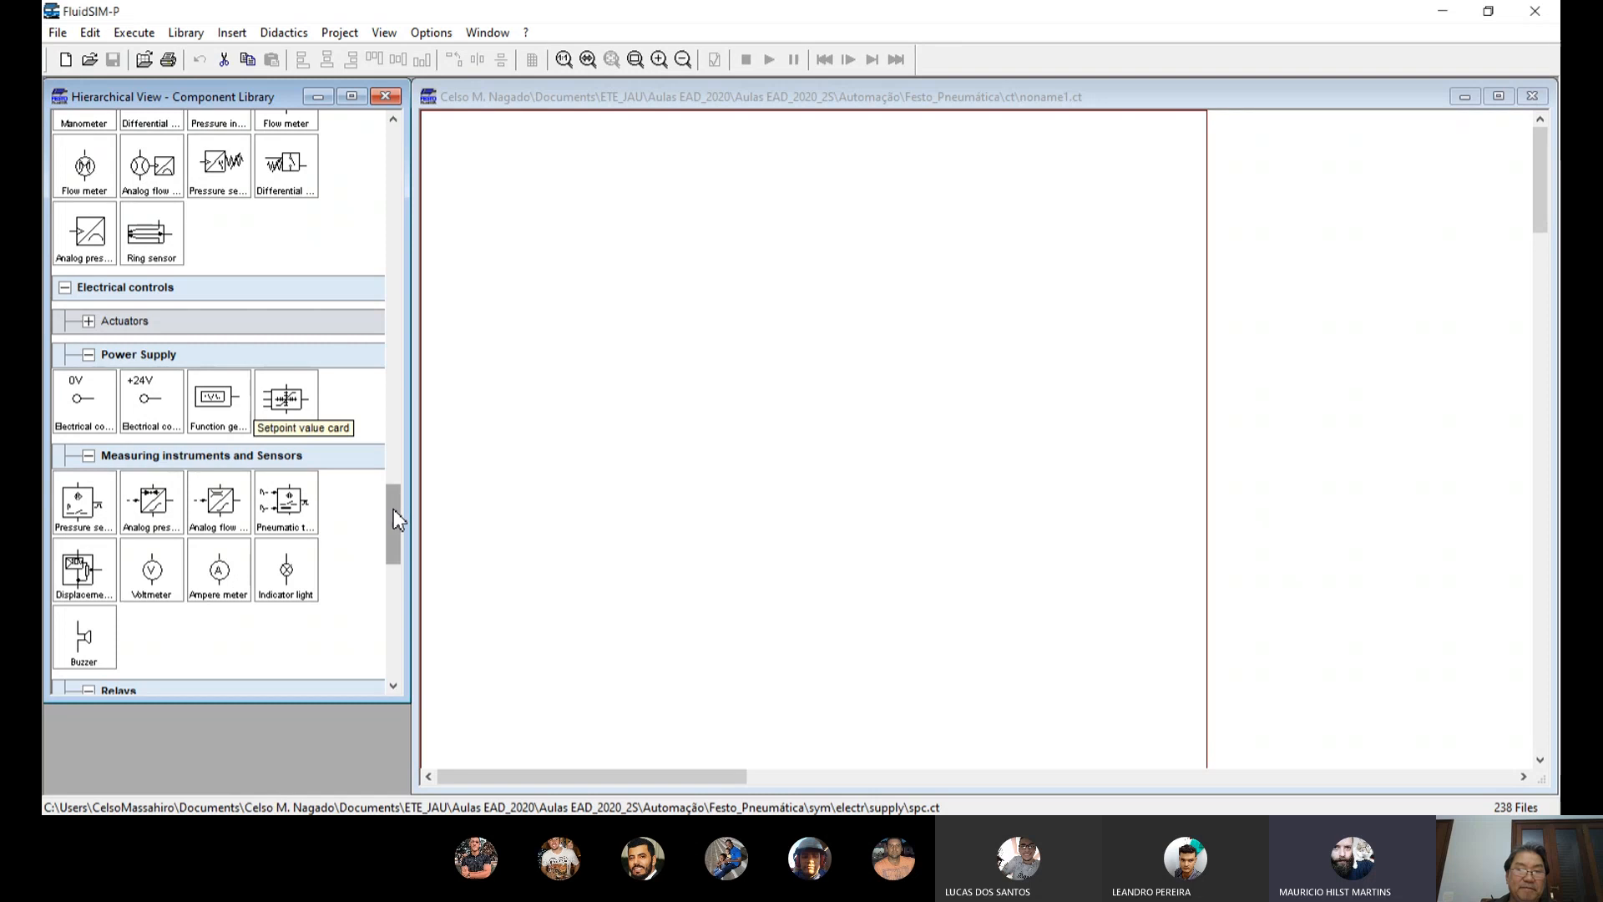
Step: Browse the component library's pneumatic and electrical groups, and collapse the Electrical controls group
left_click_drag(396, 524, 391, 154)
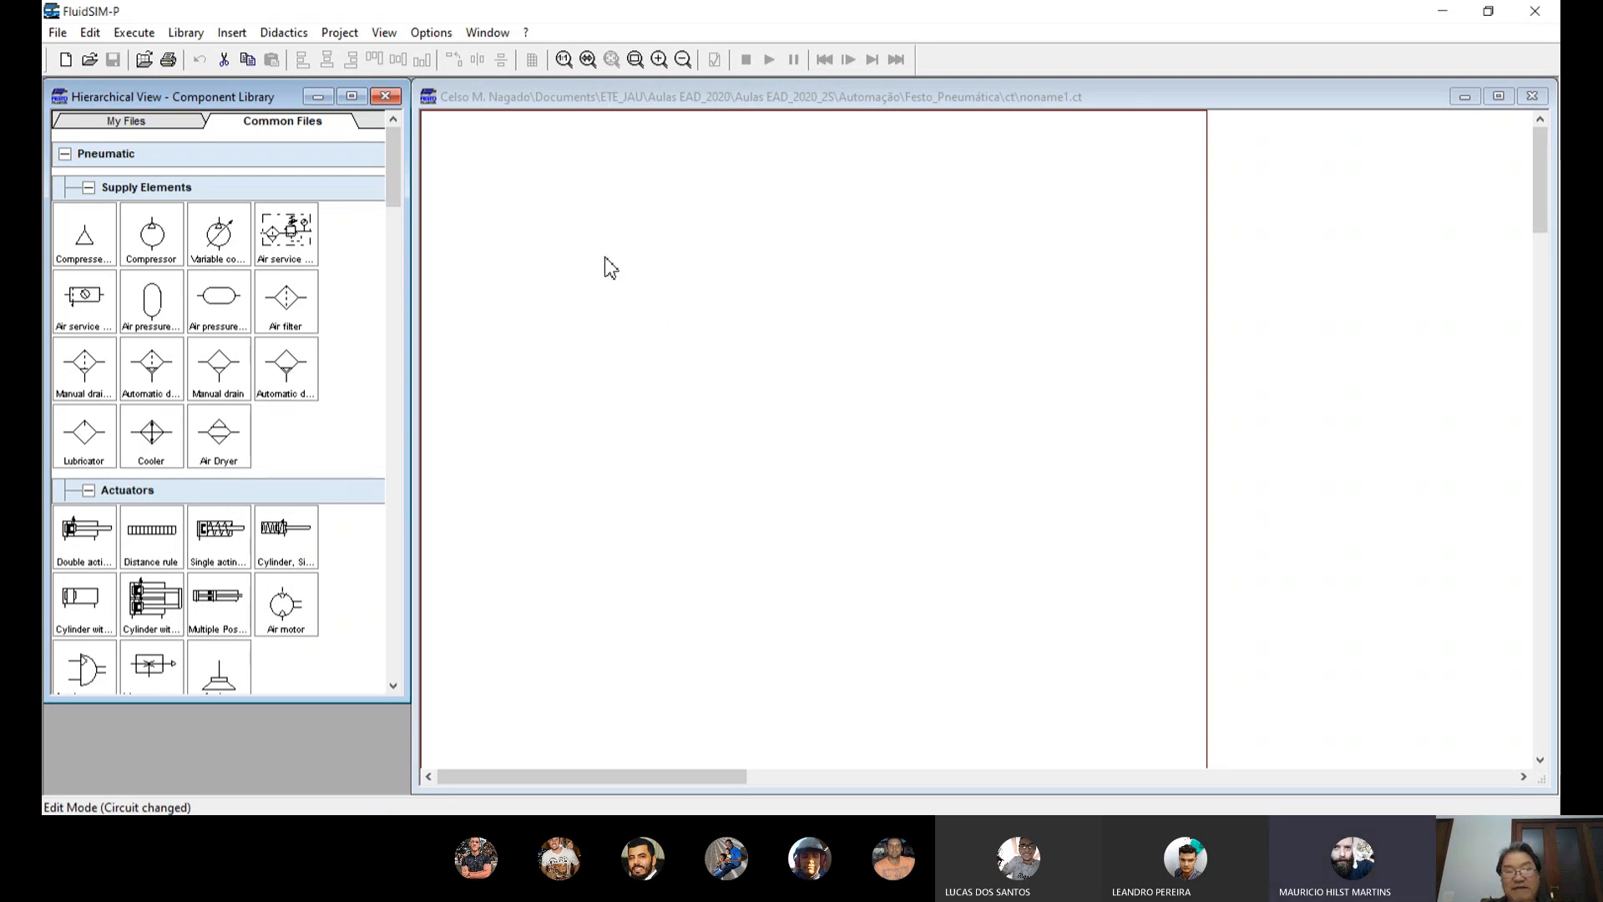
left_click_drag(394, 163, 430, 626)
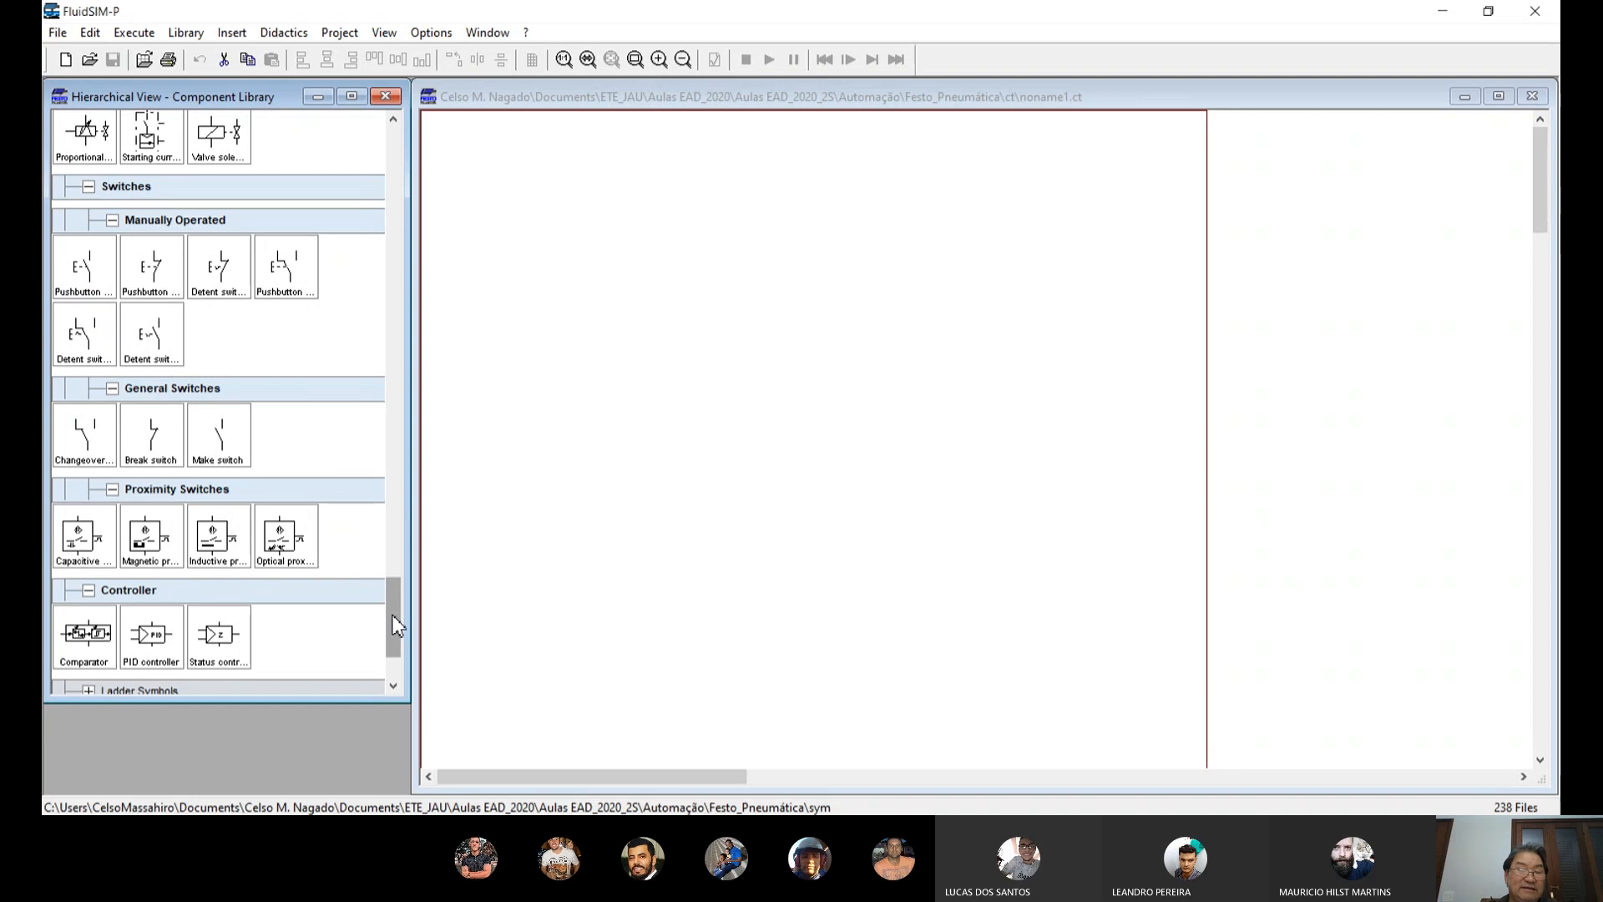
mouse_move(397, 625)
left_mouse_down()
mouse_move(405, 542)
mouse_move(424, 534)
left_mouse_up()
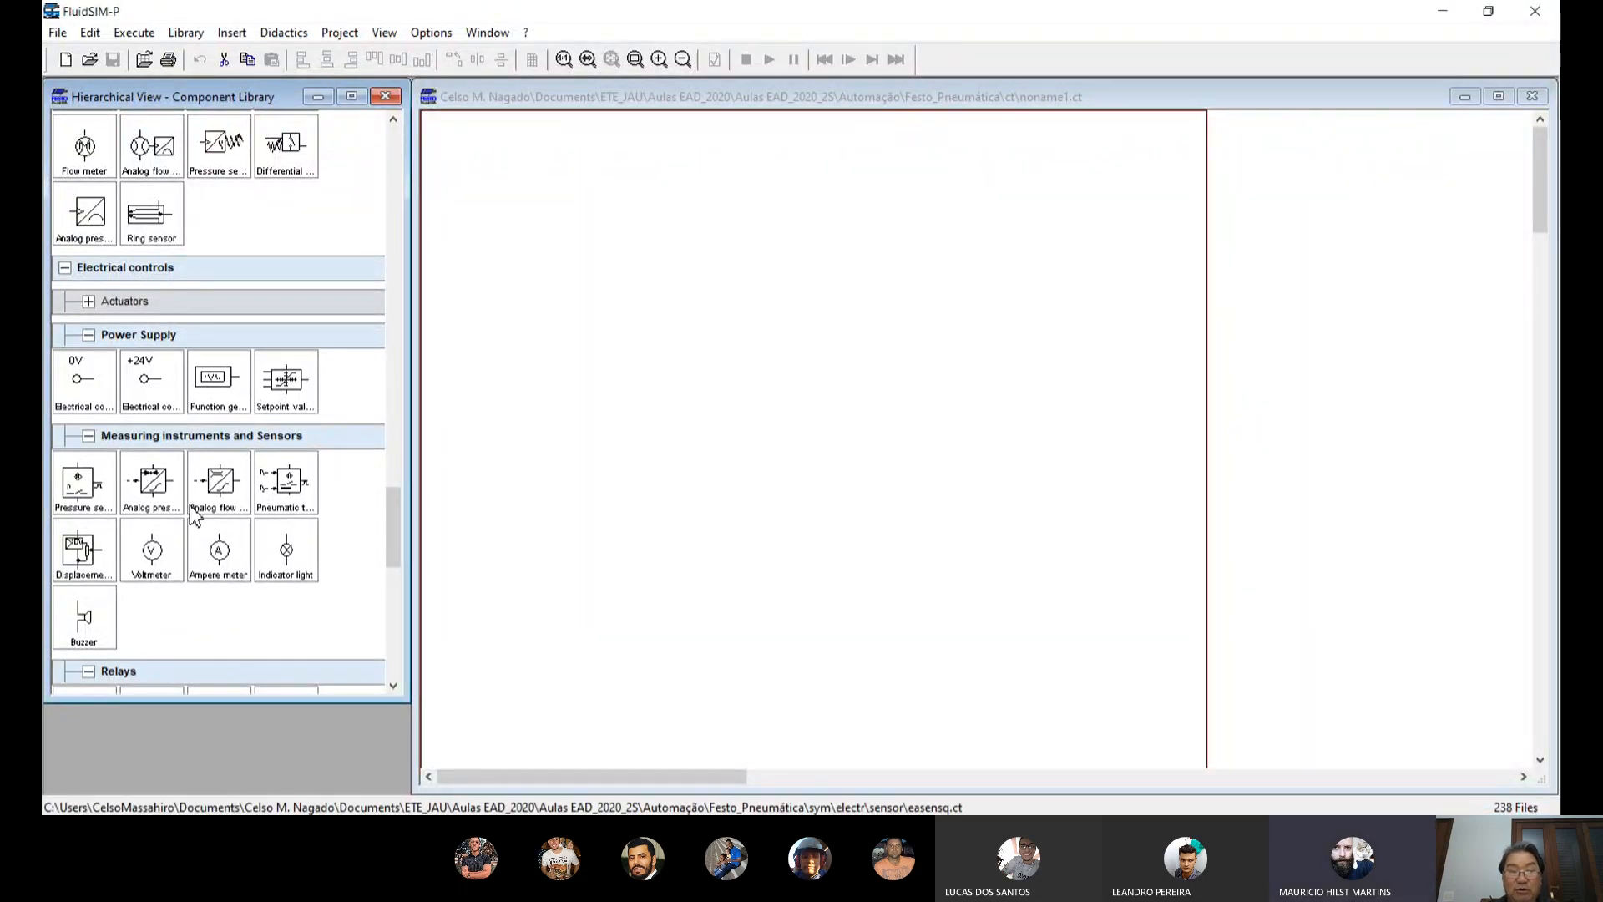
left_click(65, 268)
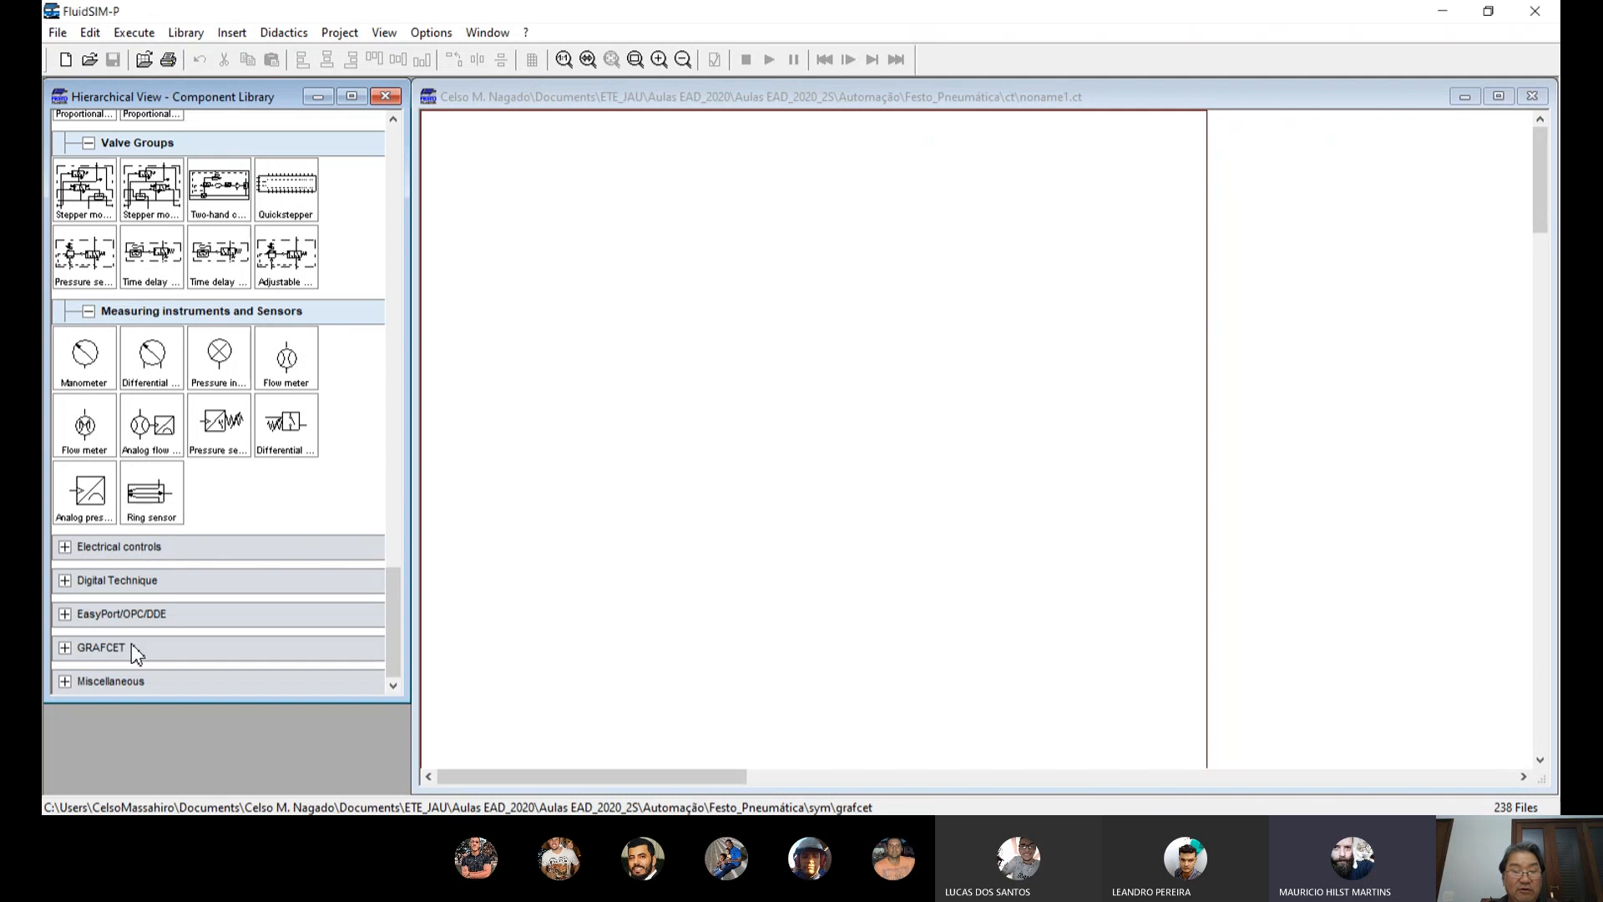
left_click_drag(389, 604, 419, 633)
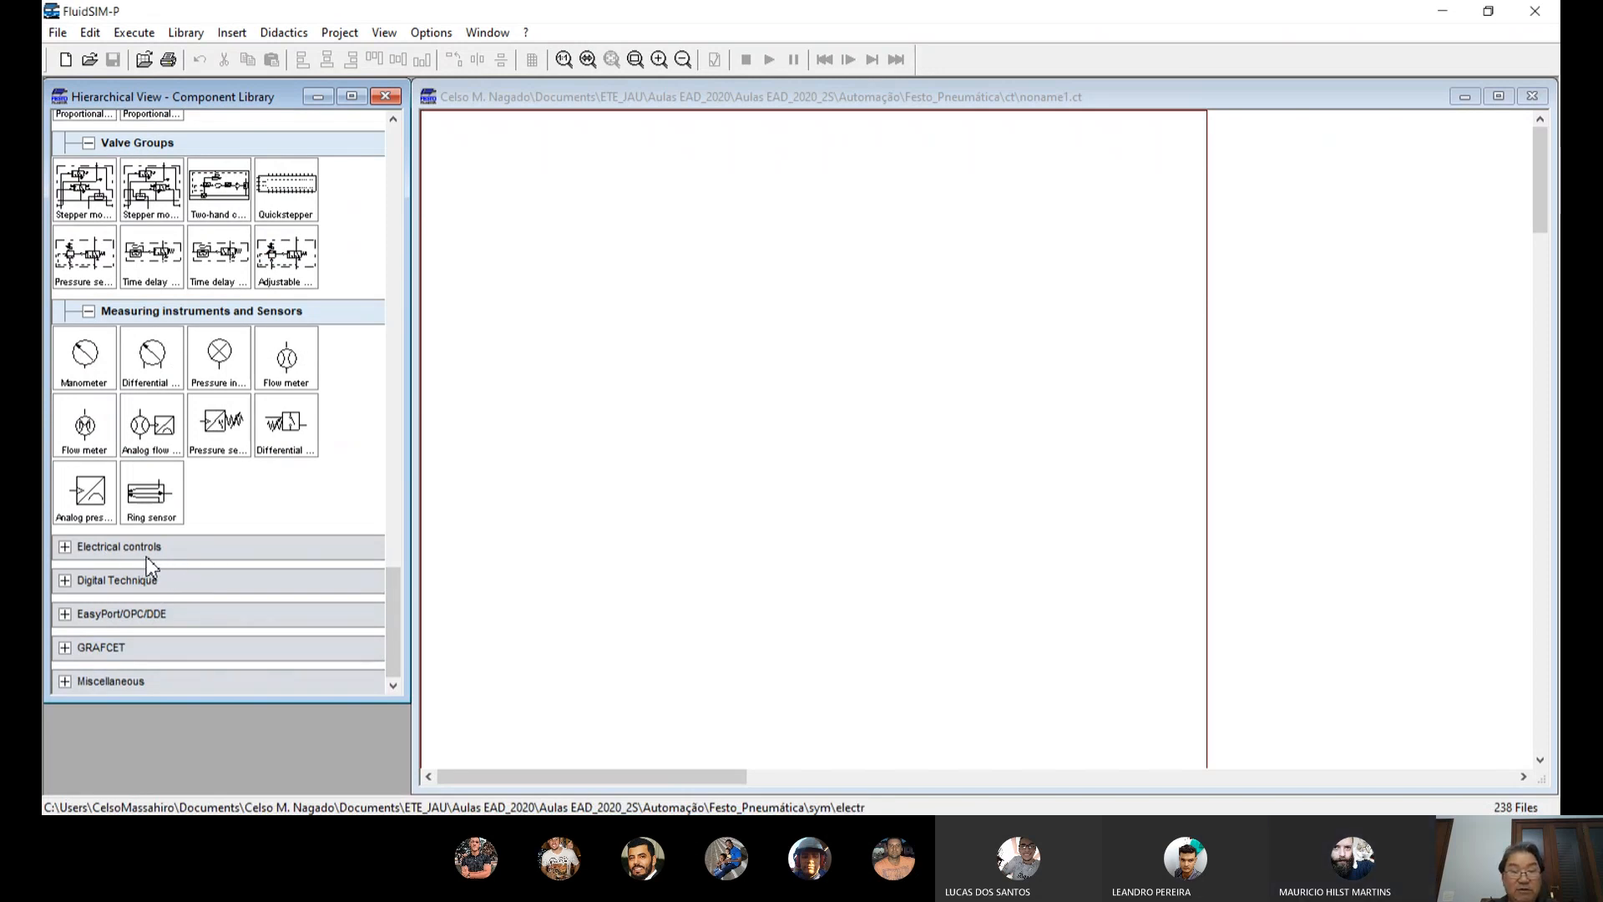
left_click(64, 547)
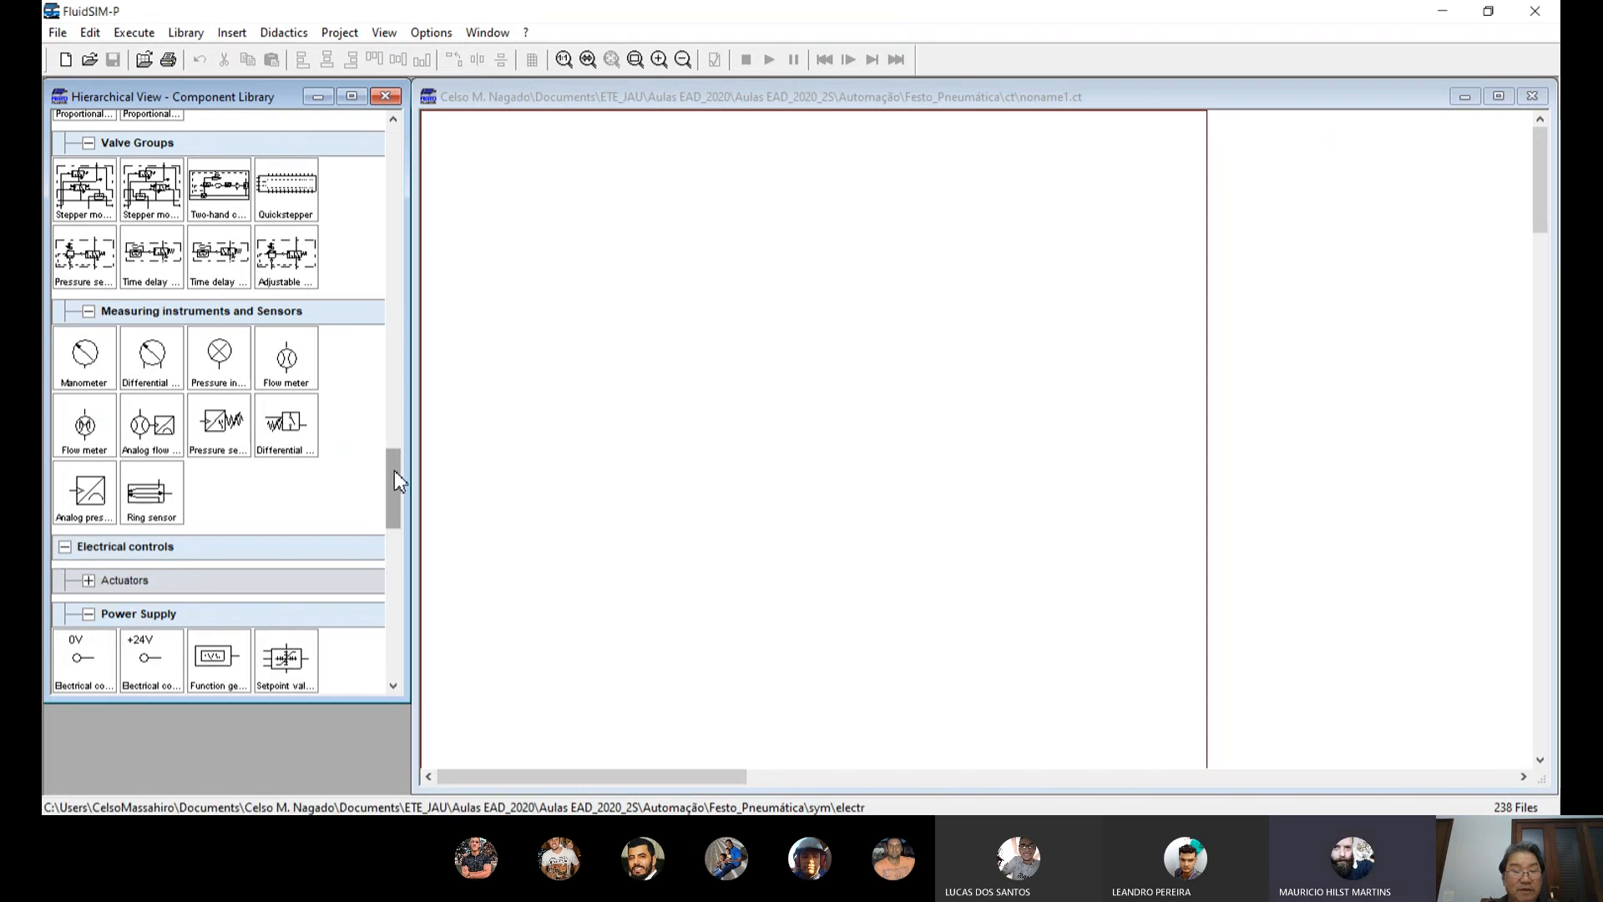
left_click_drag(395, 470, 422, 490)
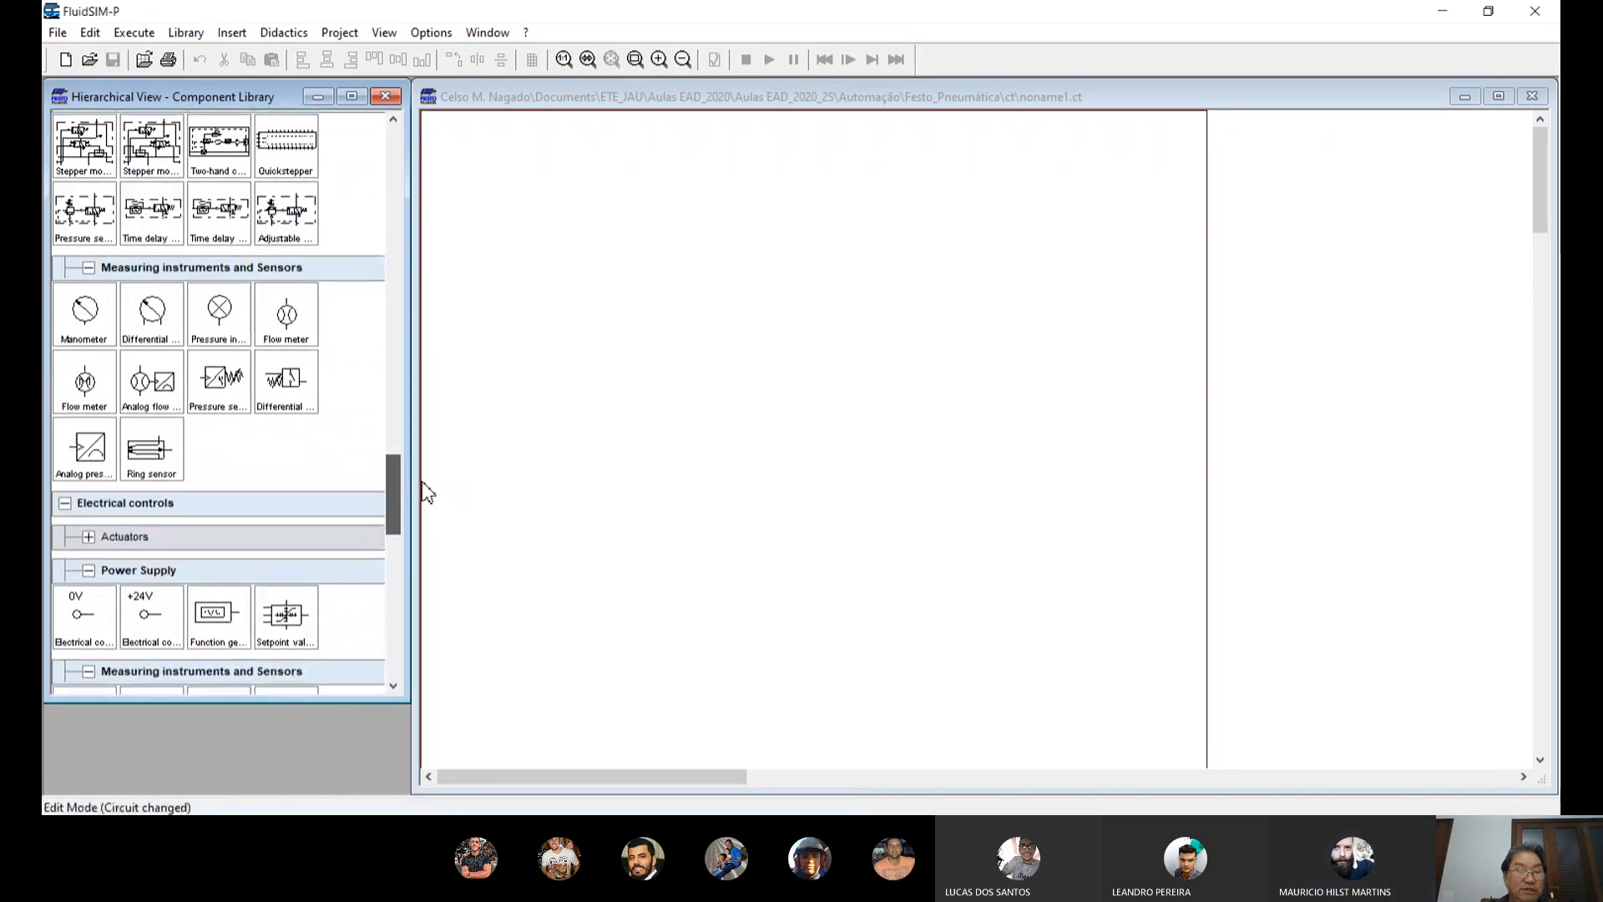
left_click(66, 504)
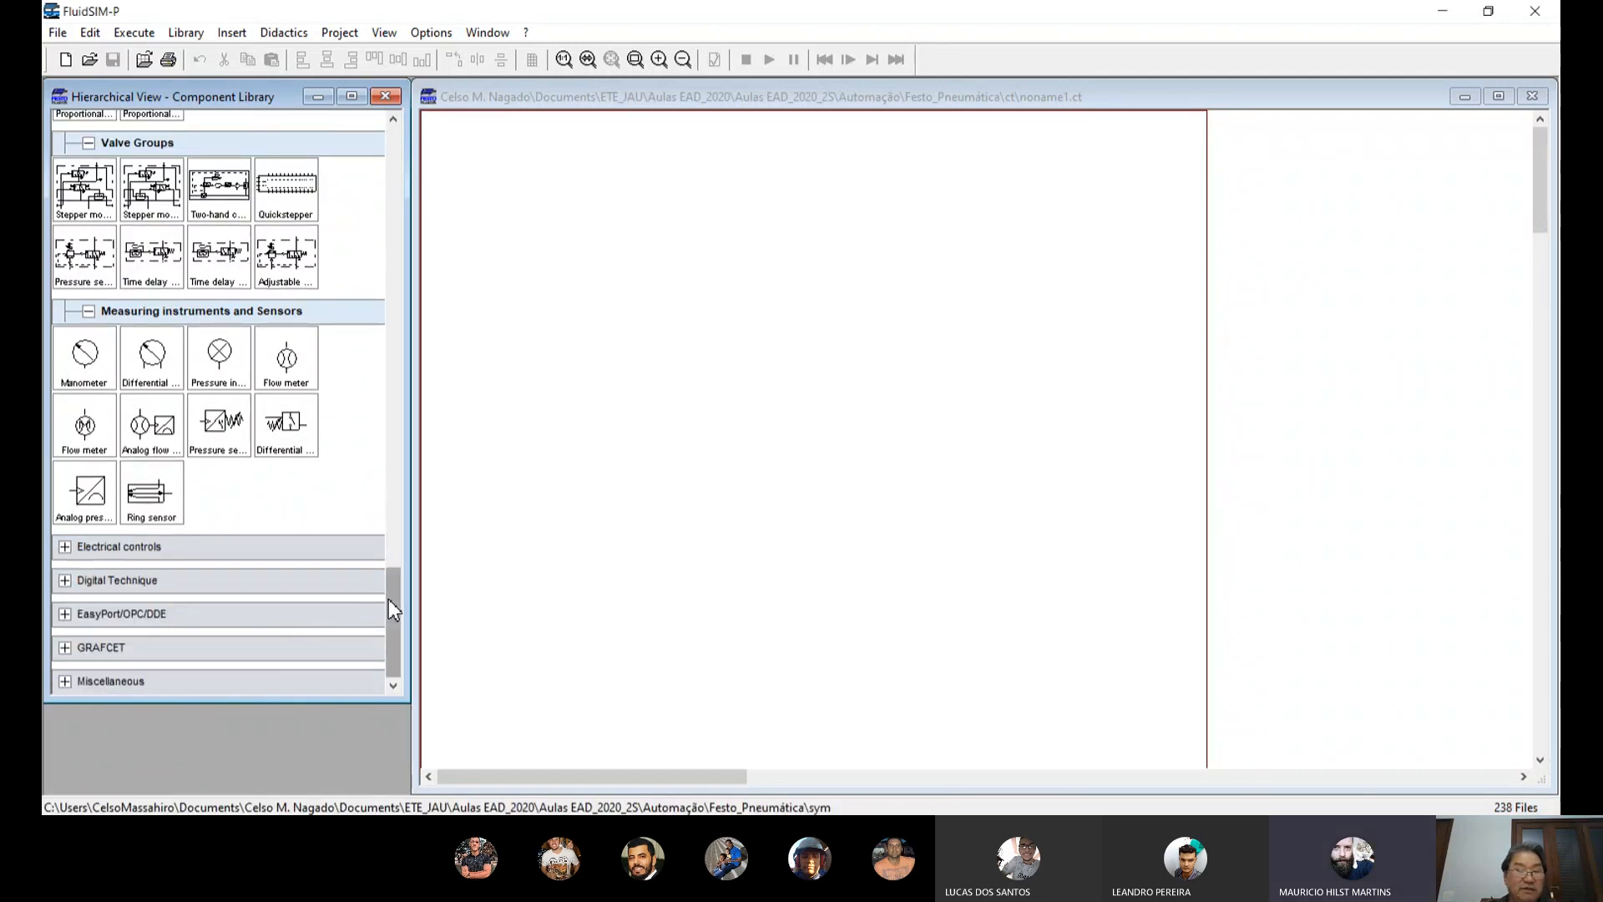
left_click_drag(388, 599, 383, 127)
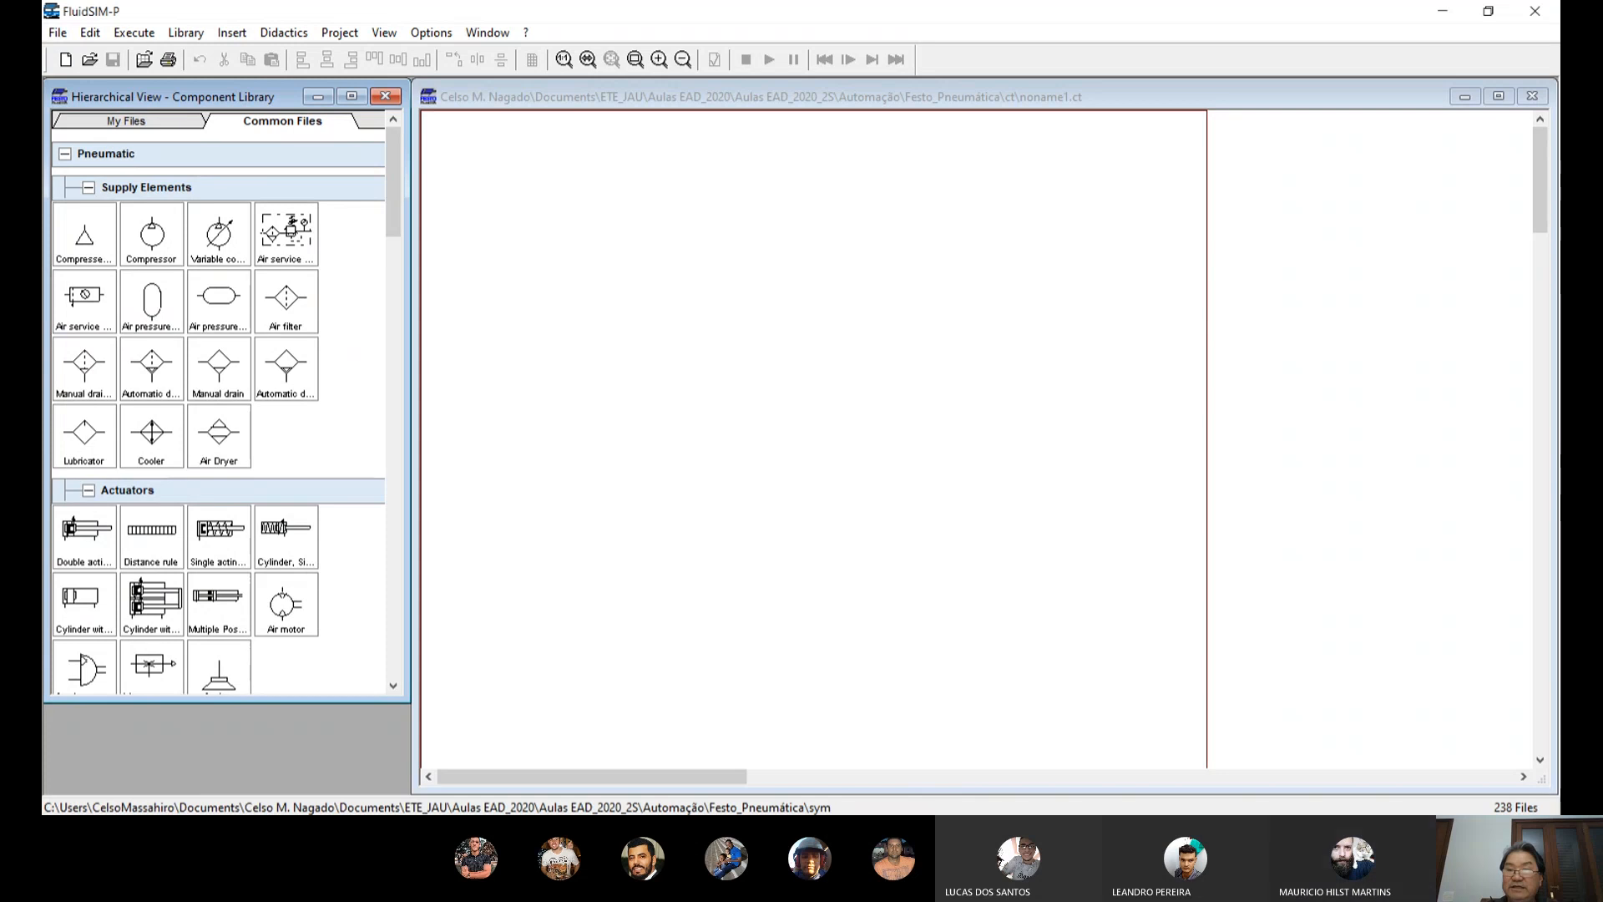
Step: Close both open circuit drawings, discarding the changes to noname1.ct
left_click(1533, 96)
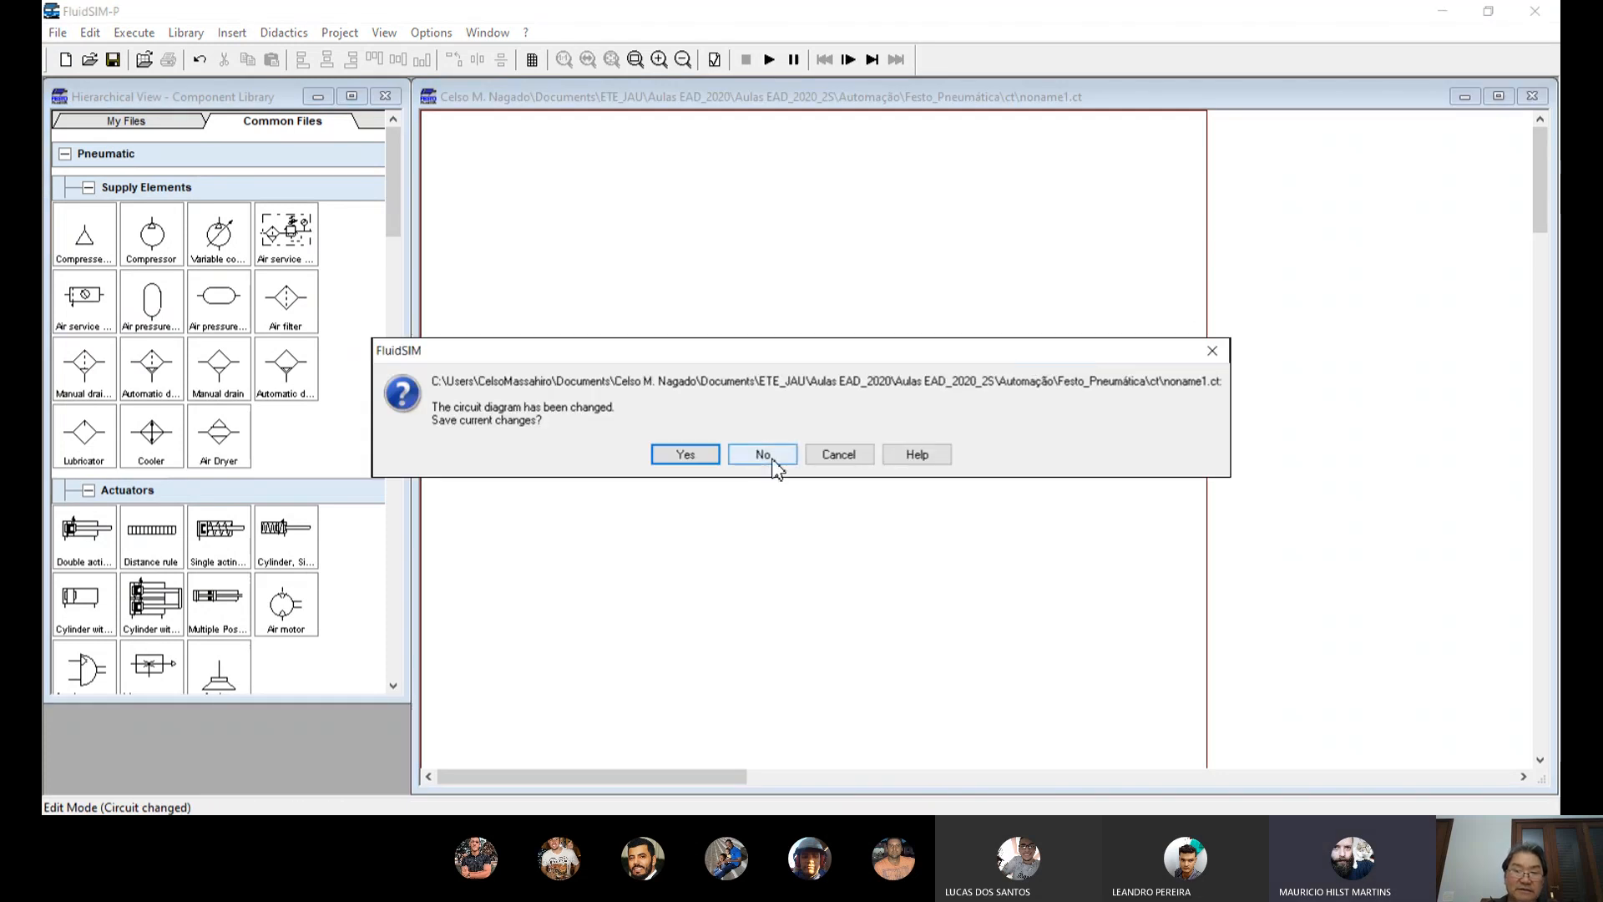
left_click(772, 459)
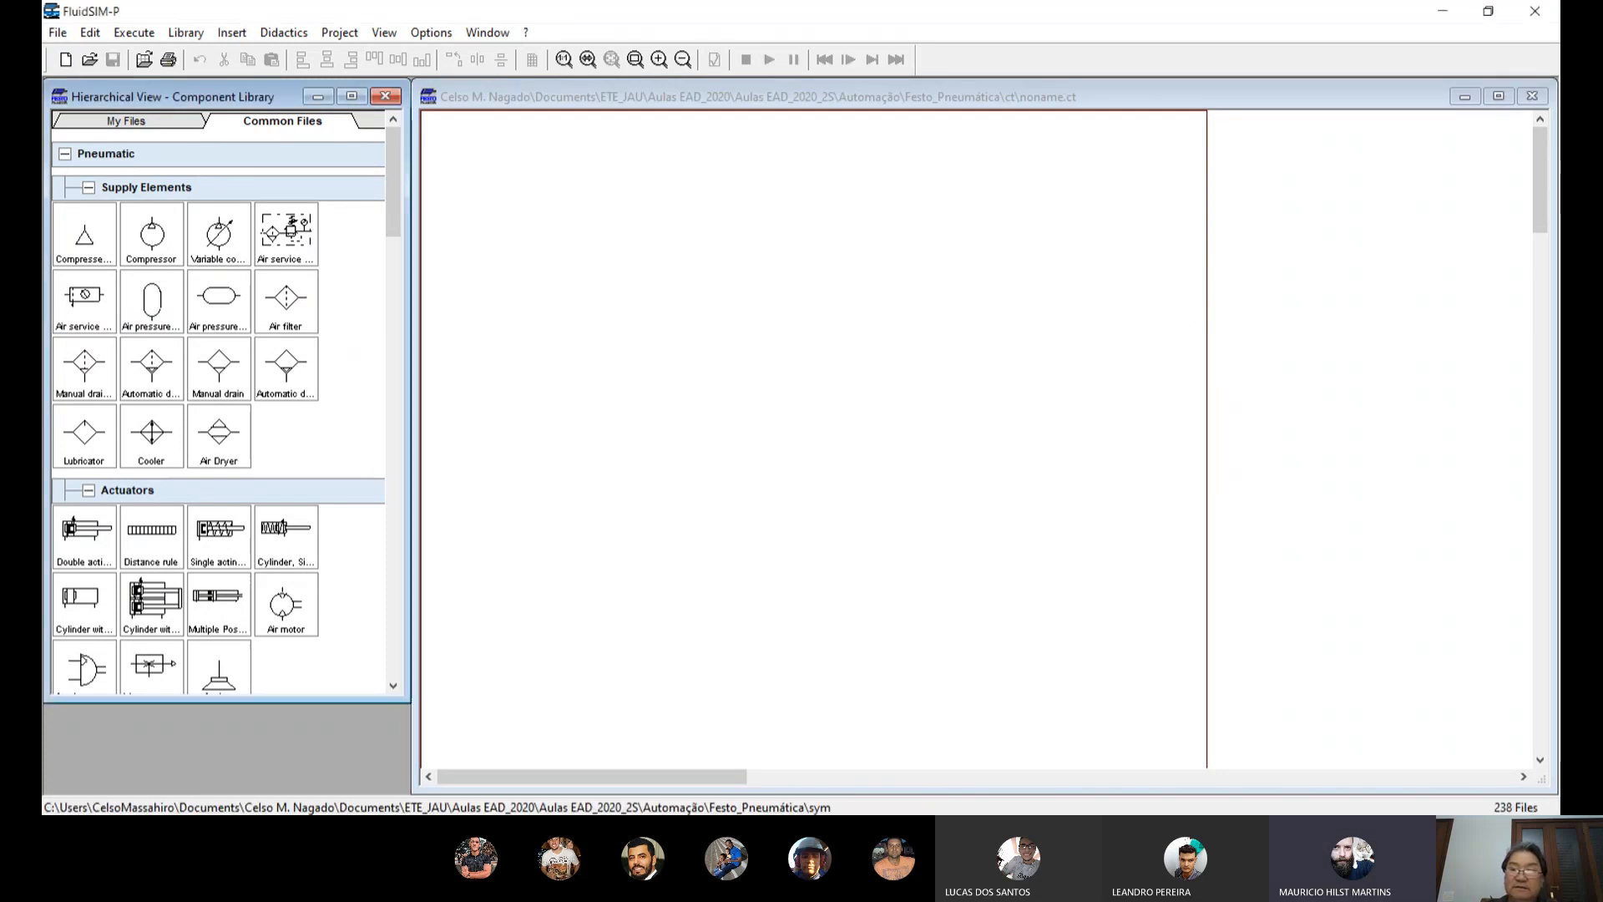
left_click(1532, 96)
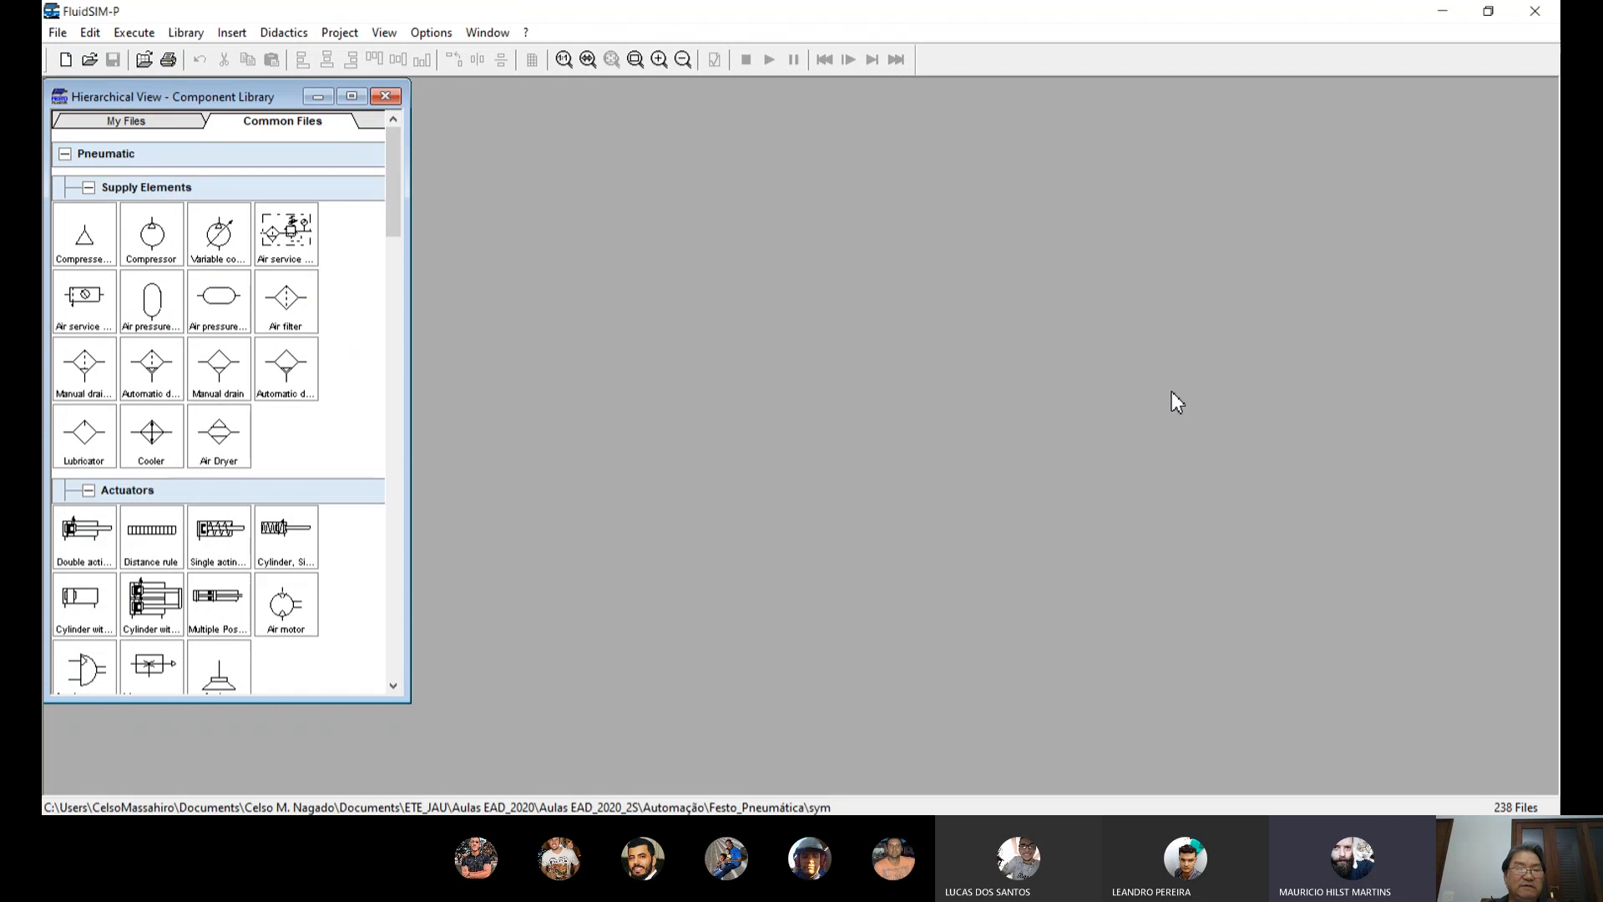
Step: Create a new blank circuit drawing
left_click(63, 35)
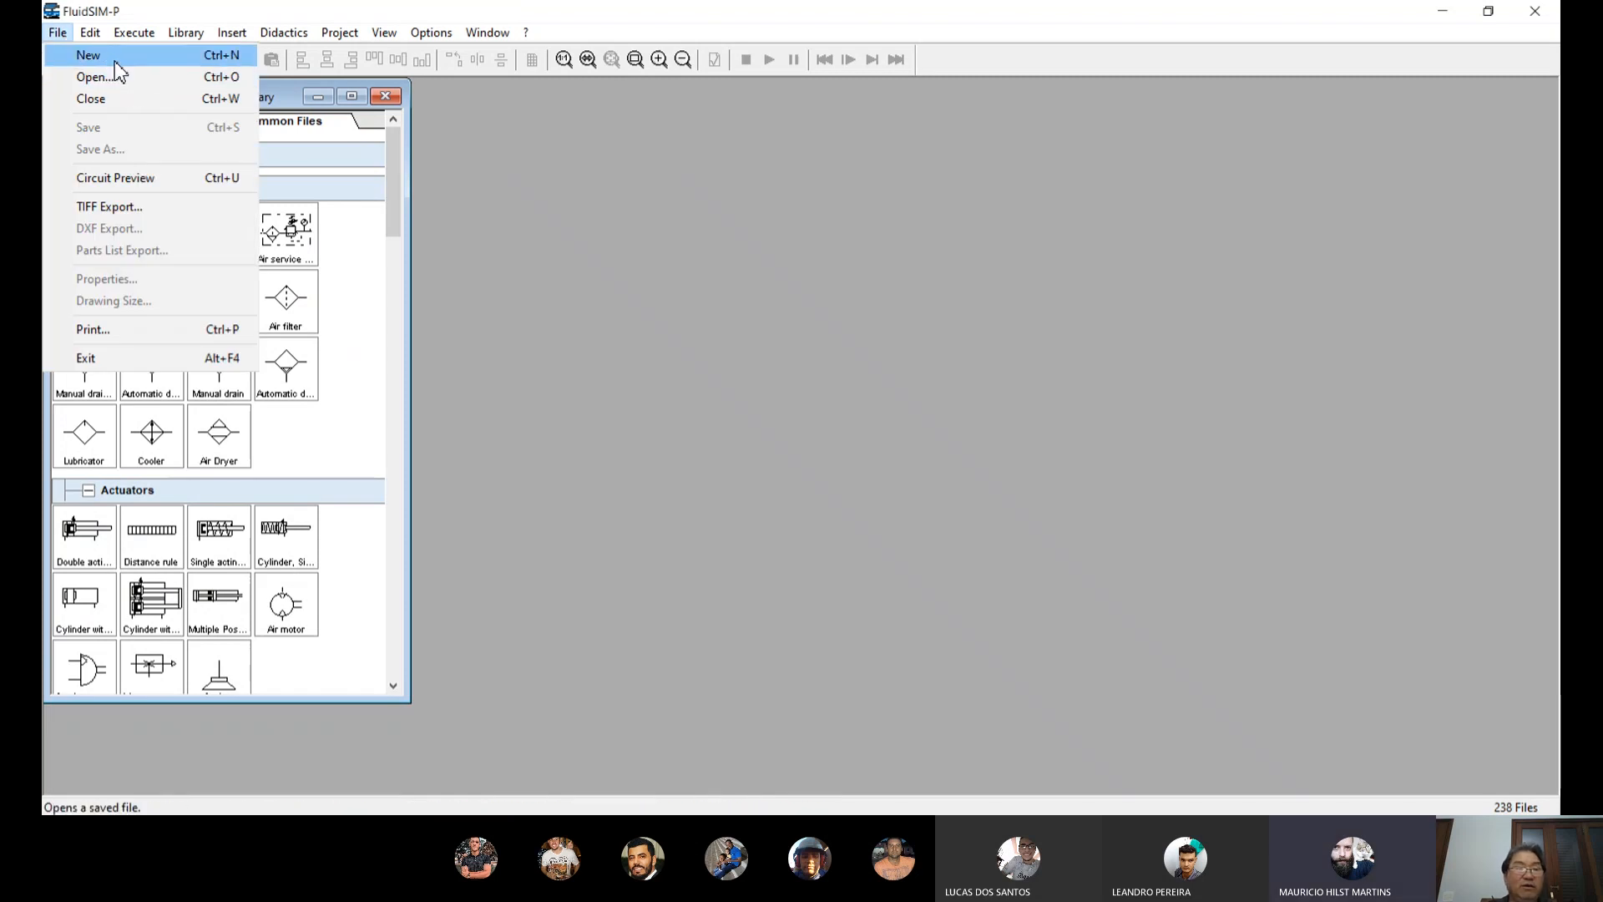
left_click(687, 247)
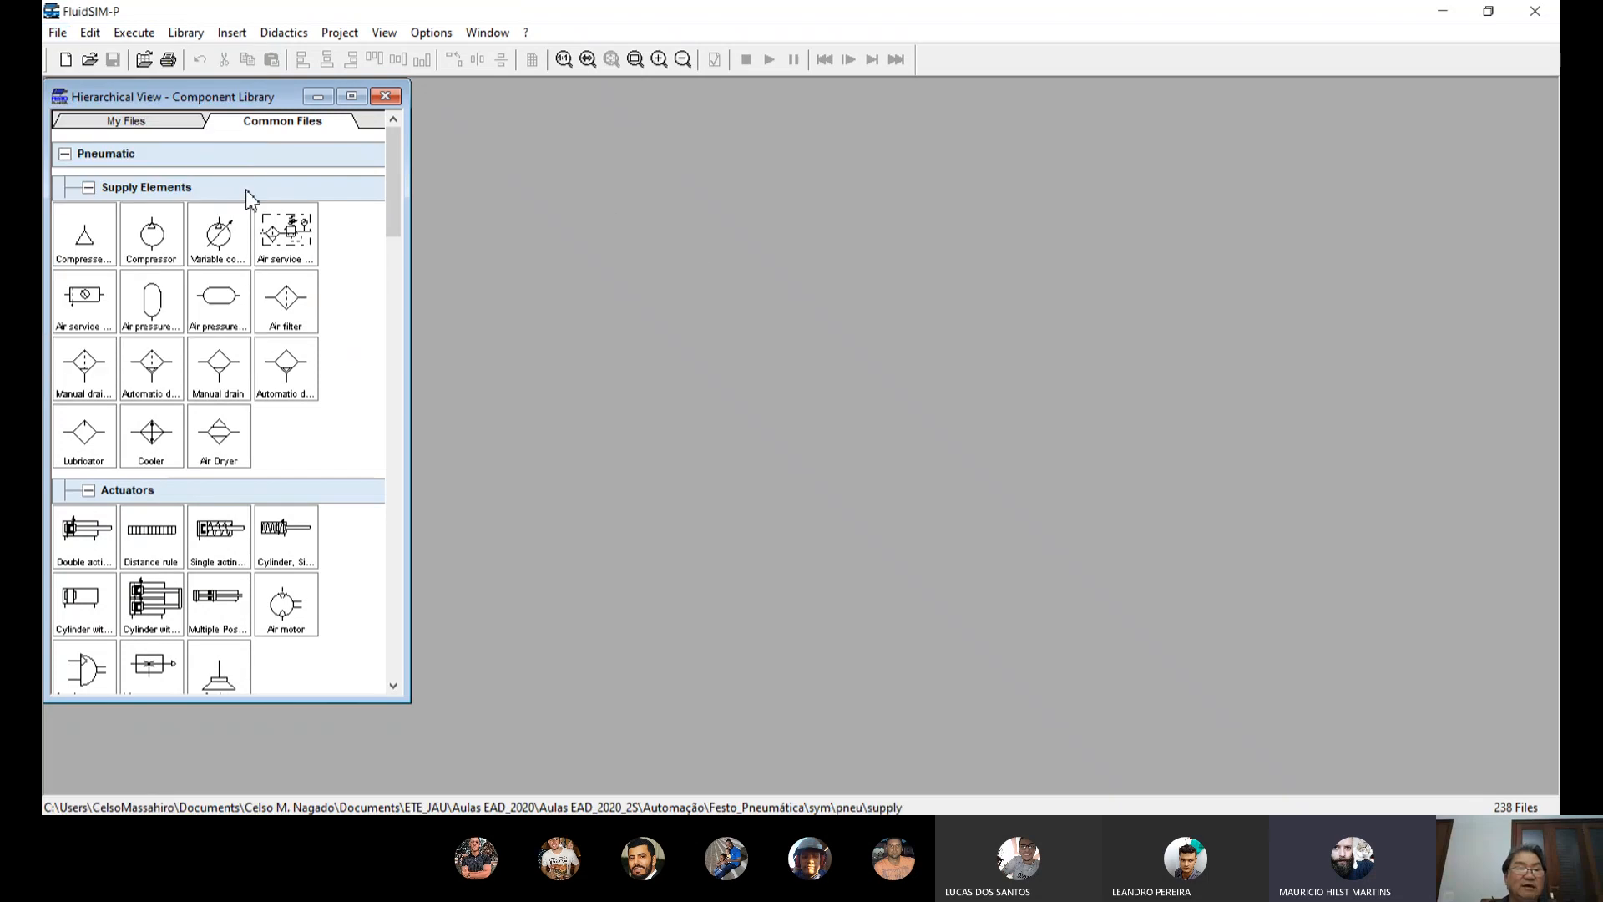
left_click(64, 60)
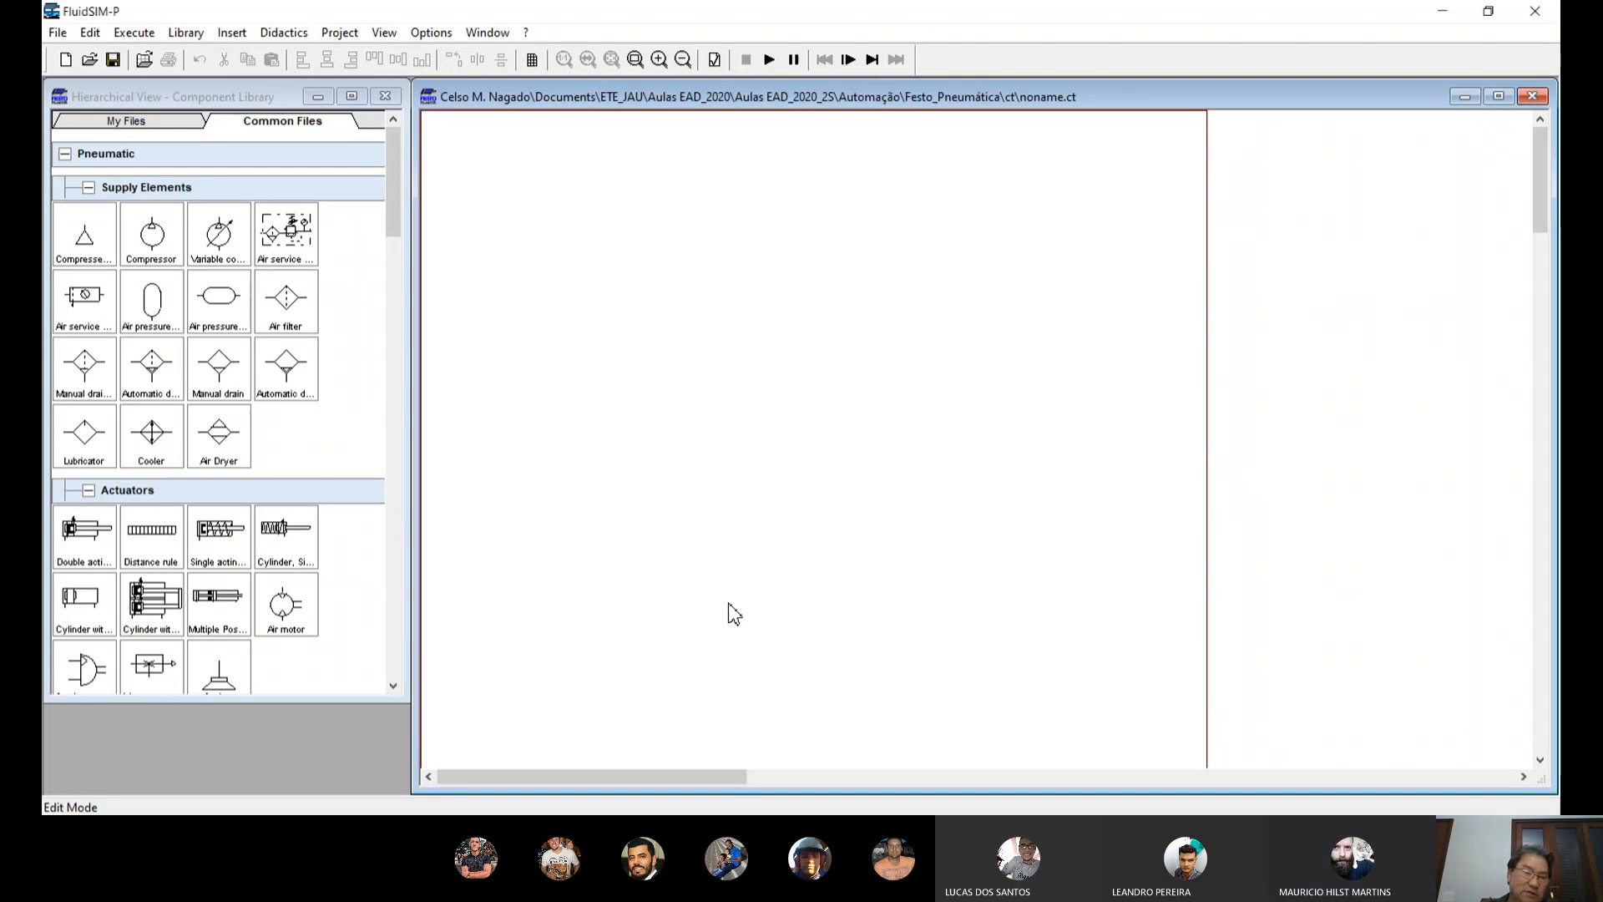
Step: Place a compressed air supply in the lower part of the drawing and adjust its position slightly
left_click(87, 243)
left_click_drag(88, 242, 553, 594)
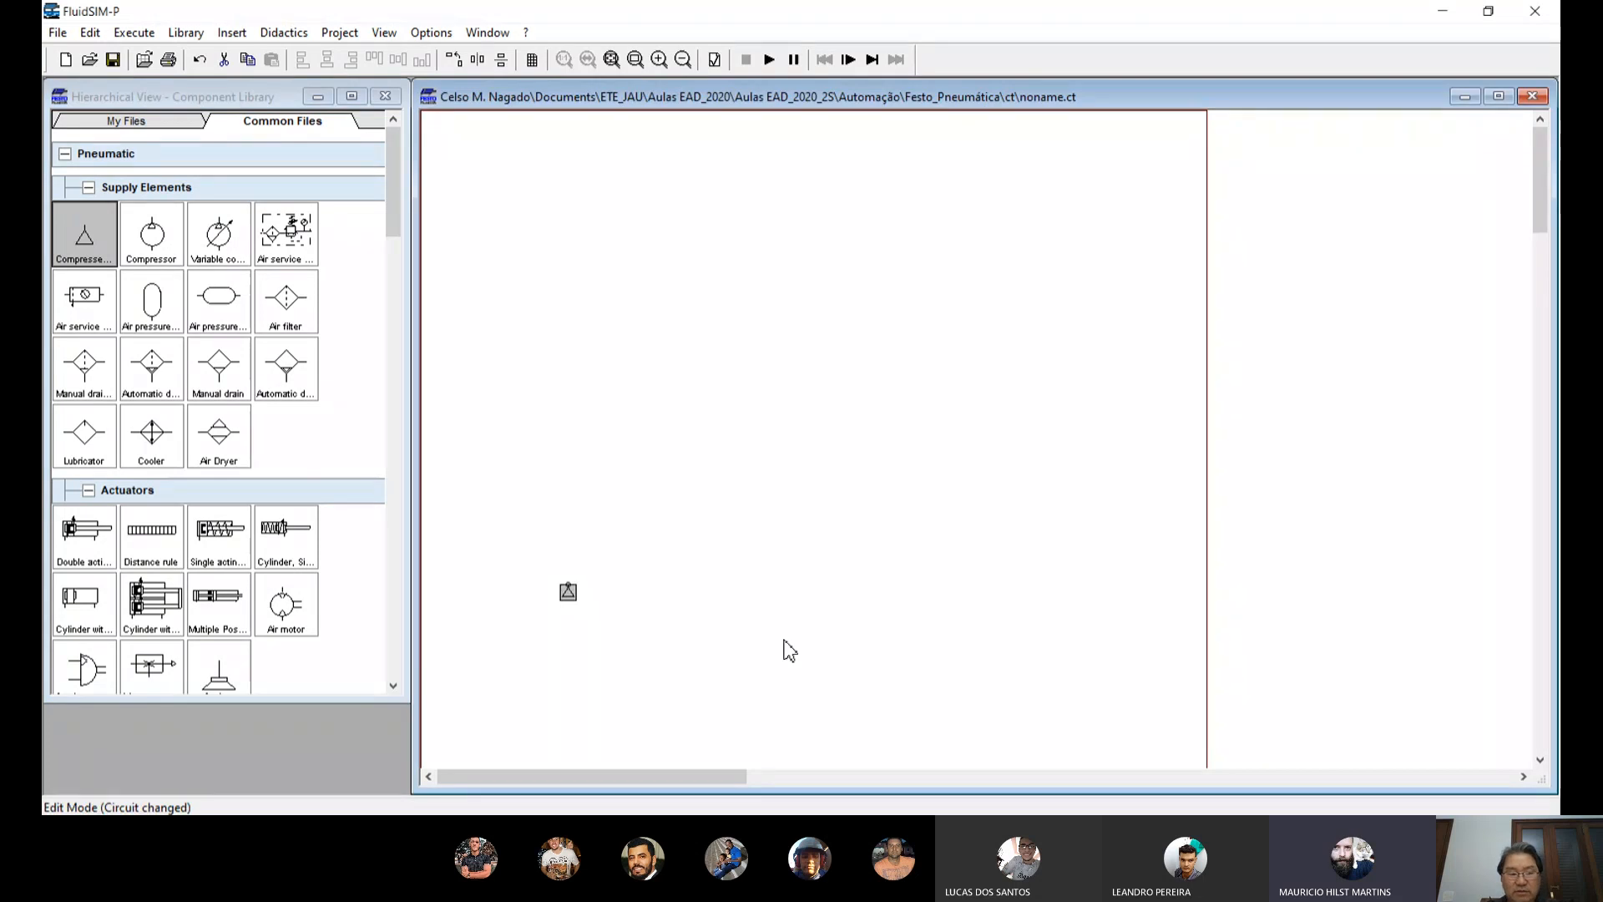
left_click_drag(569, 591, 599, 582)
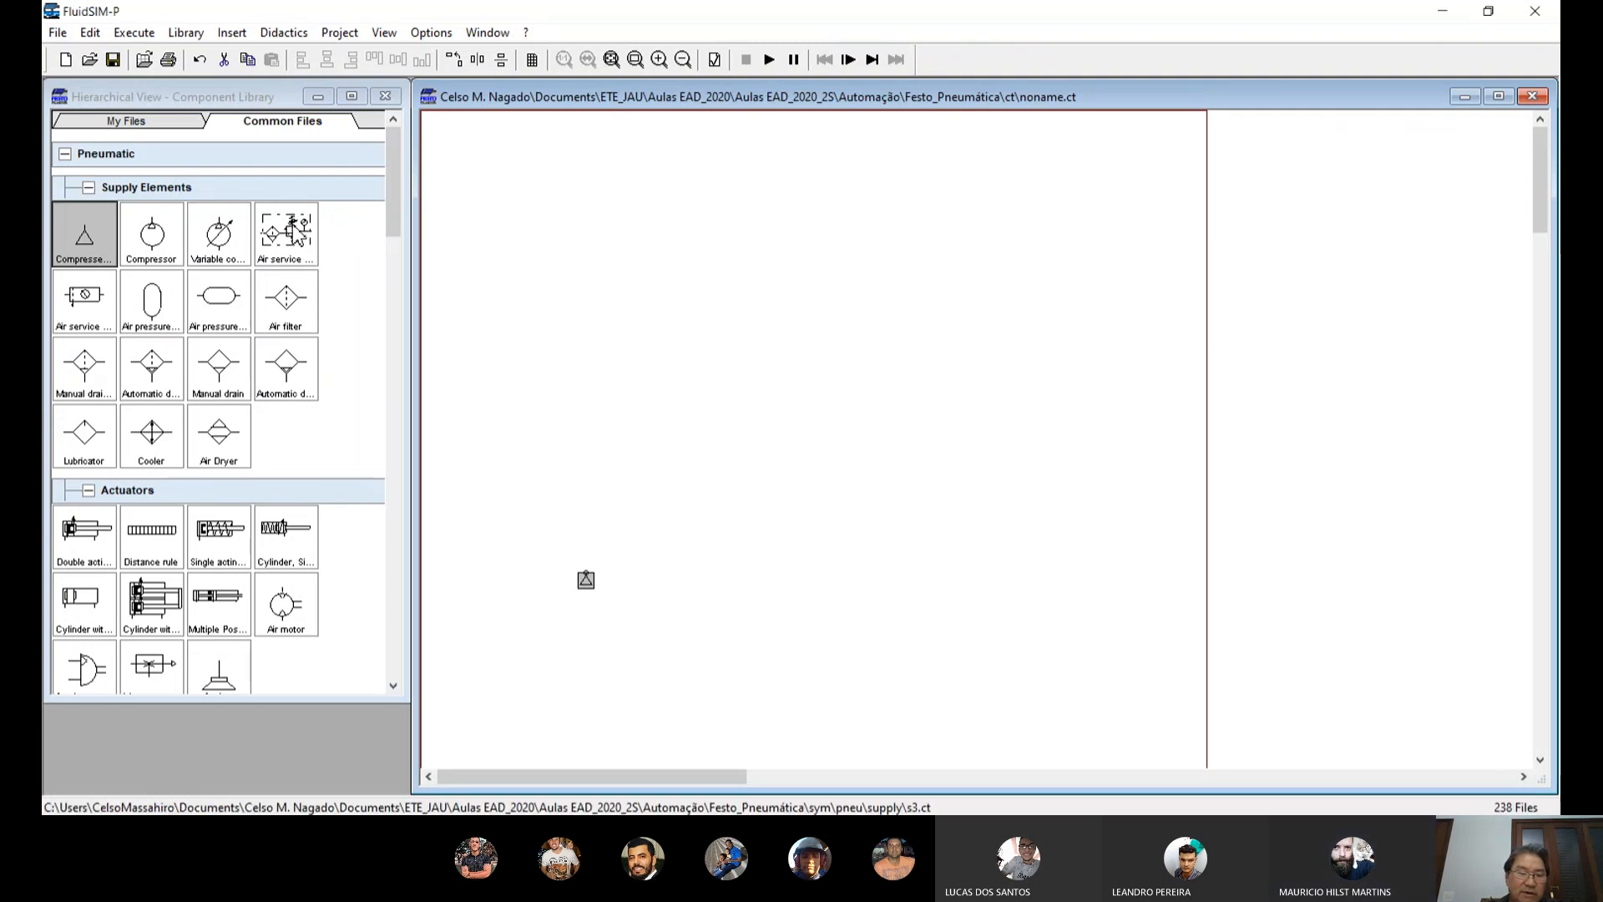
Step: Place a detailed and a simplified air service unit above the air supply, and delete the detailed one
left_click_drag(287, 233, 626, 468)
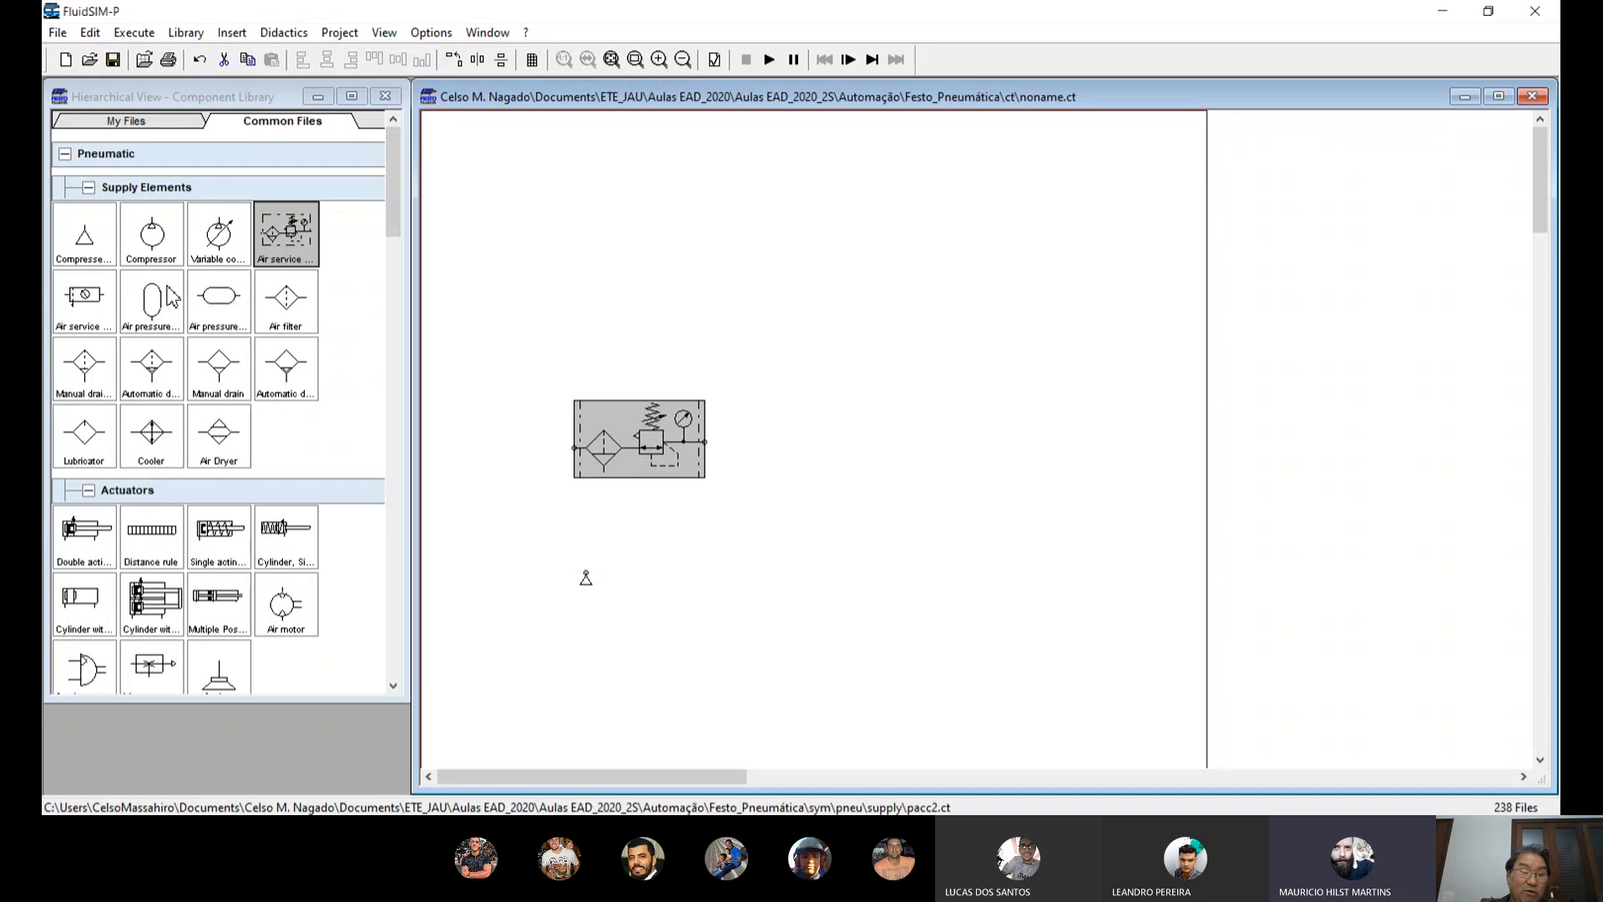
left_click_drag(76, 299, 726, 552)
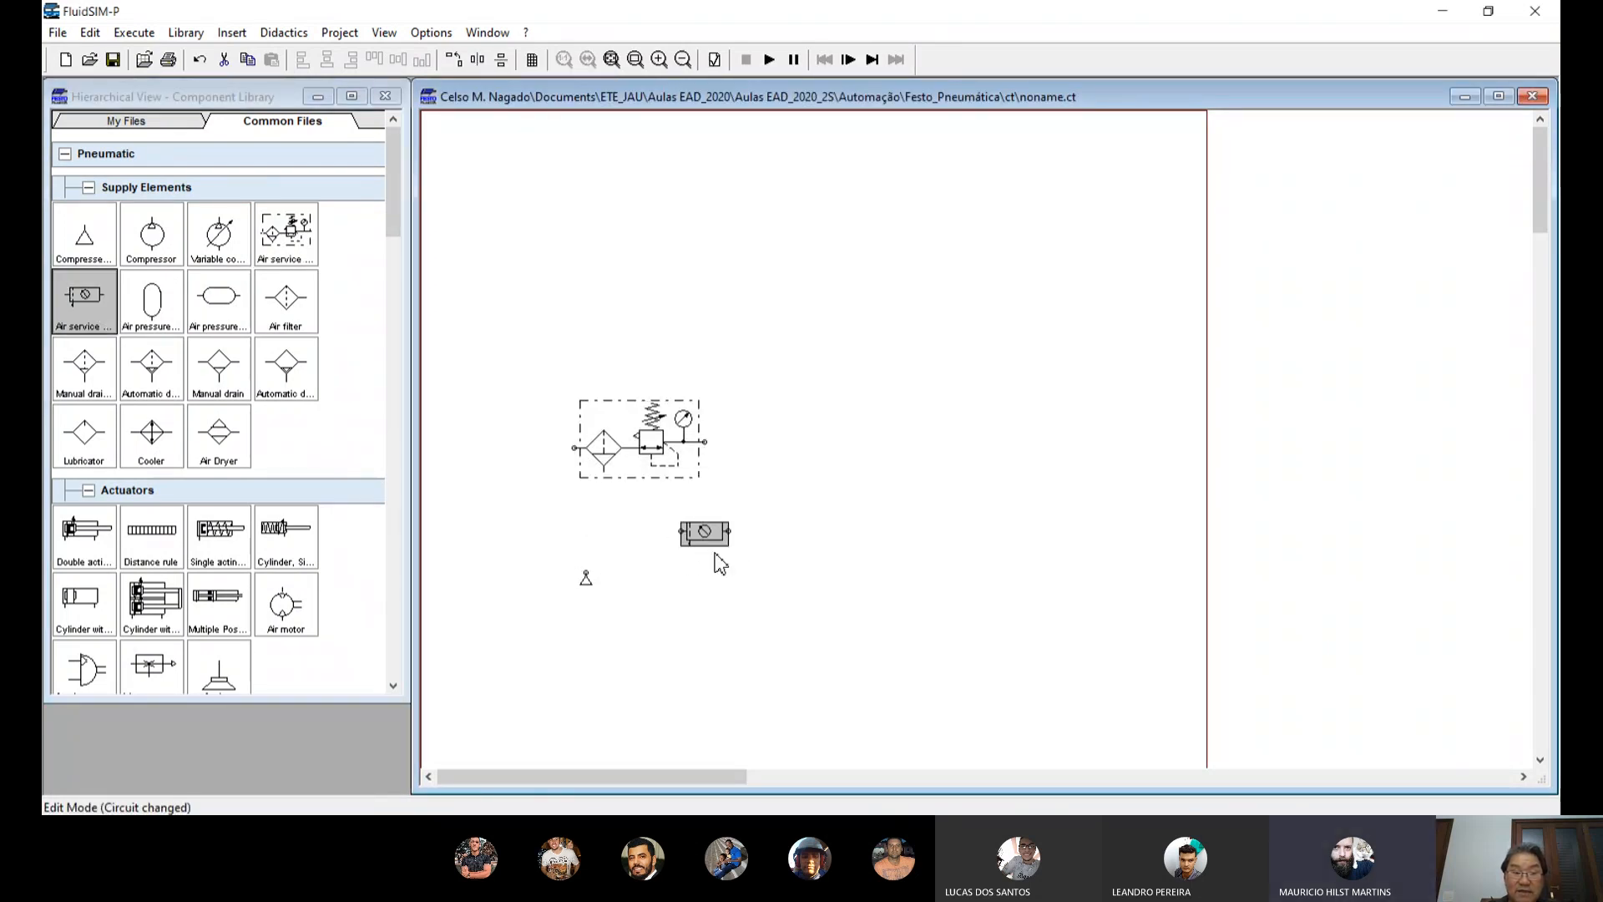
left_click(655, 459)
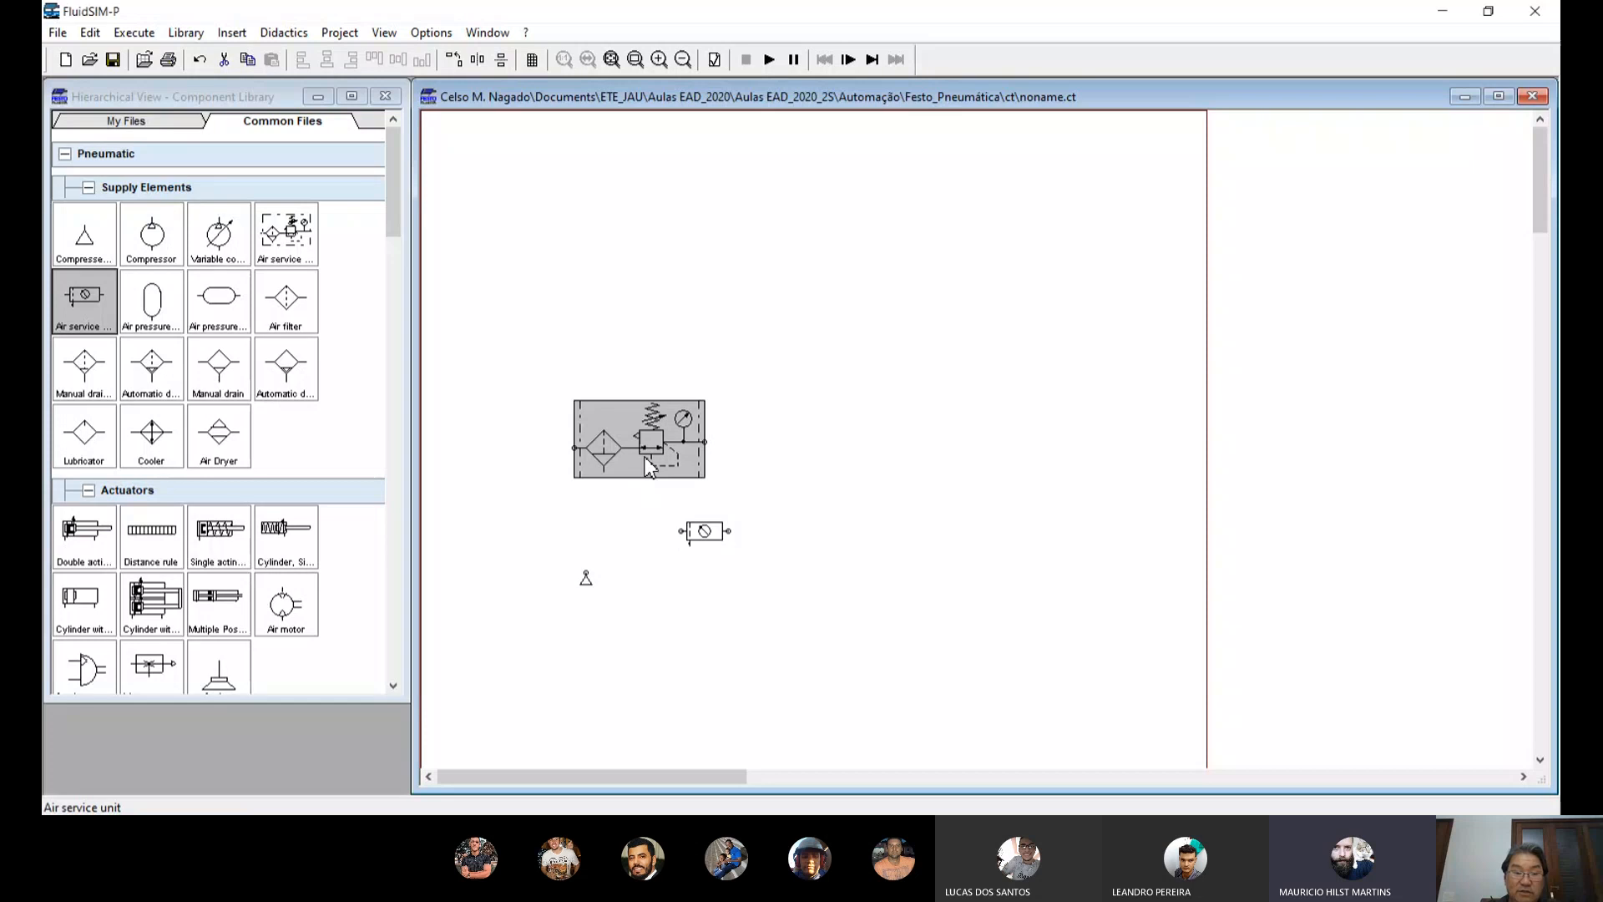
key("Delete")
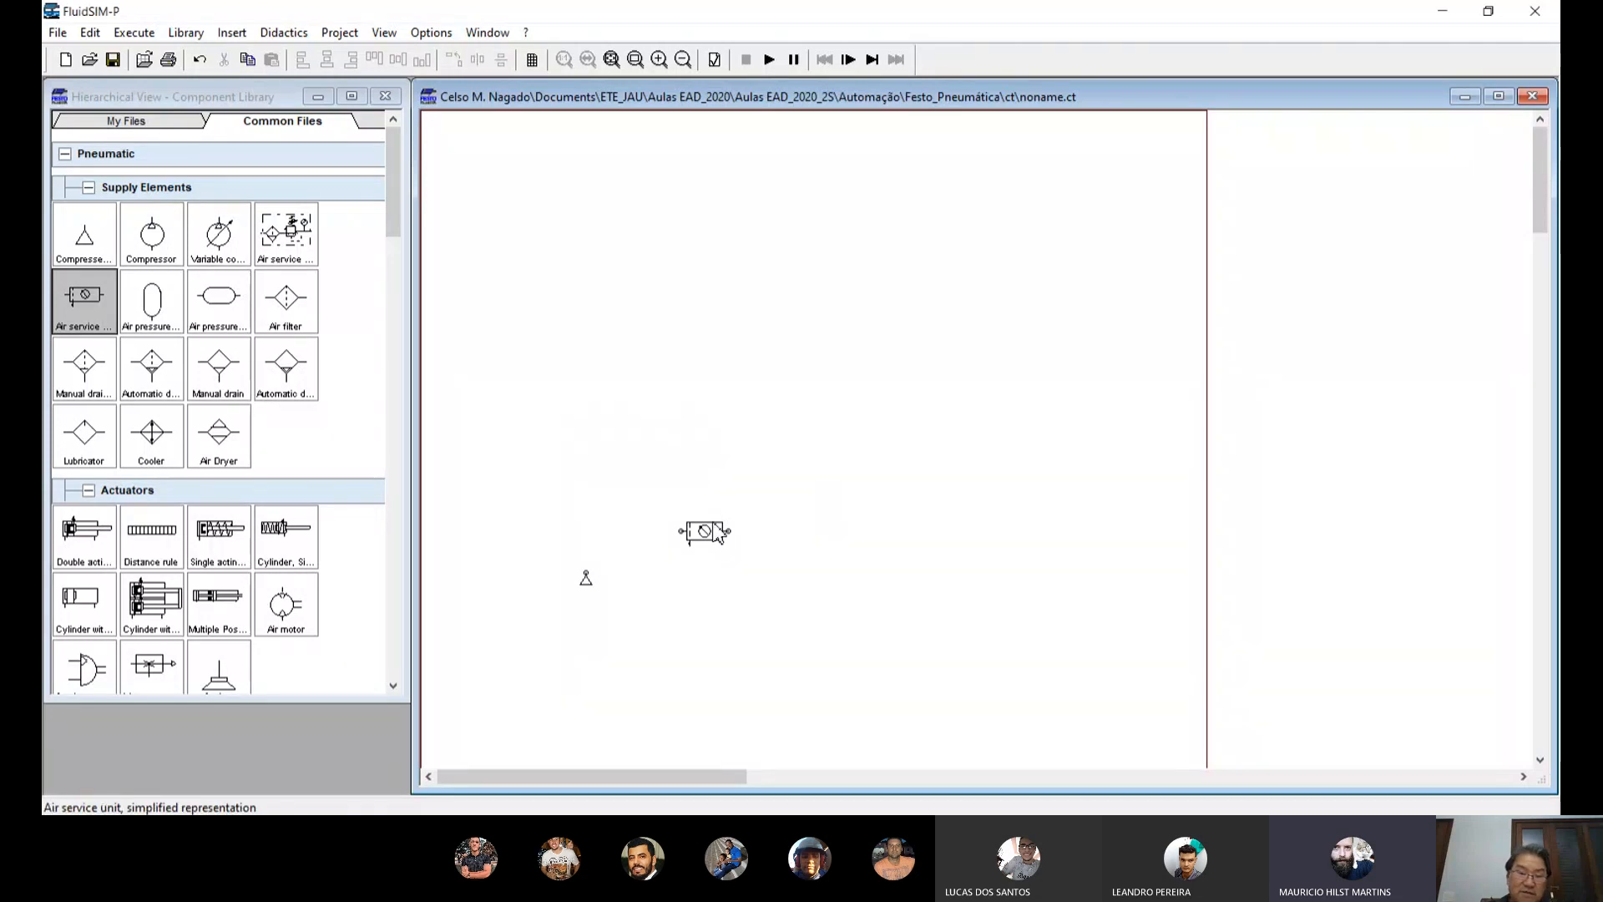
Step: Move the simplified air service unit closer to the air supply and connect its inlet to the supply
left_click_drag(707, 523, 637, 502)
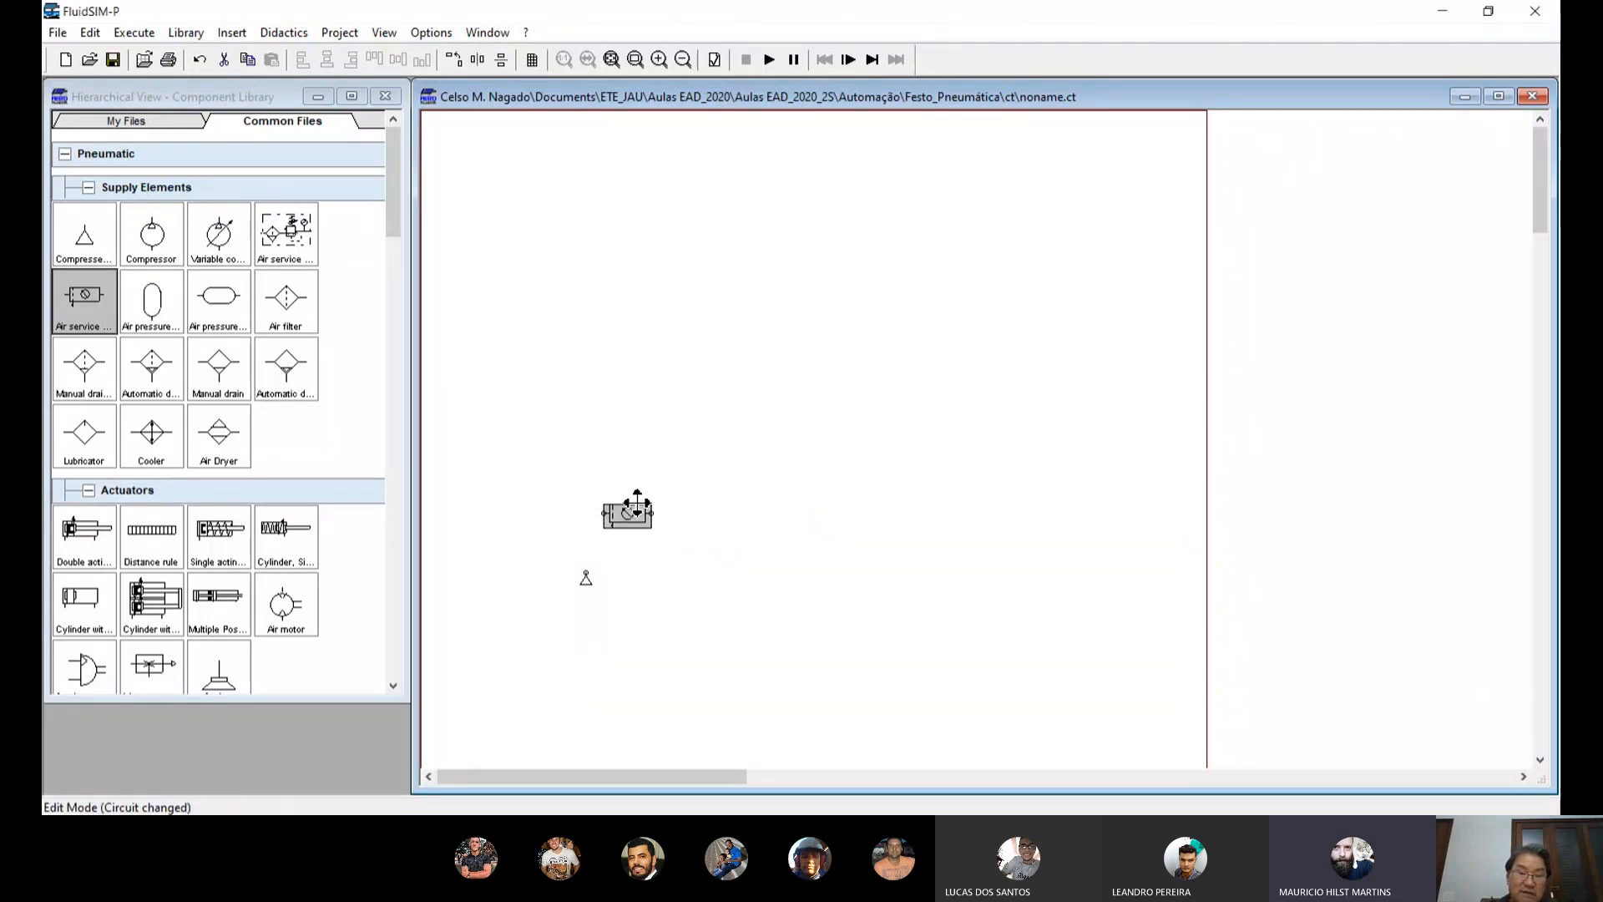
left_click(728, 556)
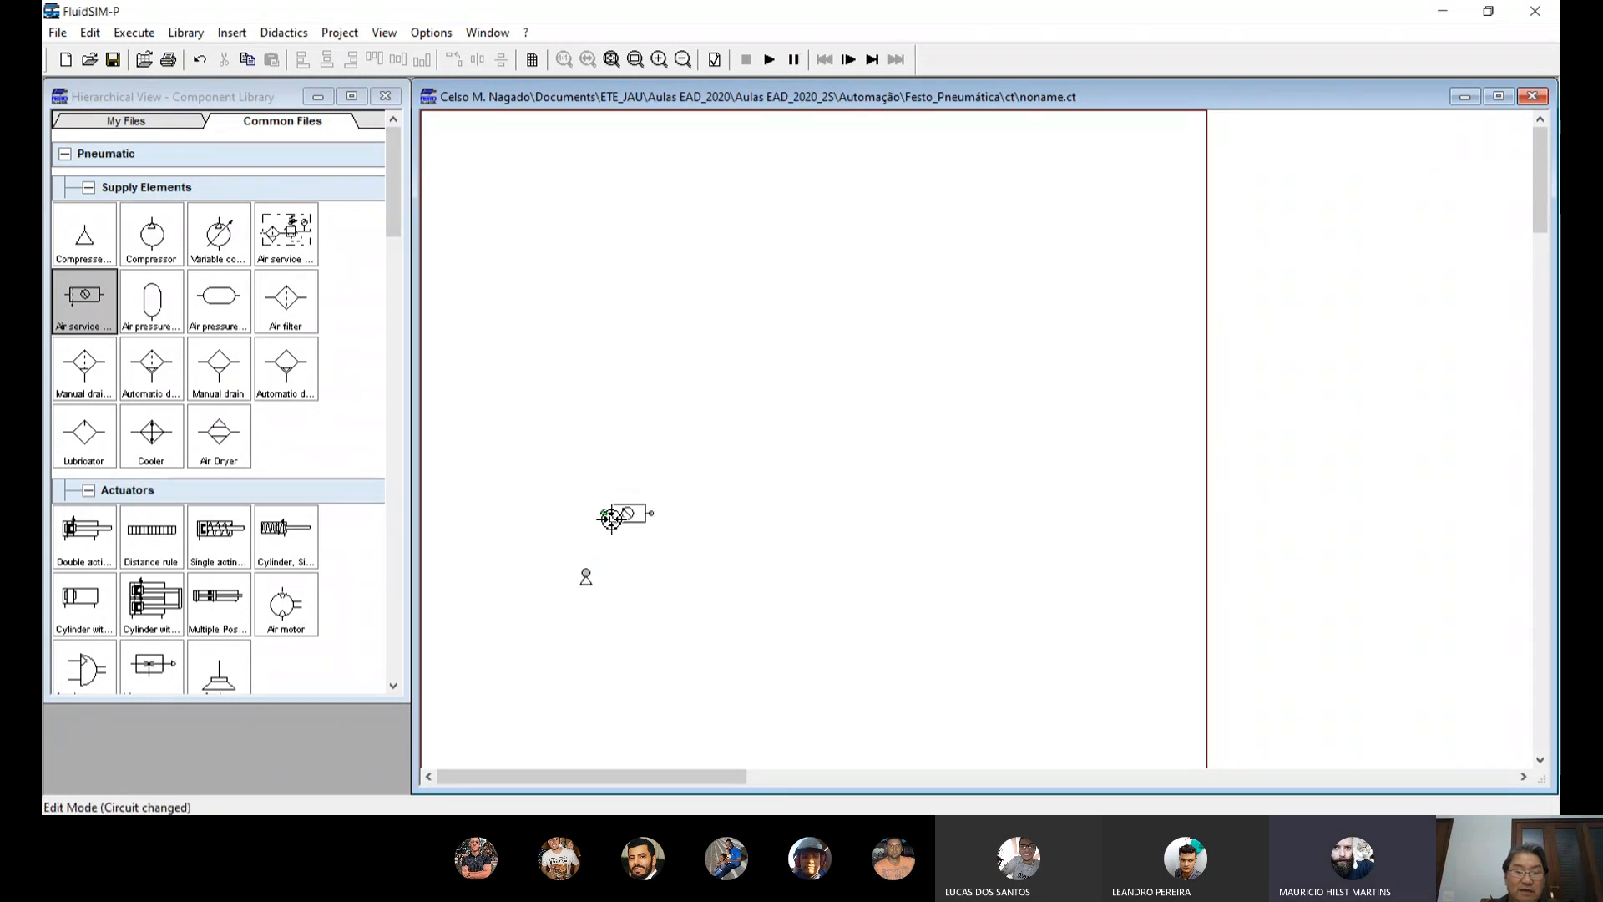
left_click_drag(611, 519, 586, 571)
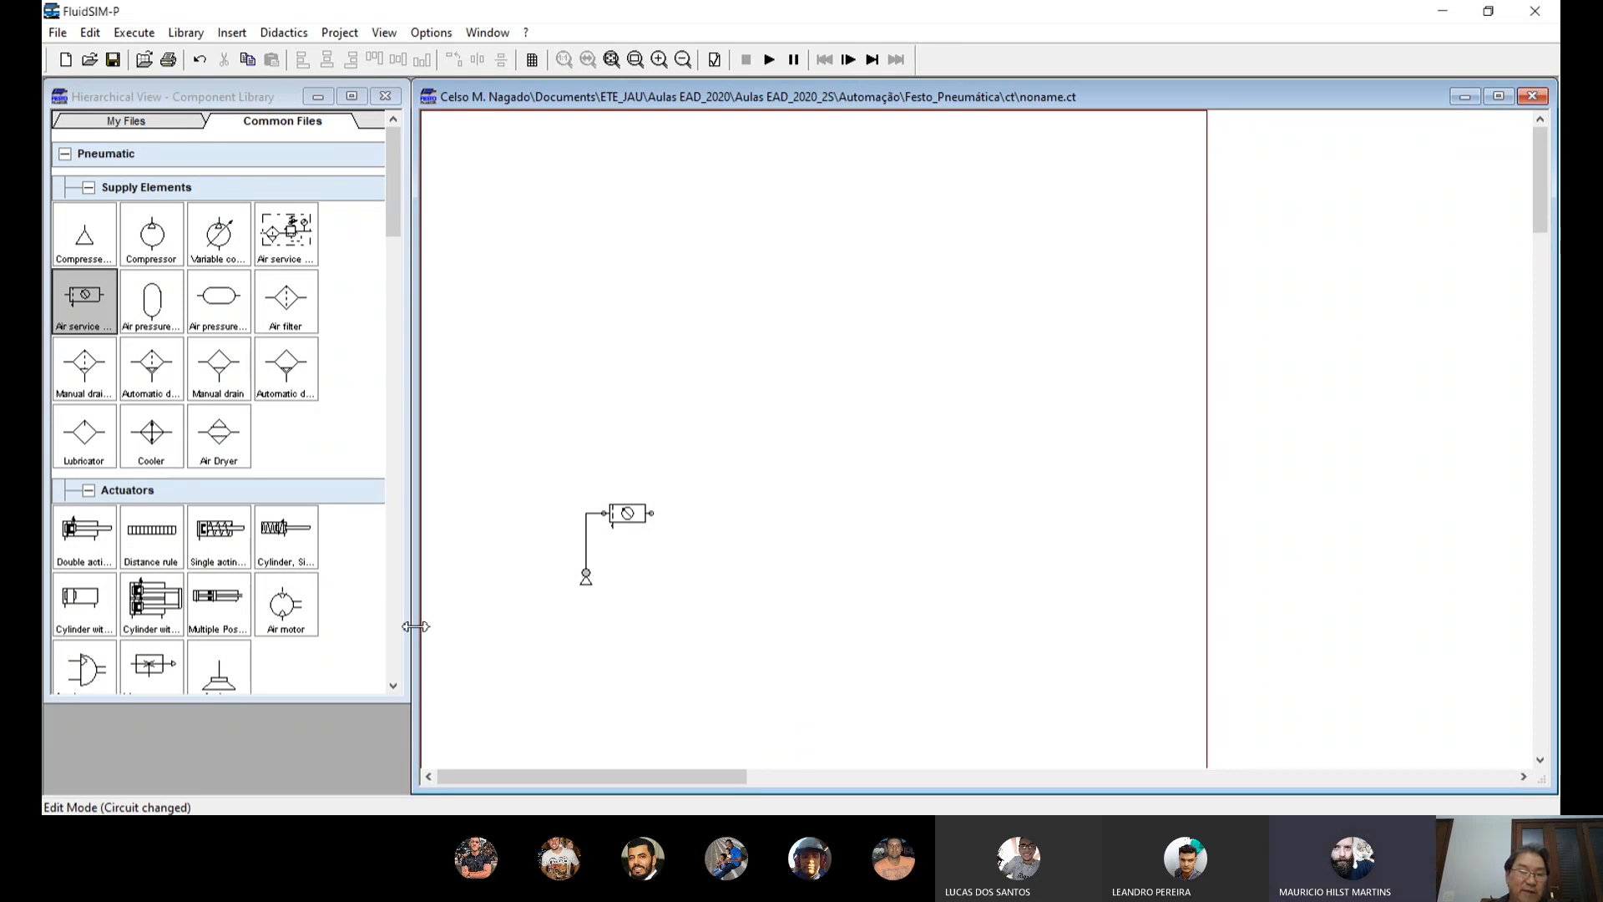
Step: Place a single acting cylinder above the air service unit and connect the unit's outlet directly to the cylinder port
left_click(219, 537)
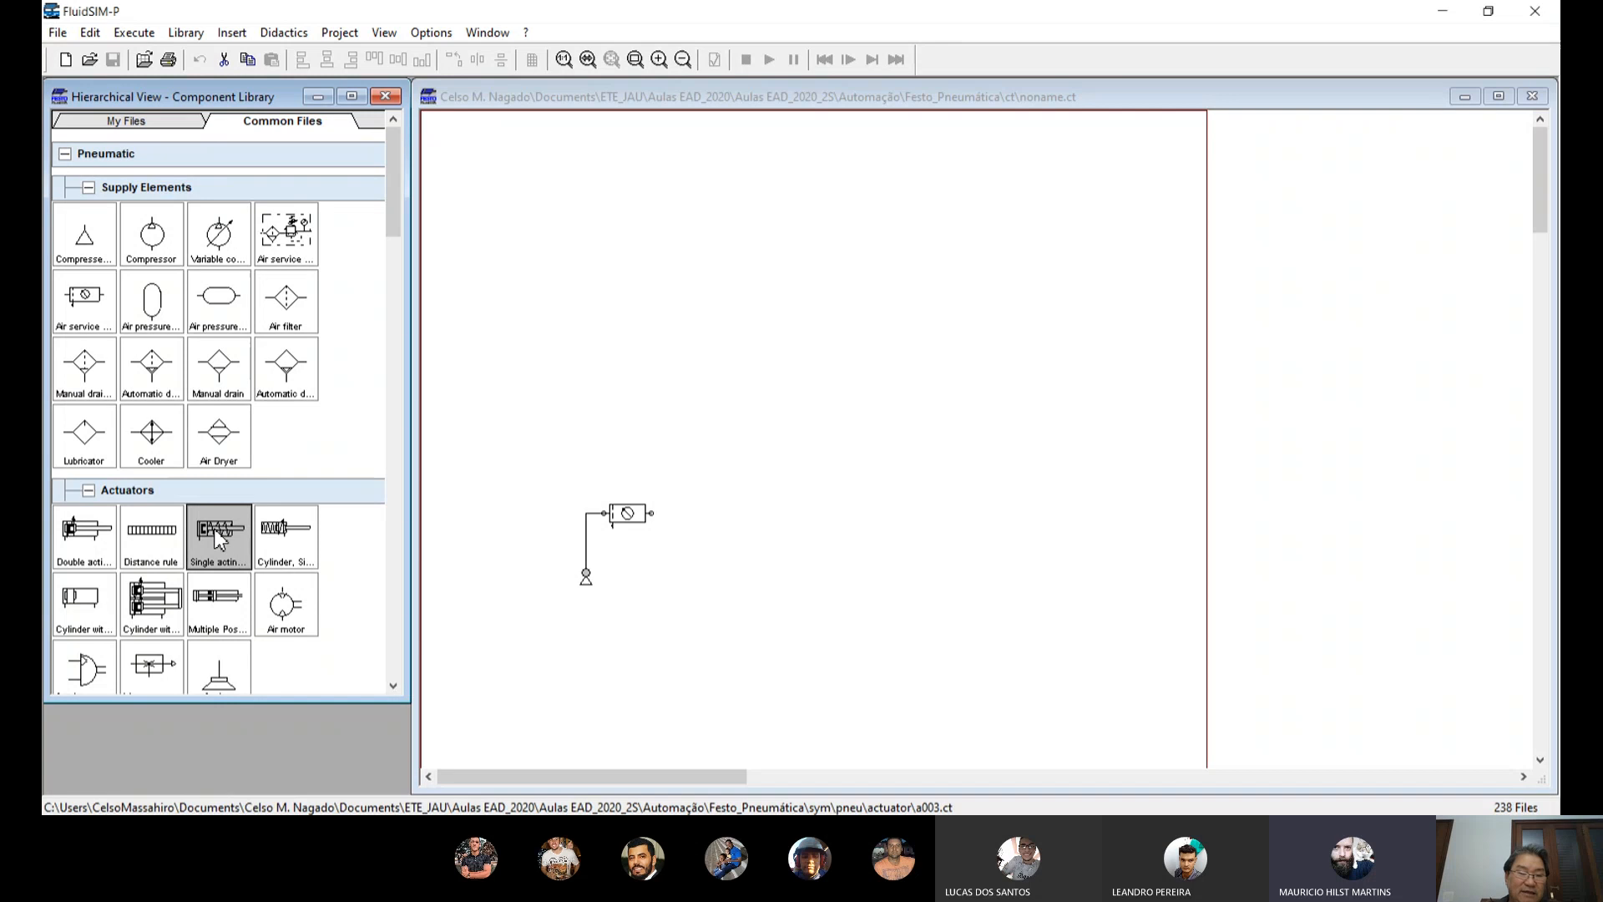
left_click_drag(219, 537, 724, 262)
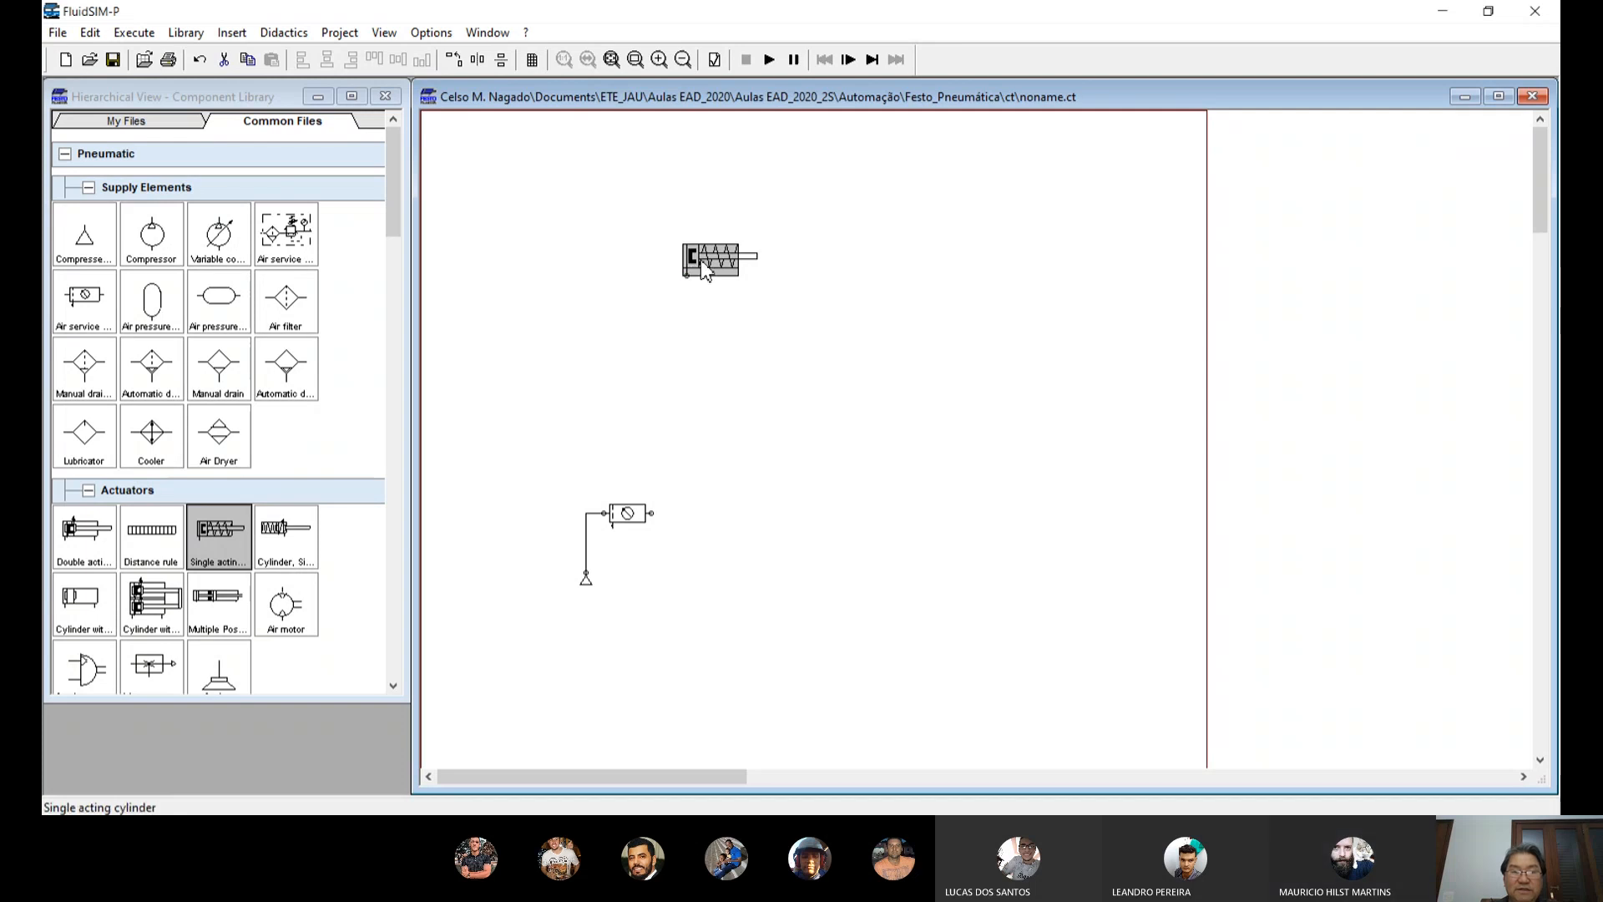
mouse_move(714, 255)
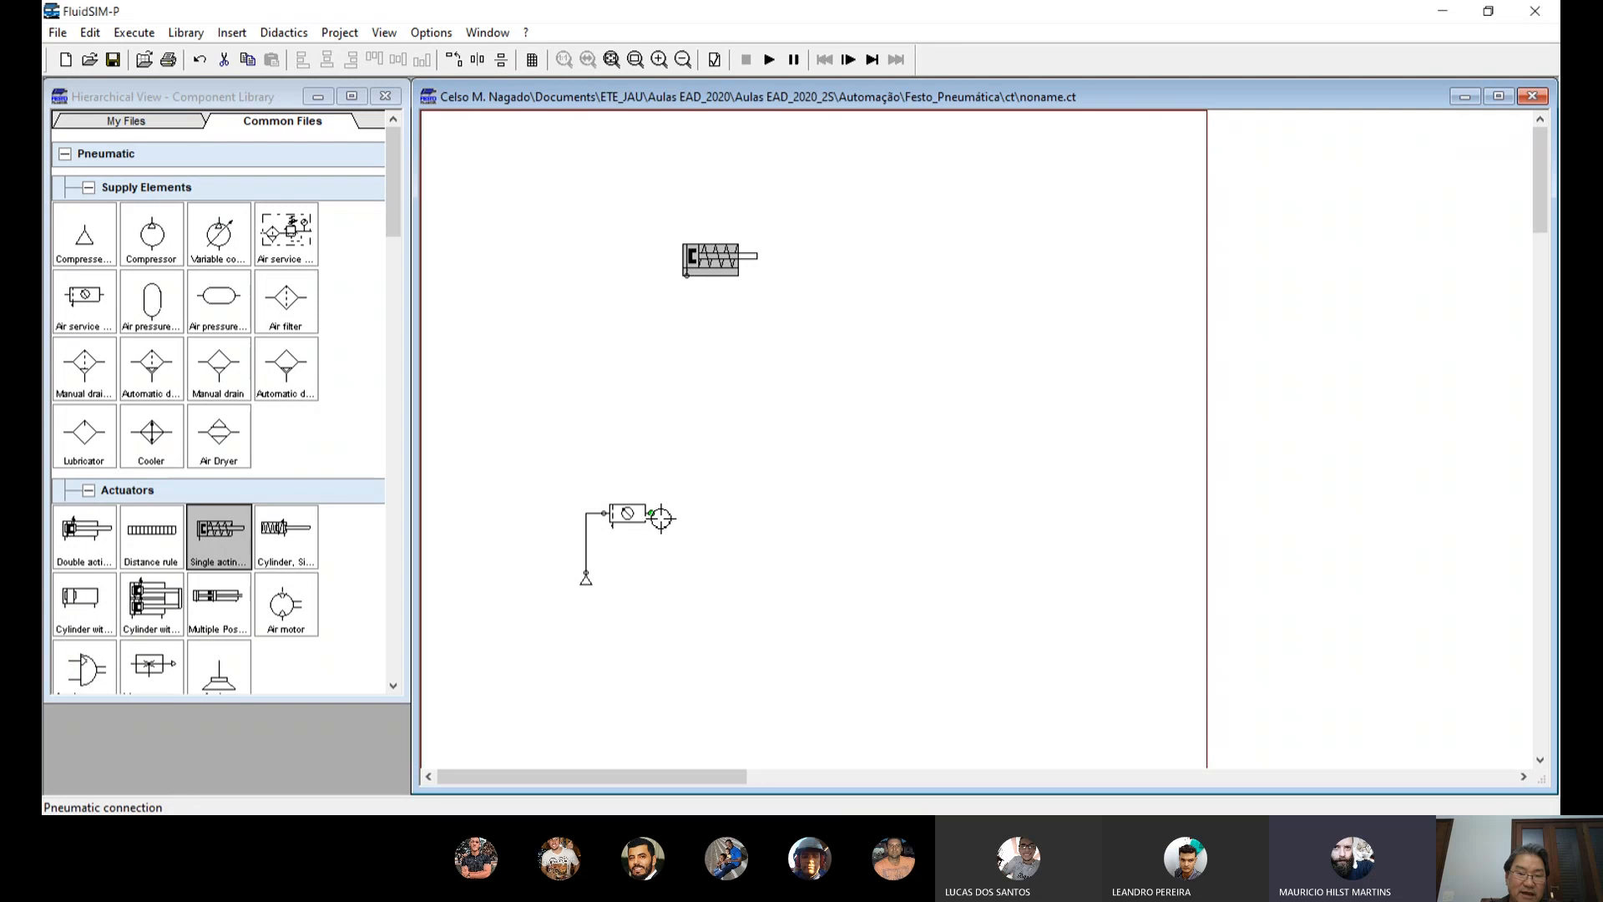
left_click_drag(652, 512, 687, 276)
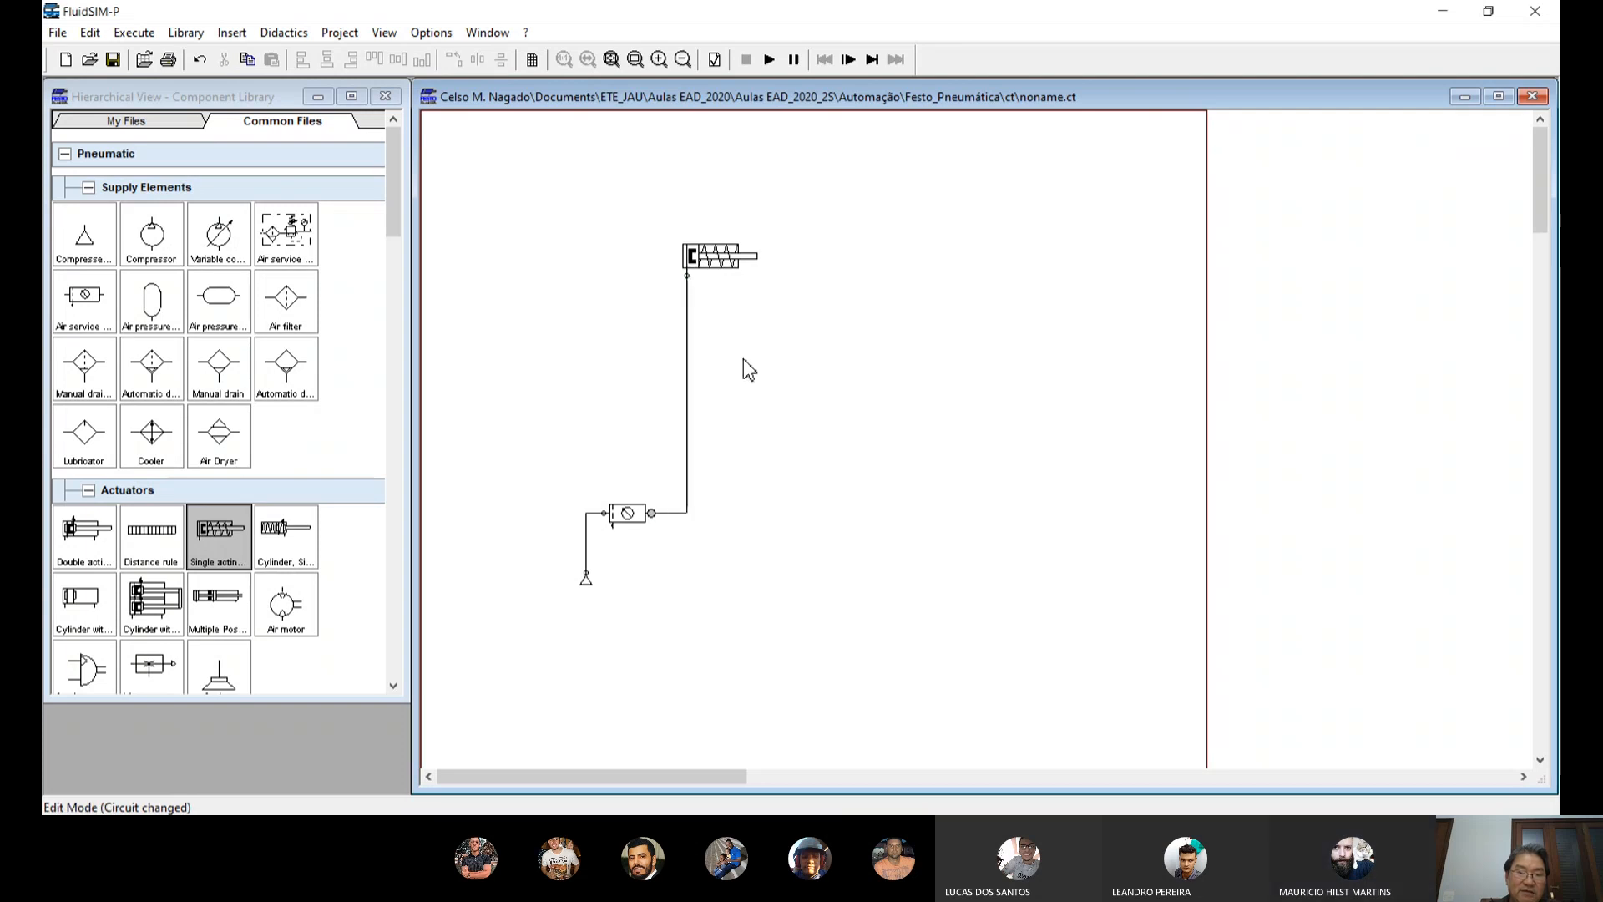
Step: Run and stop the simulation, and delete the line between the air service unit and the cylinder
left_click(769, 60)
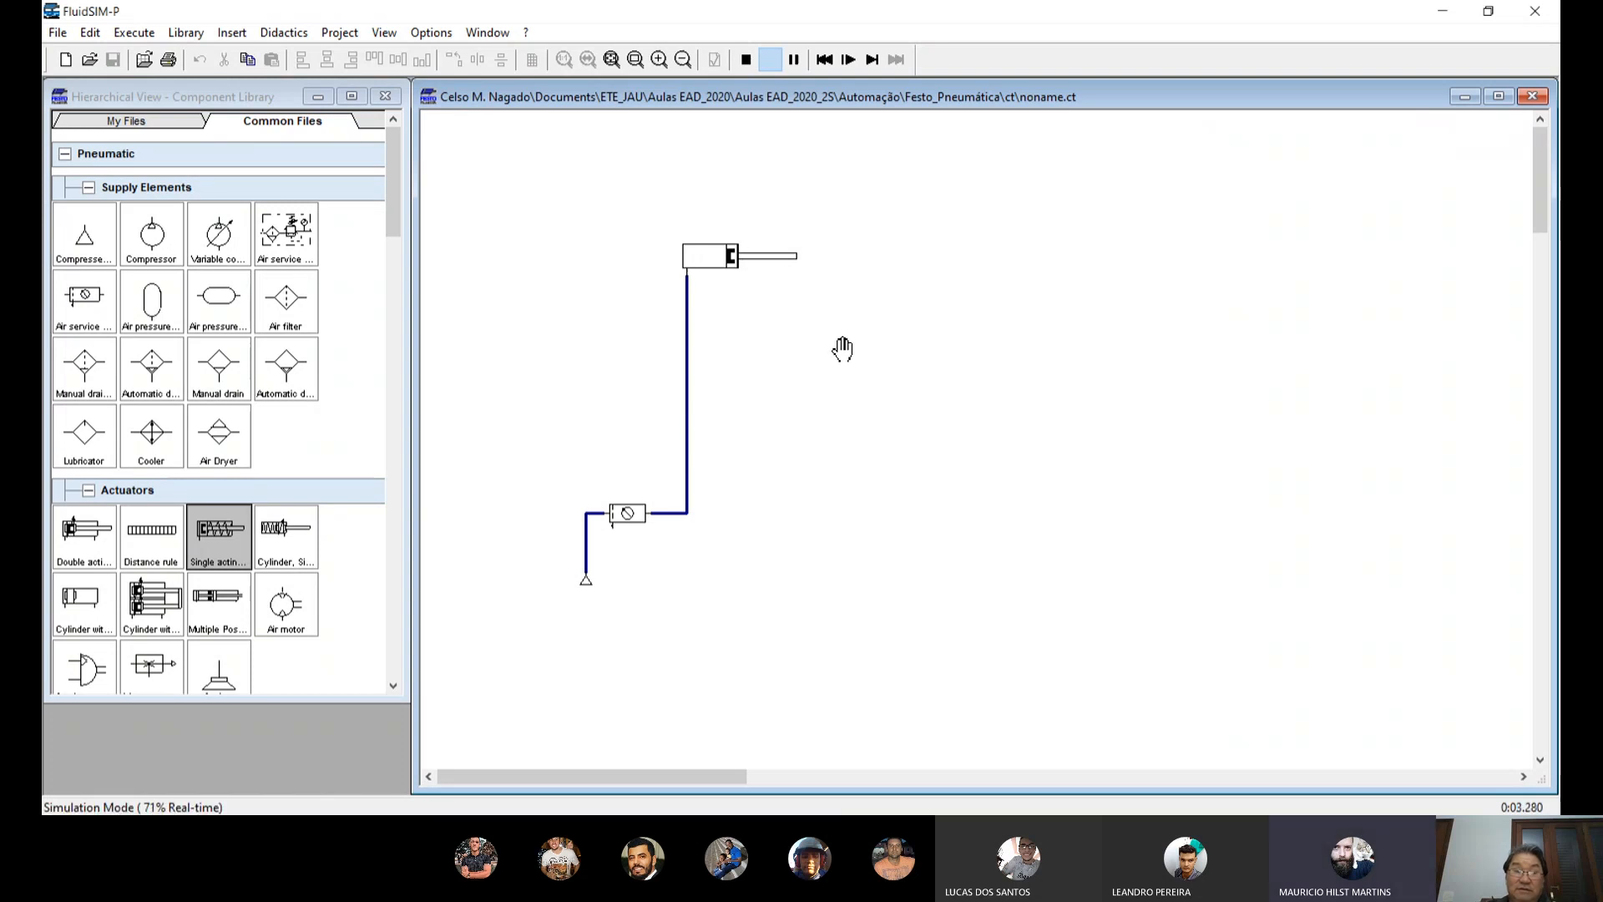
left_click(743, 62)
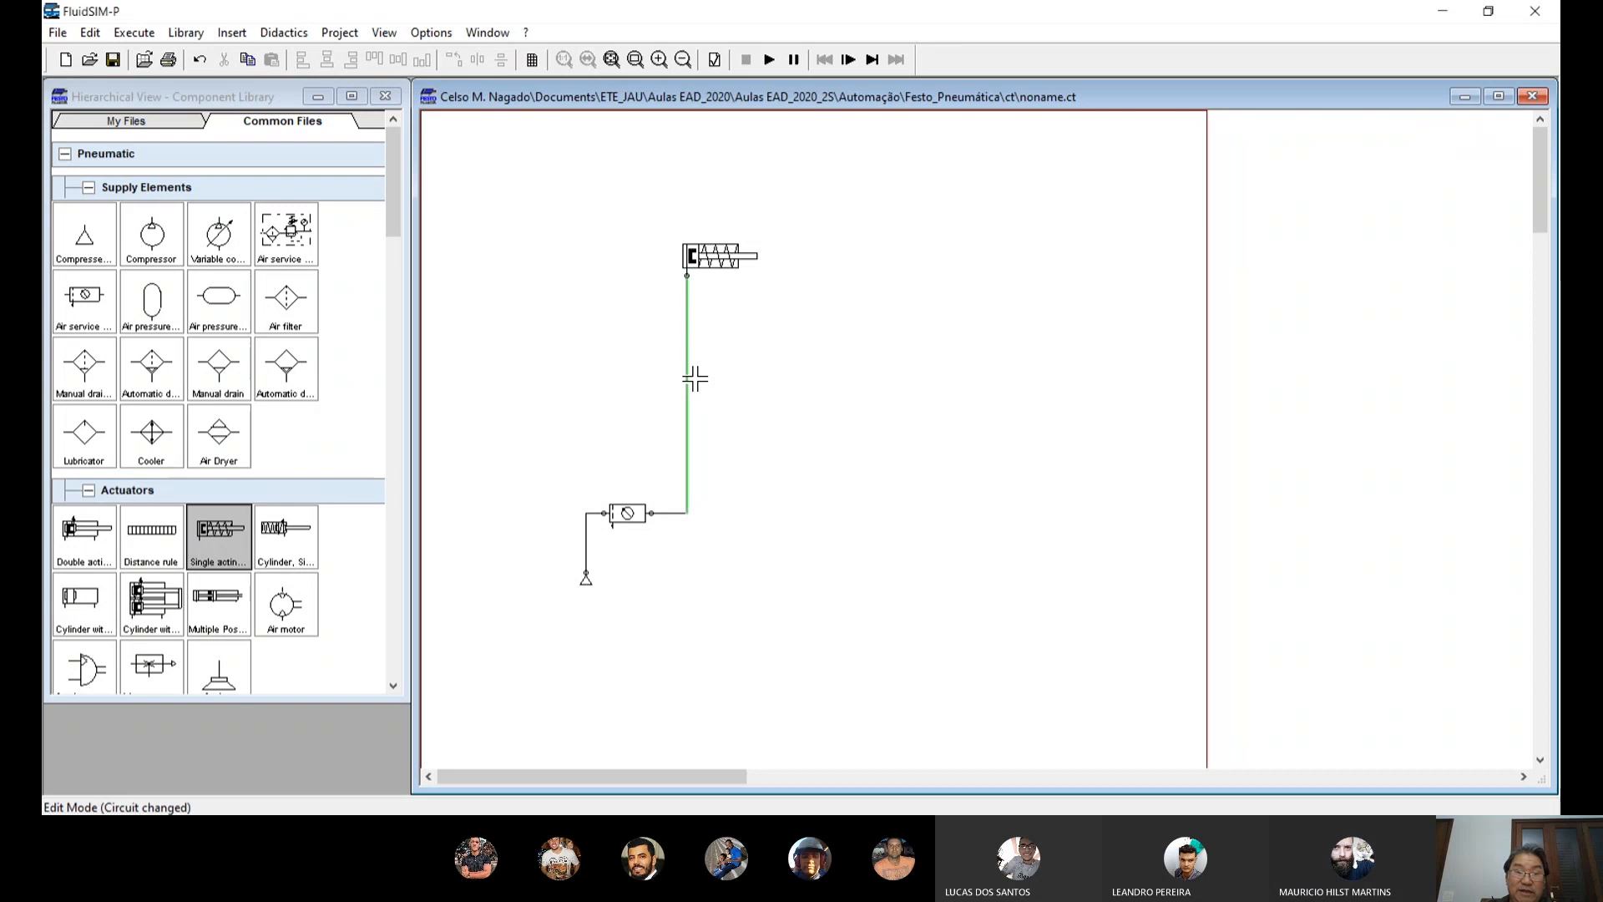
key("Delete")
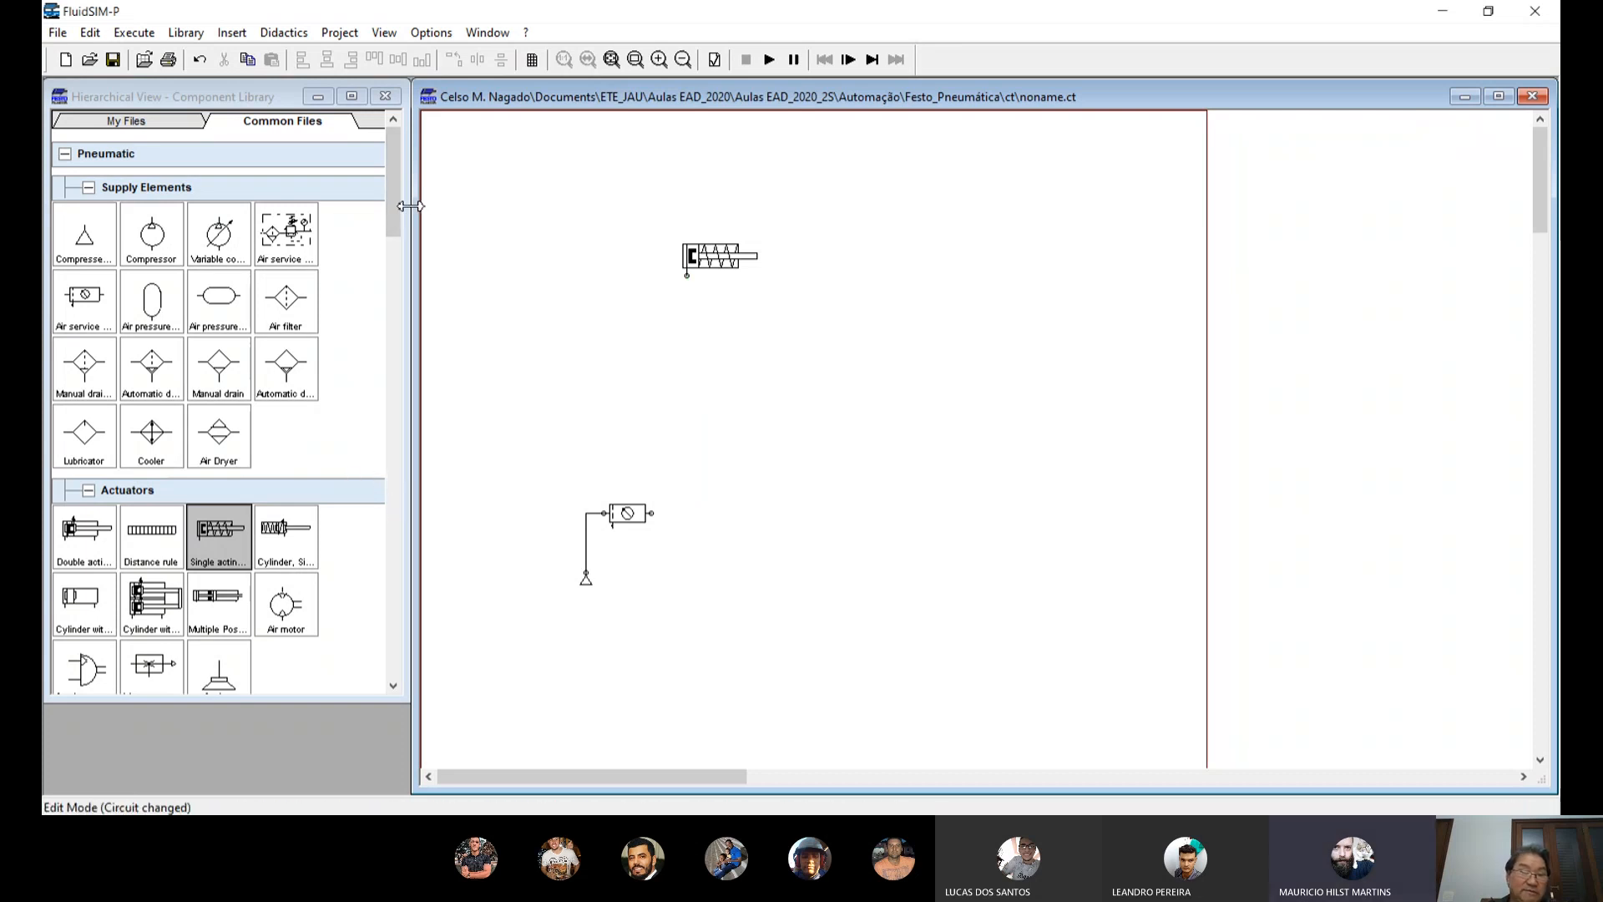
Step: Place a configurable 3/n way valve between the air service unit and the single acting cylinder
left_click_drag(394, 205, 401, 349)
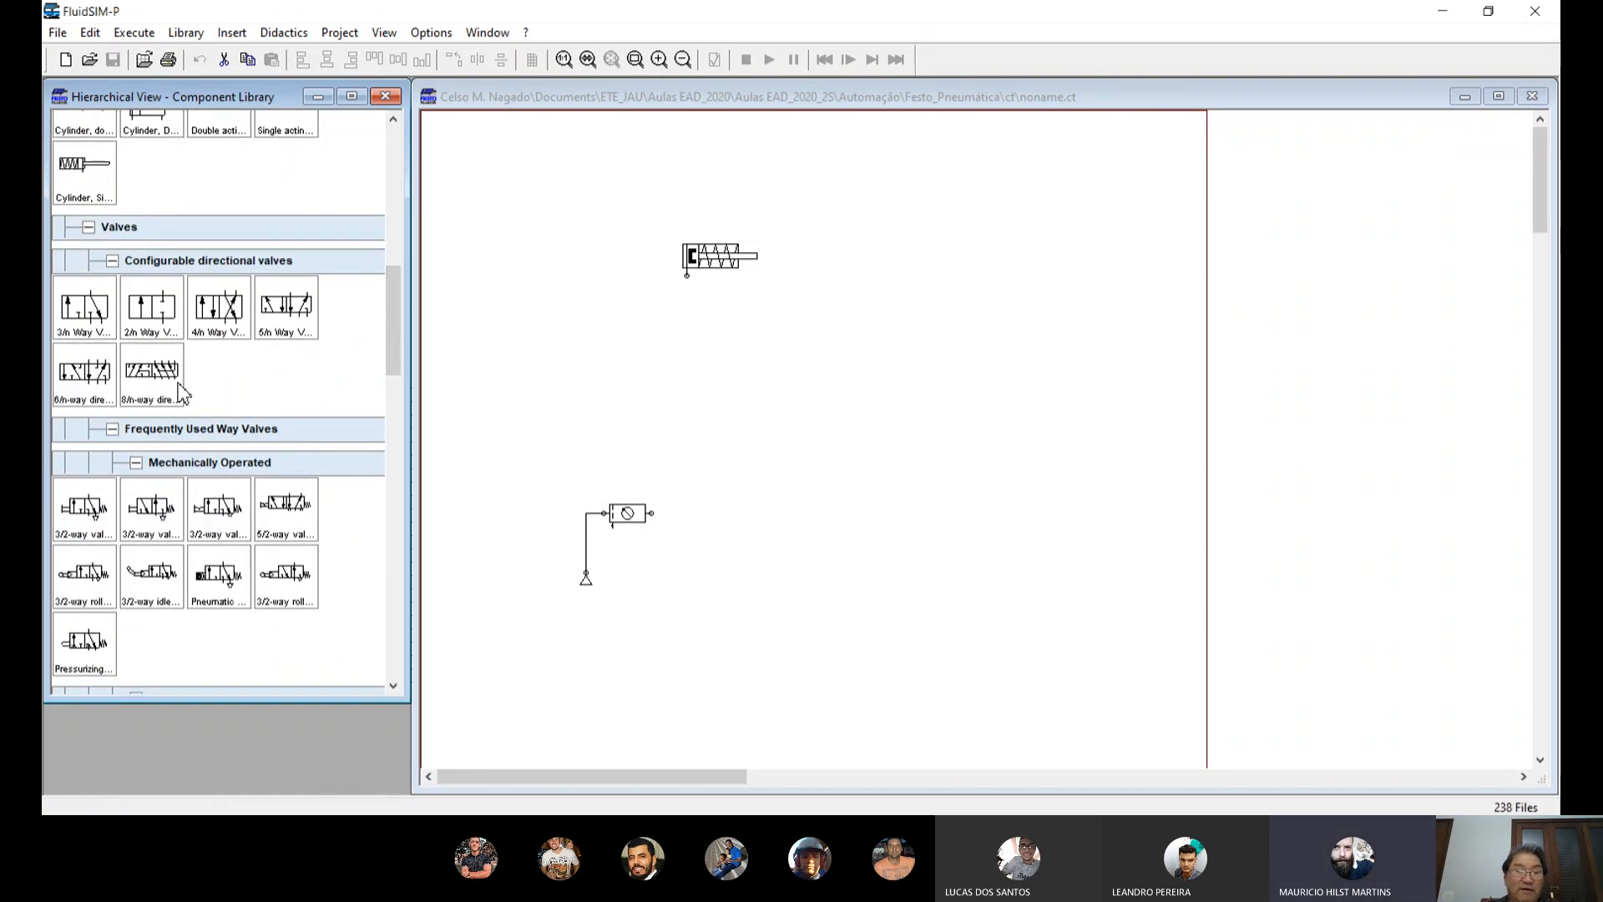
left_click_drag(76, 309, 723, 444)
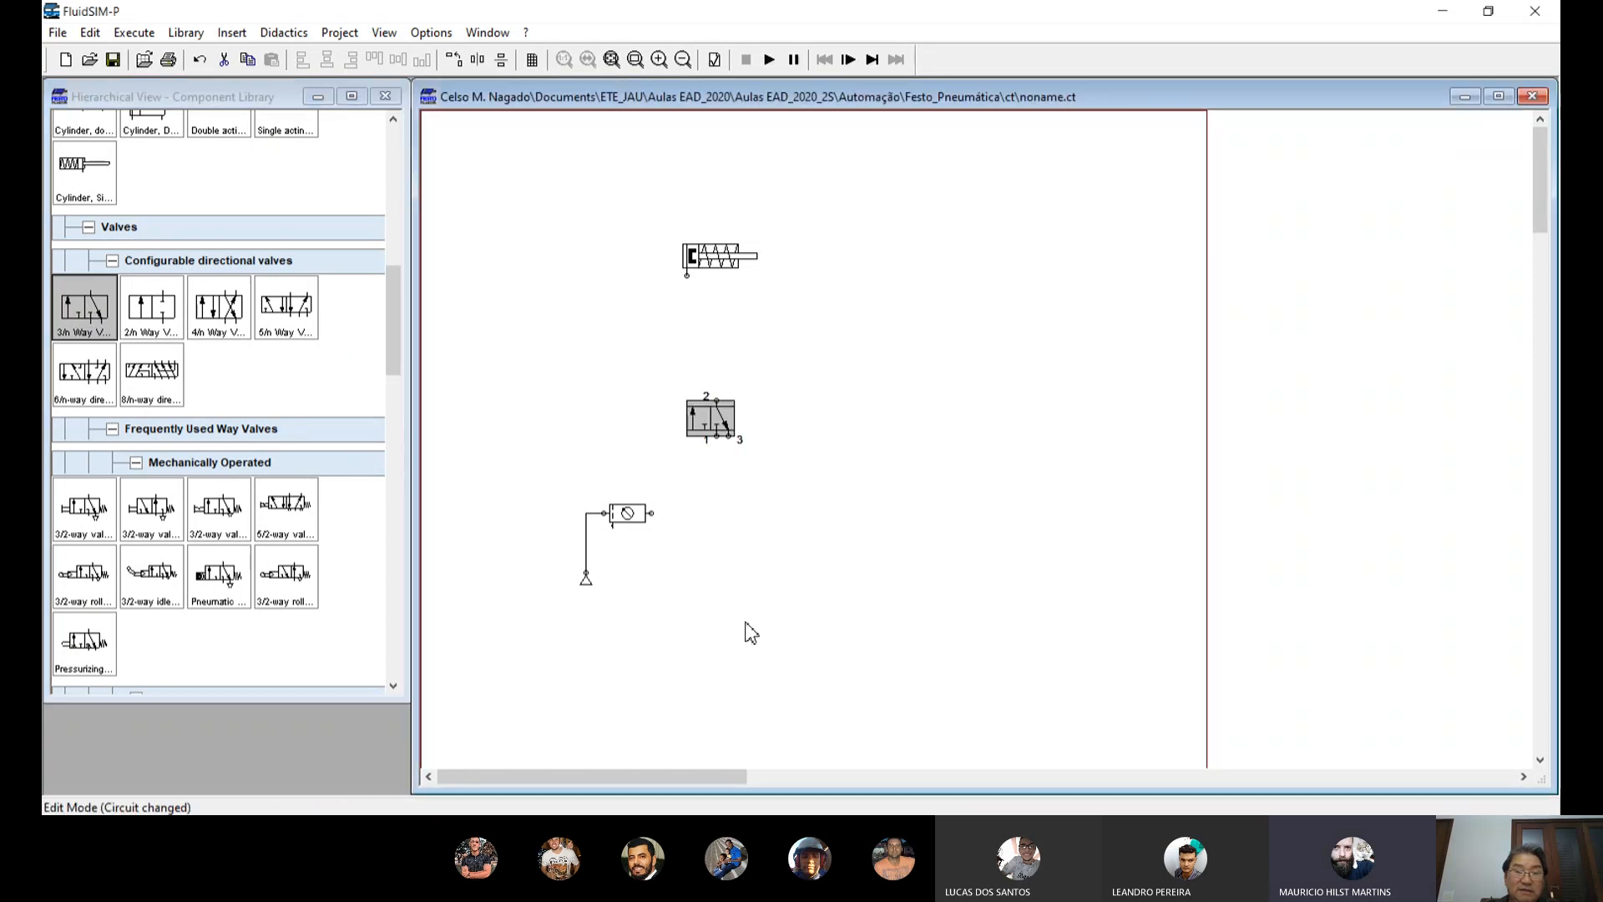
Step: Configure the 3/n way valve with a manual push-button as left actuation and spring return as right actuation
double_click(708, 413)
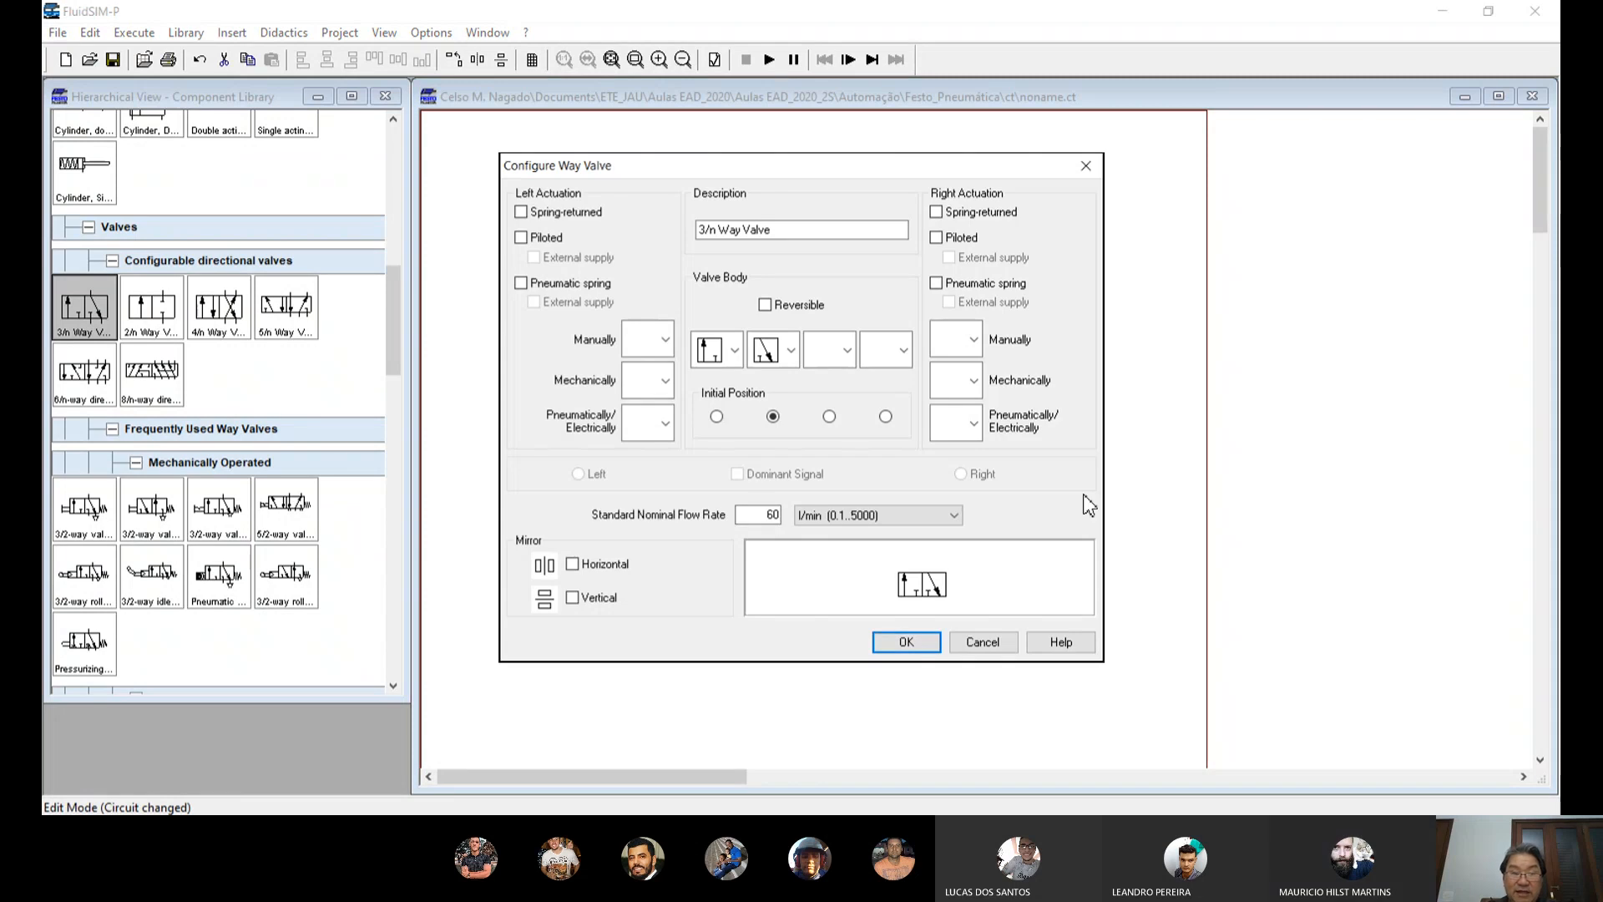
left_click(666, 425)
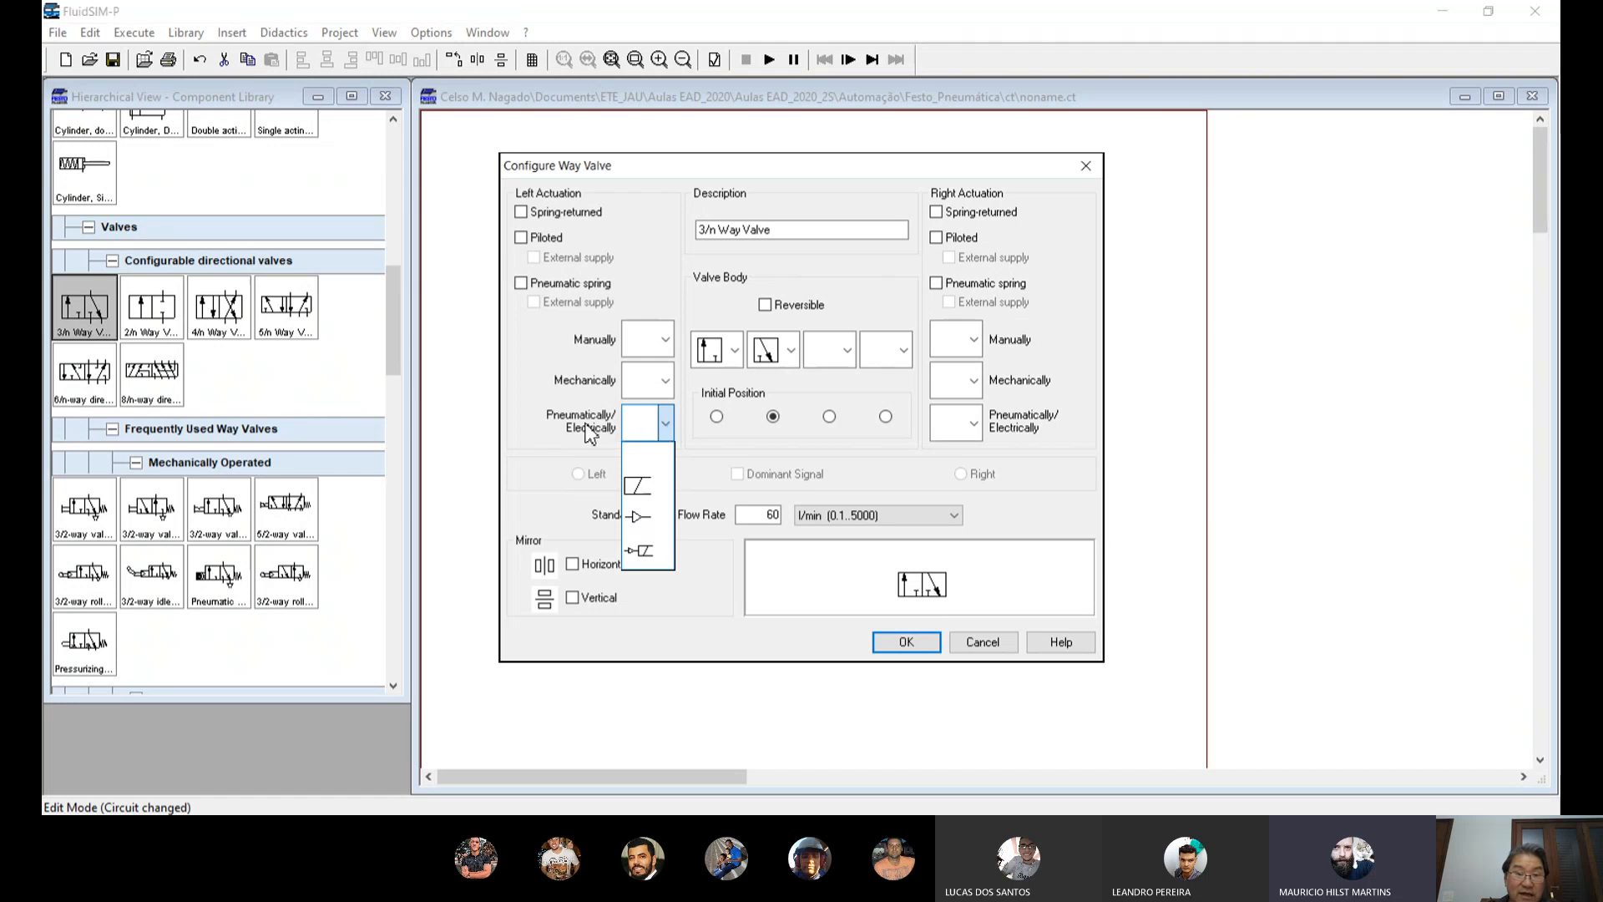
left_click(531, 373)
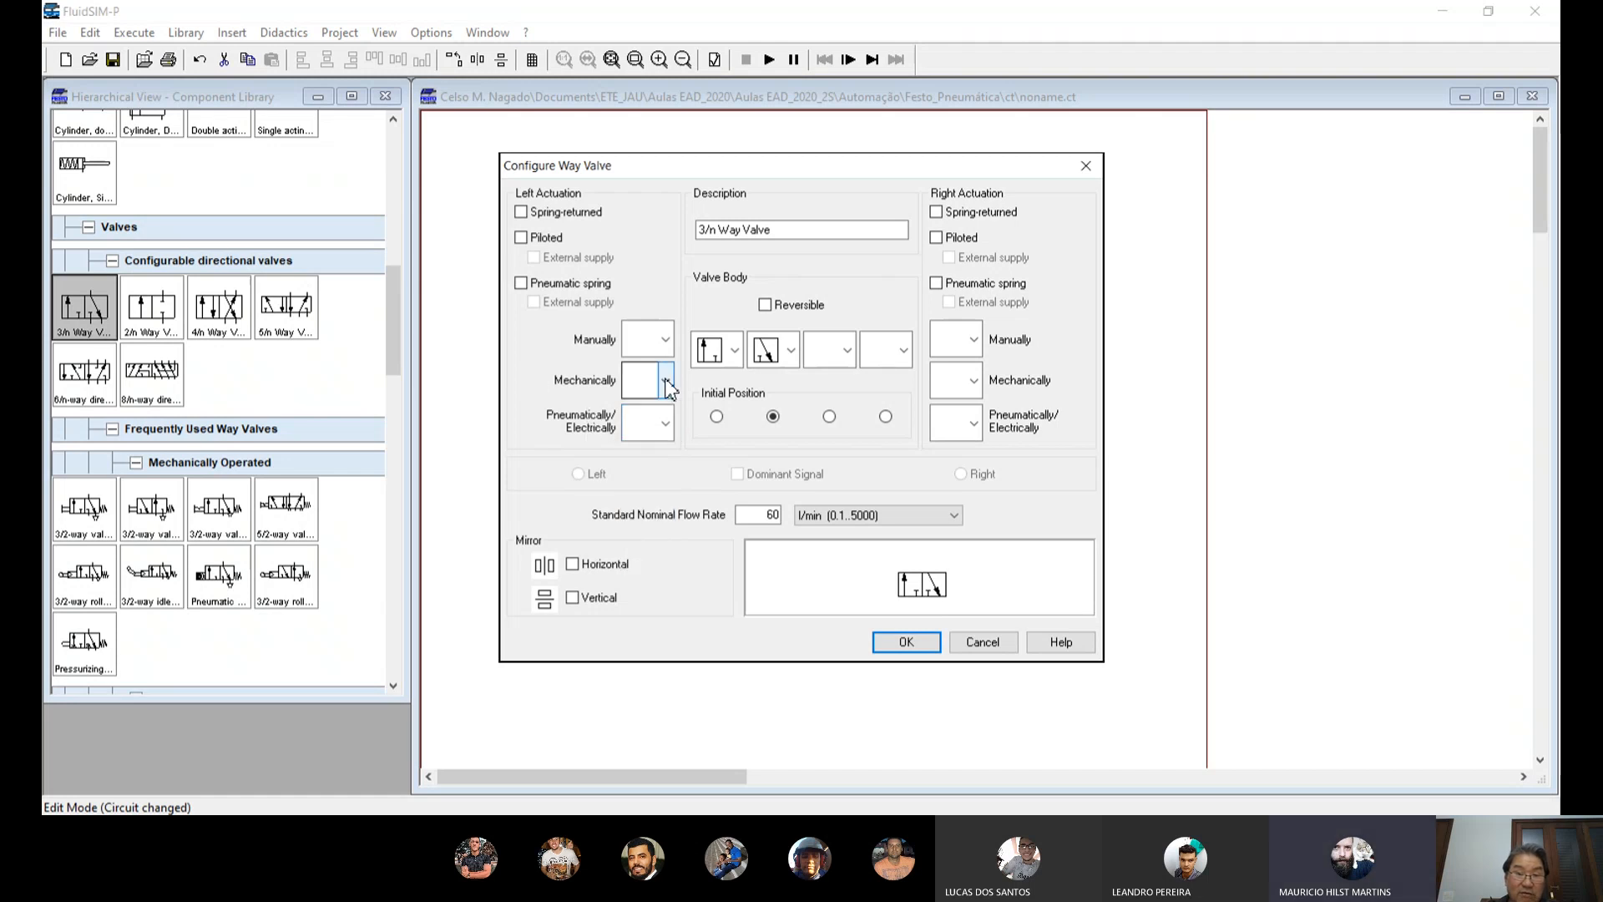
left_click(667, 381)
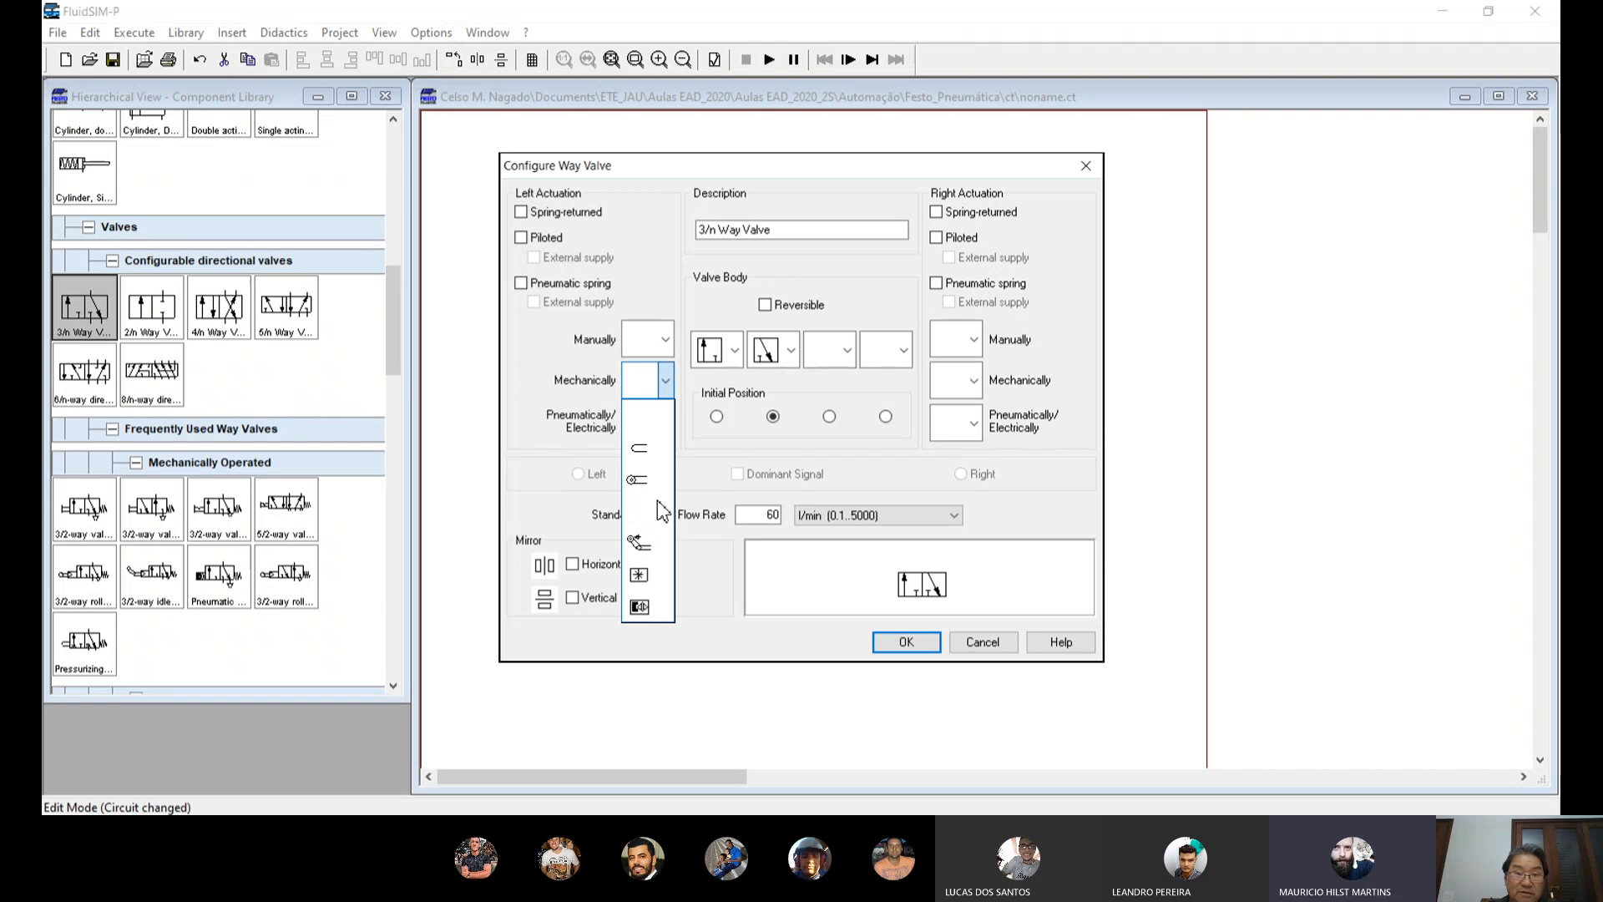
left_click(528, 340)
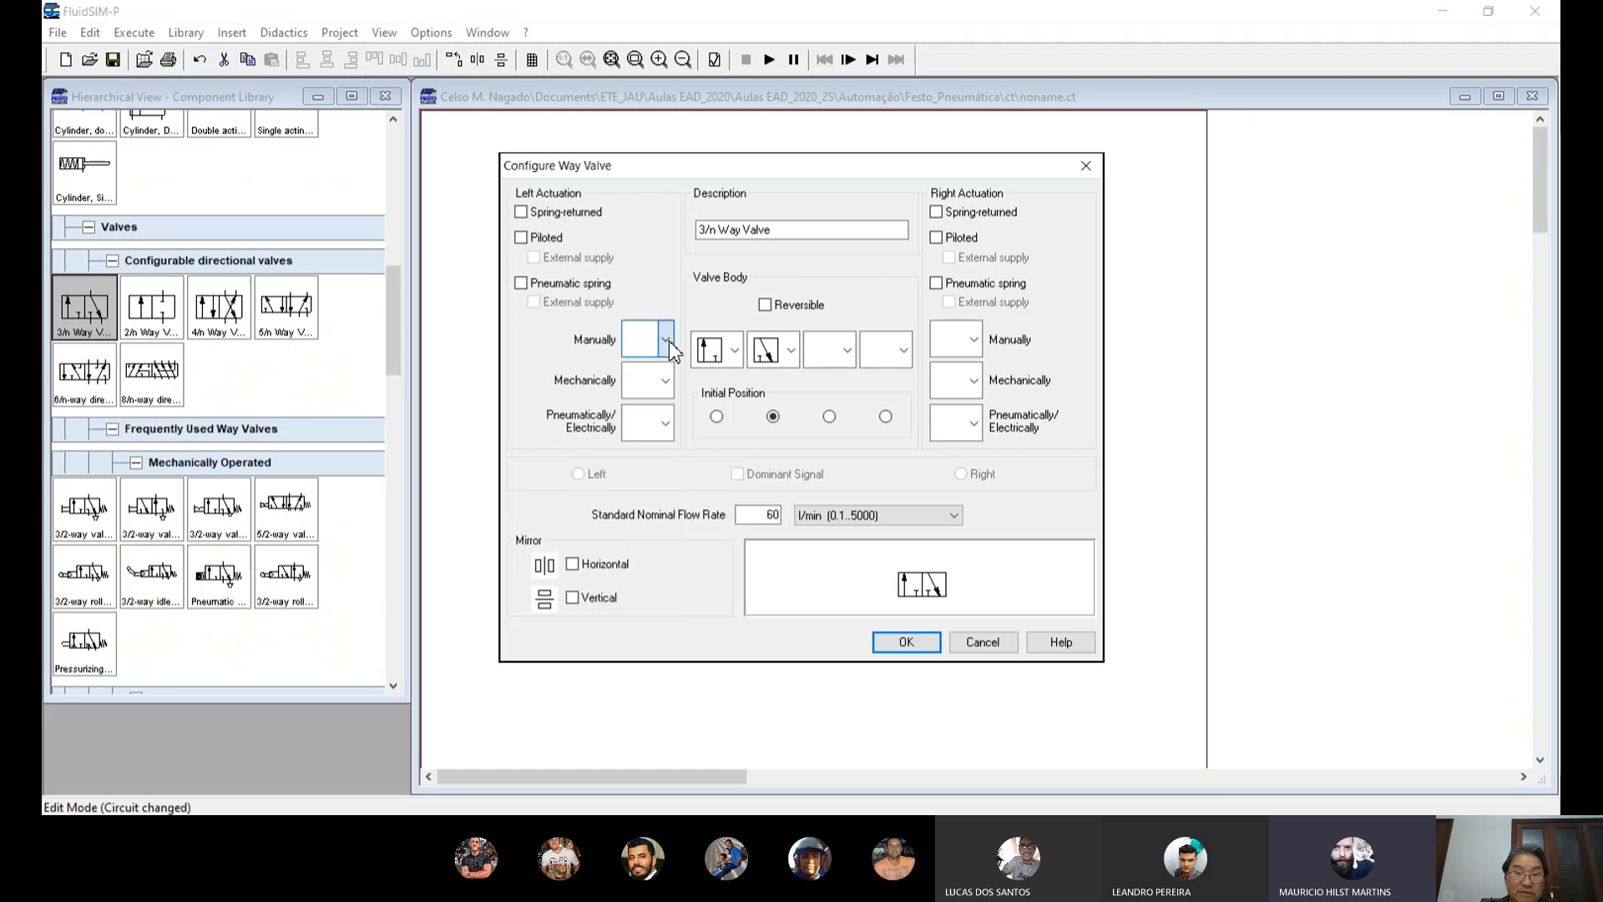
left_click(666, 341)
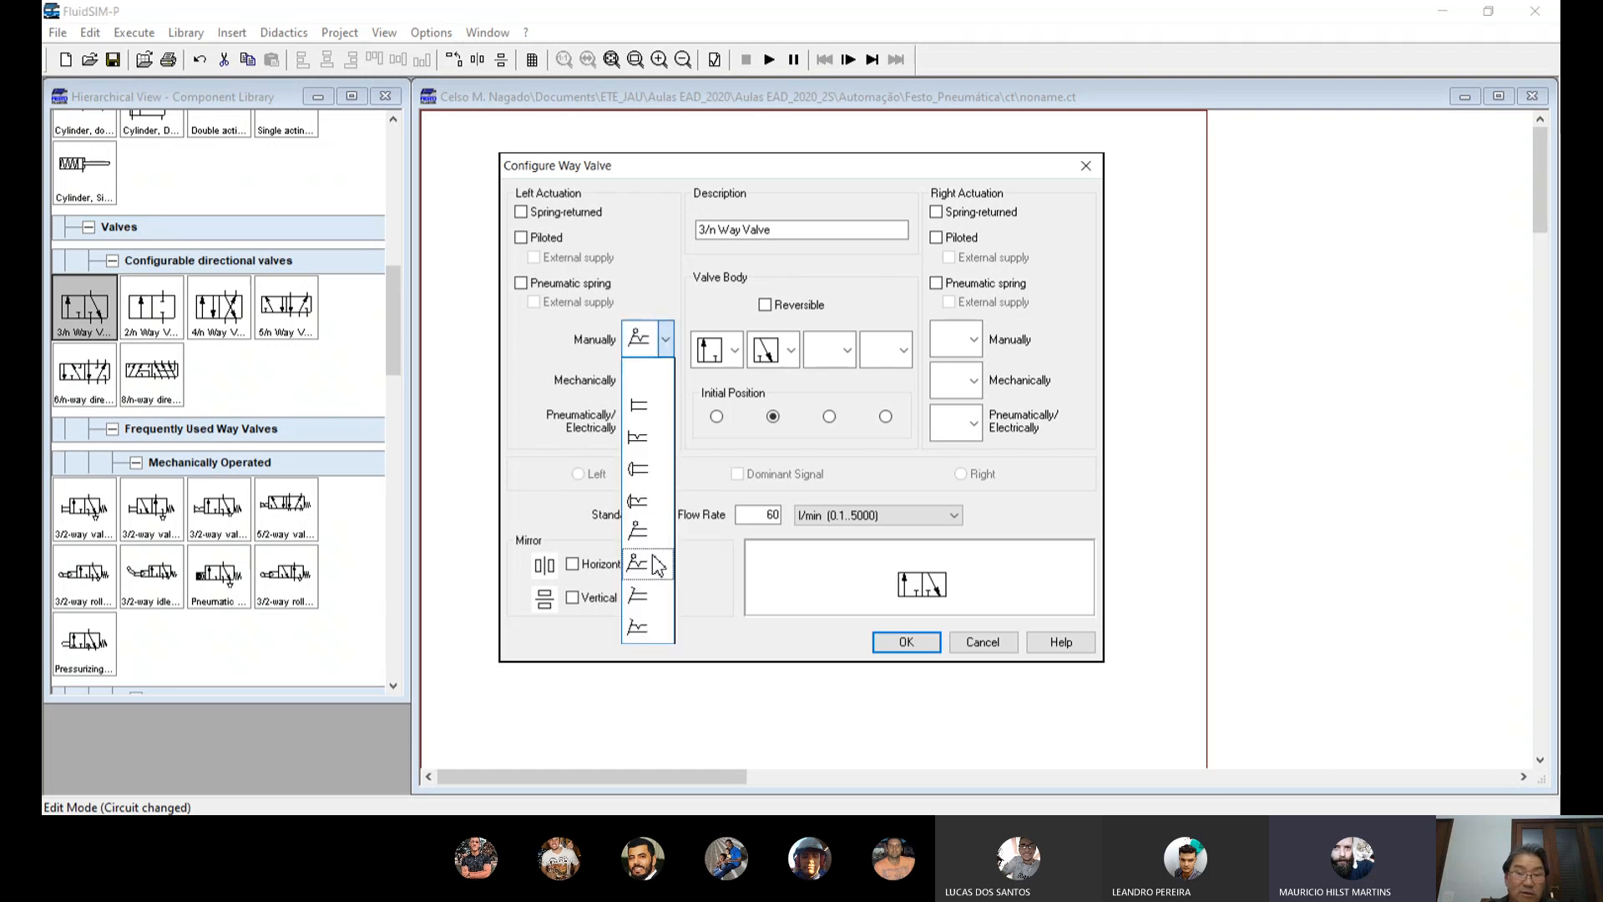
left_click(646, 469)
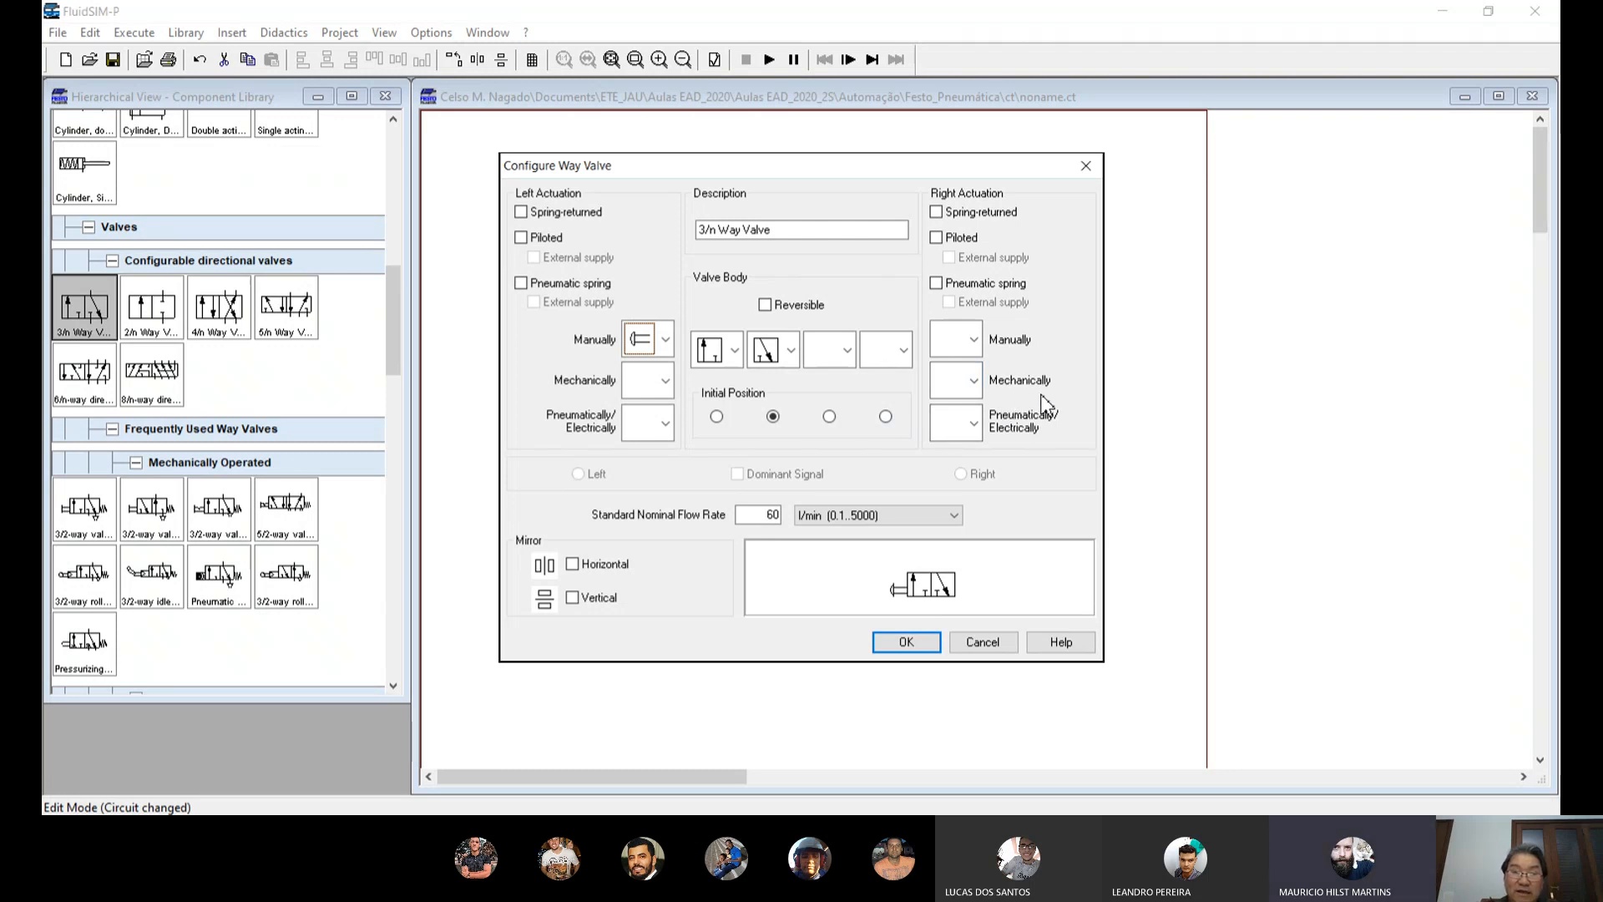
left_click(937, 213)
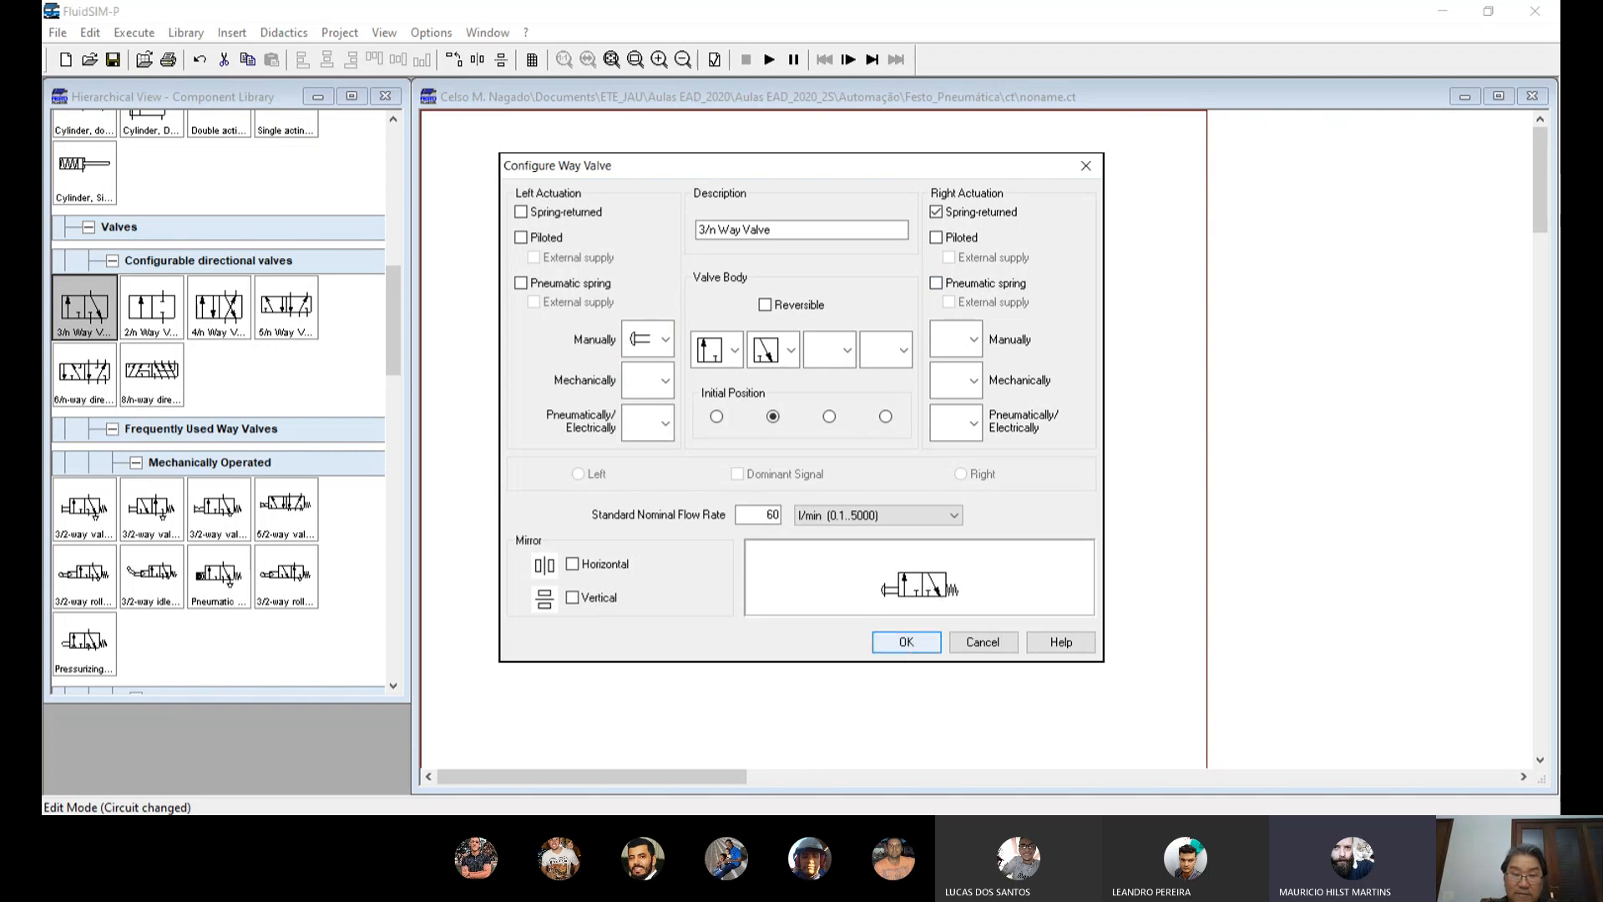
left_click(909, 645)
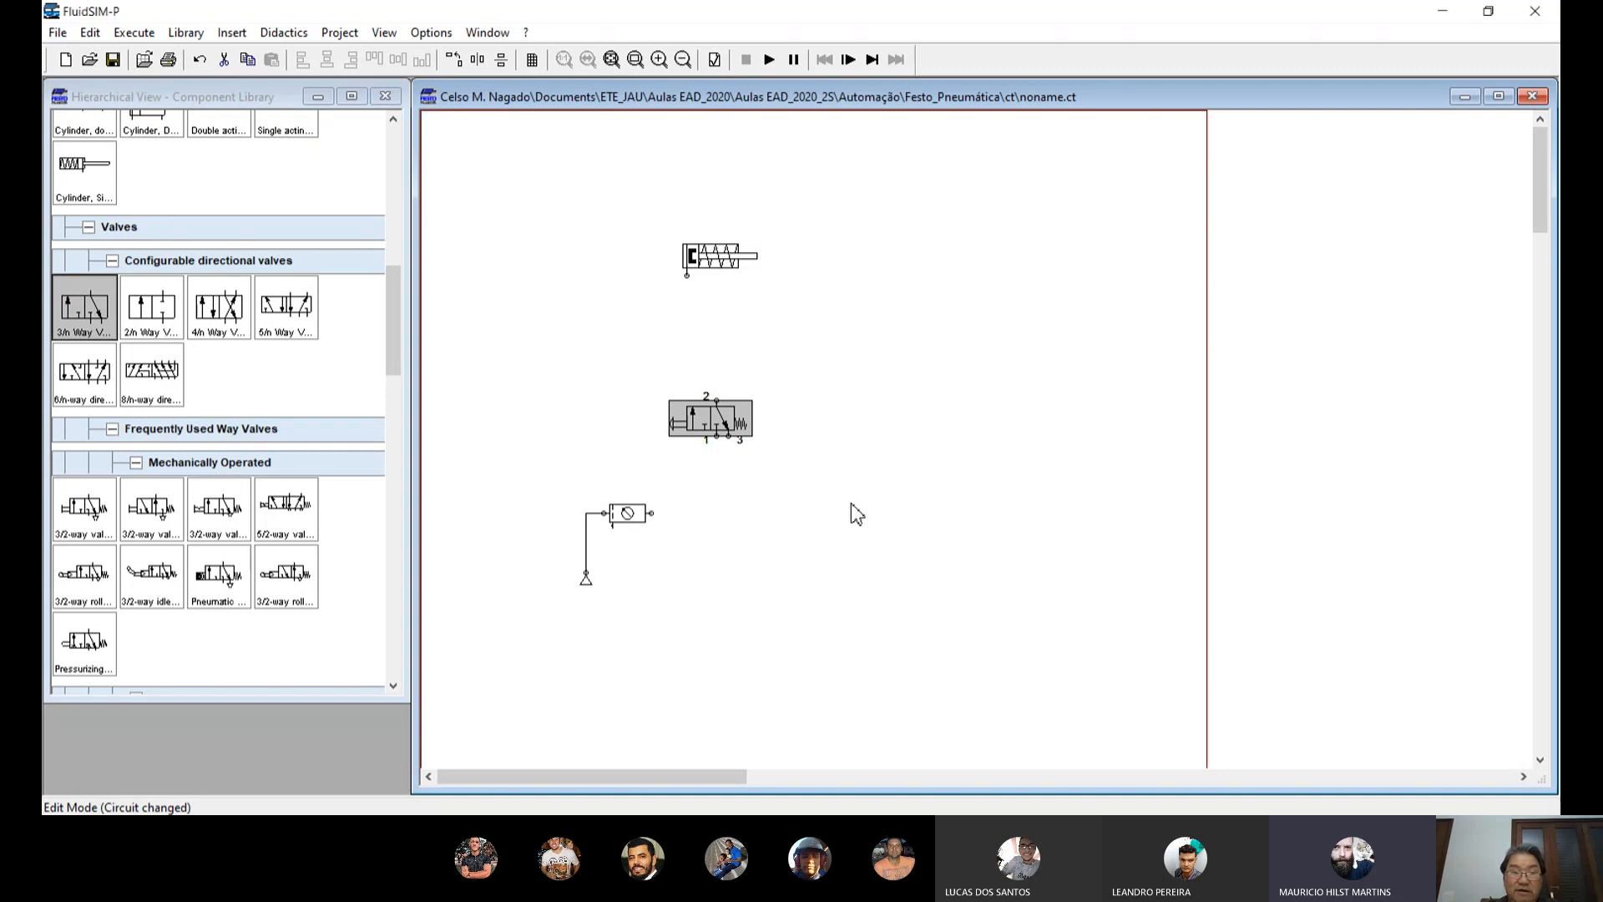
left_click(919, 455)
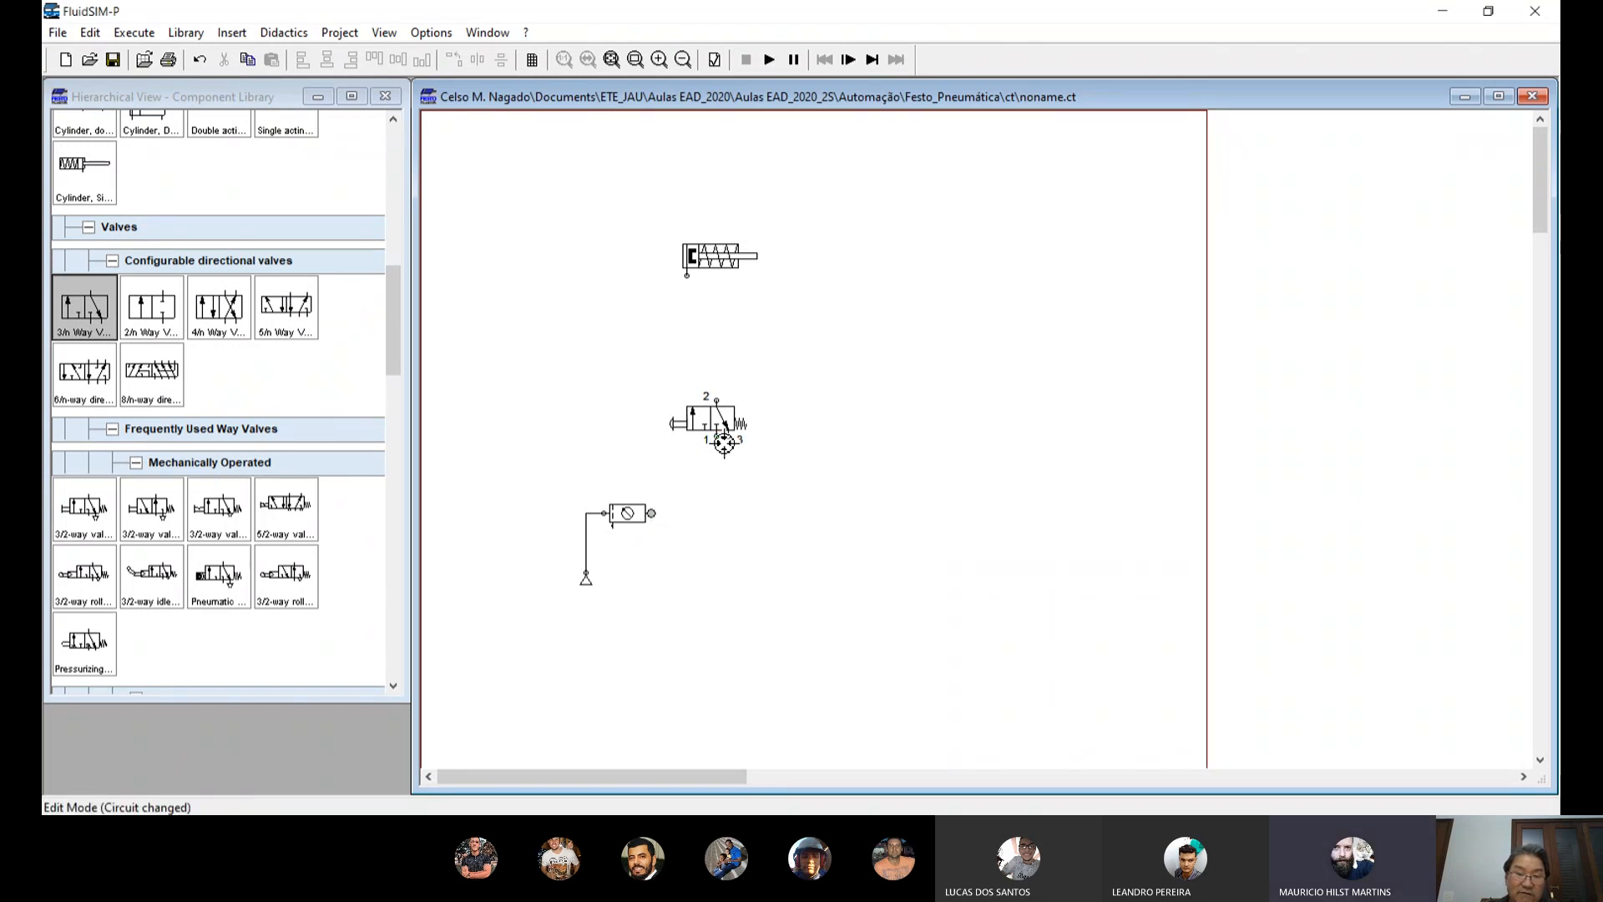
Step: Connect the valve's port 1 to the air service unit and port 2 to the cylinder, with the stemmed exhaust terminator on port 3
left_click_drag(724, 443, 722, 442)
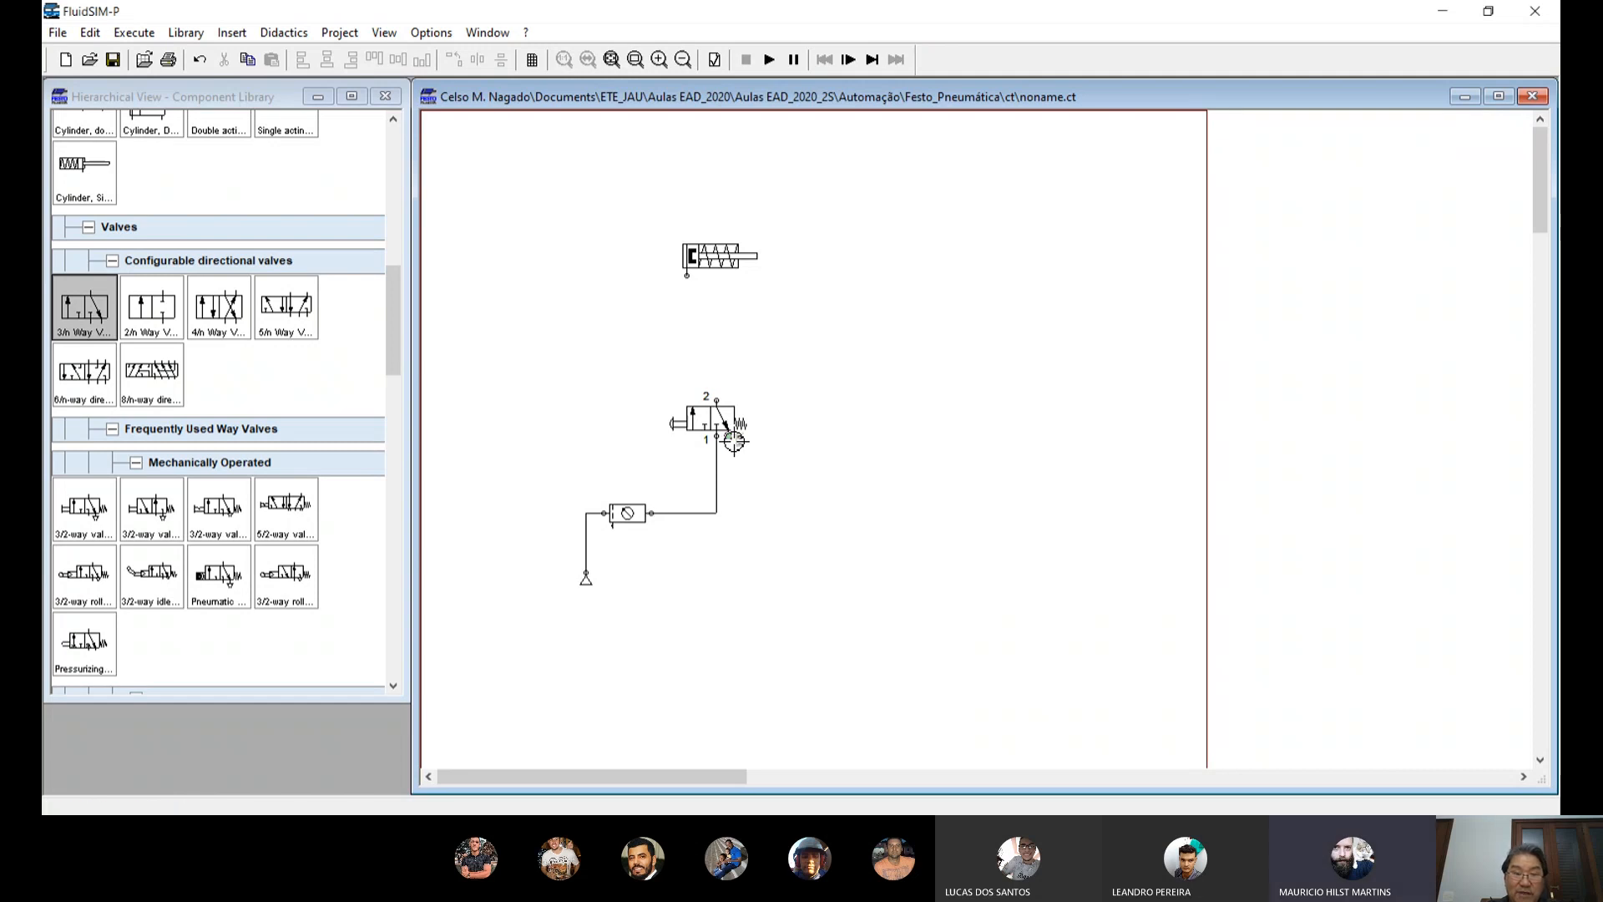
double_click(732, 441)
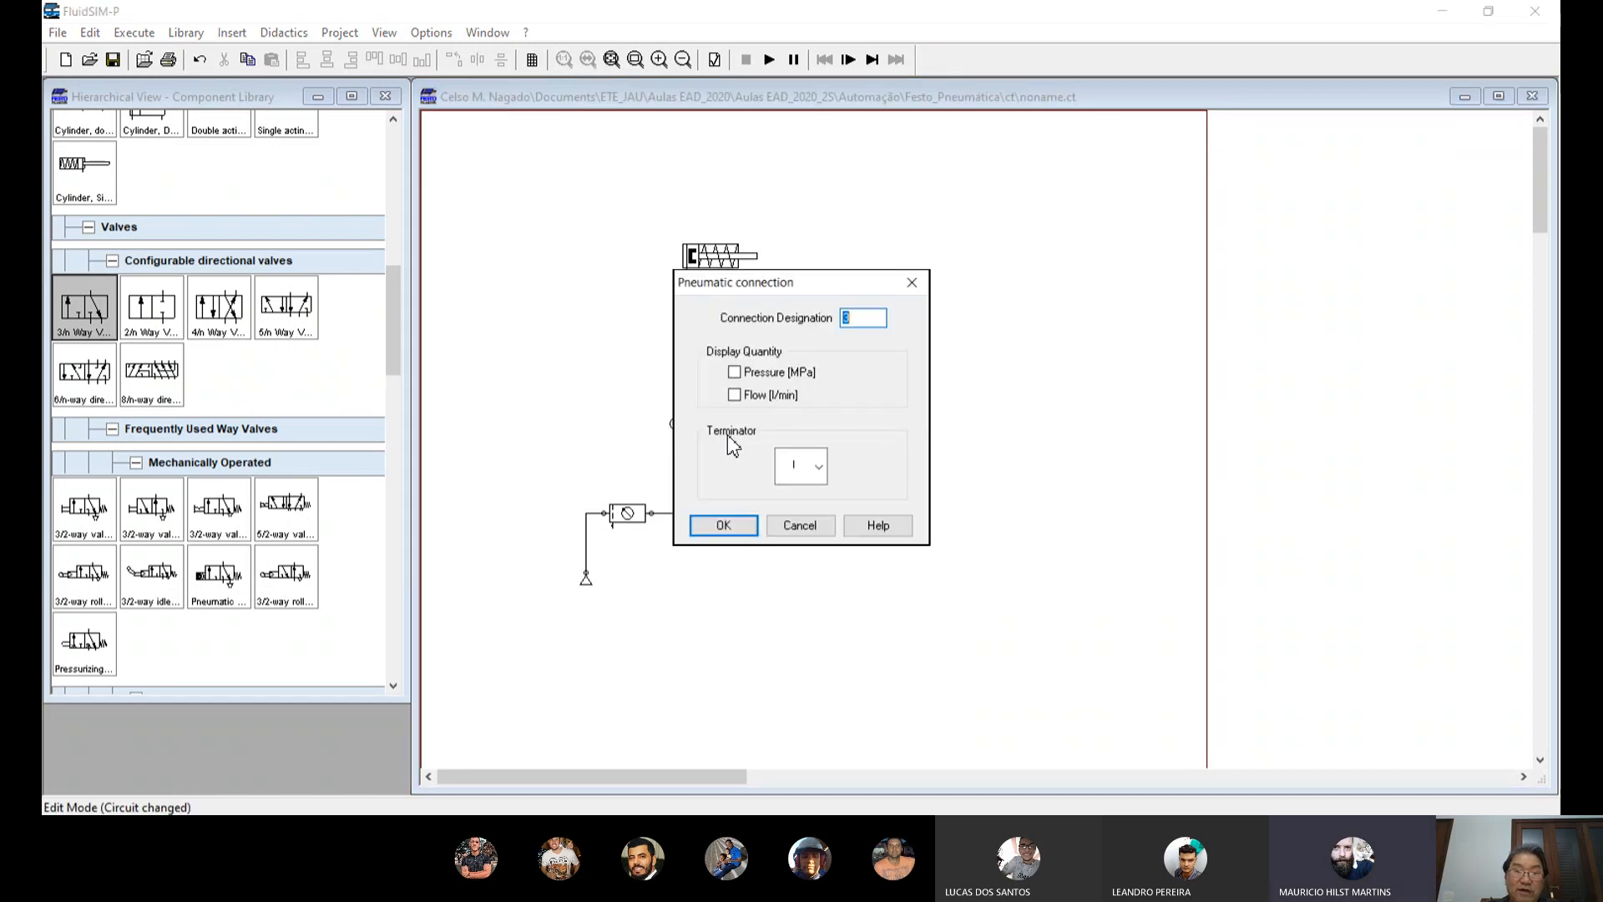
left_click(821, 466)
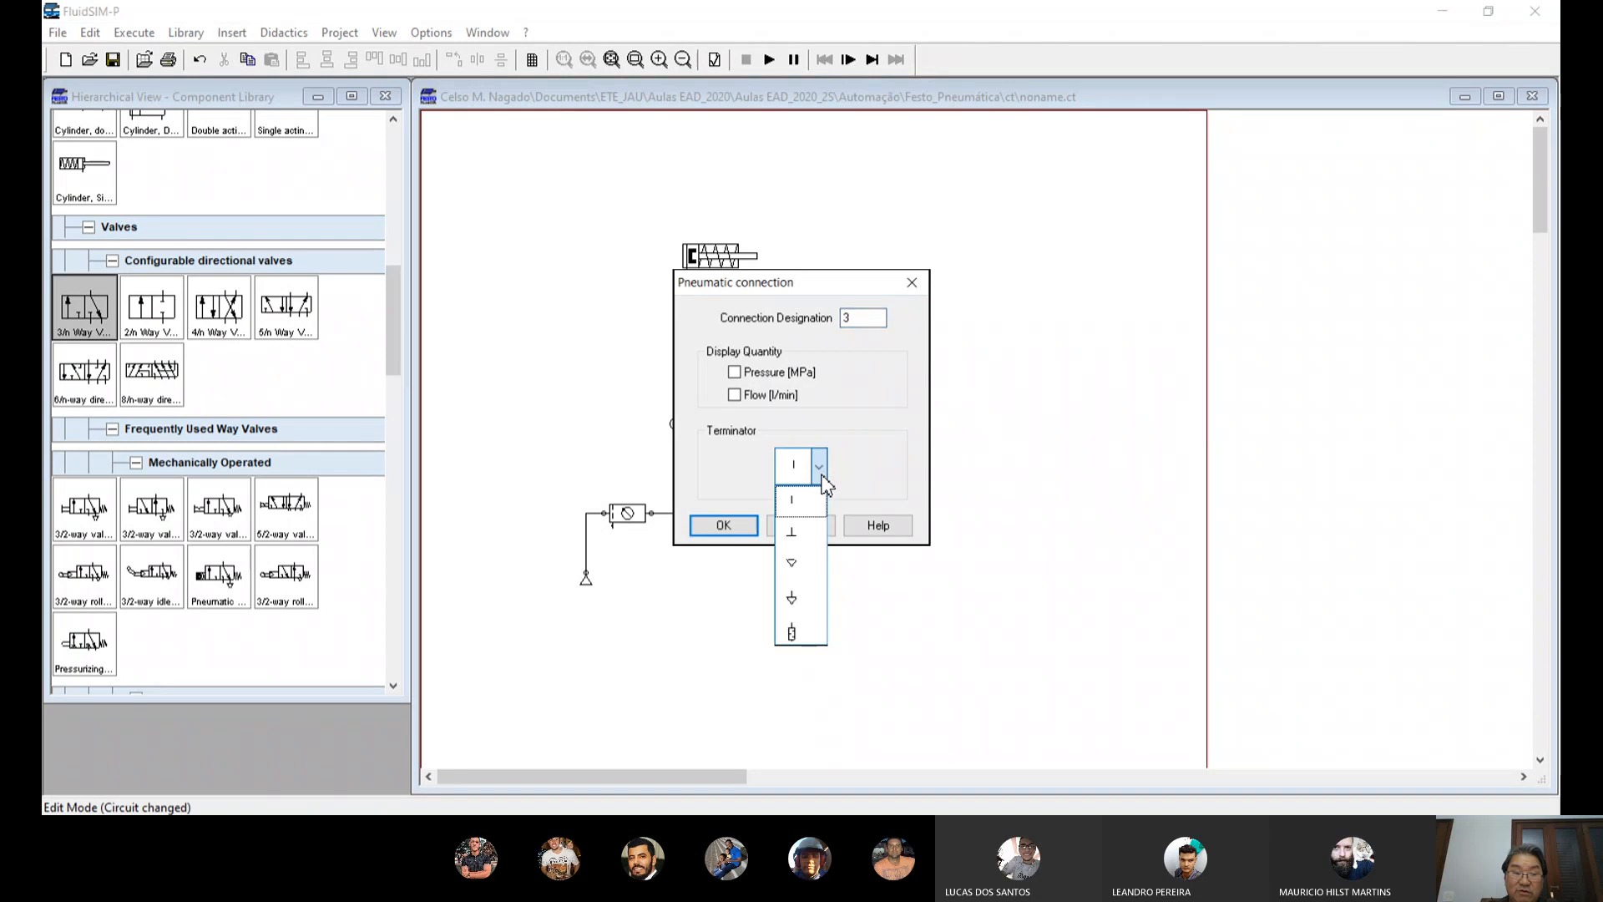
left_click(806, 598)
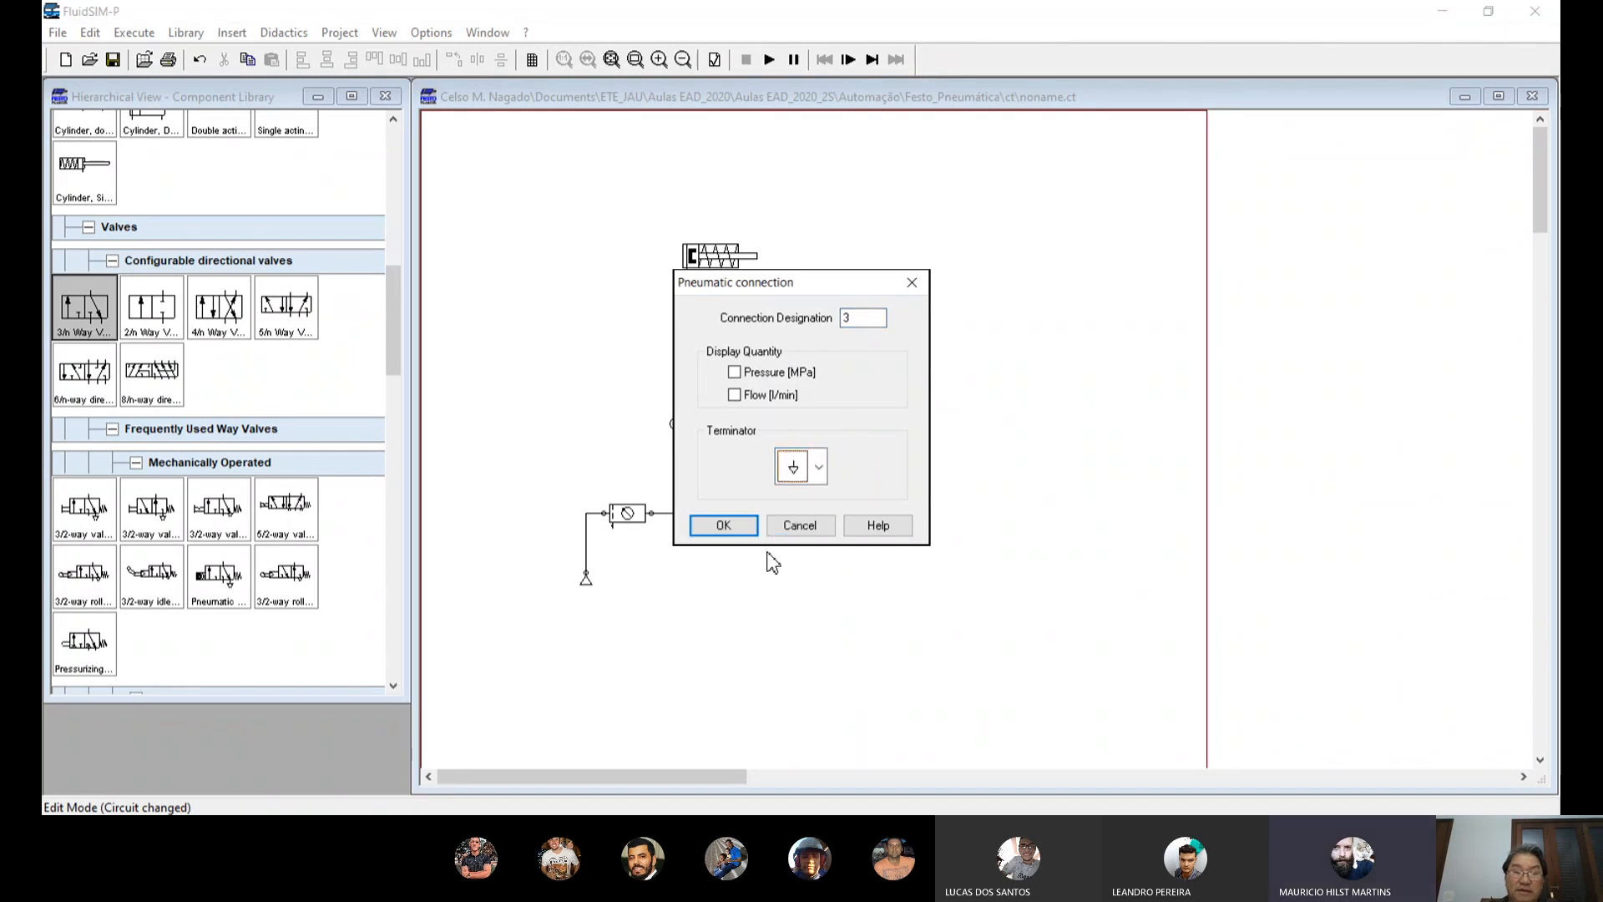
left_click(723, 525)
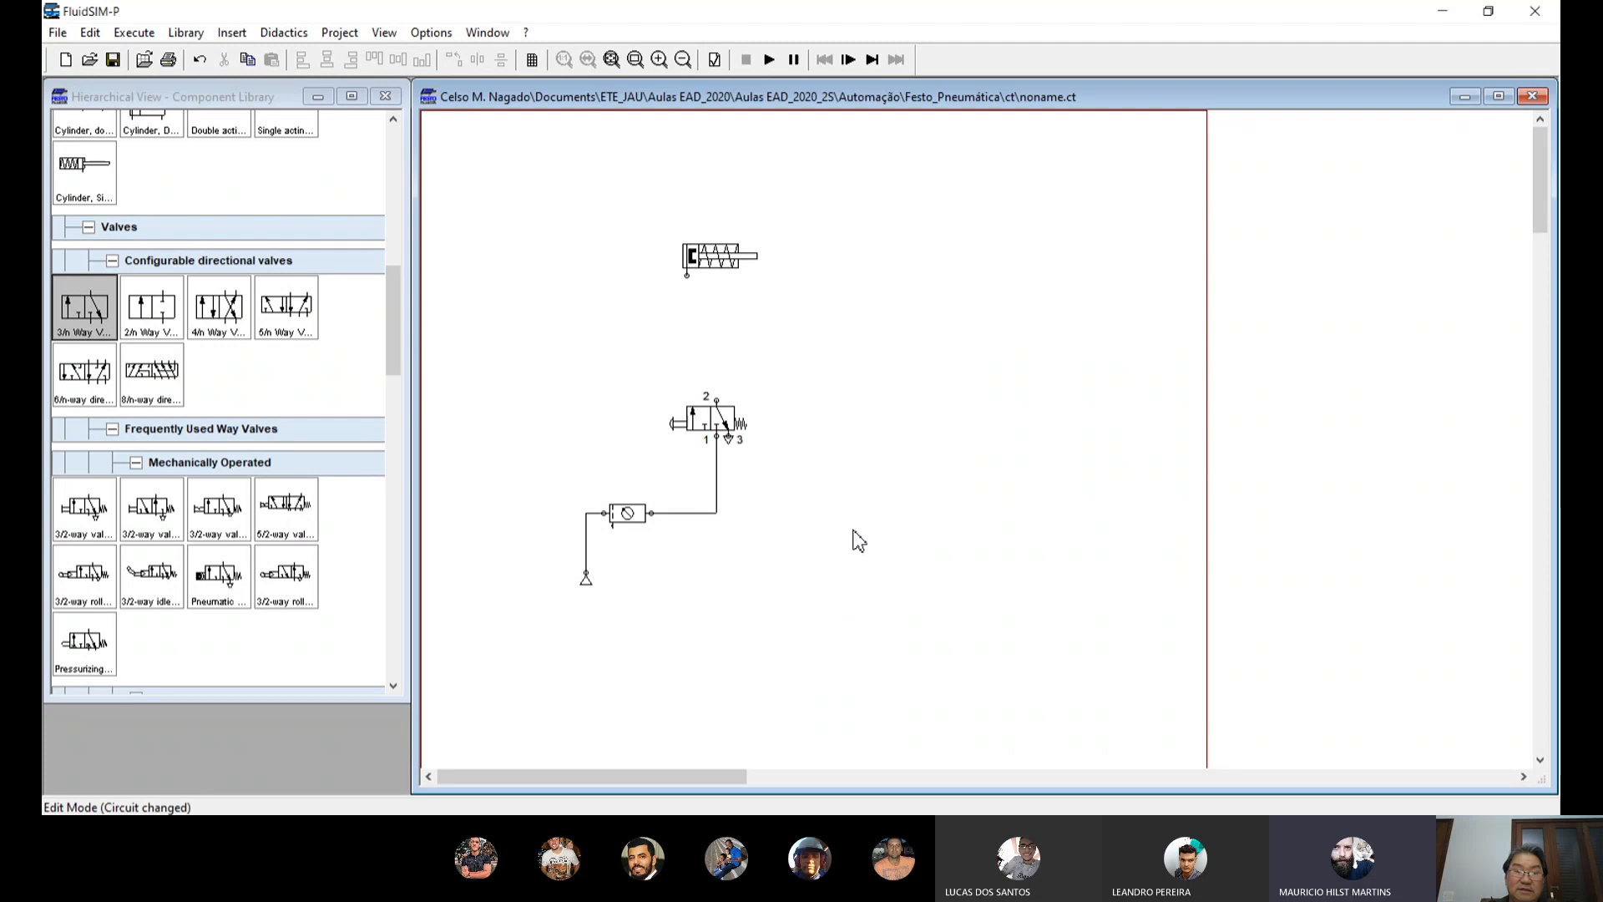
left_click_drag(717, 400, 687, 276)
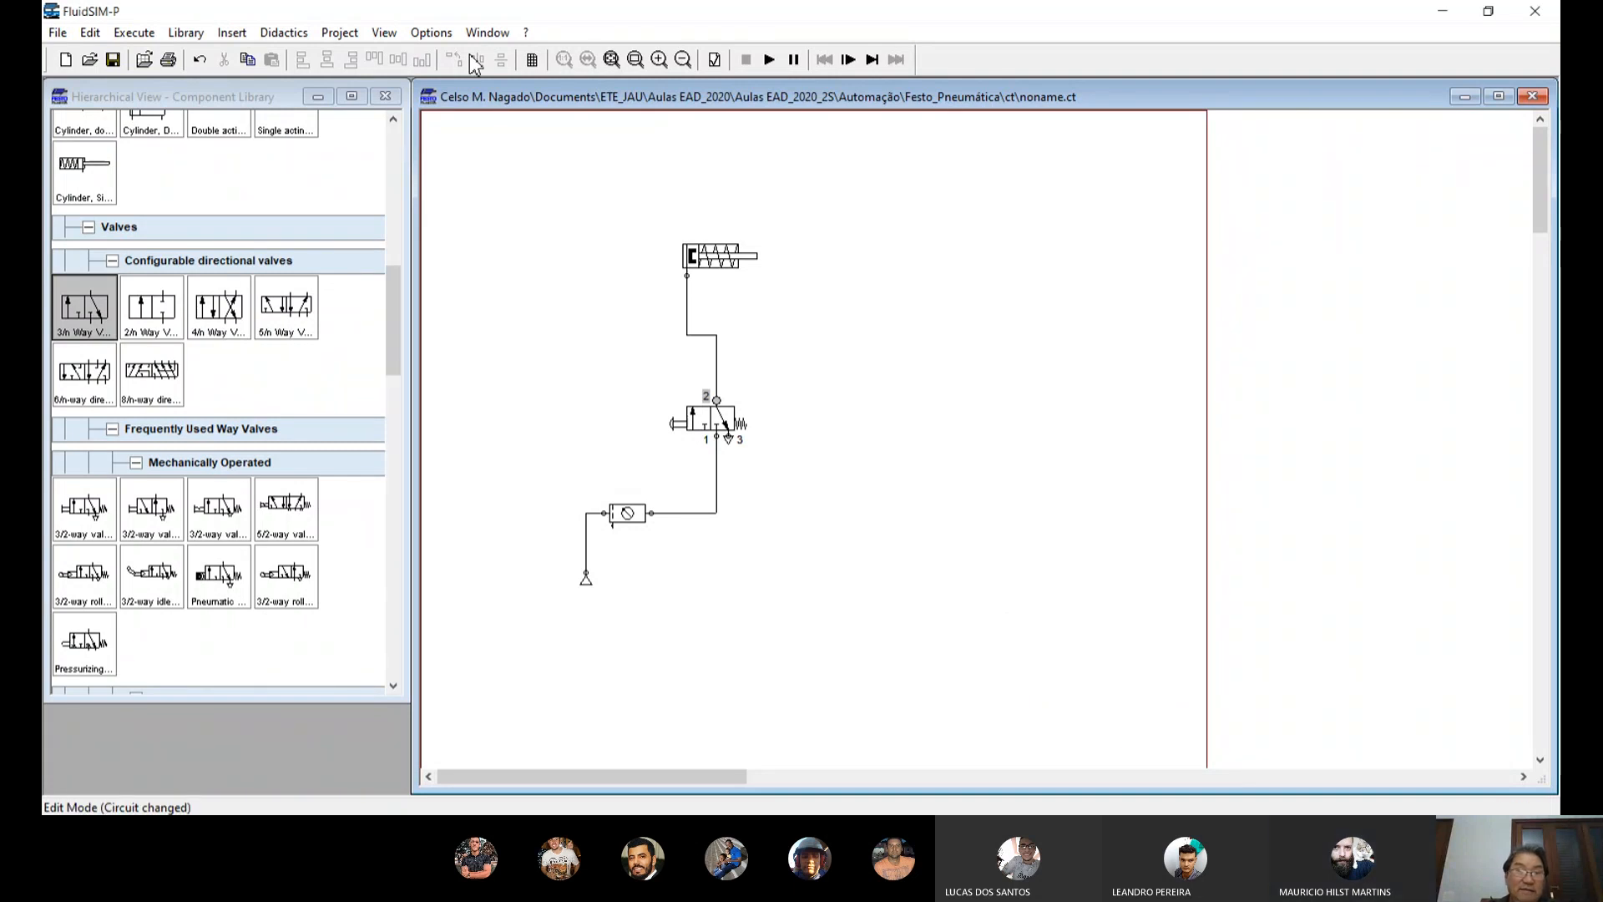
Step: Set the simulation speed to a slow-motion factor of 1:5
left_click(433, 33)
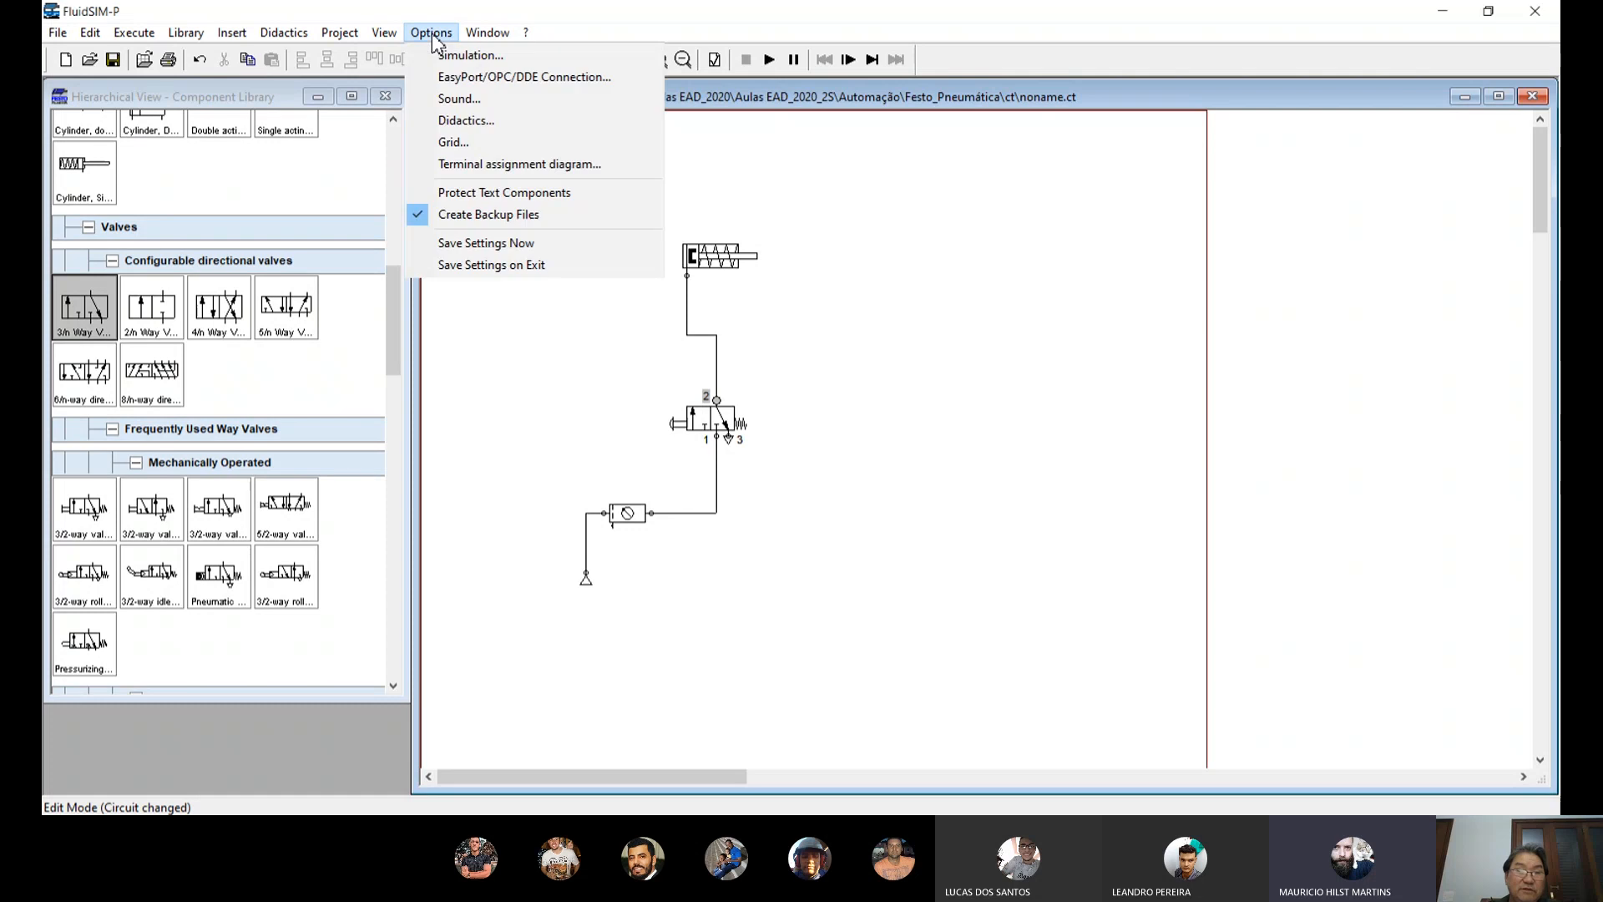
left_click(475, 57)
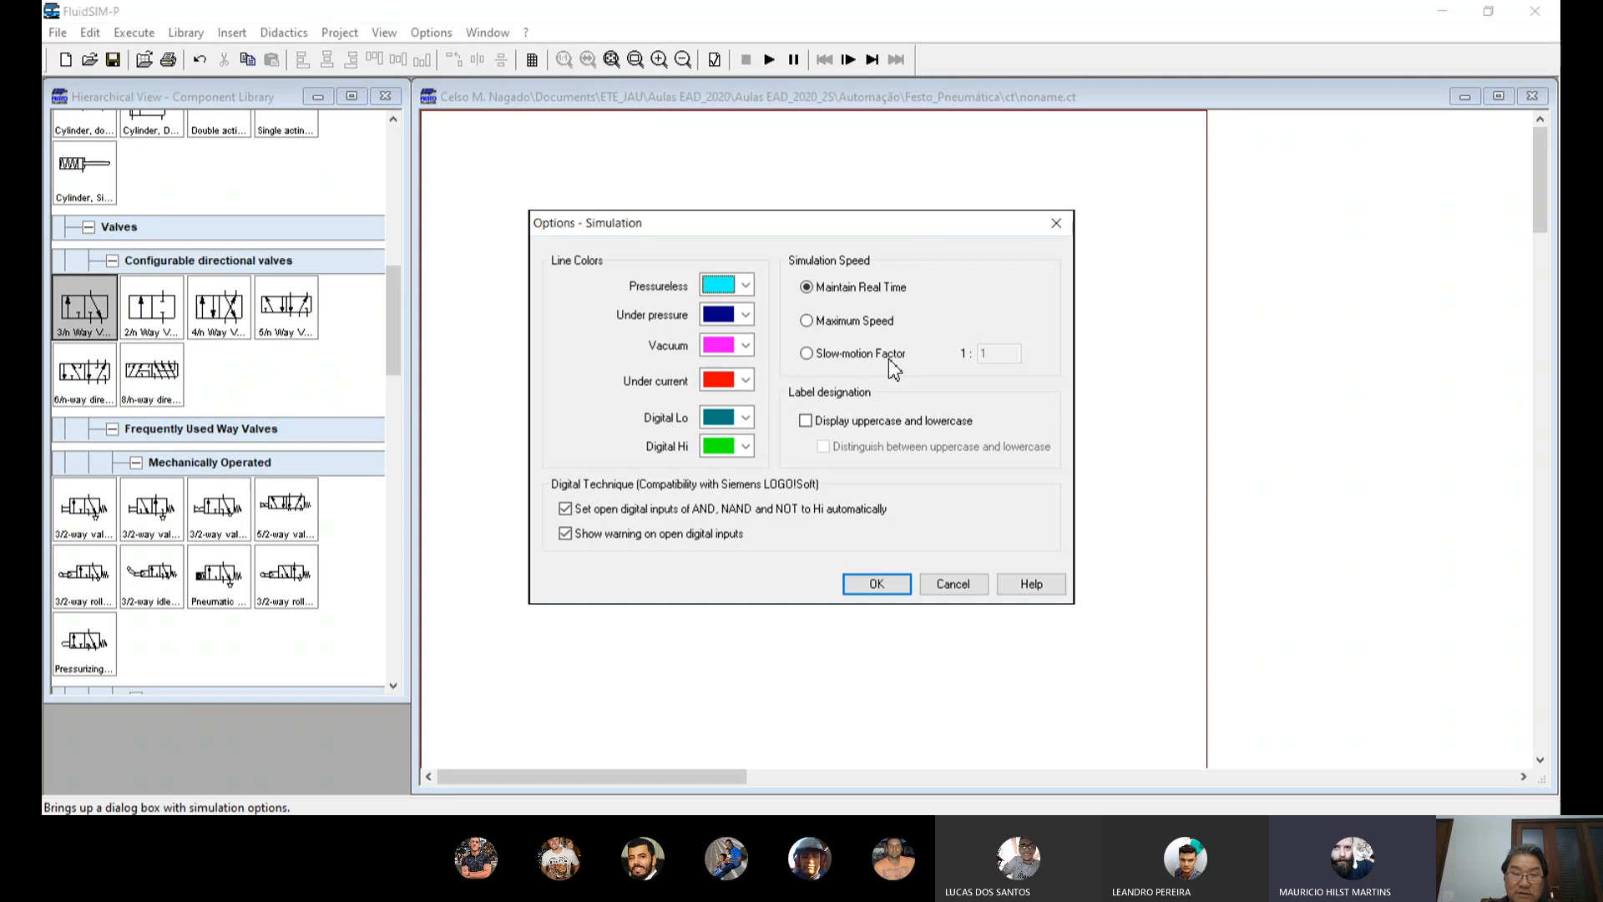
left_click(806, 353)
left_click(1000, 355)
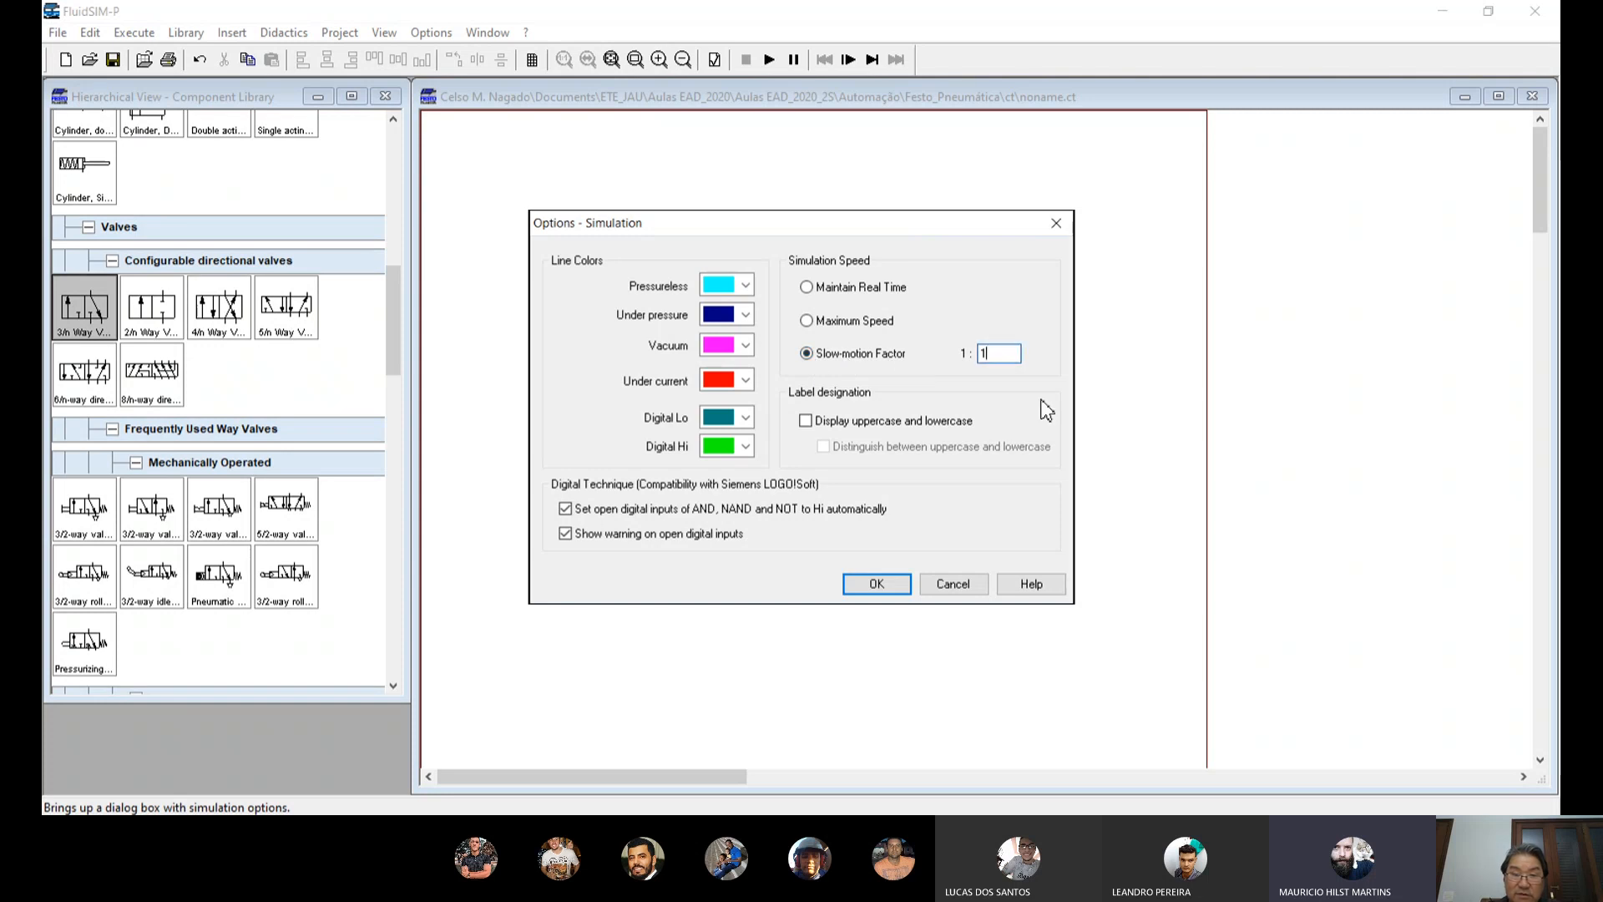
key("BackSpace")
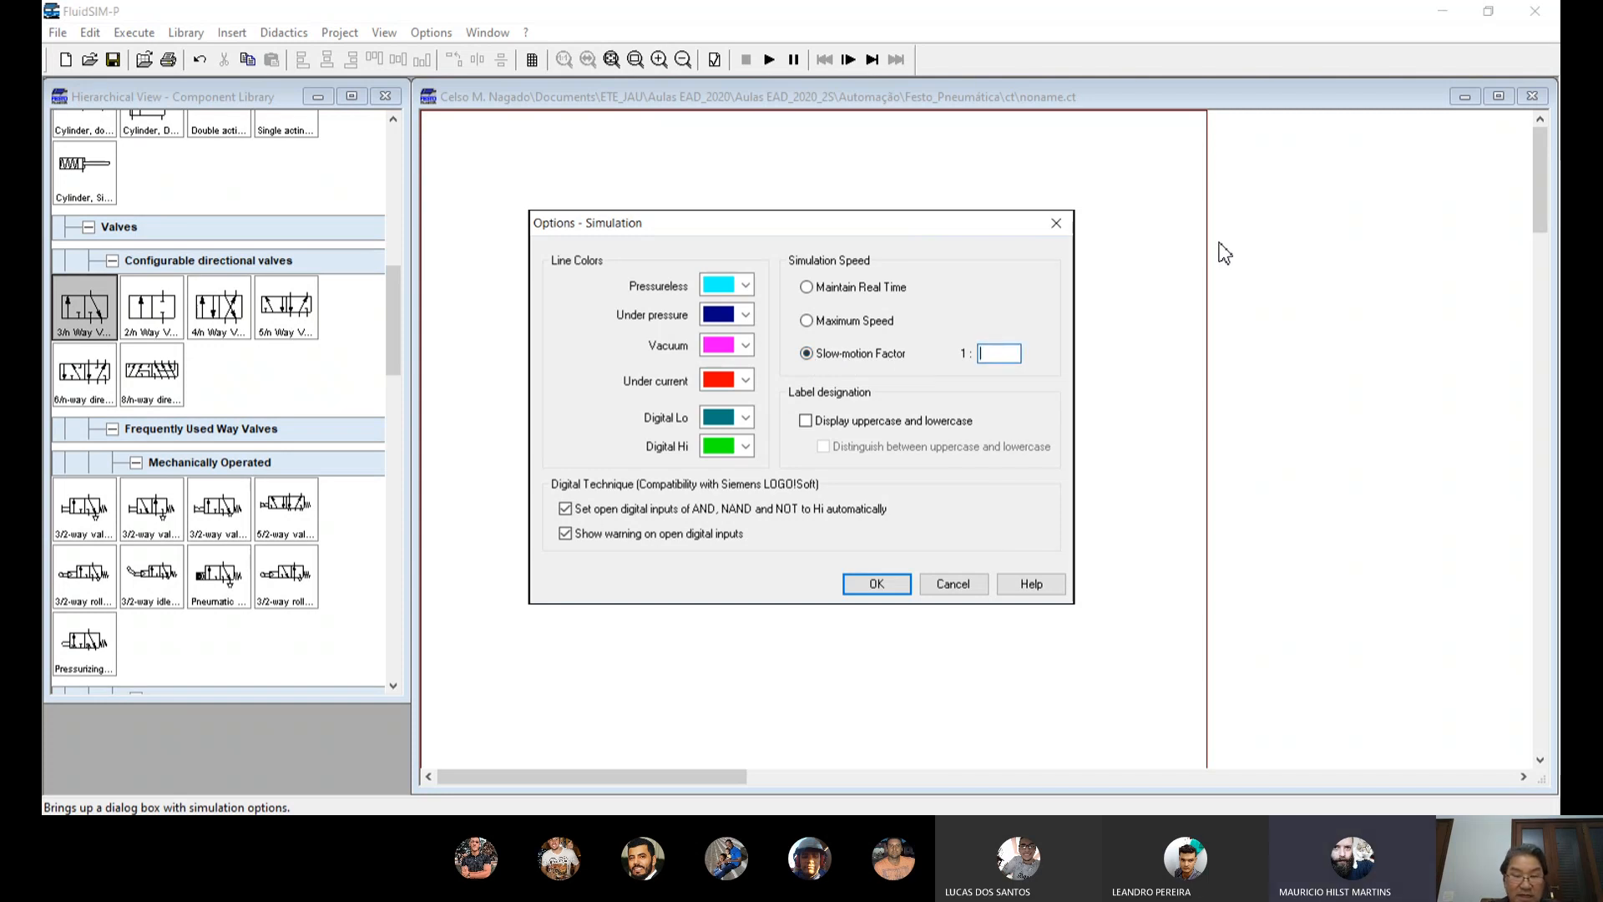
type("5")
left_click(898, 593)
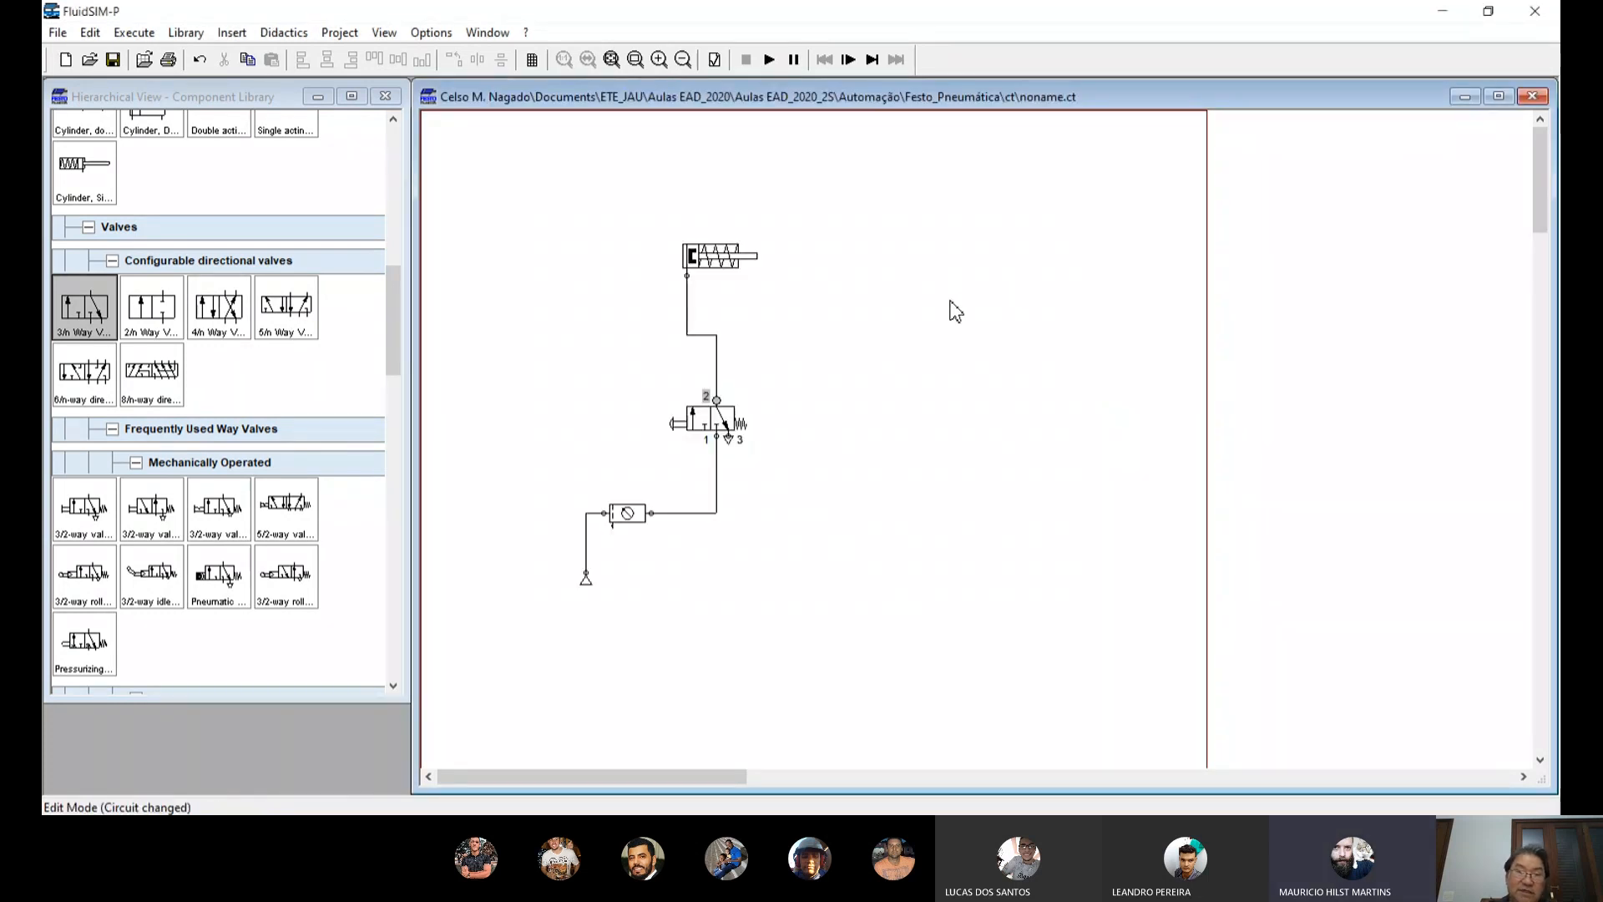
Step: Run the simulation, actuate the valve's push-button several times to check the cylinder stroke, and stop the simulation
left_click(770, 63)
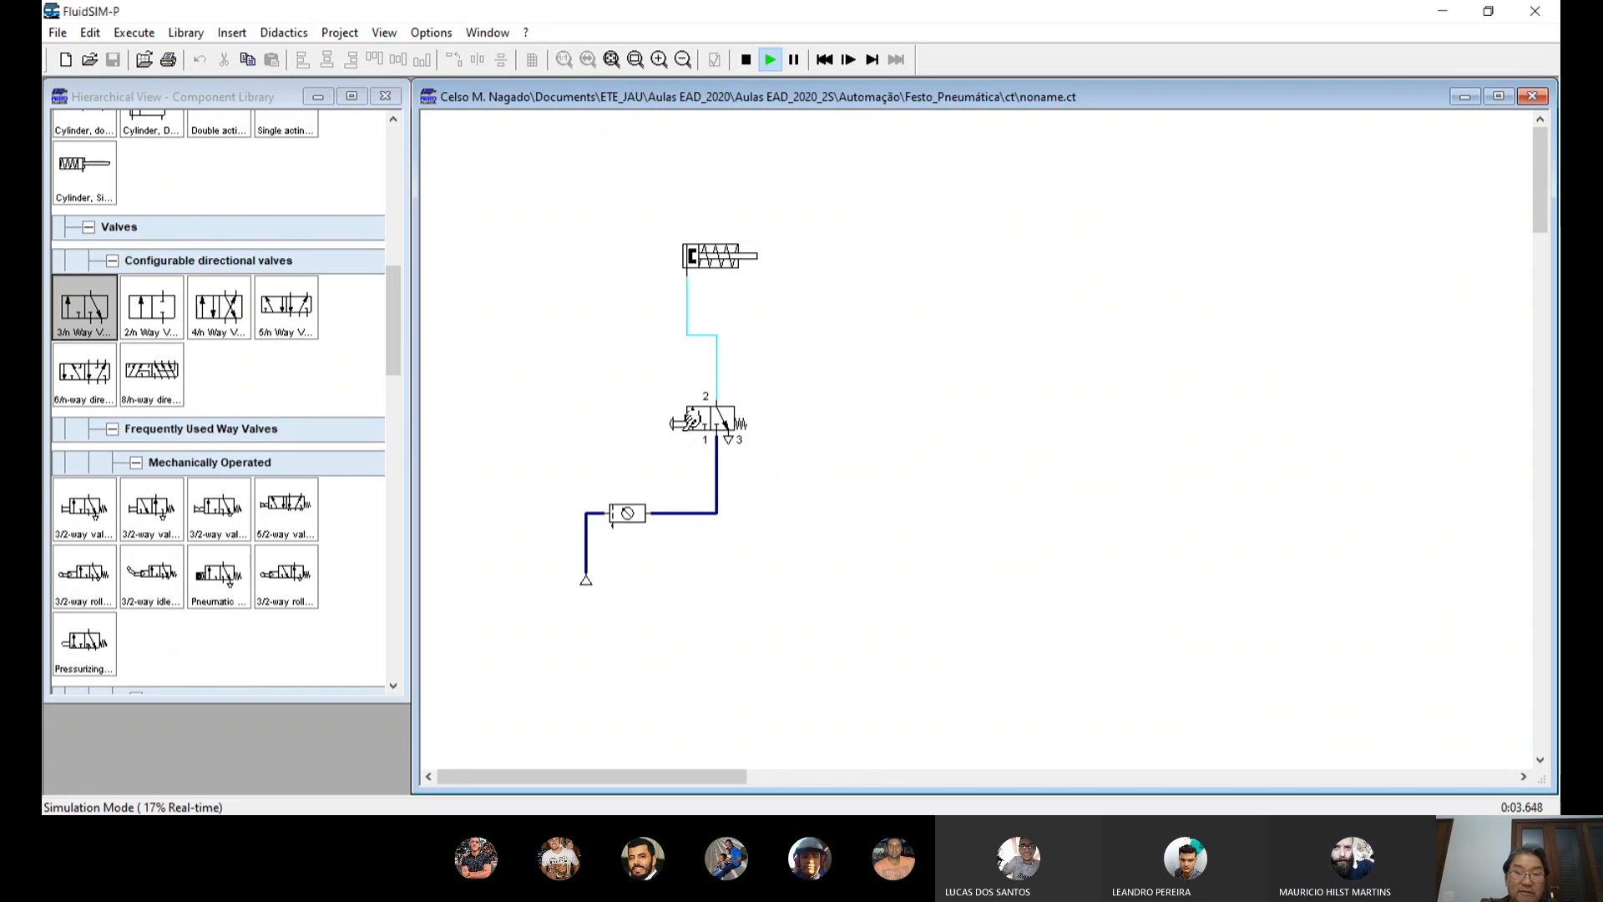
left_click(691, 420)
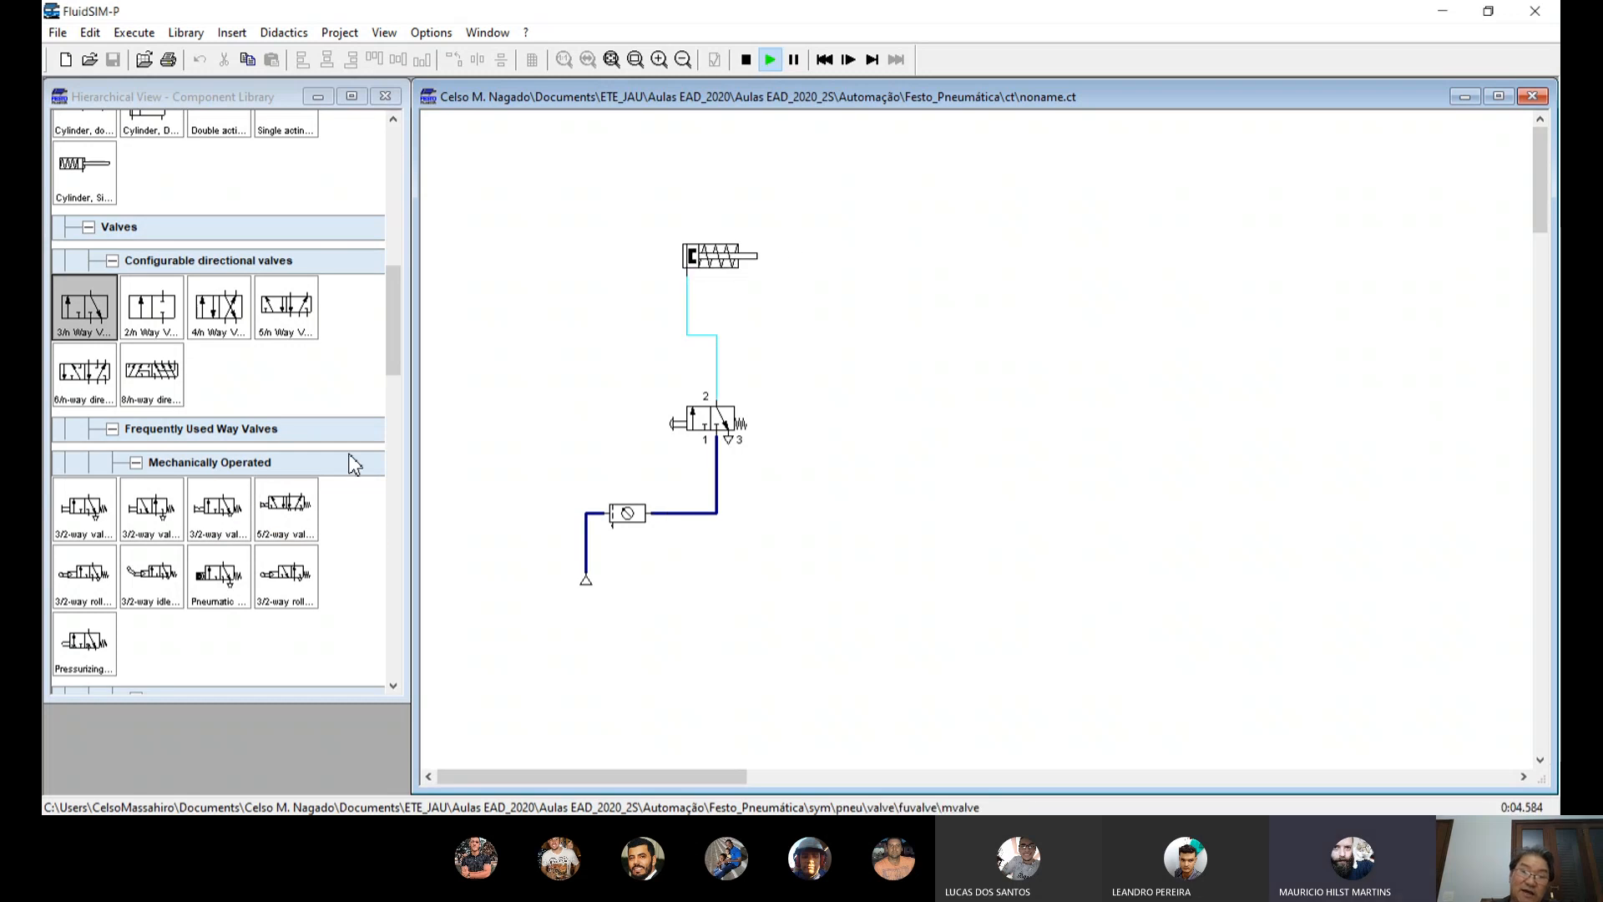
left_click(690, 422)
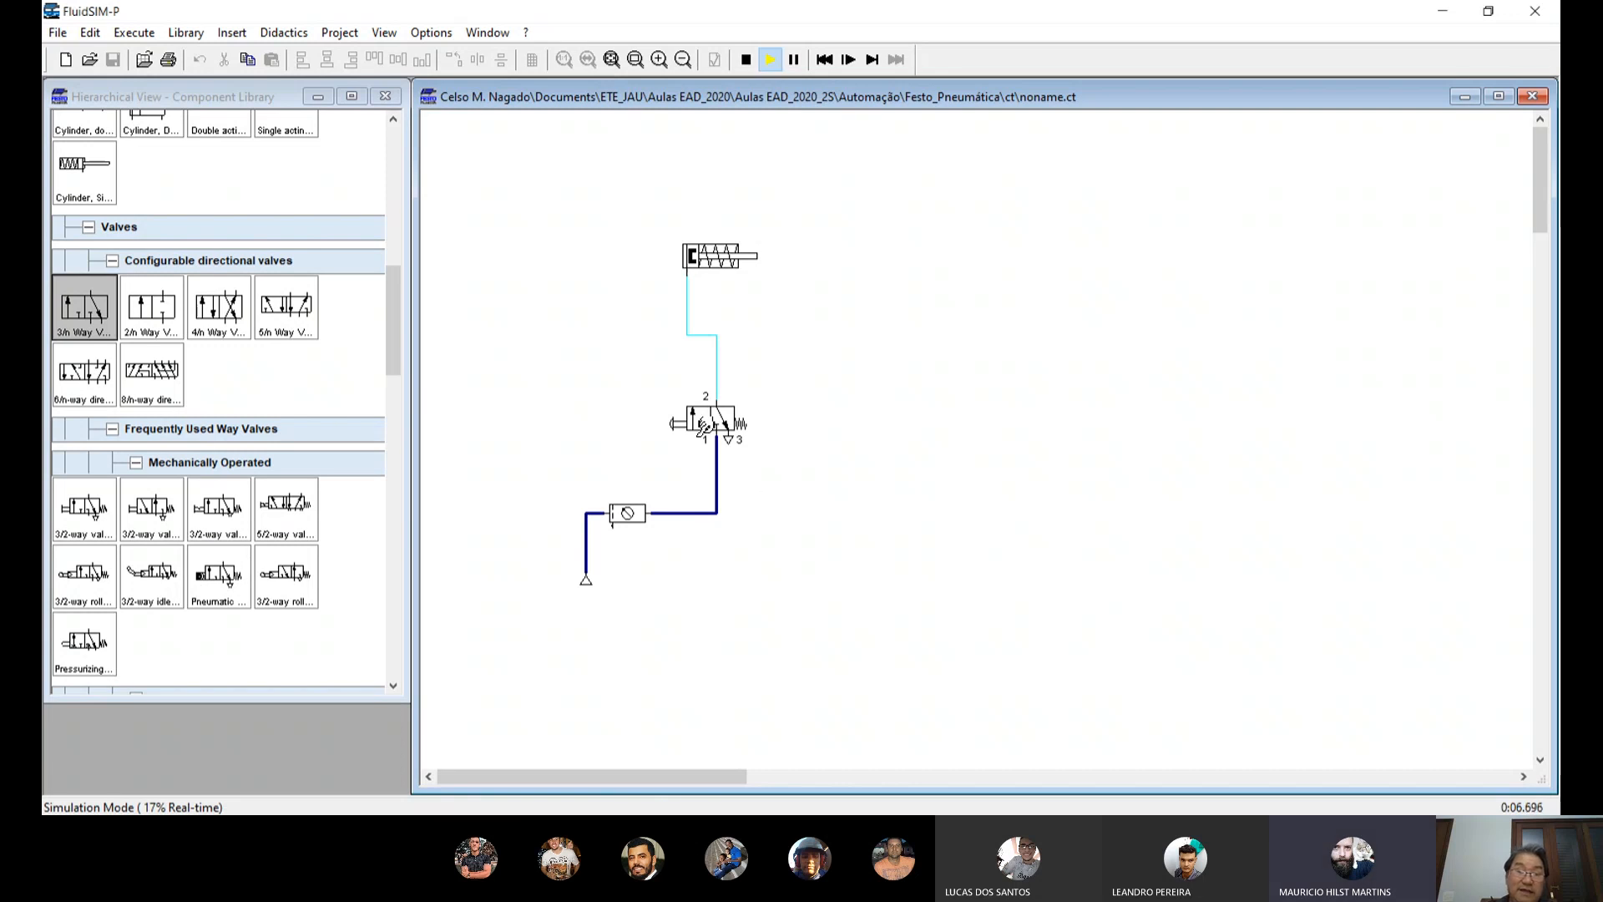
left_click(690, 422)
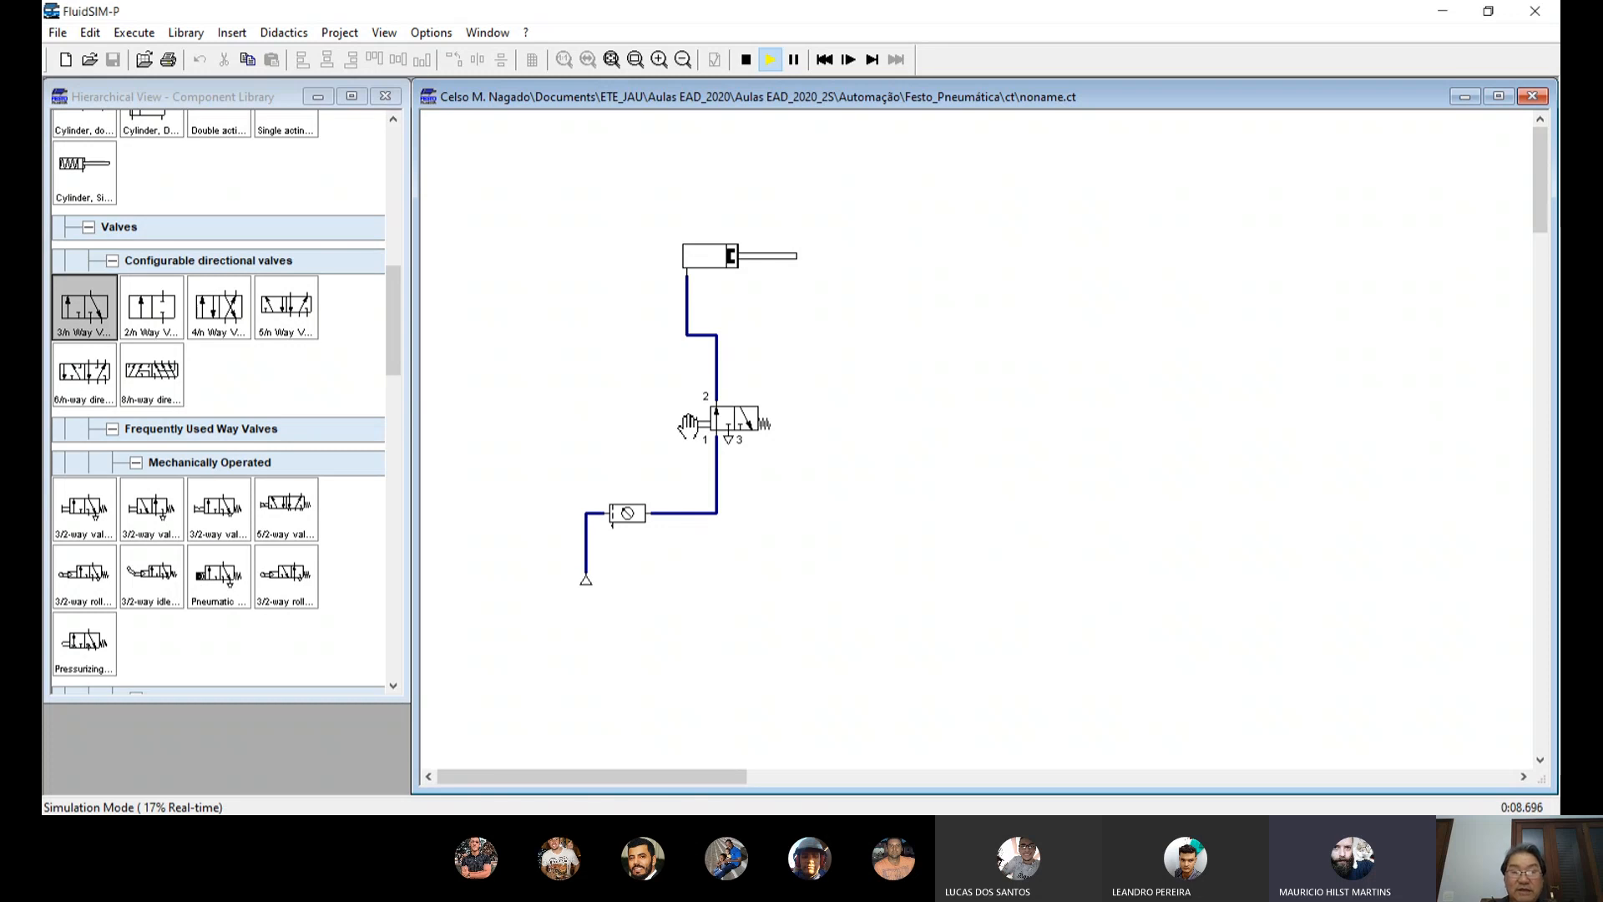
left_click(694, 416)
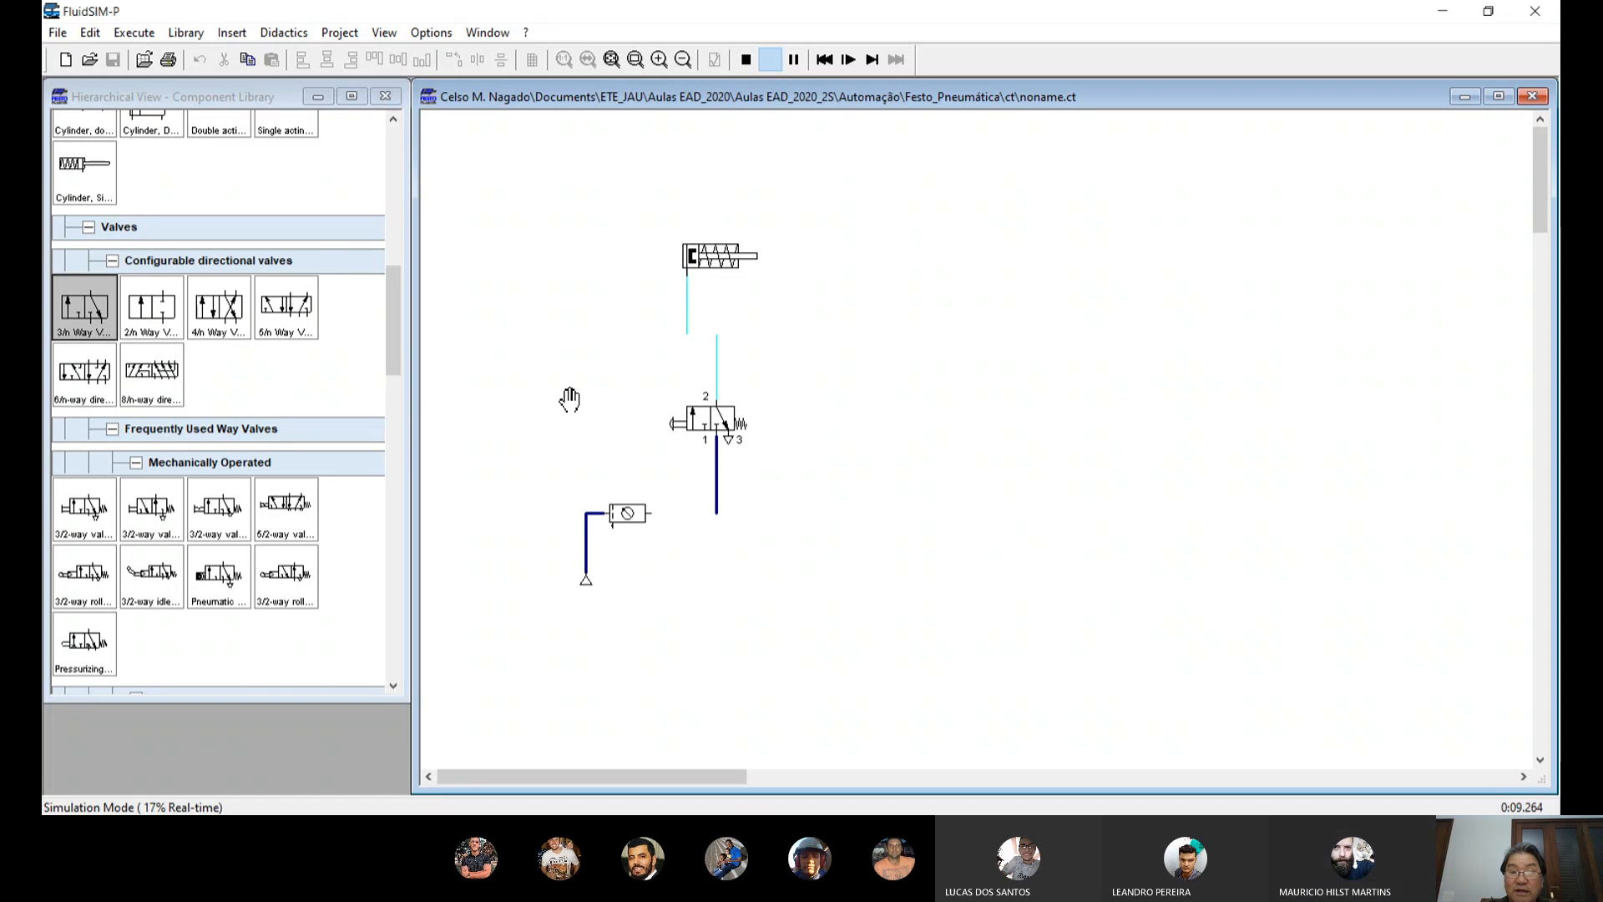
left_click(679, 420)
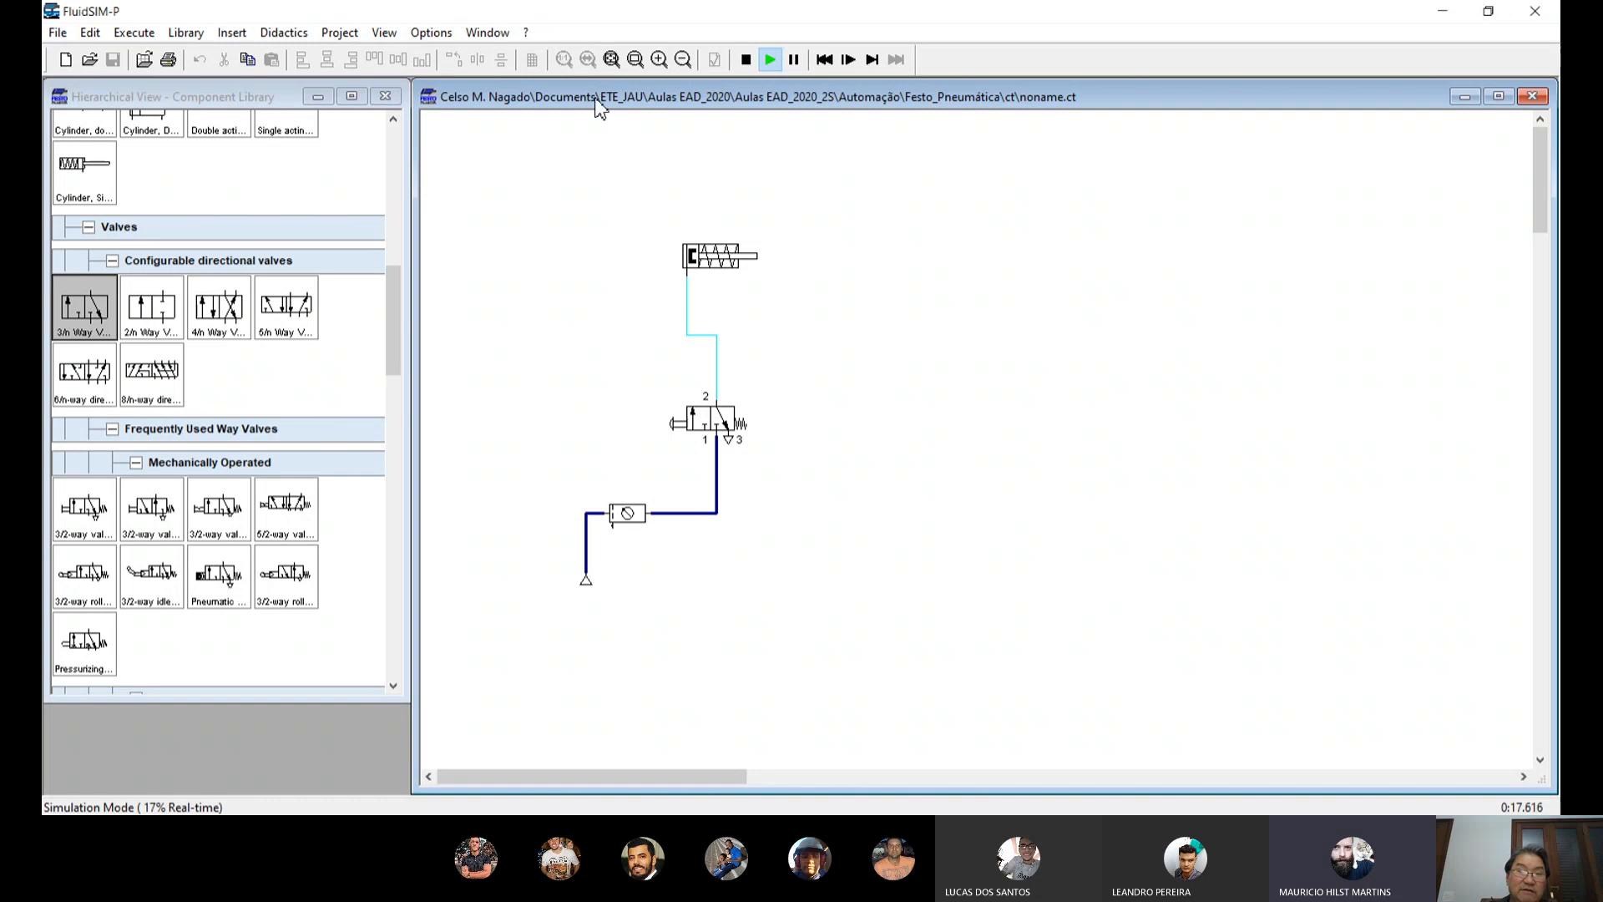
left_click(744, 61)
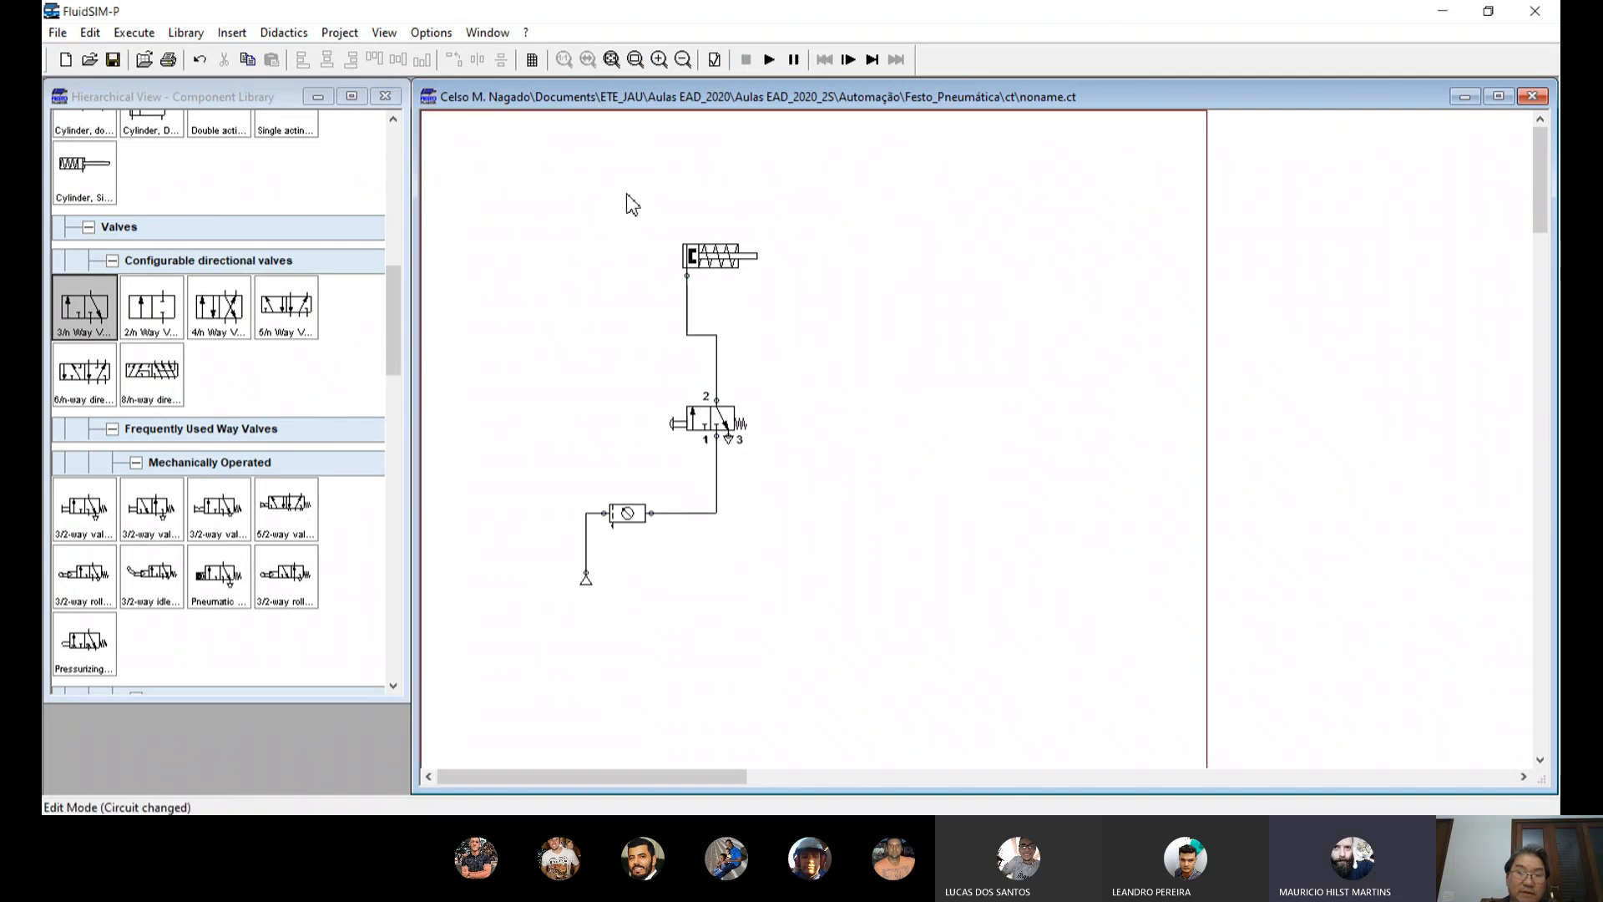
Step: Duplicate the cylinder and its 3/n way valve and place the copy beside the original at about the same height
left_click_drag(627, 194, 831, 501)
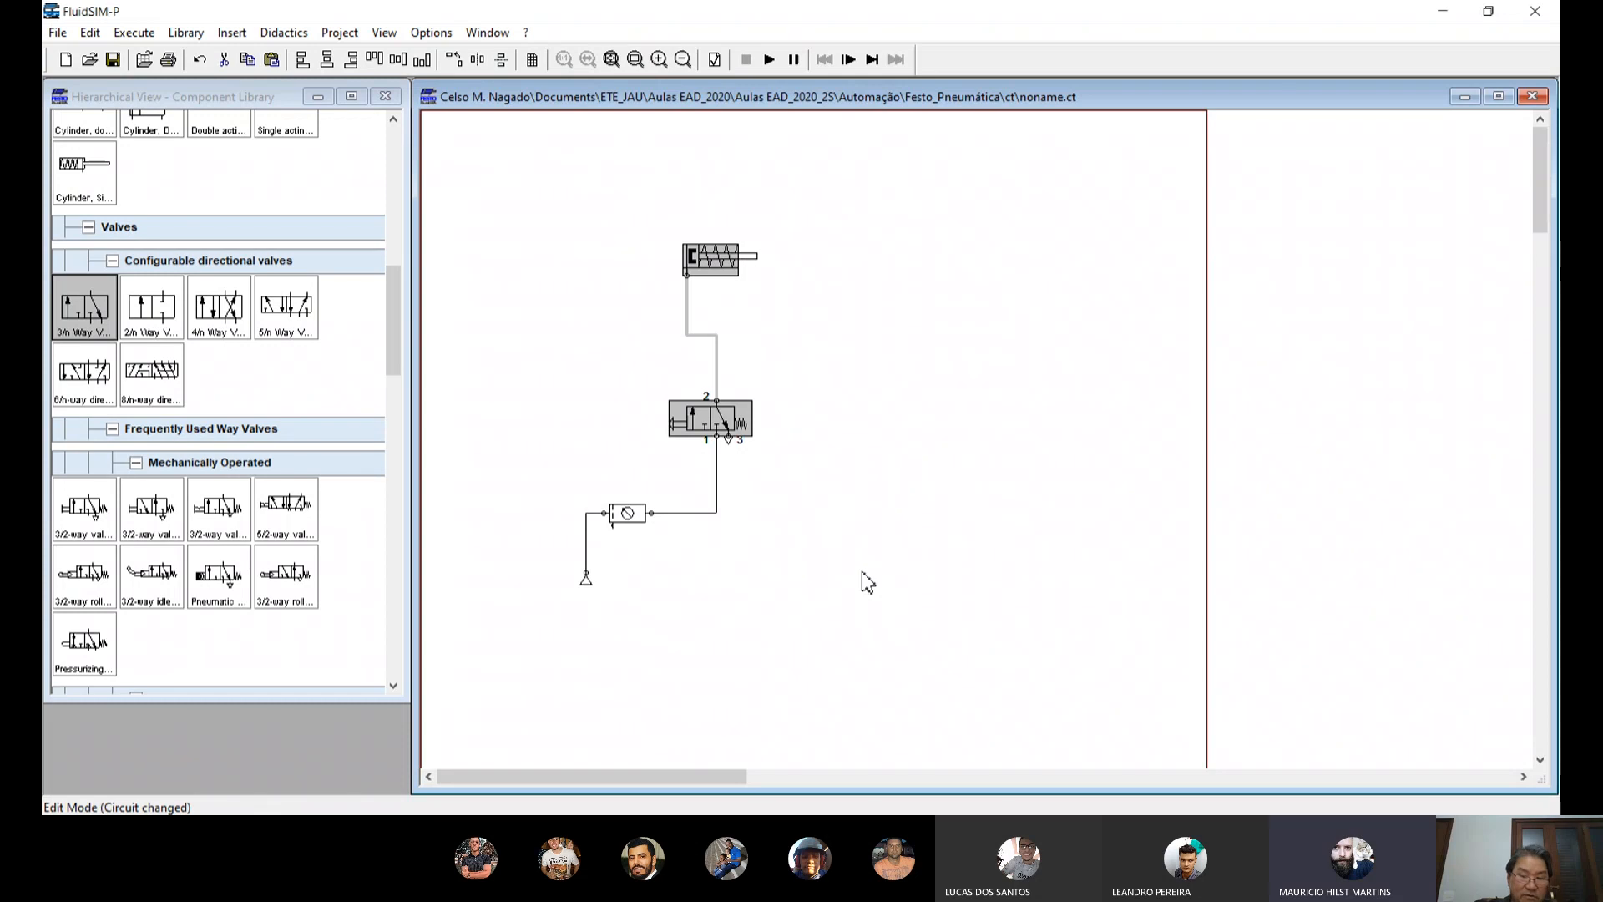
key("ctrl+c")
key("ctrl+v")
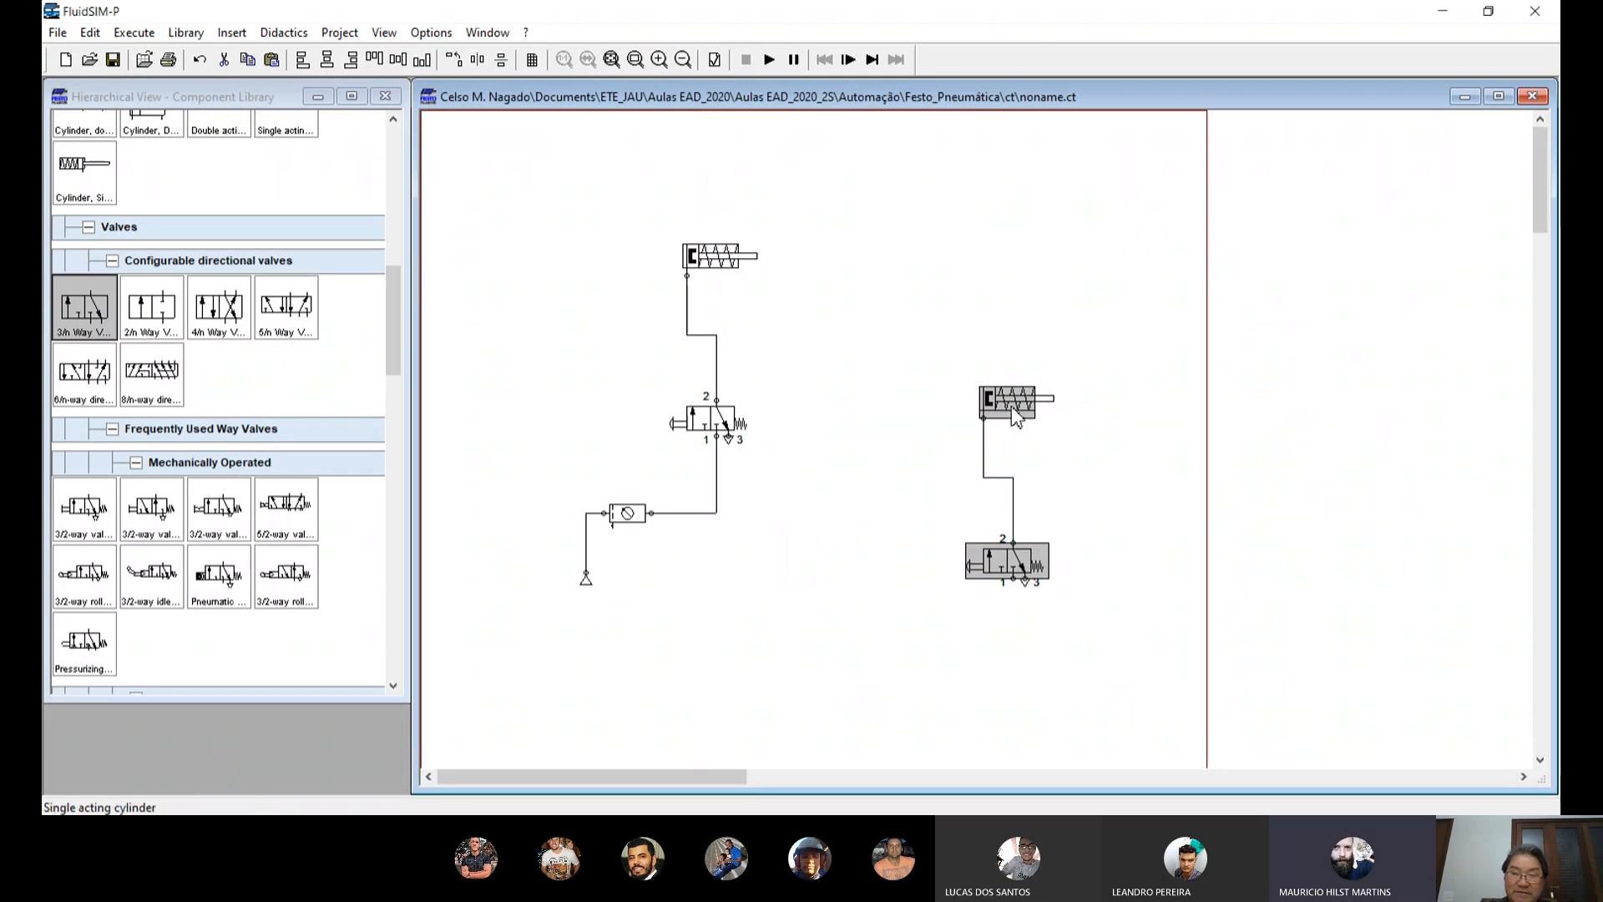
left_click_drag(1015, 407, 976, 270)
Step: Delete the line between the copied valve and cylinder, and connect the copied valve's port 1 to the existing supply line
left_click(967, 344)
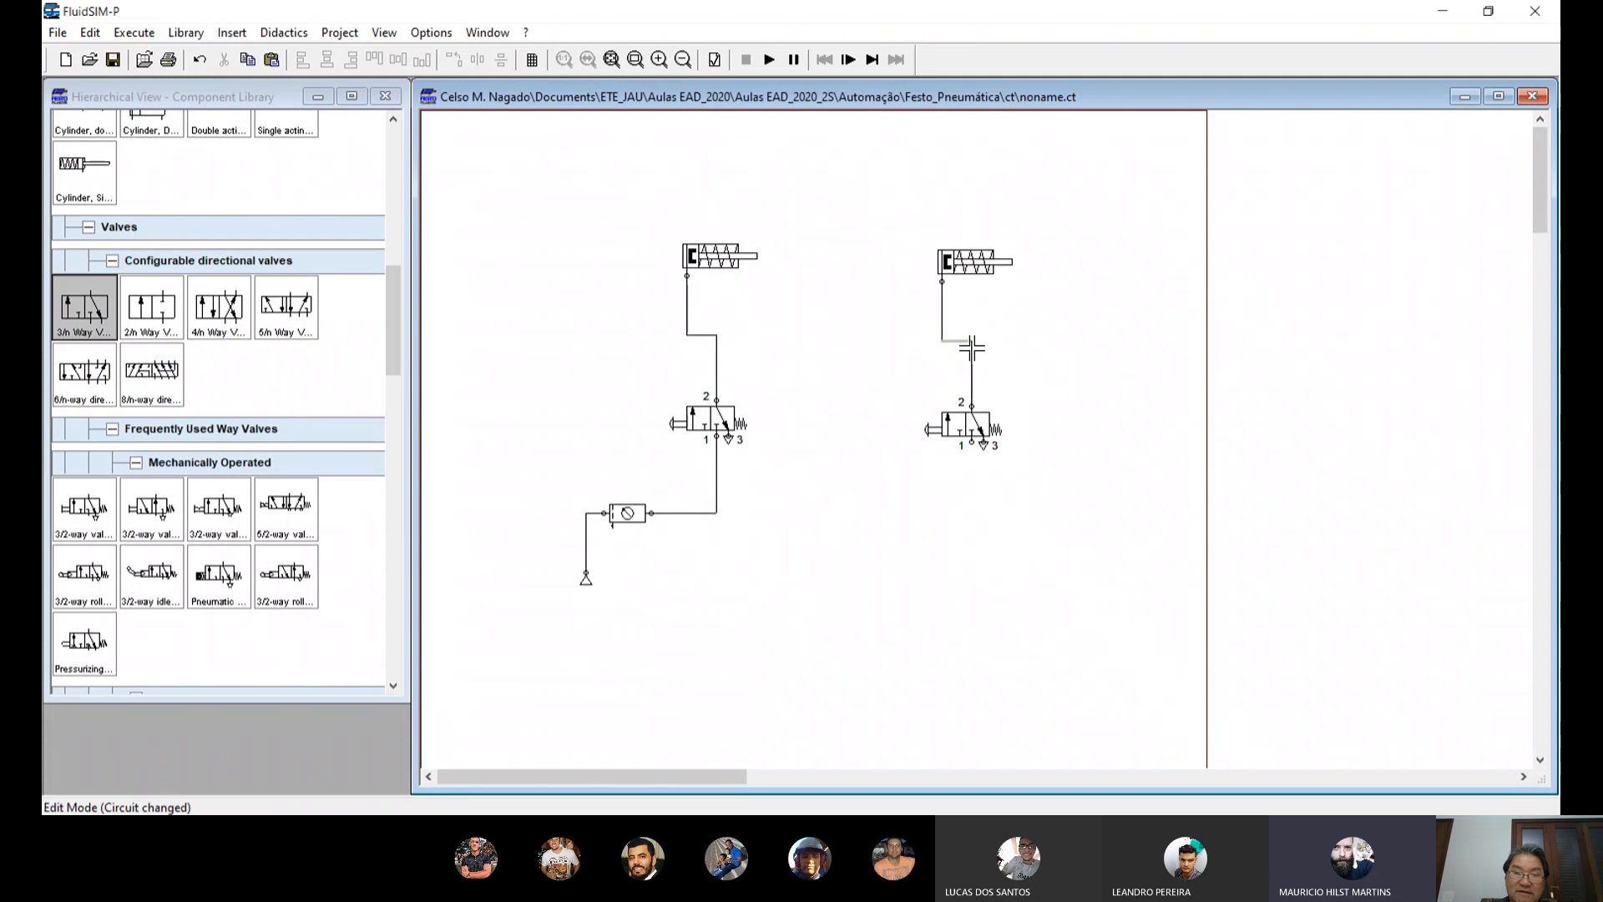
key("Delete")
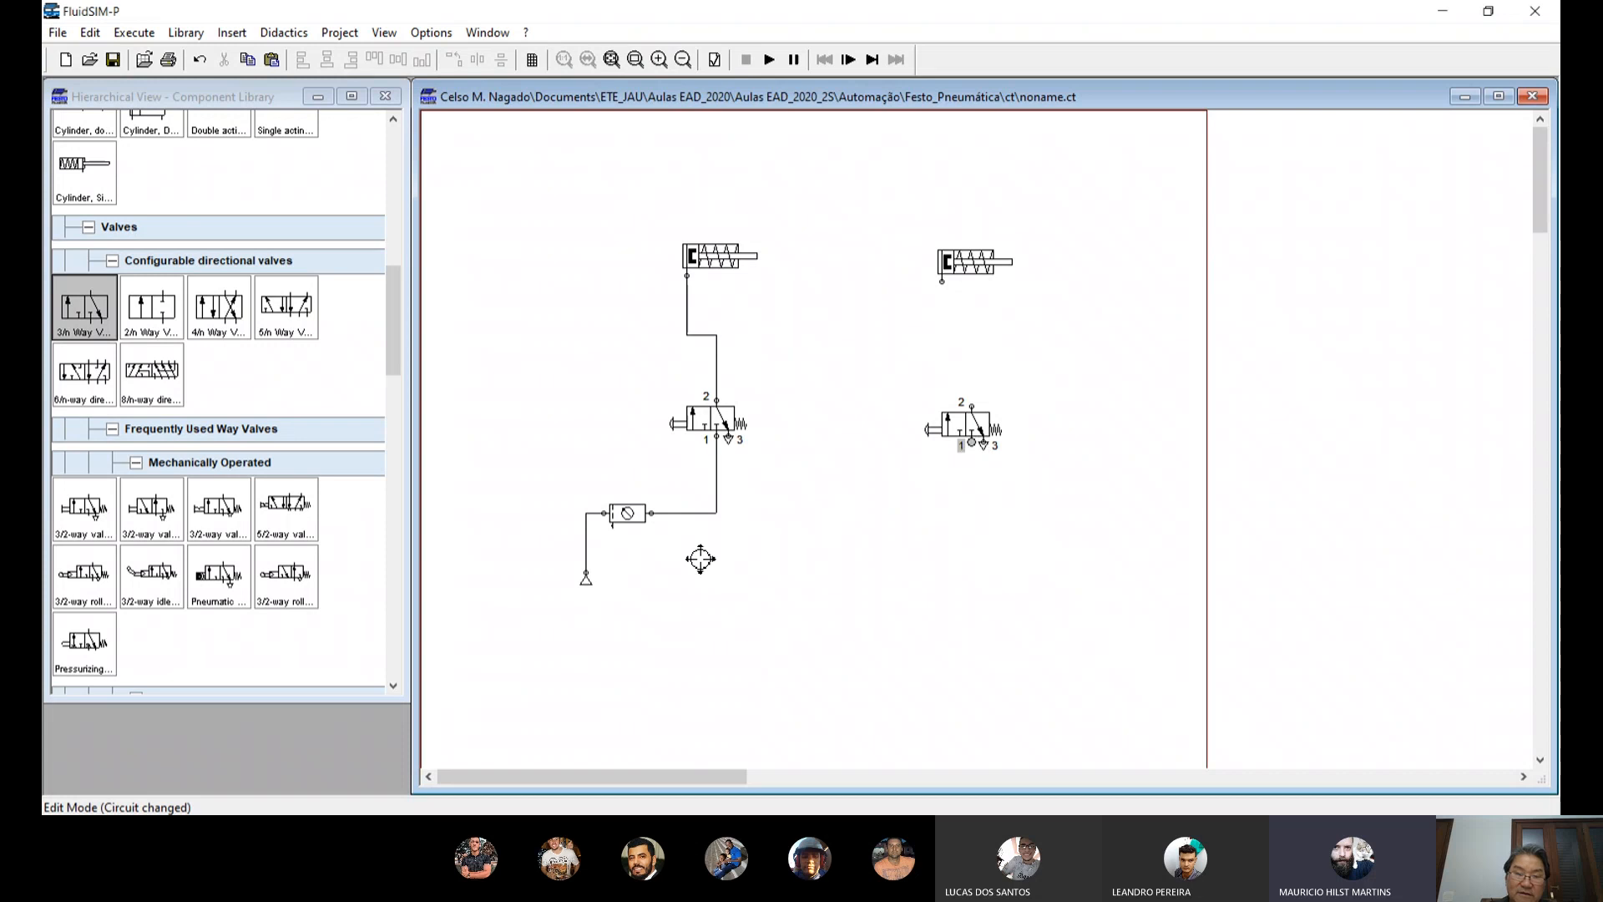
left_click_drag(724, 519, 724, 519)
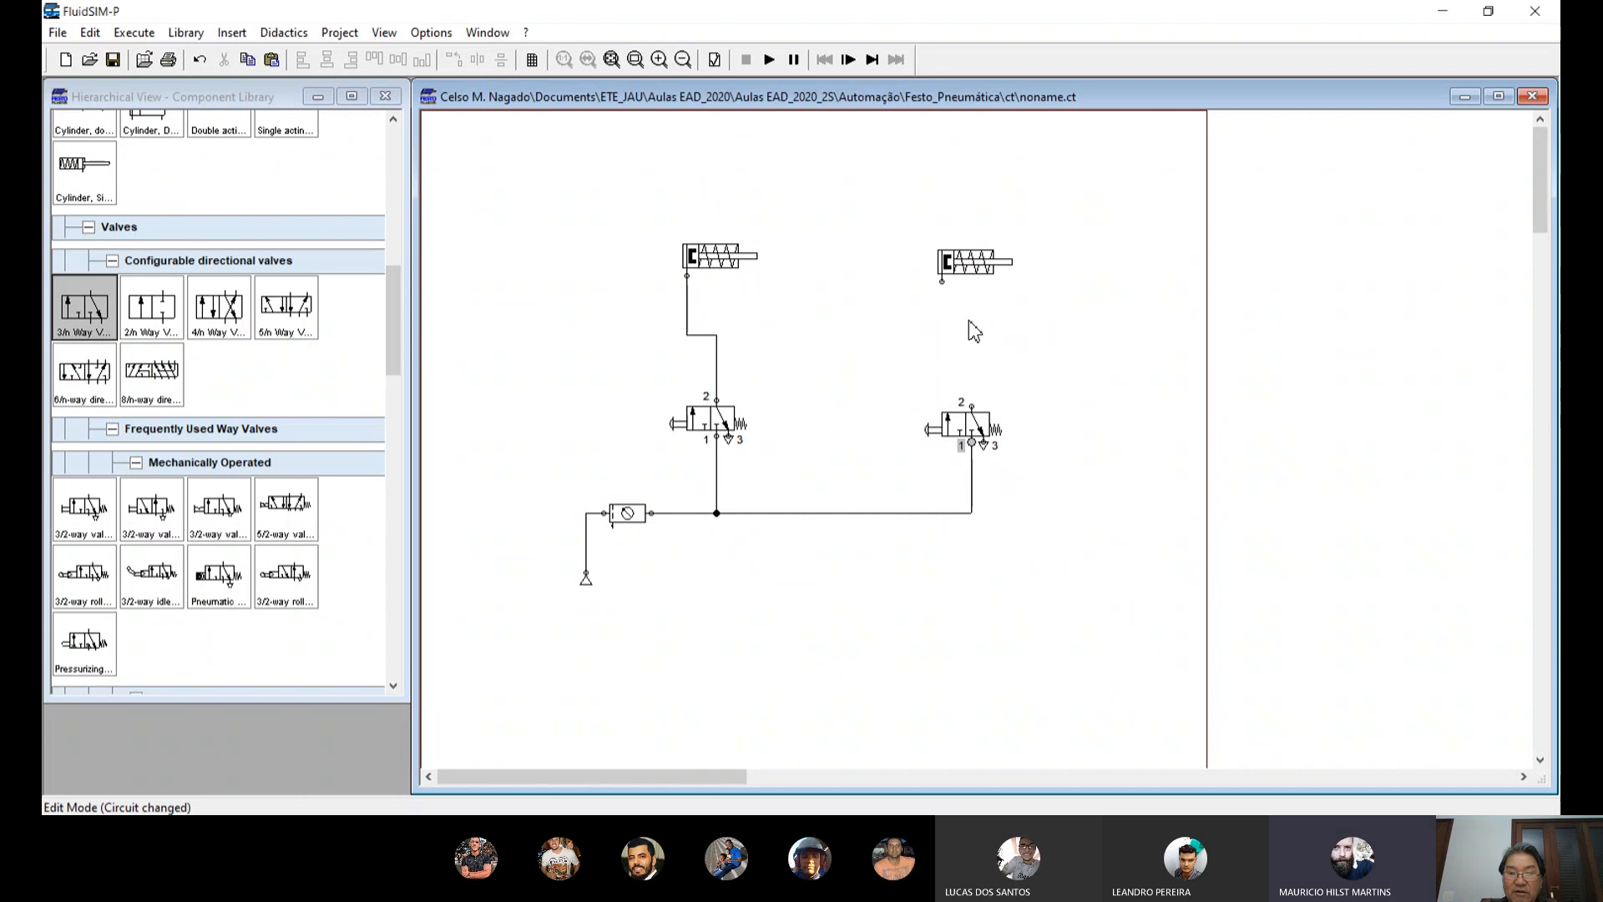
Step: Add a 3/n way valve with pneumatic actuation on the left and spring return on the right, and shift the second cylinder above it
left_click_drag(94, 299, 1034, 355)
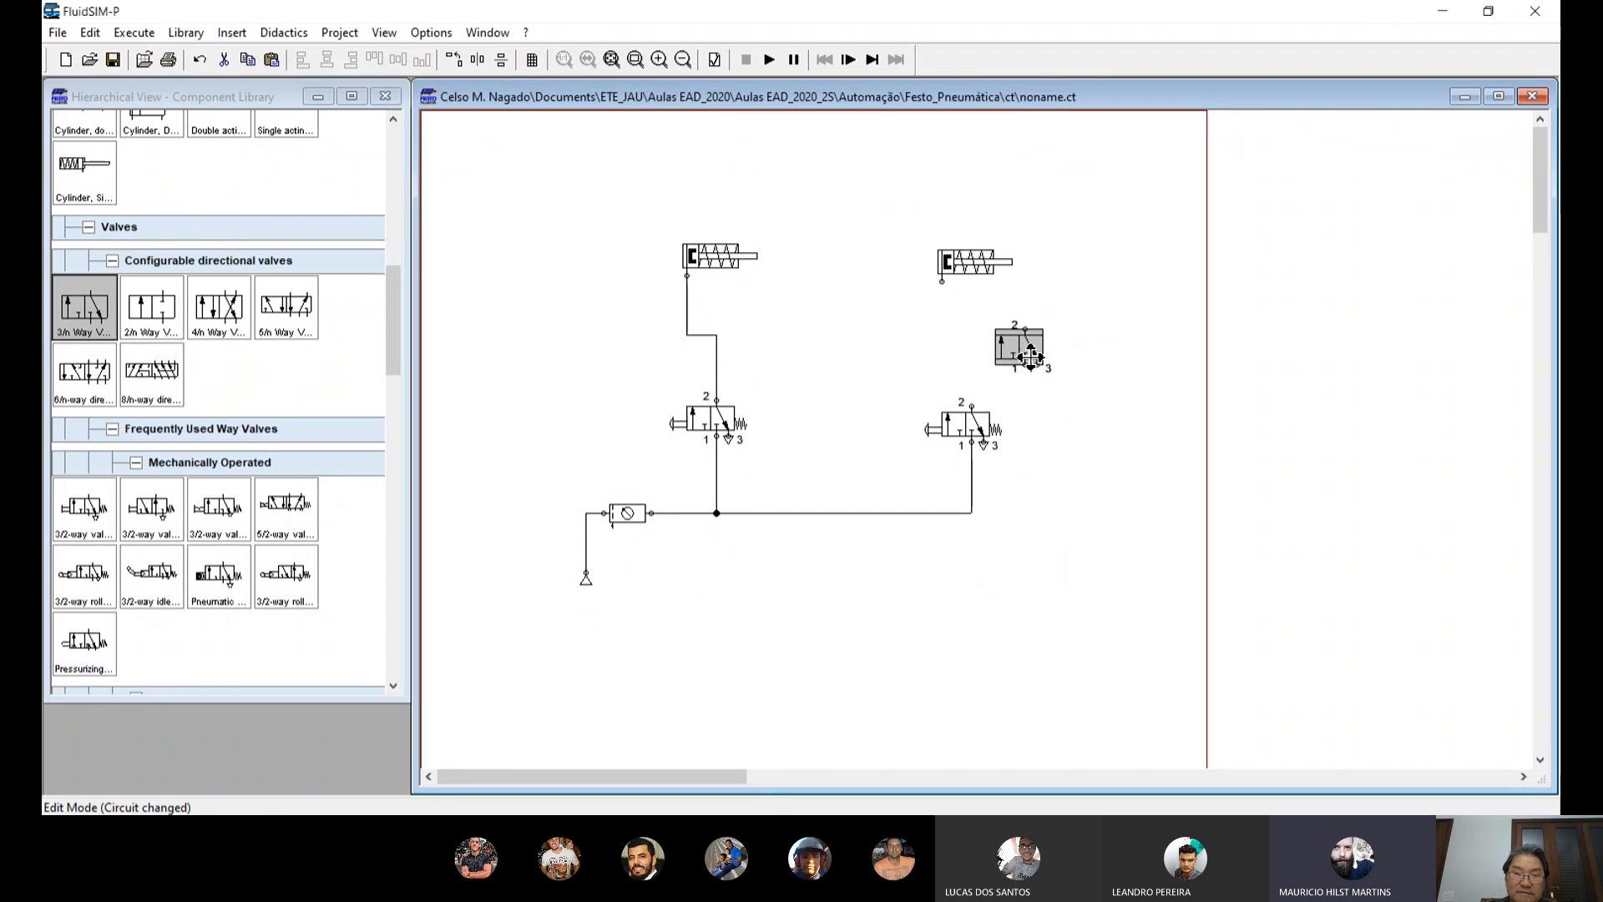
left_click_drag(980, 261, 1069, 250)
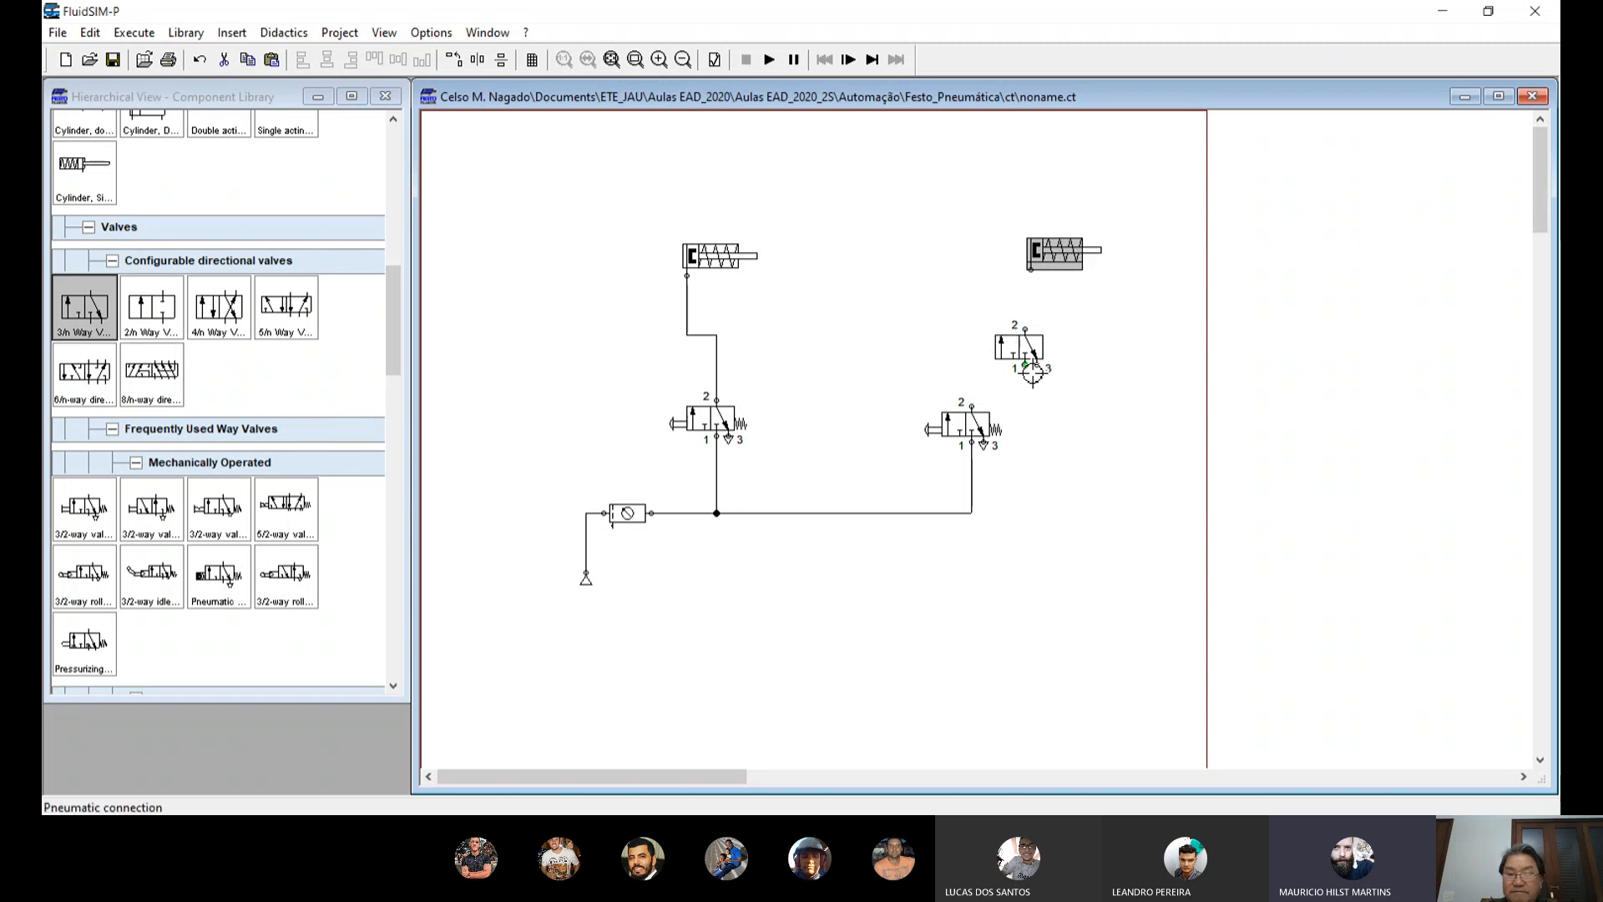
left_click(1033, 357)
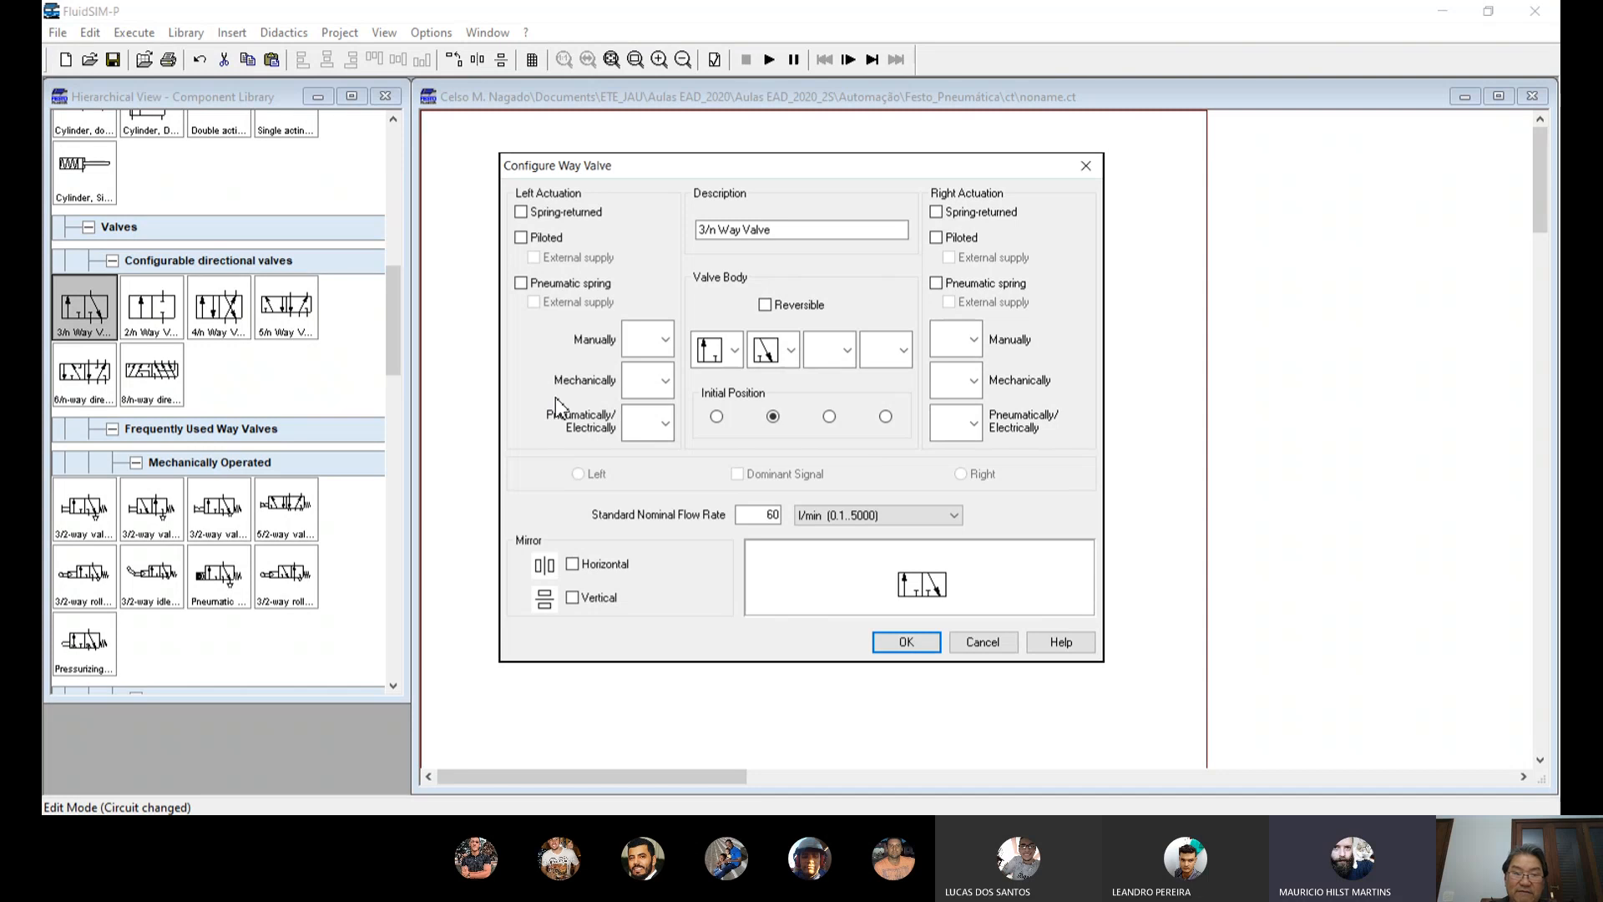
left_click(665, 428)
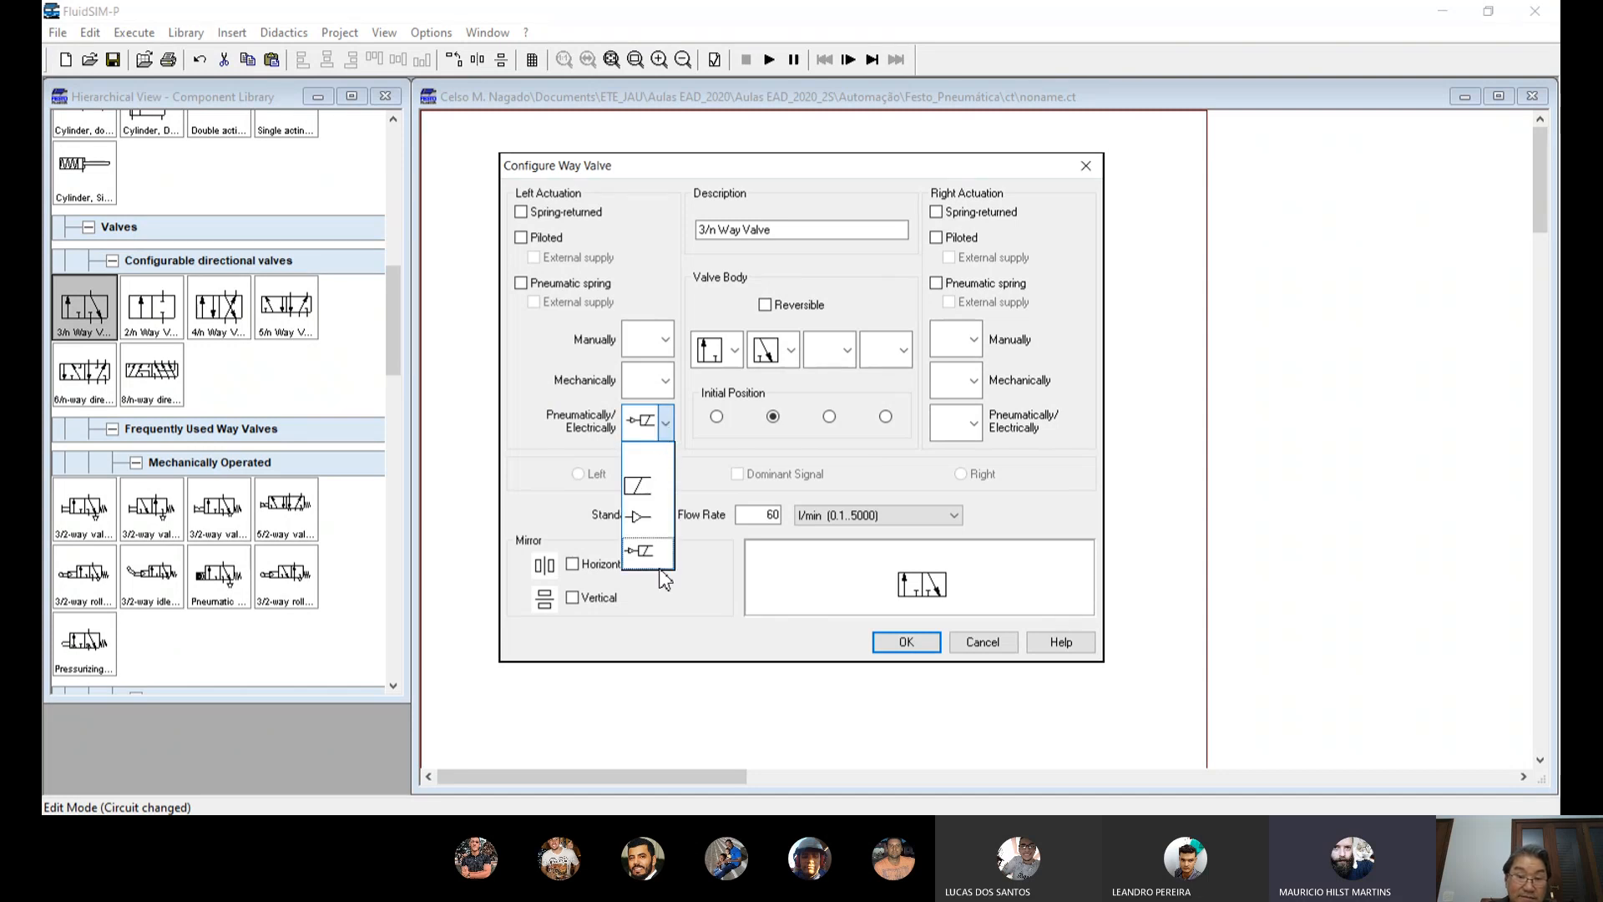
left_click(660, 517)
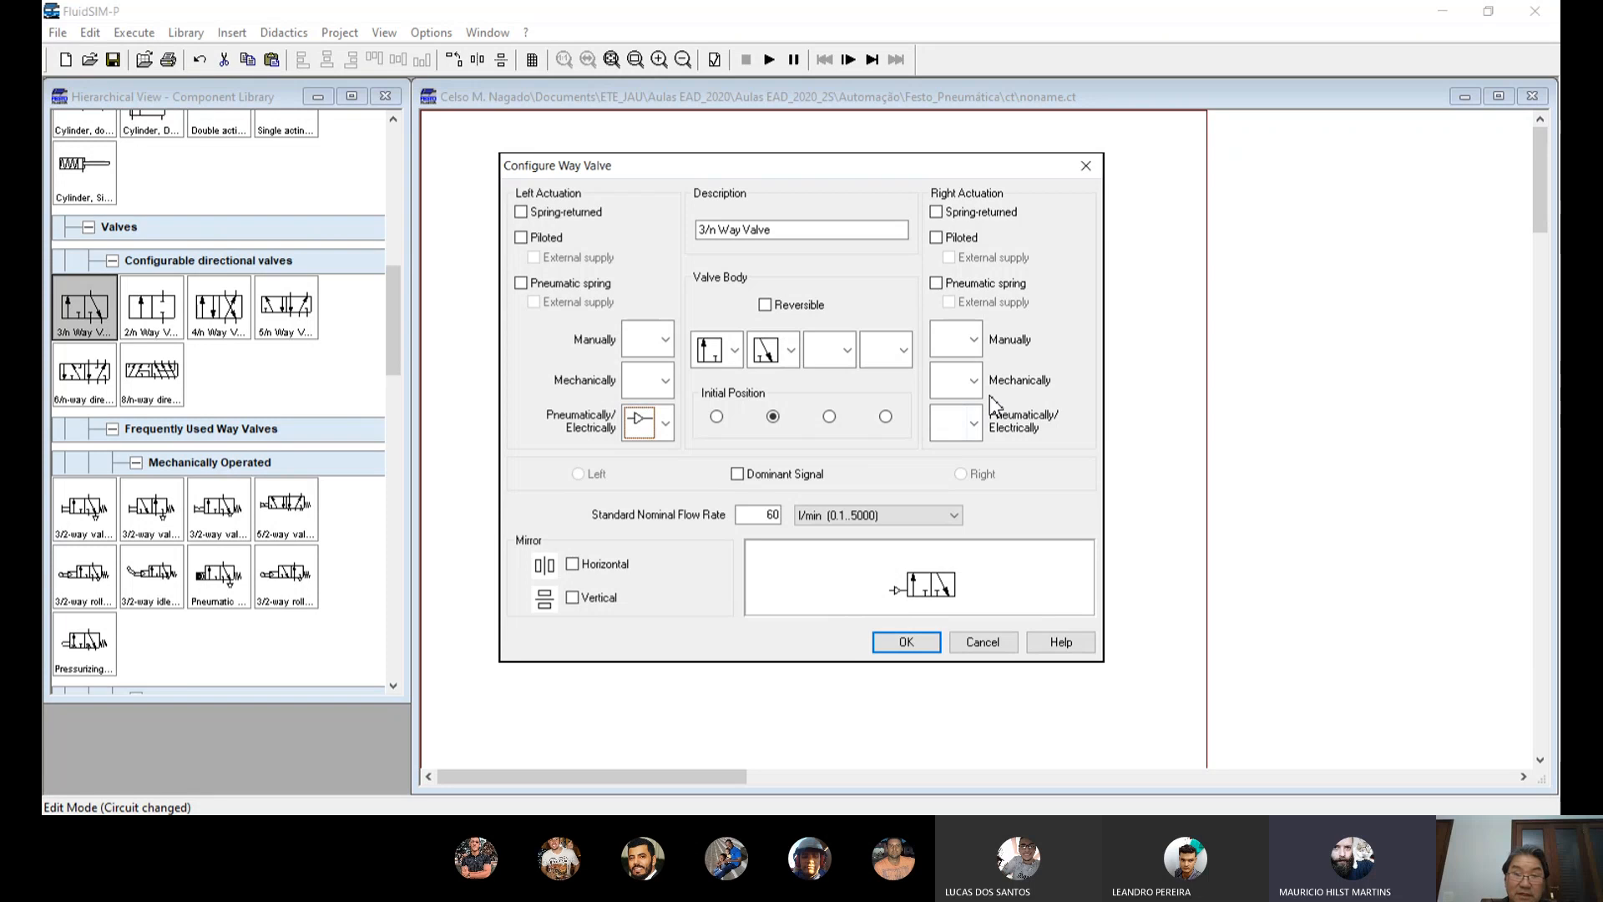
left_click(937, 212)
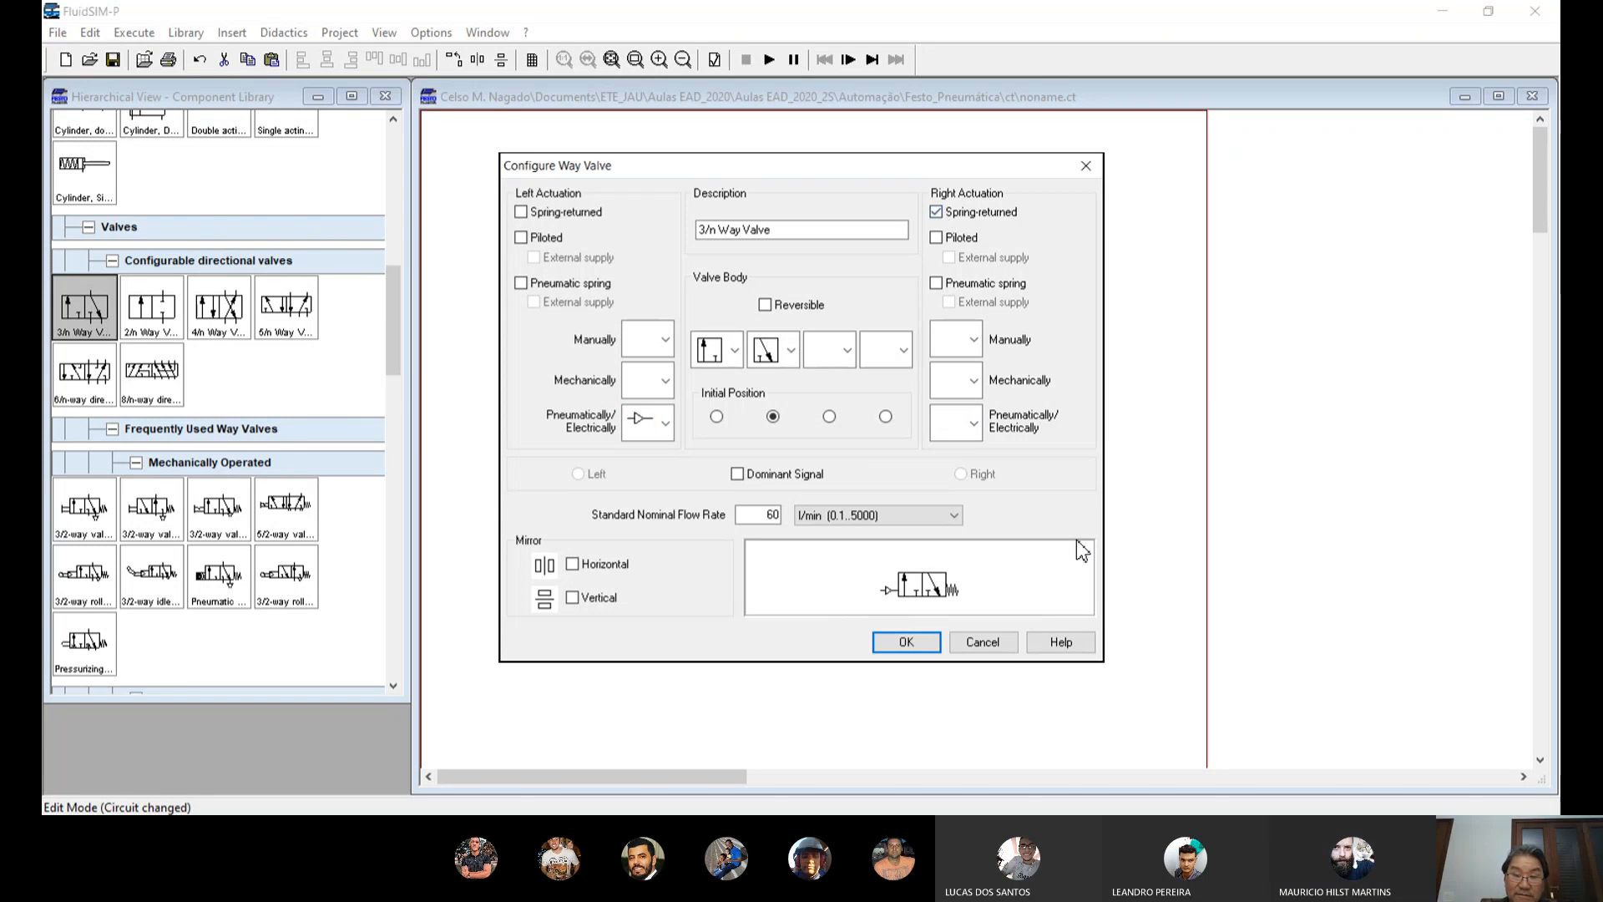
left_click(907, 642)
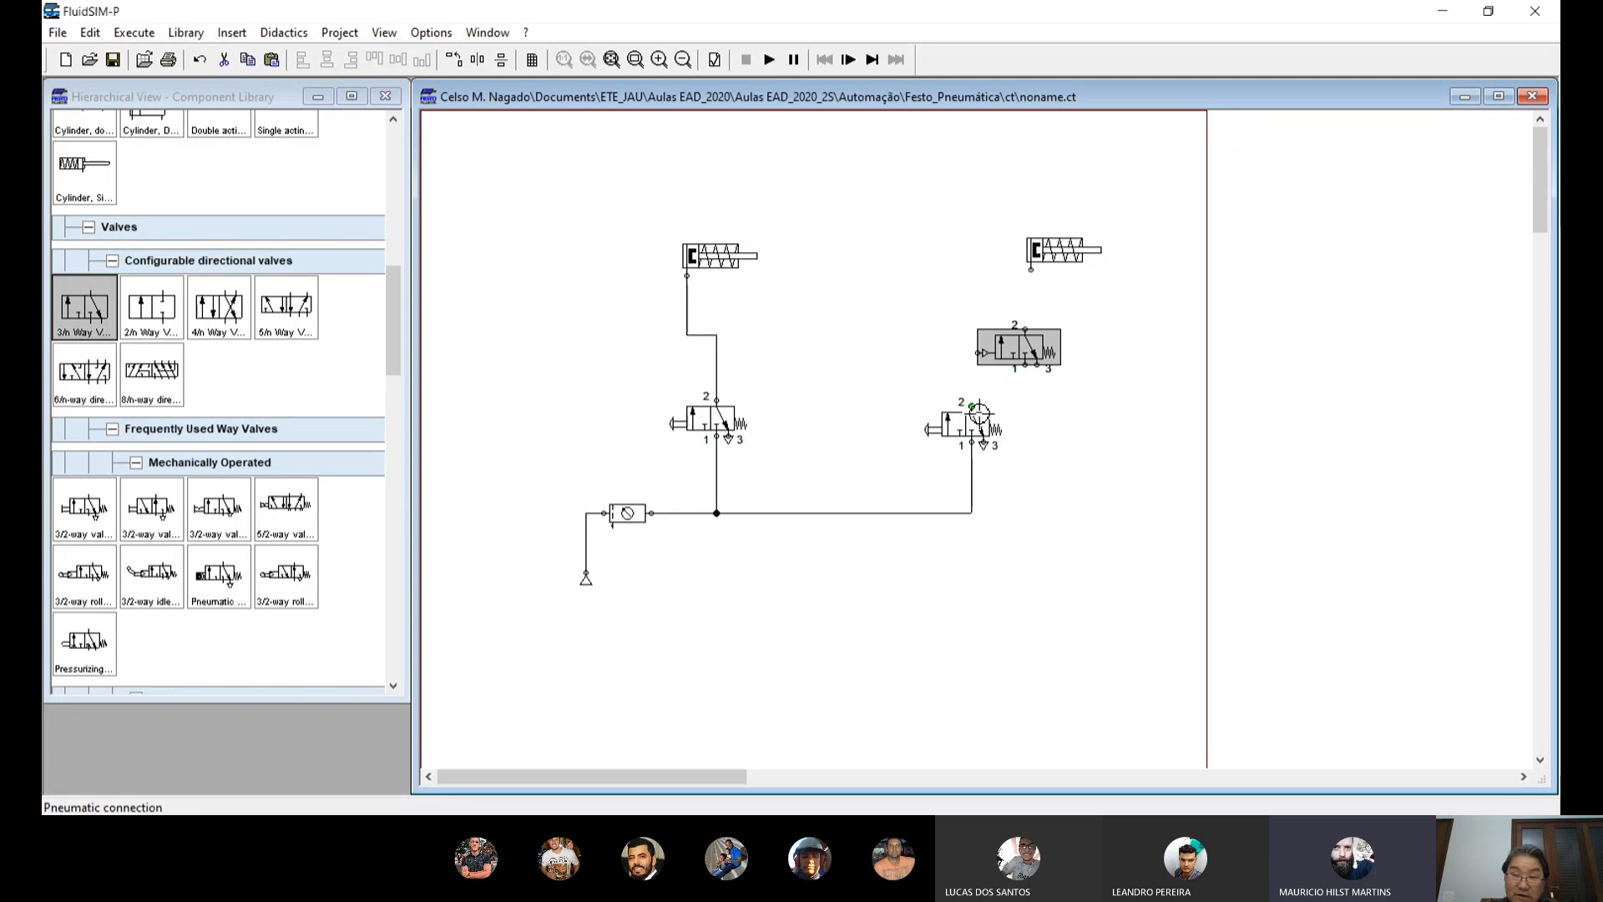
Step: Connect the push-button valve's port 2 to the new valve's pneumatic pilot port, and the new valve's port 1 to the supply line
left_click_drag(979, 413, 978, 353)
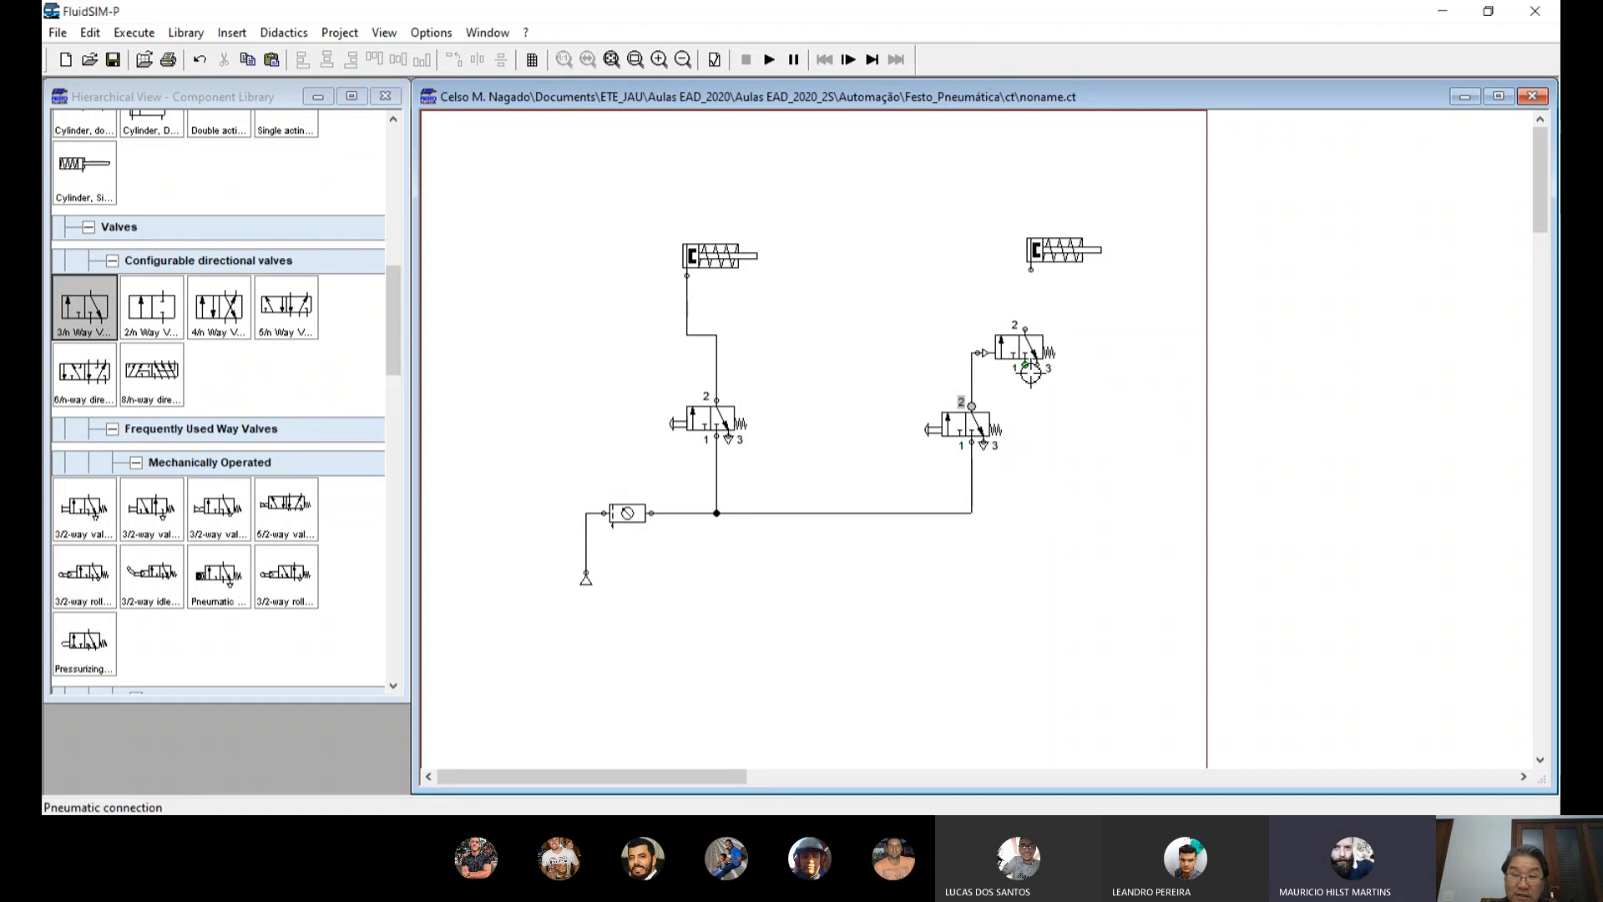
left_click_drag(1028, 369, 974, 515)
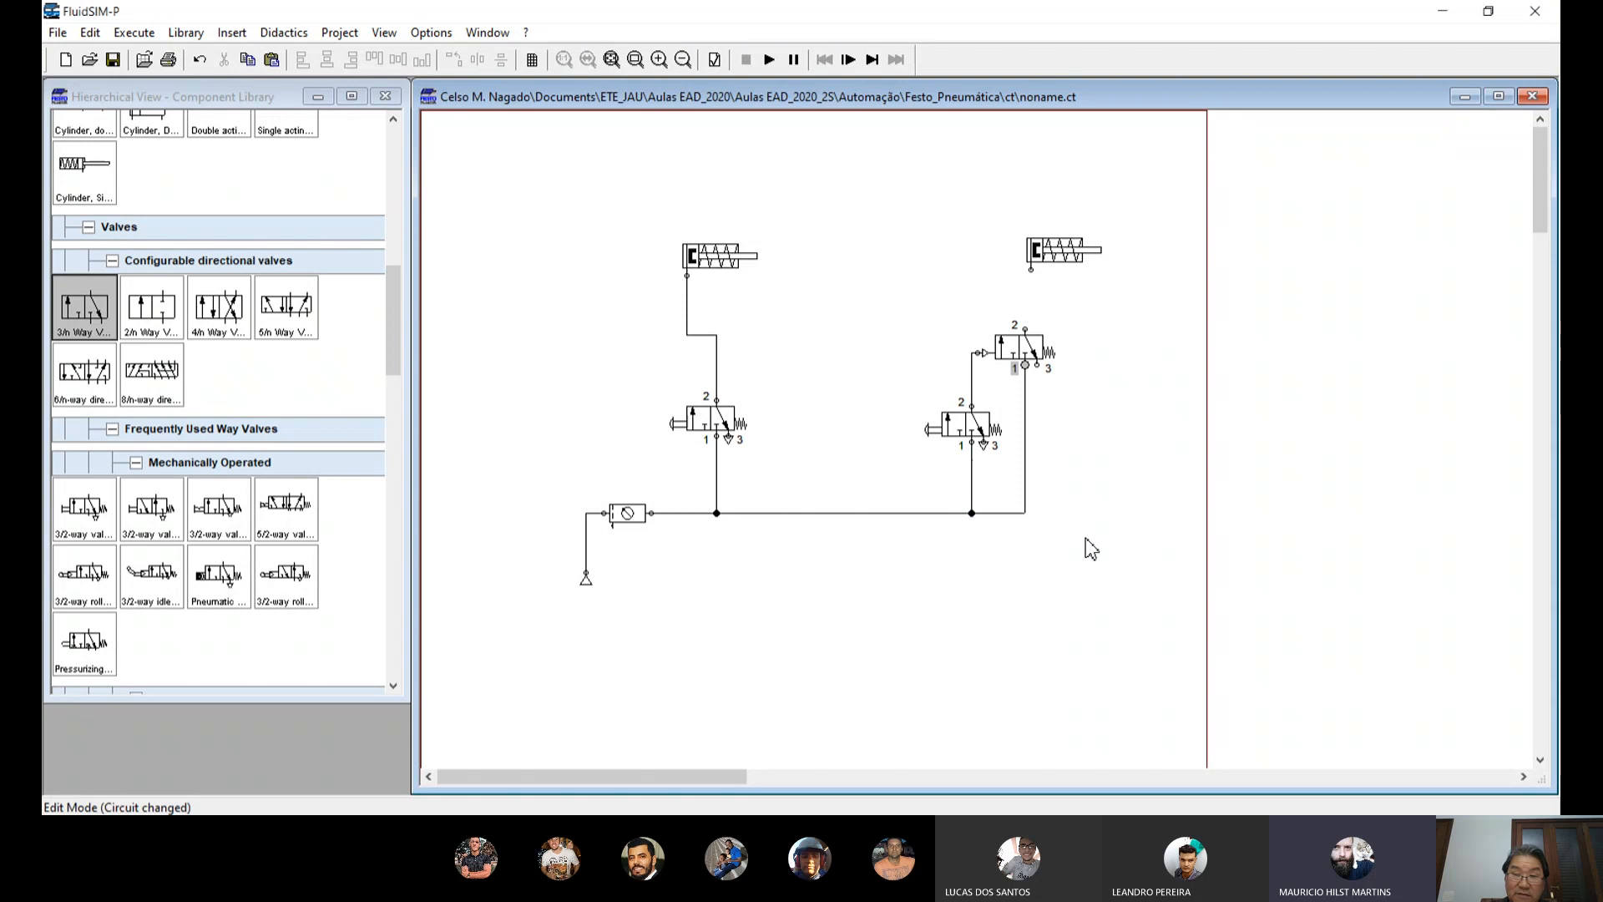
Step: Fit an exhaust terminator to port 3 of the piloted valve and connect its port 2 to the second cylinder
double_click(1047, 374)
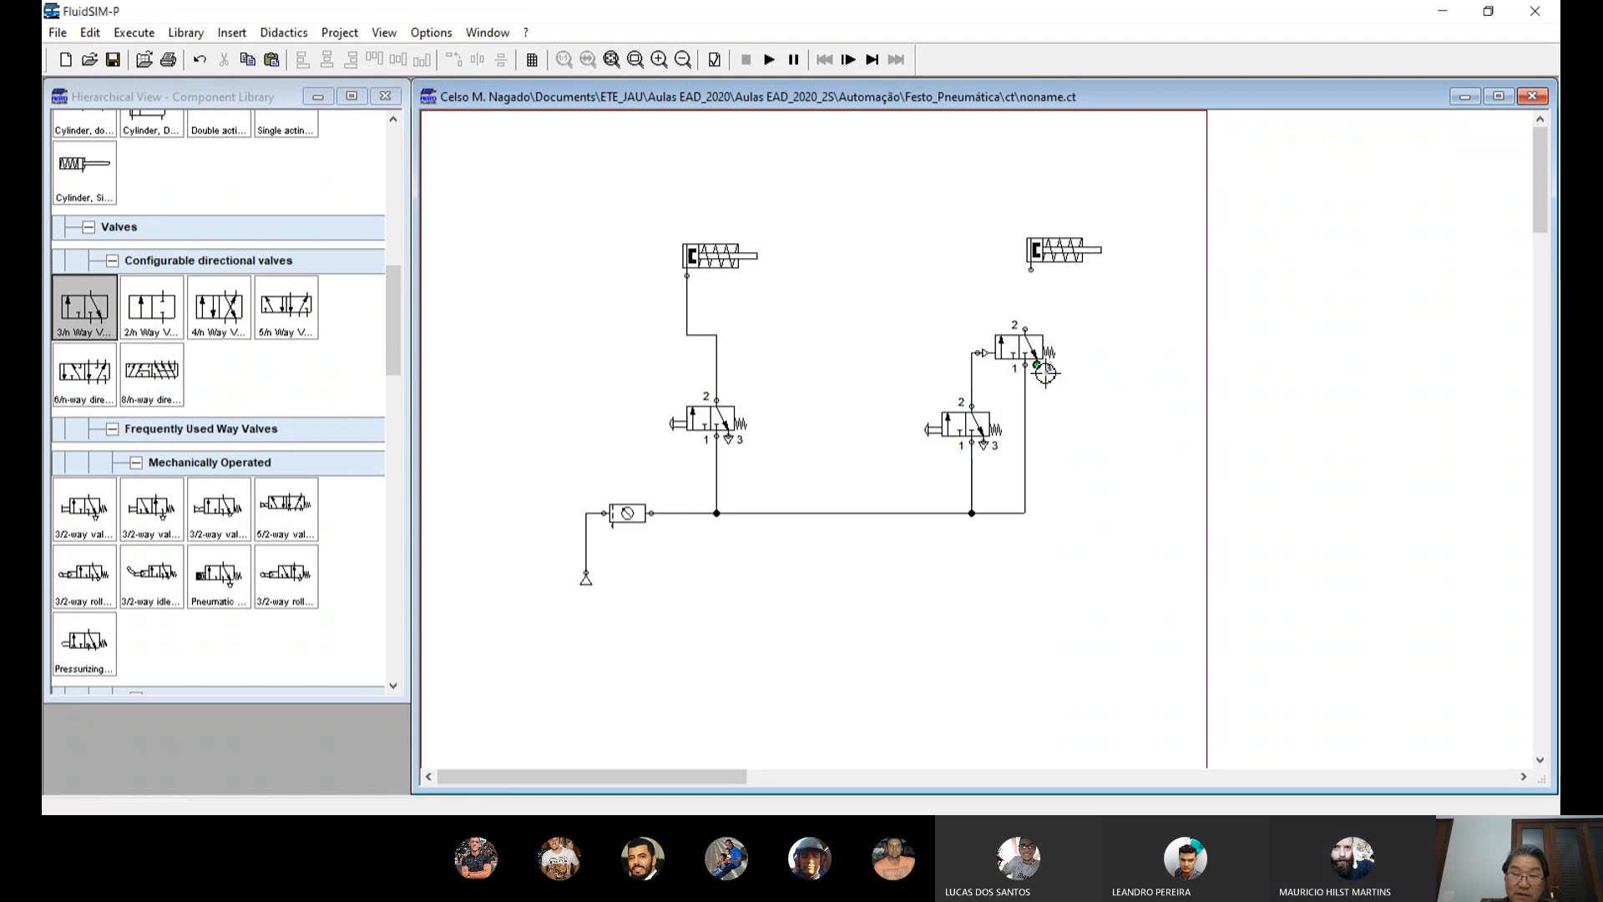
left_click(817, 468)
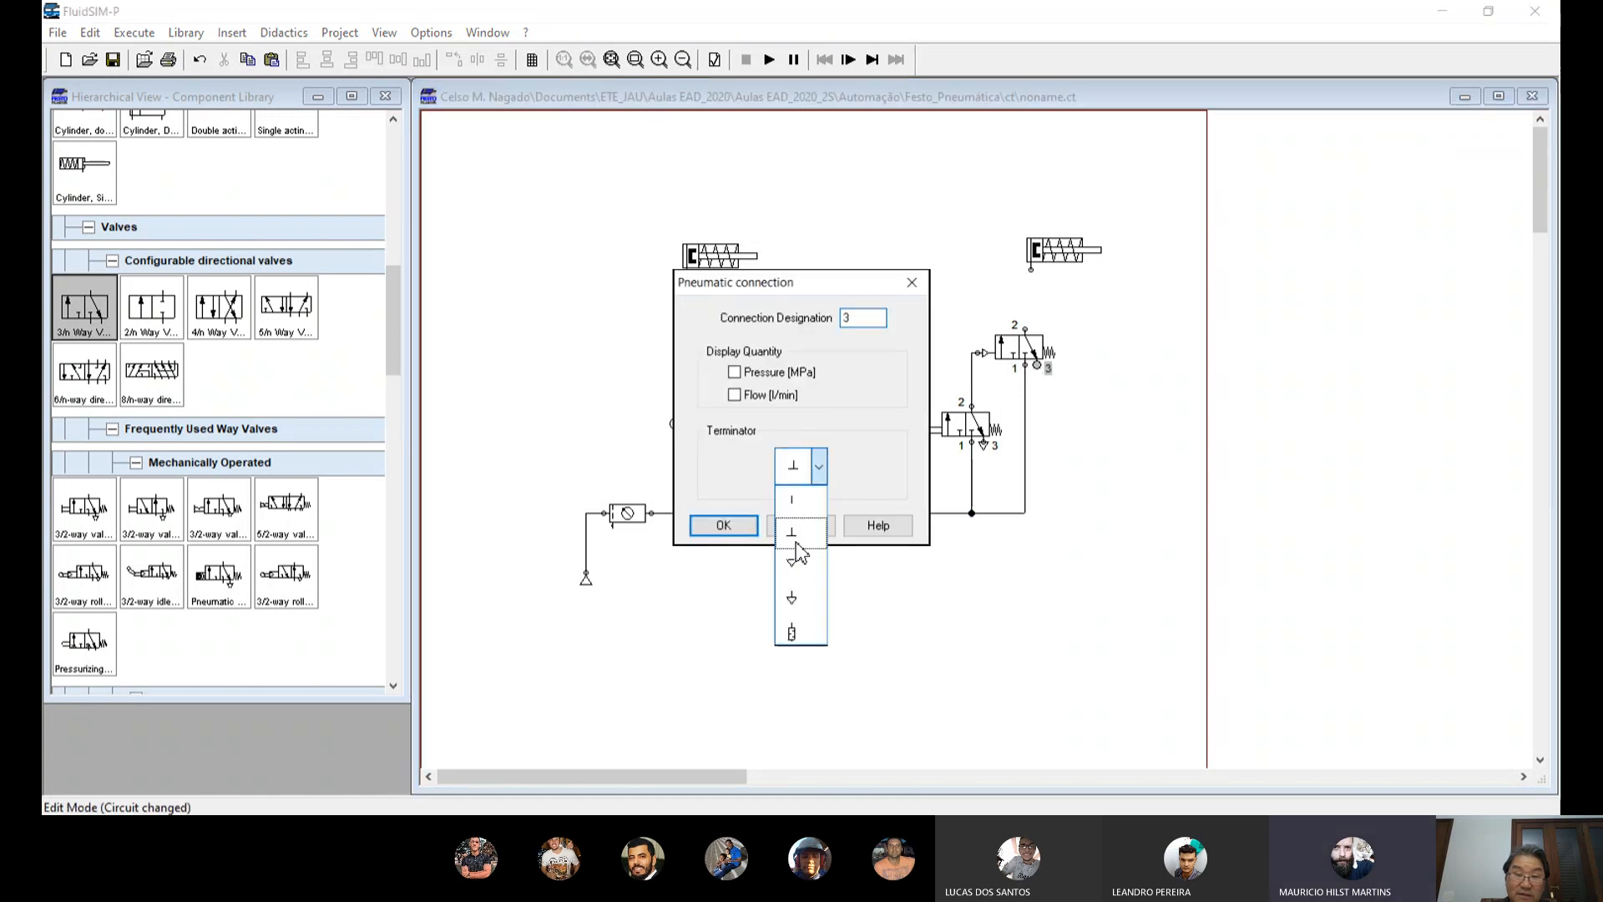
left_click(804, 599)
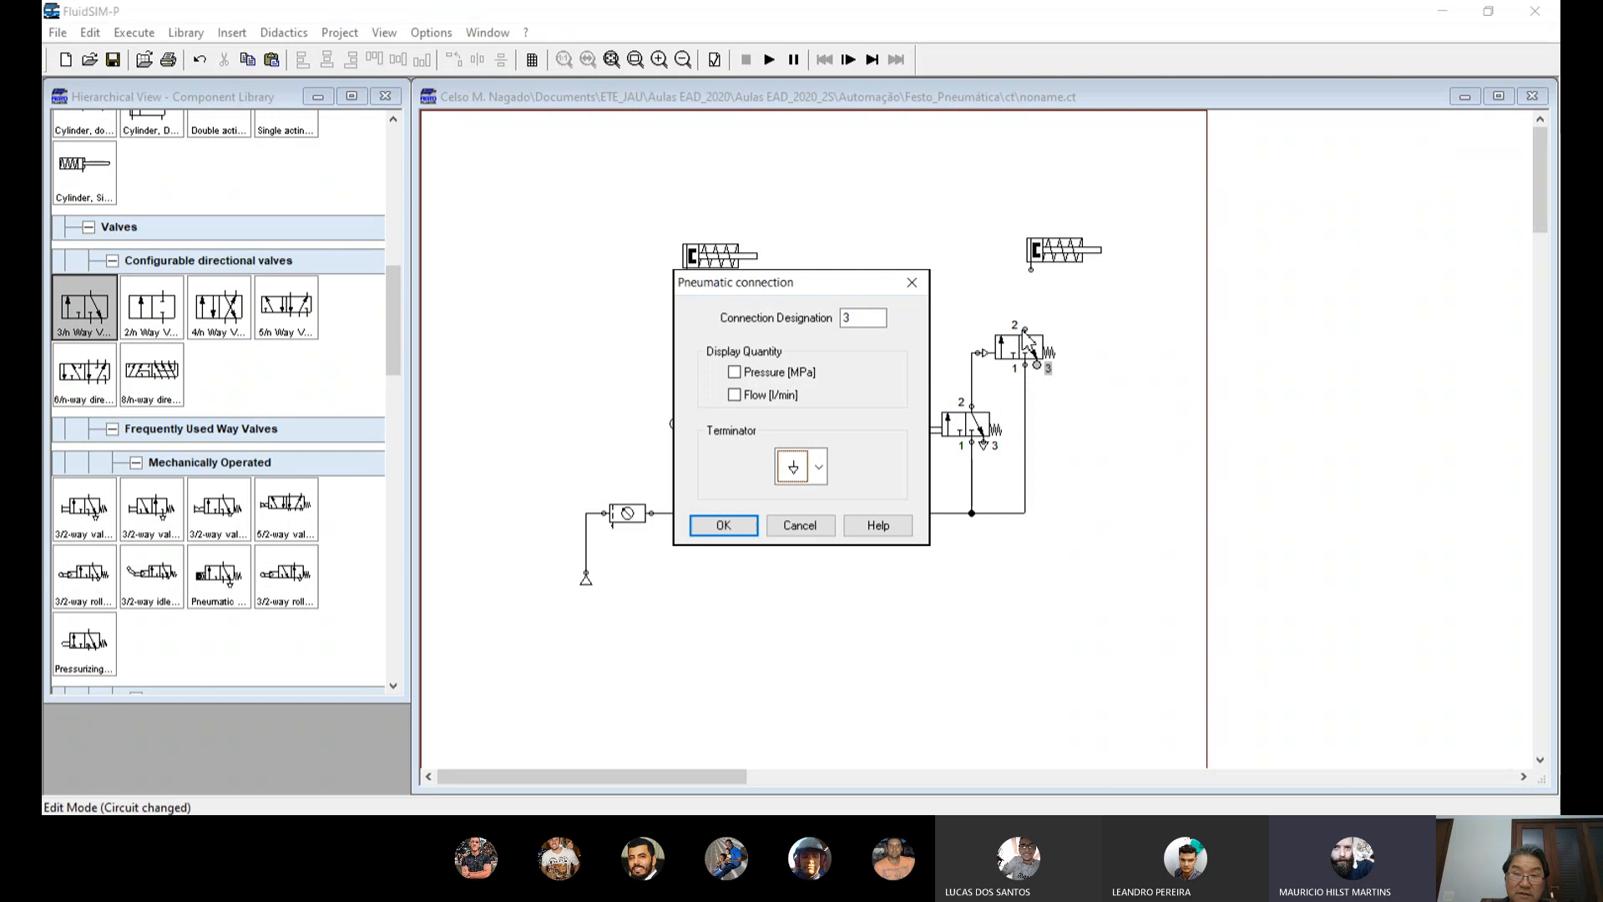
left_click(1064, 322)
left_click(724, 527)
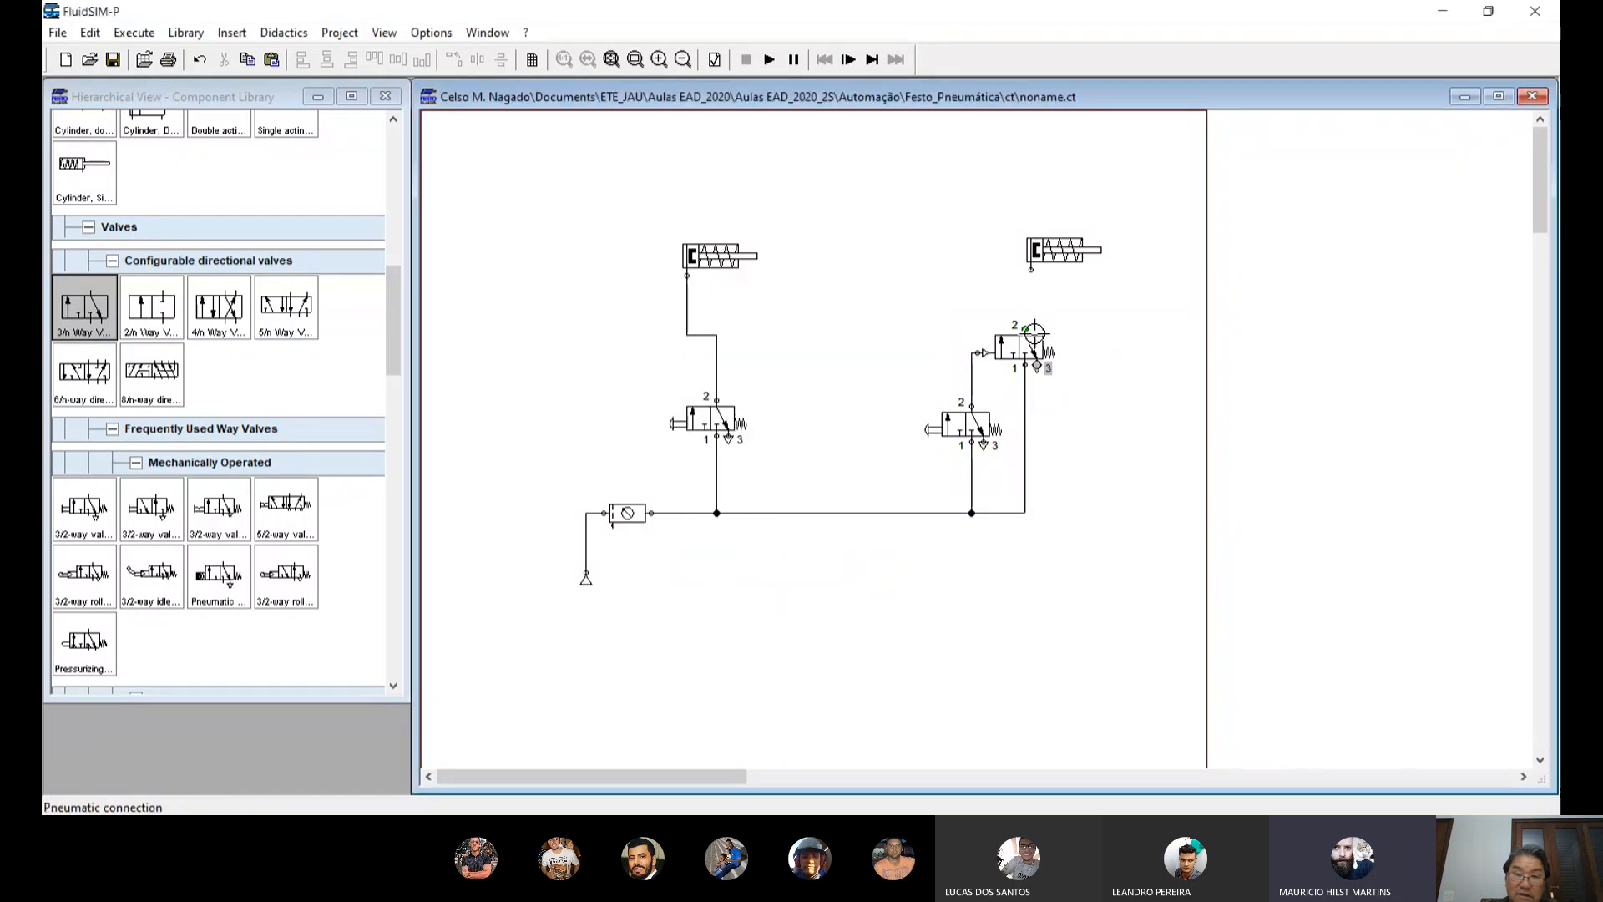
left_click_drag(1028, 331, 1033, 270)
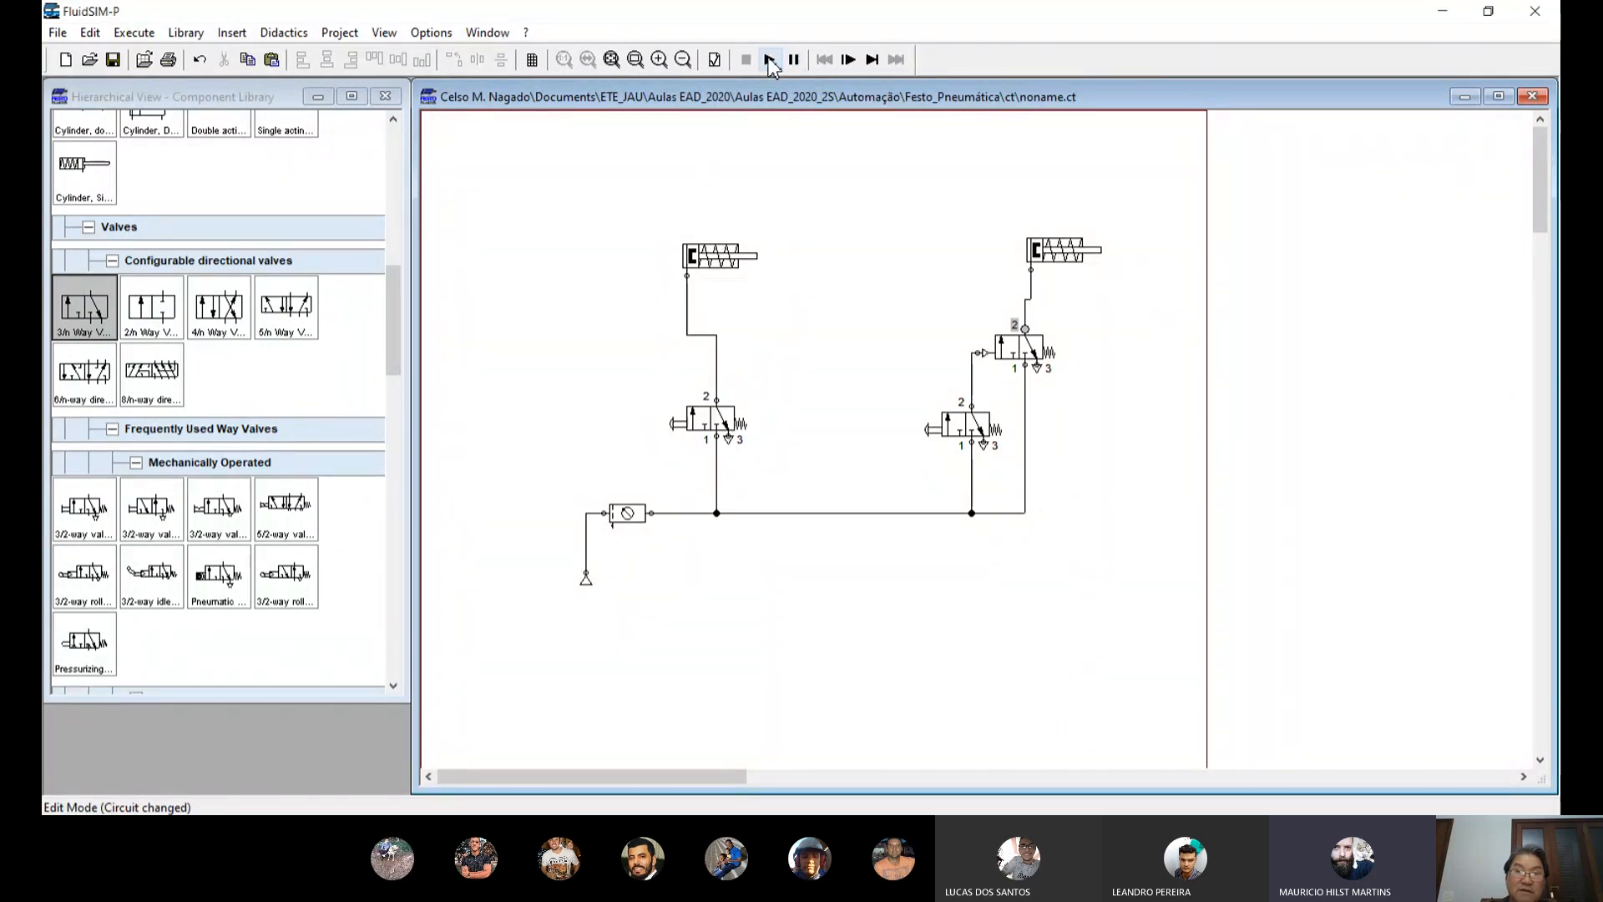
Step: Run the simulation and actuate the second circuit's push-button valve to check the indirect control of its cylinder
left_click(770, 60)
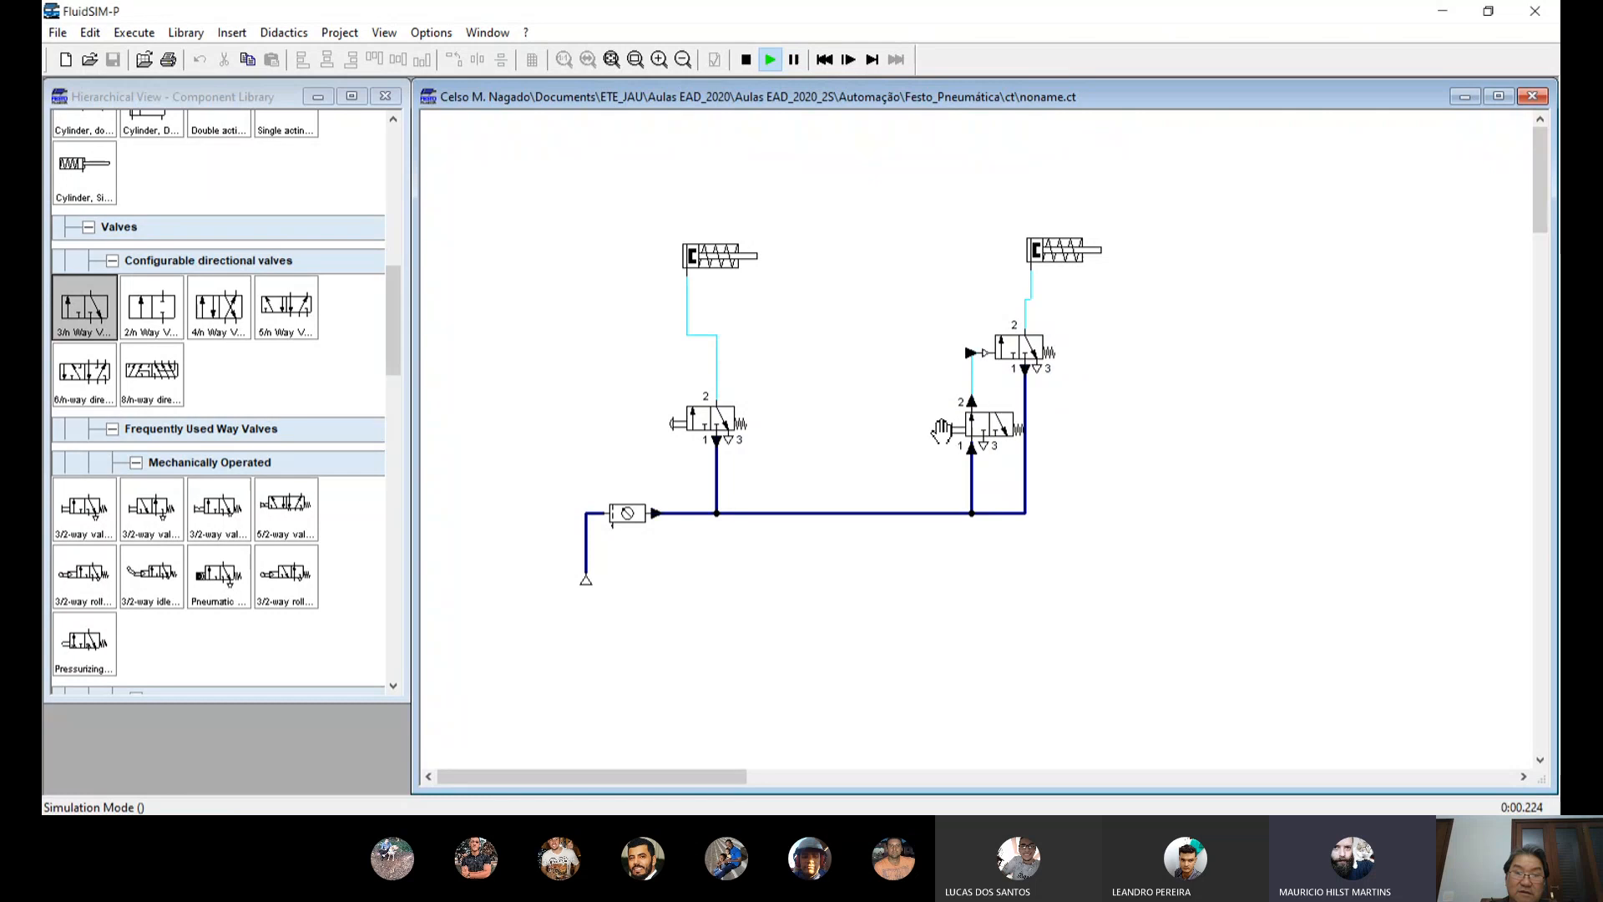
left_click(942, 429)
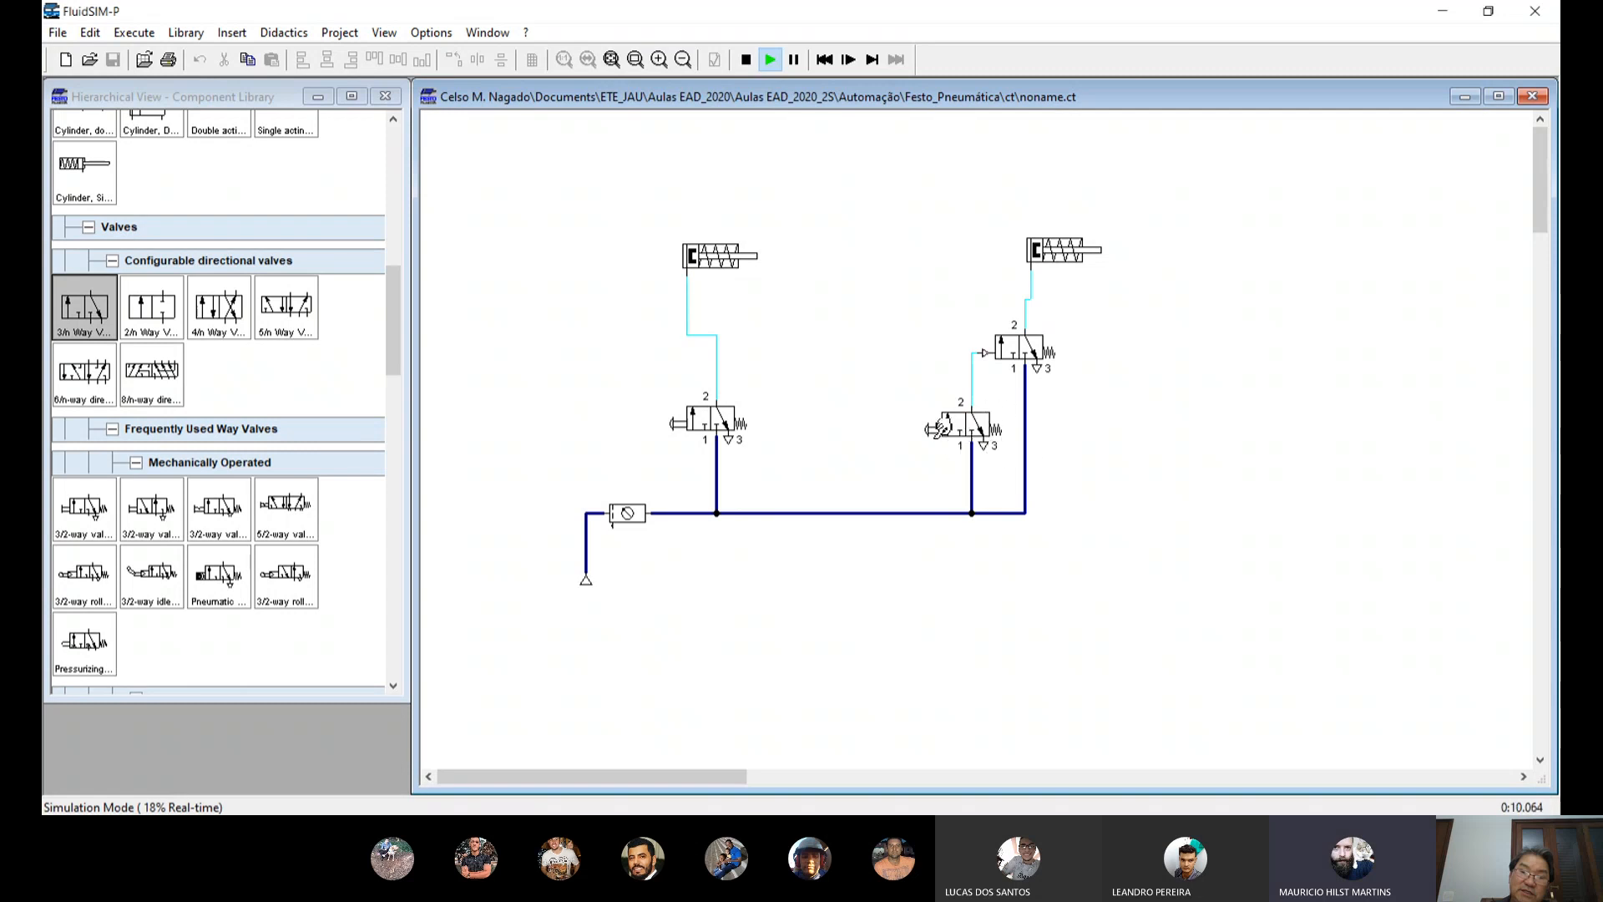
left_click(941, 429)
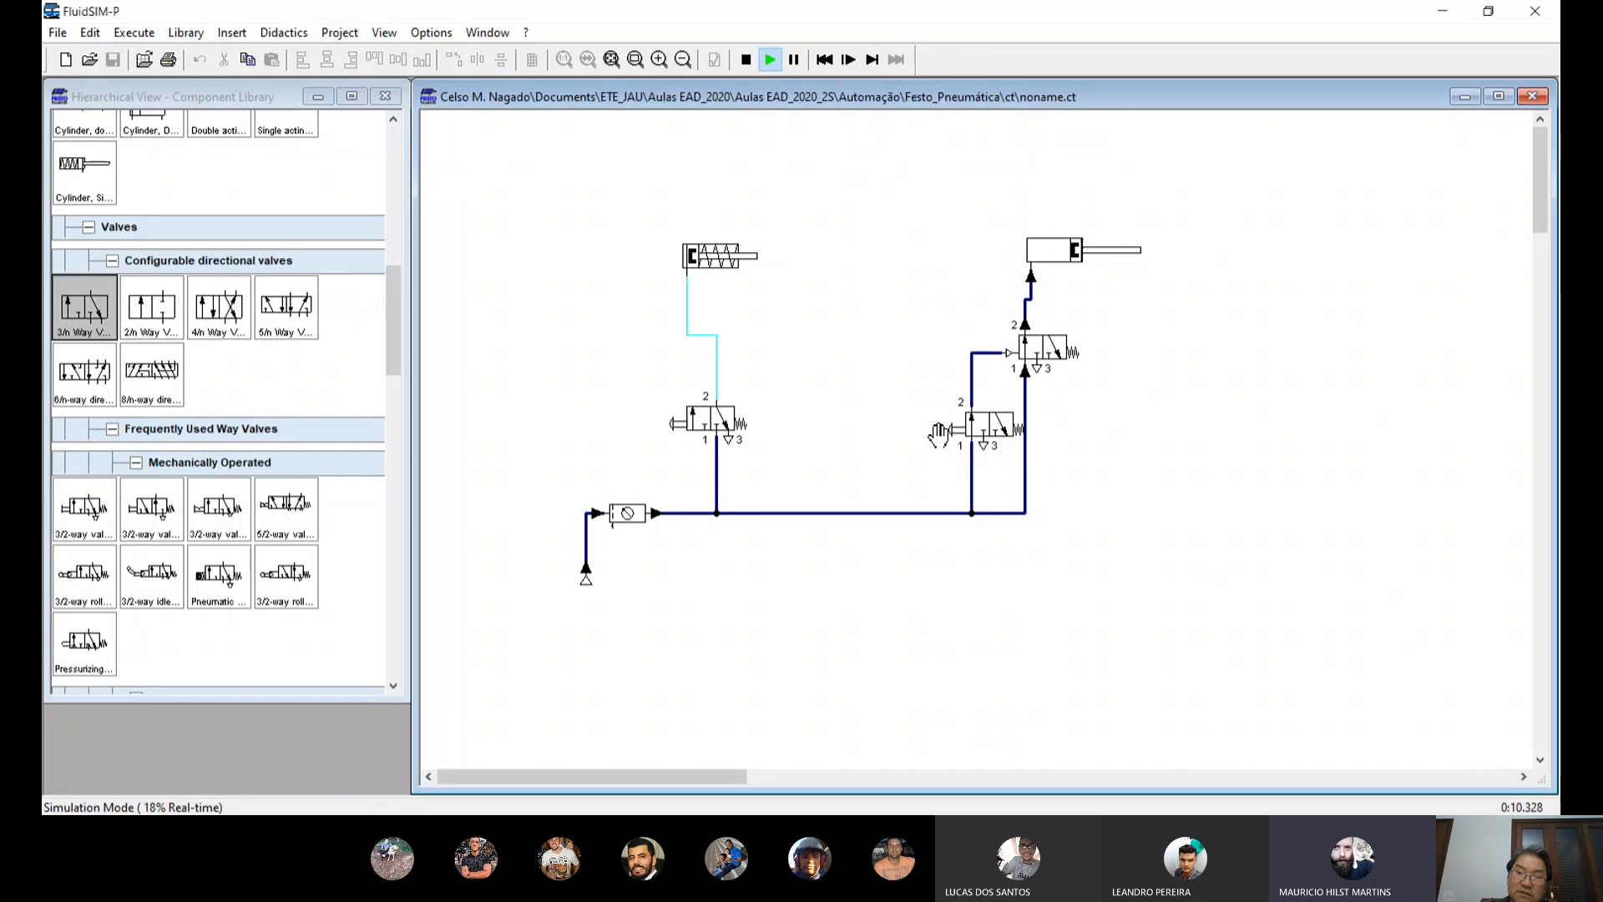
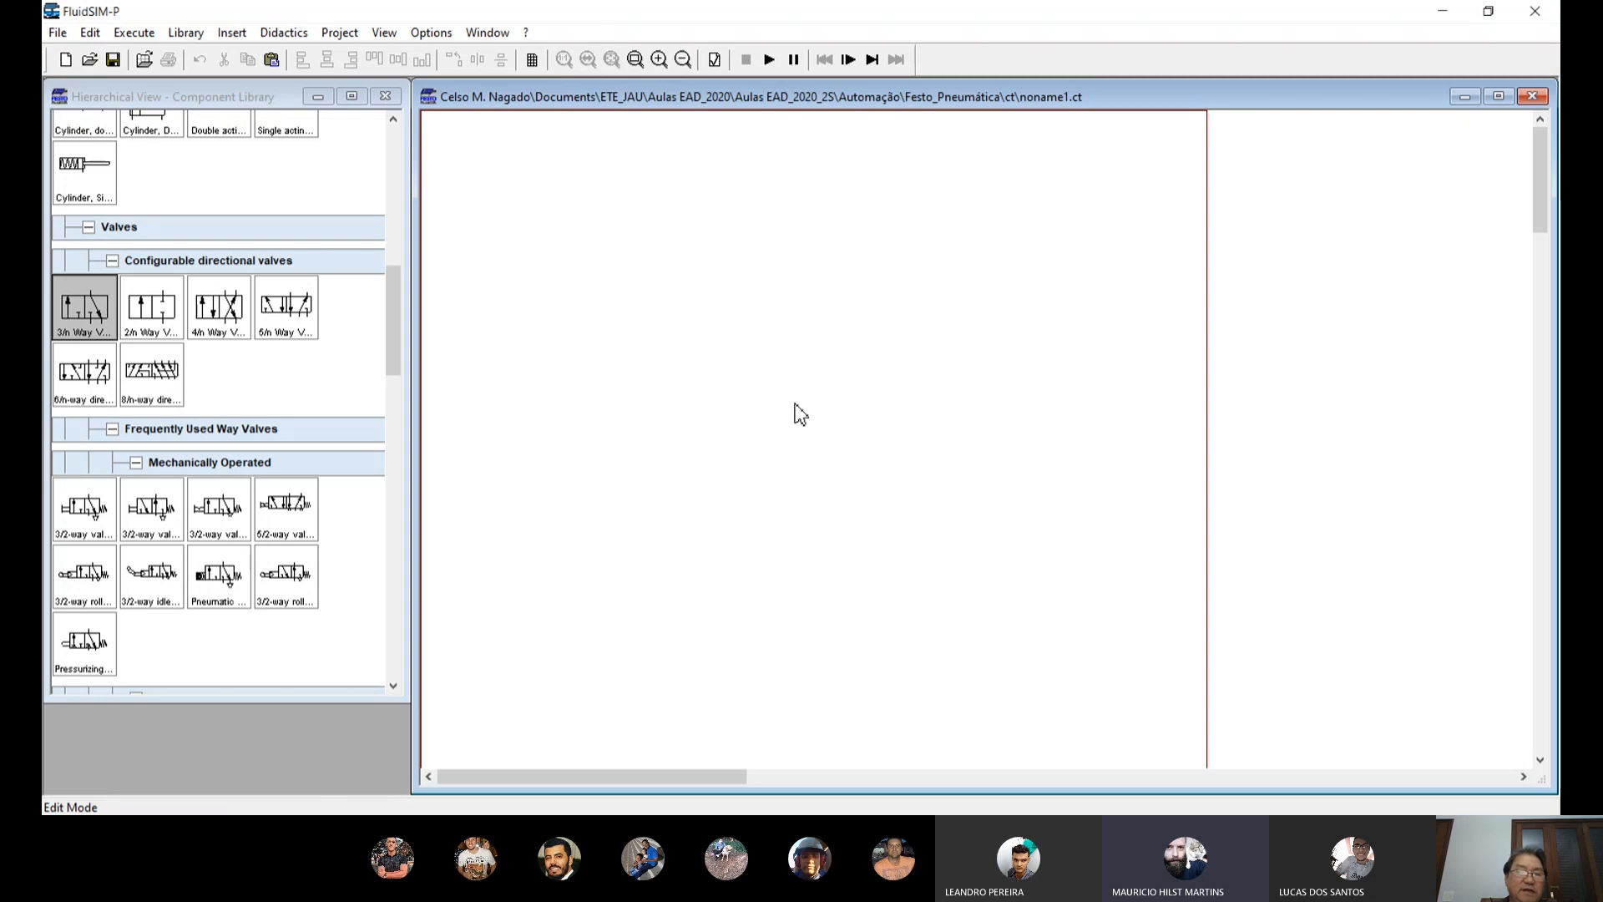
Step: Place a compressed air supply in the blank circuit with a simplified air service unit above and slightly right of it
left_click_drag(395, 308, 421, 187)
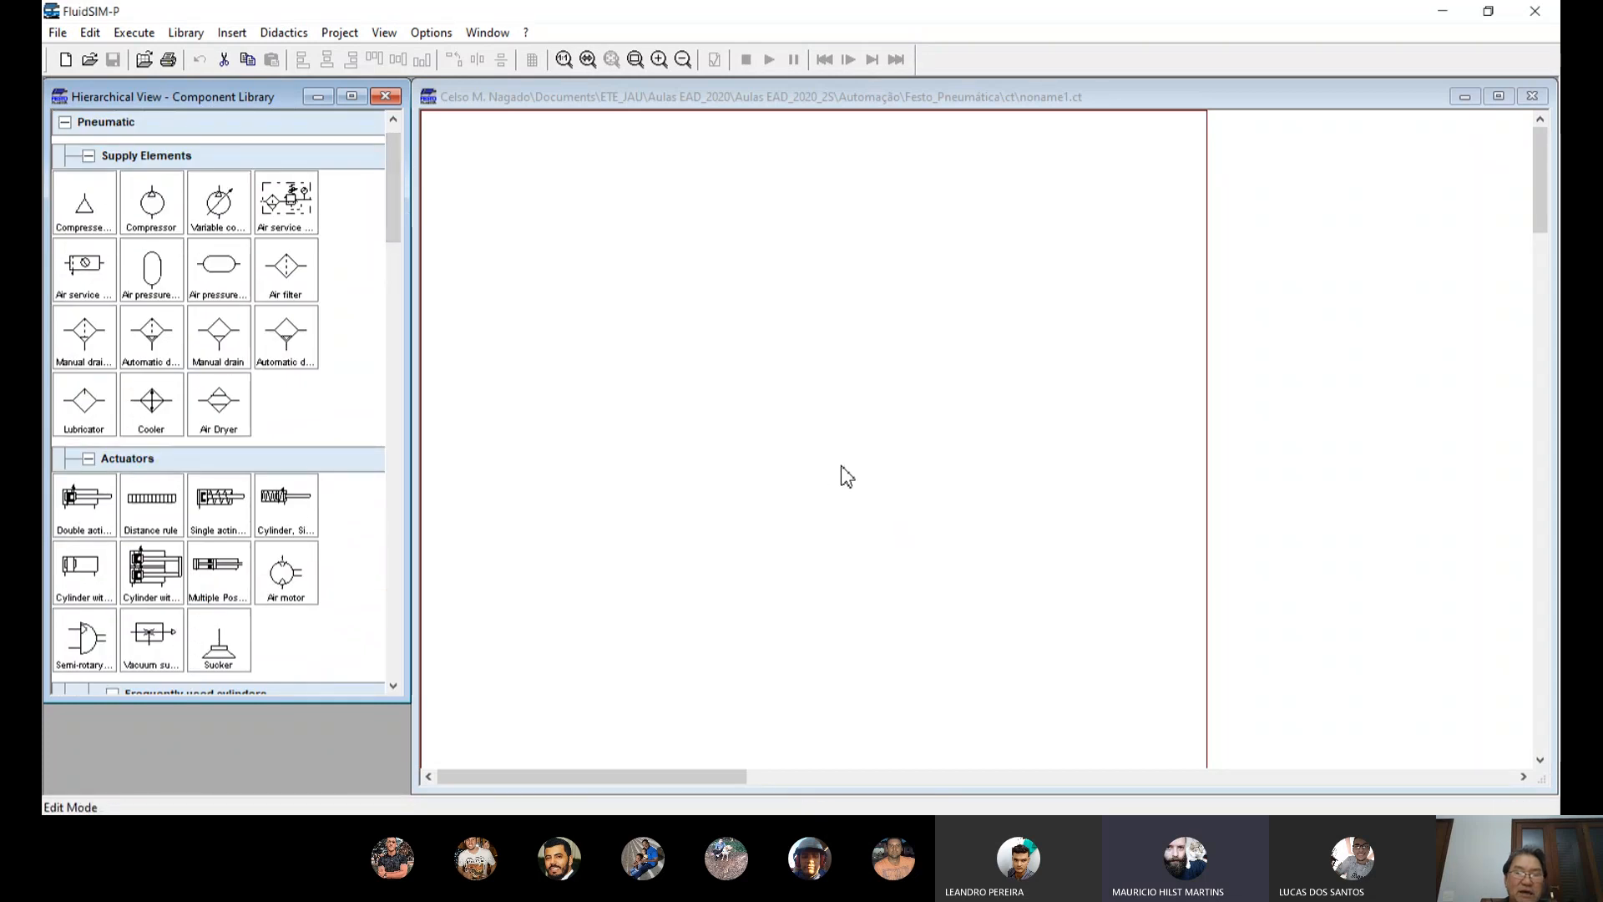
left_click_drag(84, 203, 660, 563)
left_click_drag(84, 264, 673, 458)
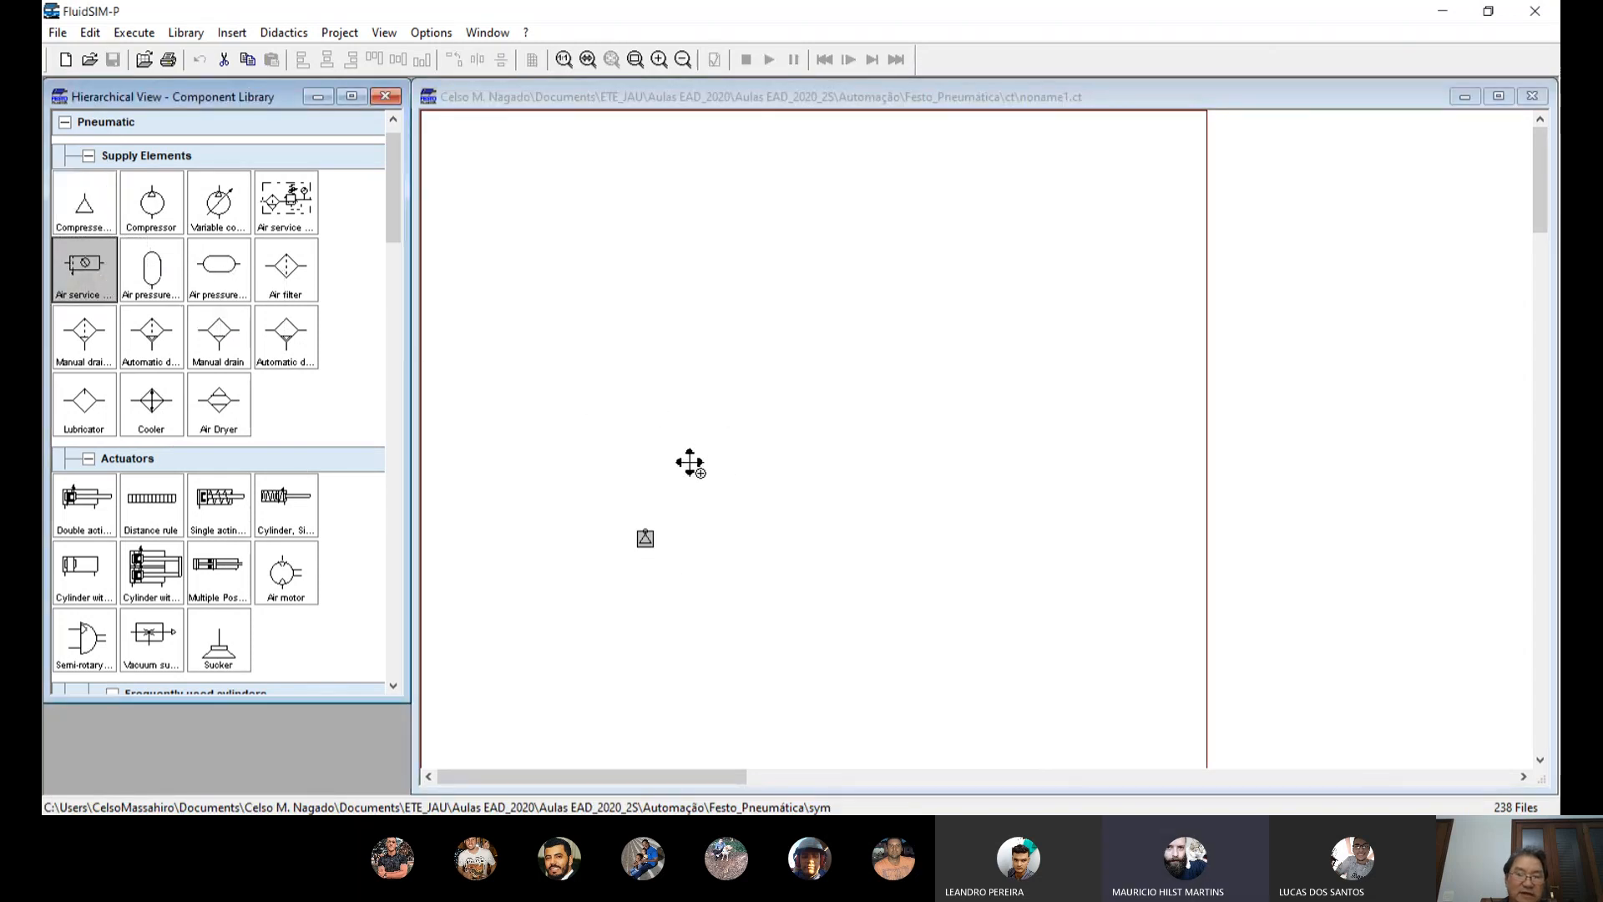
left_click_drag(647, 541, 616, 540)
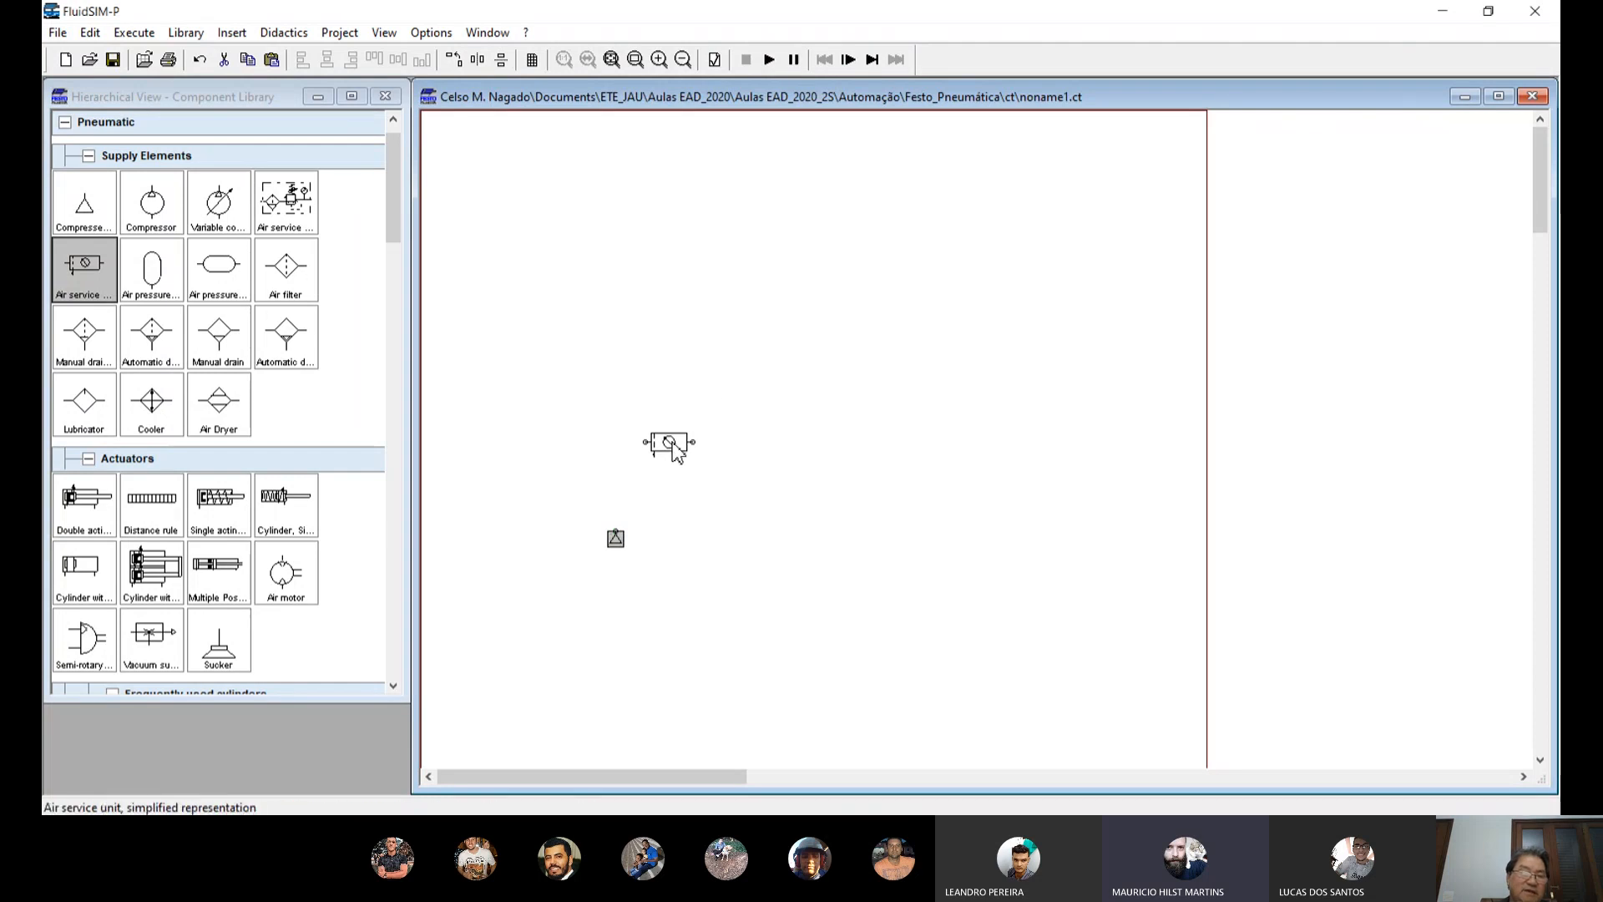
left_click_drag(673, 445, 673, 462)
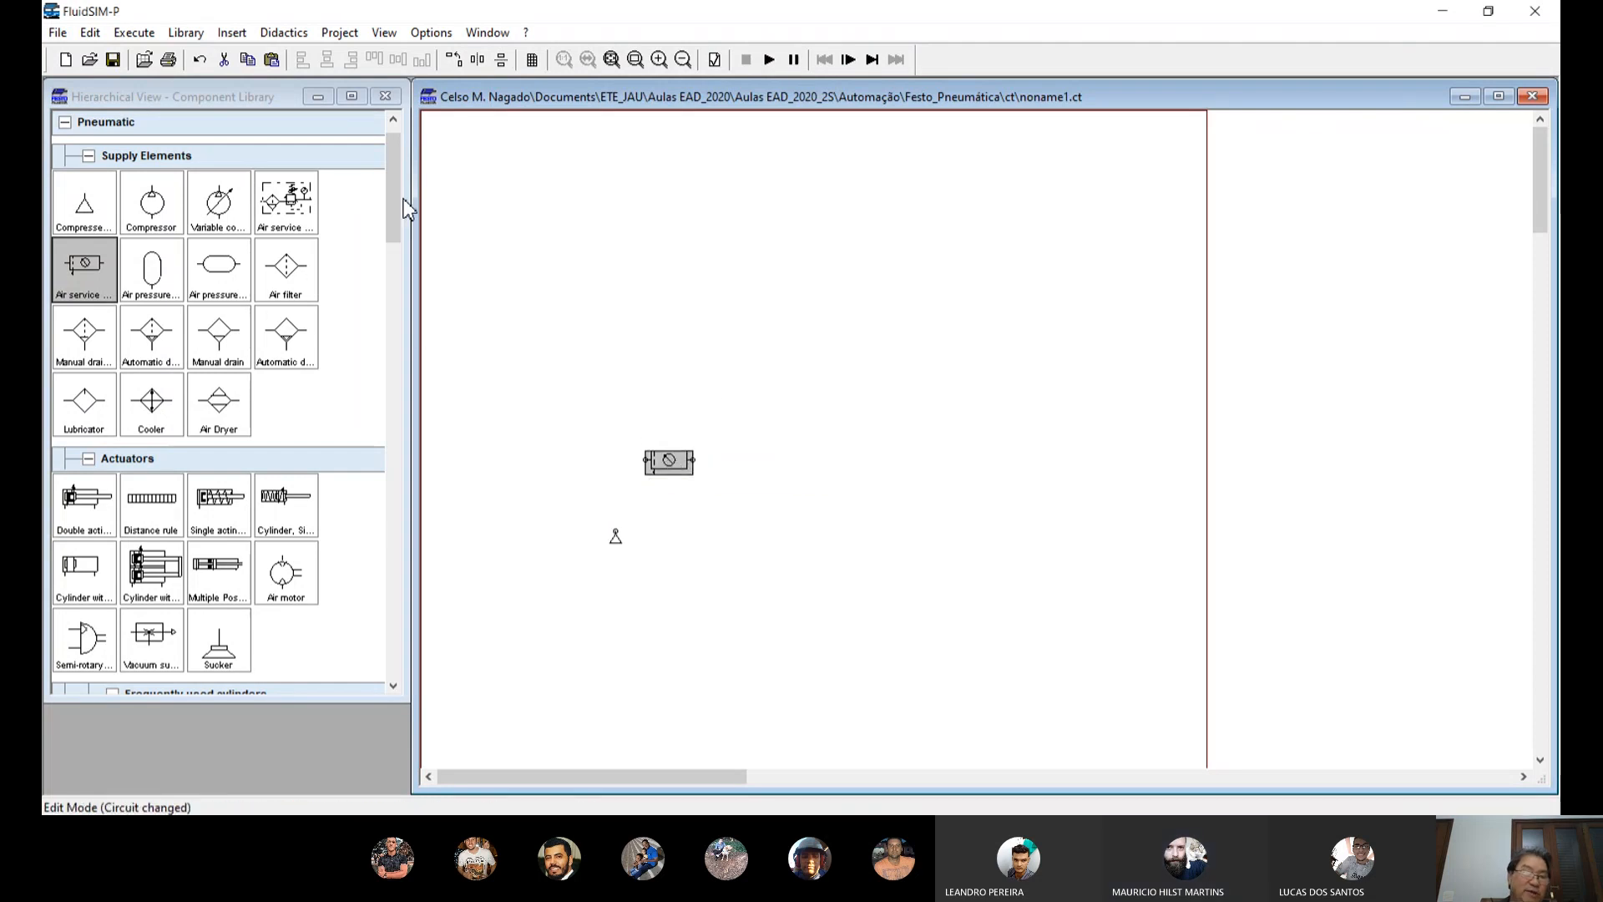
Step: Place a double acting cylinder near the top of the sheet and a 5/n way valve directly below it
left_click_drag(394, 196, 373, 253)
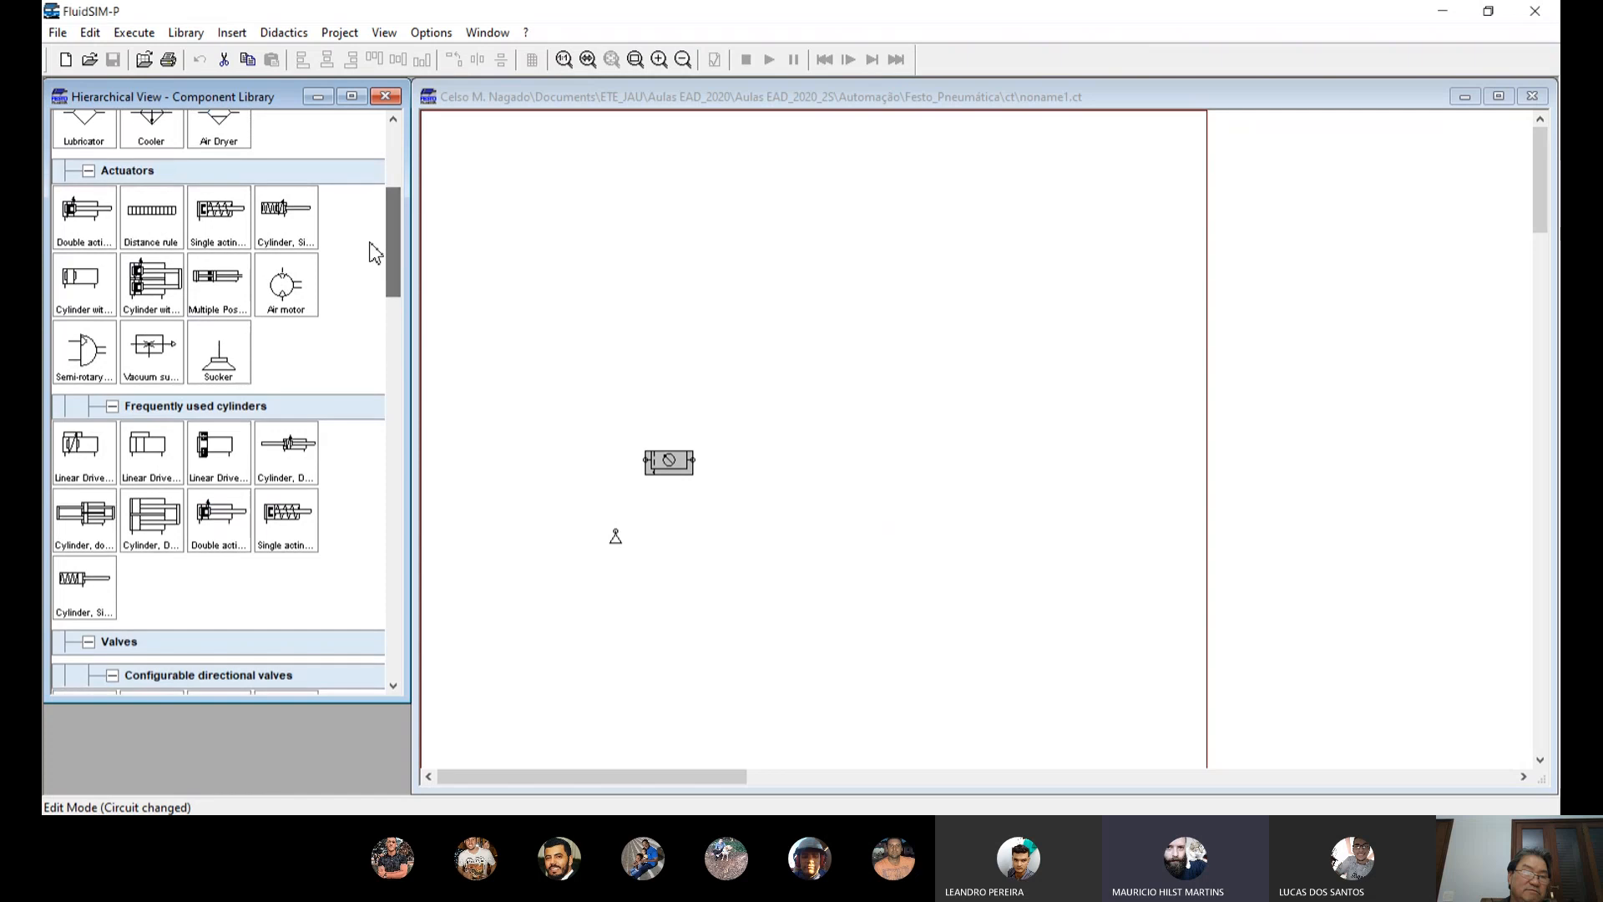
left_click_drag(83, 215, 838, 215)
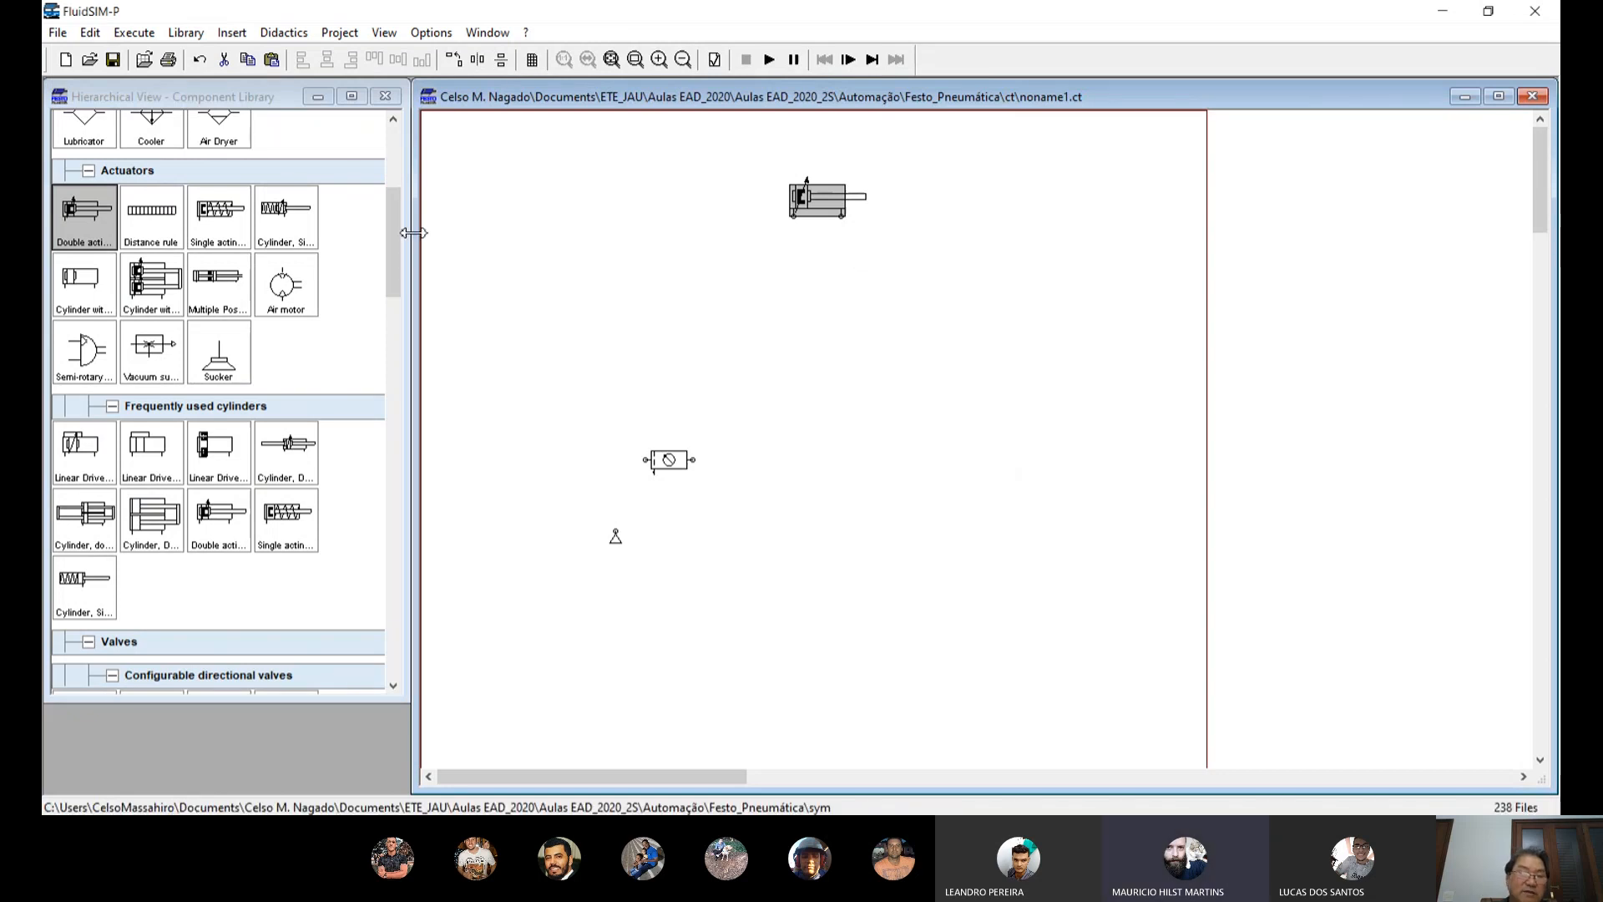
left_click_drag(393, 232, 409, 315)
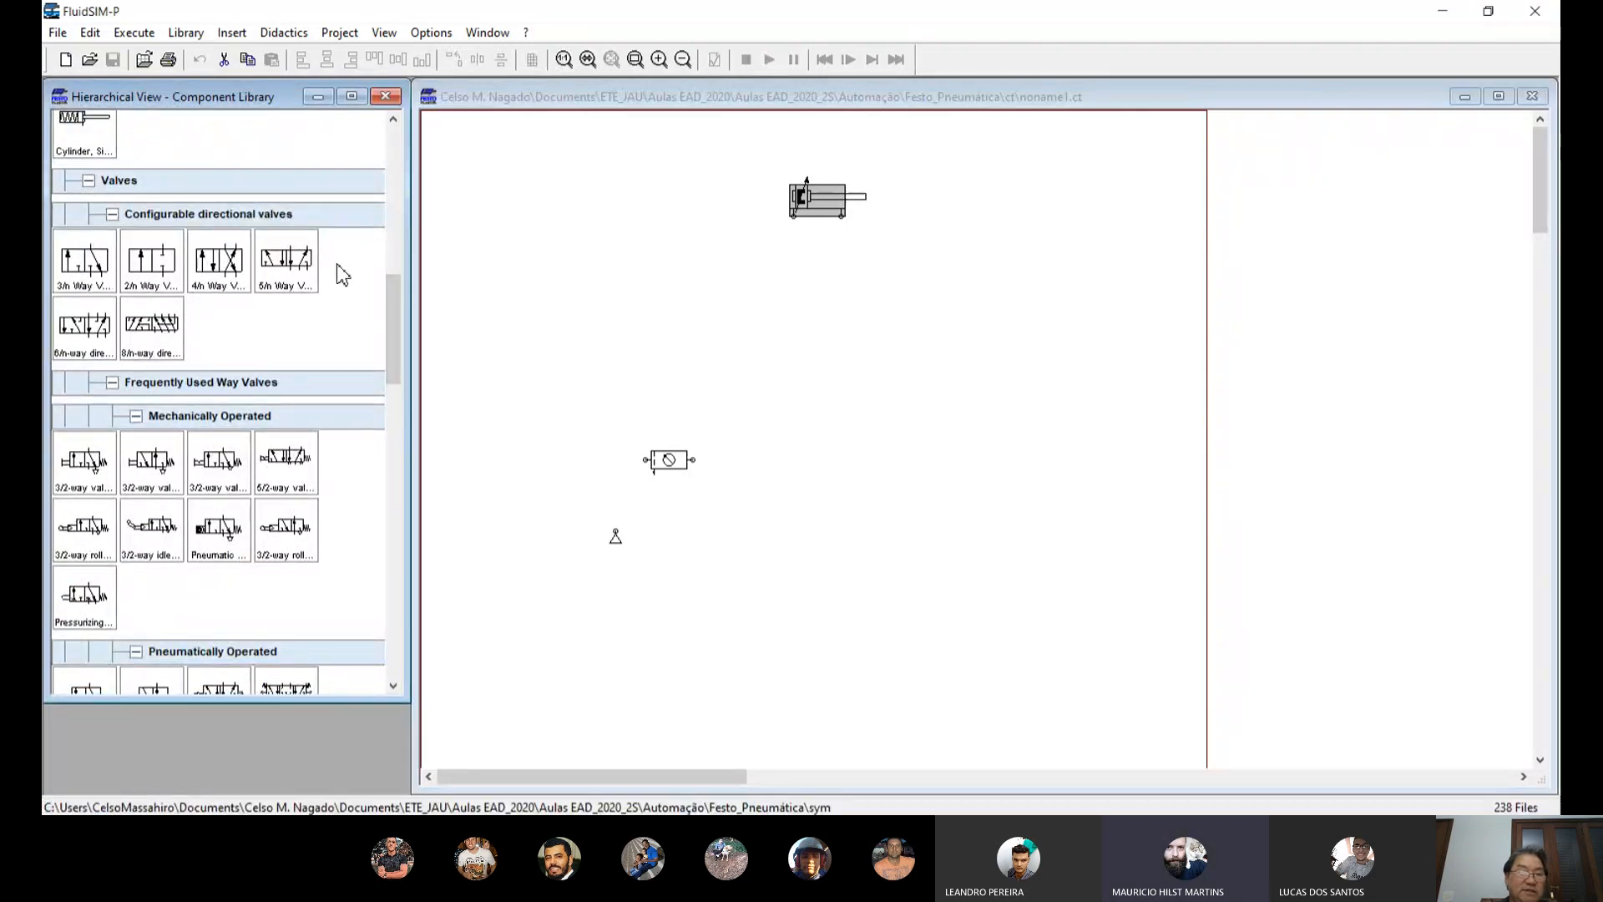
left_click_drag(284, 261, 816, 272)
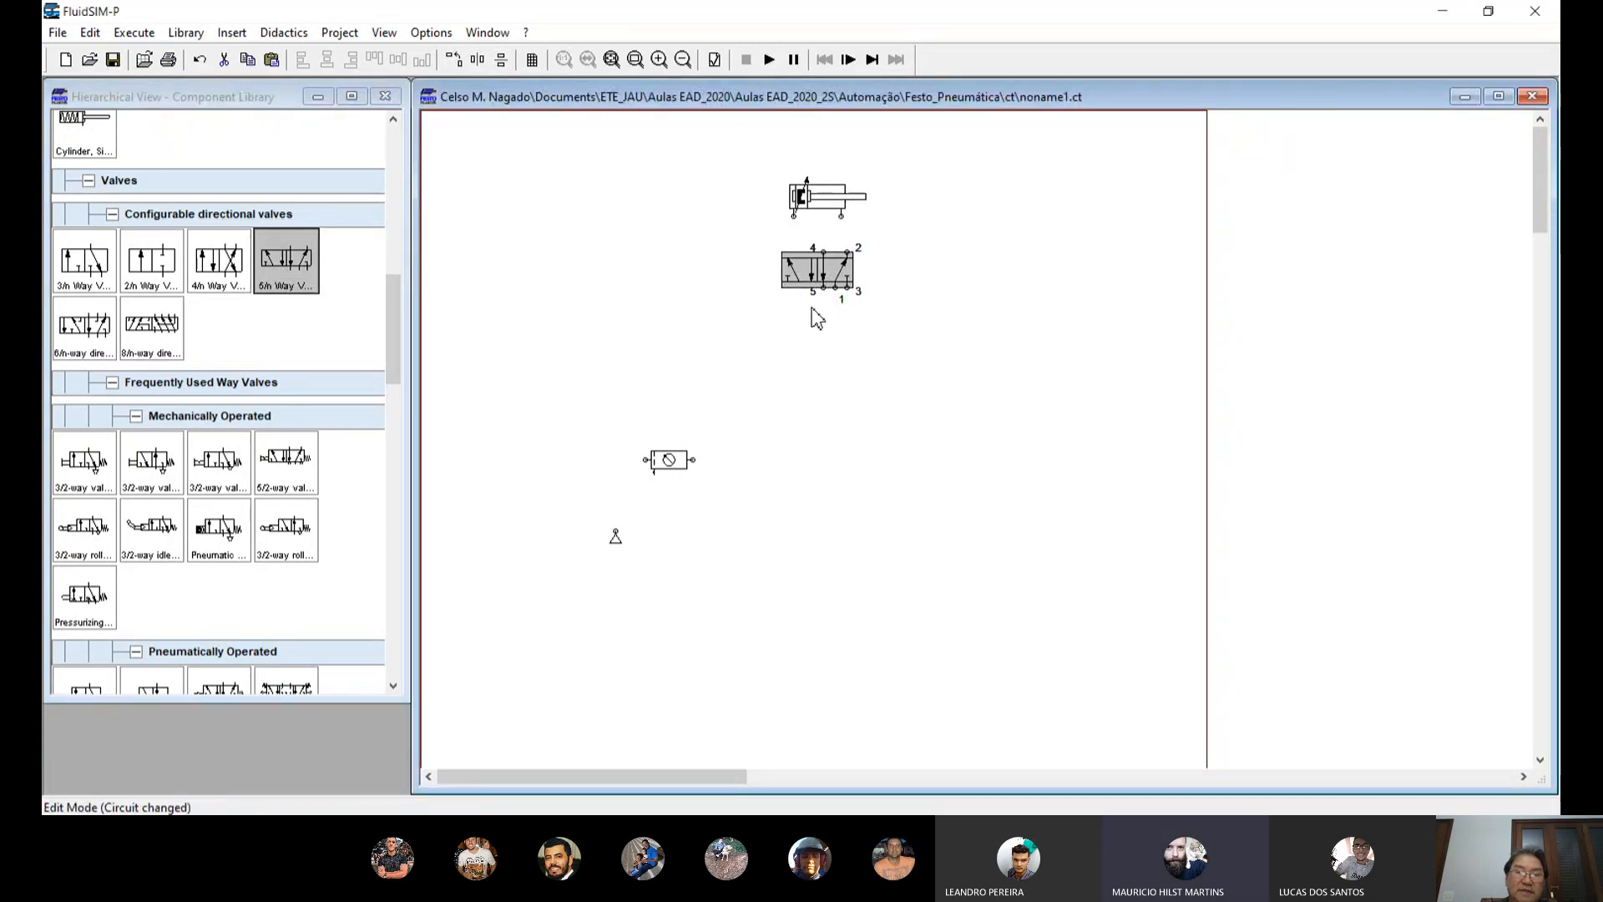
Step: Configure the 5/n way valve with pneumatic actuation on both the left and right sides
double_click(822, 278)
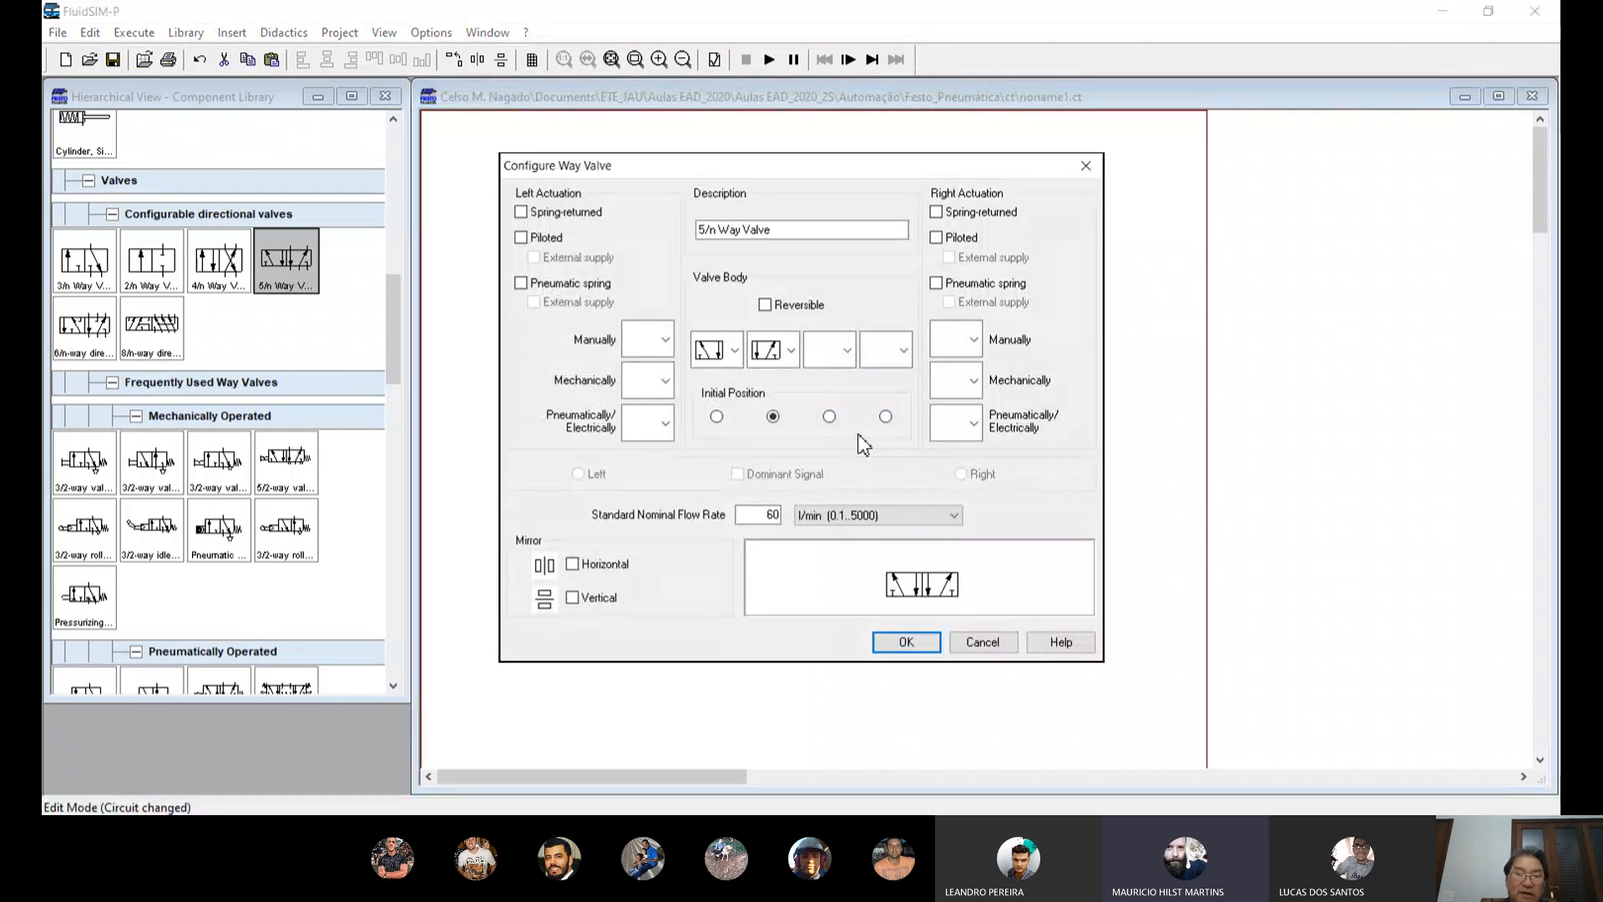
left_click(647, 386)
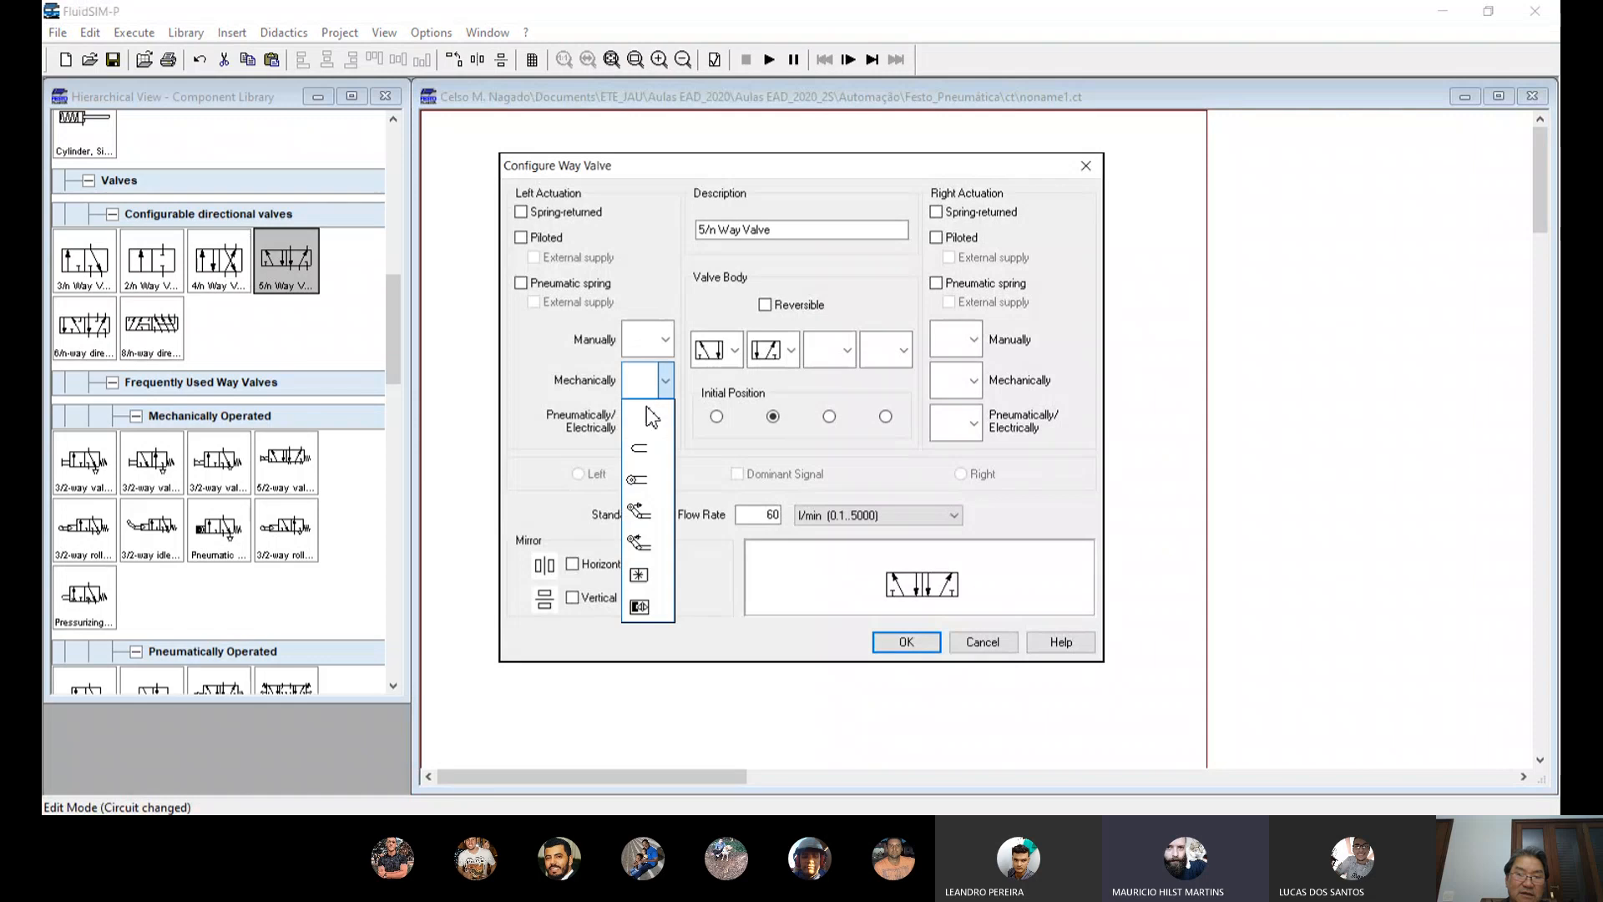
left_click(660, 415)
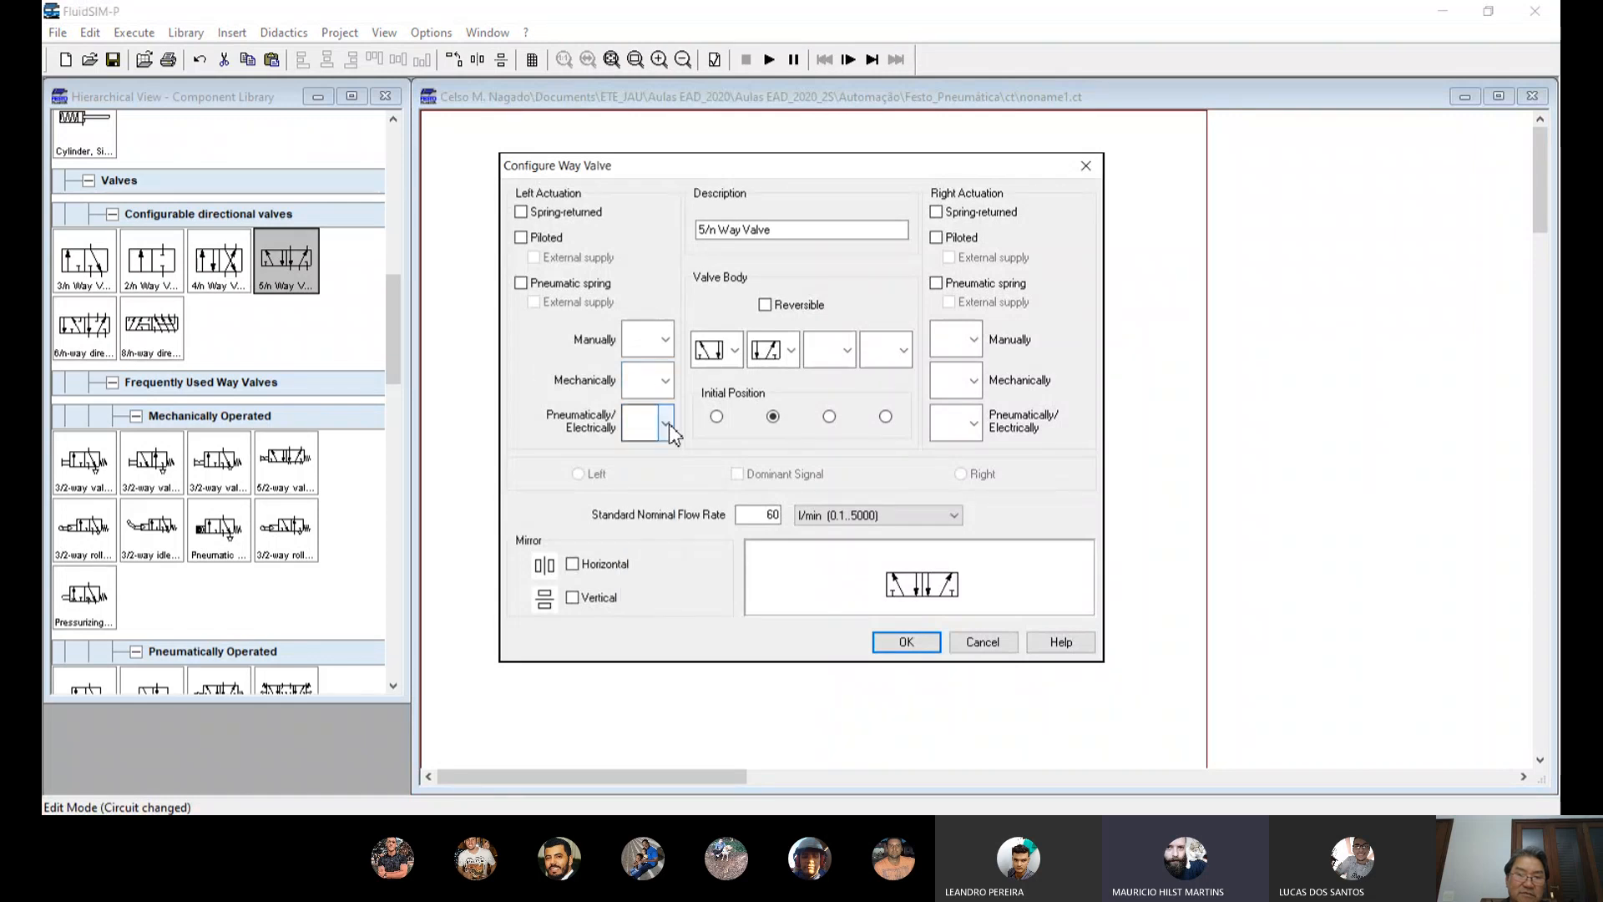
left_click(668, 426)
left_click(658, 522)
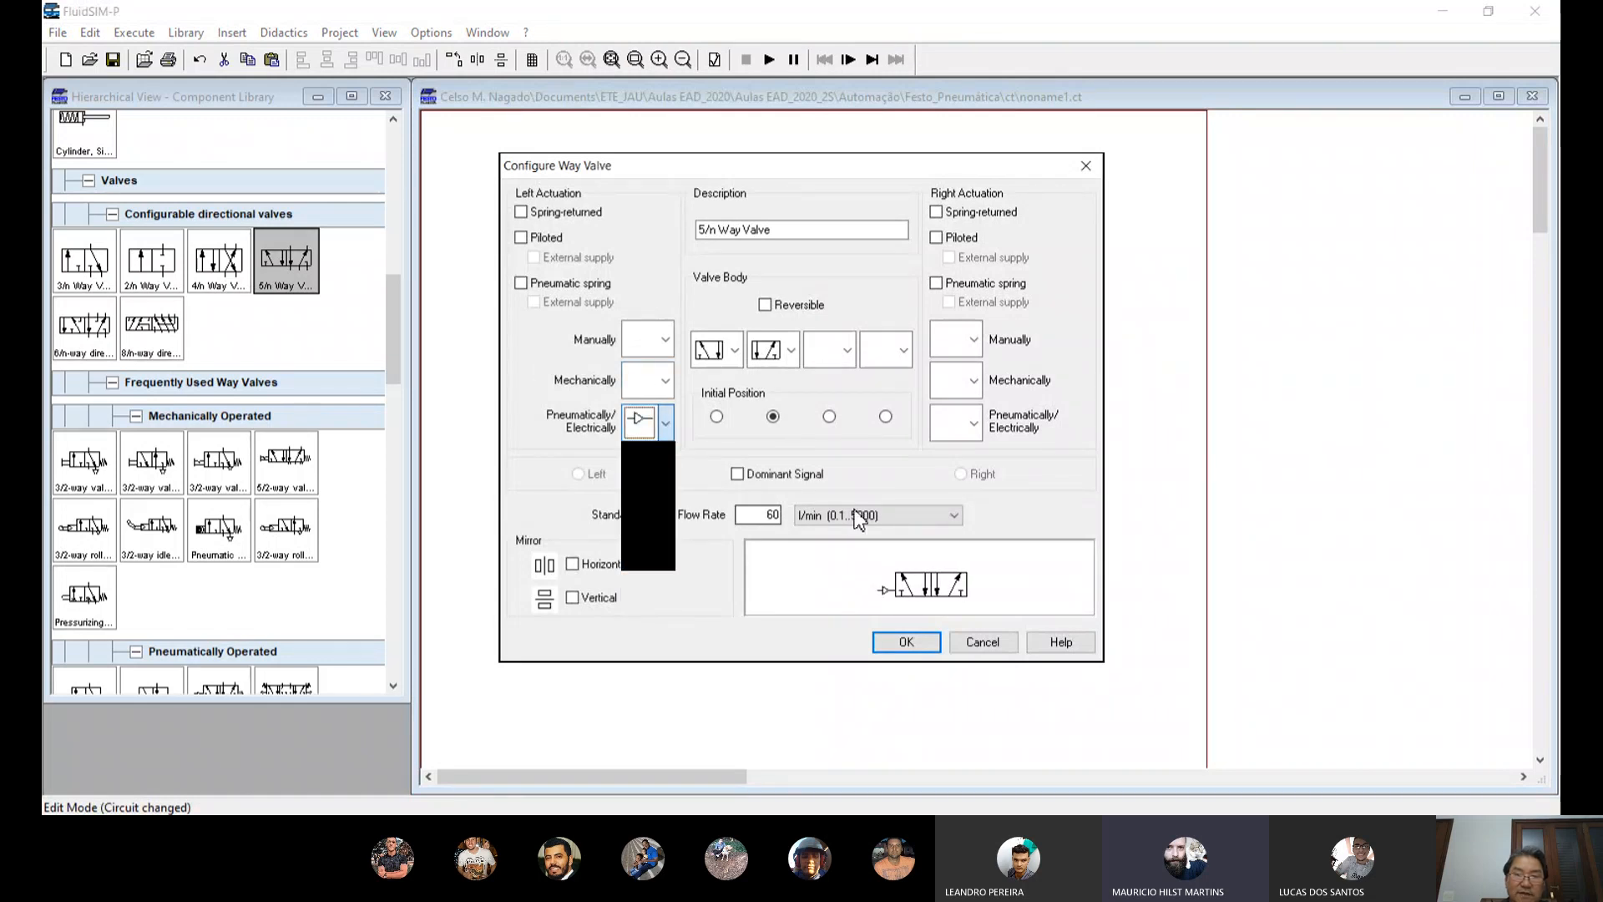
left_click(973, 424)
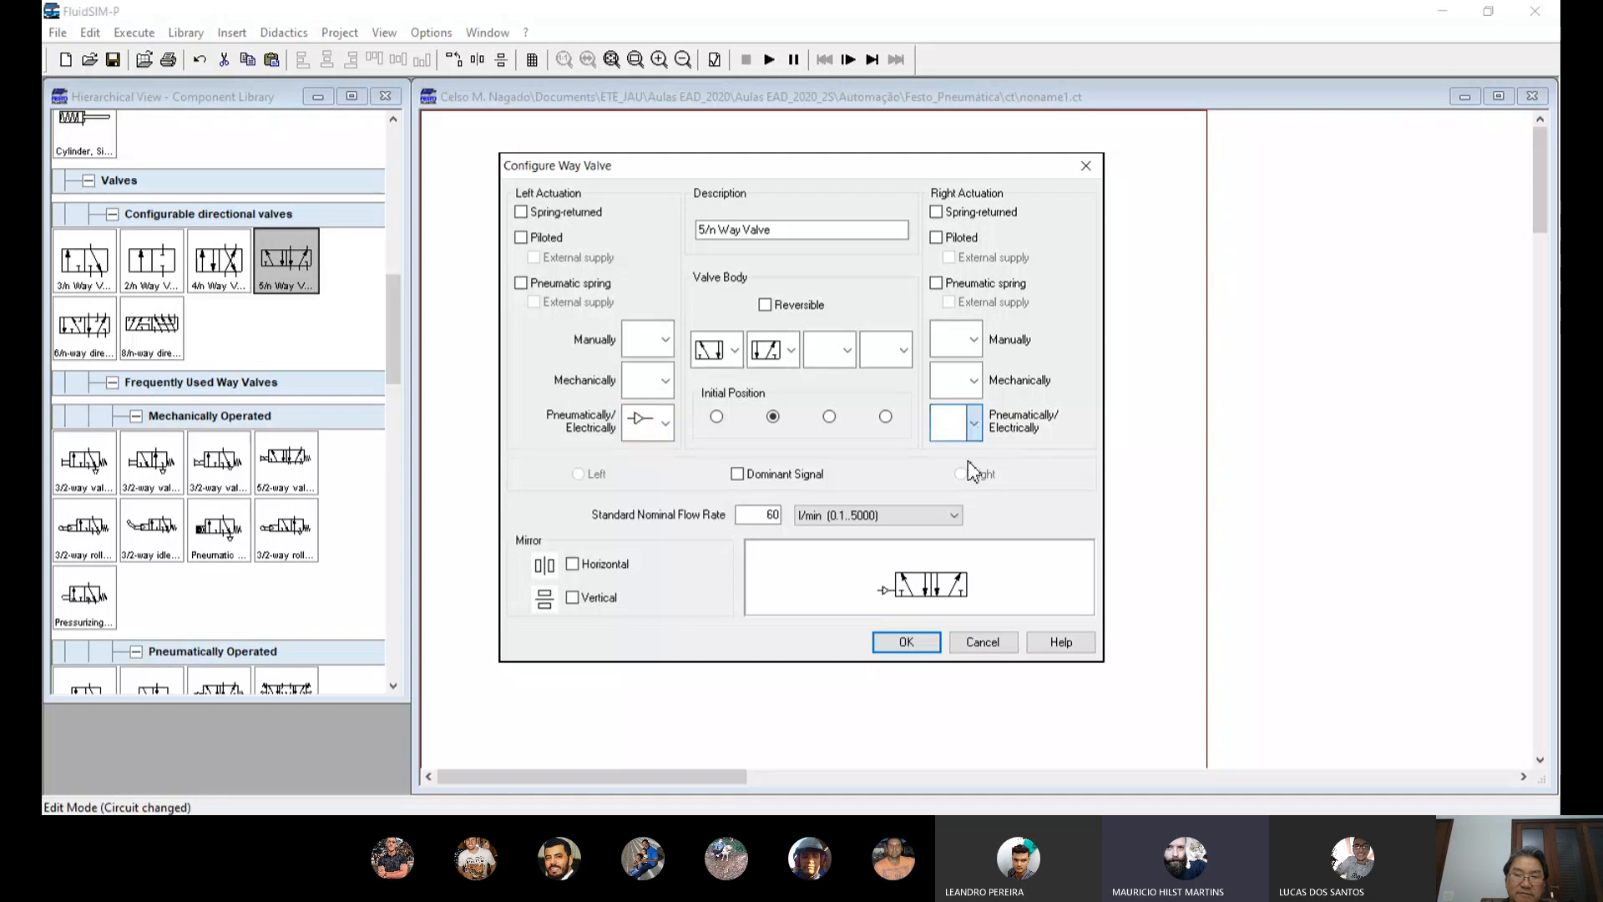
left_click(967, 523)
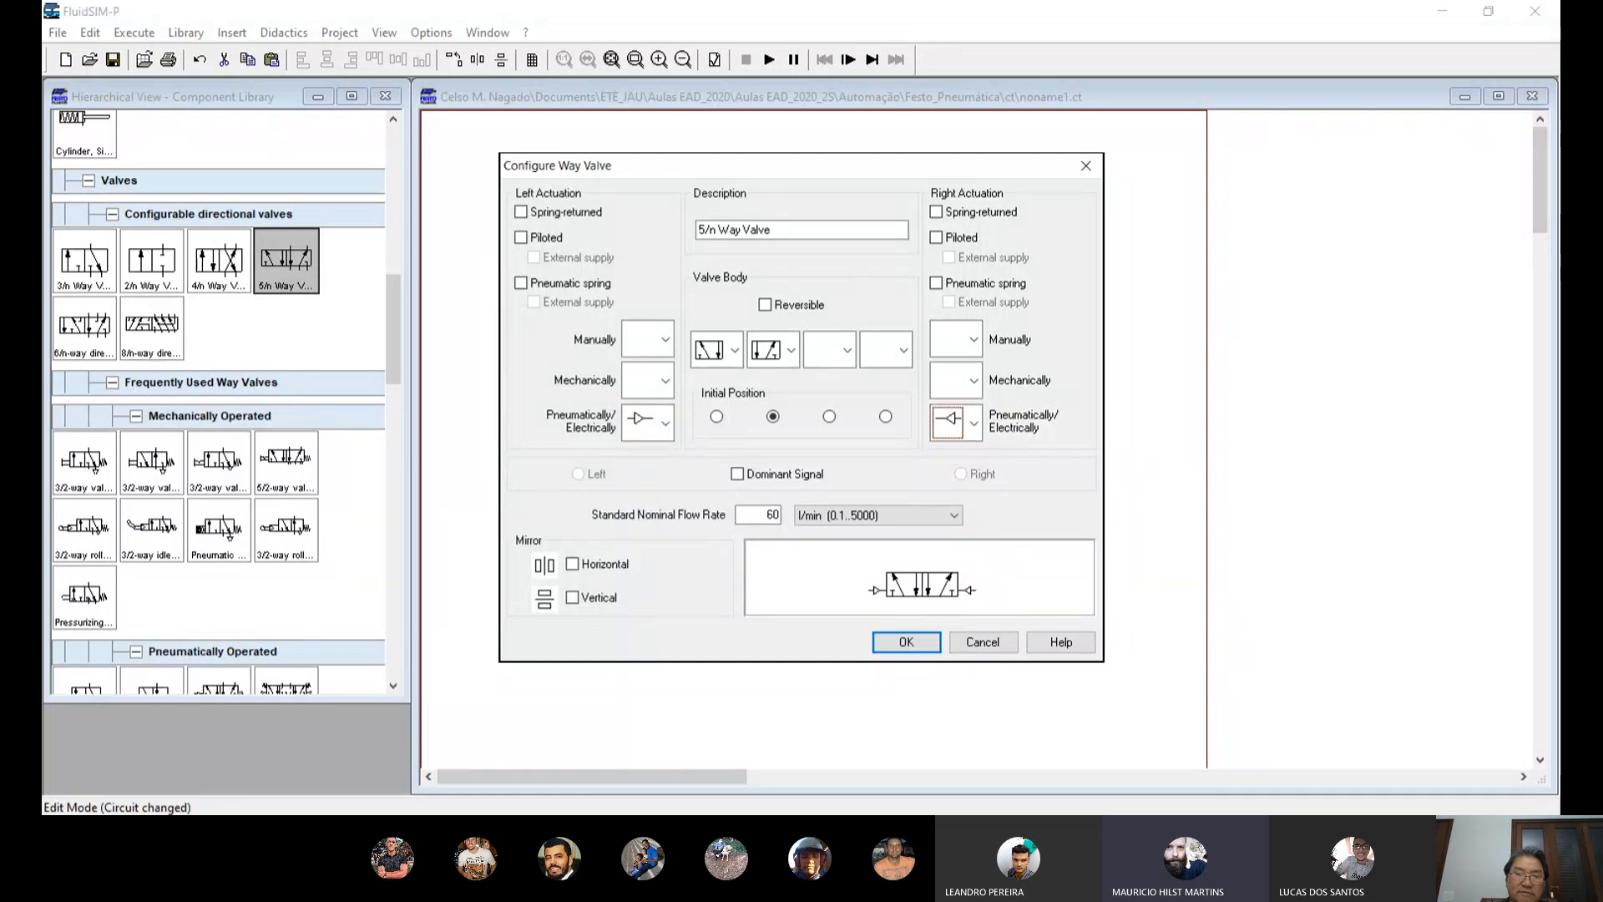
left_click(916, 643)
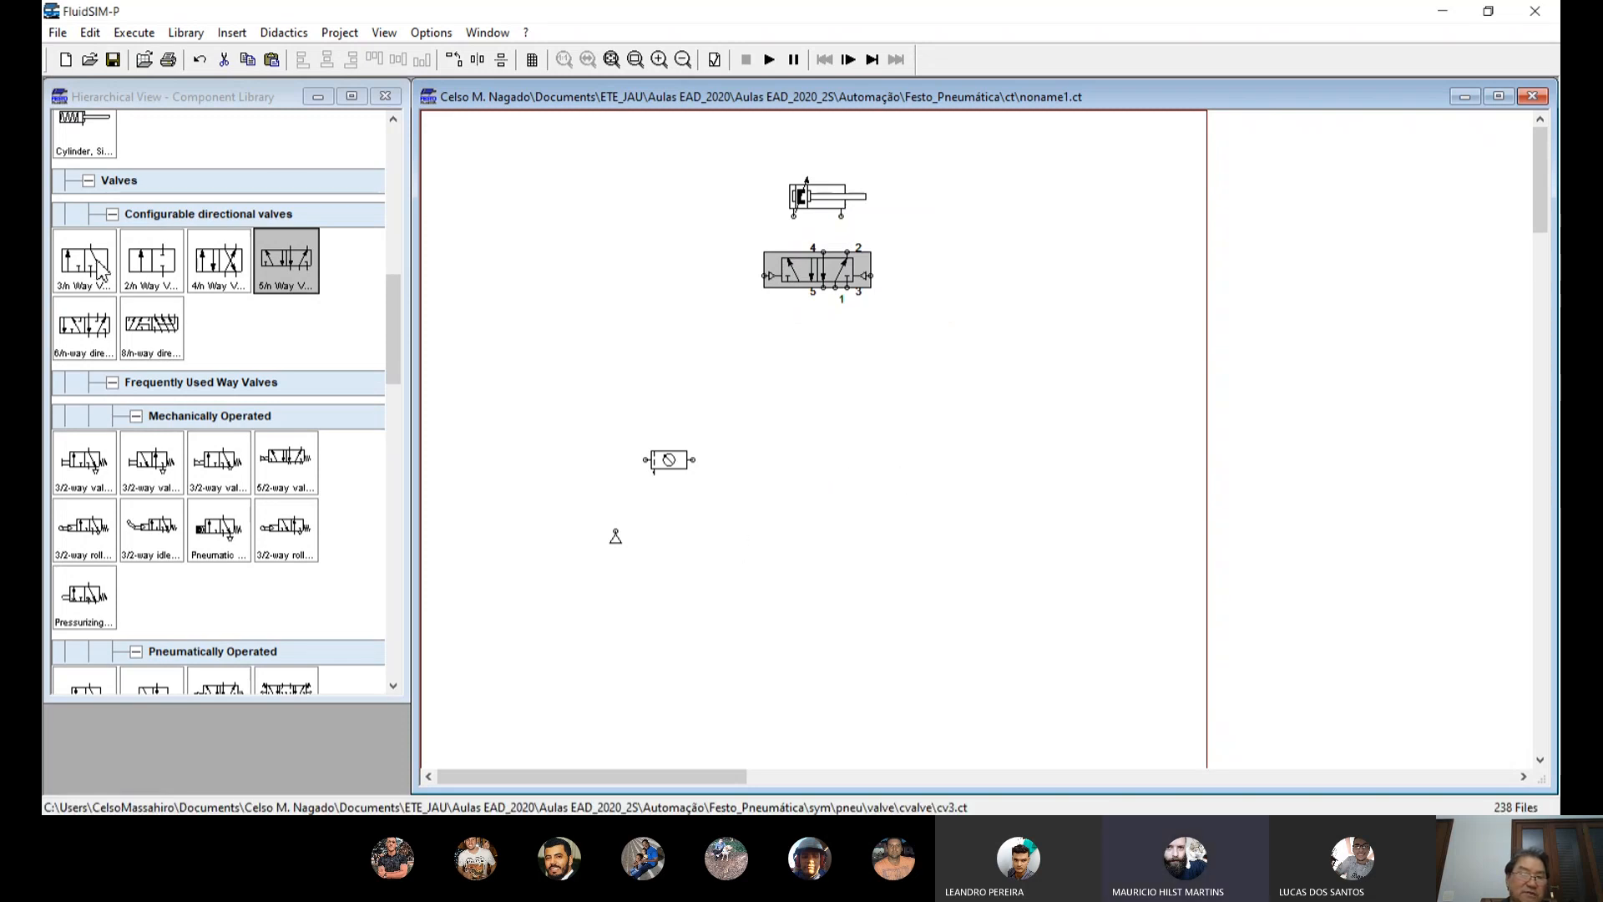
Step: Place a 3/n way valve below and left of the 5/n valve, with left push-button actuation and a right spring return
left_click_drag(85, 261, 678, 365)
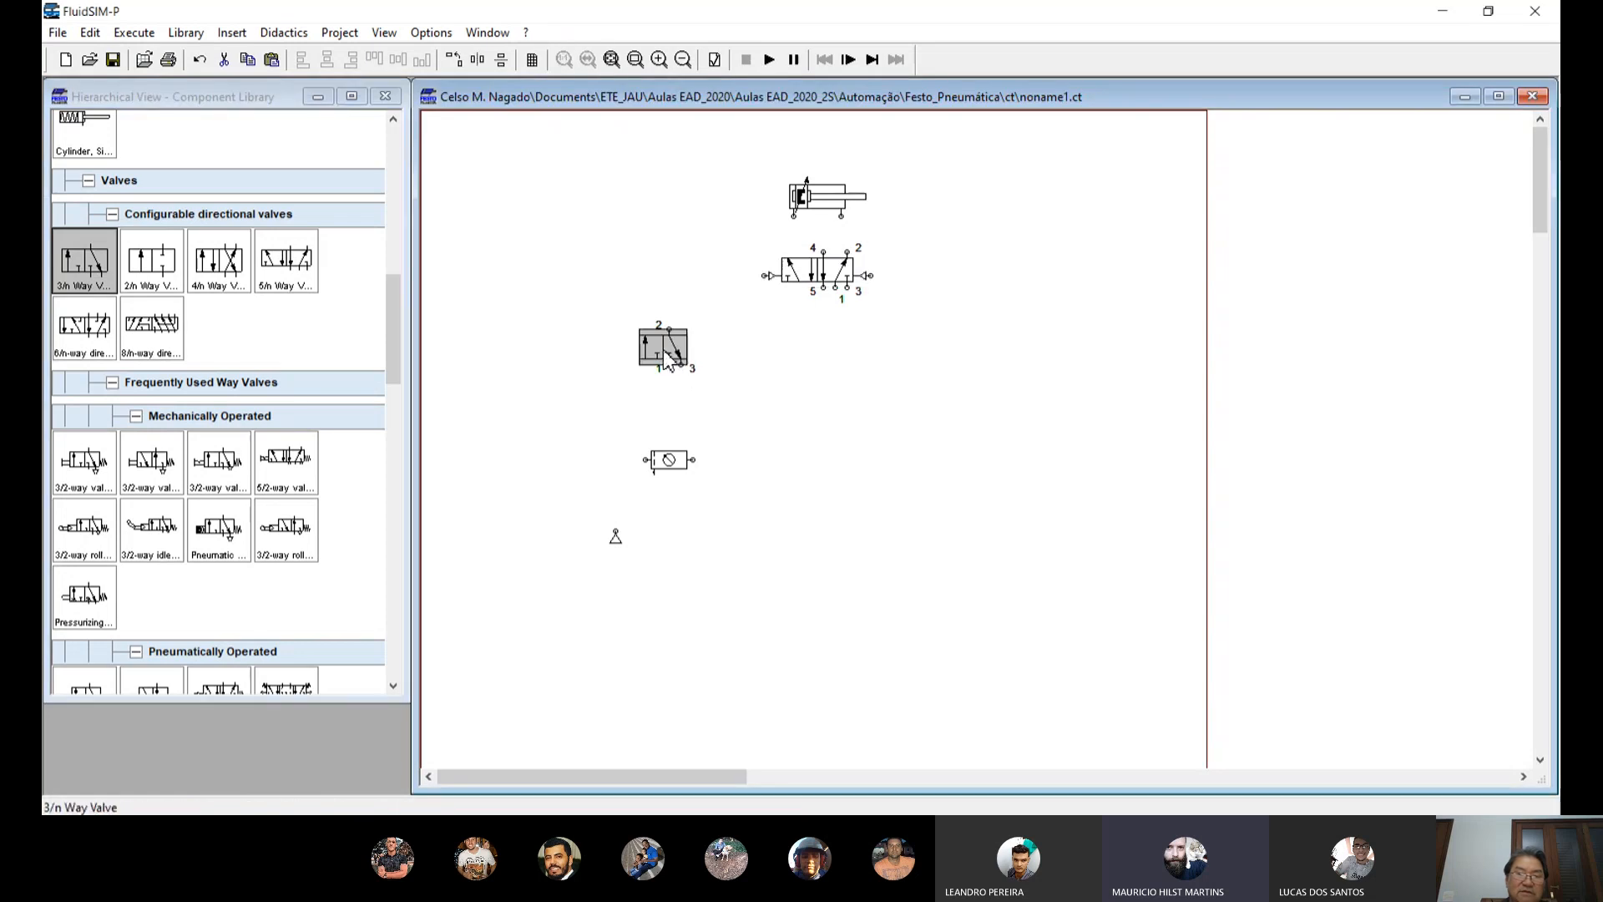
double_click(665, 358)
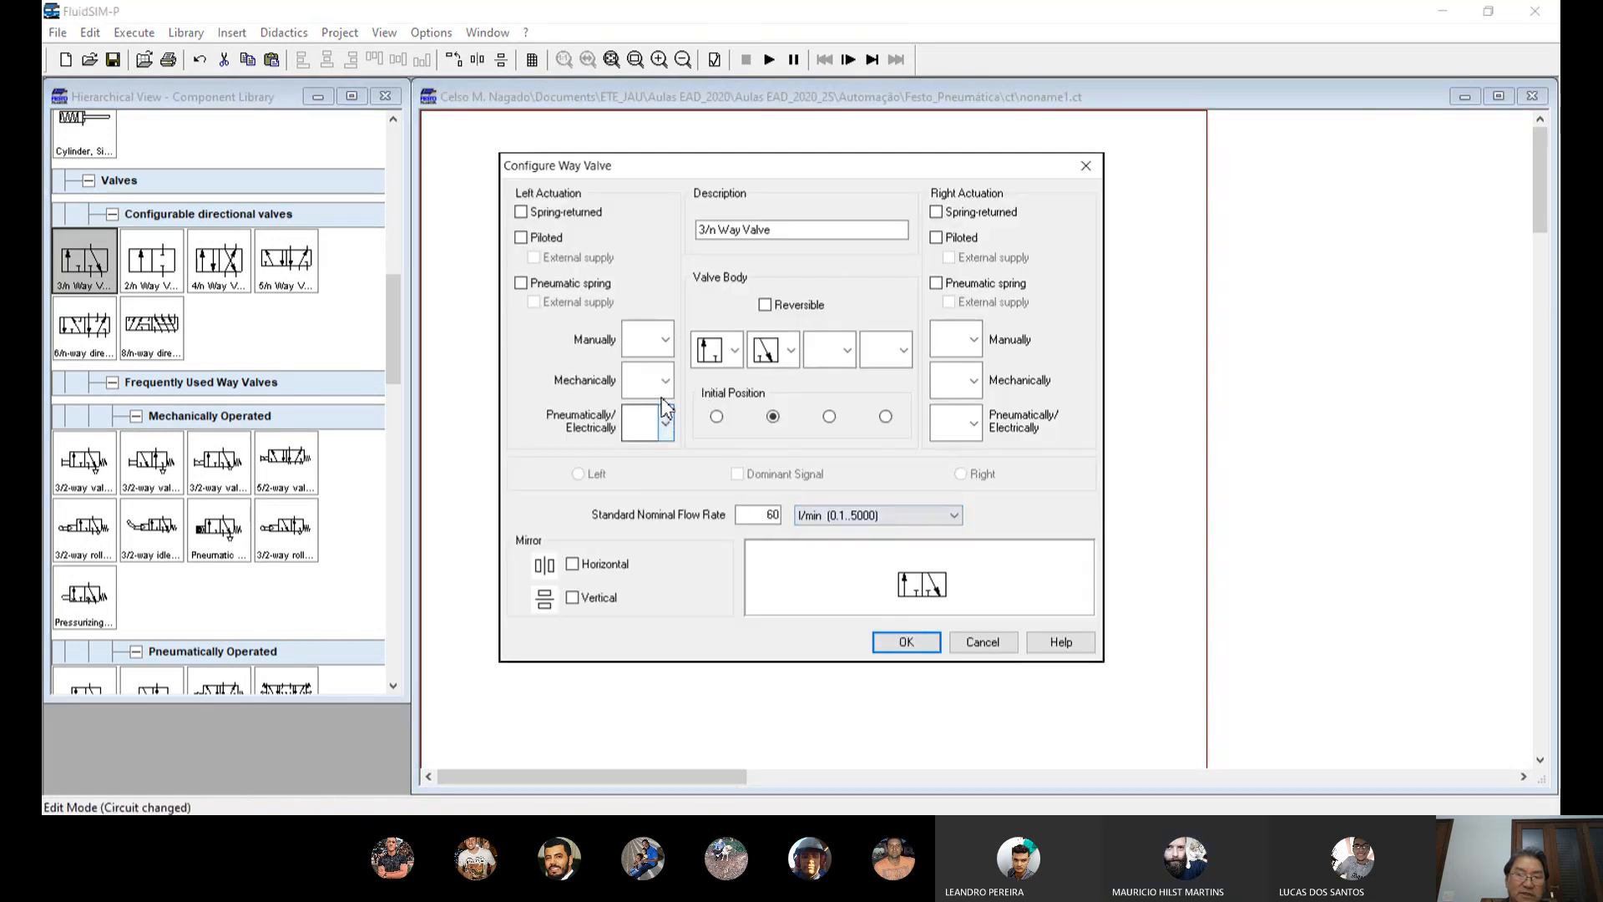
left_click(668, 338)
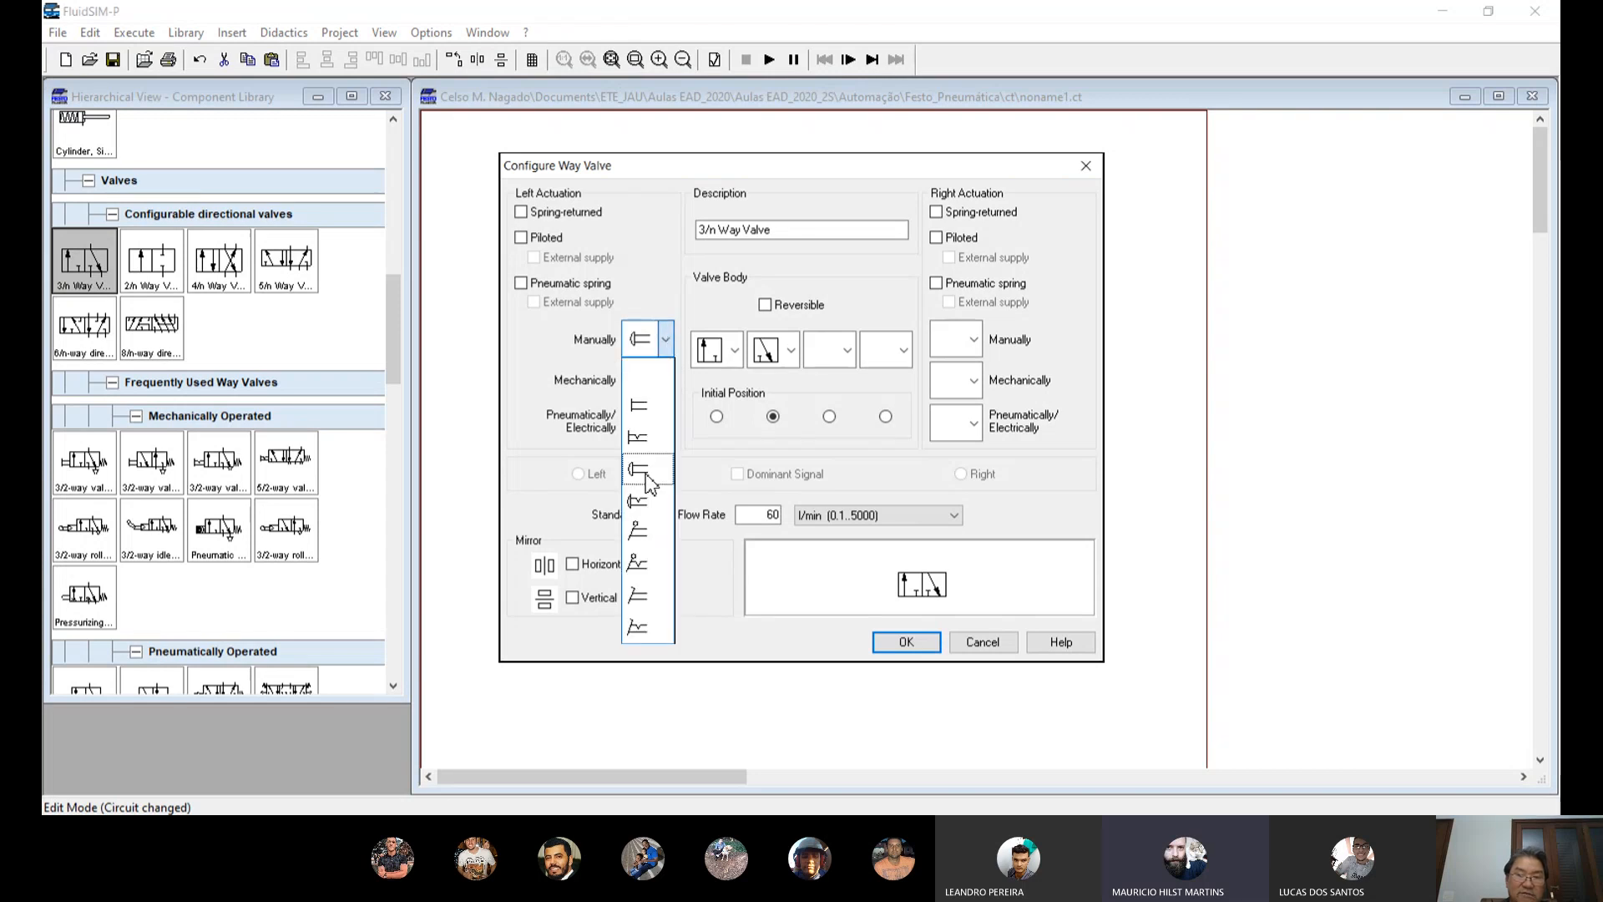
left_click(648, 475)
left_click(937, 213)
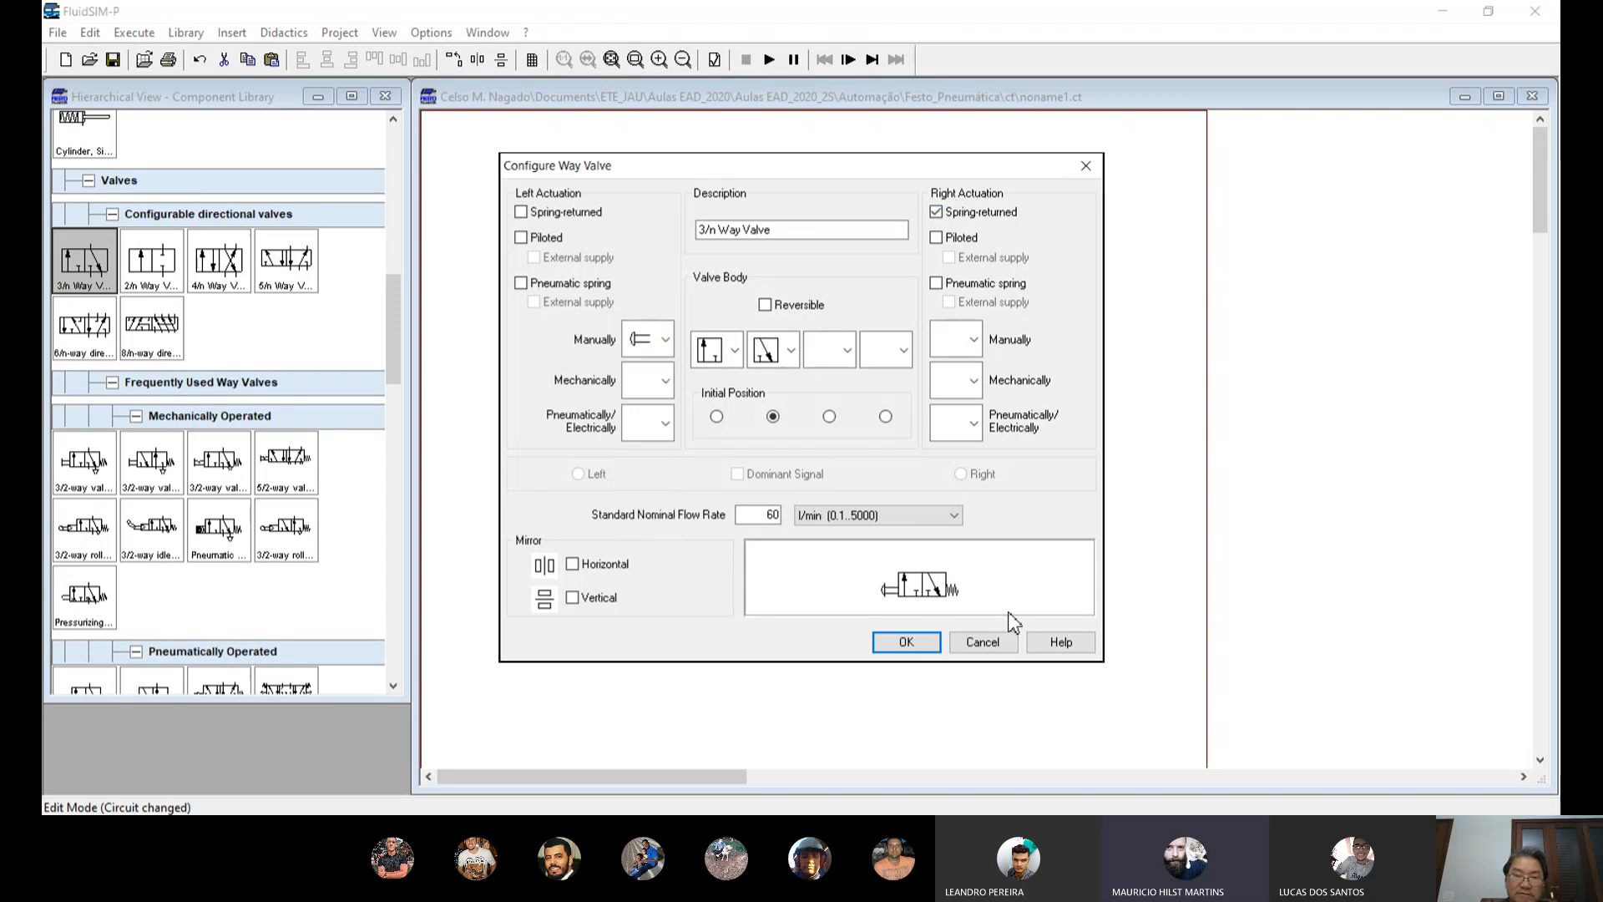
left_click(918, 647)
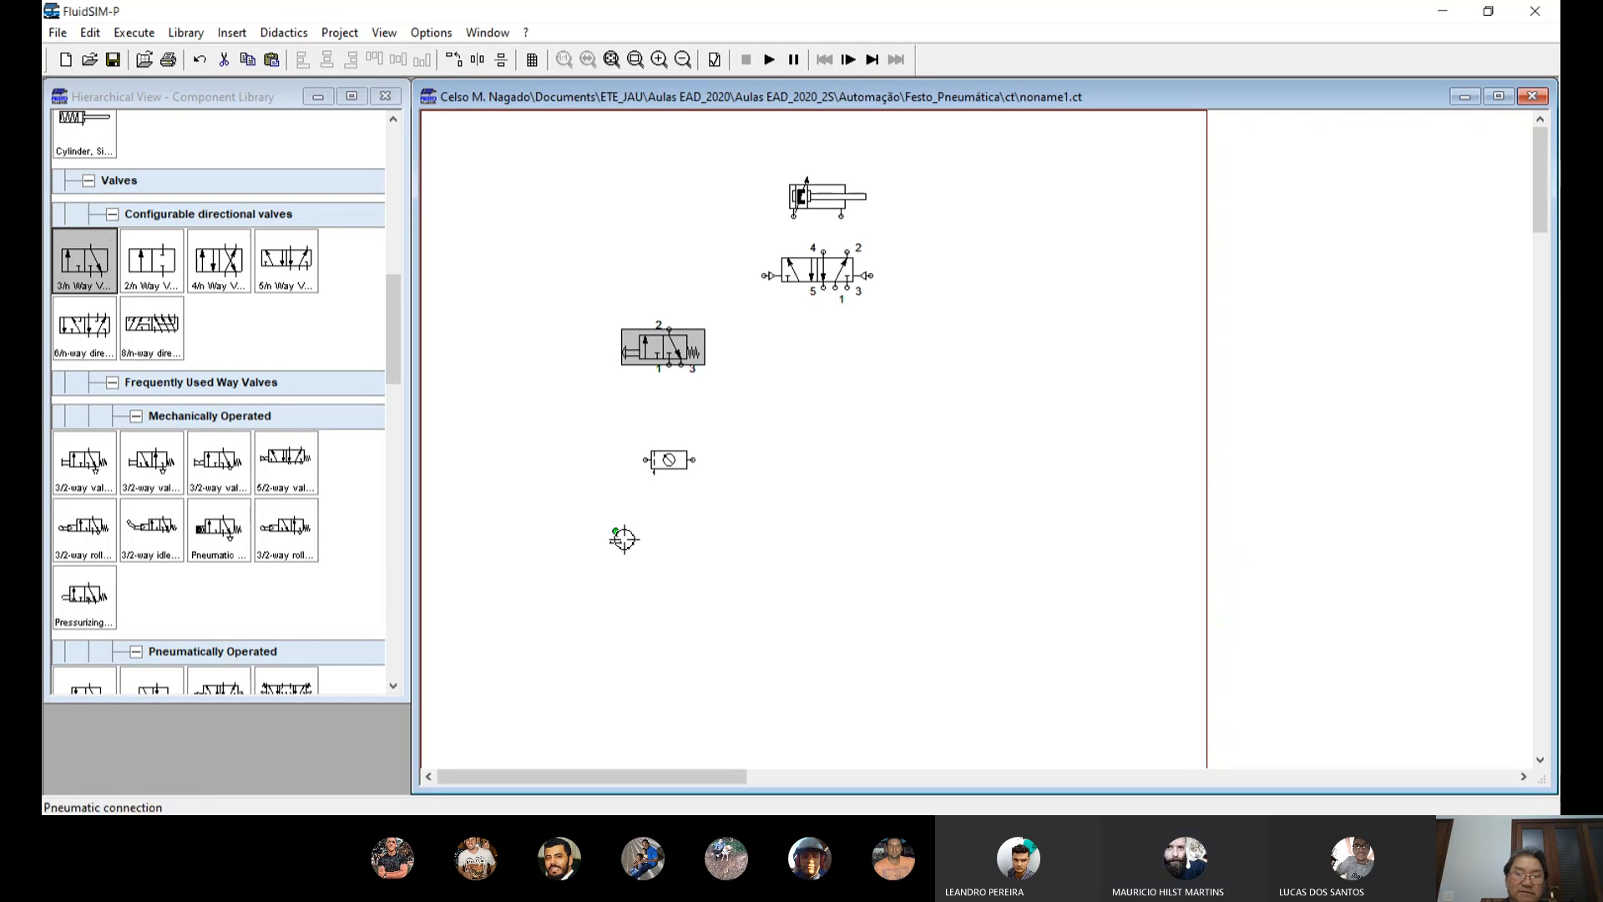
Step: Move the air supply and service unit down and left, and shift the push-button valve slightly lower
left_click_drag(617, 543, 515, 591)
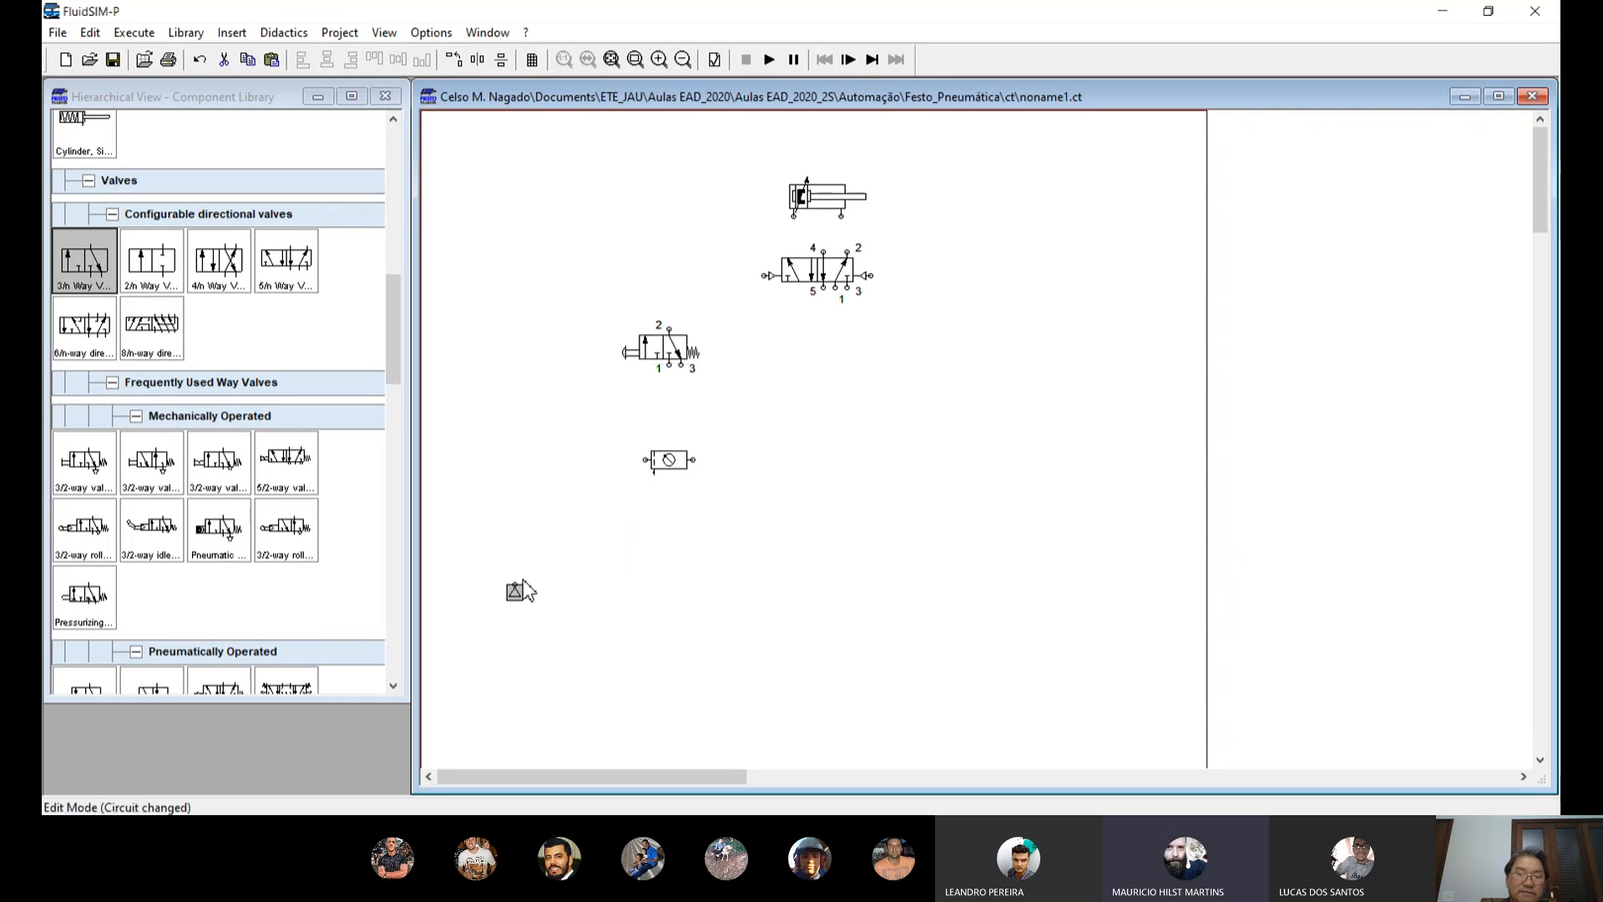
left_click_drag(668, 460, 568, 526)
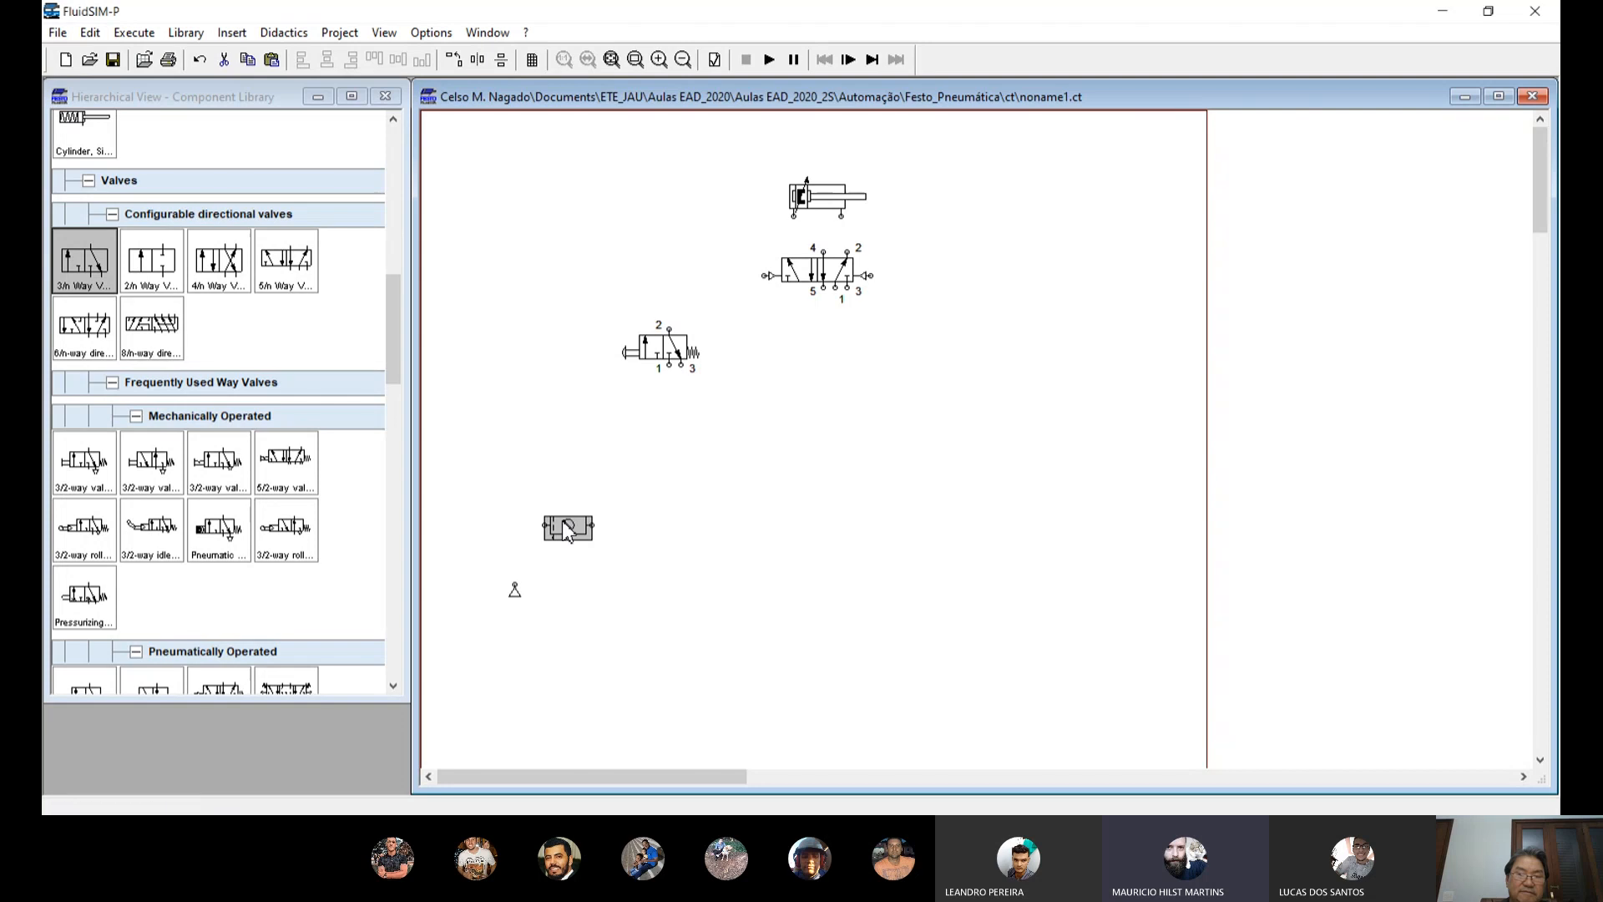
left_click_drag(665, 349, 670, 382)
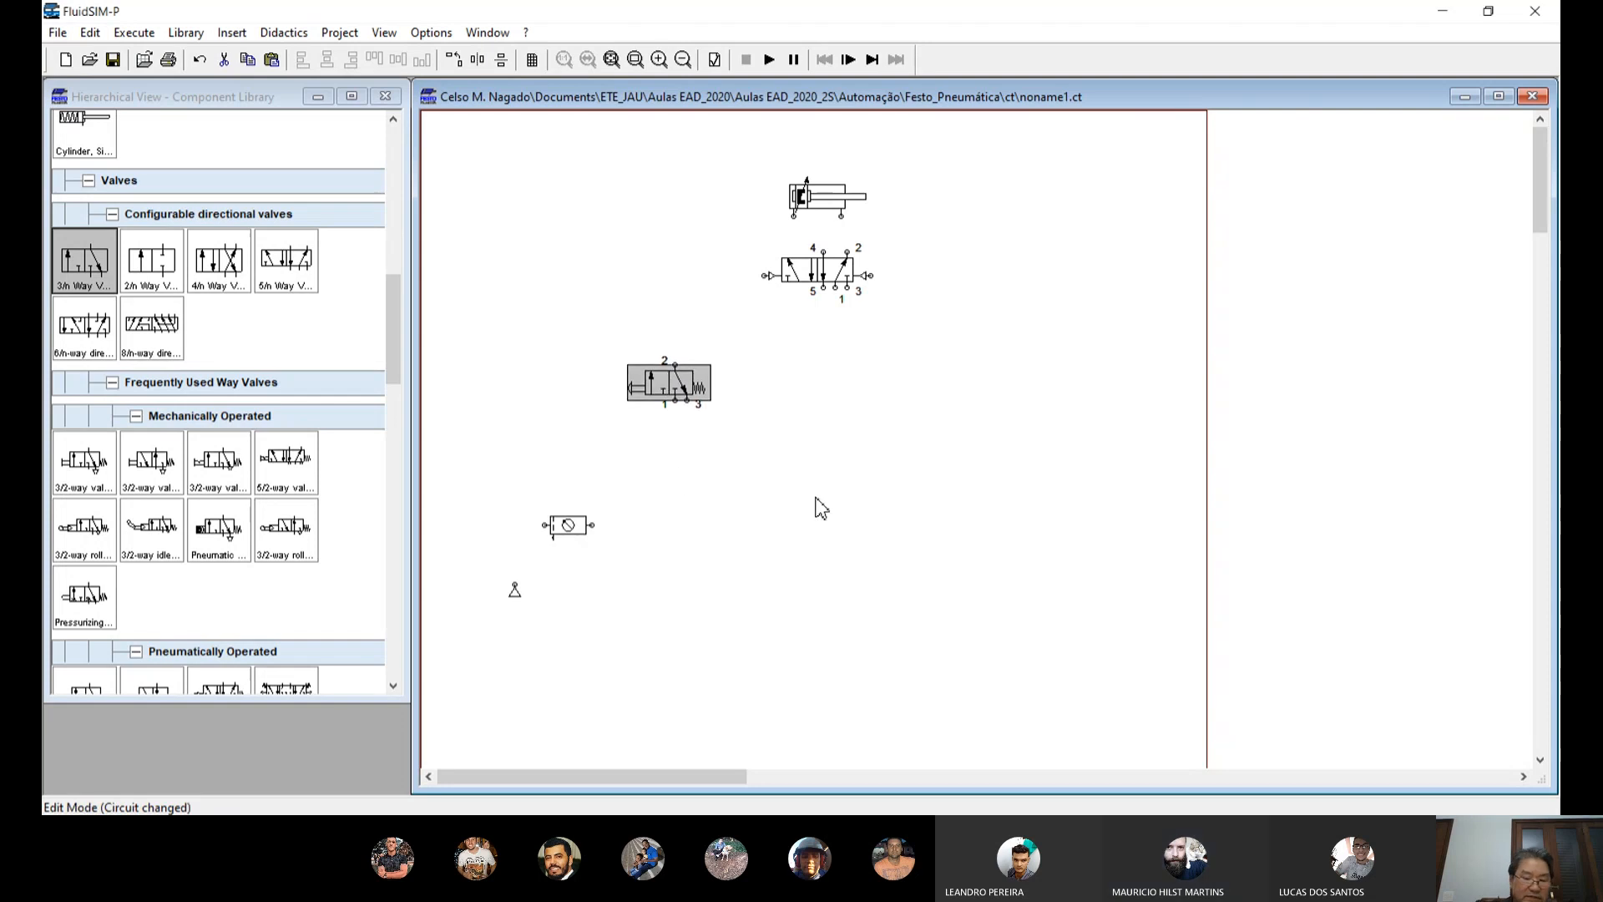
Step: Duplicate the push-button 3/n way valve and place the copy level with the original, right of the 5/n way valve
key("ctrl+v")
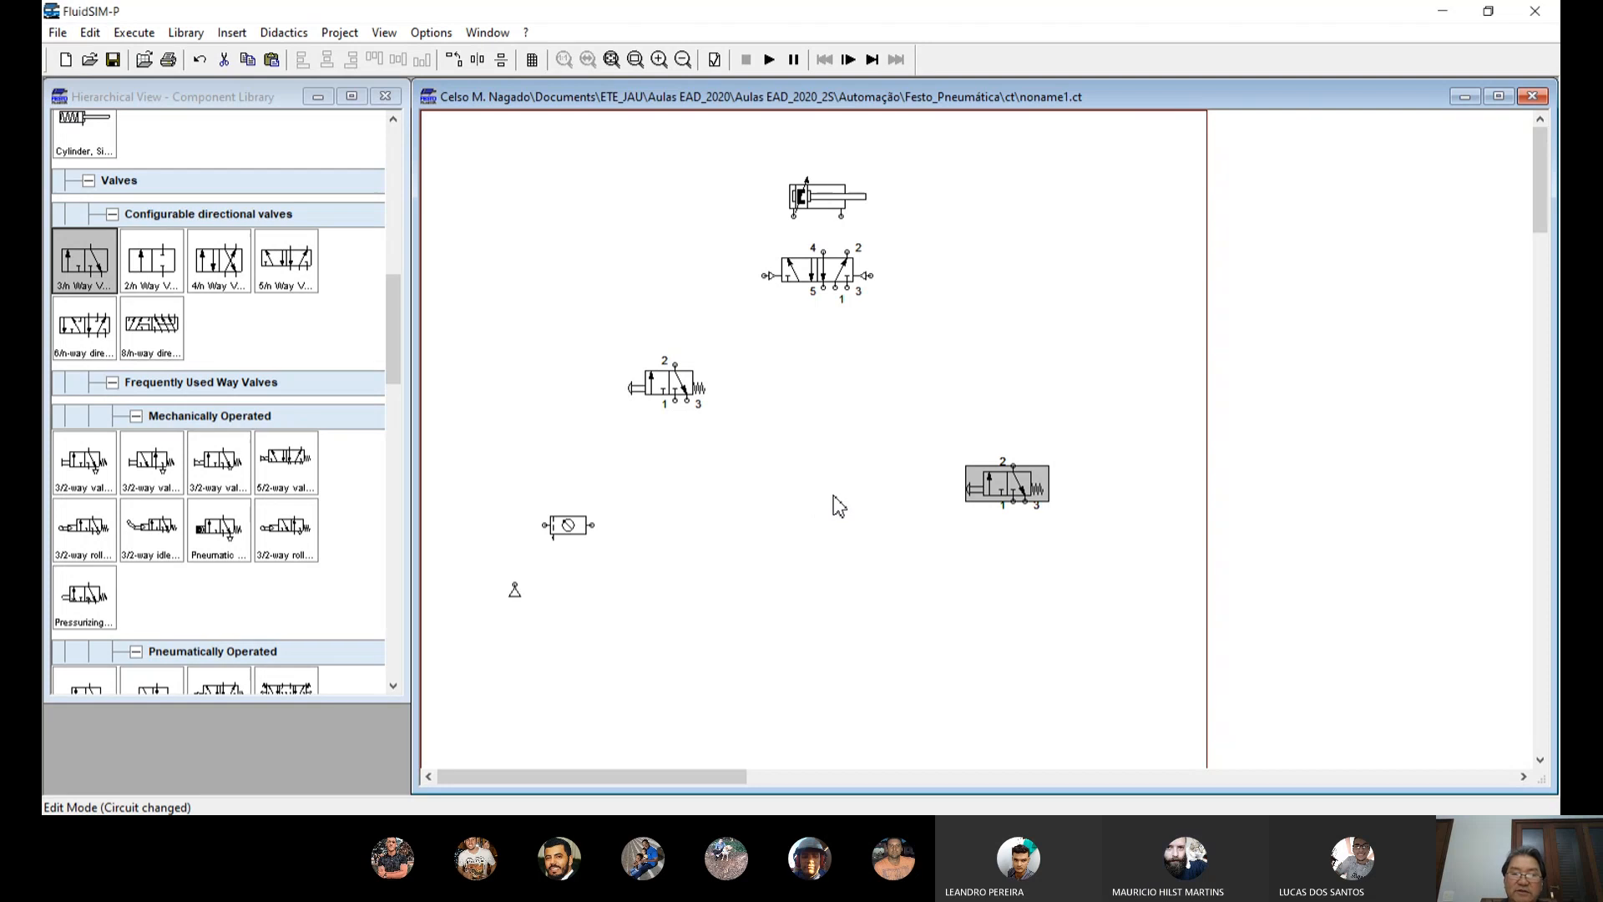
left_click_drag(993, 473, 957, 384)
left_click(938, 518)
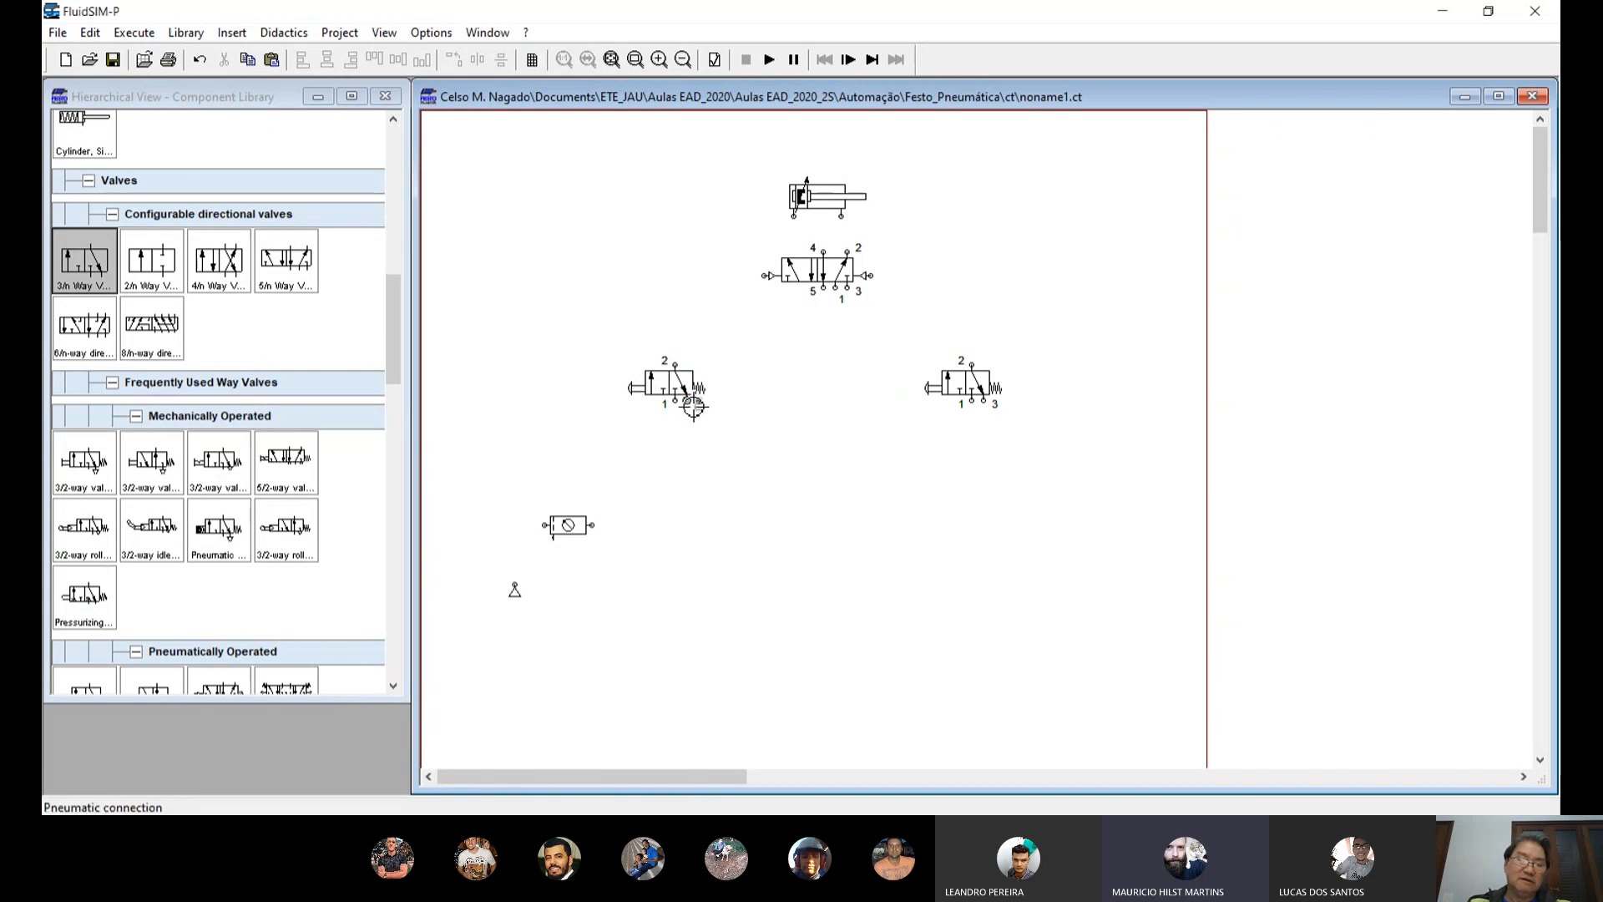
Step: Fit the stemmed-triangle exhaust terminator to port 3 of the left push-button valve and port 3 of the 5/n way valve
double_click(690, 408)
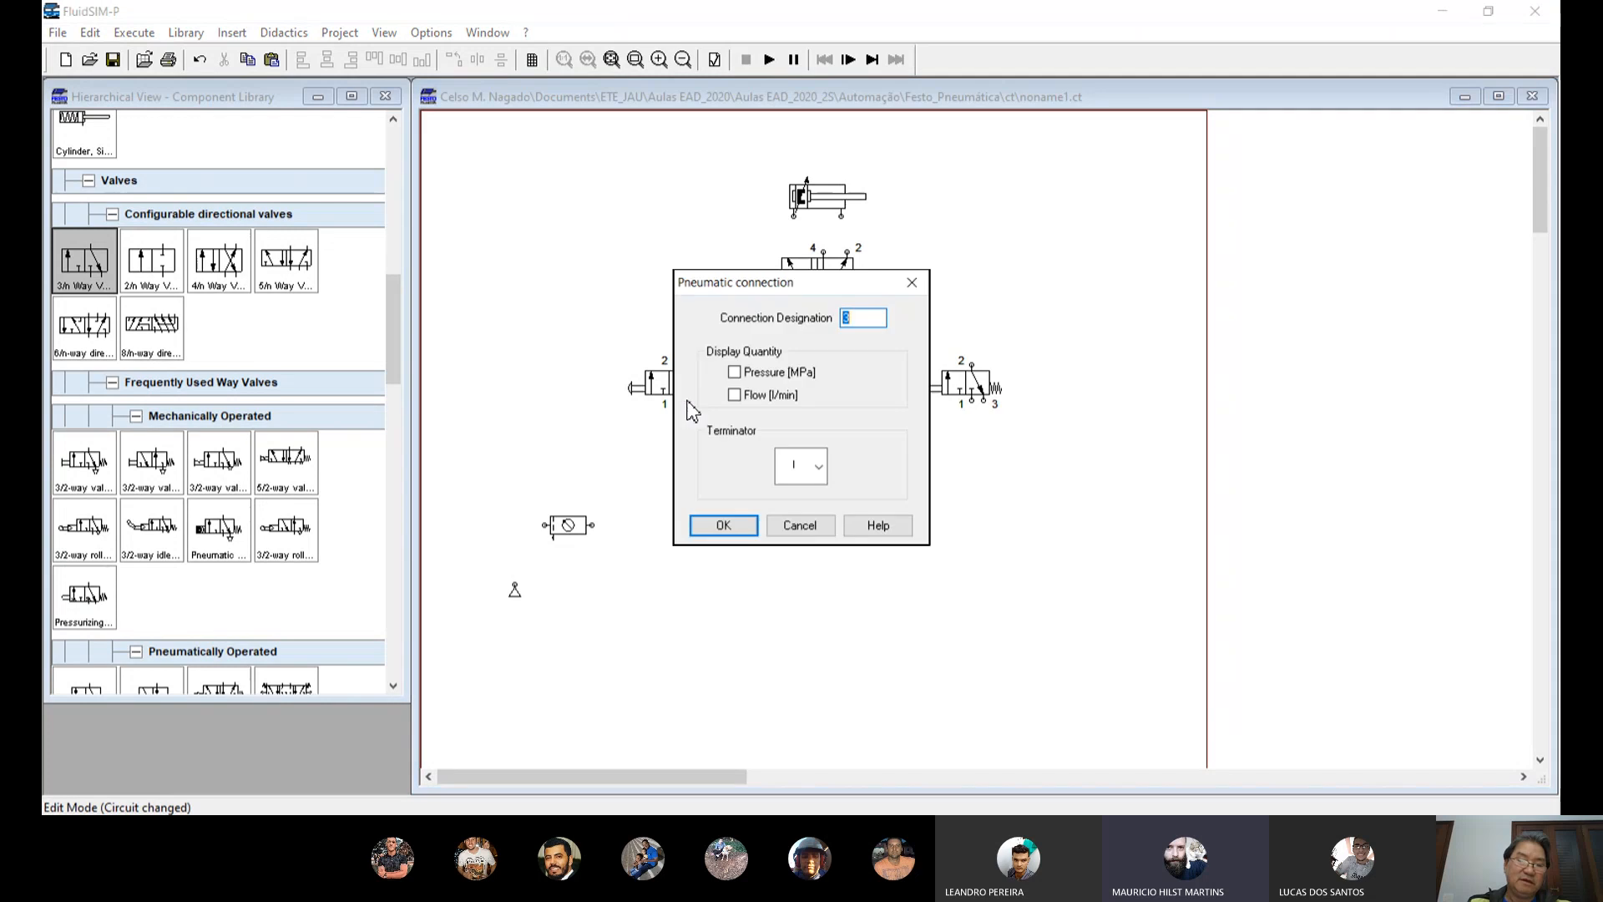
left_click(823, 471)
left_click(807, 603)
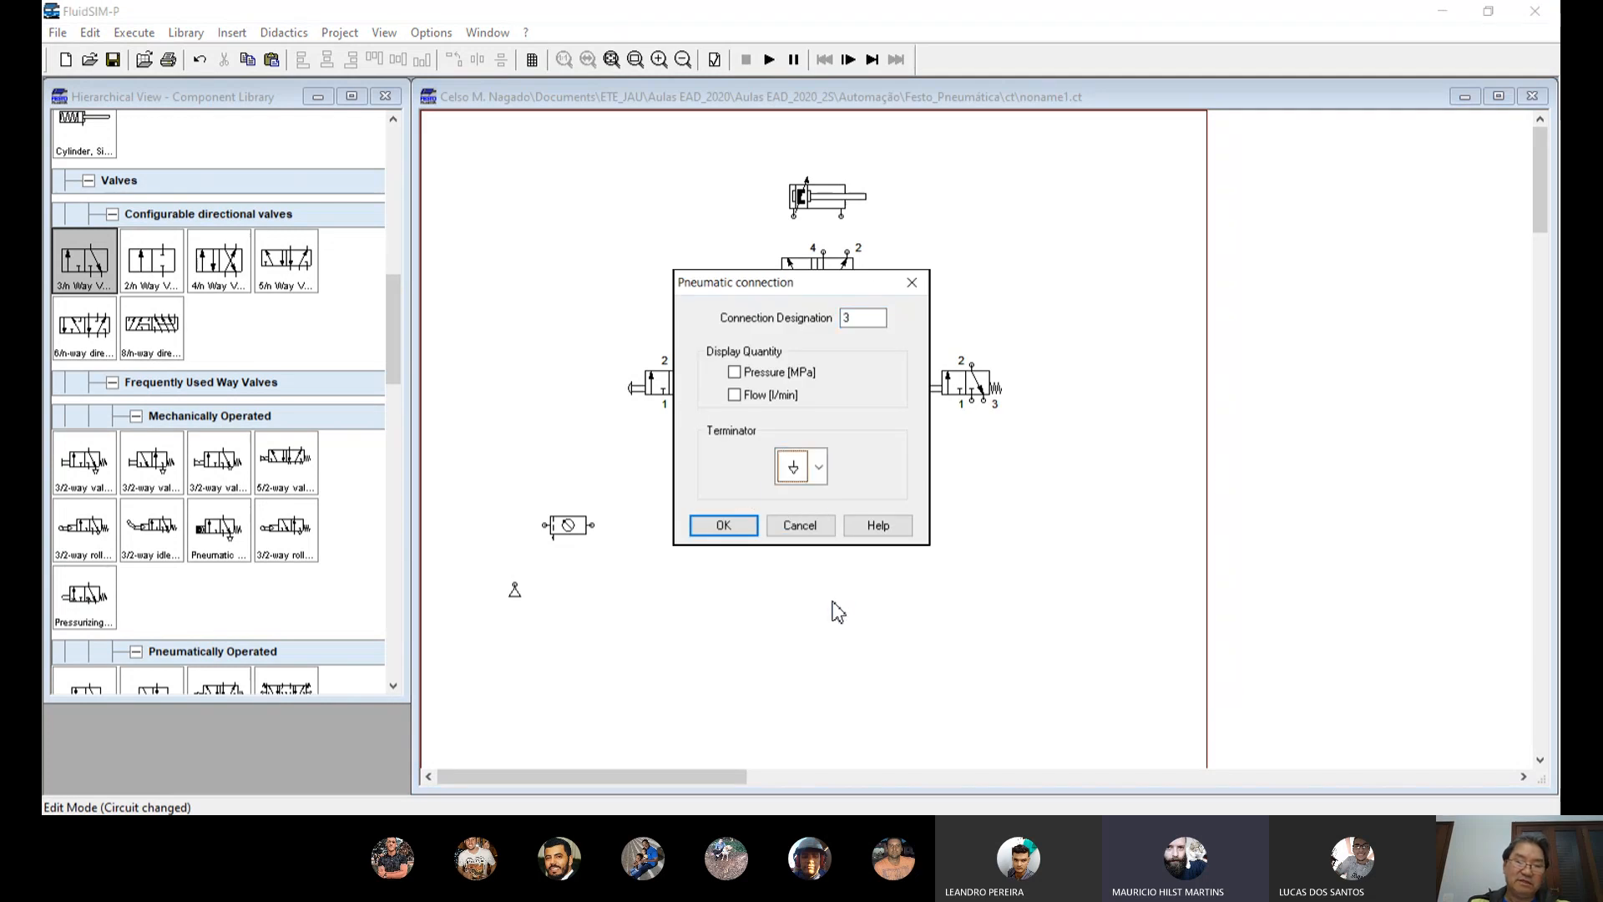
left_click(725, 527)
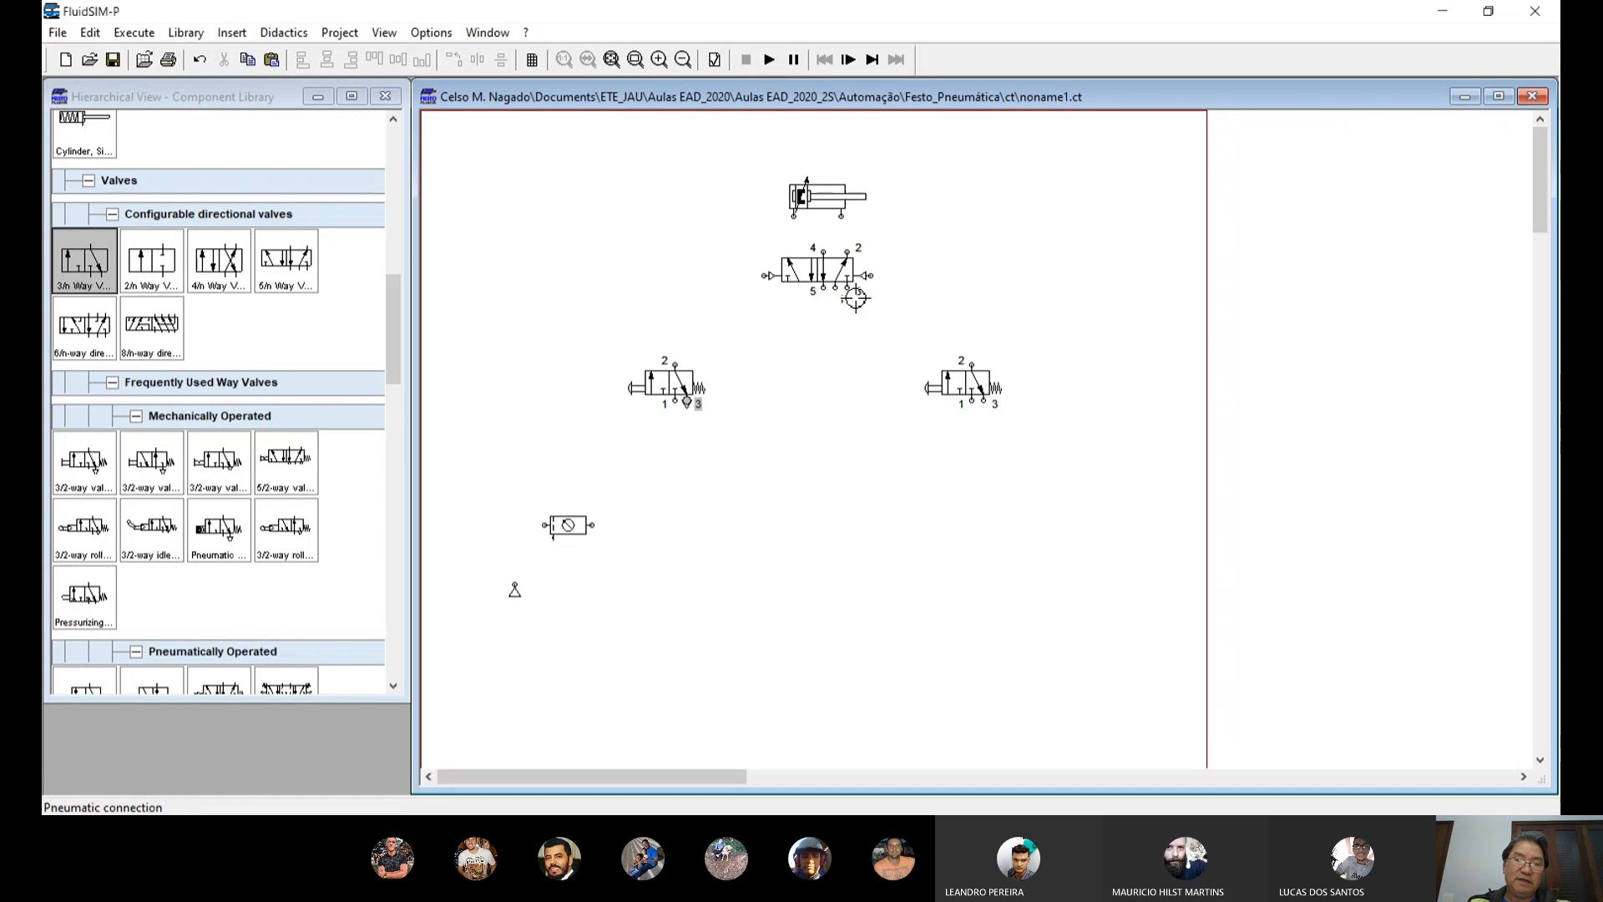
double_click(848, 289)
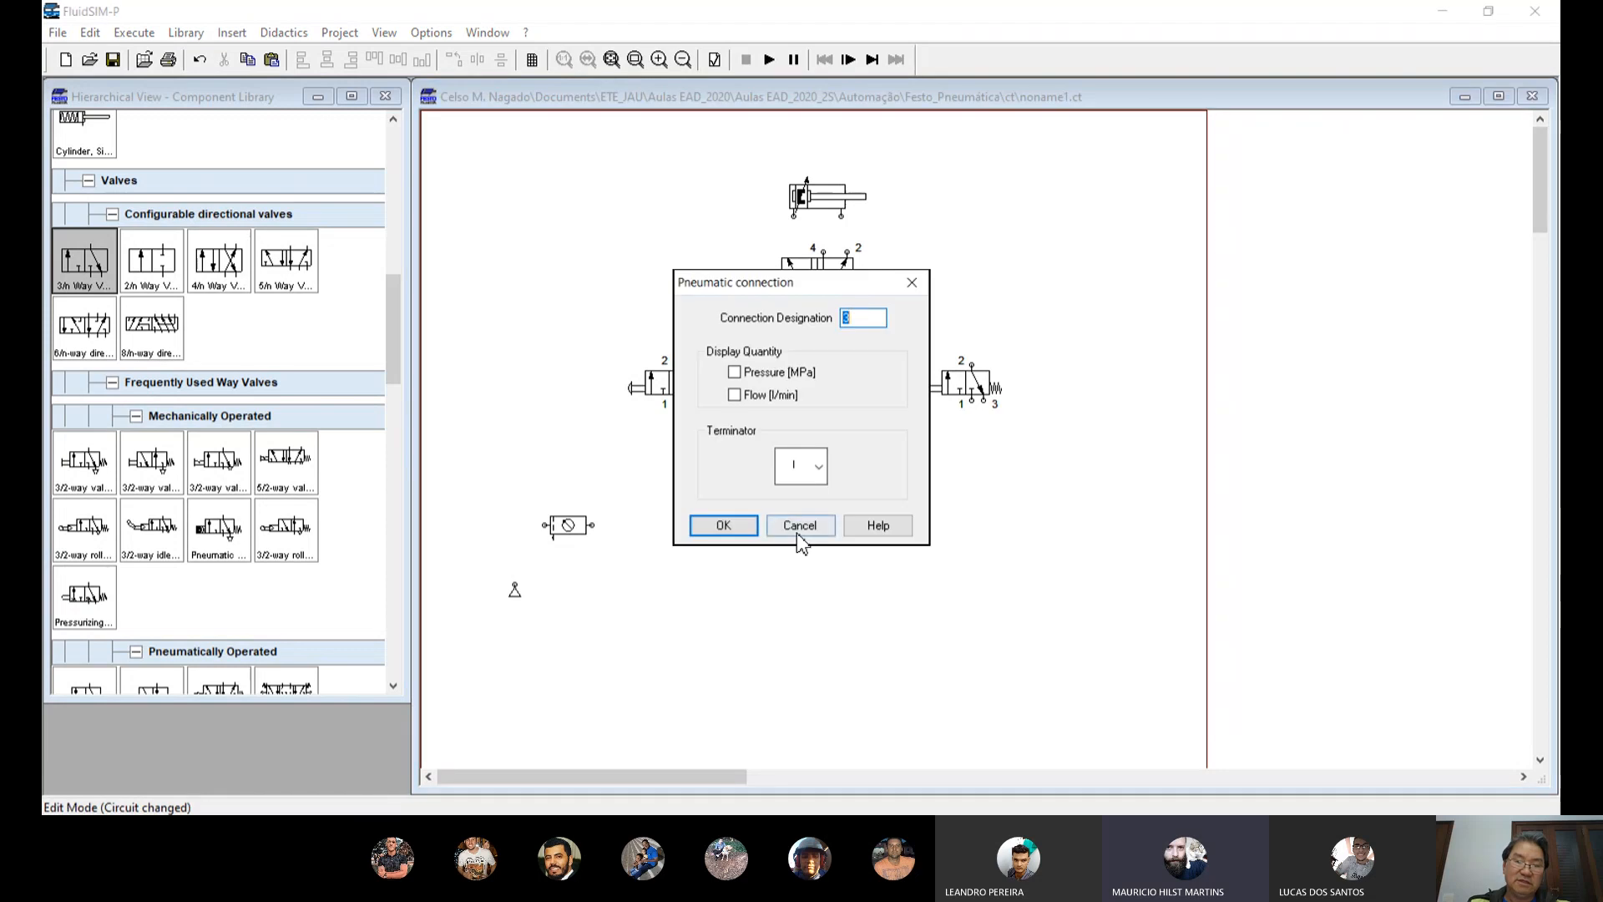
left_click(819, 468)
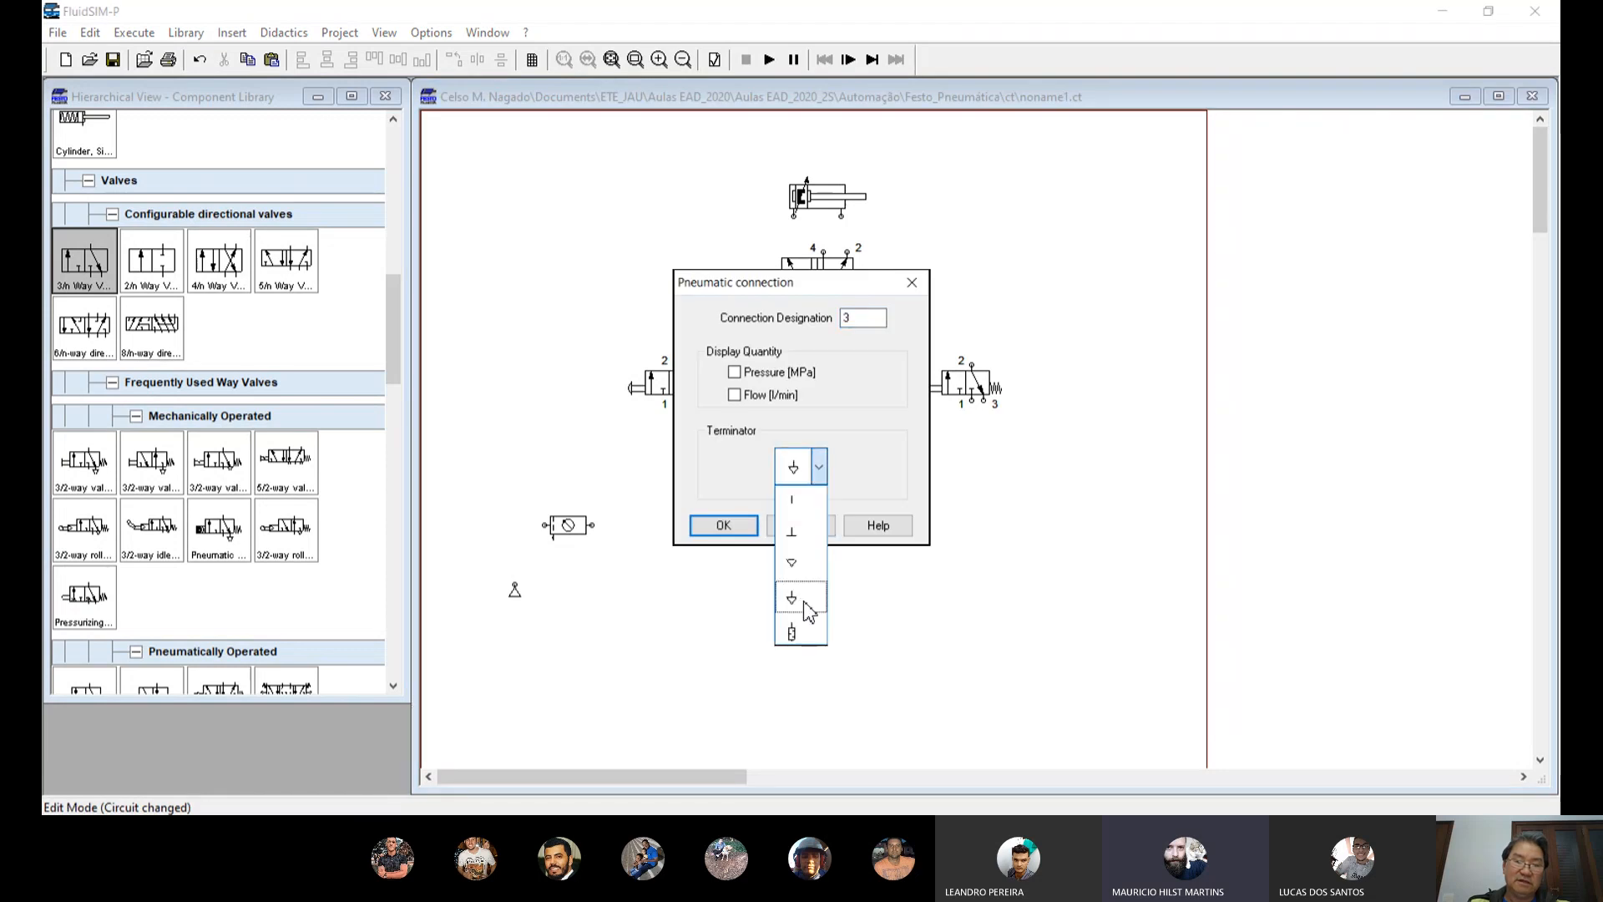
left_click(803, 602)
left_click(723, 526)
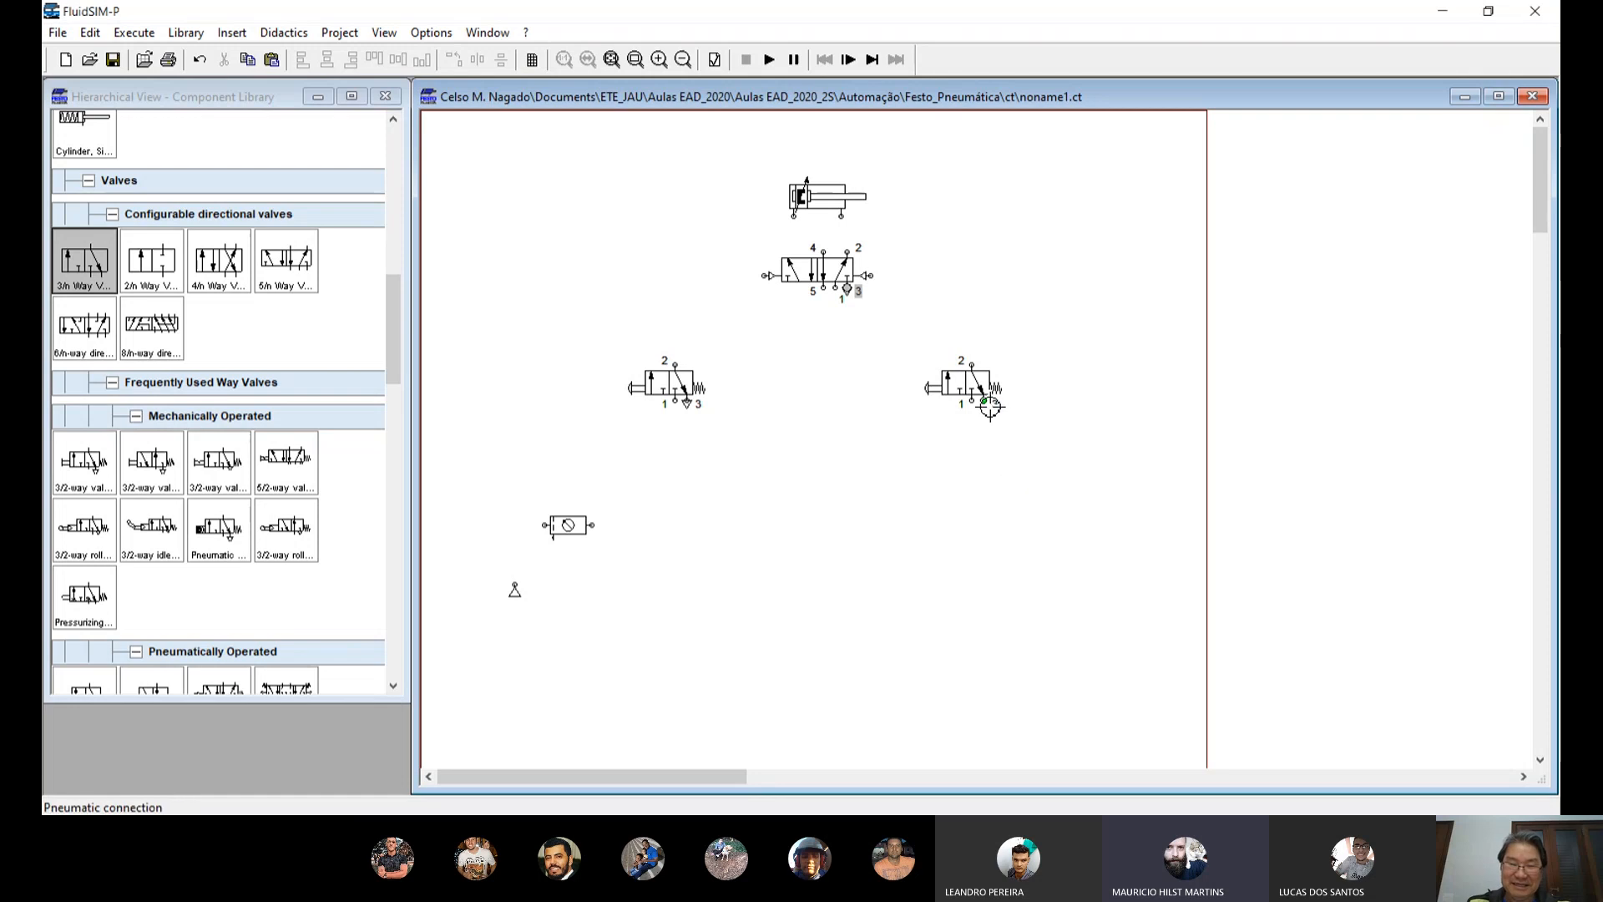
Step: Fit the same stemmed-triangle exhaust terminator to port 3 of the right push-button valve
left_click(987, 405)
double_click(985, 403)
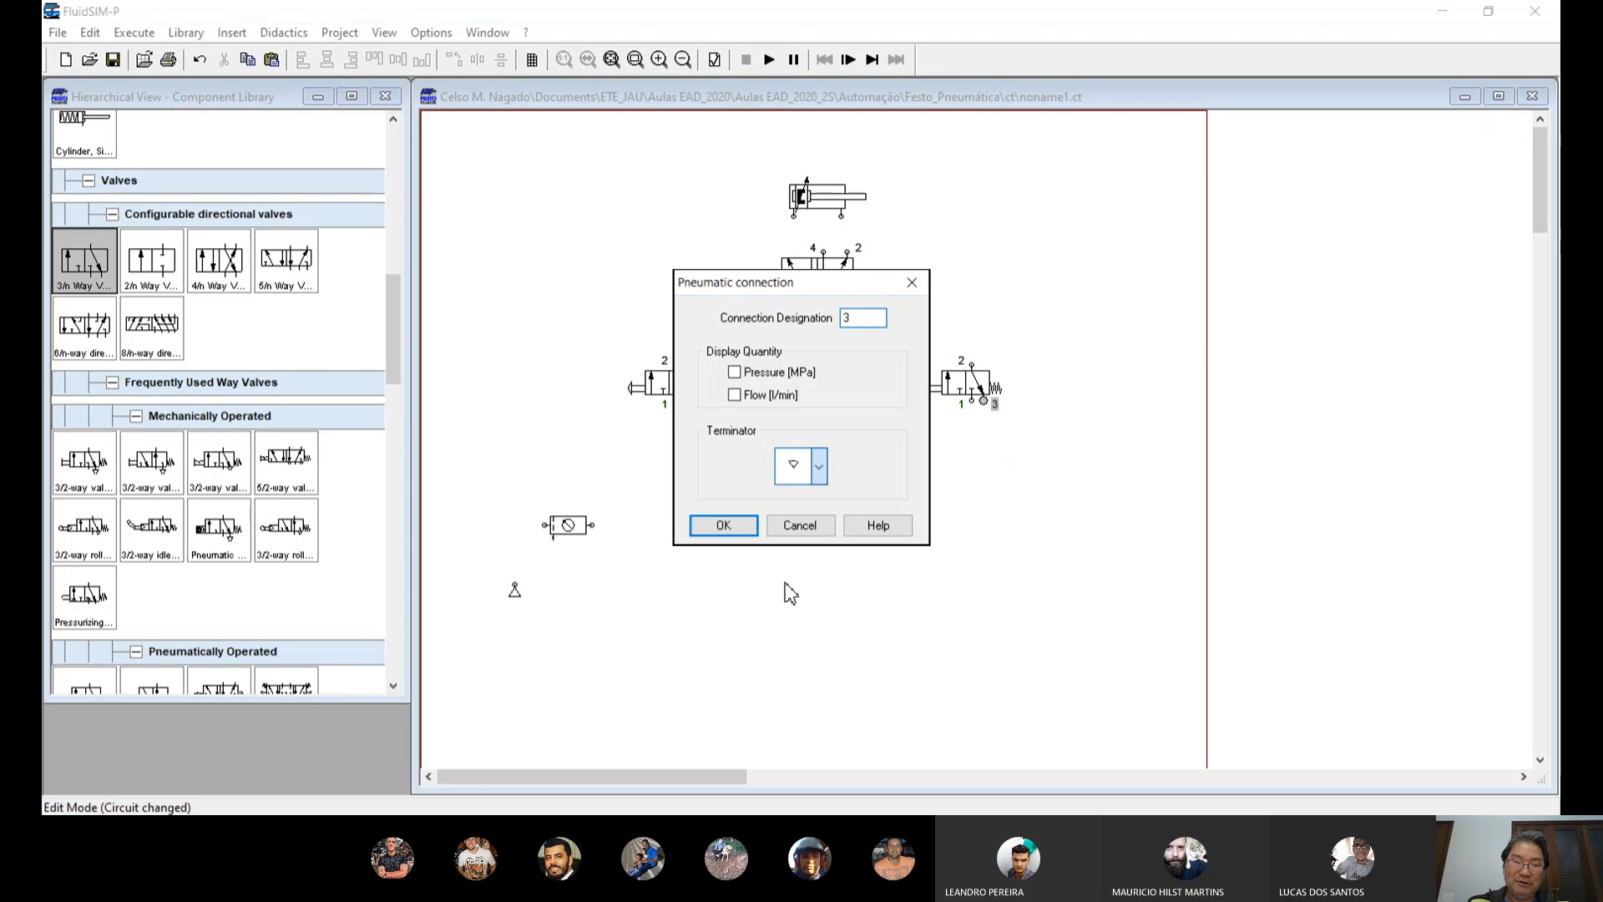
left_click(806, 467)
left_click(793, 598)
left_click(721, 526)
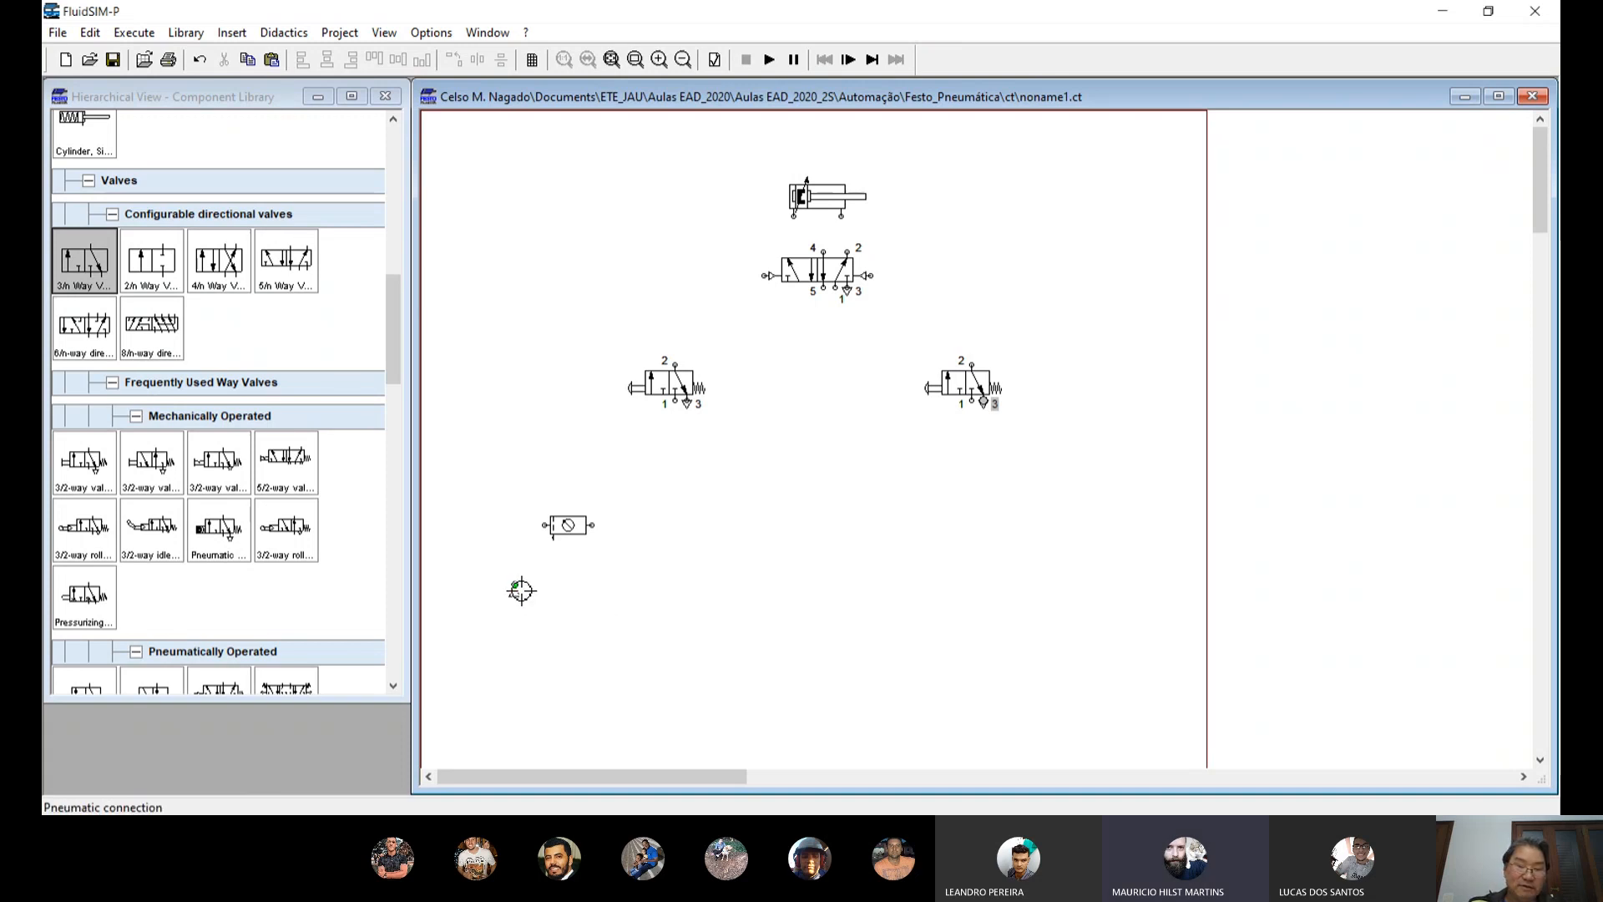
Step: Connect the air supply to the service unit, and the 5/n valve's ports 4 and 2 to the cylinder's left and right ports
left_click_drag(521, 591, 546, 525)
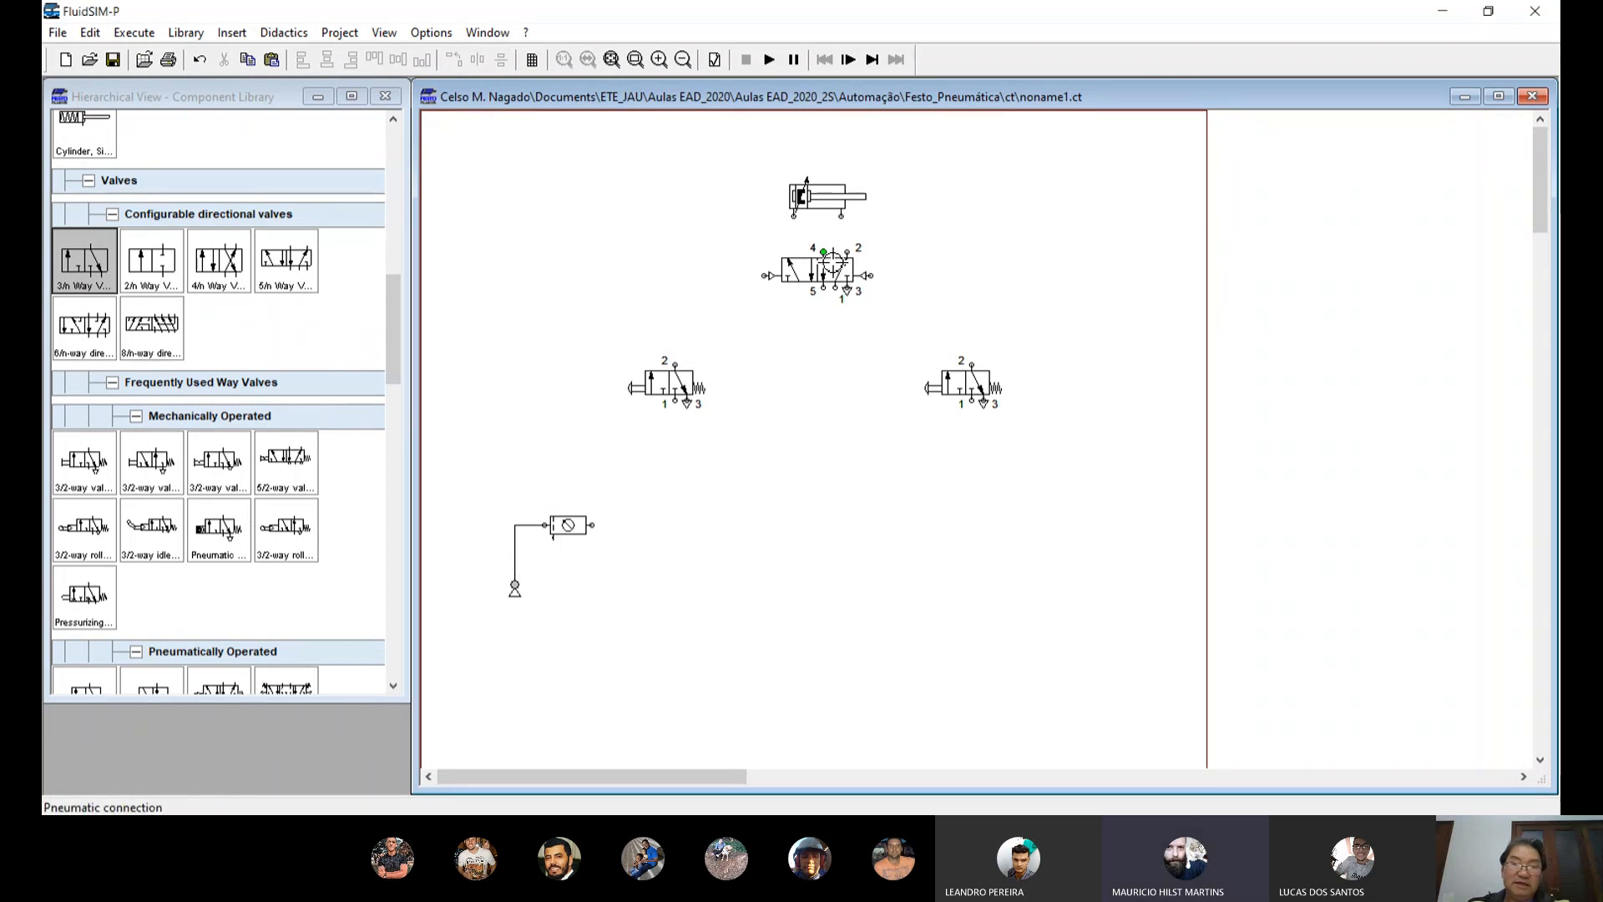
left_click_drag(824, 251, 794, 216)
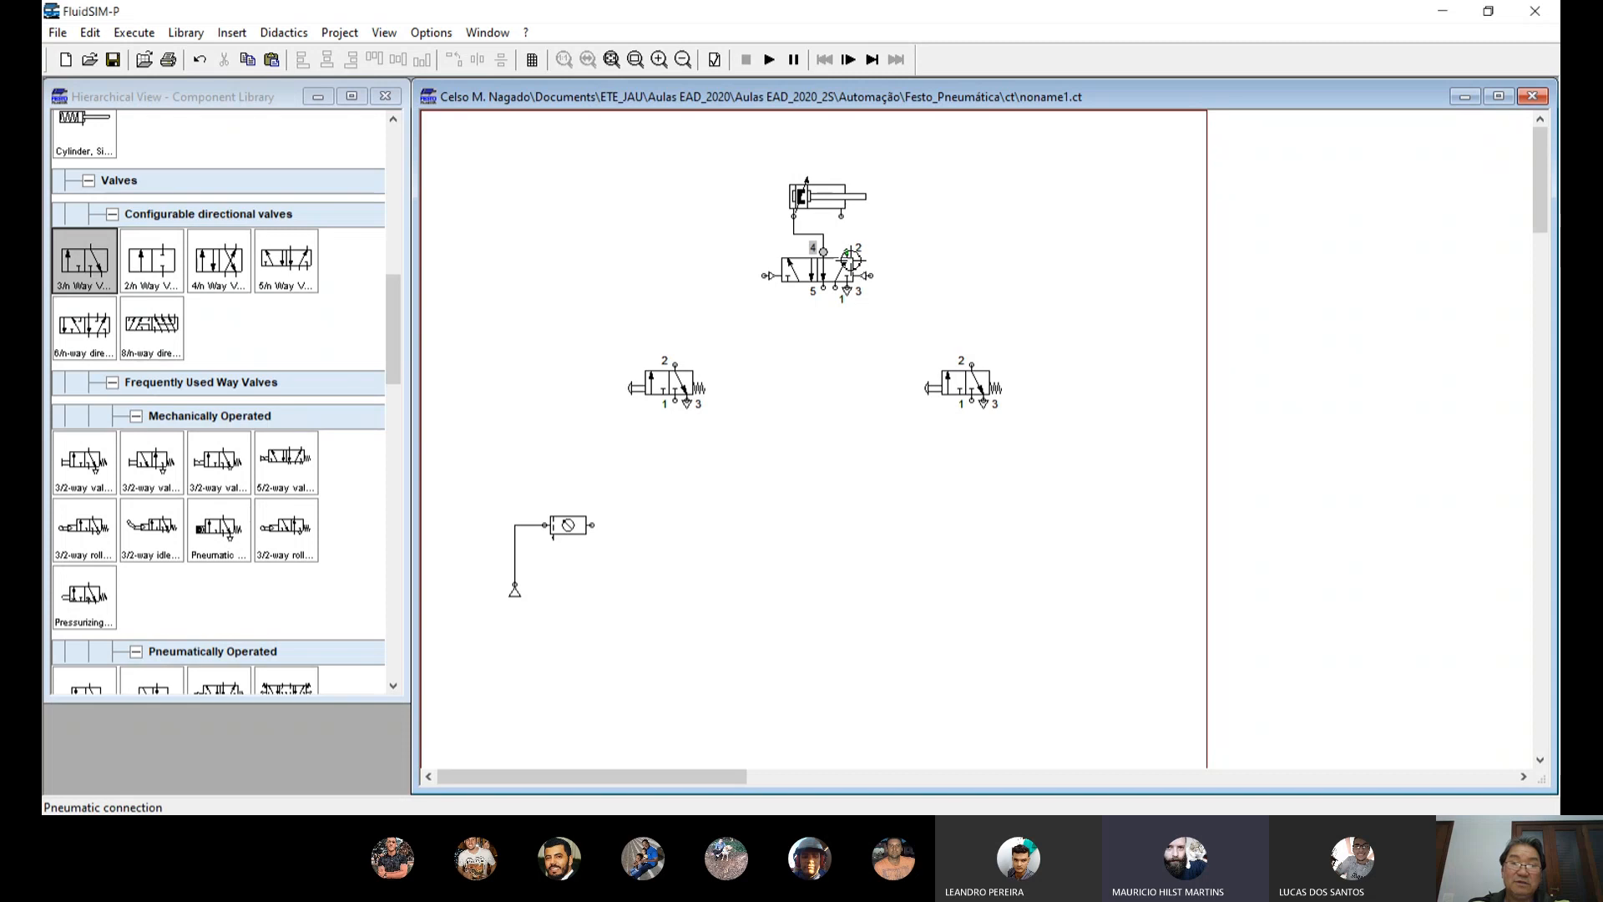
left_click_drag(851, 253, 841, 215)
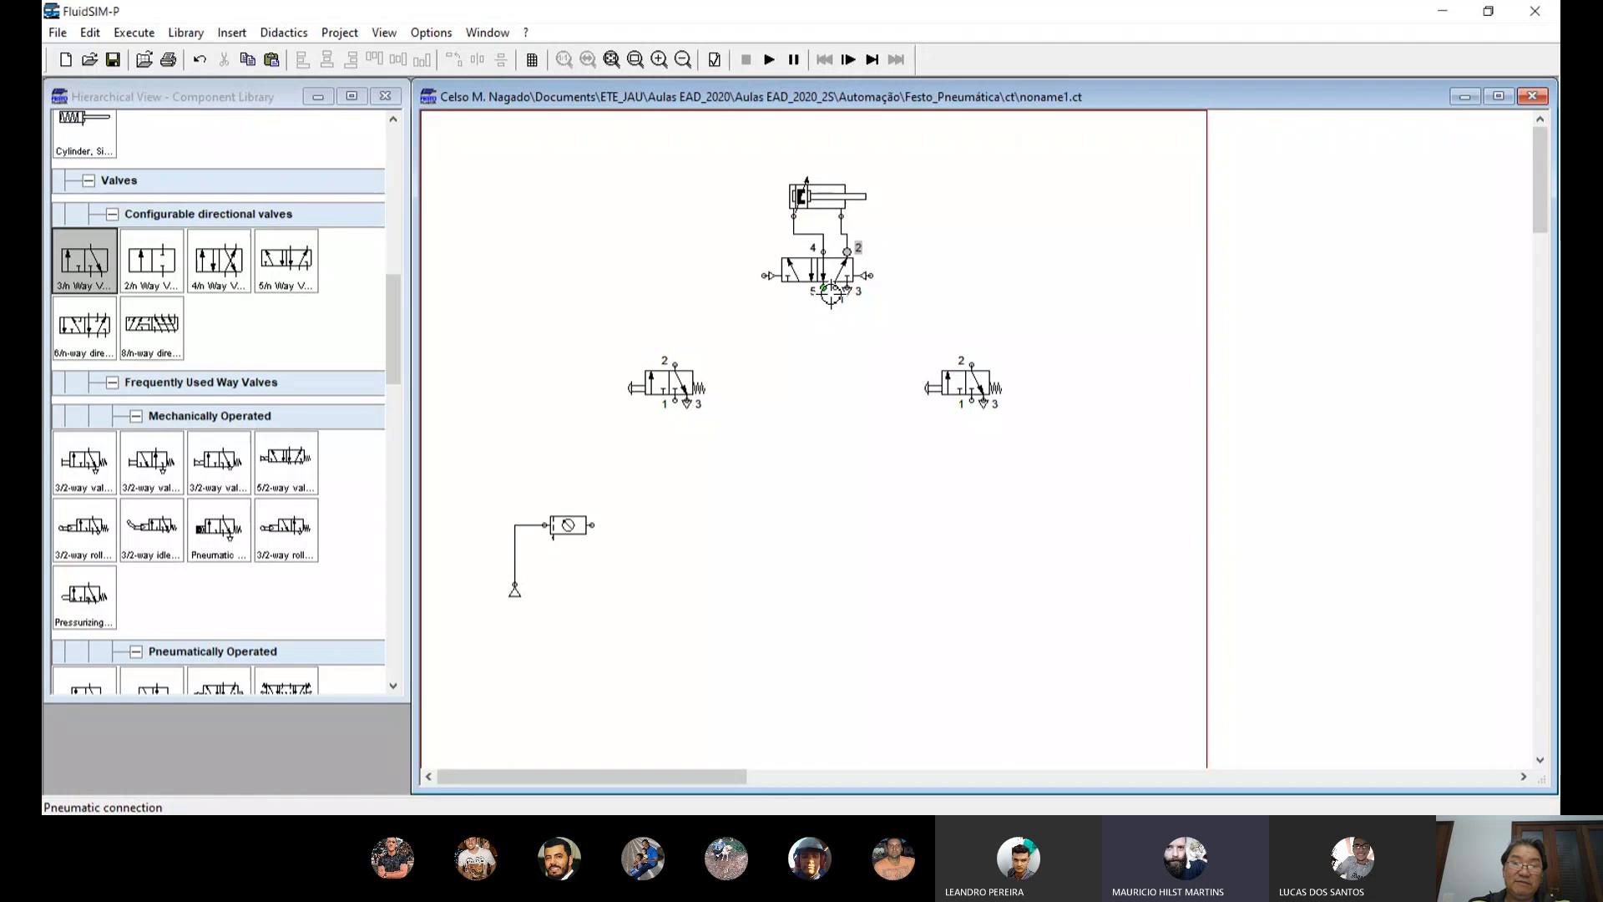
Step: Fit the stemmed-triangle exhaust terminator to port 5 of the 5/n way valve
double_click(829, 292)
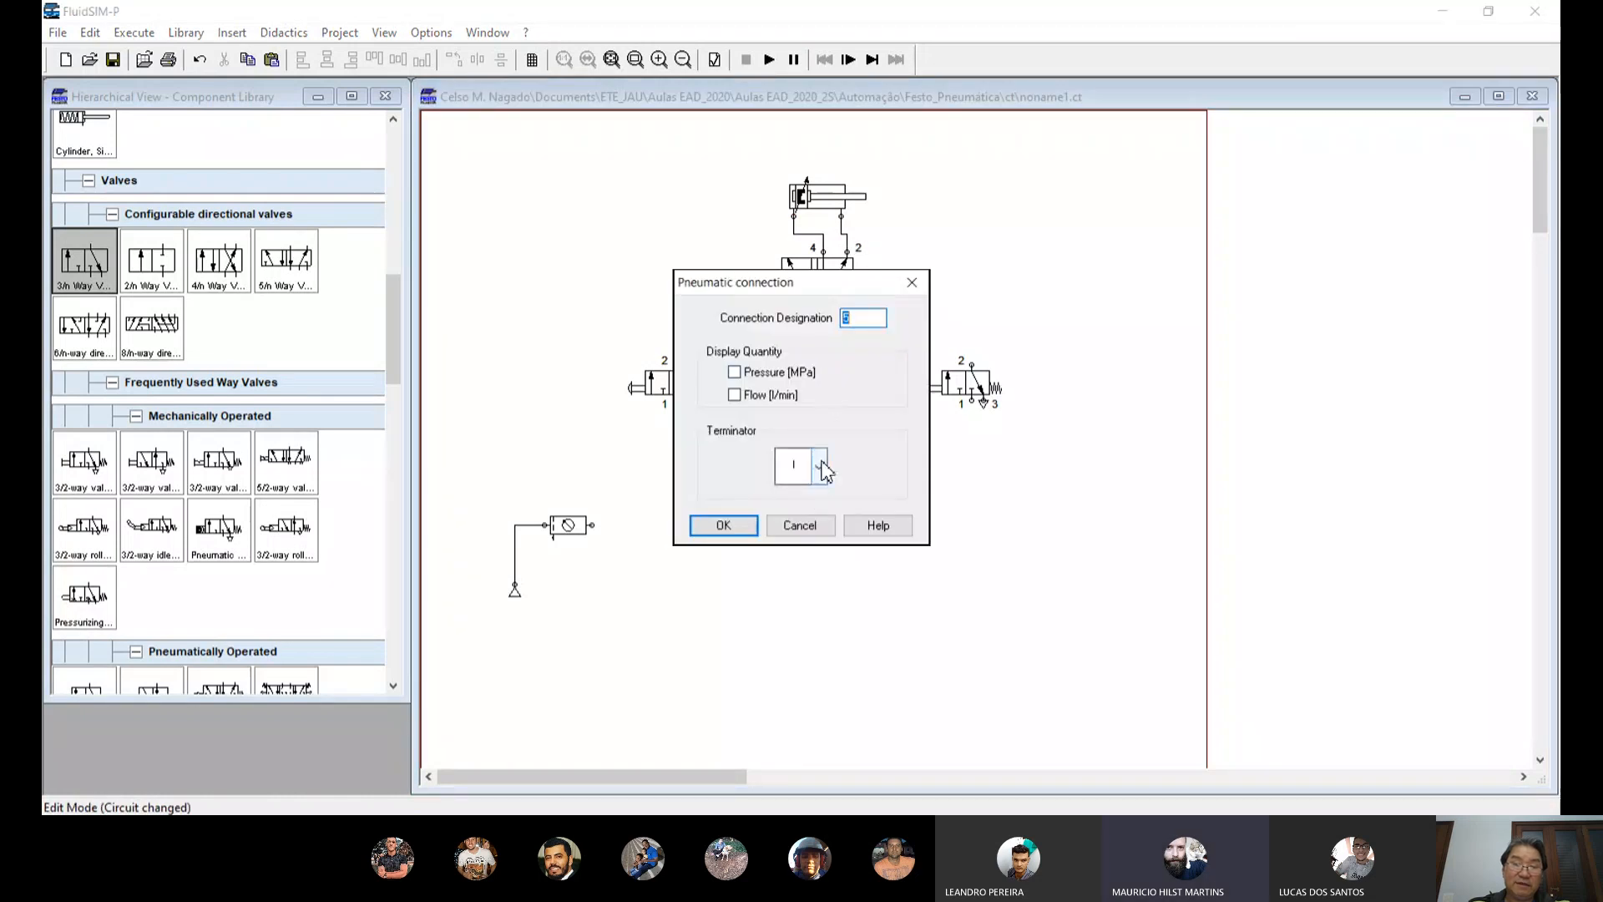
left_click(819, 466)
left_click(794, 610)
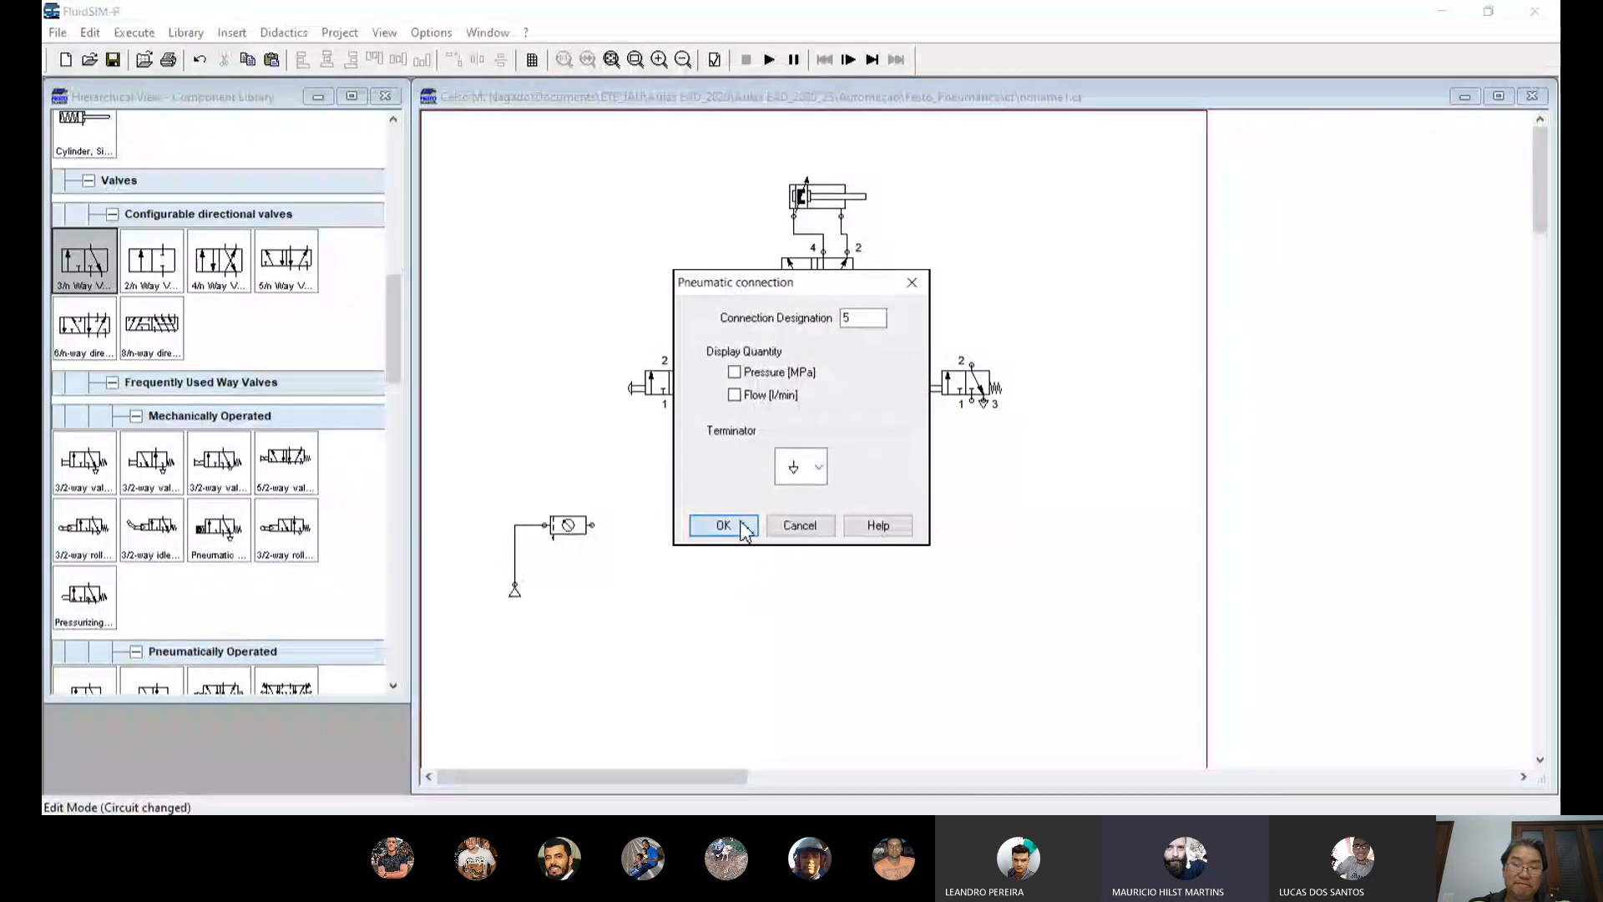
left_click(723, 525)
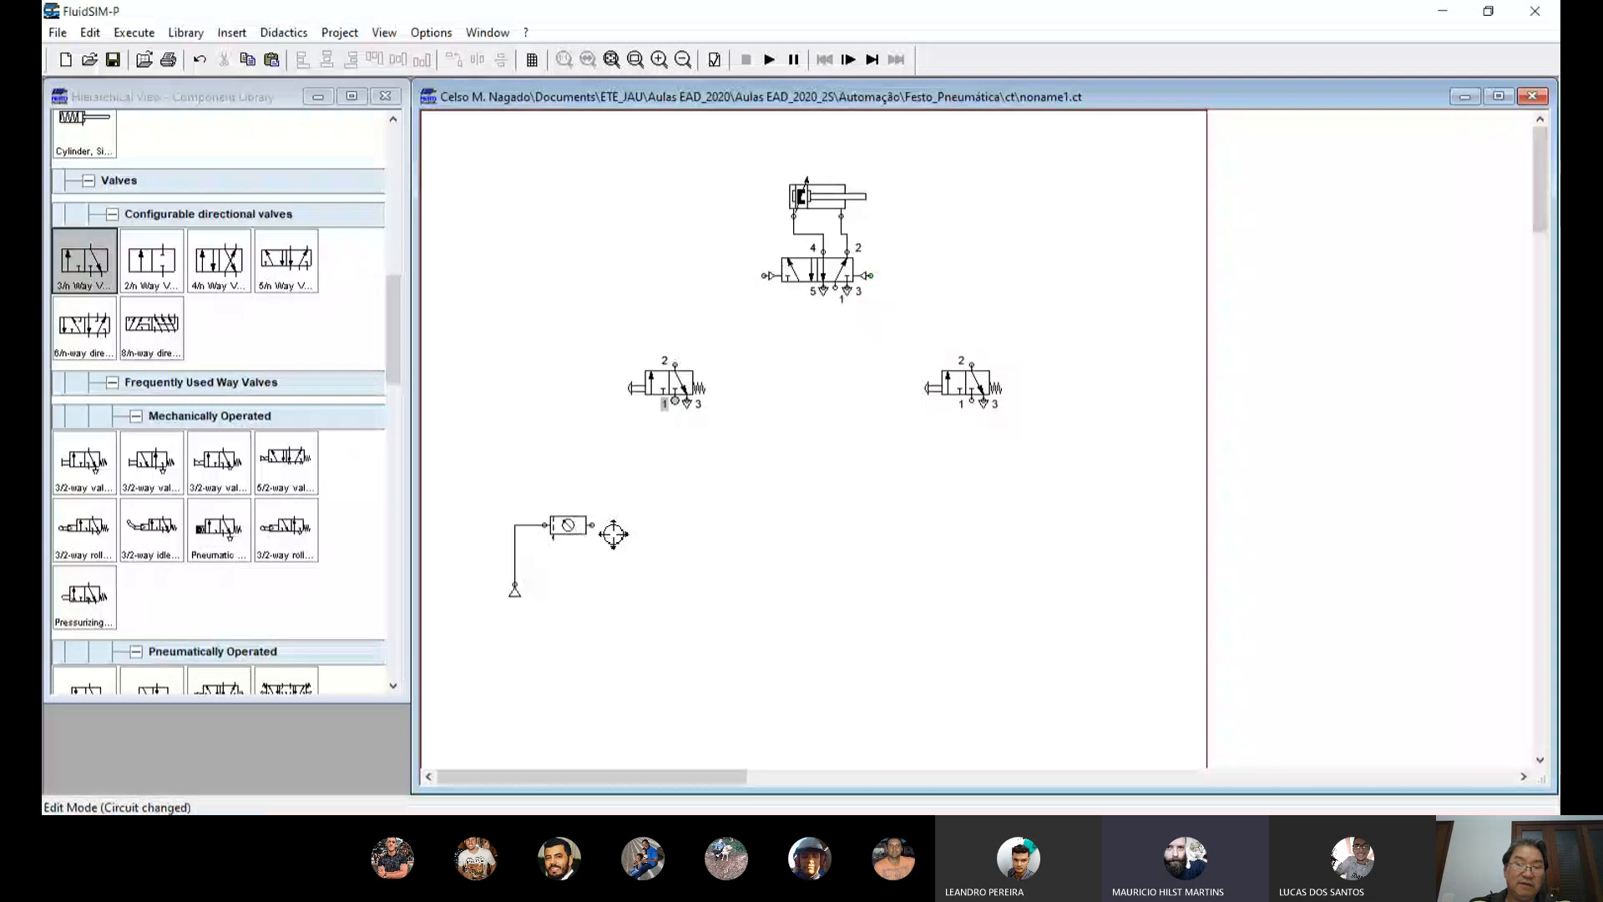
Step: Connect the service unit to port 1 of all three valves, and each push-button valve's port 2 to the 5/n valve's nearest pilot port
left_click_drag(591, 525, 675, 402)
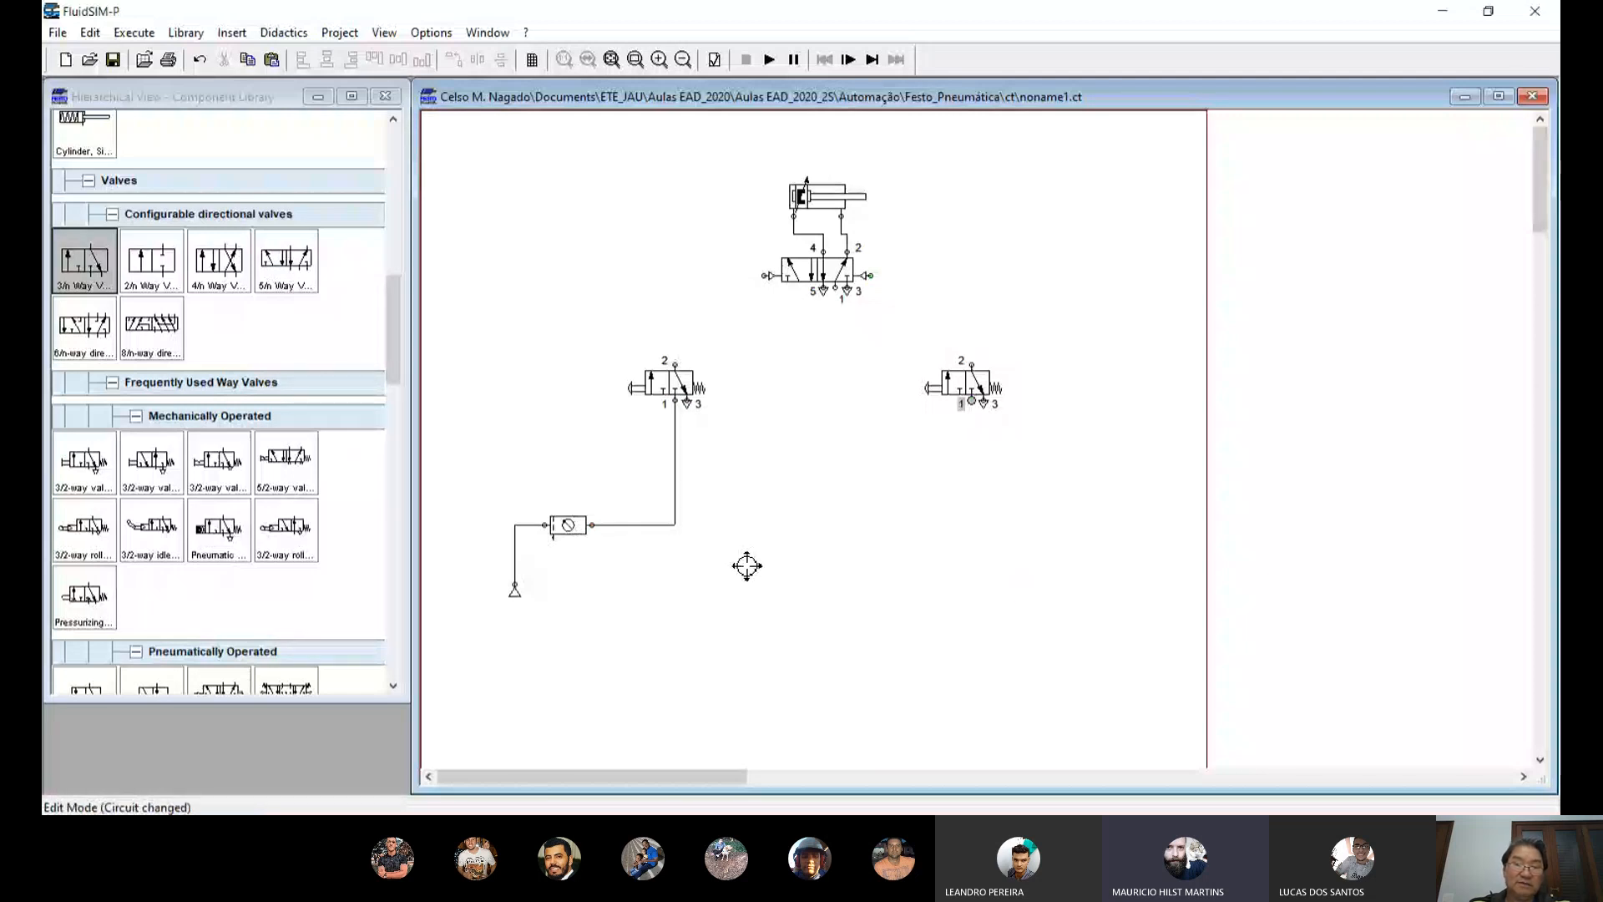
left_click_drag(748, 566, 680, 530)
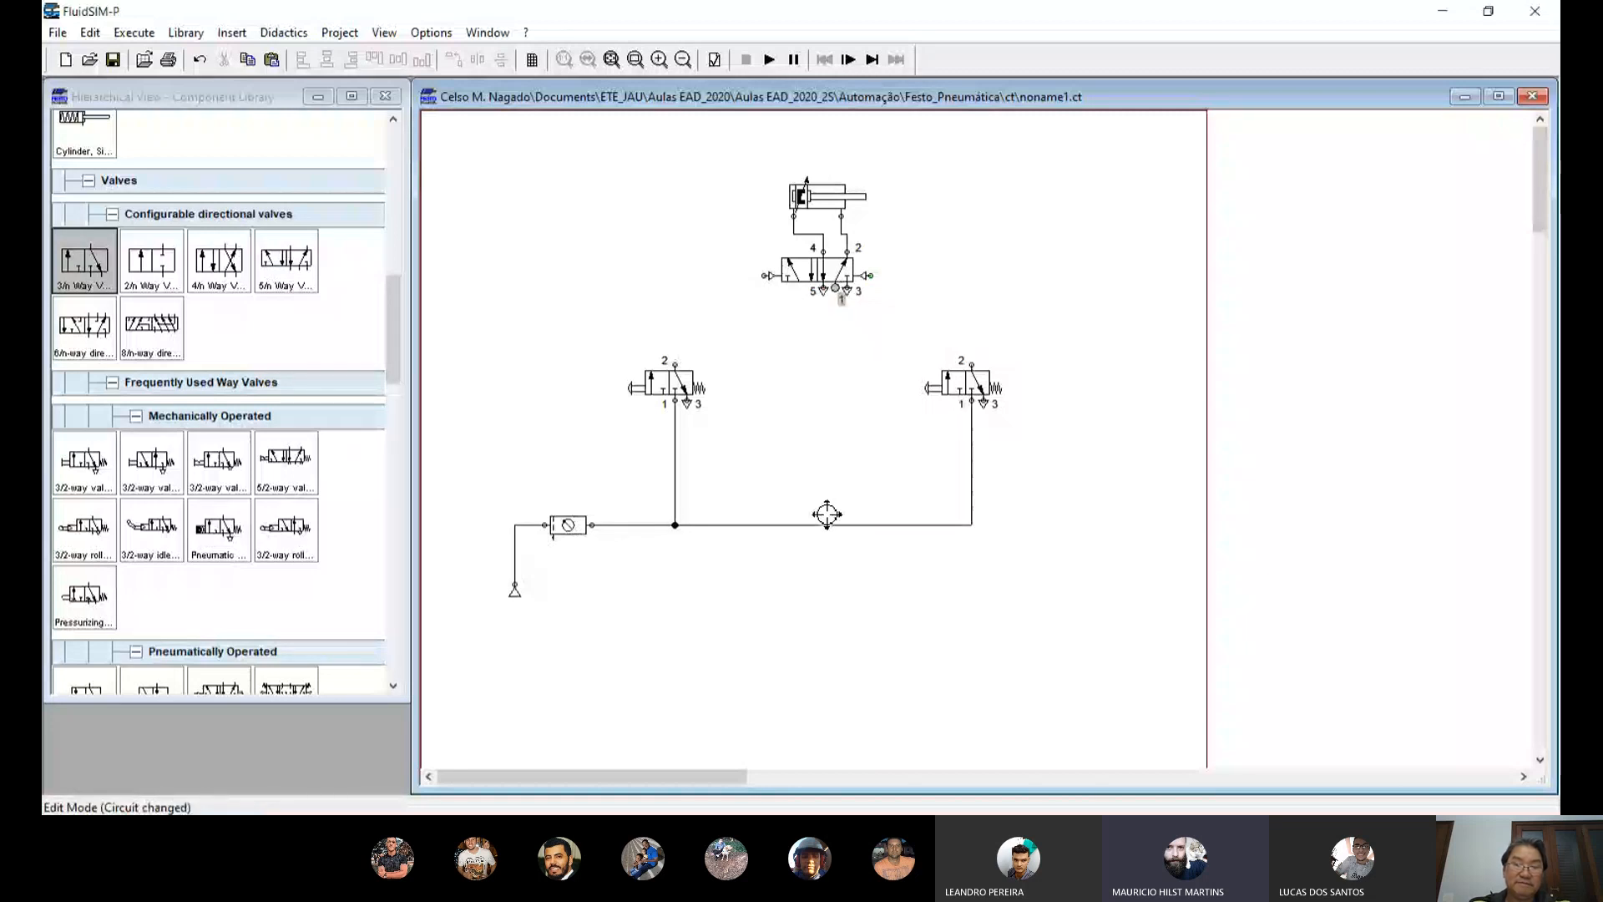
left_click_drag(827, 514, 827, 515)
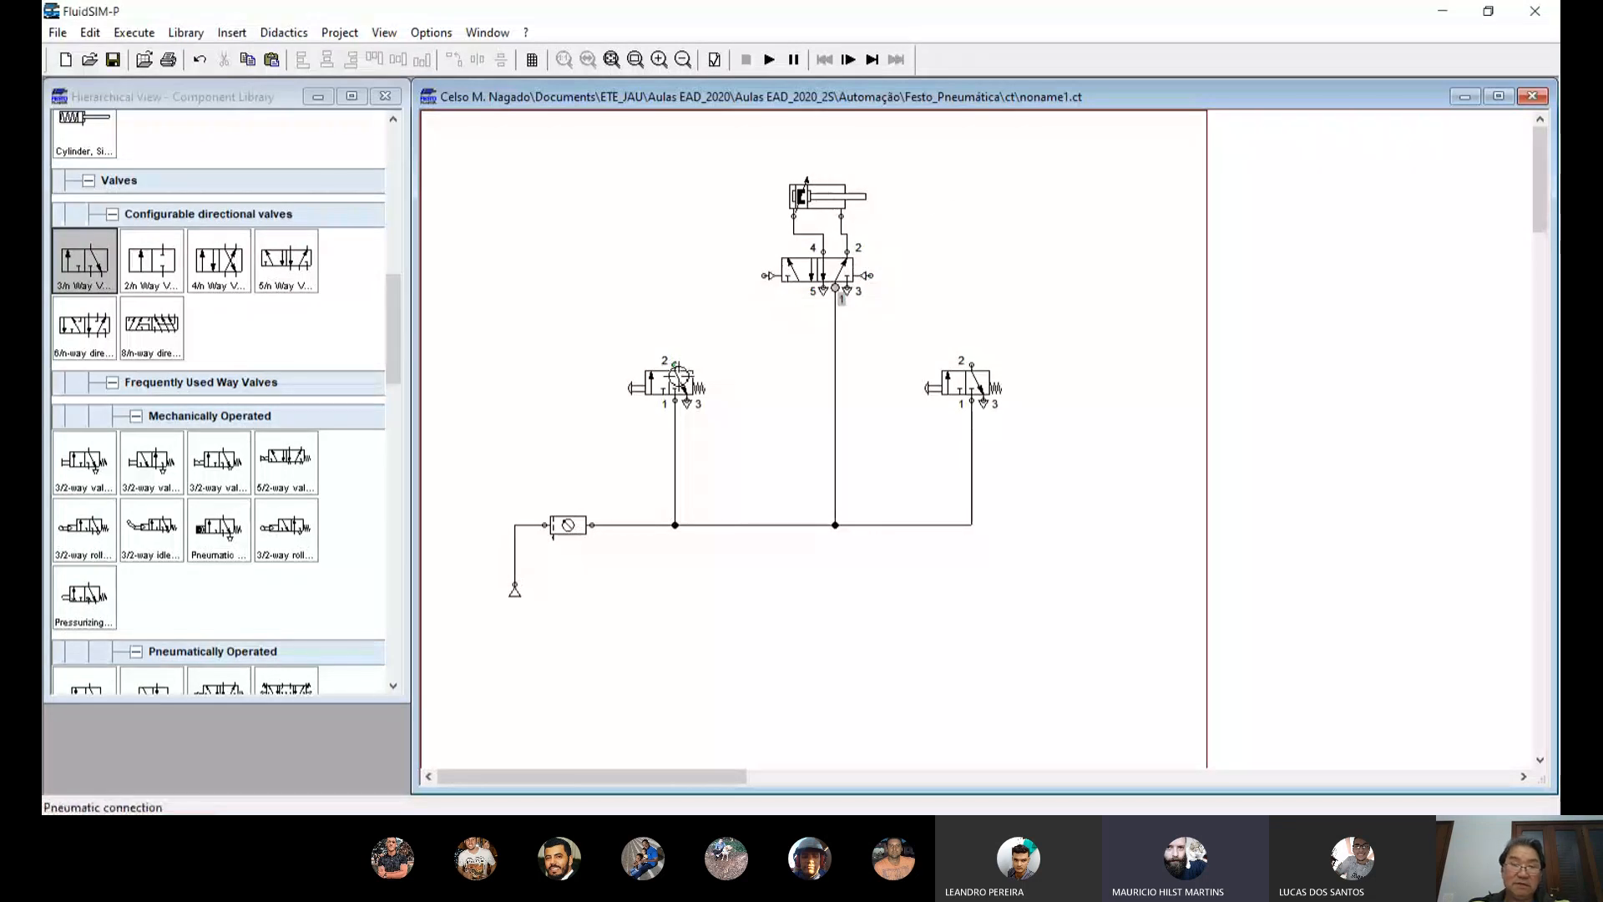
left_click_drag(678, 366, 772, 283)
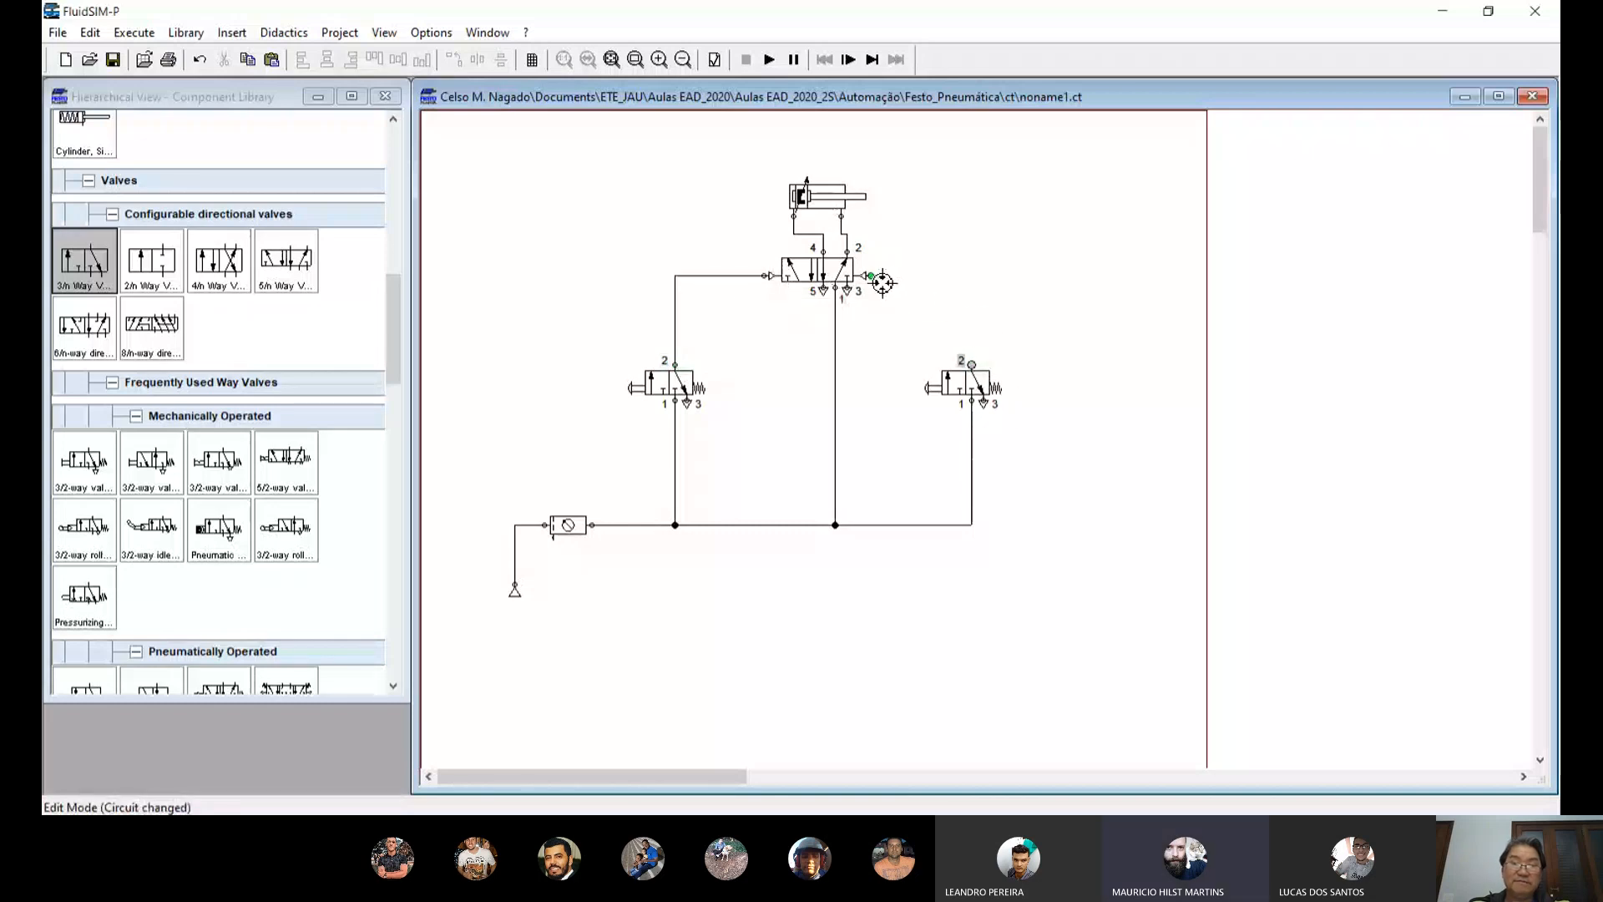
left_click_drag(869, 275, 971, 364)
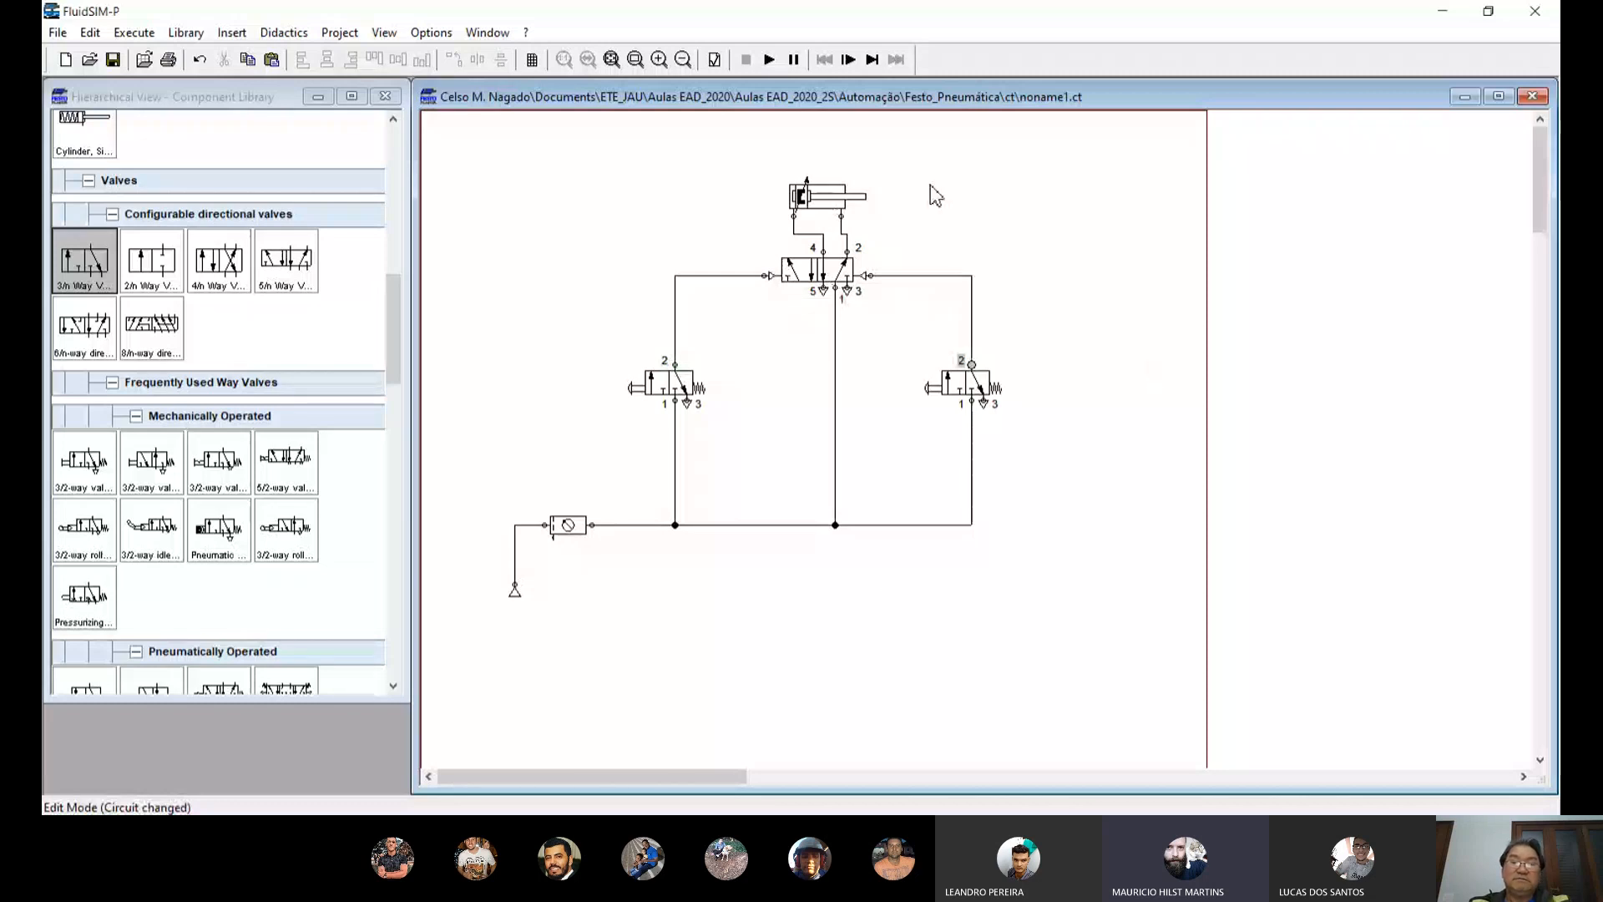
Step: Run the simulation and actuate the left and right push-button valves alternately to check the double acting cylinder's extension and retraction
left_click(769, 59)
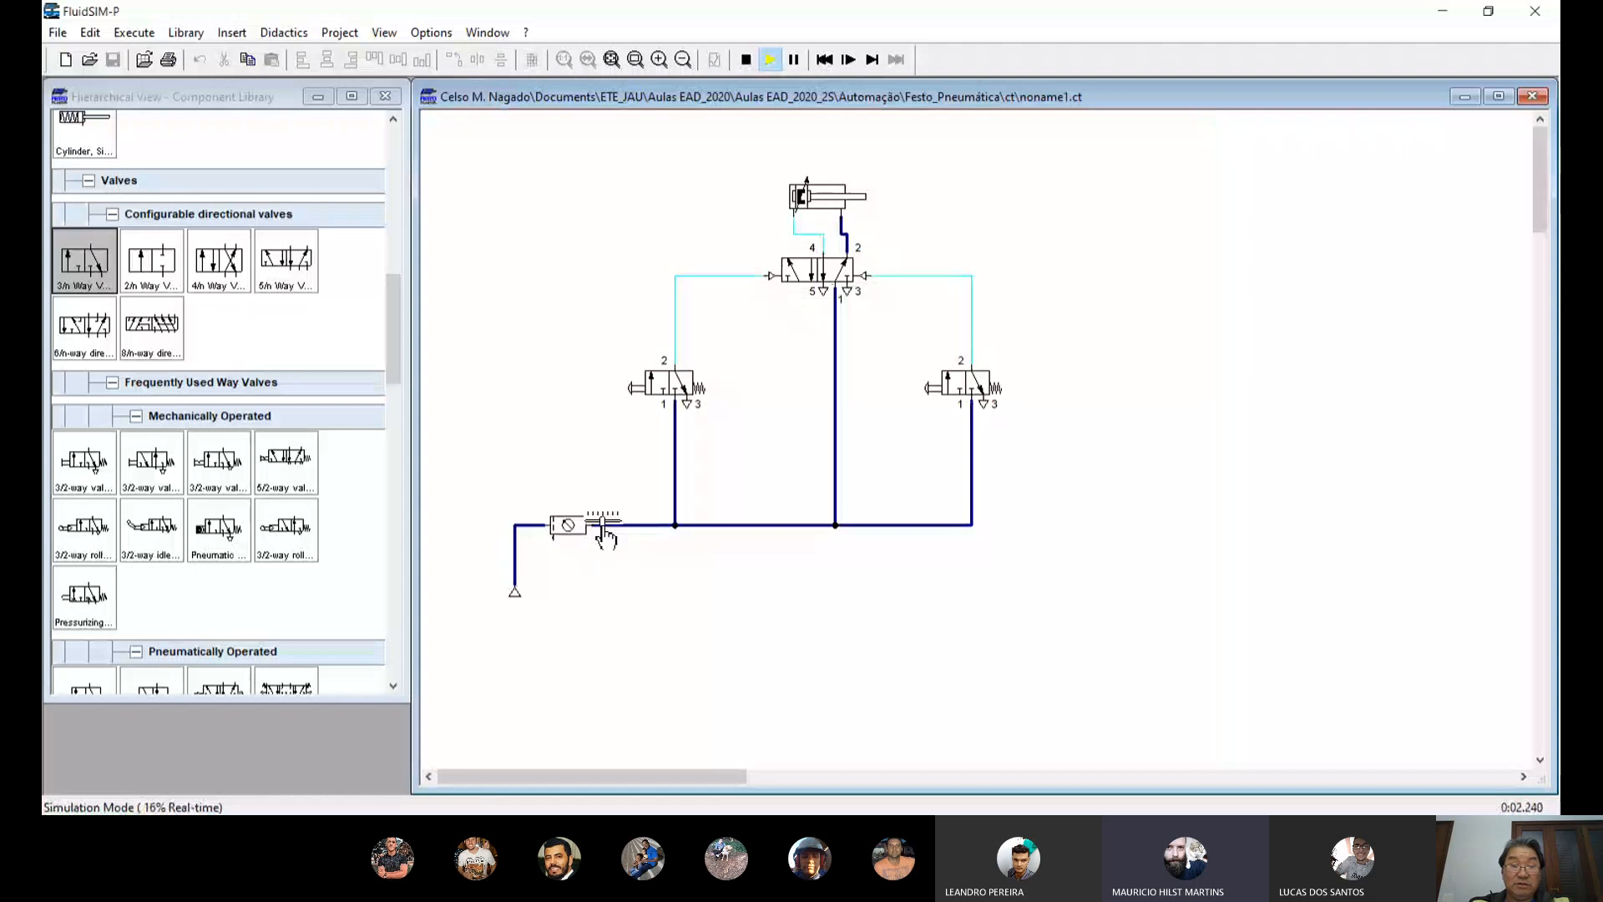
left_click(562, 519)
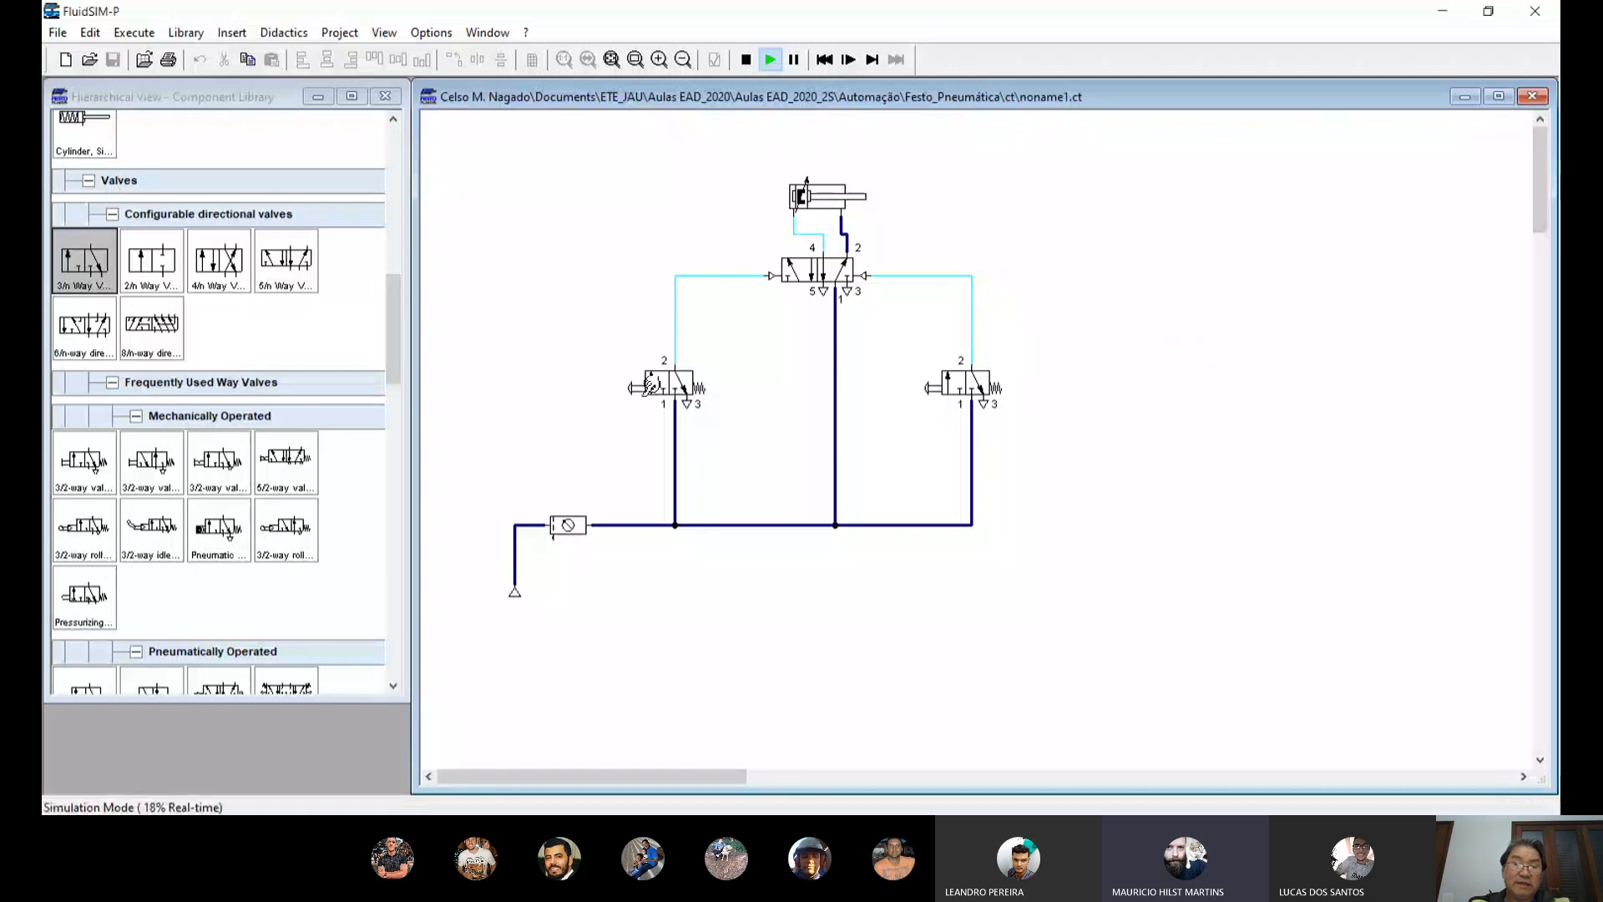
left_click(652, 384)
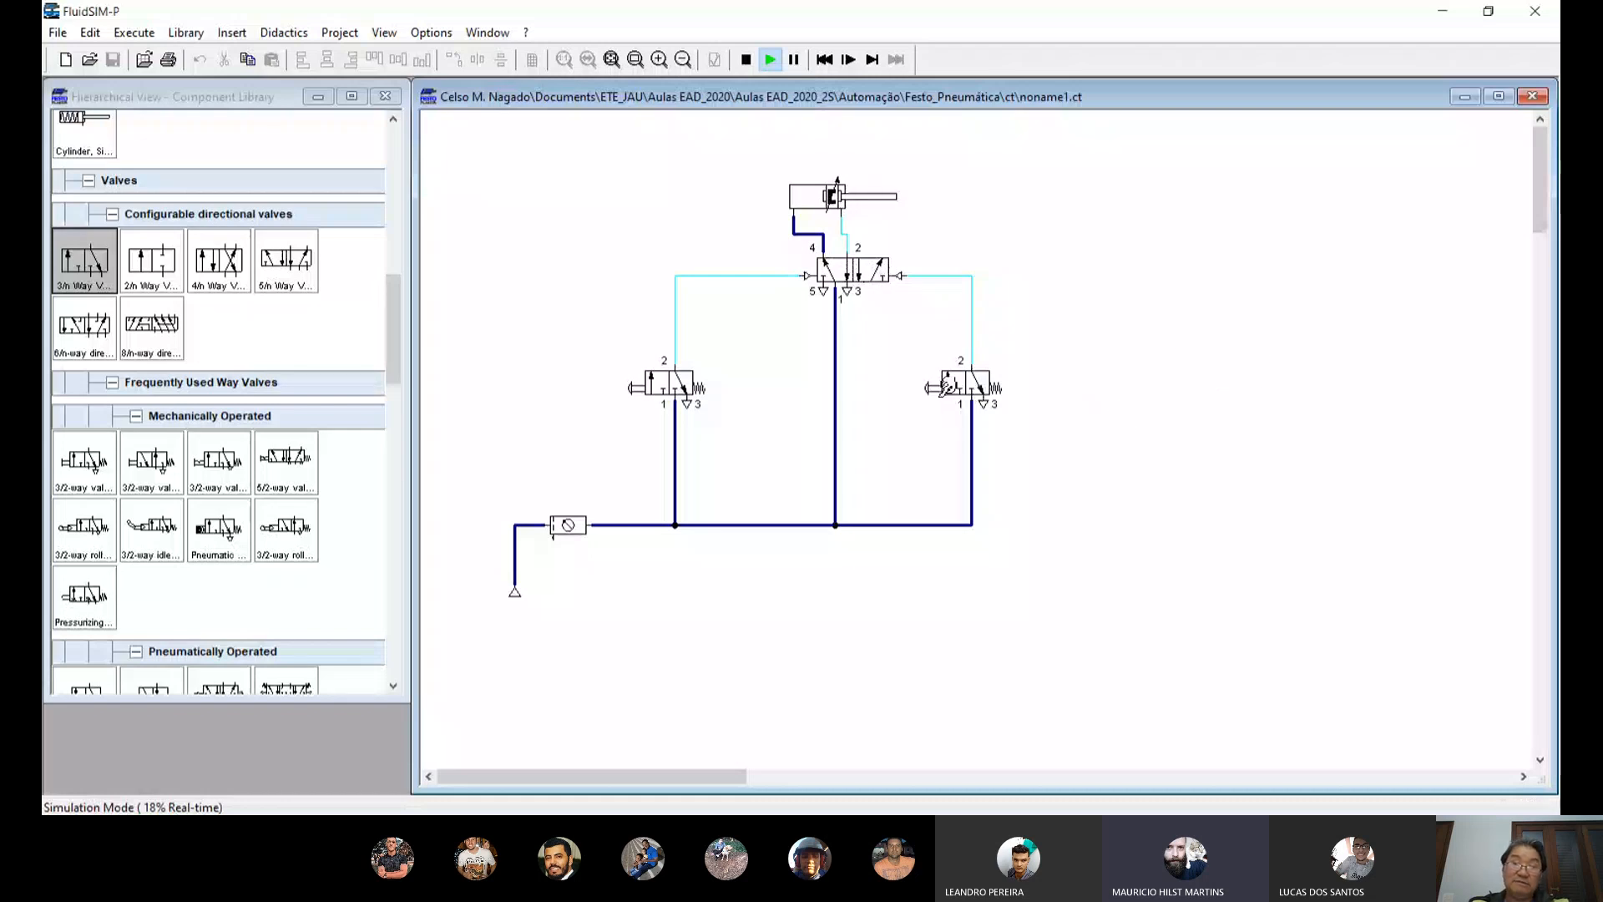
left_click(948, 386)
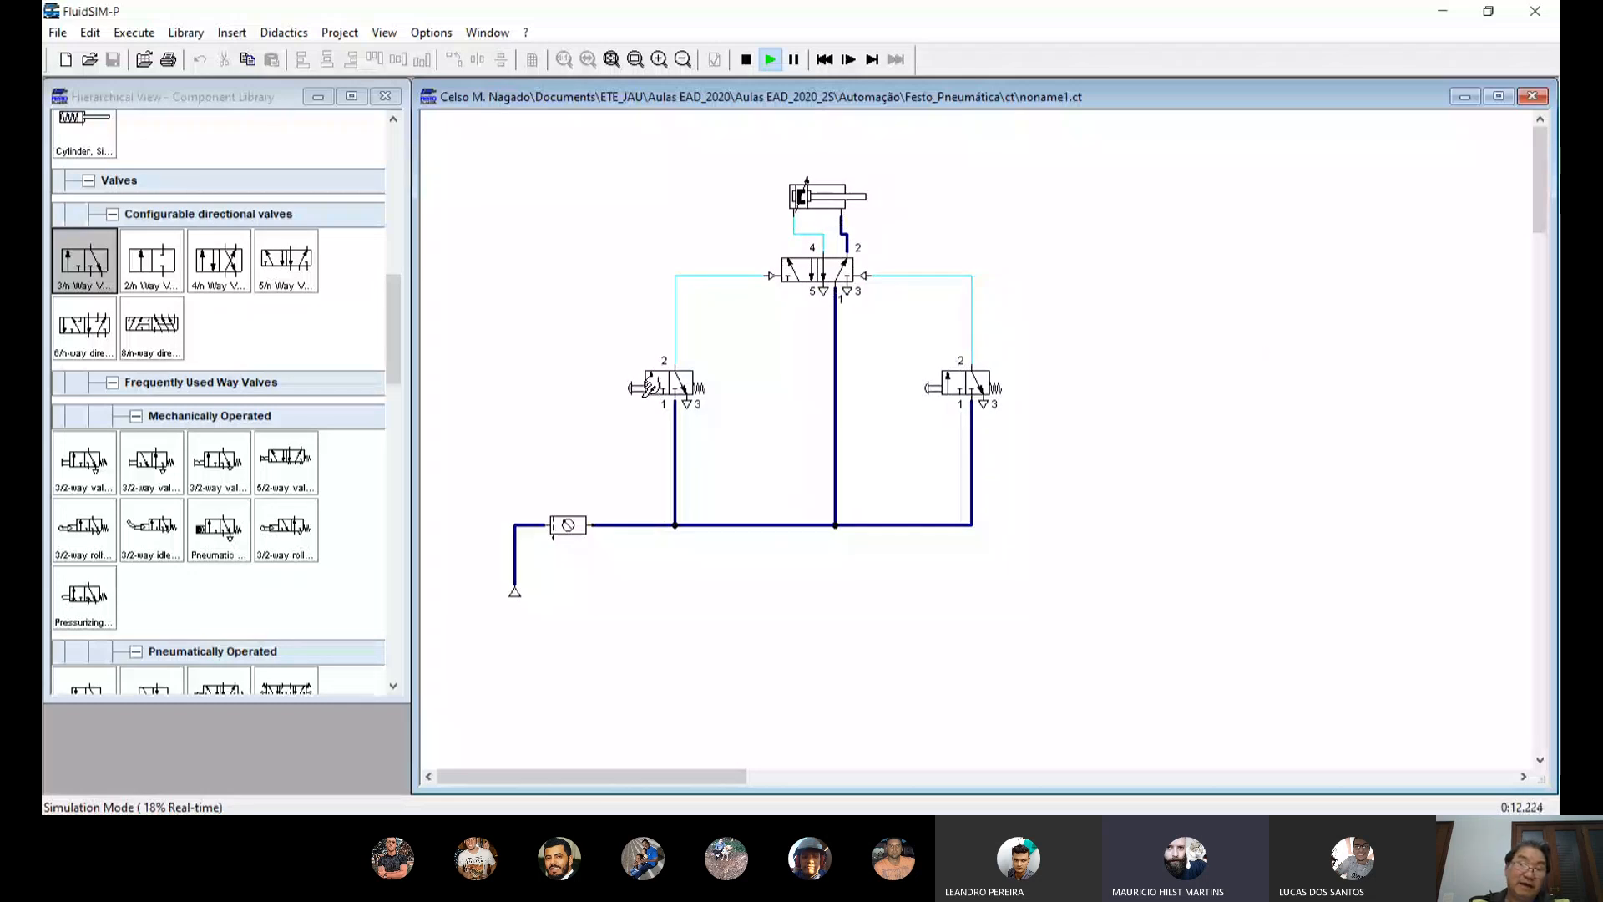
left_click(651, 387)
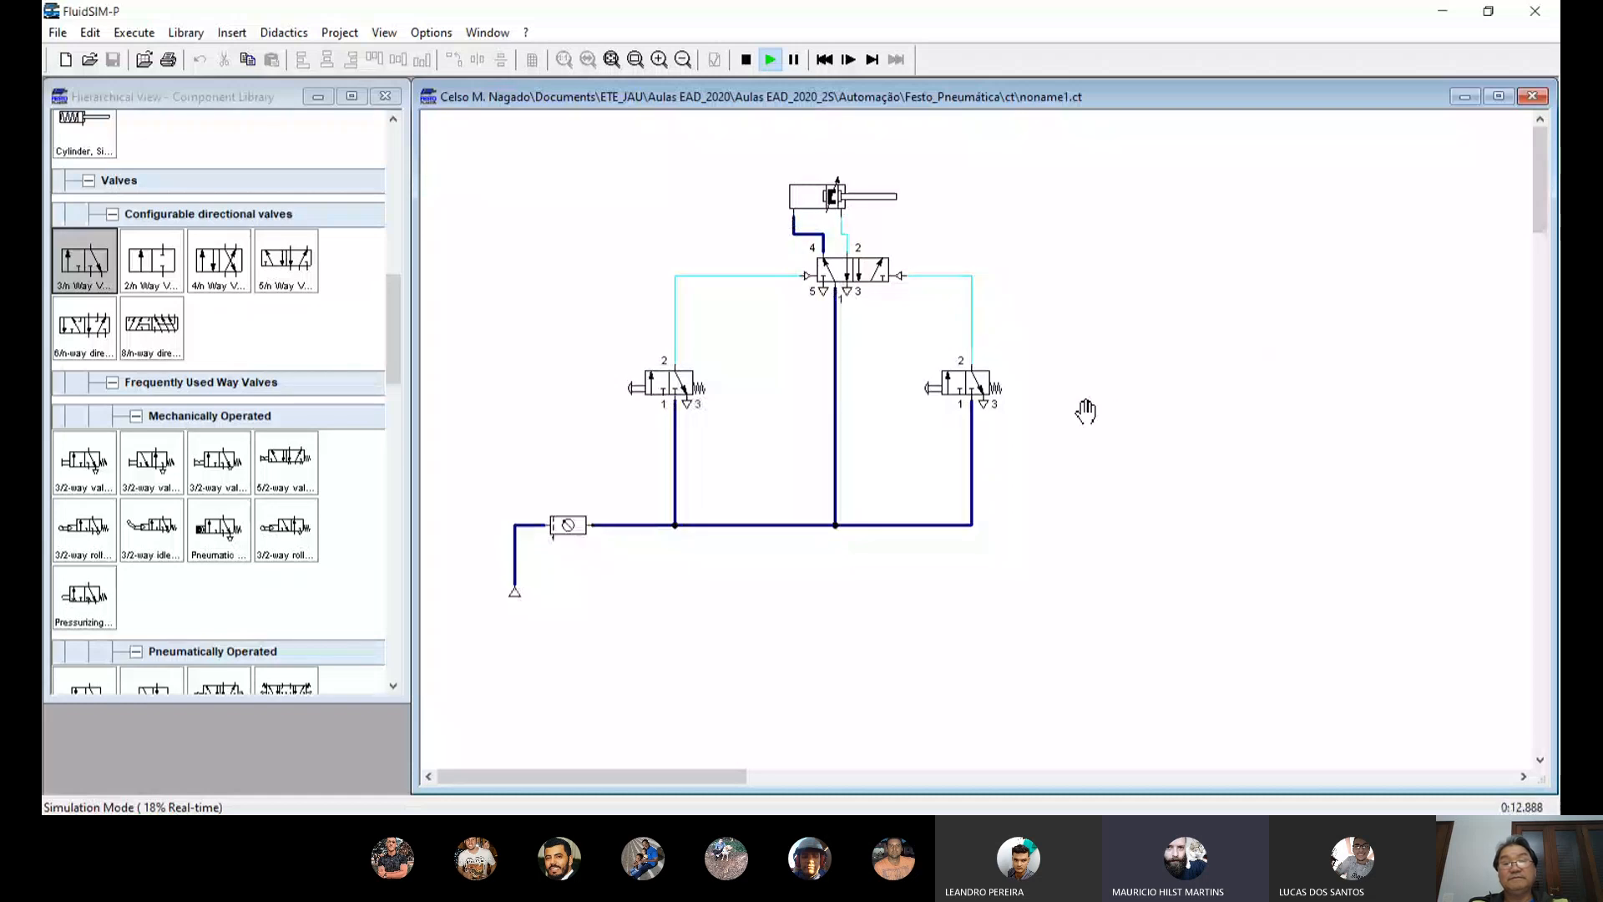
left_click(948, 385)
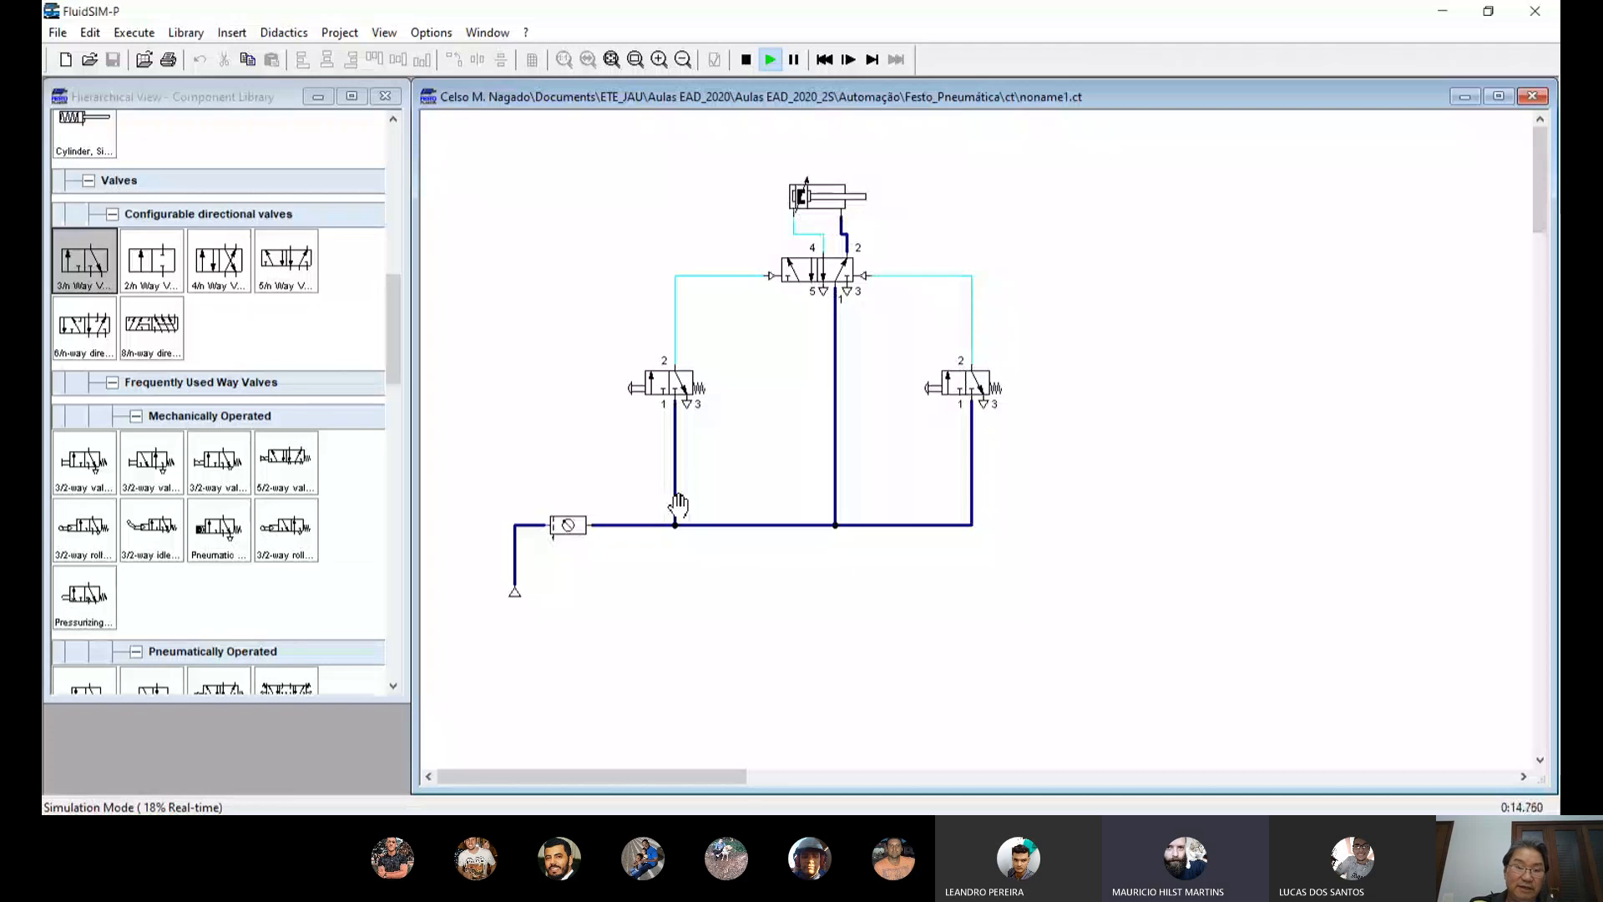
Step: Actuate the left and right push-button valves in turn, twice each, to recheck the cylinder's strokes in the running simulation
left_click(652, 384)
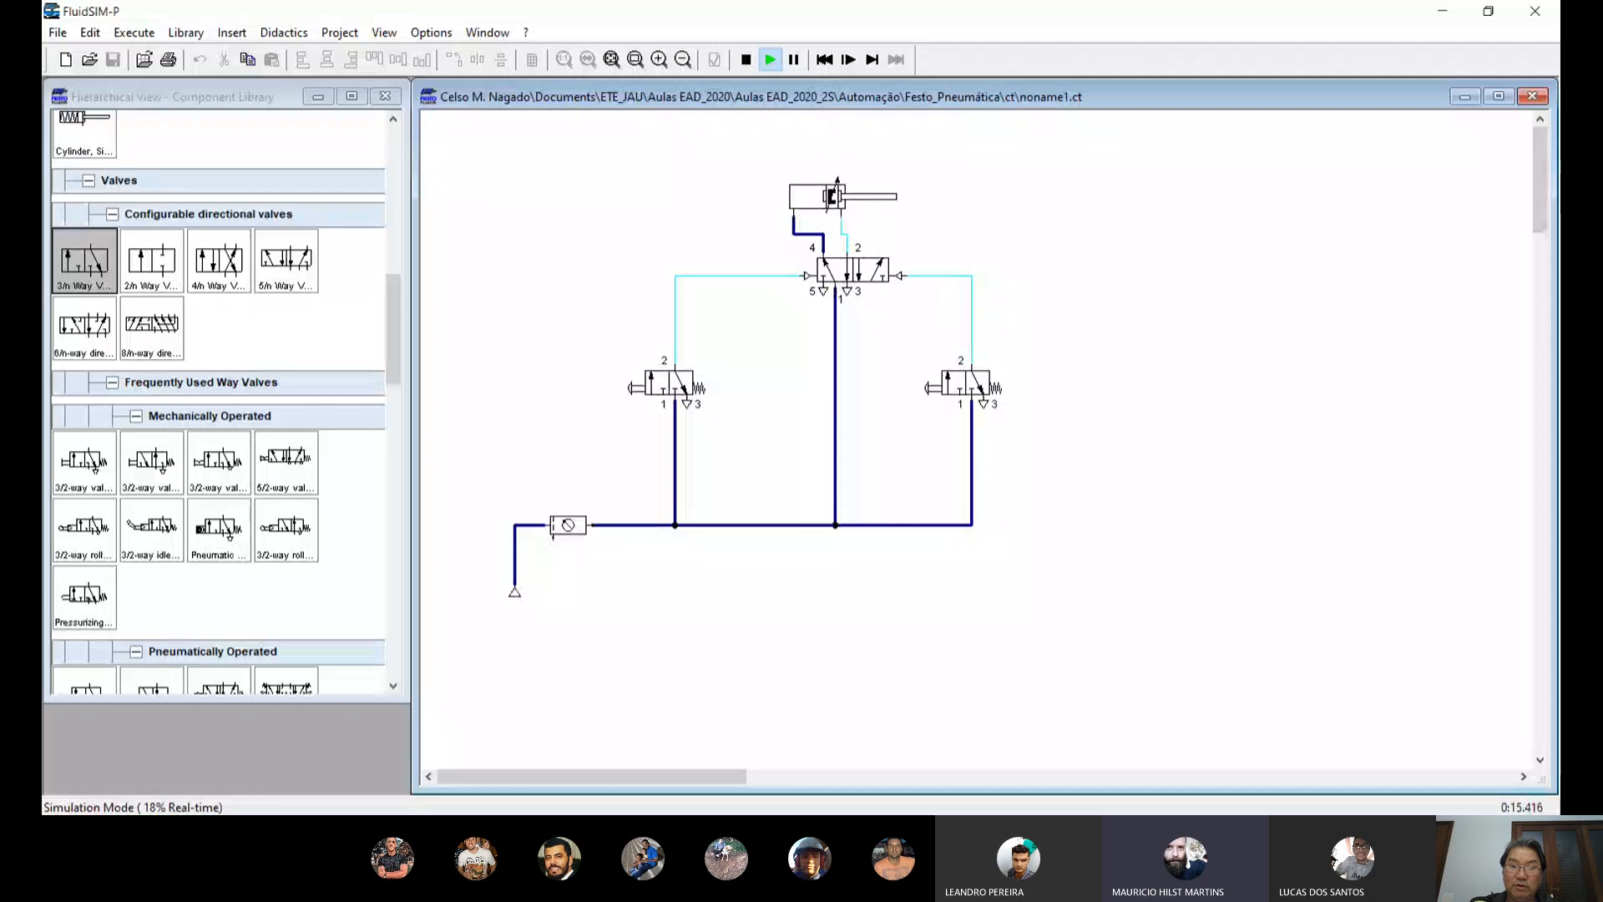
left_click(948, 386)
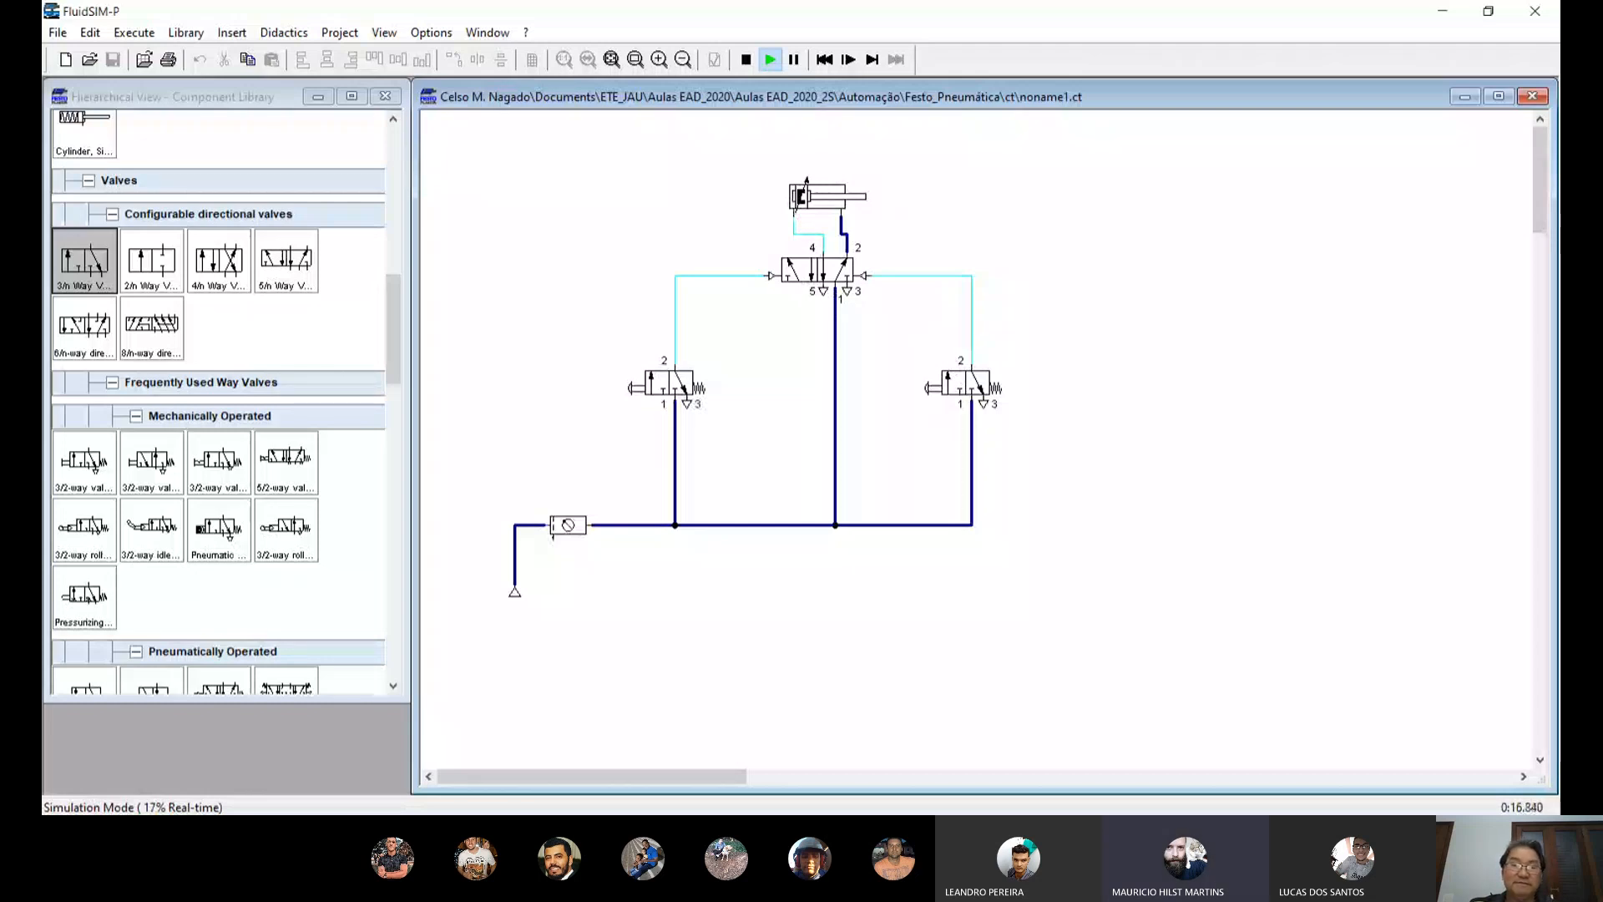
left_click(639, 388)
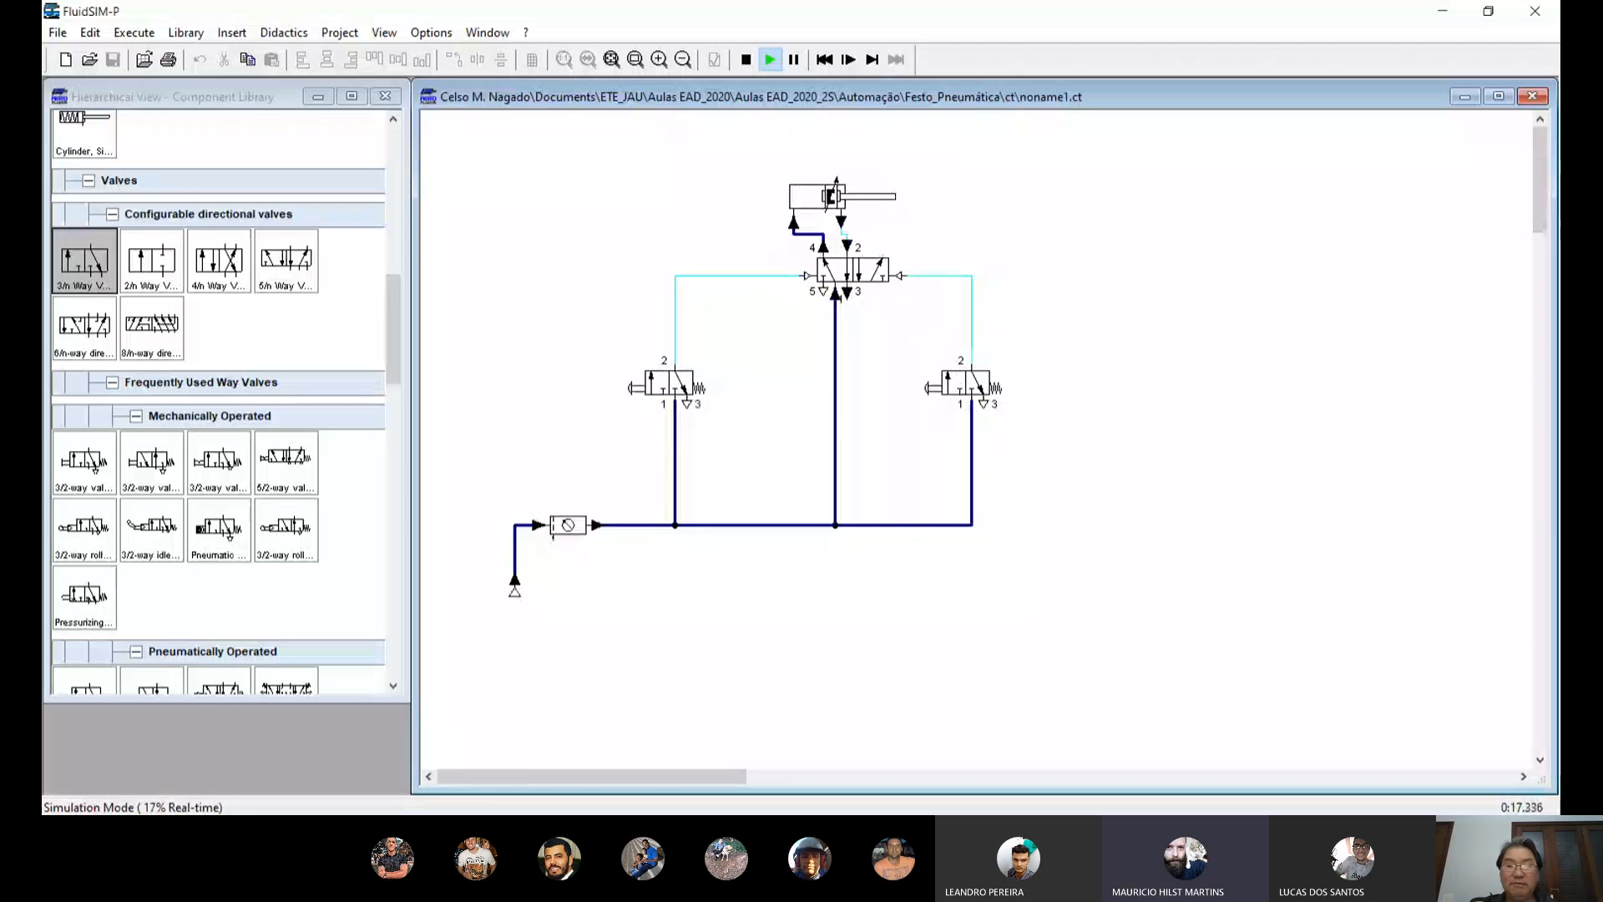
left_click(948, 386)
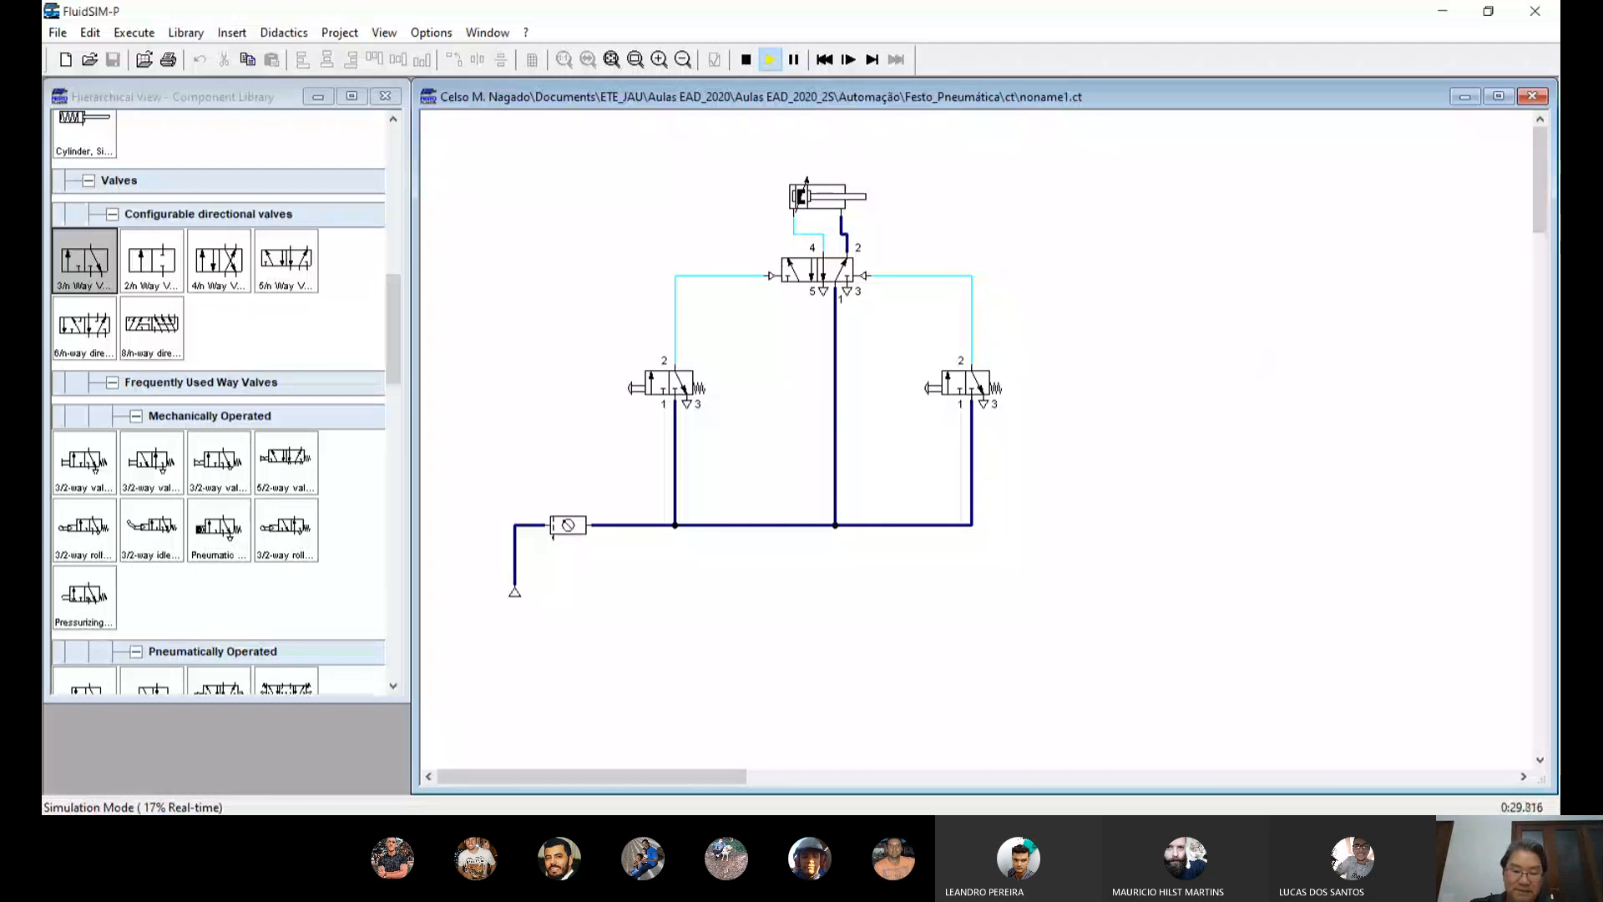
Step: Switch to the Syllabus_Pneumática document in Word and read the Exercício 03 statement down to its solution
key("alt+Tab")
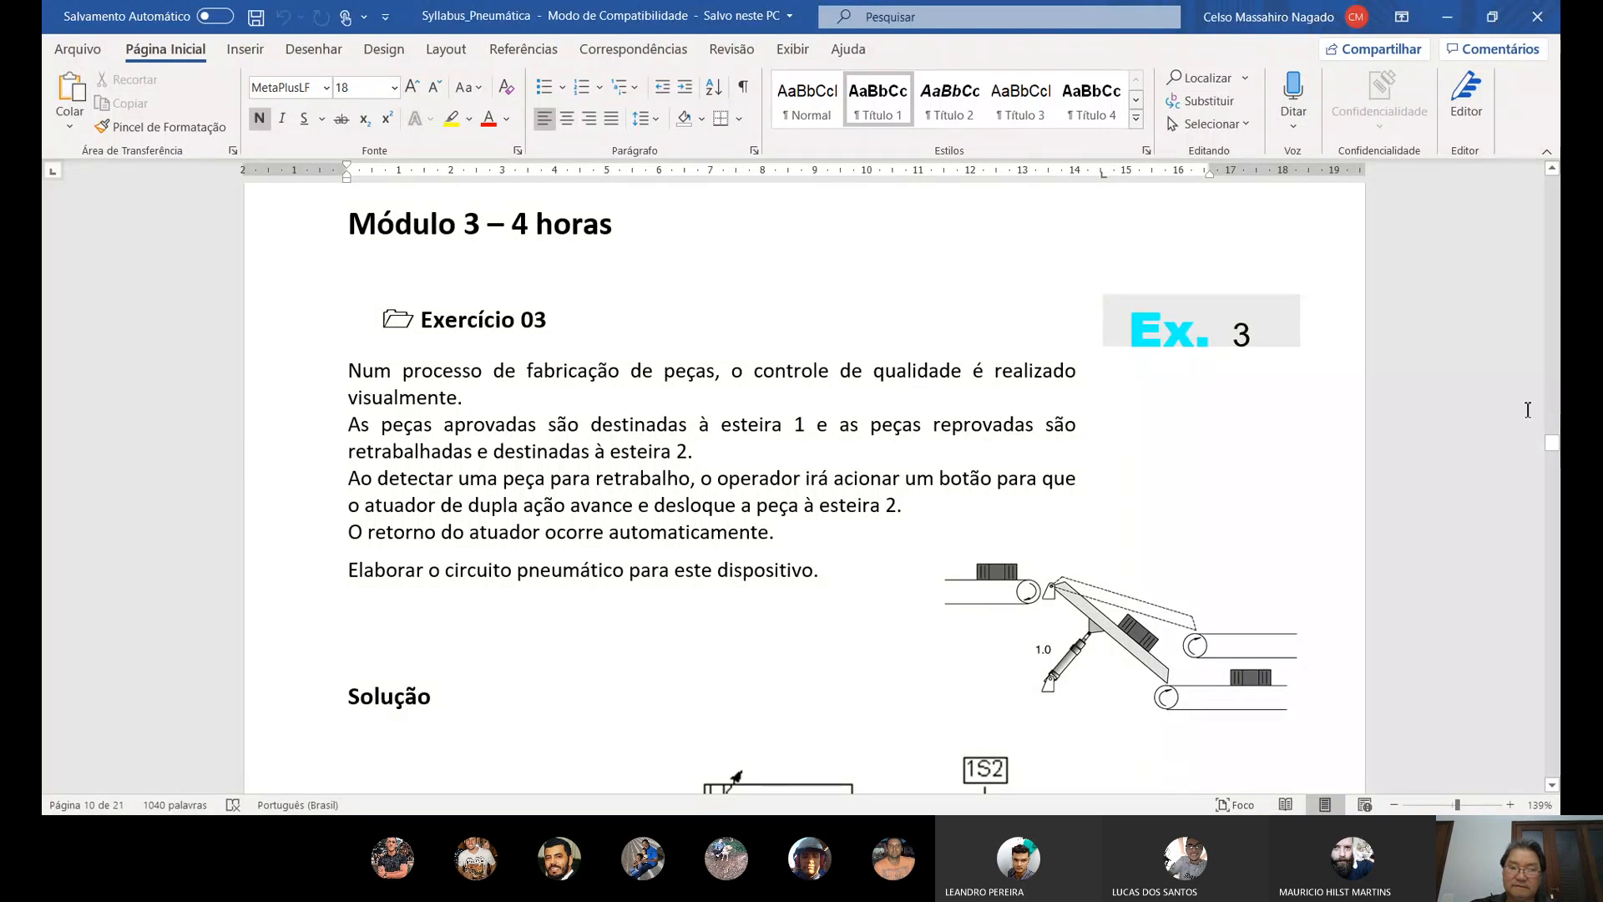
left_click(1553, 786)
left_click(1553, 785)
left_click(1553, 786)
left_click(1552, 786)
left_click(1553, 786)
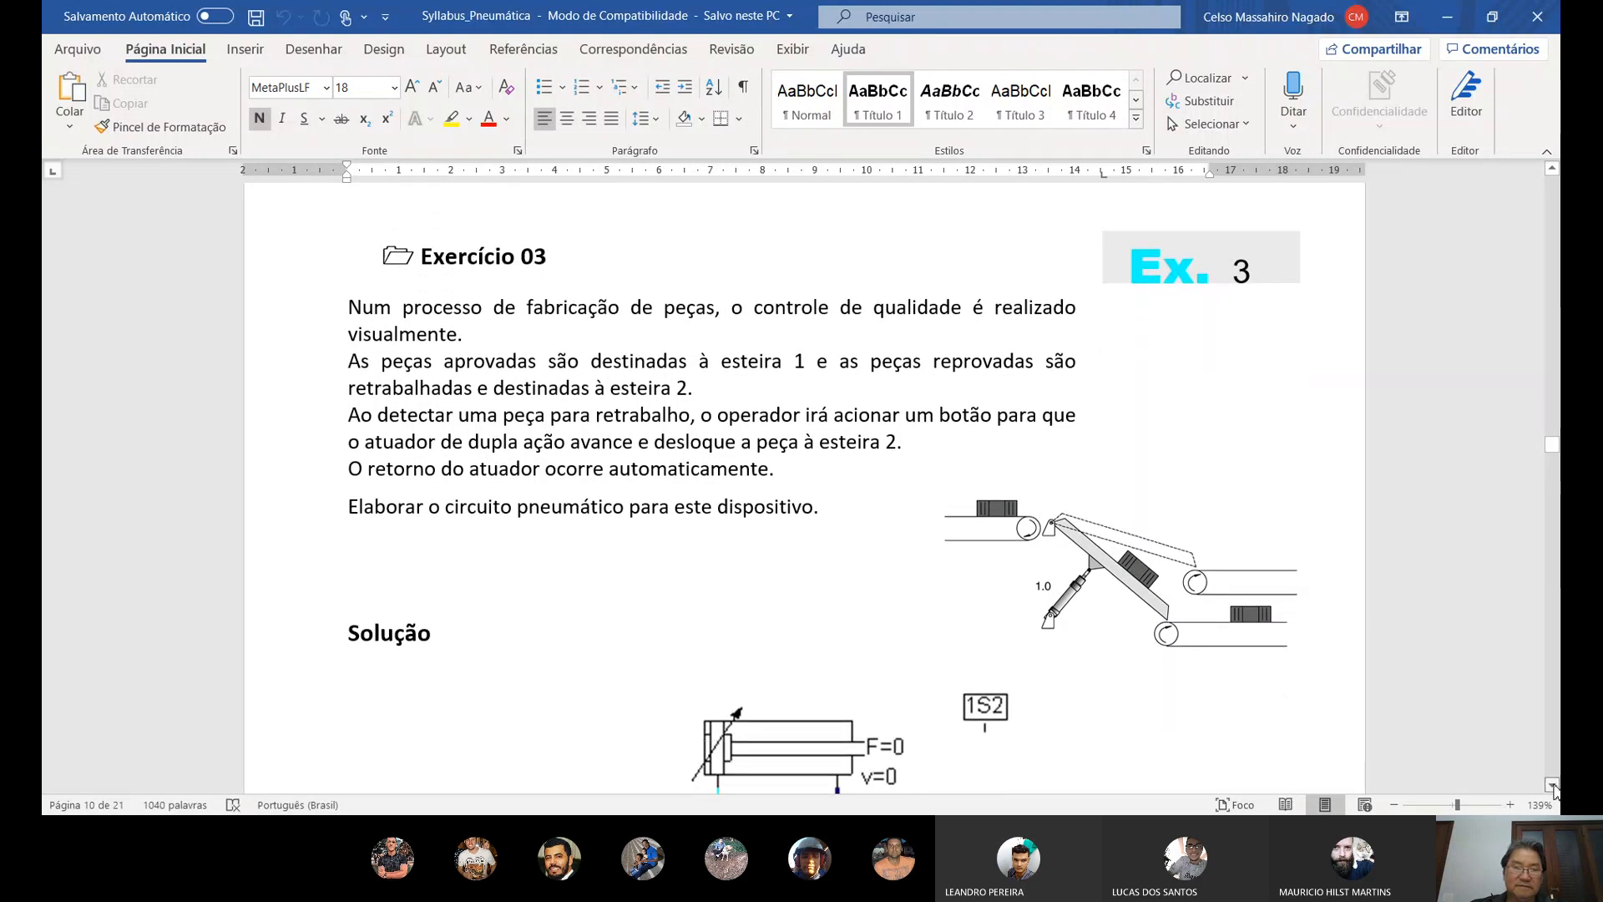
left_click(1552, 786)
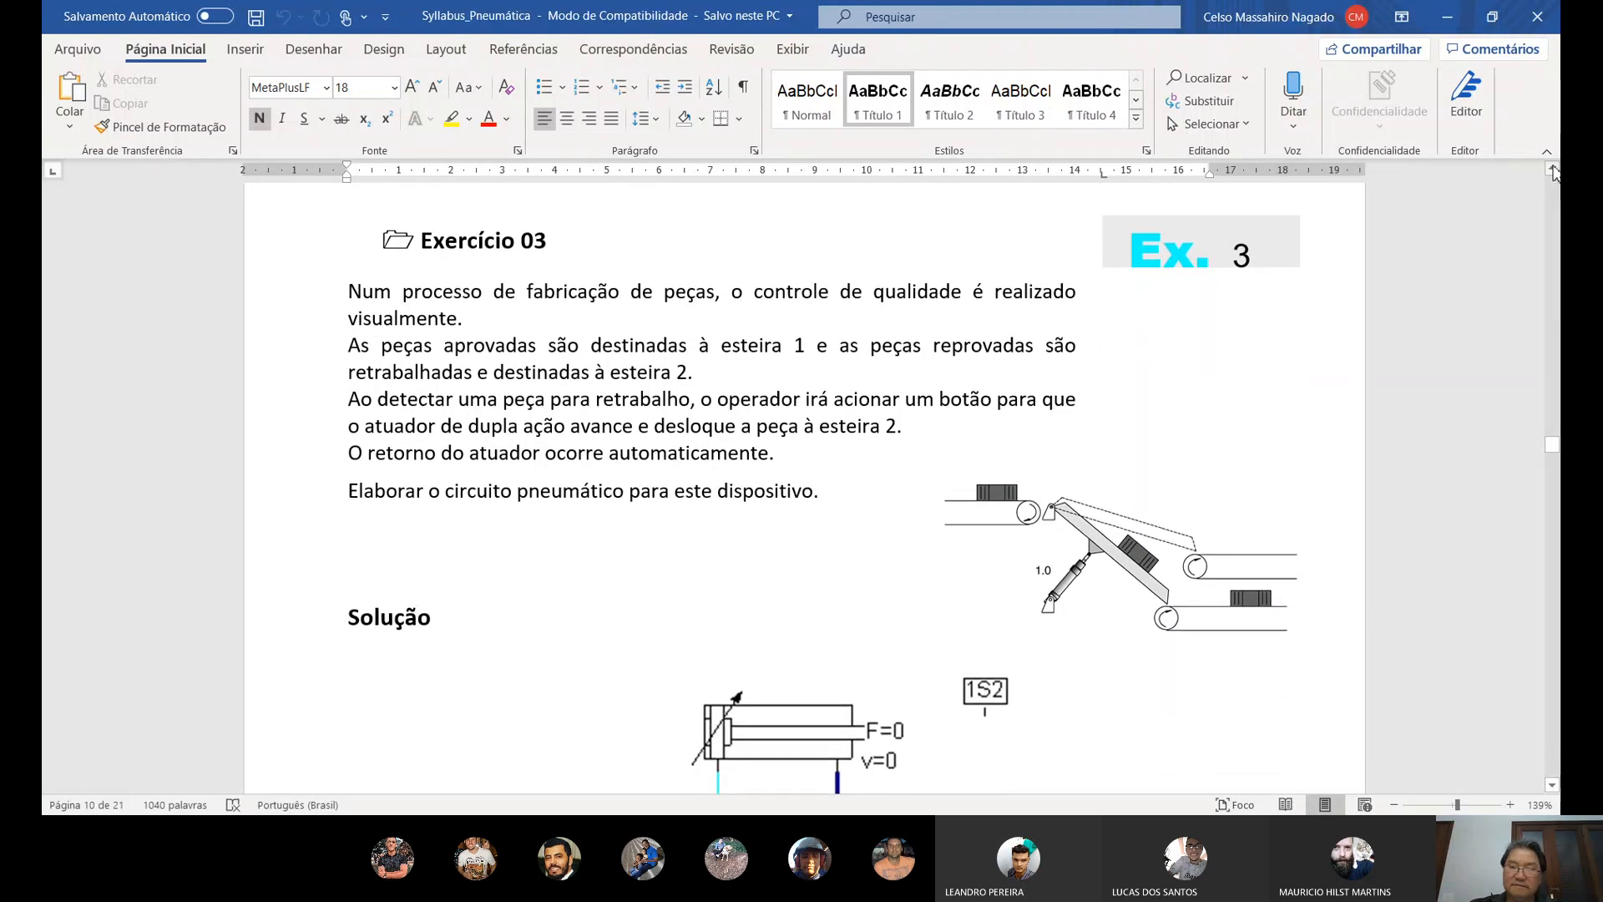
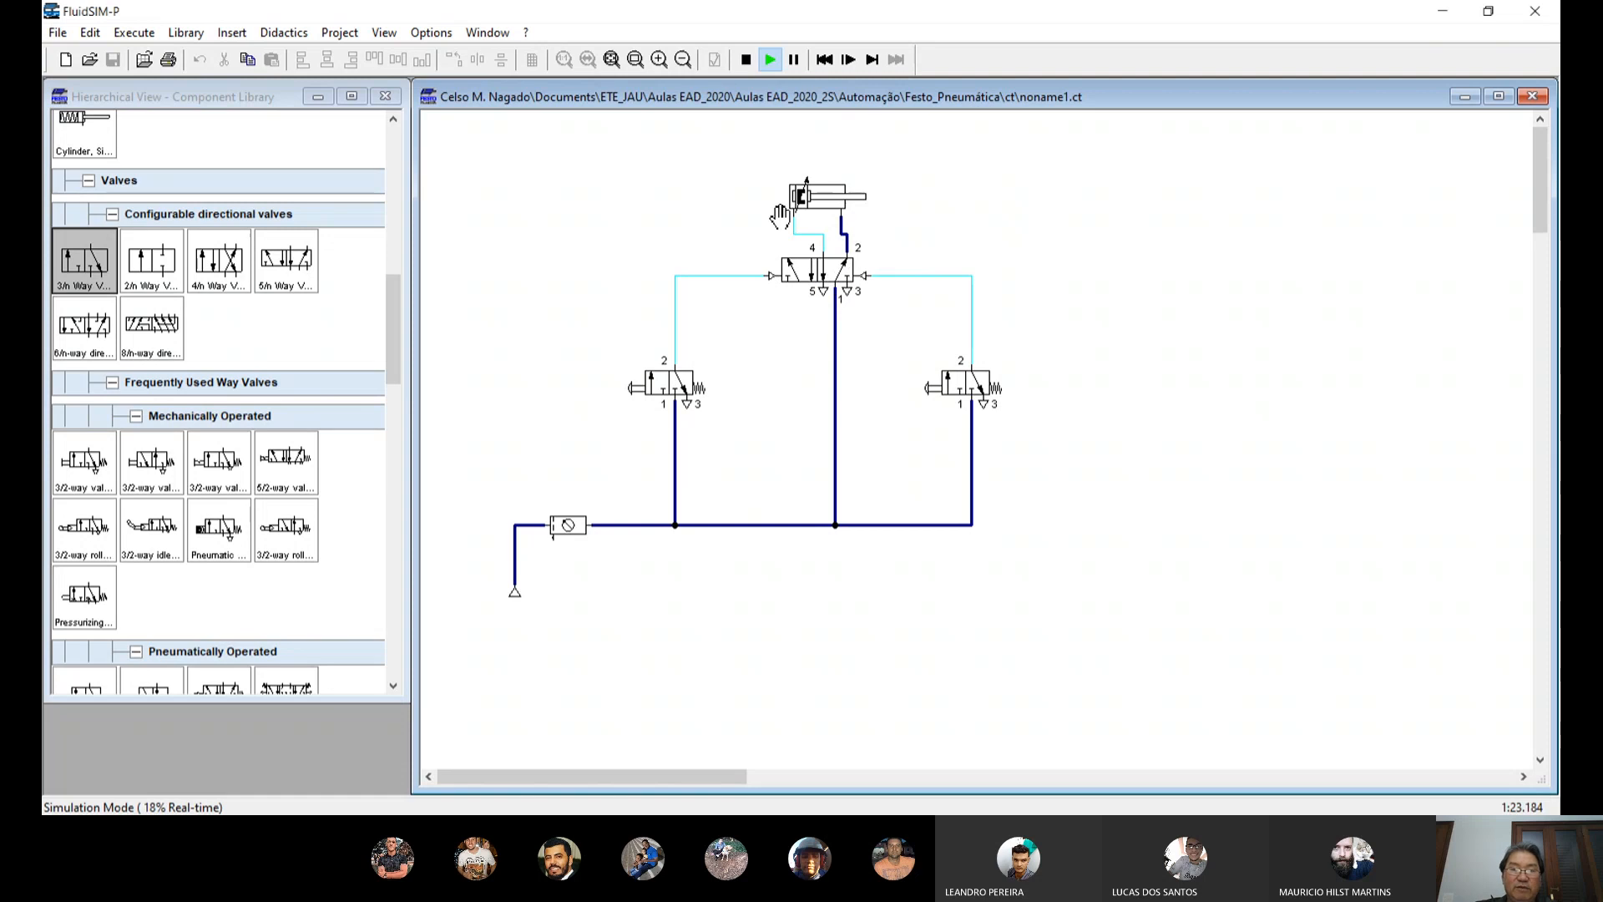
Step: Stop the simulation, copy the whole circuit into a new circuit file and centre it in the drawing area
left_click(746, 60)
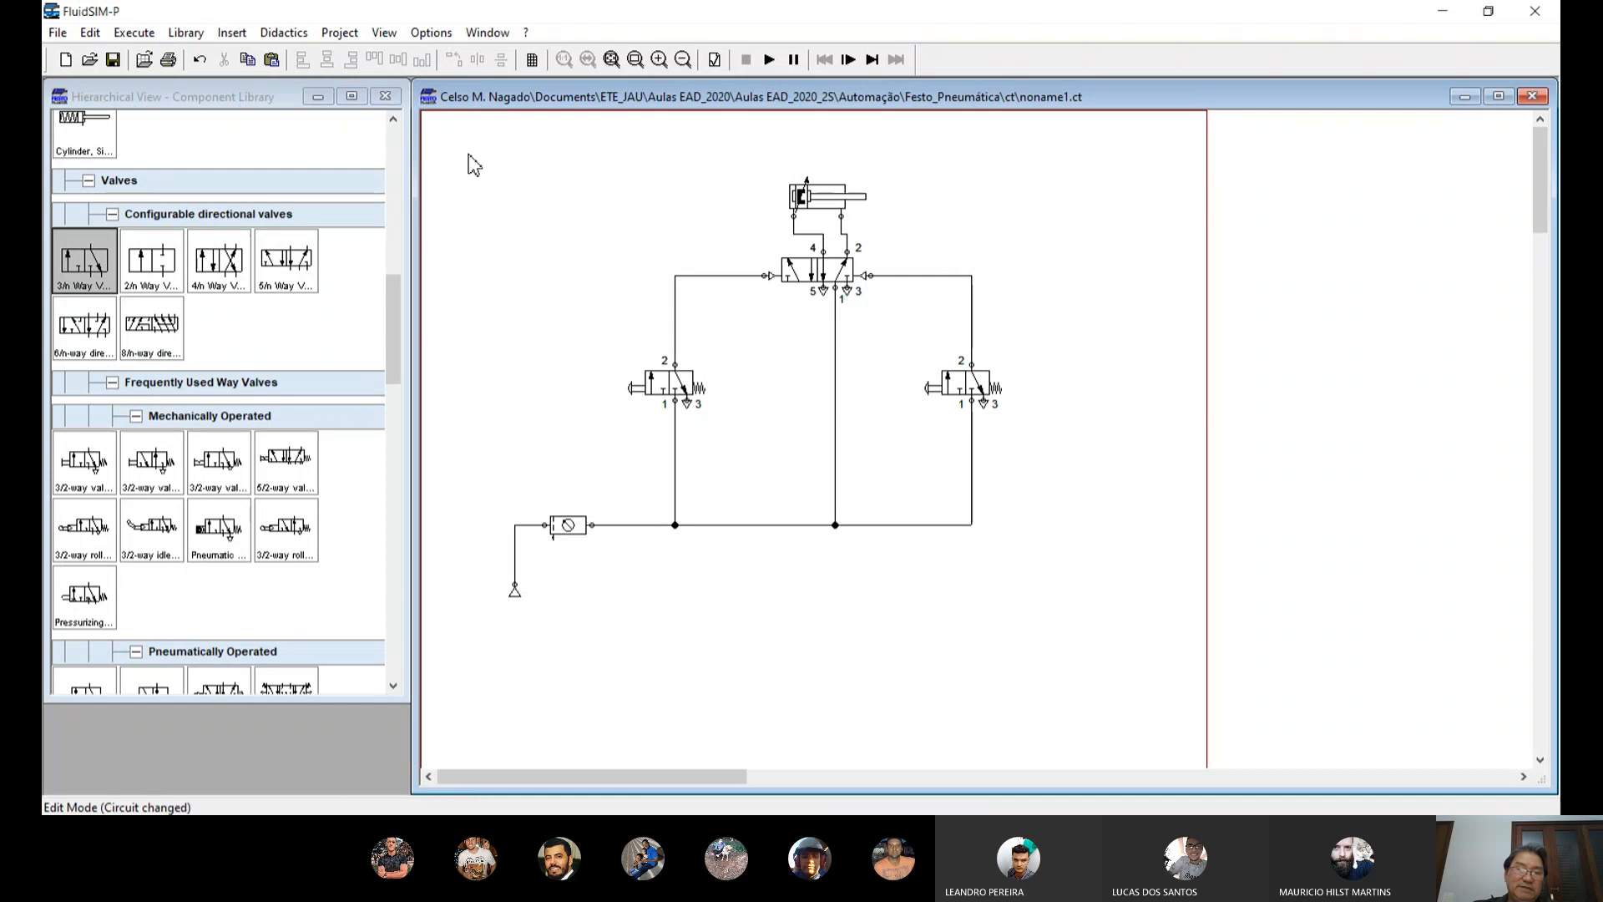
left_click_drag(470, 135, 1150, 668)
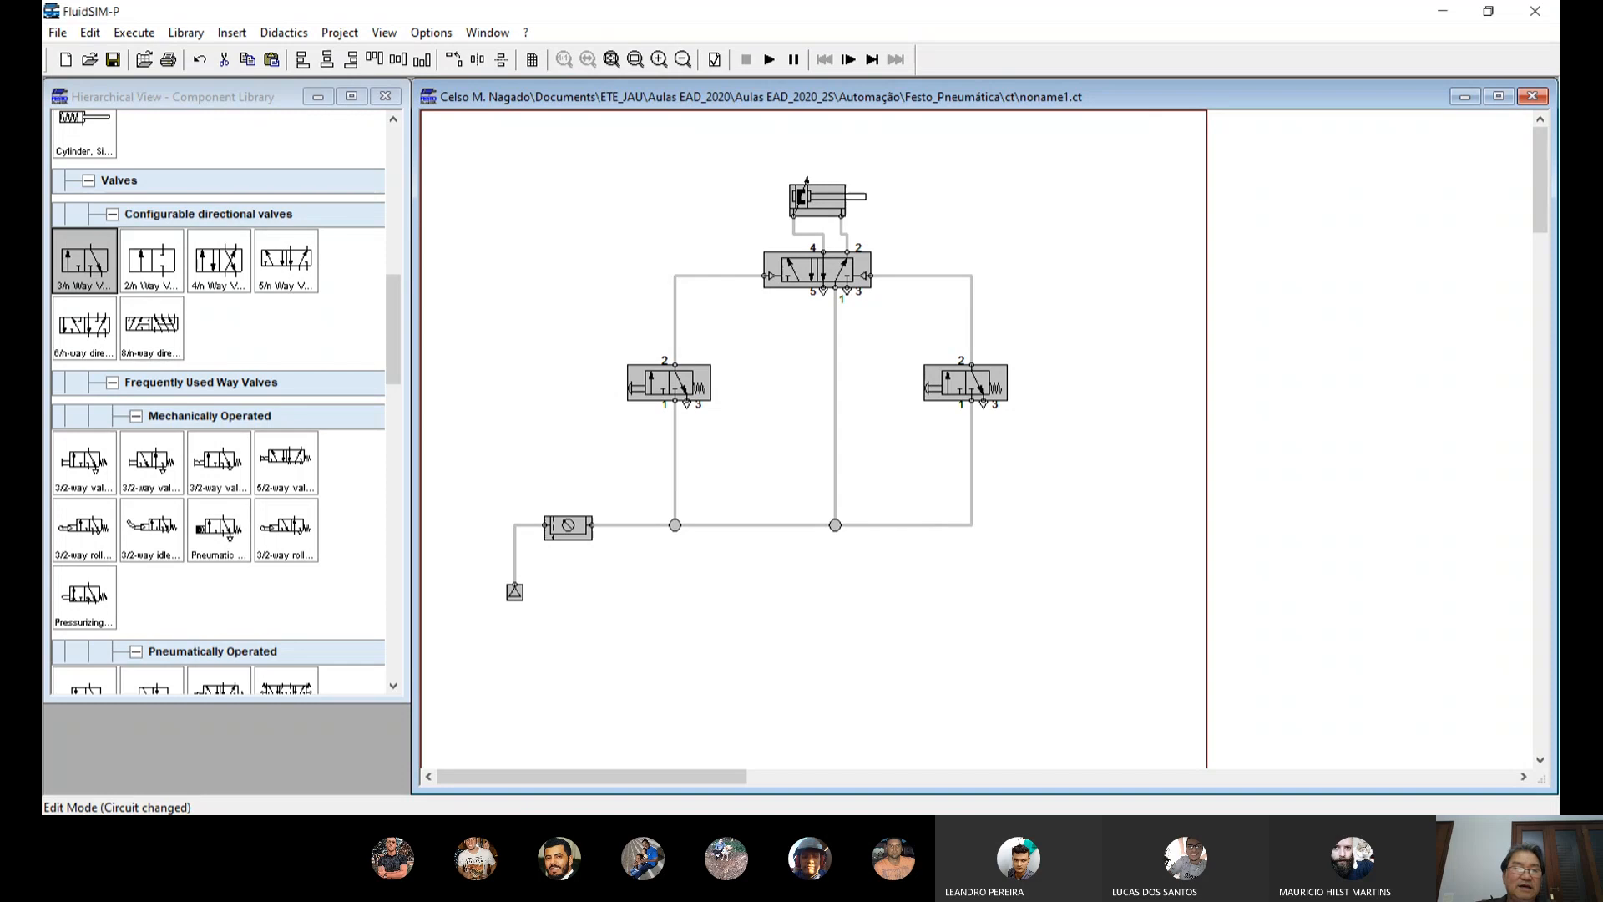
left_click(66, 61)
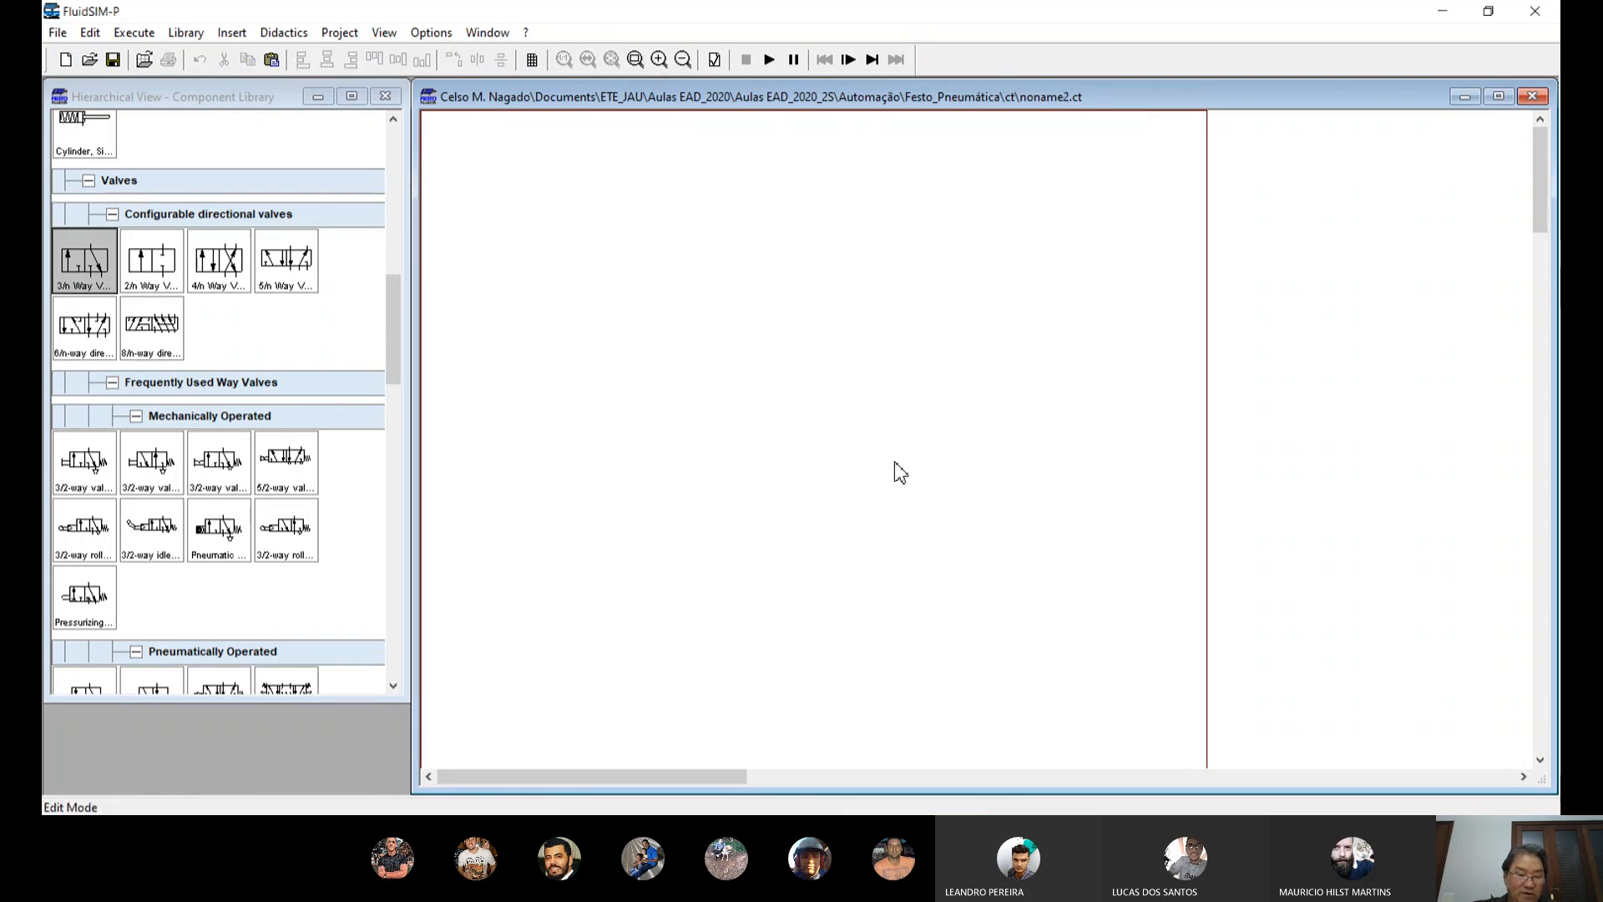
key("ctrl+v")
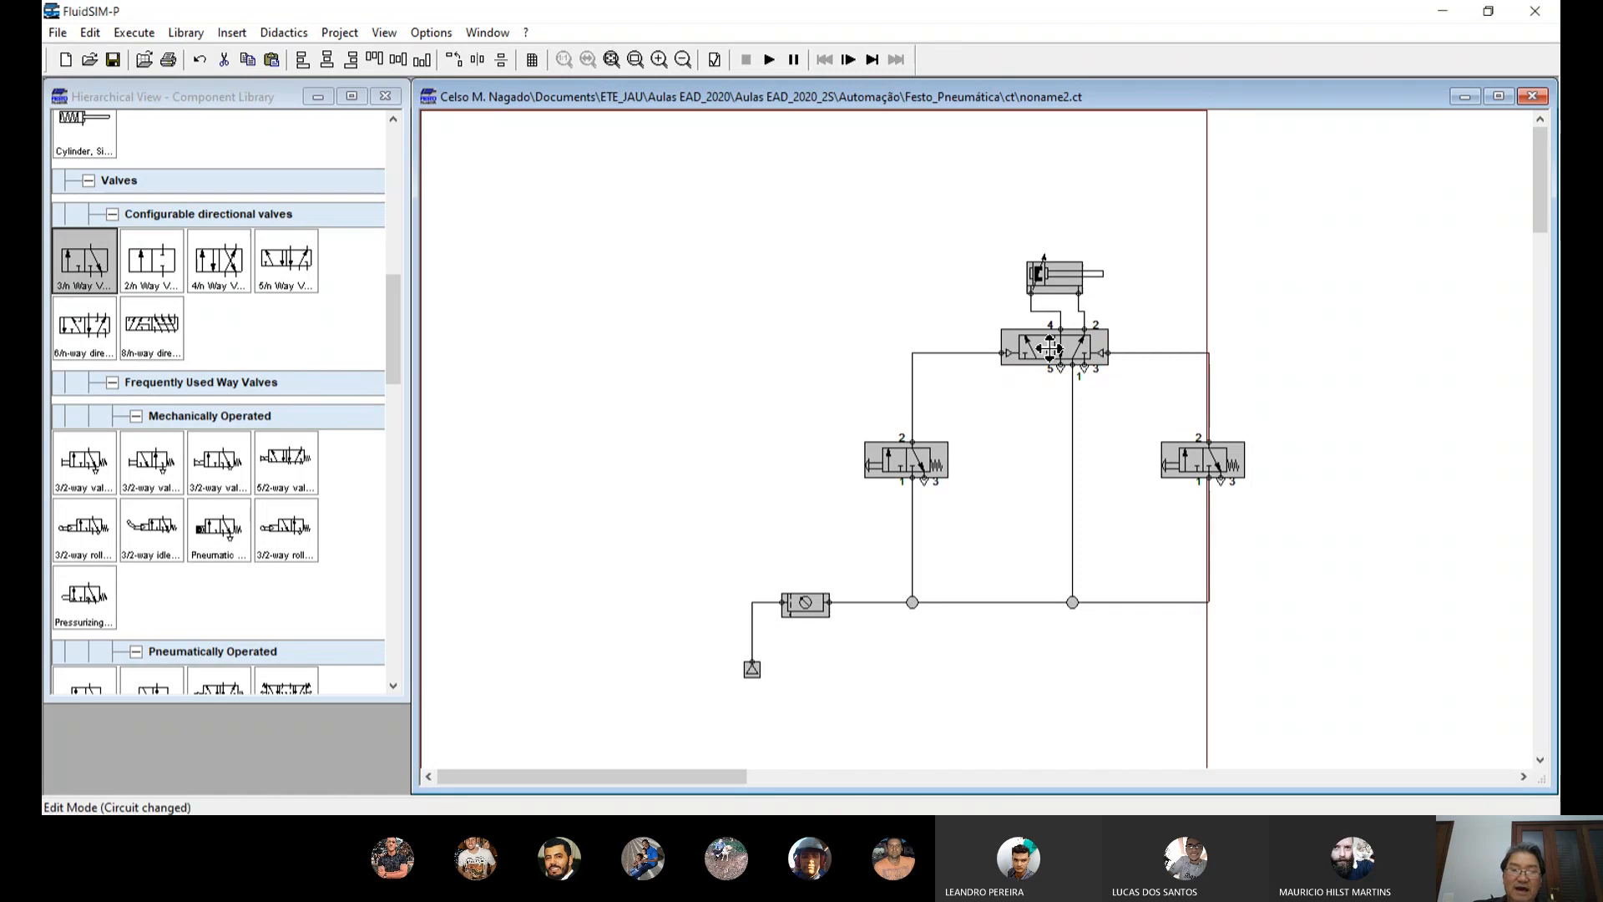
left_click_drag(1036, 359, 838, 285)
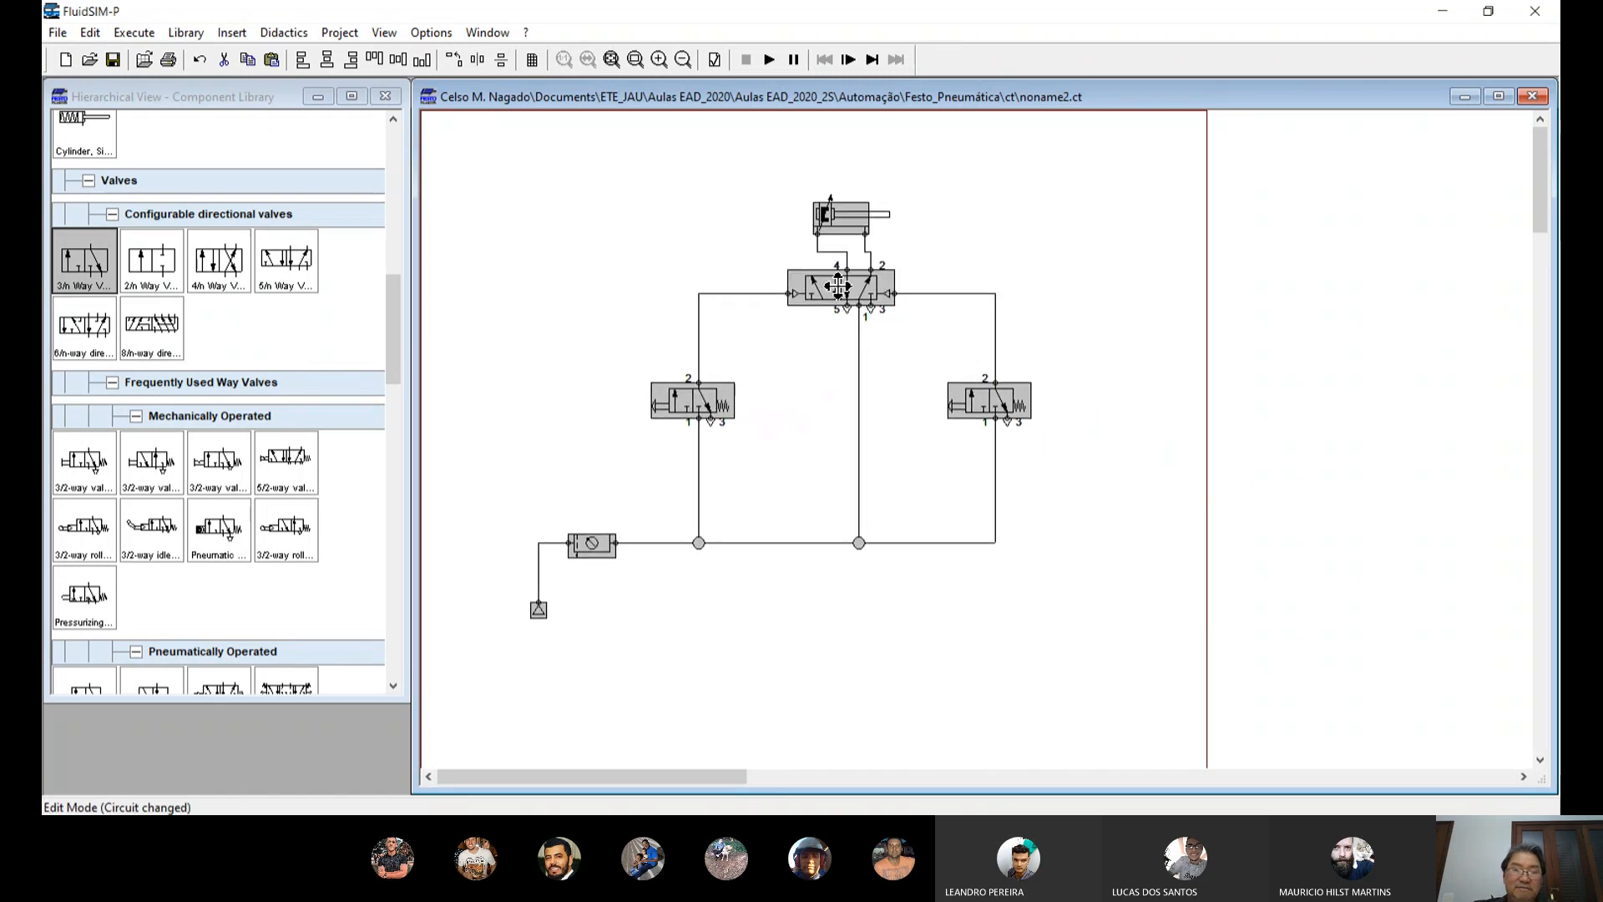
left_click(1134, 431)
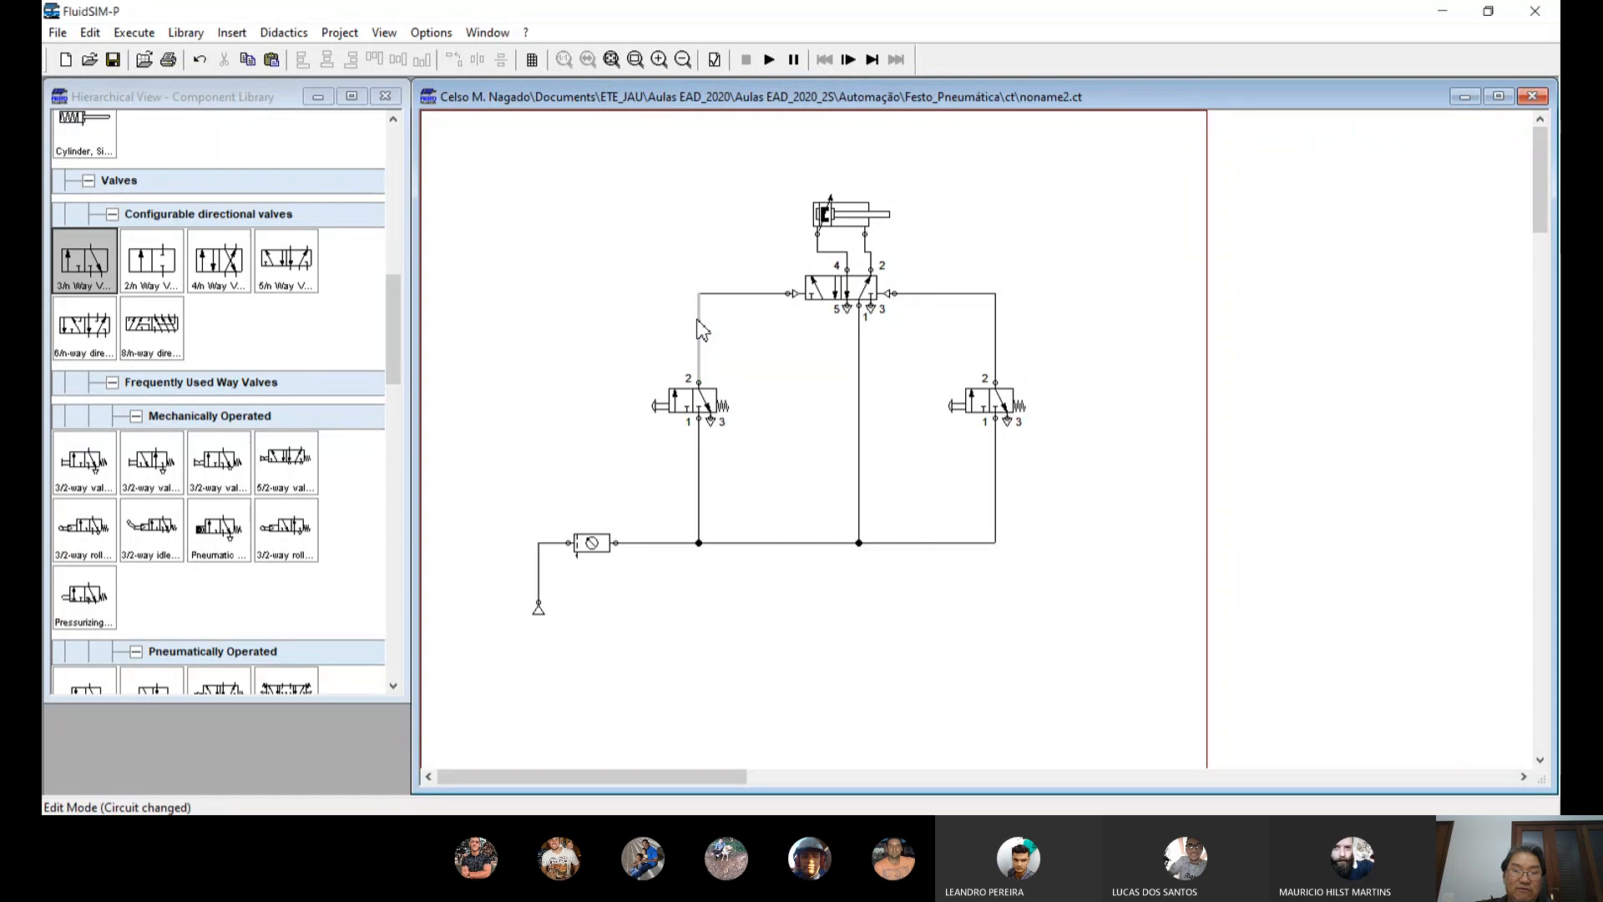
Step: Delete the left push-button valve's pilot and supply lines and the supply line from the service unit to the 5/n valve's junction
key("Delete")
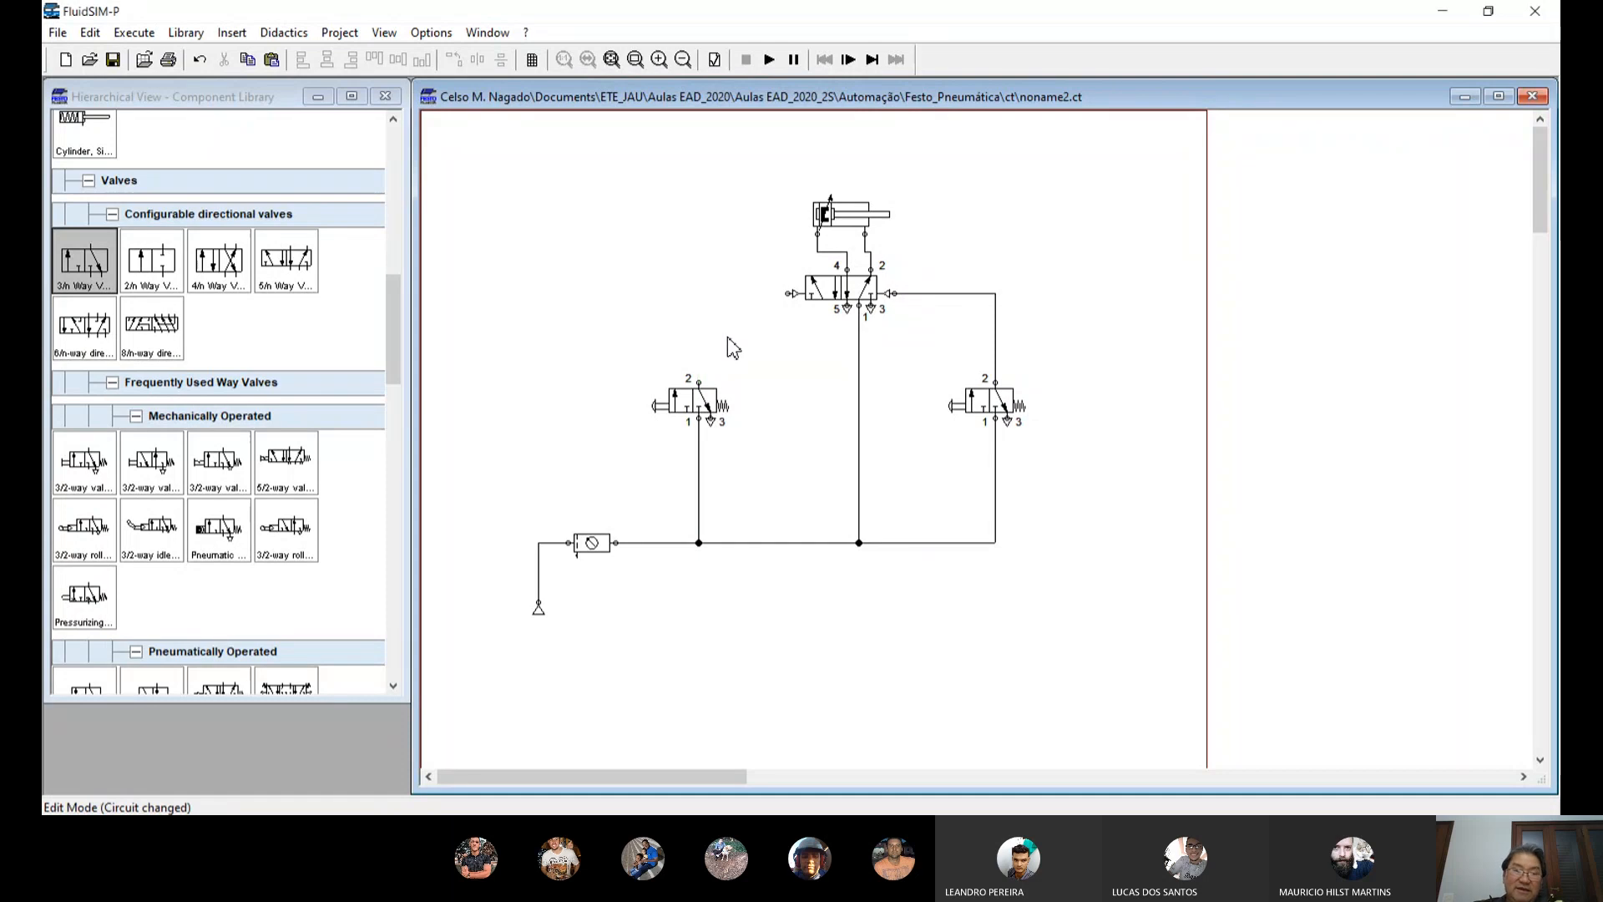
left_click(700, 498)
key("Delete")
left_click(672, 544)
key("Delete")
left_click(772, 544)
key("Delete")
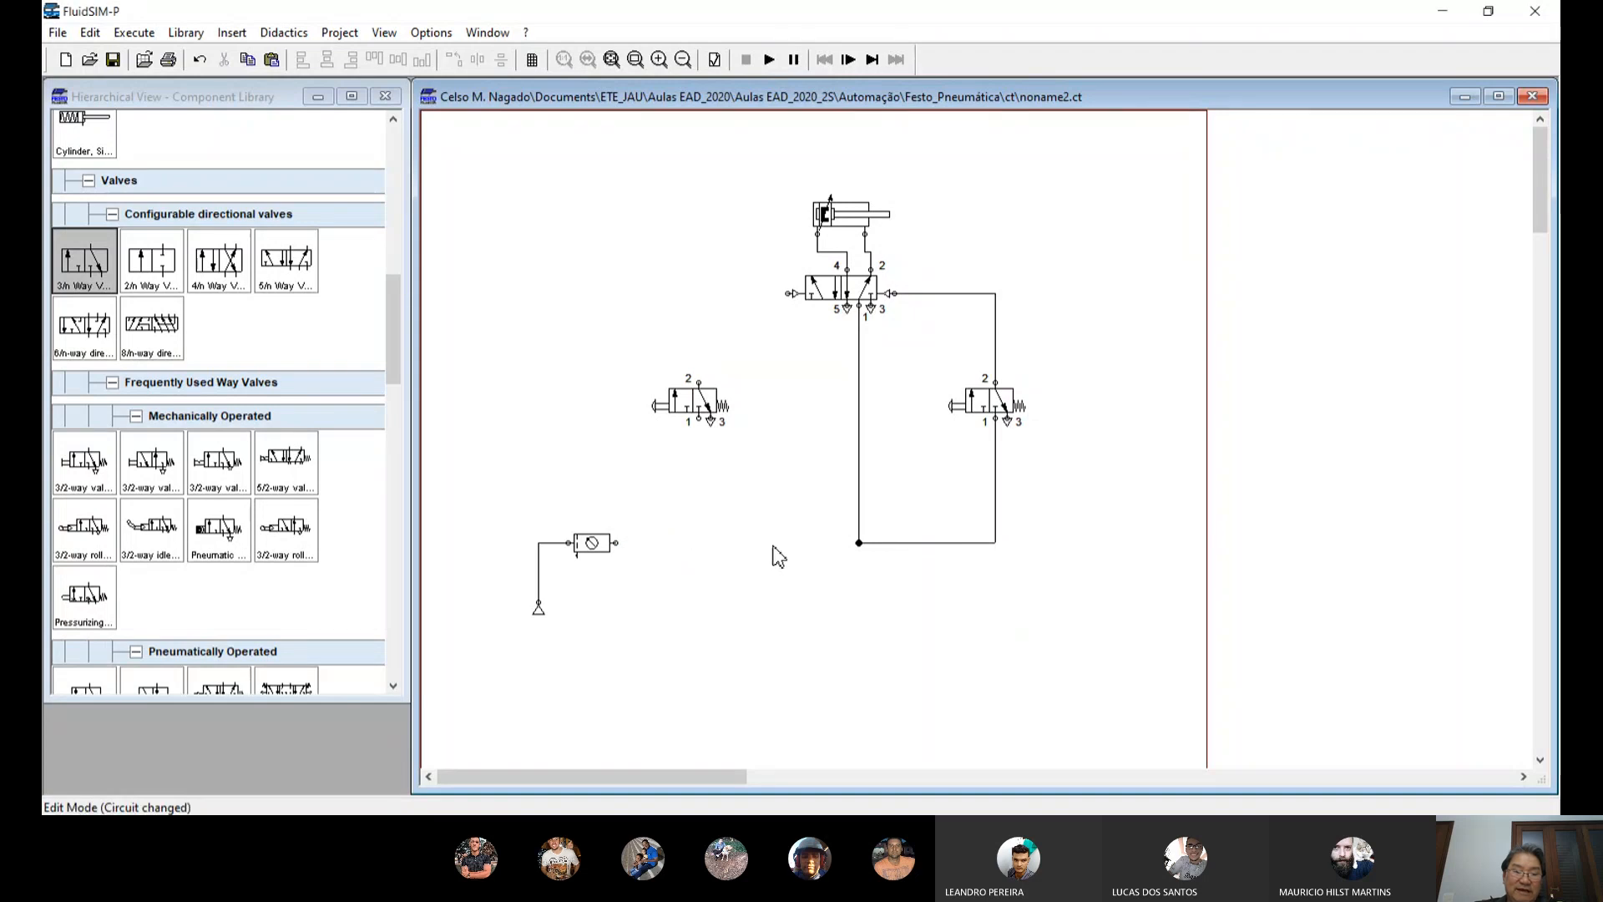
Step: Delete the 5/n valve's supply line, the right push-button valve's supply and pilot lines, and both cylinder lines
left_click(860, 542)
key("Delete")
left_click(930, 542)
key("Delete")
left_click(999, 337)
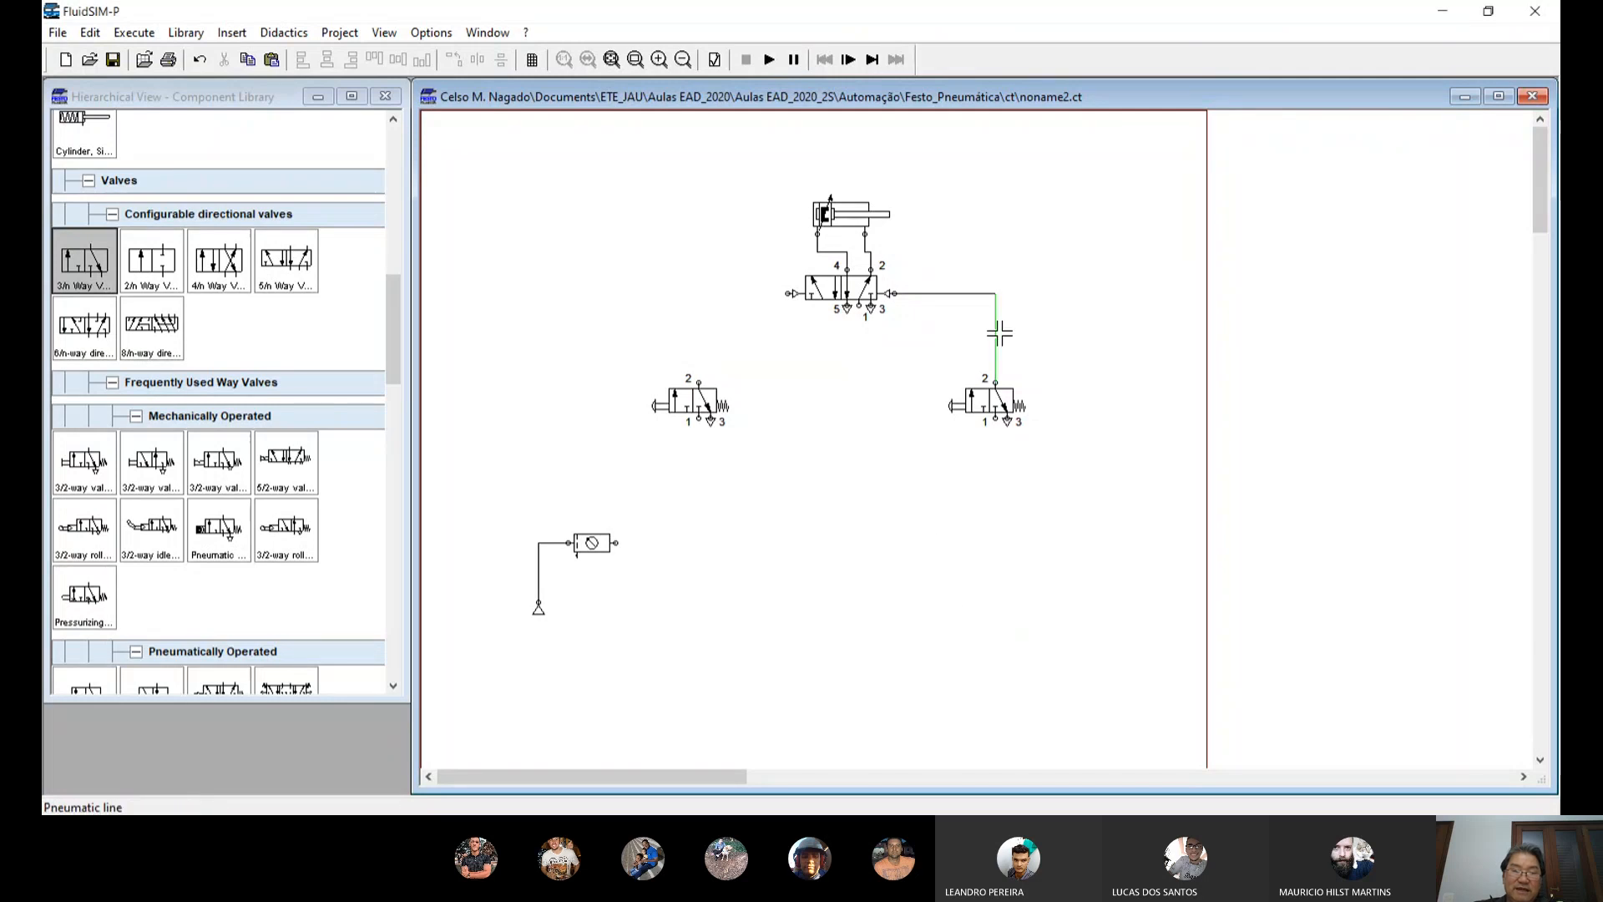
key("Delete")
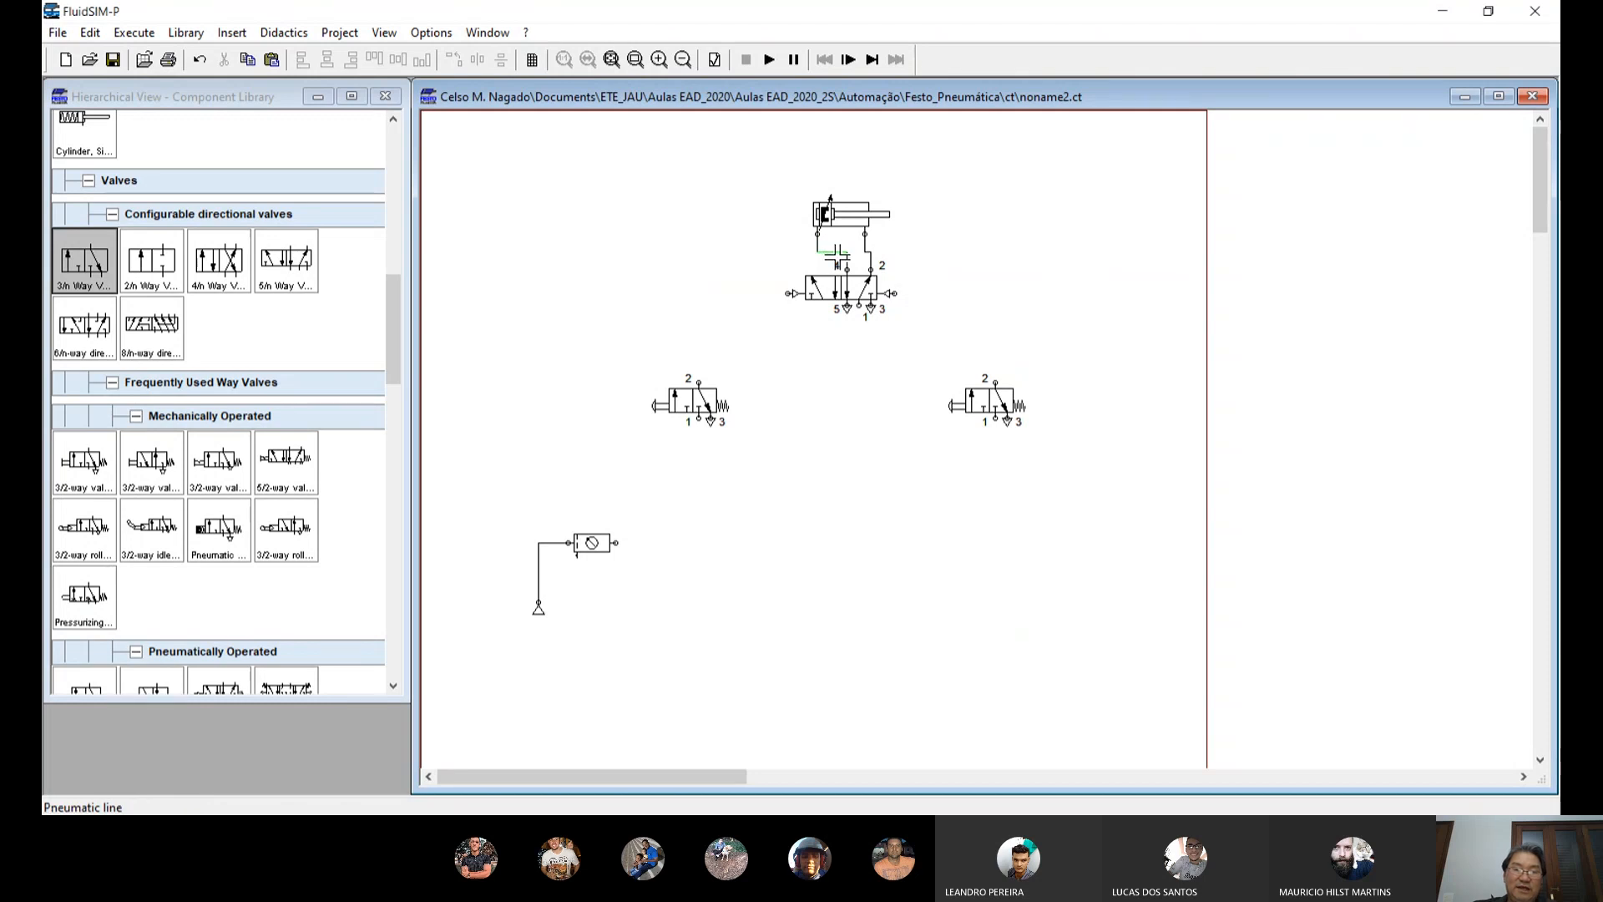
key("Delete")
left_click(877, 260)
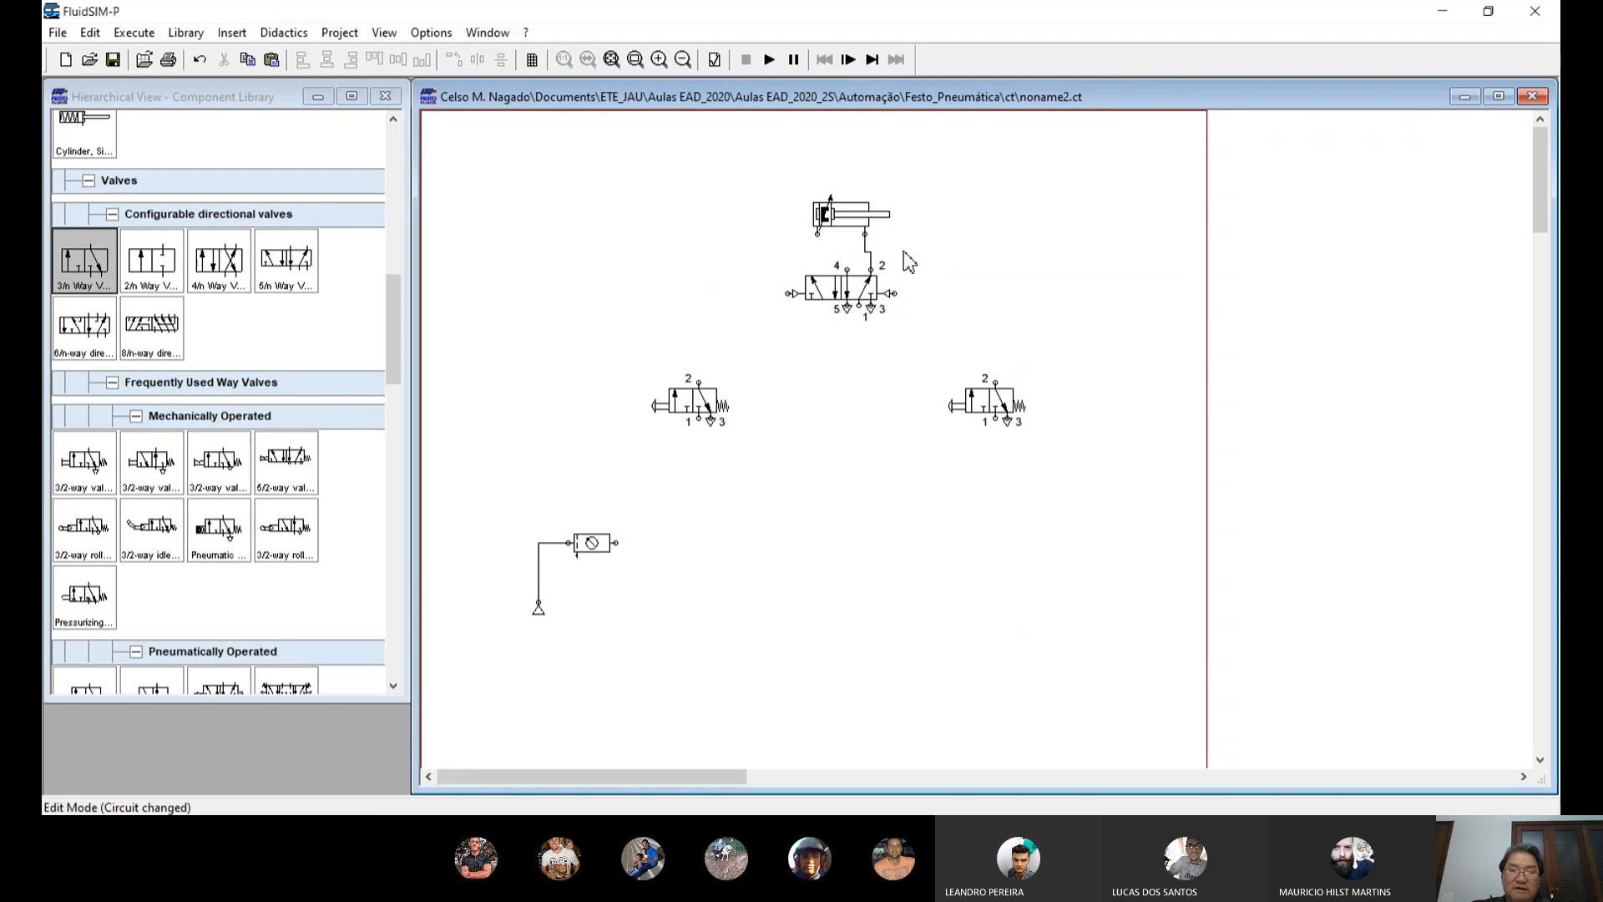
key("Delete")
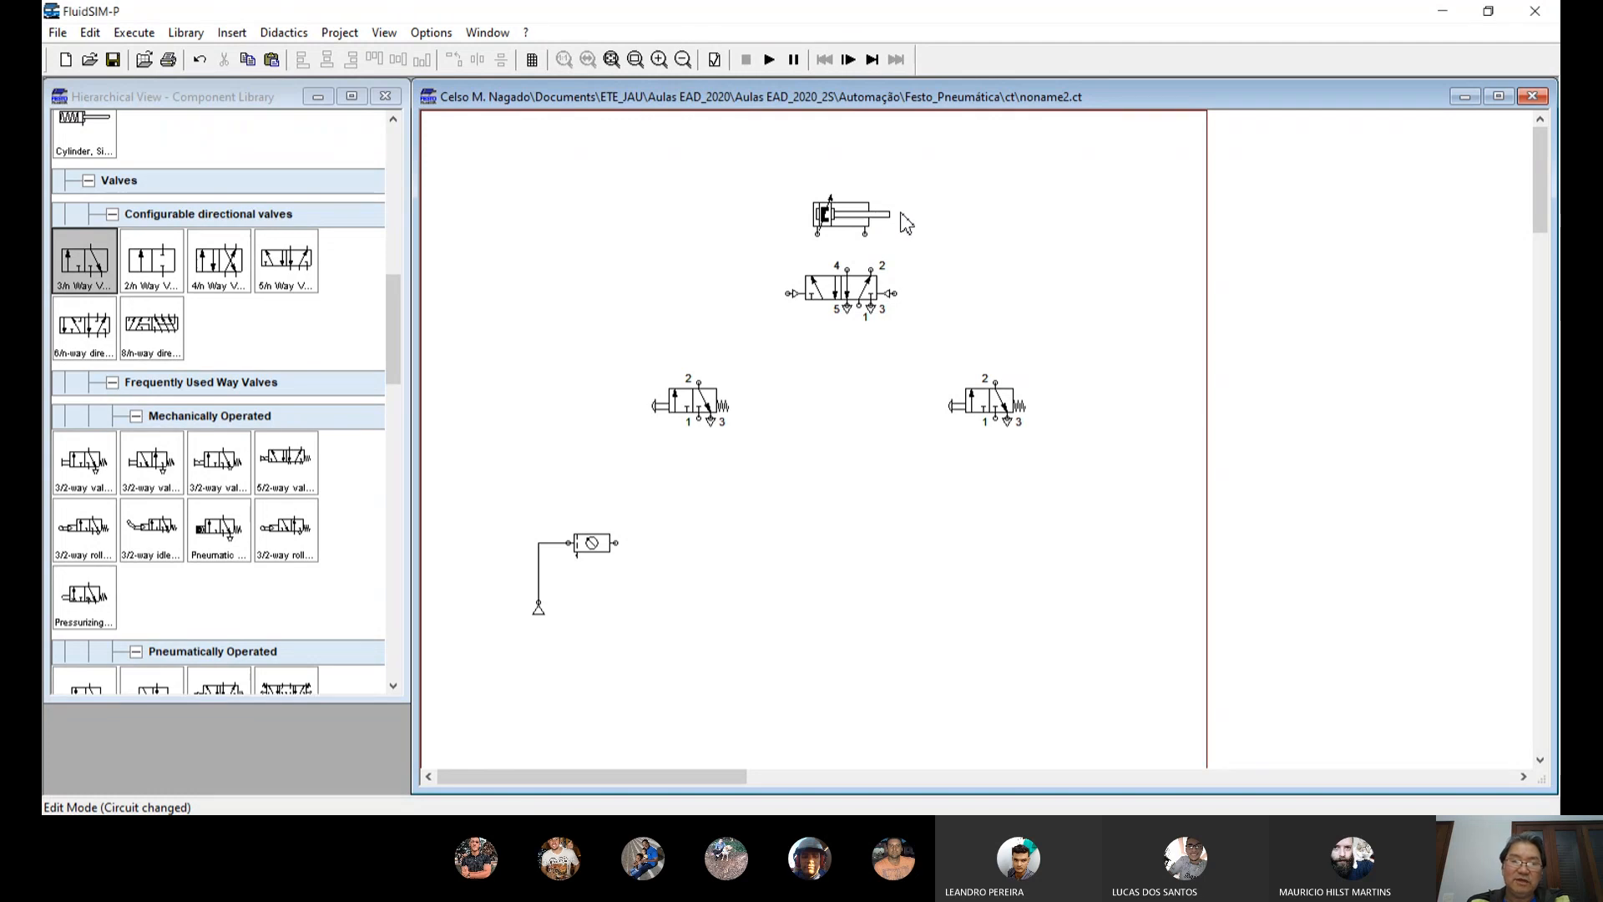
Step: Replace the right 3/n way valve's manual left actuation with the mechanical roller actuation, keeping its spring return
mouse_move(842, 224)
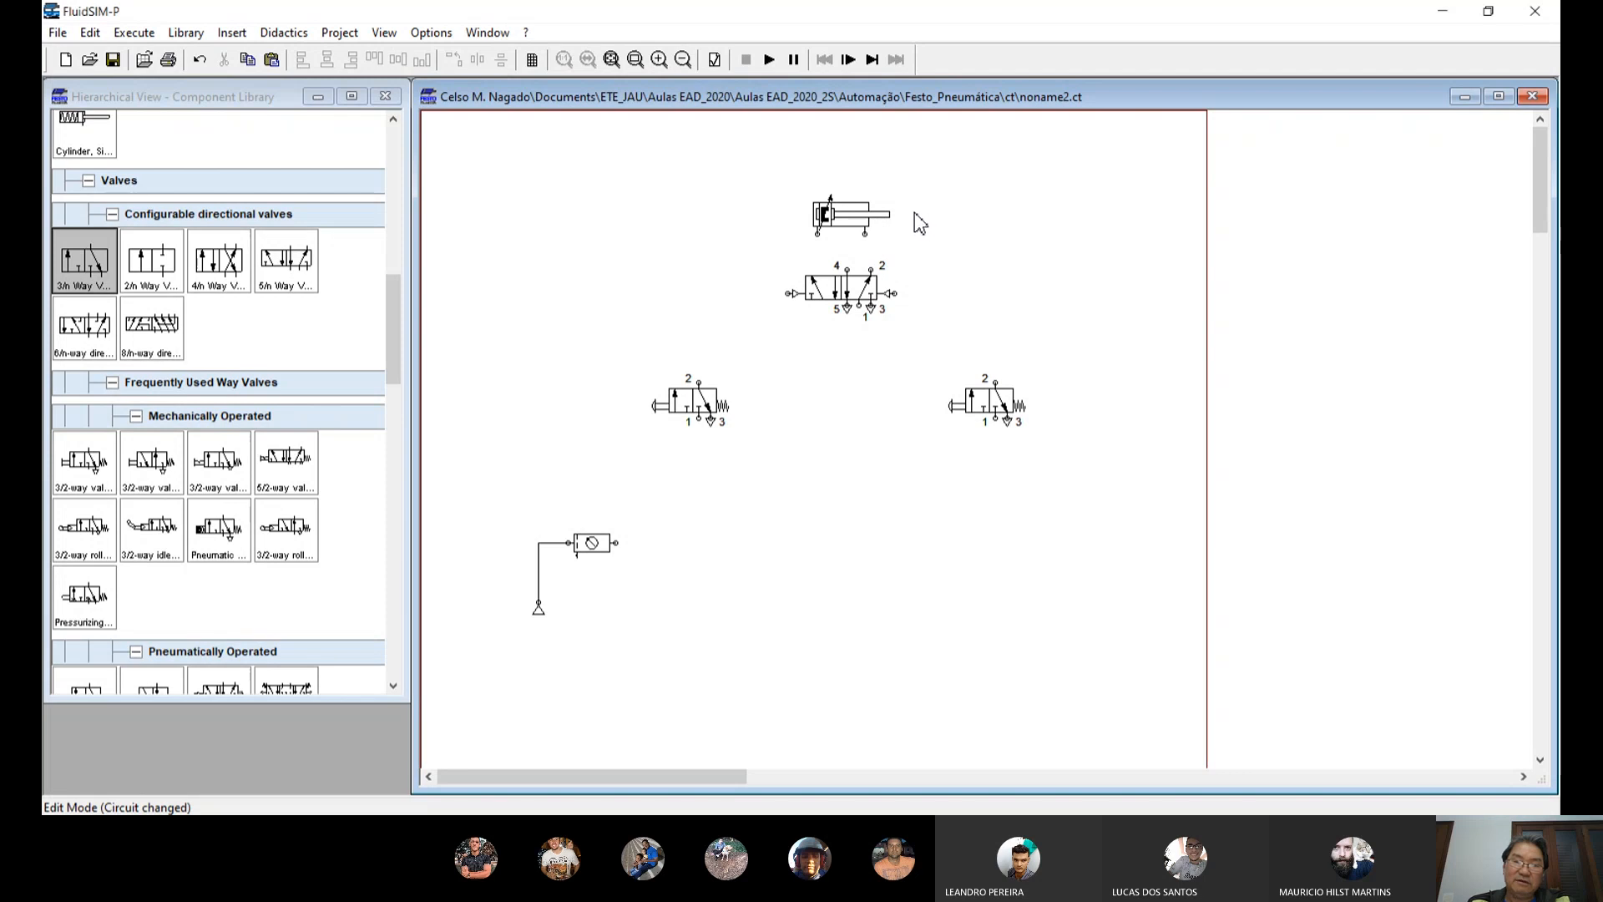
left_click(994, 409)
double_click(994, 409)
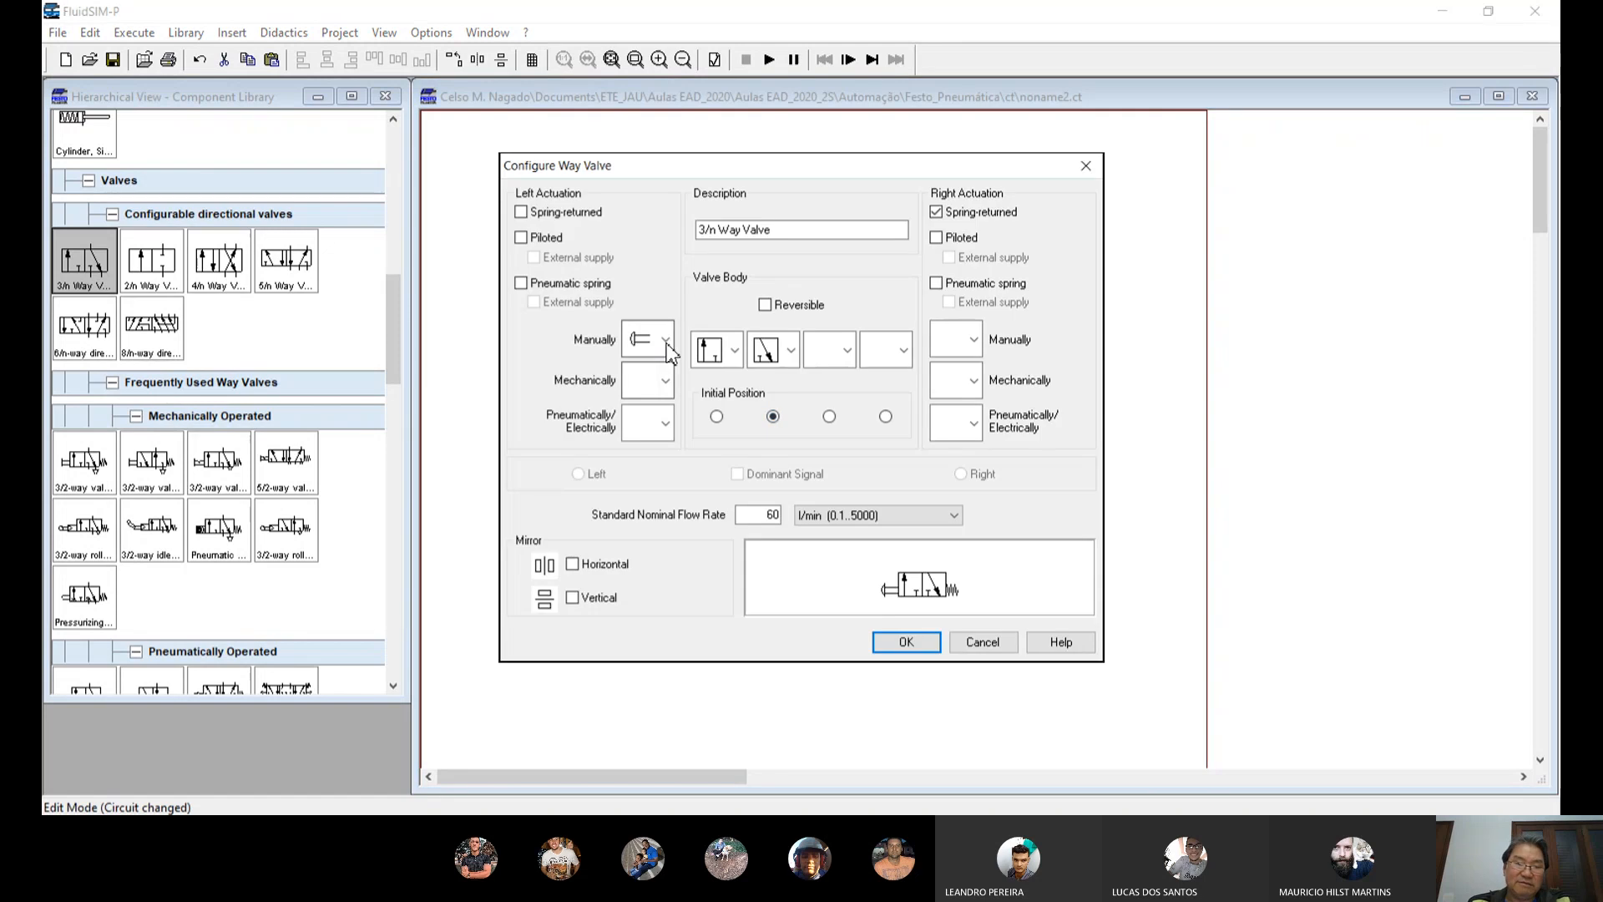
left_click(666, 339)
left_click(675, 387)
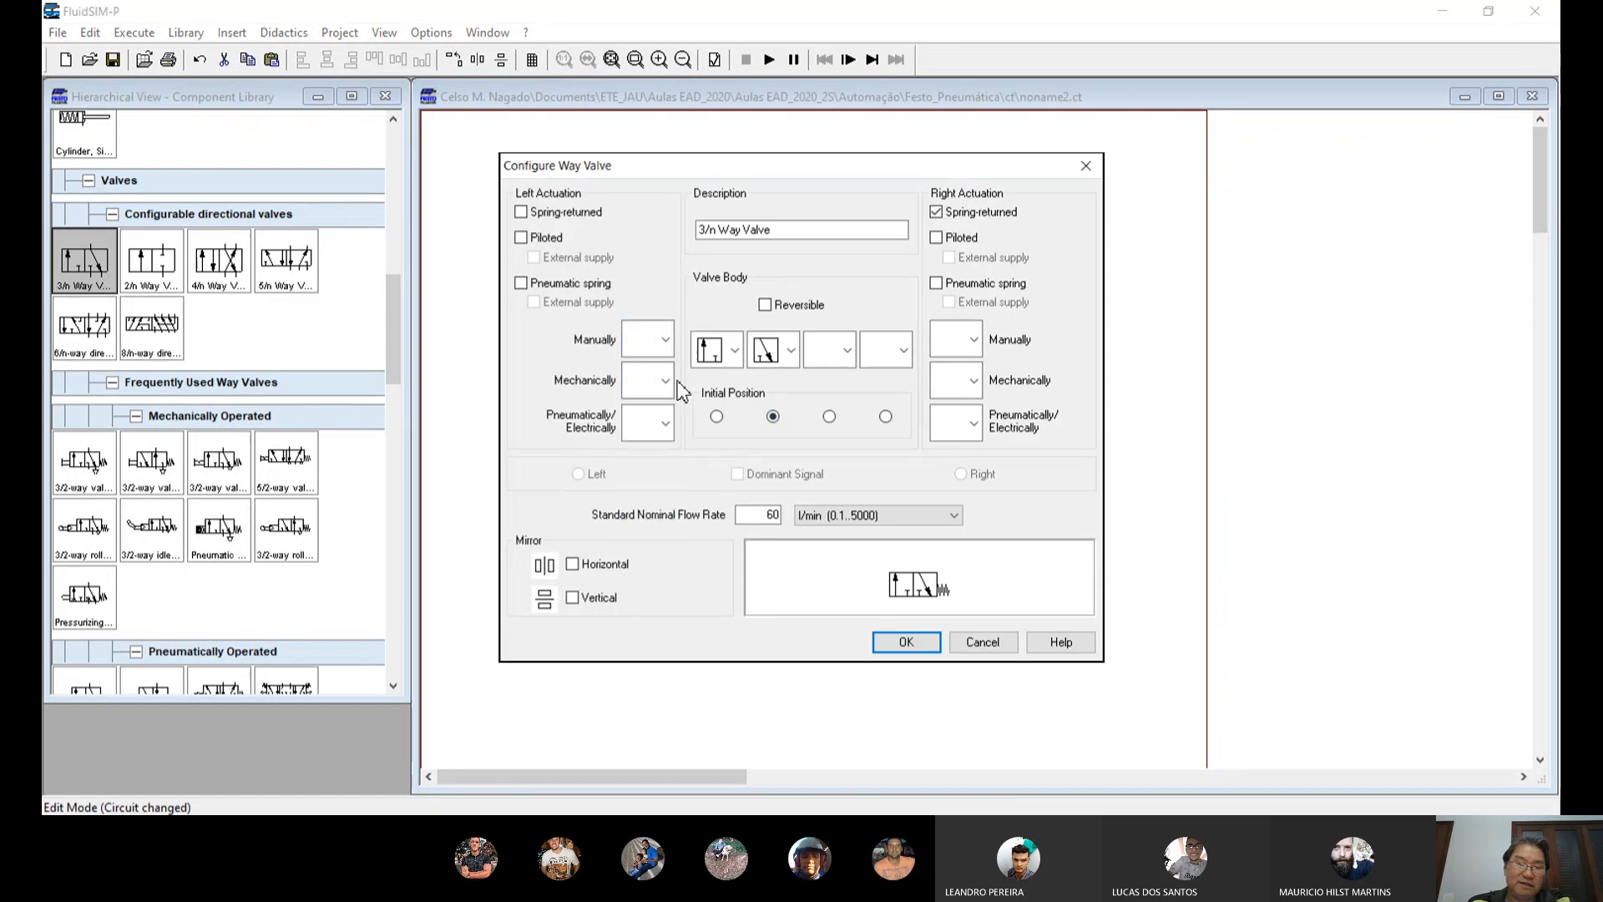
left_click(666, 340)
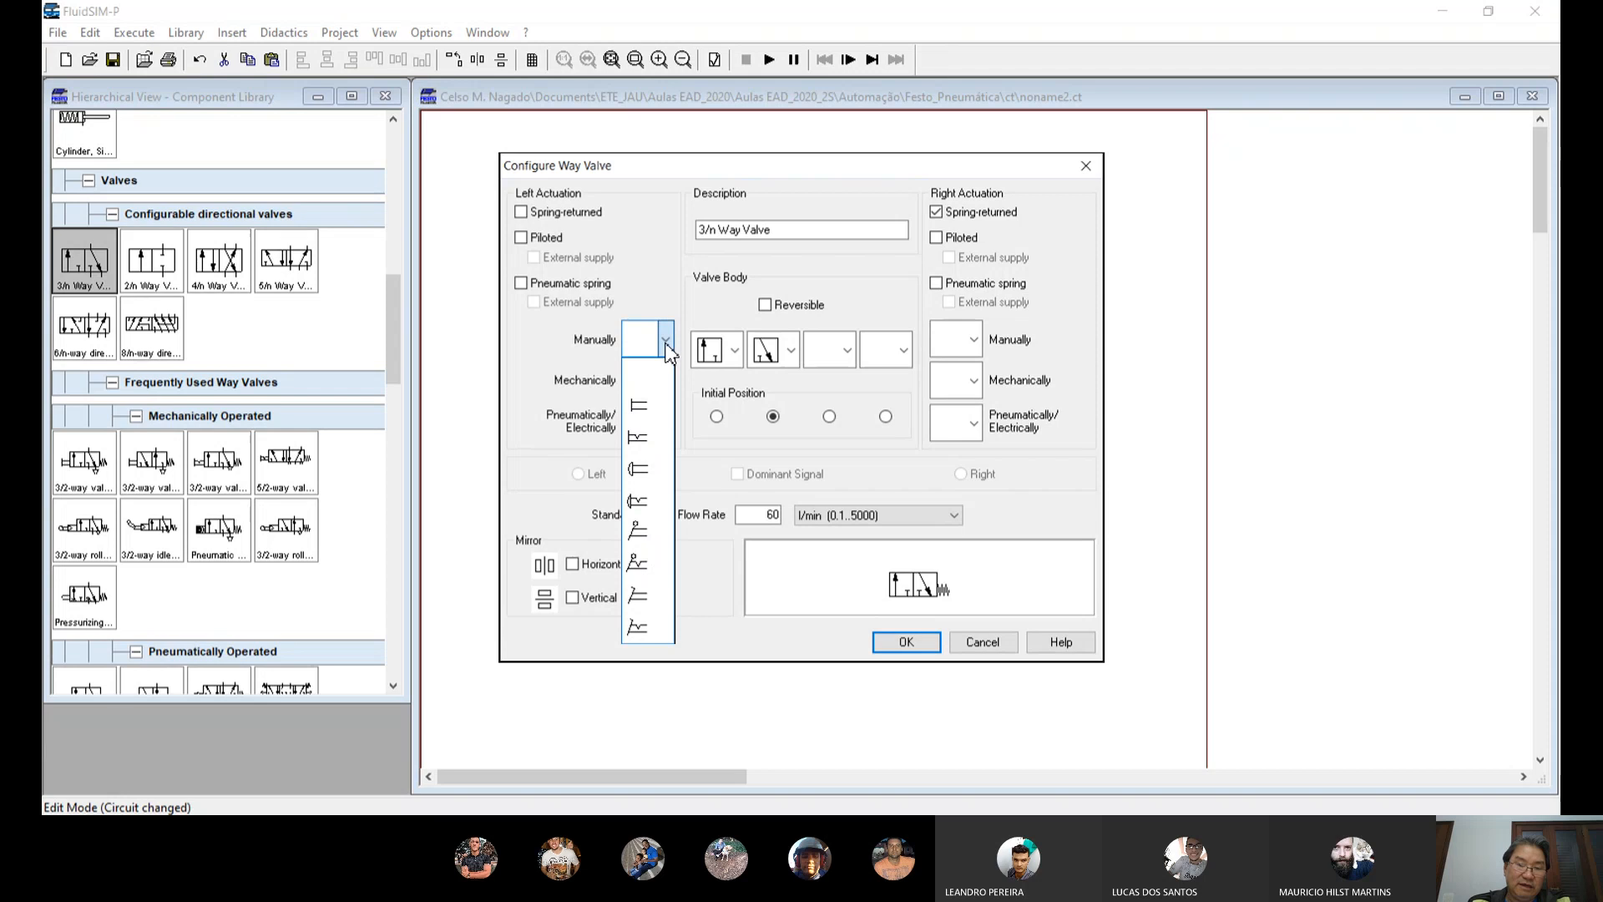
left_click(667, 343)
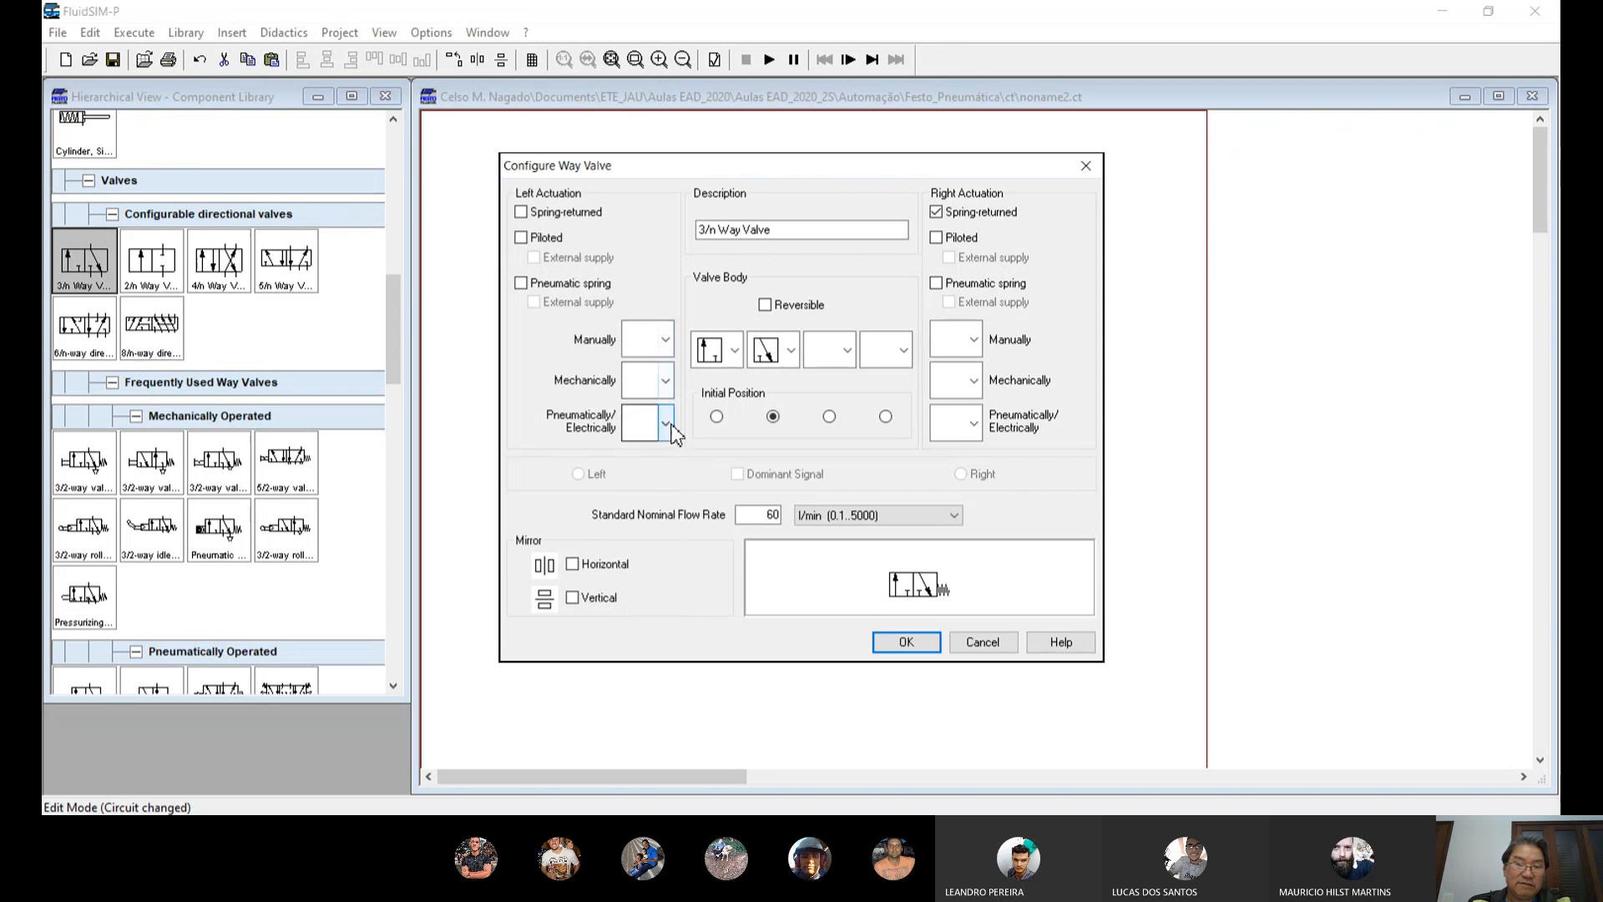
left_click(666, 424)
left_click(653, 378)
left_click(663, 383)
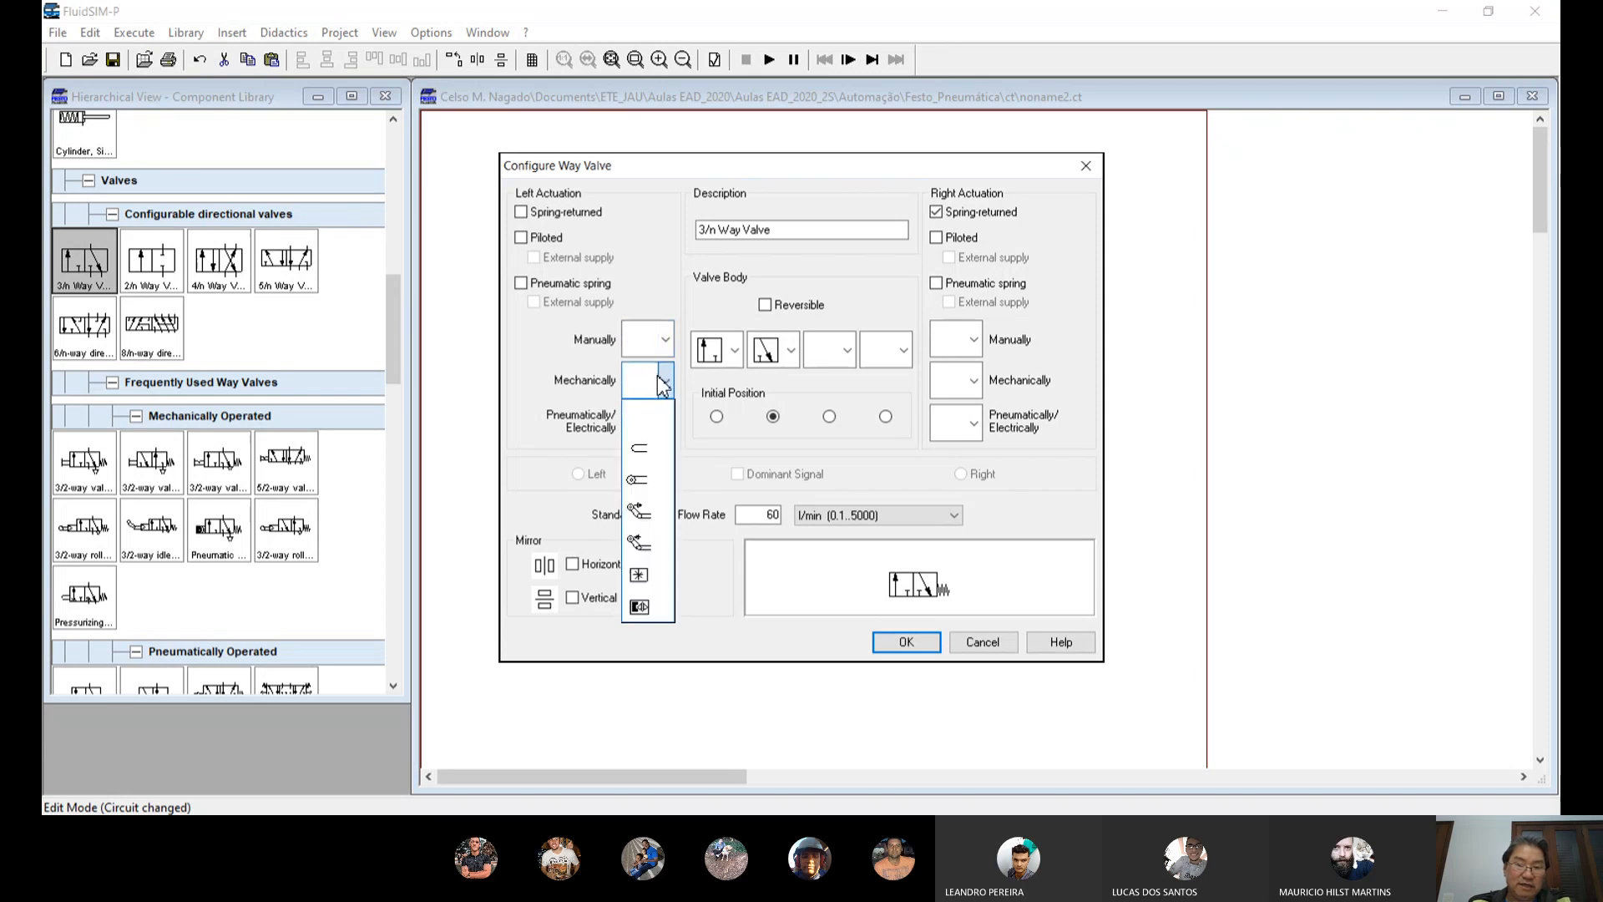
left_click(648, 483)
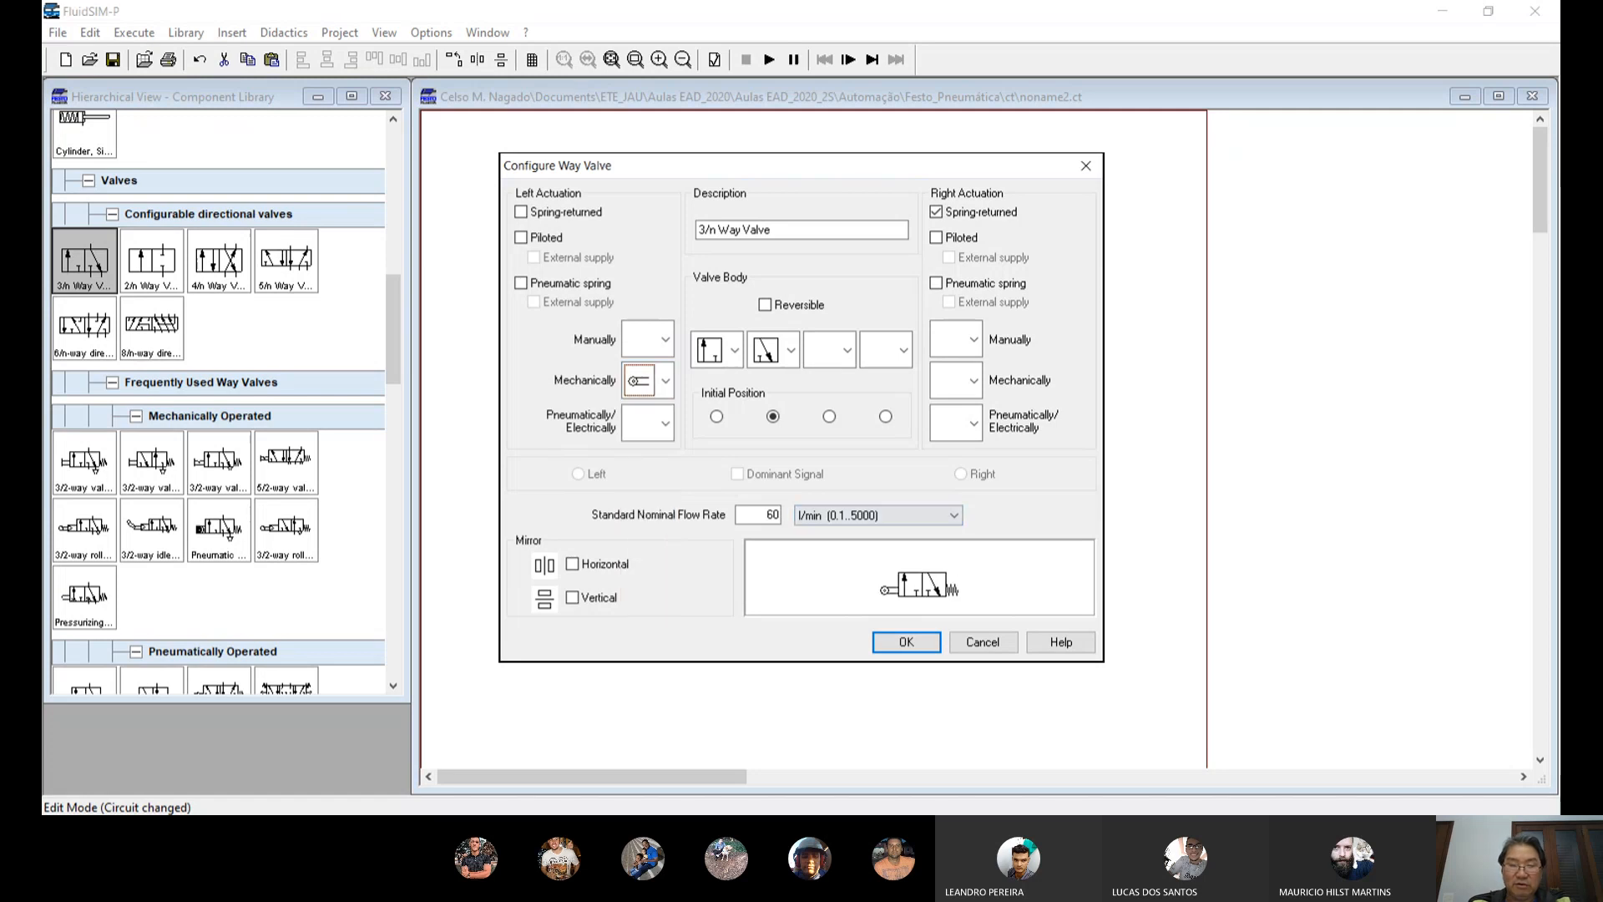
left_click(906, 642)
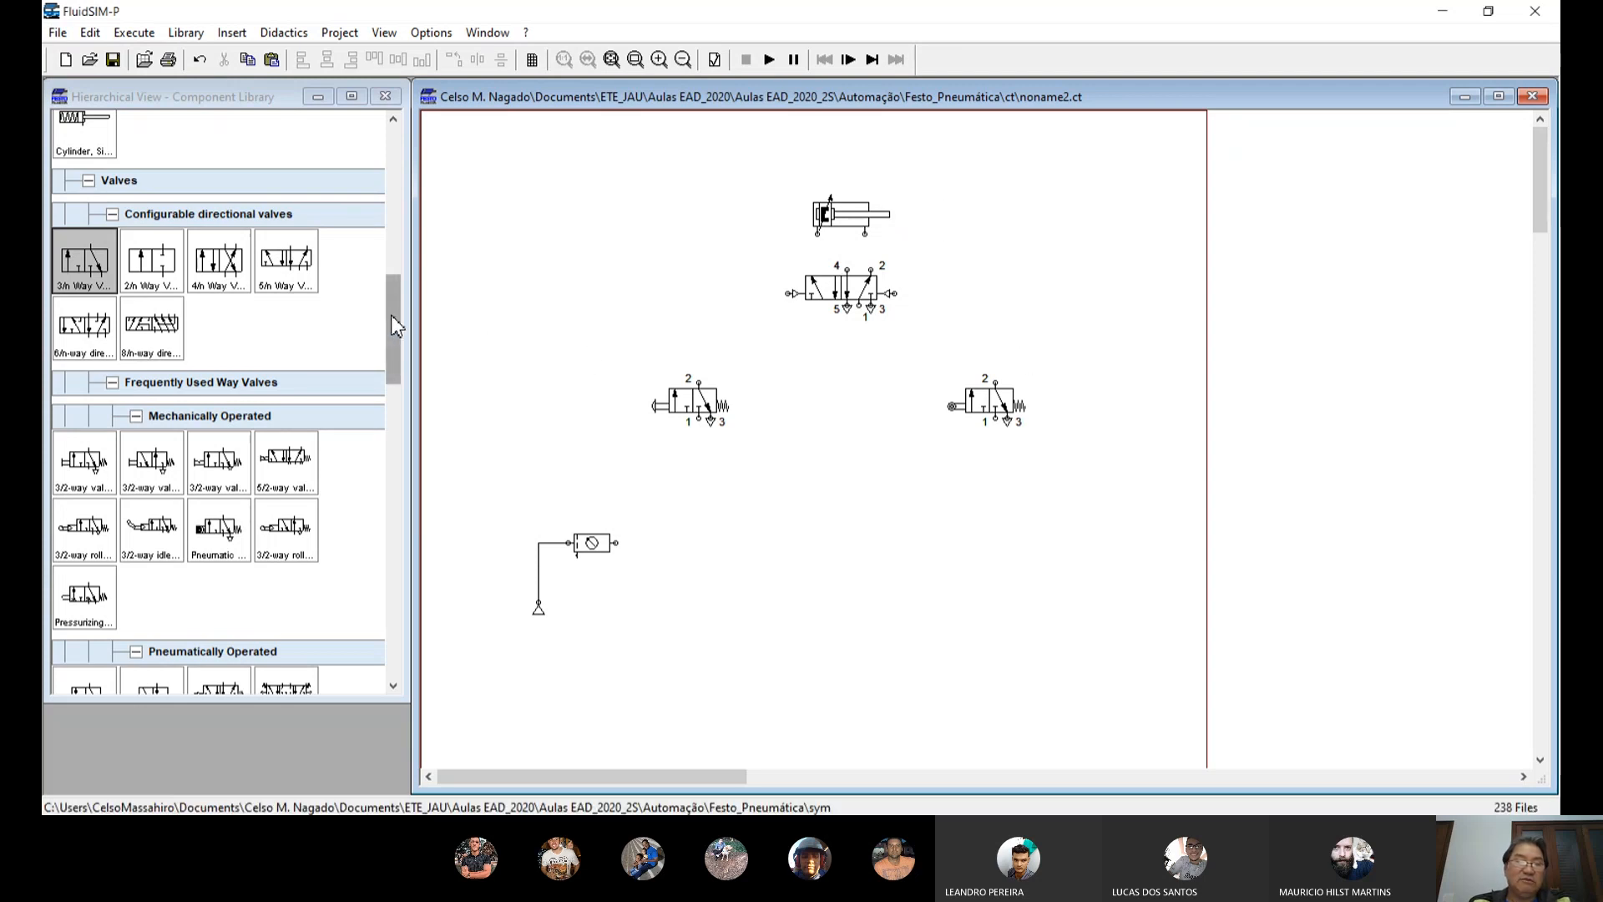
Step: Place a distance rule just above the double acting cylinder's rod
left_click_drag(390, 314, 399, 197)
left_click(151, 399)
left_click_drag(148, 409, 937, 209)
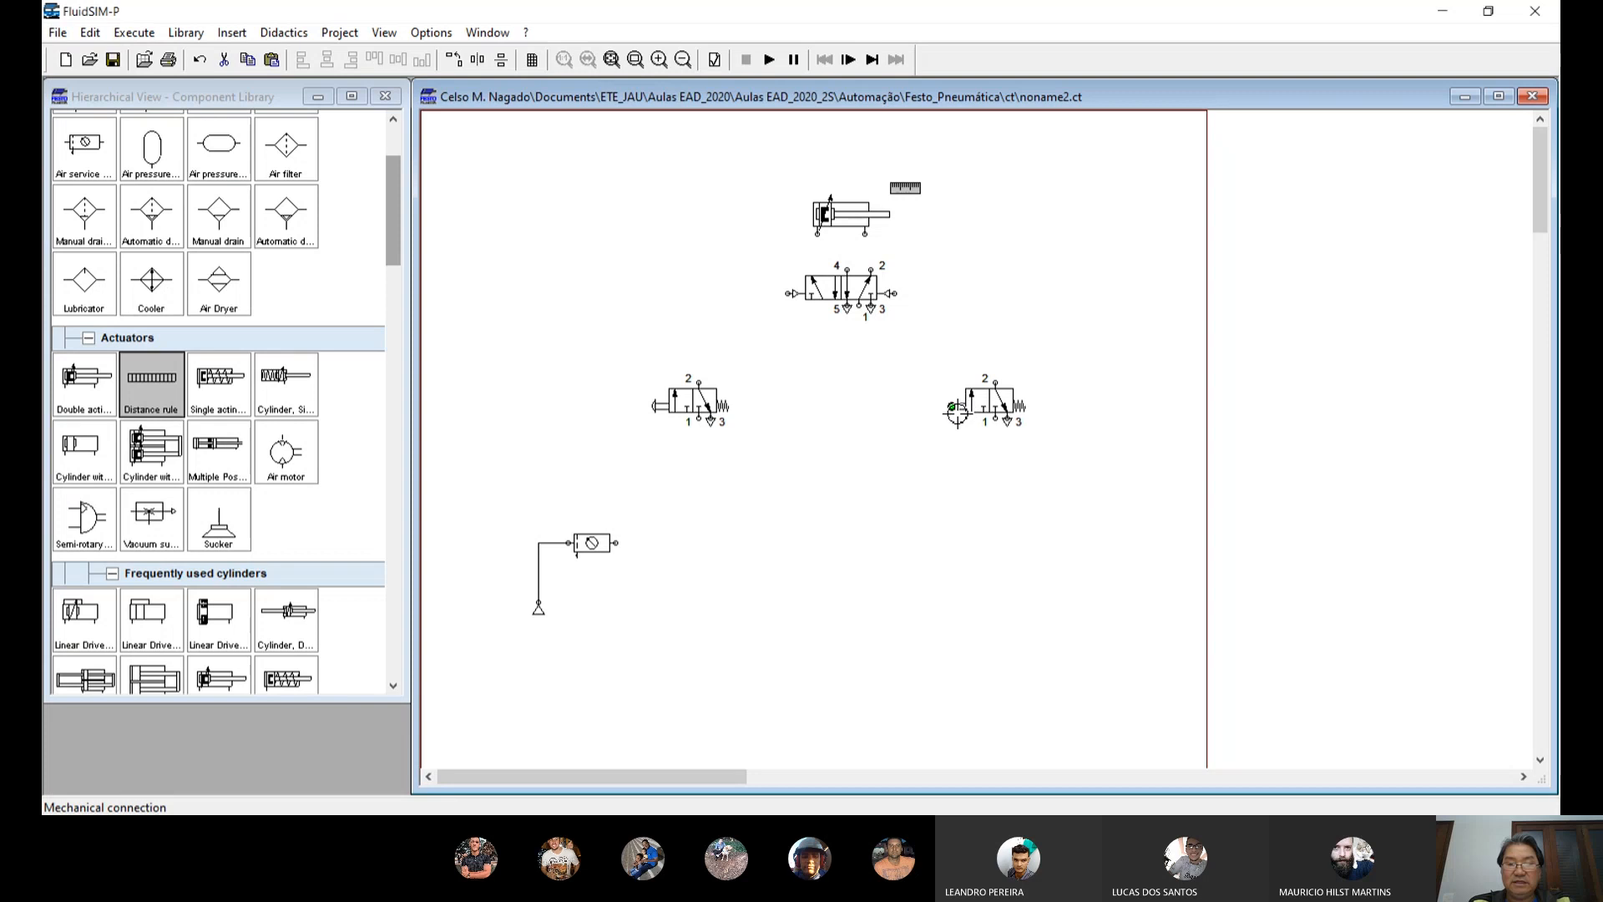
Step: Define two labels on the distance rule: 1s1 with begin position 0 mm and 1s2 with end position 100 mm
double_click(906, 194)
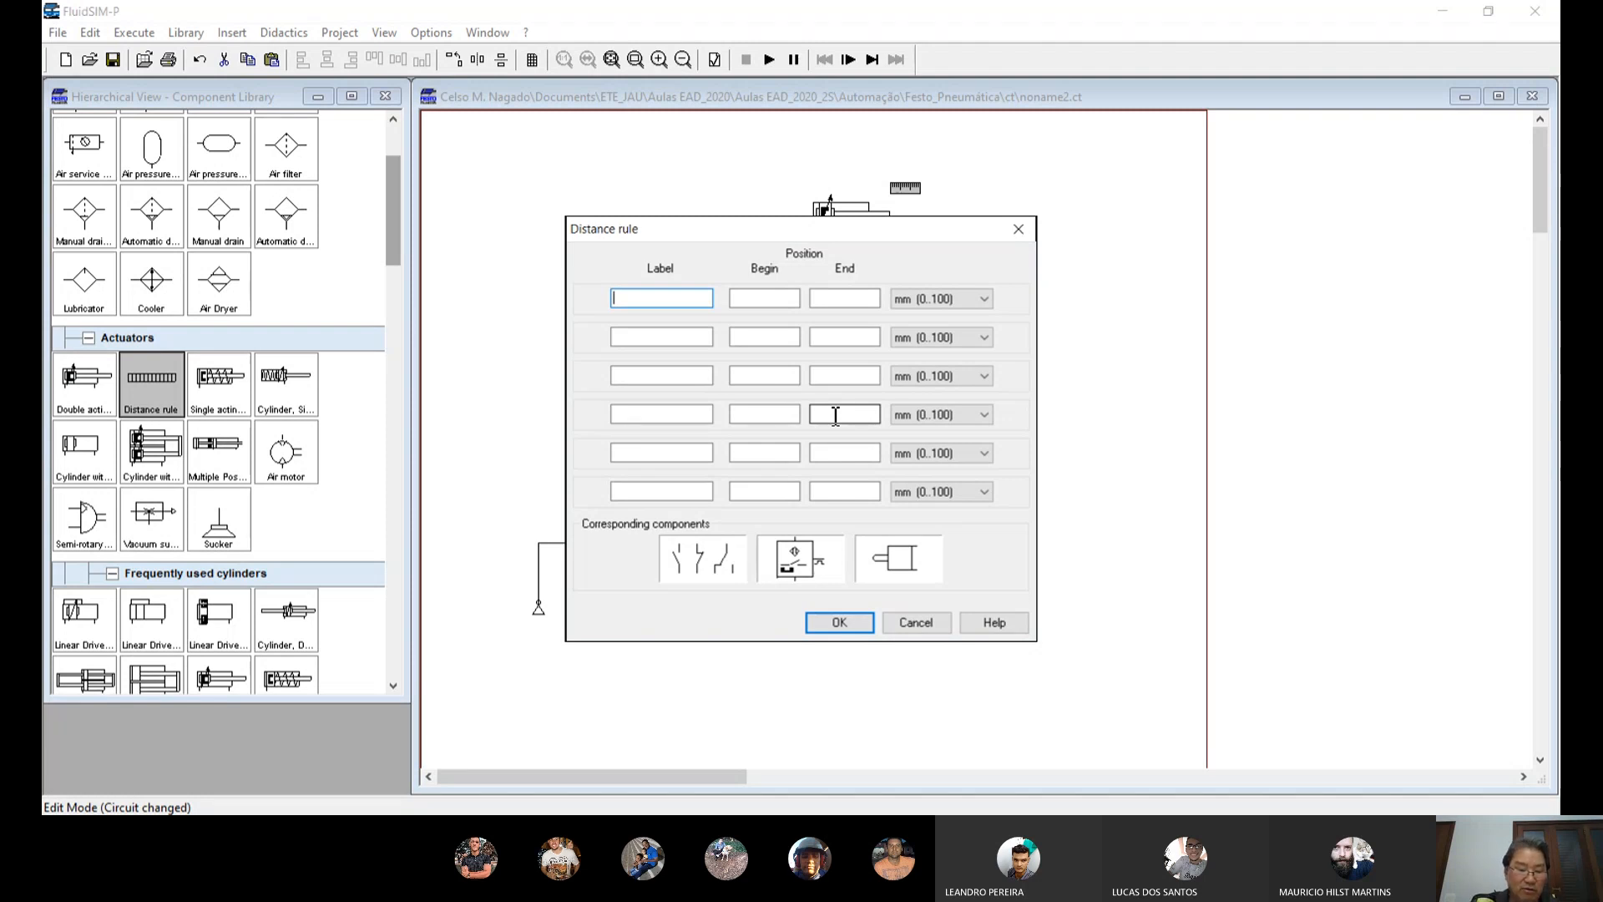
type("1s1")
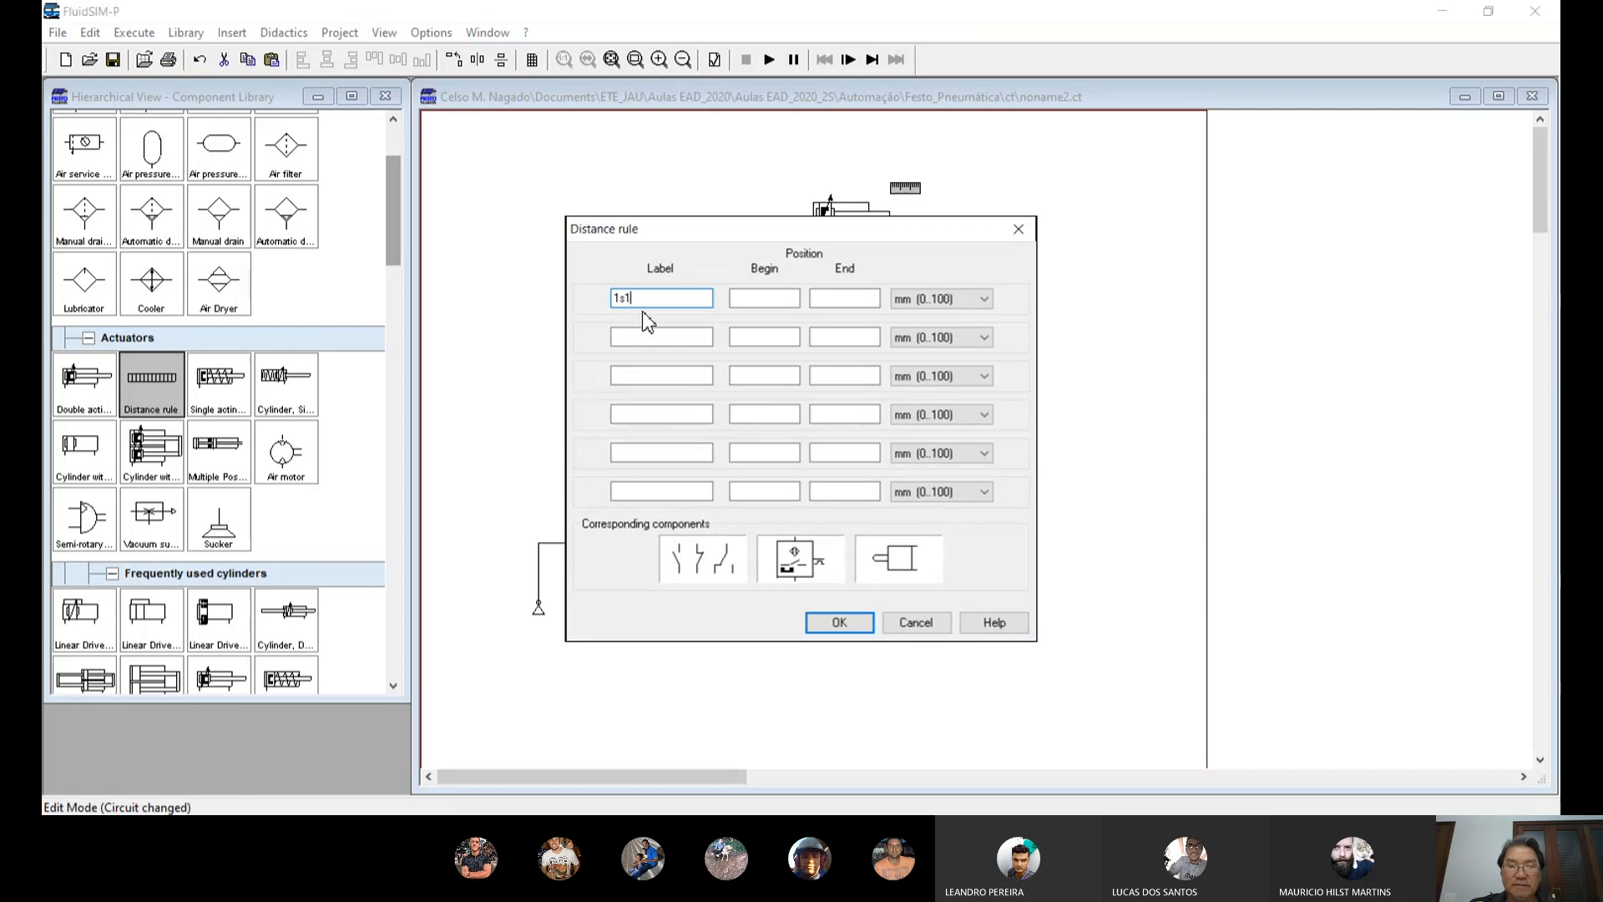
left_click(795, 299)
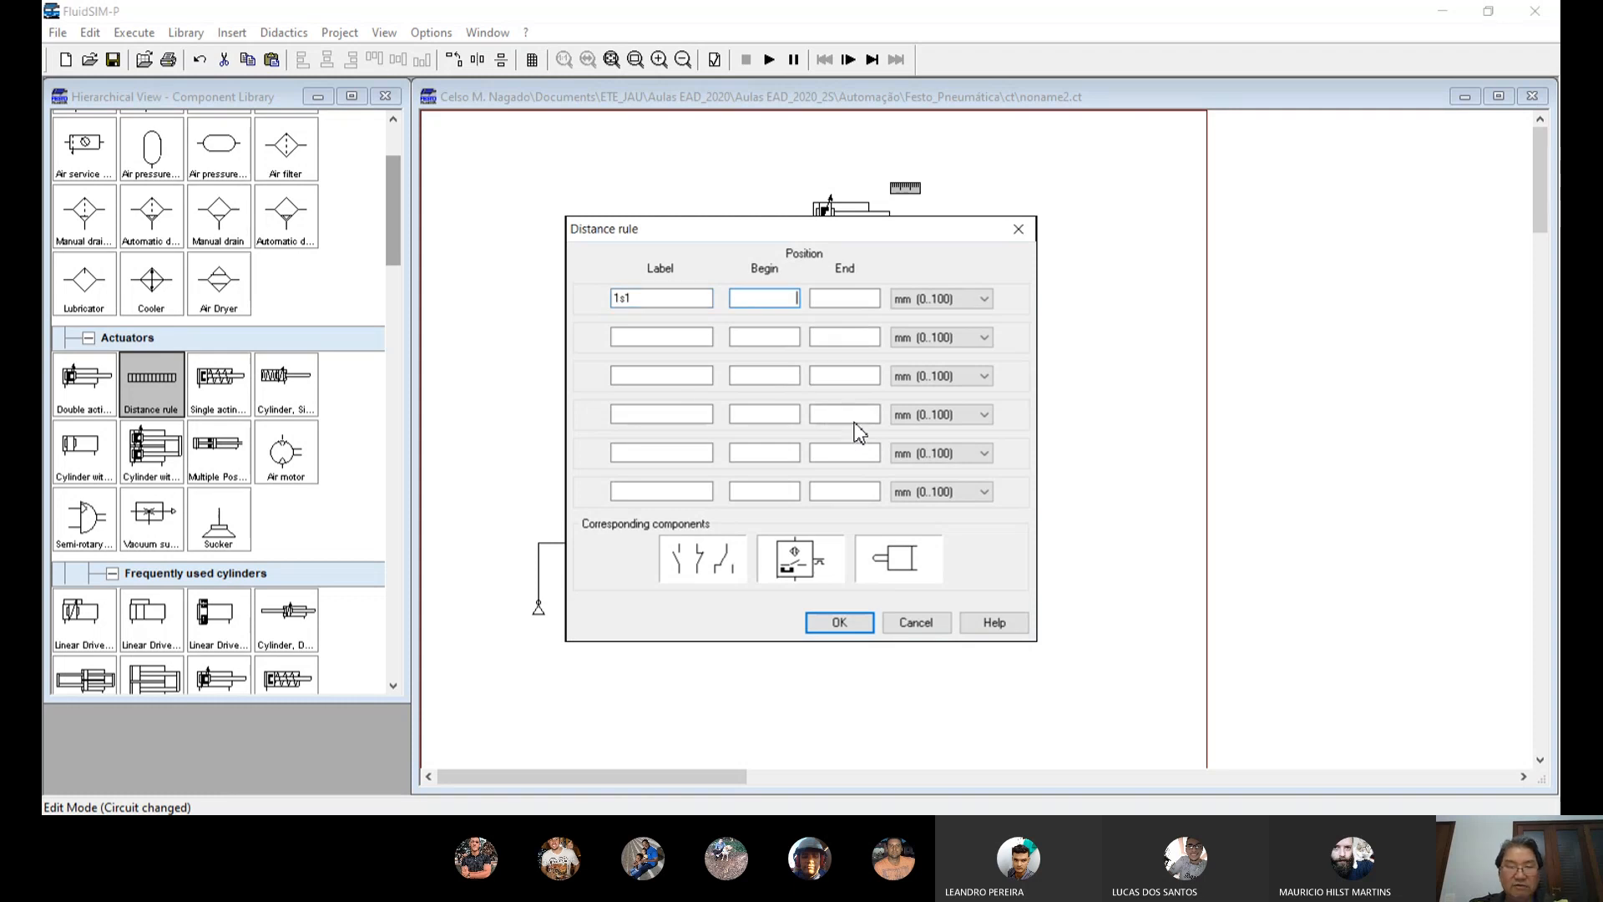
type("0")
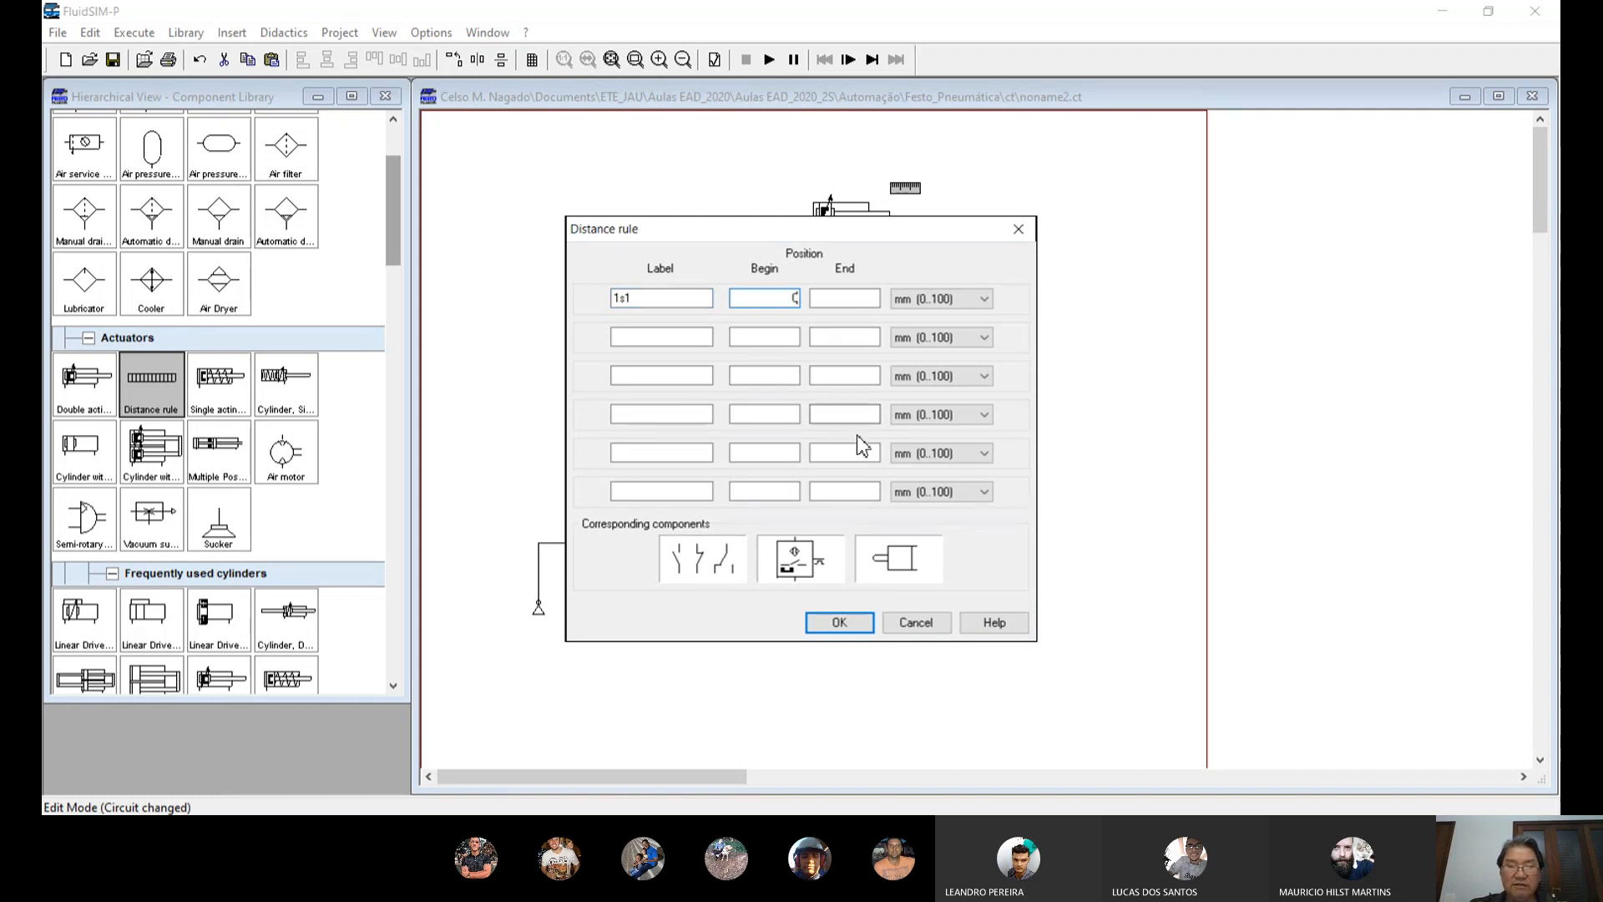
left_click(637, 336)
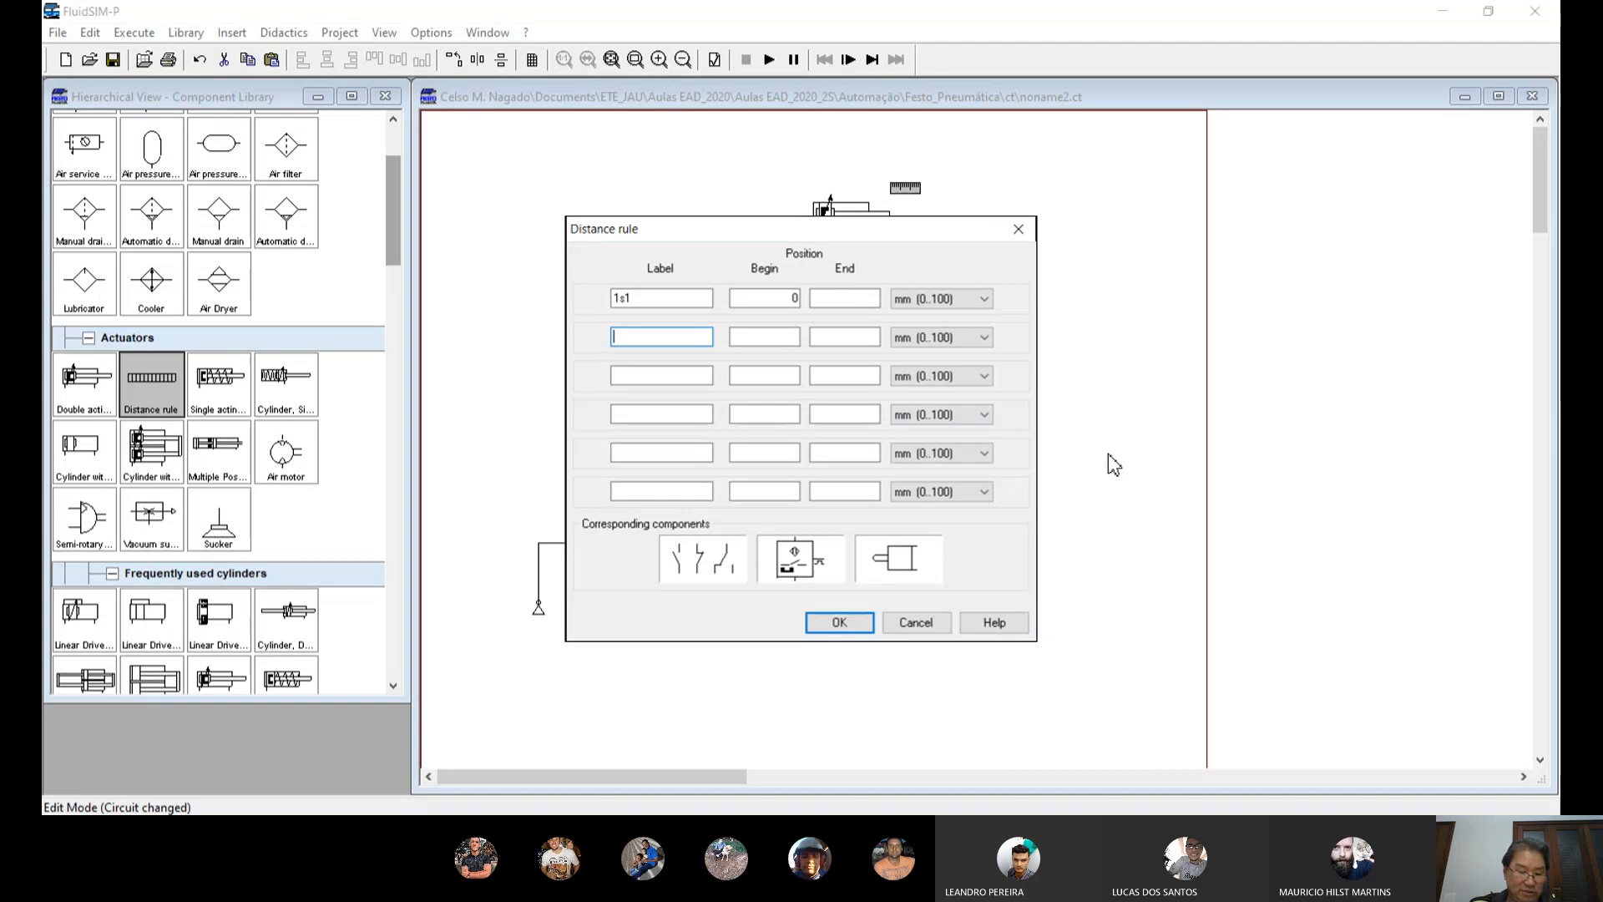
type("1s2")
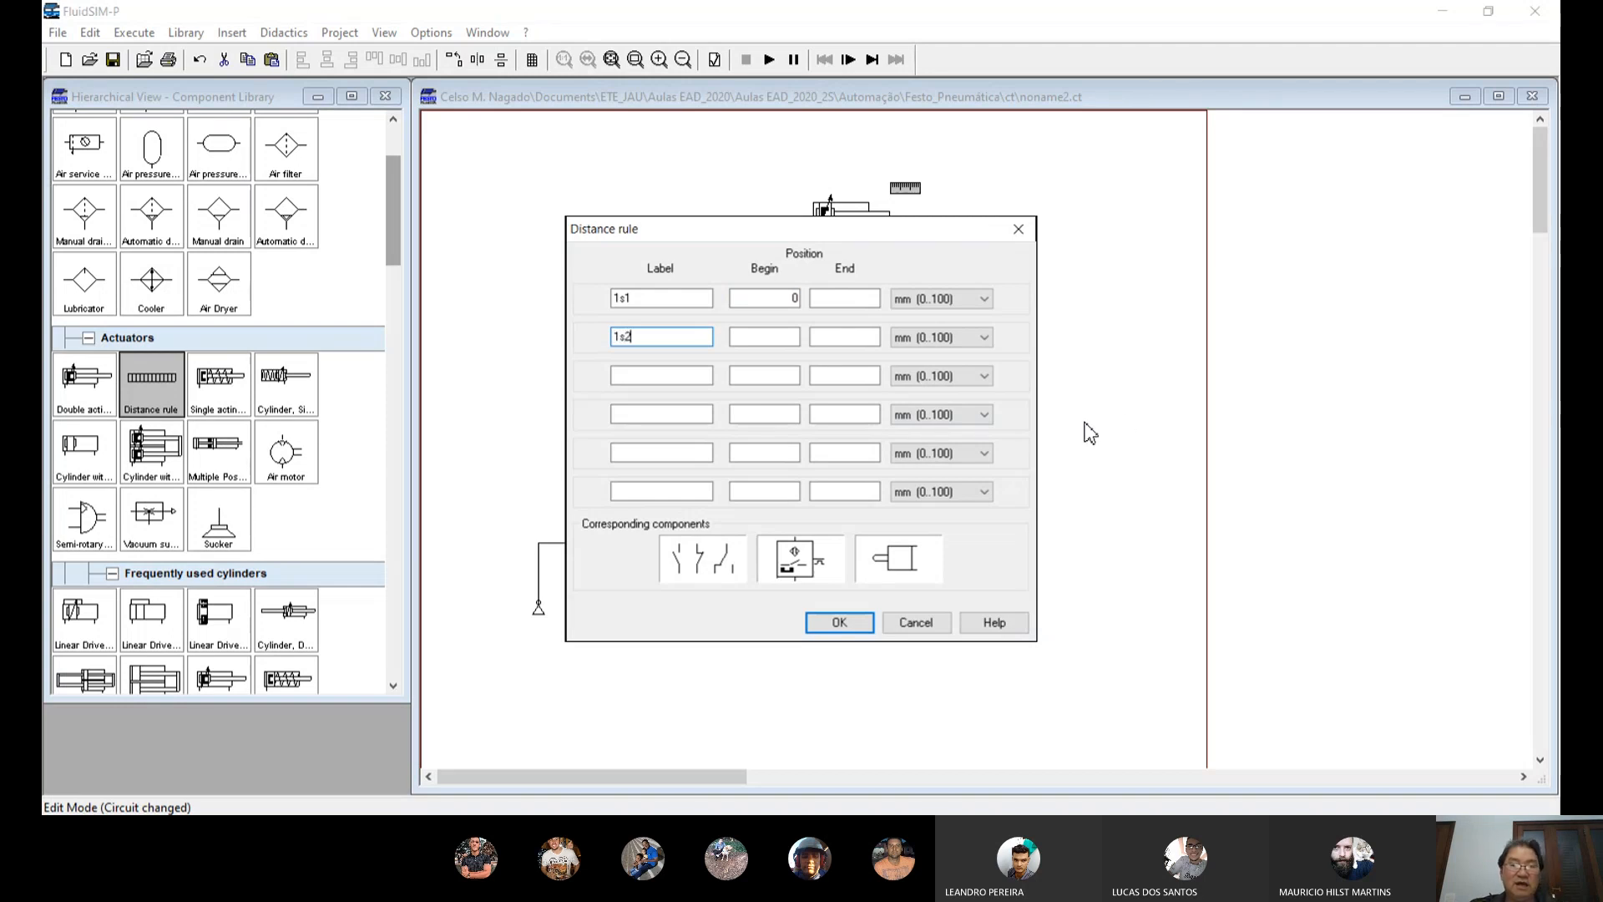
left_click(872, 339)
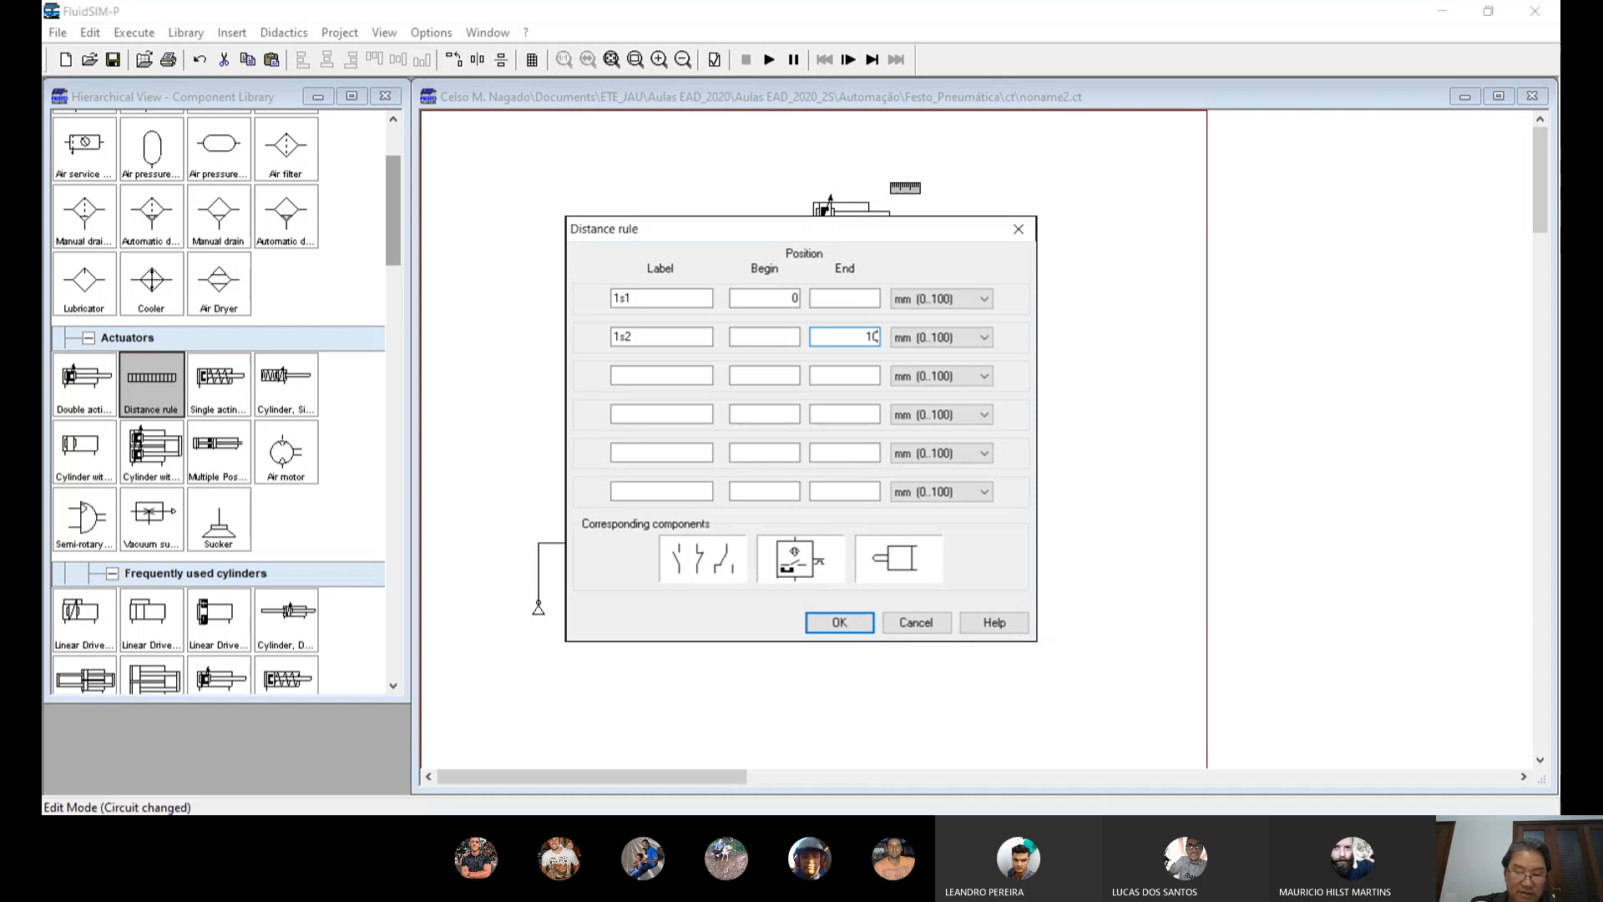
type("100")
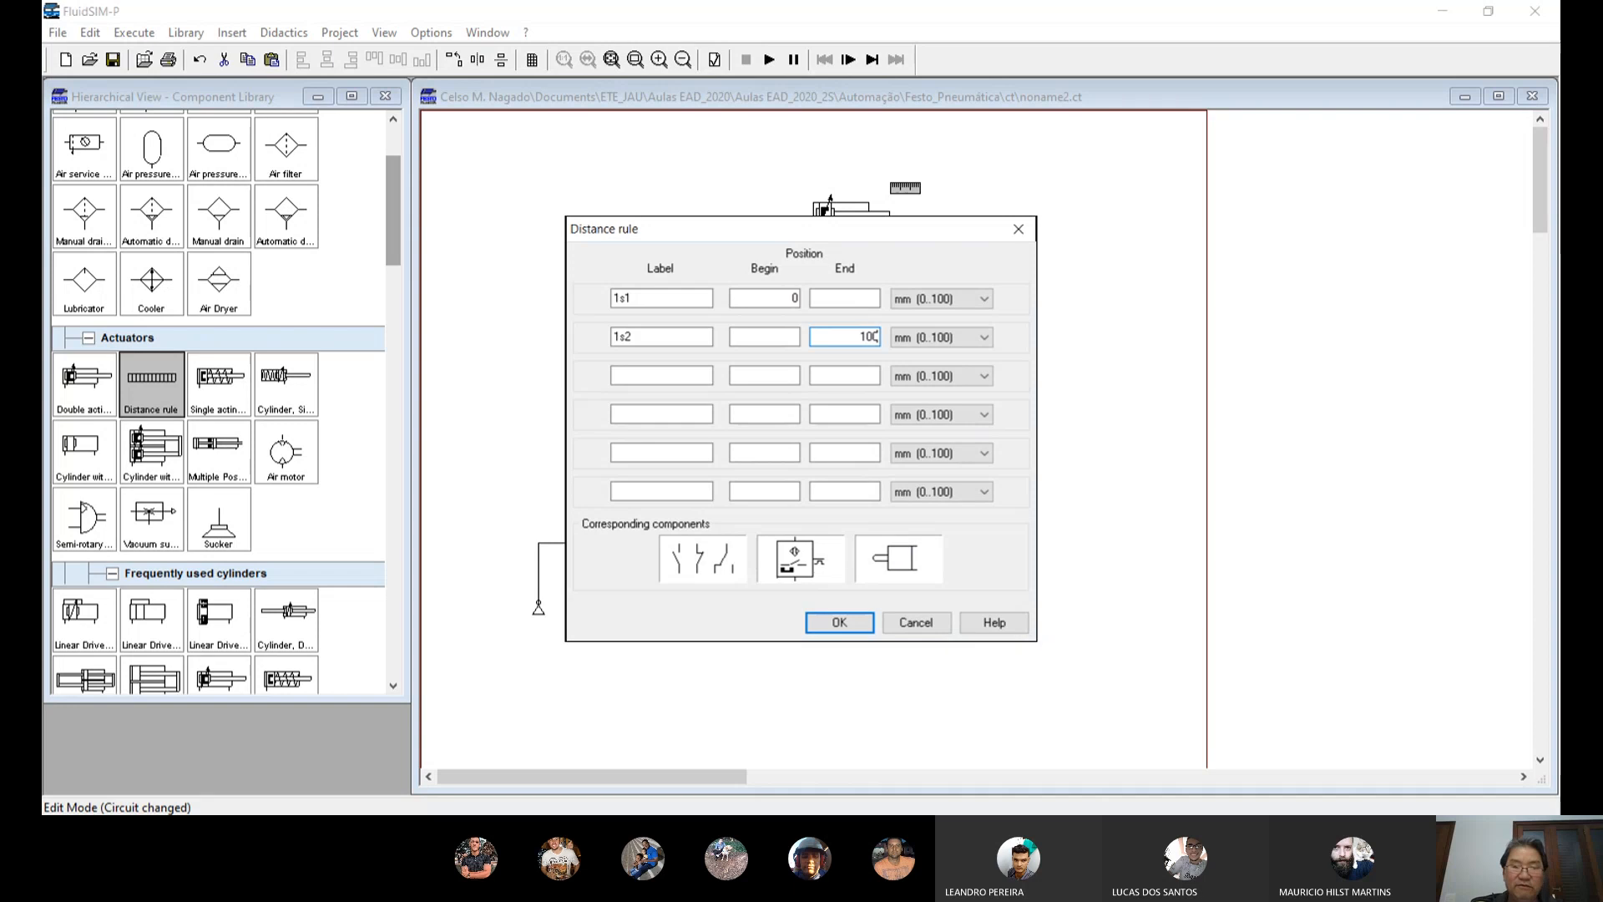
left_click(839, 623)
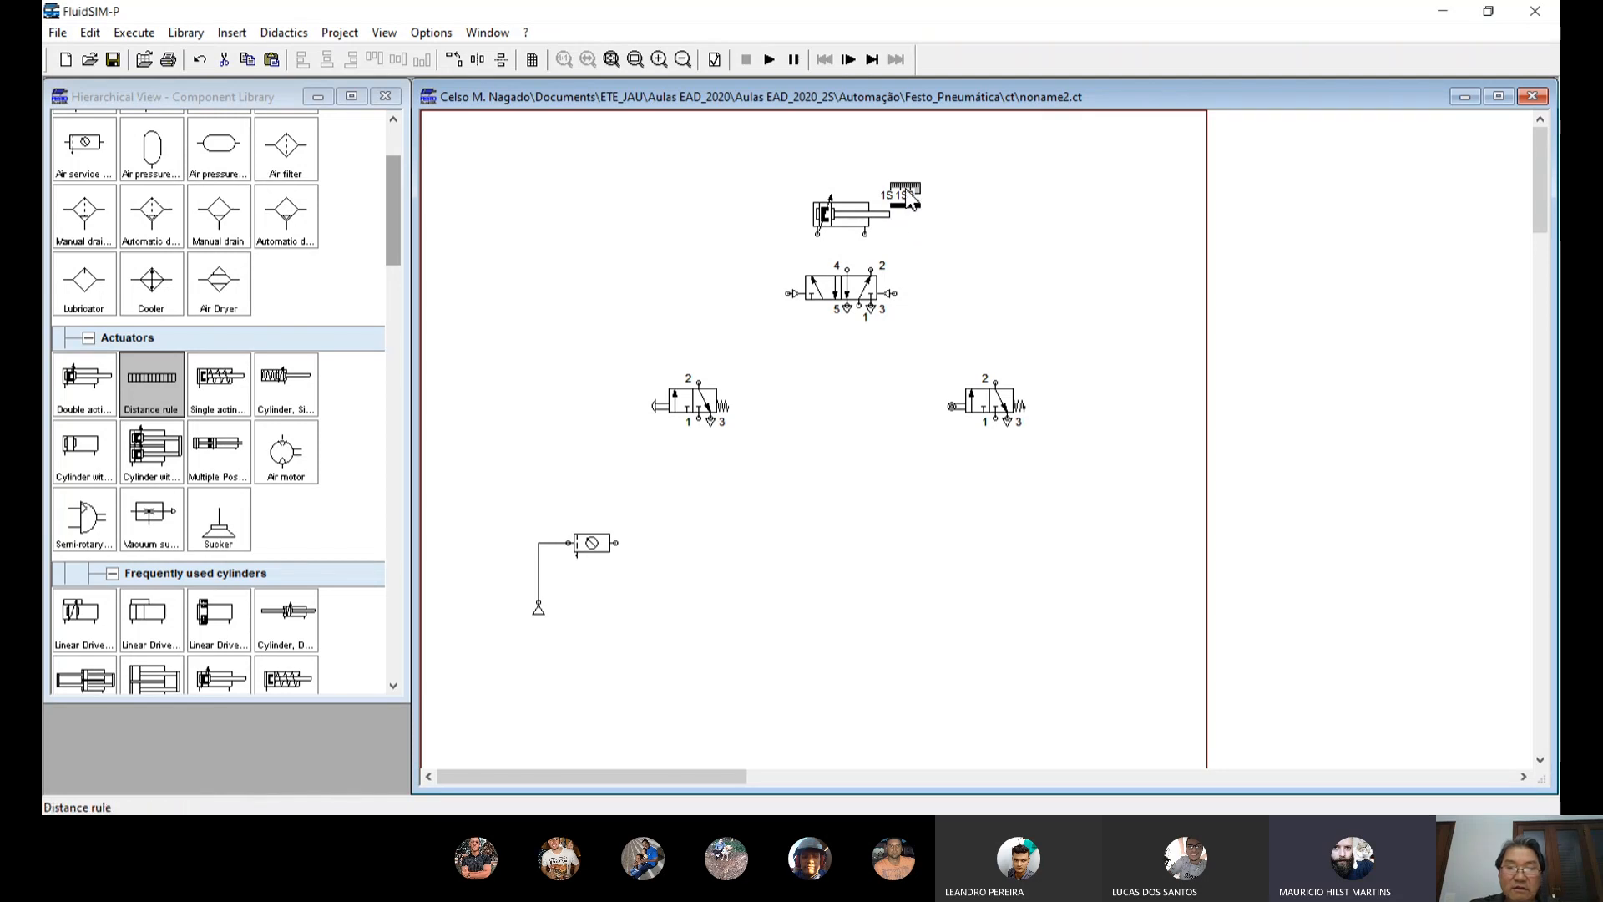
Step: Set the begin position of the distance rule's 1S2 label to 100 mm and recheck the rule's settings
double_click(910, 198)
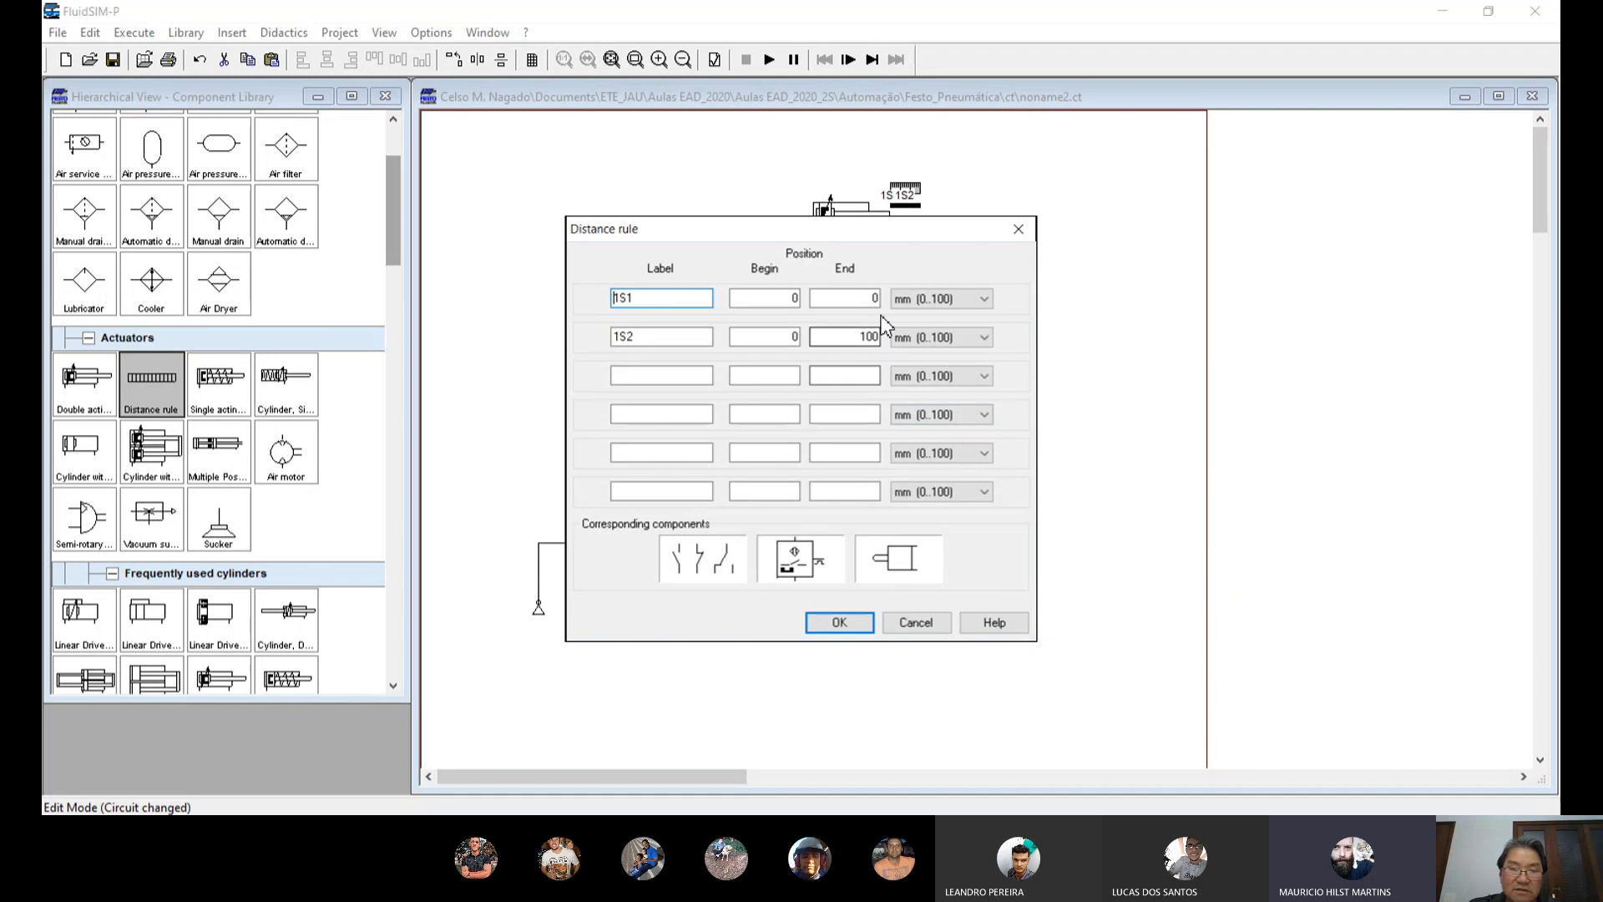
left_click(797, 338)
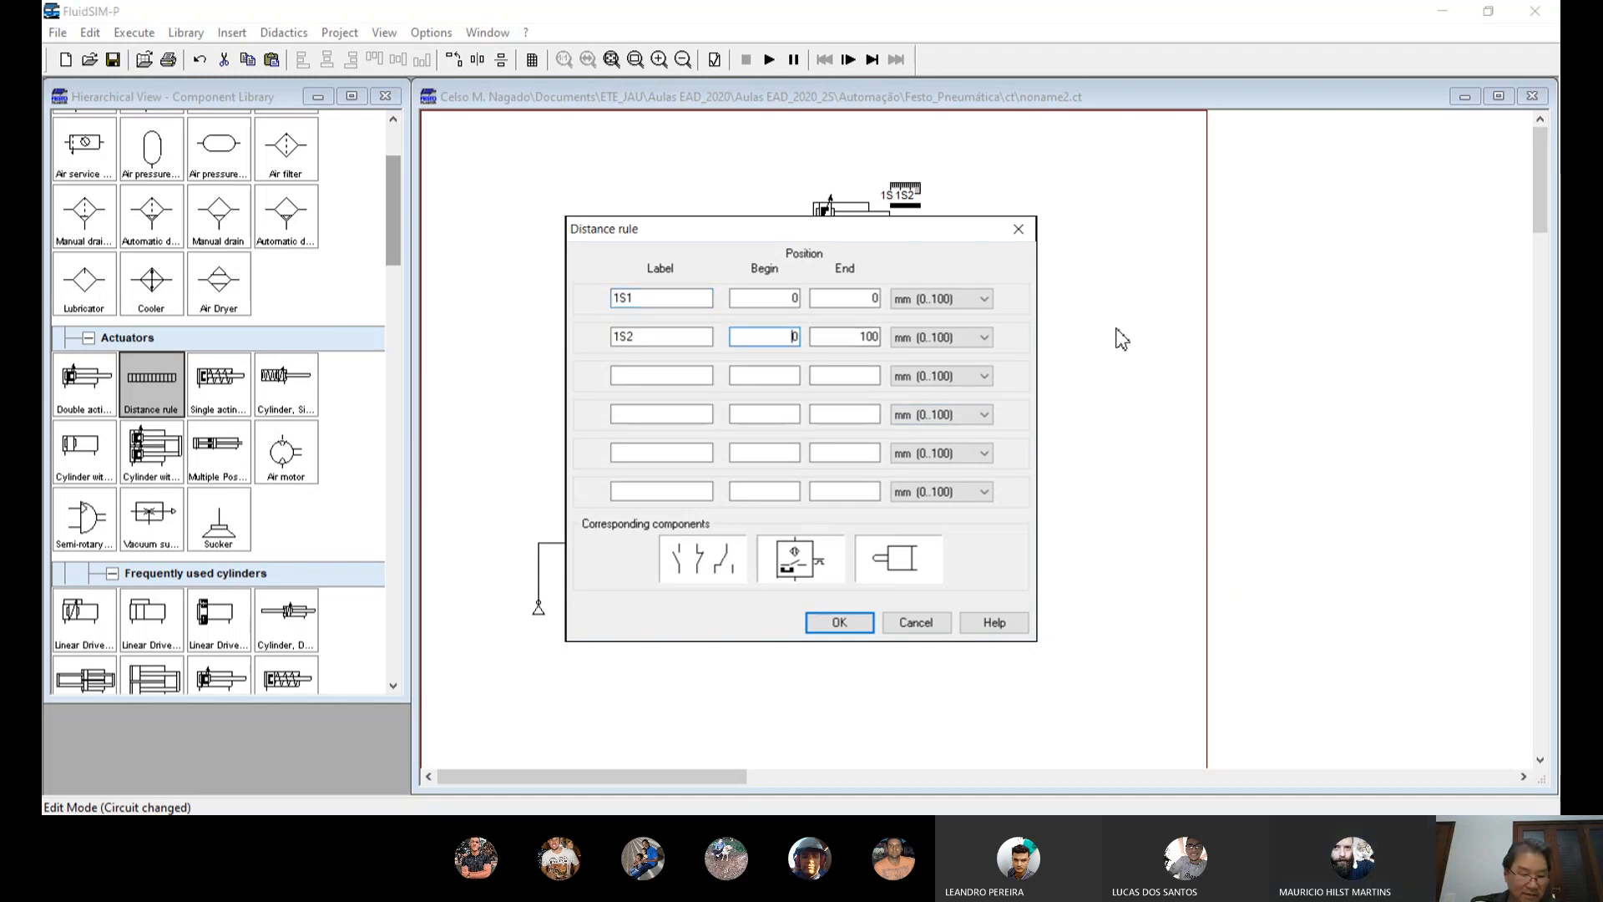
type("1000")
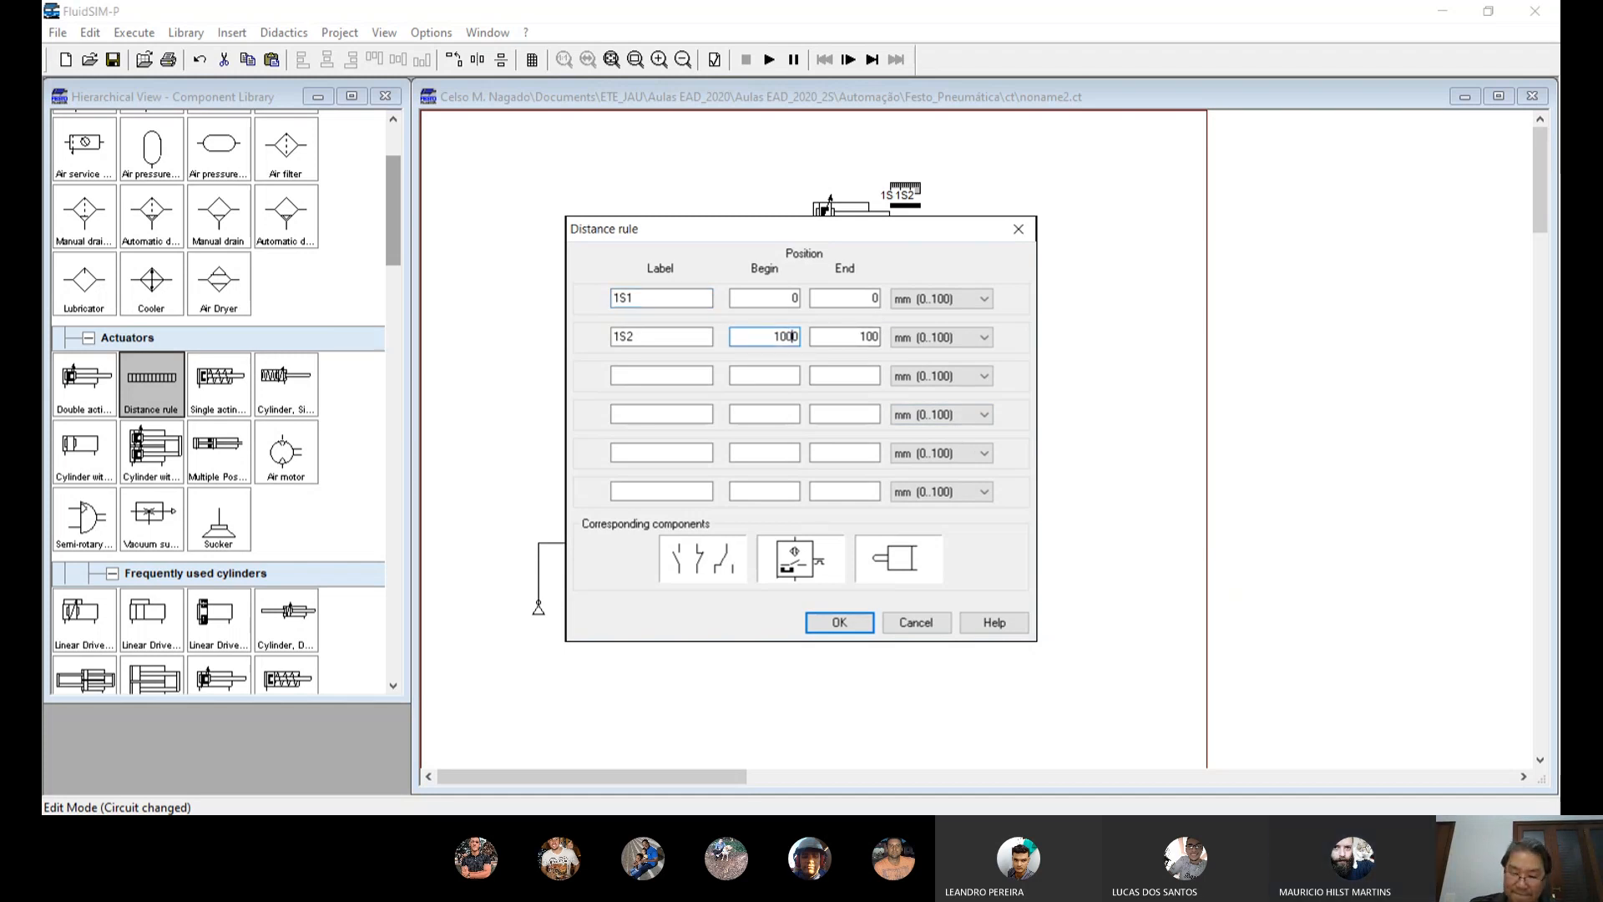
key("Delete")
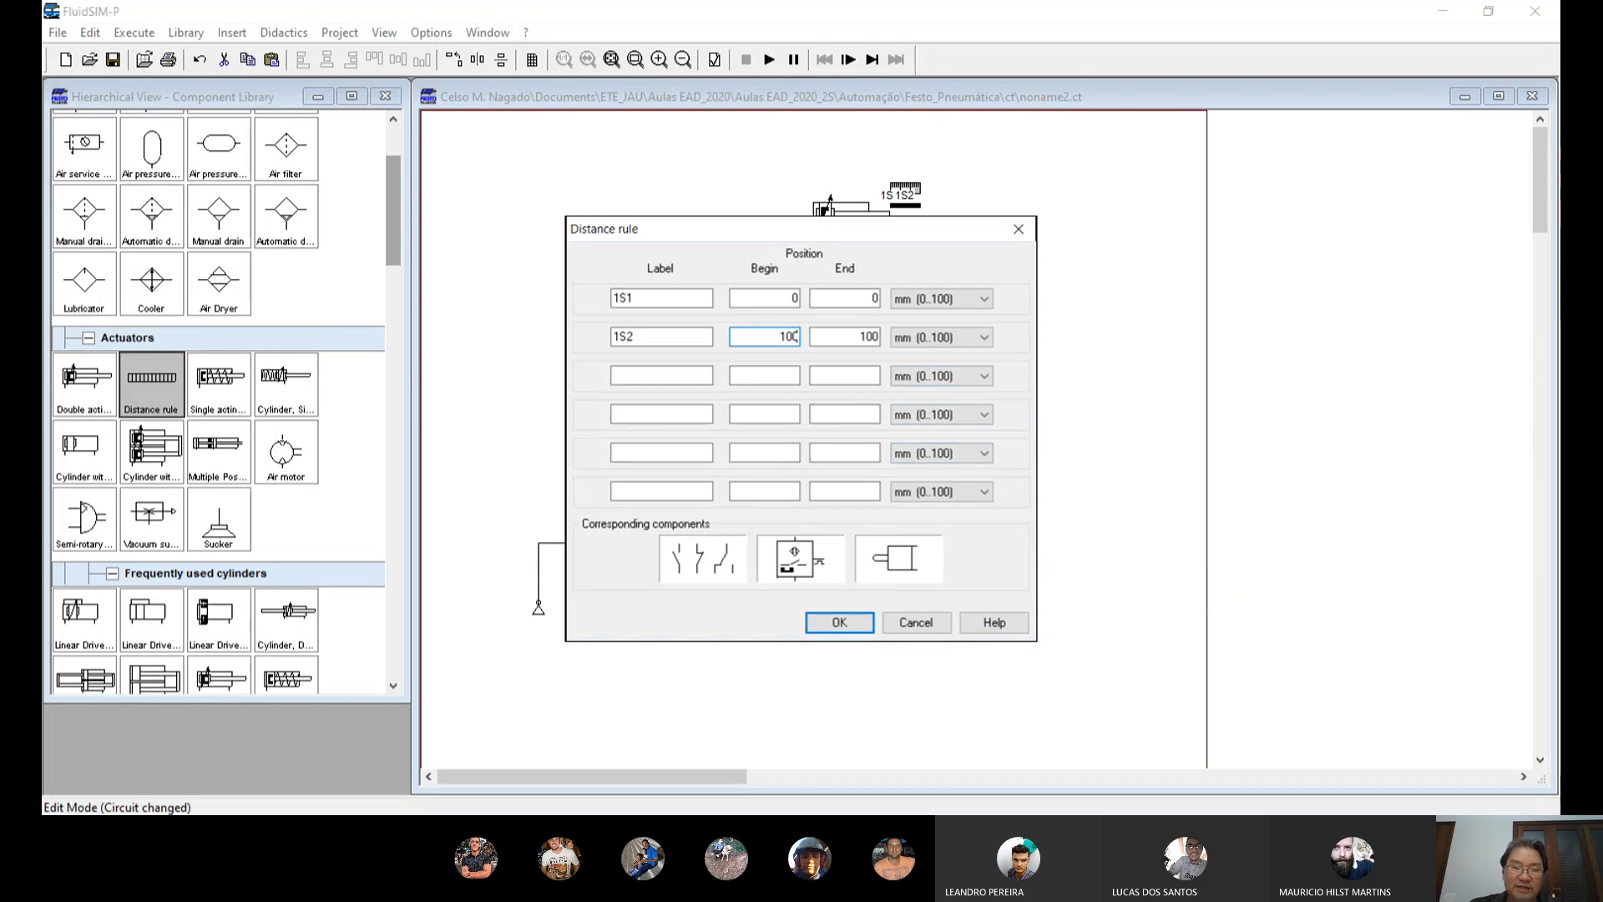
left_click(843, 625)
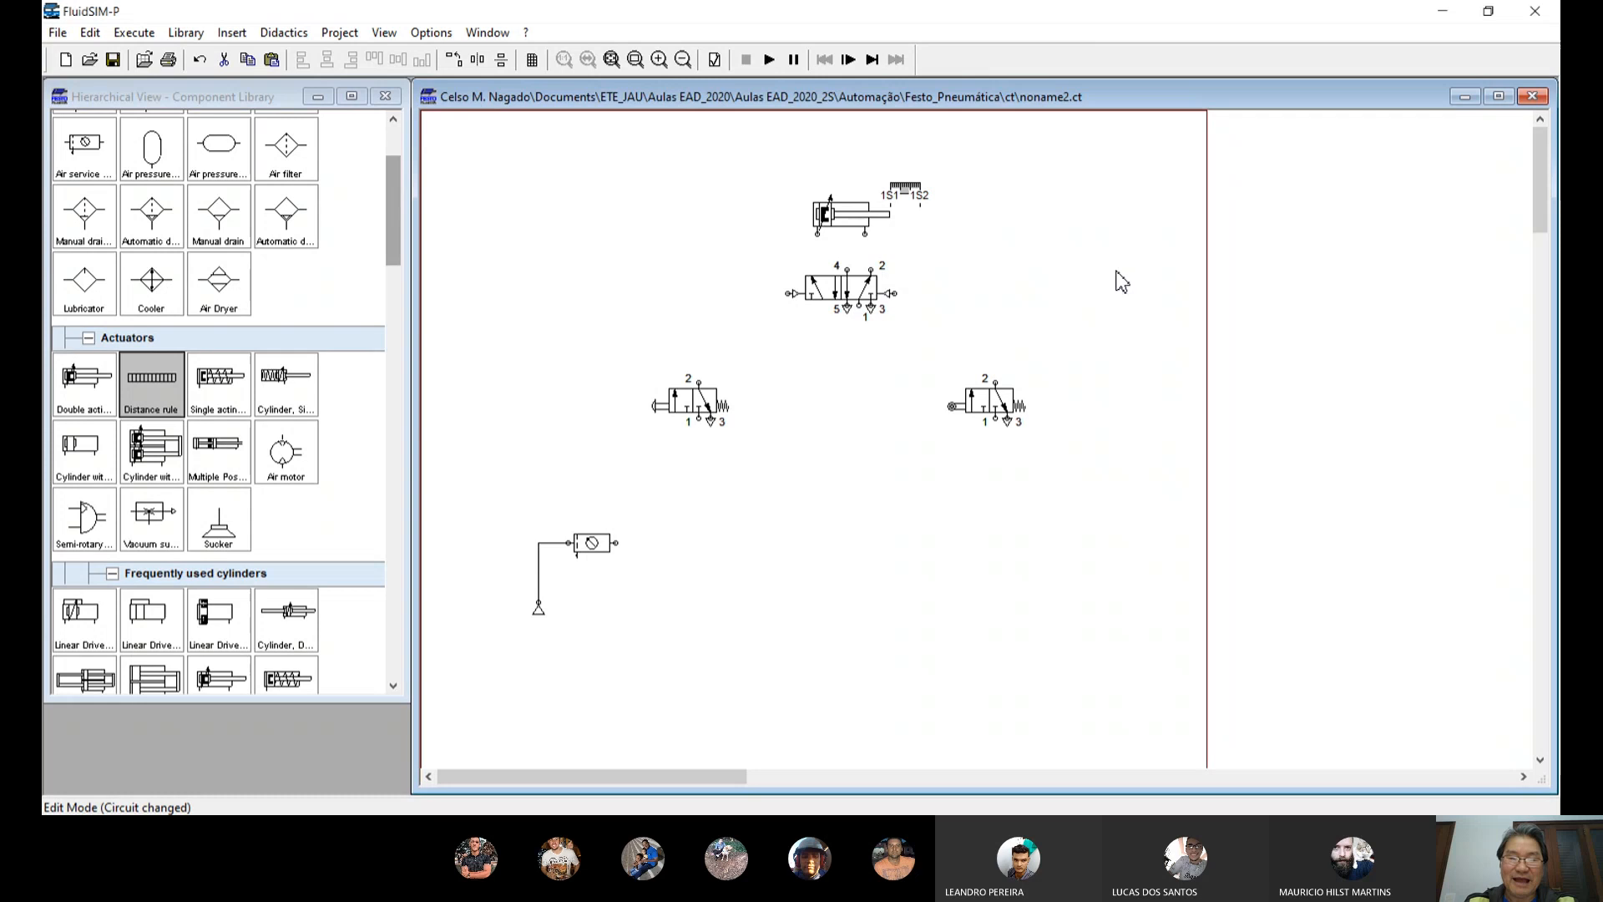
double_click(916, 199)
left_click(615, 298)
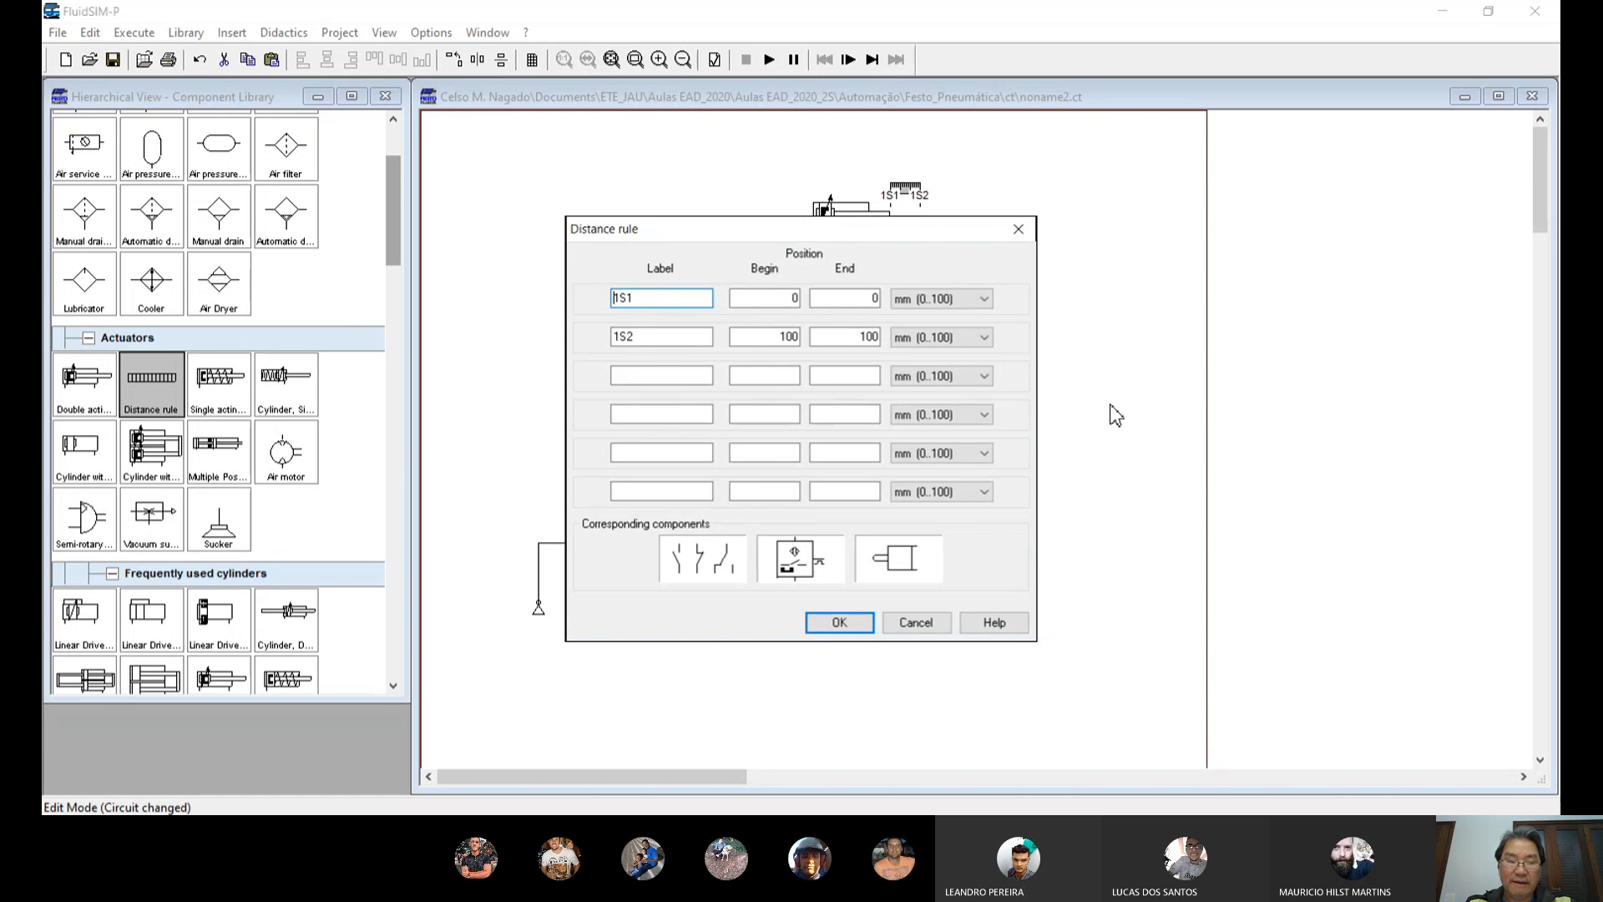
left_click(859, 630)
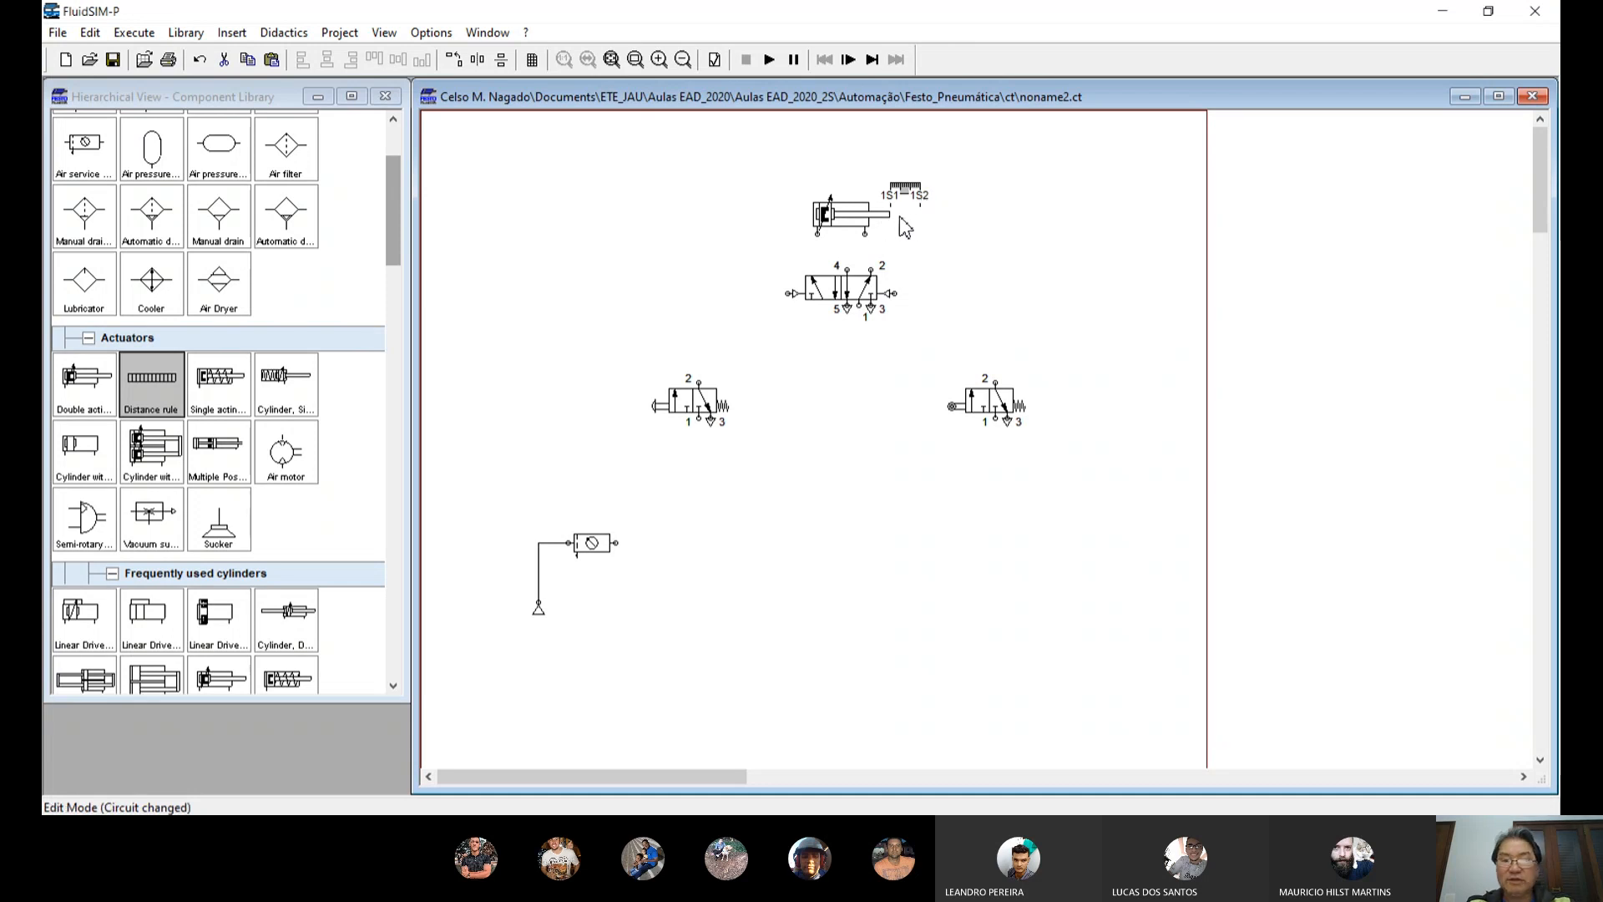
Step: Link the right 3/n way valve's roller actuation to the distance rule with the label 1s2
left_click(961, 414)
double_click(961, 412)
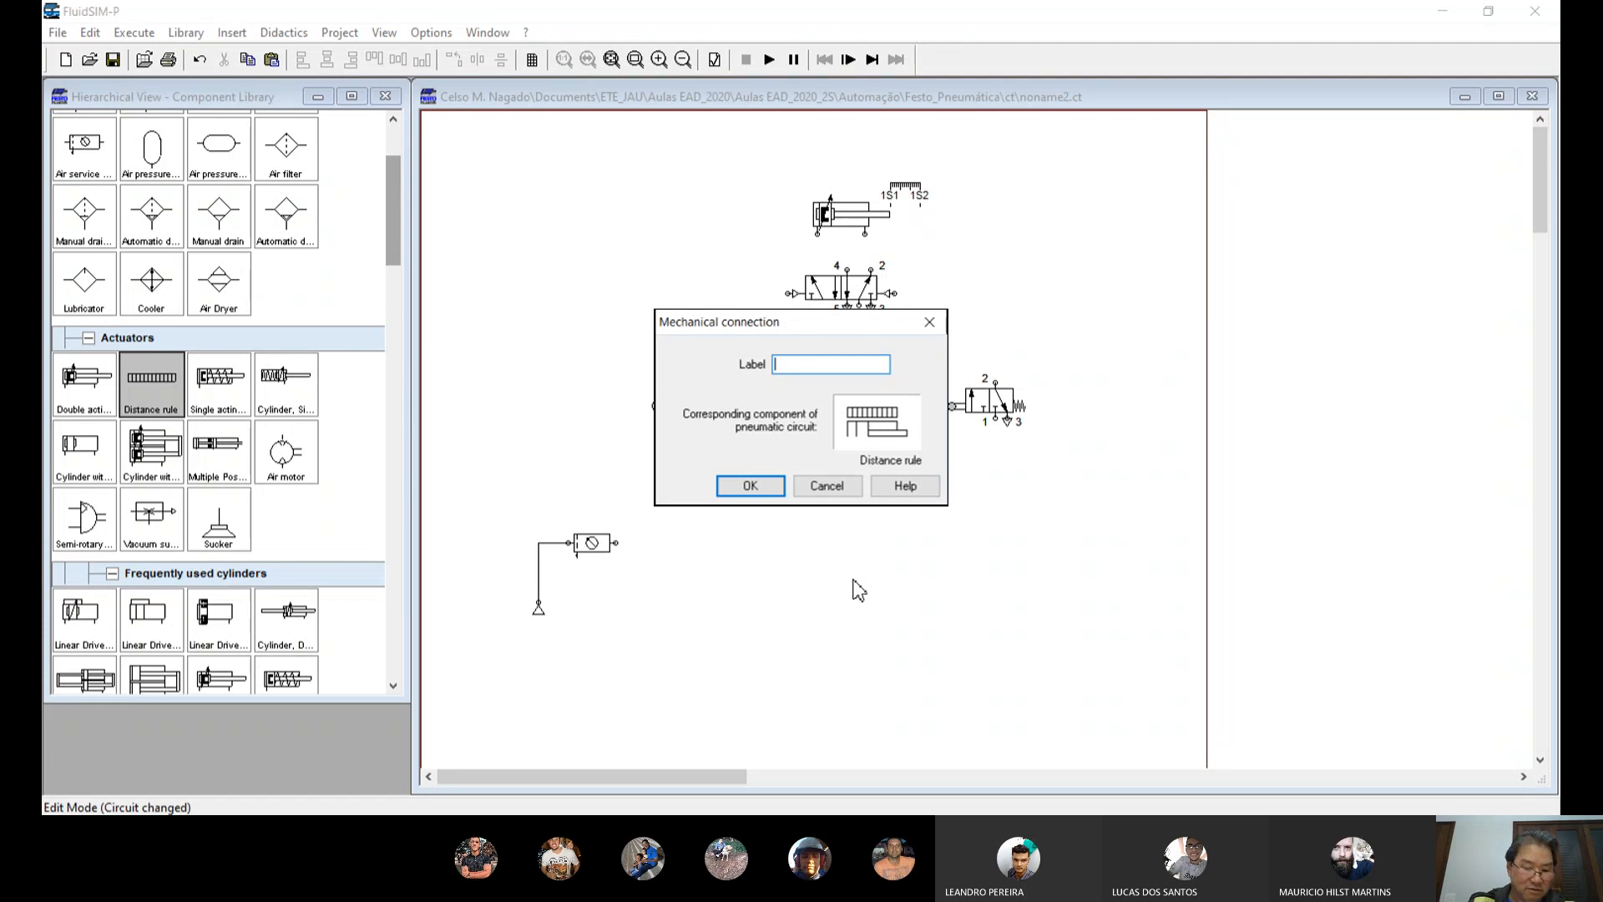
type("1s2")
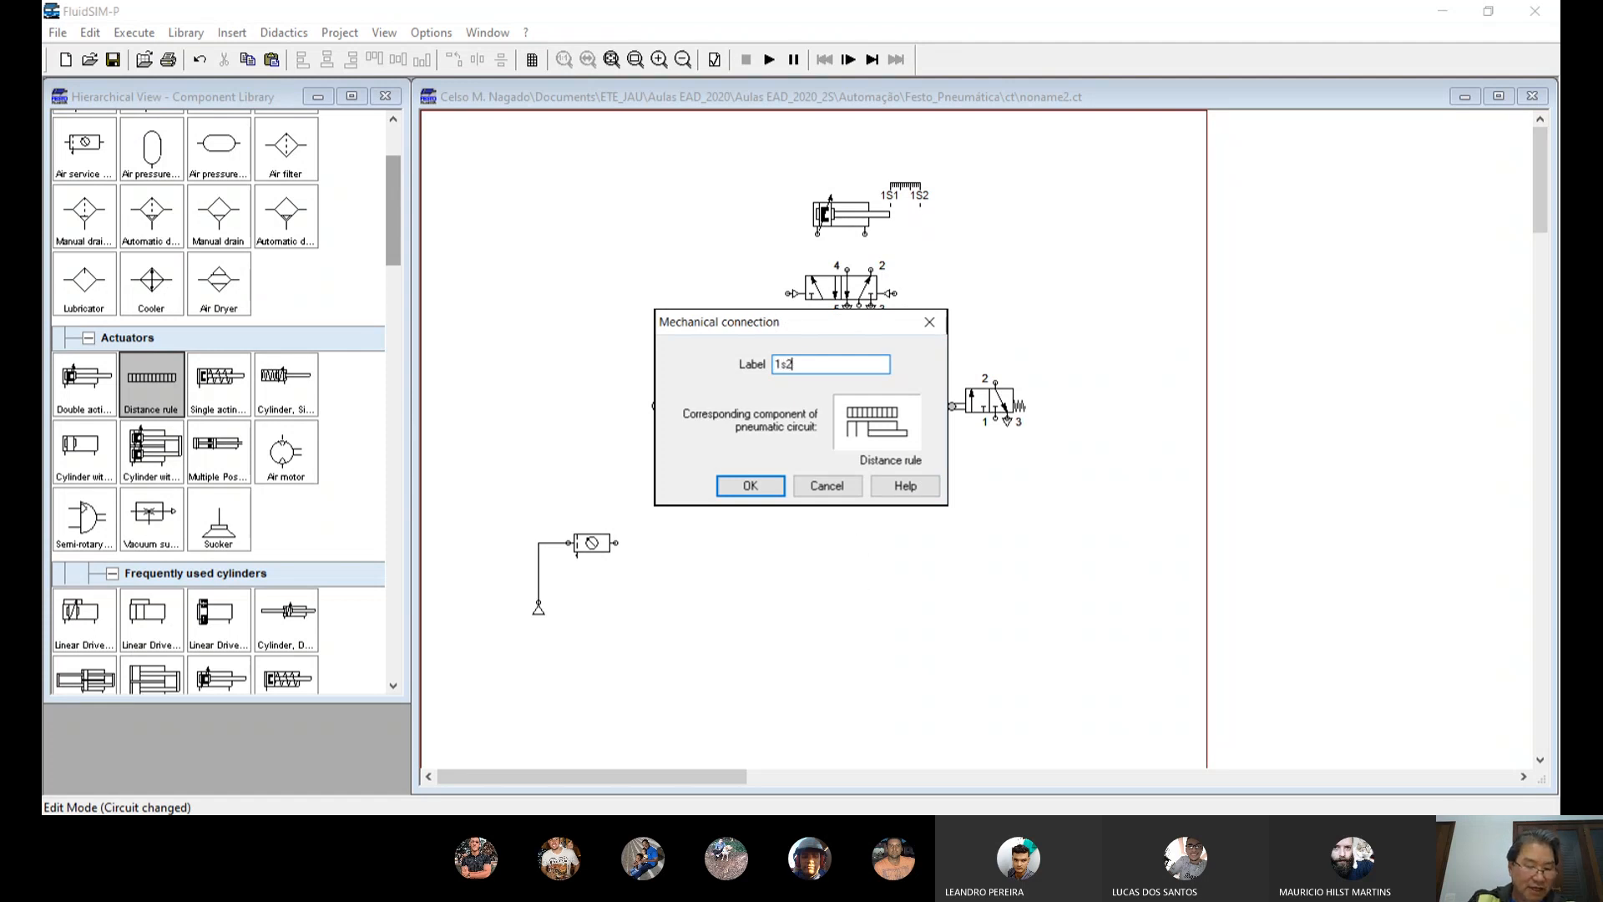
left_click(754, 487)
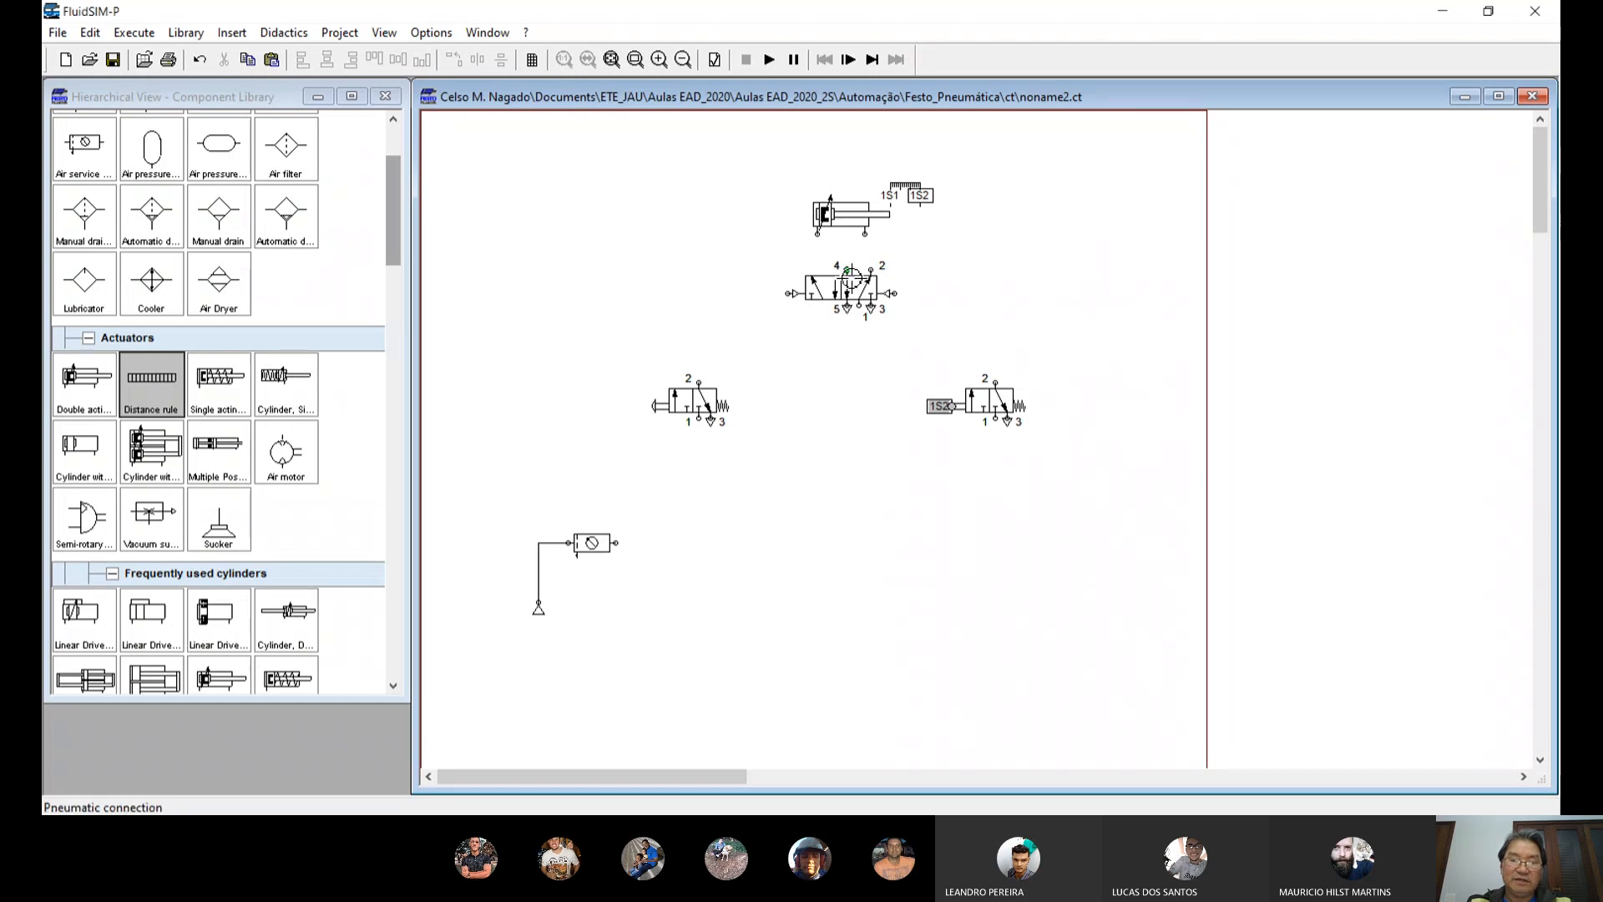
Step: Connect the cylinder's ports to 5/n valve outlets 4 and 2, and each 3/n valve's port 2 to its side's pilot
mouse_move(818, 238)
left_mouse_down()
mouse_move(848, 269)
mouse_move(865, 234)
left_mouse_up()
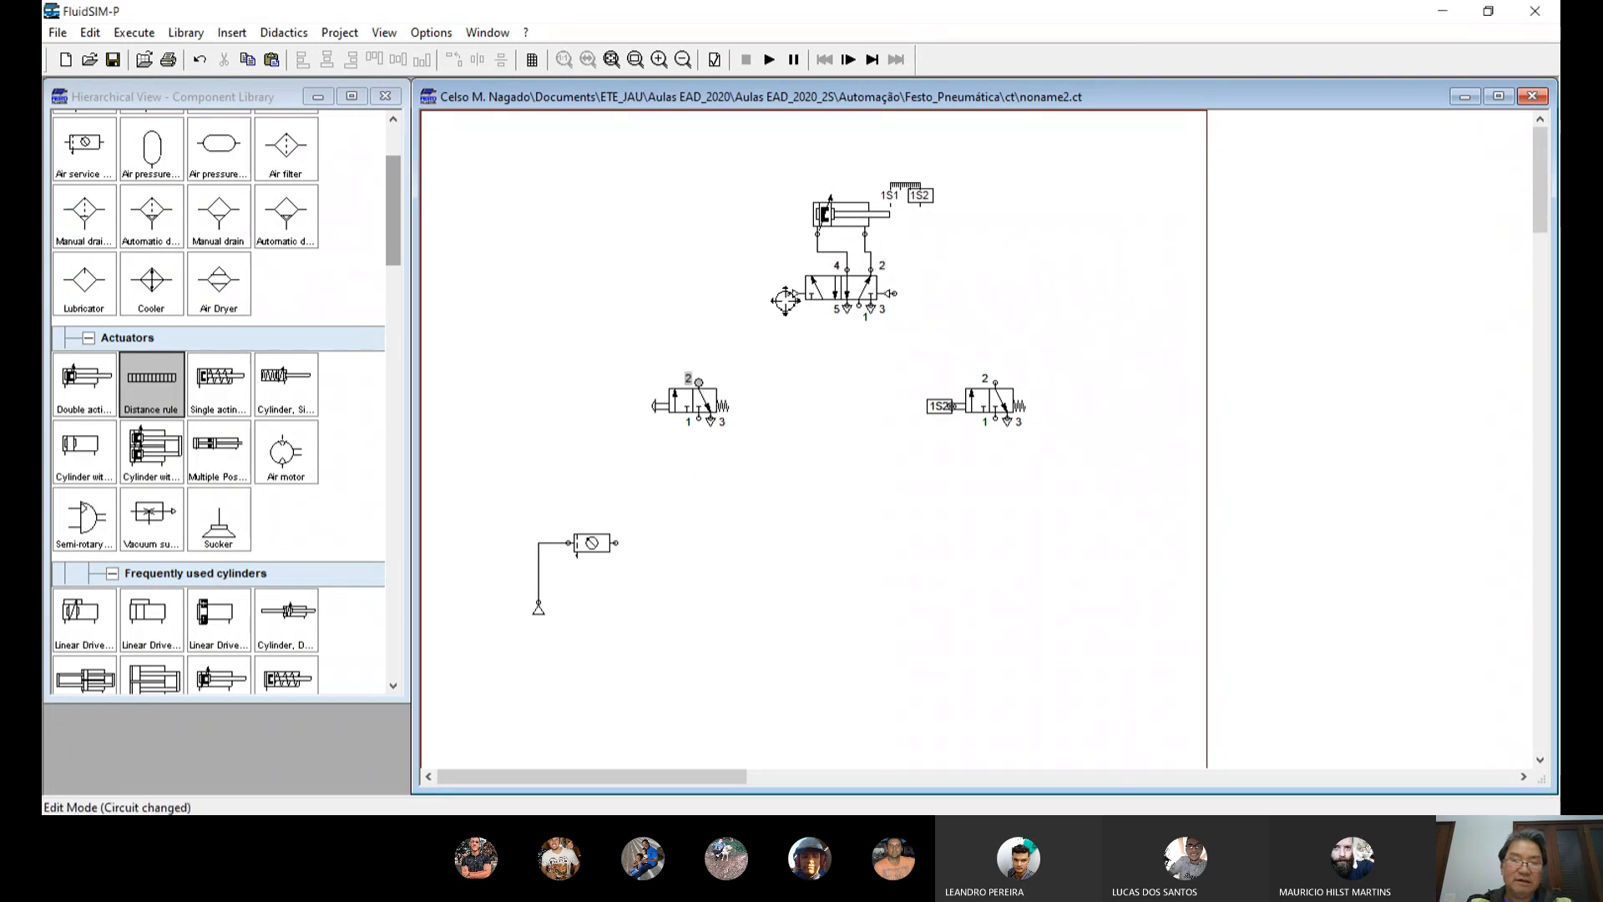
left_click_drag(785, 301, 699, 383)
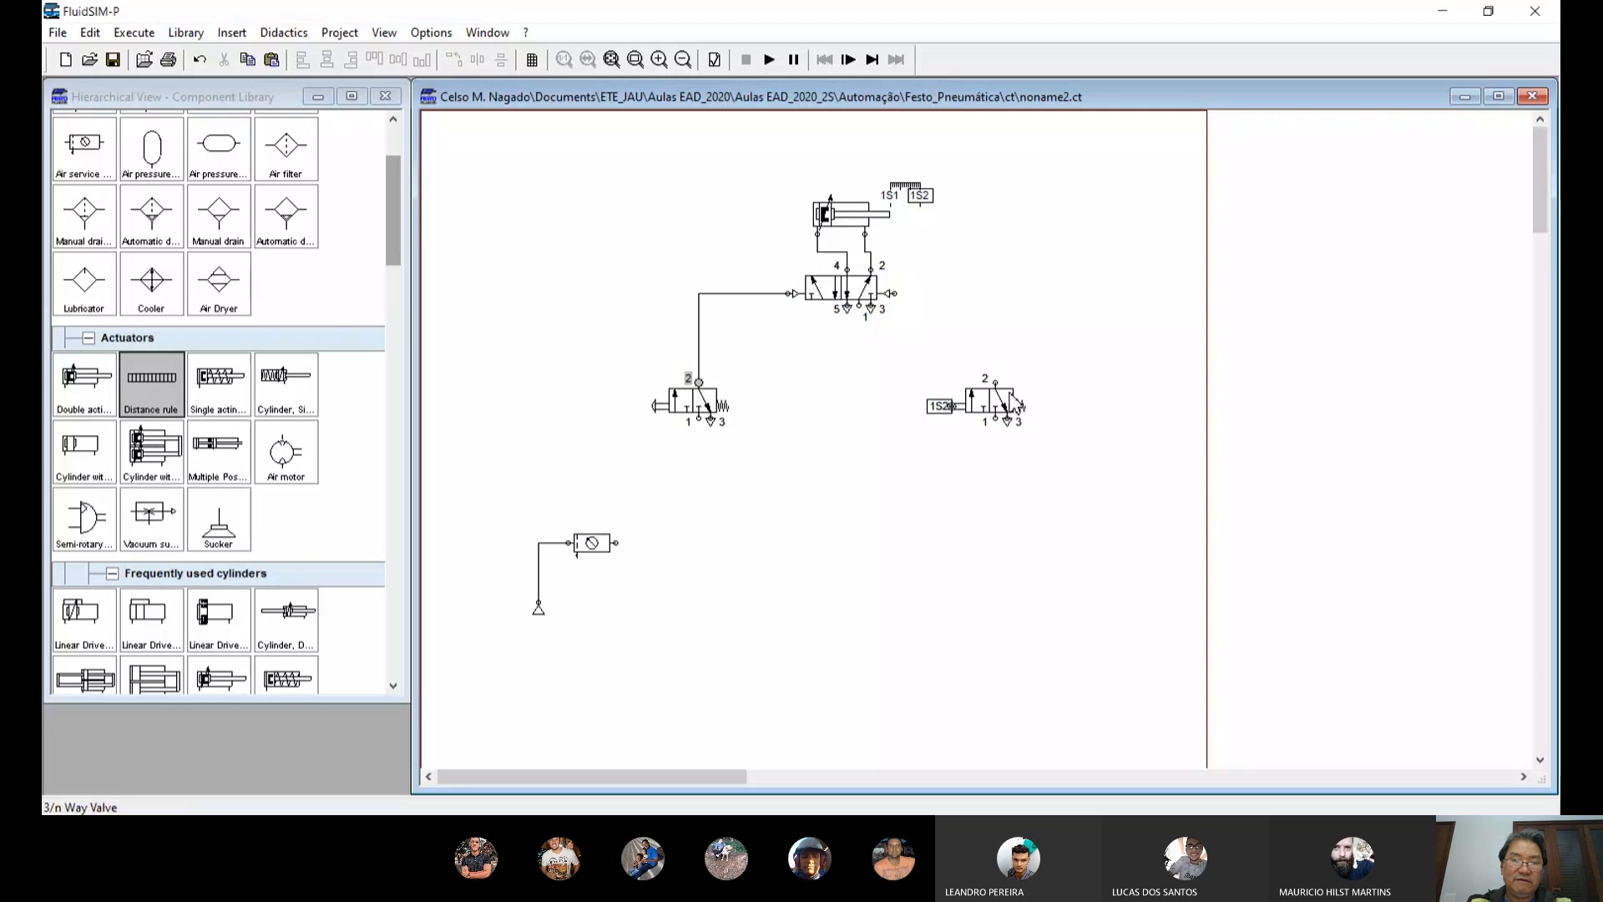
left_click_drag(1003, 386, 892, 293)
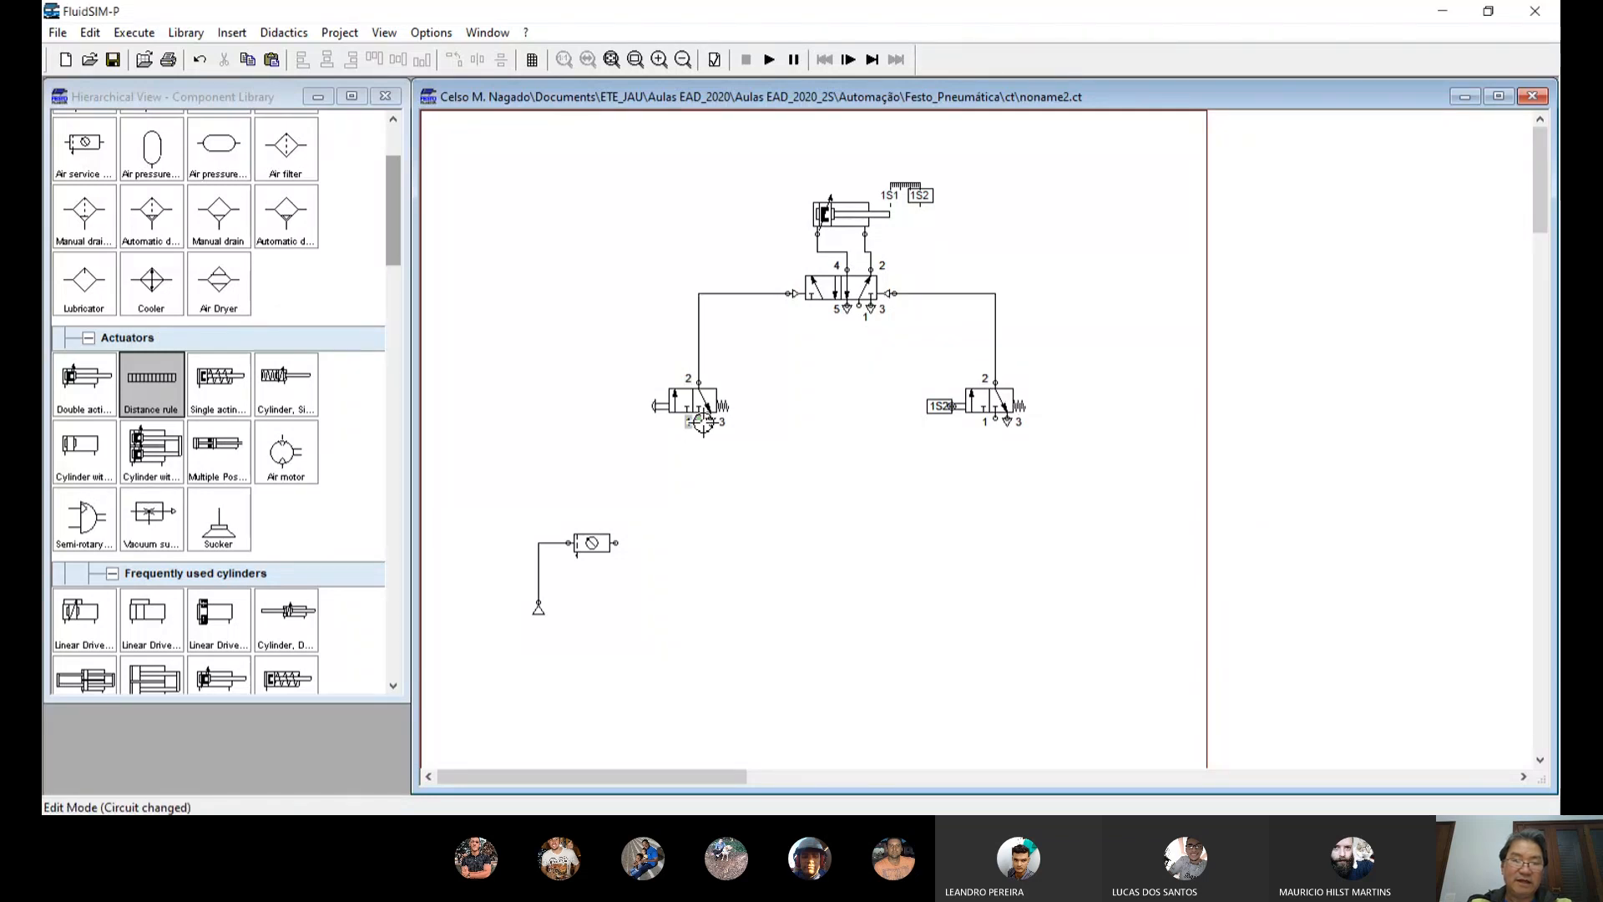
Step: Connect the service unit to port 1 of the left 3/n valve, the 5/n valve and the right roller valve
left_click_drag(696, 494, 615, 543)
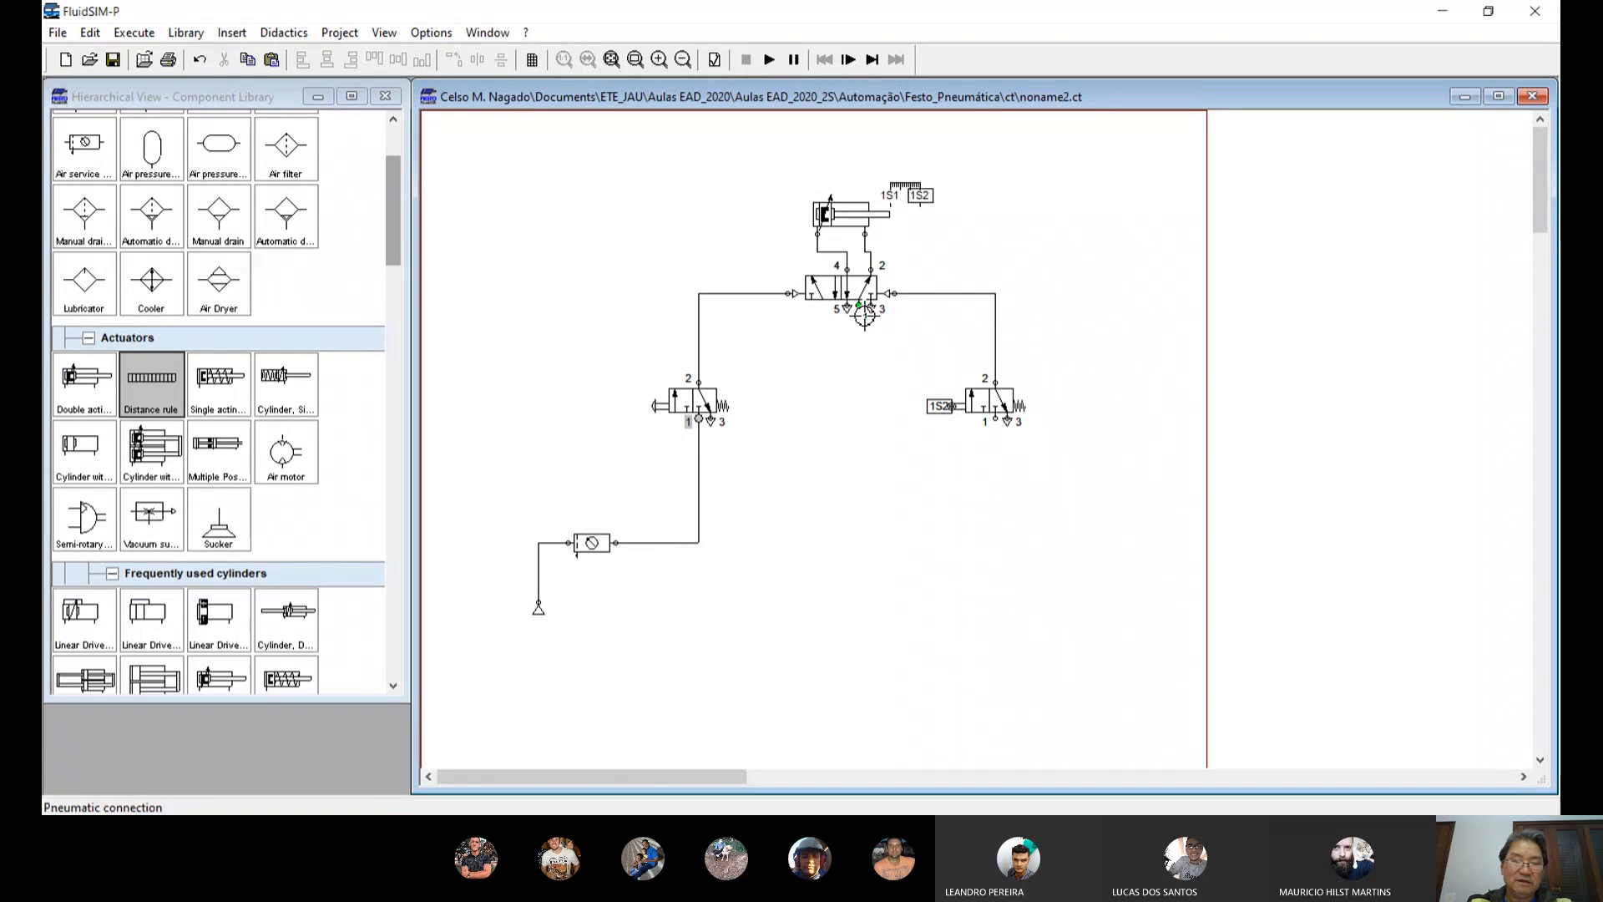
left_click_drag(864, 315, 701, 544)
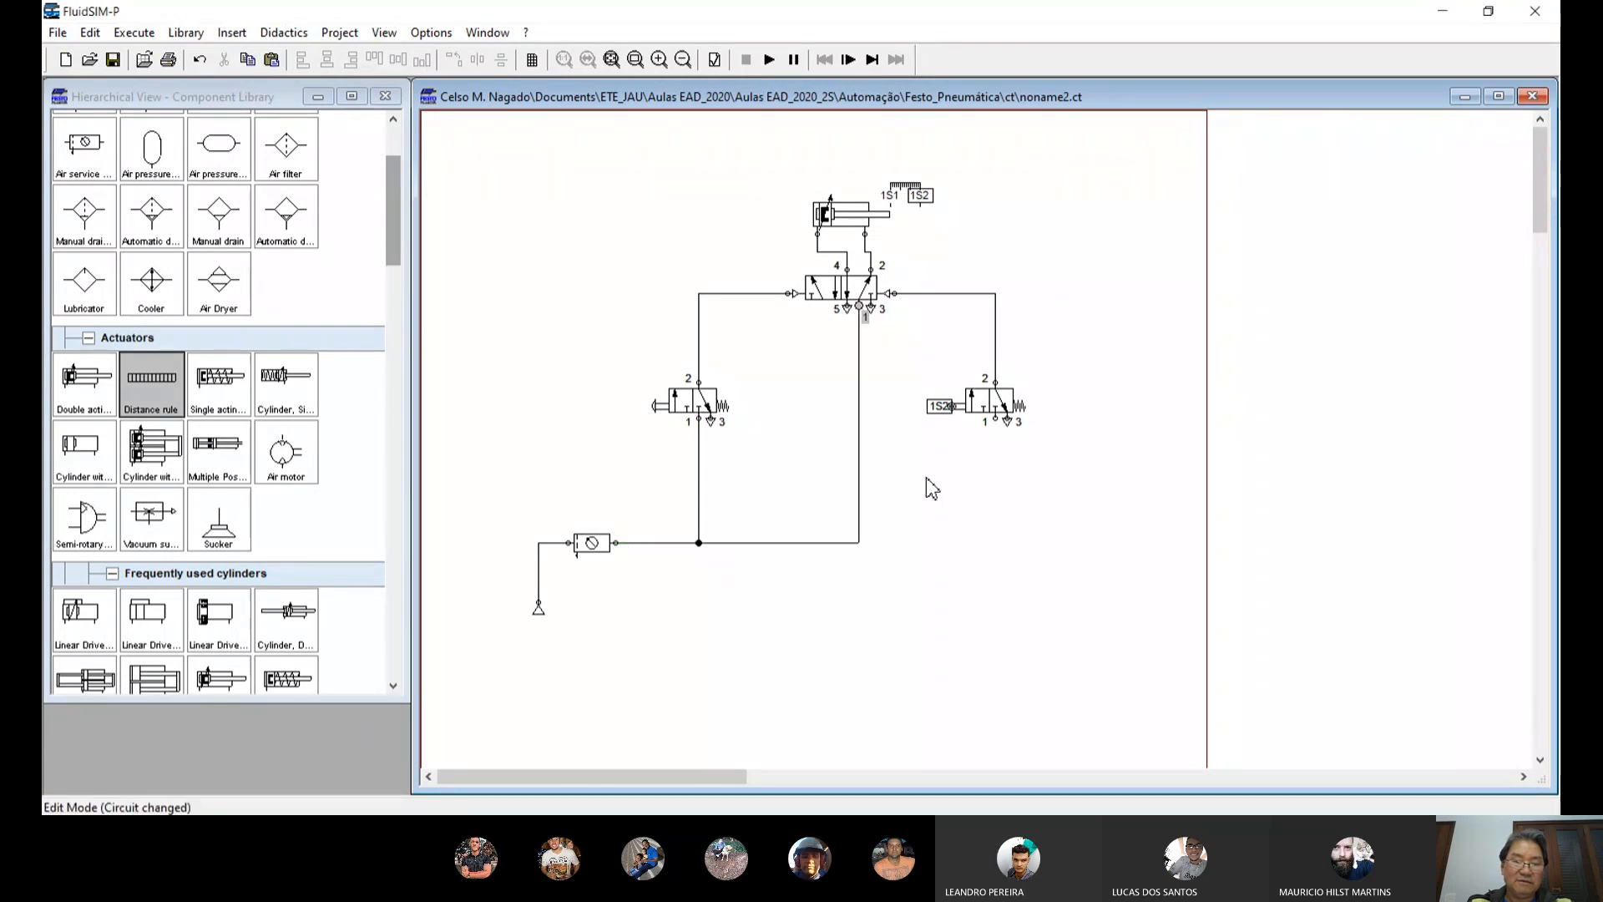
left_click_drag(1003, 426, 866, 548)
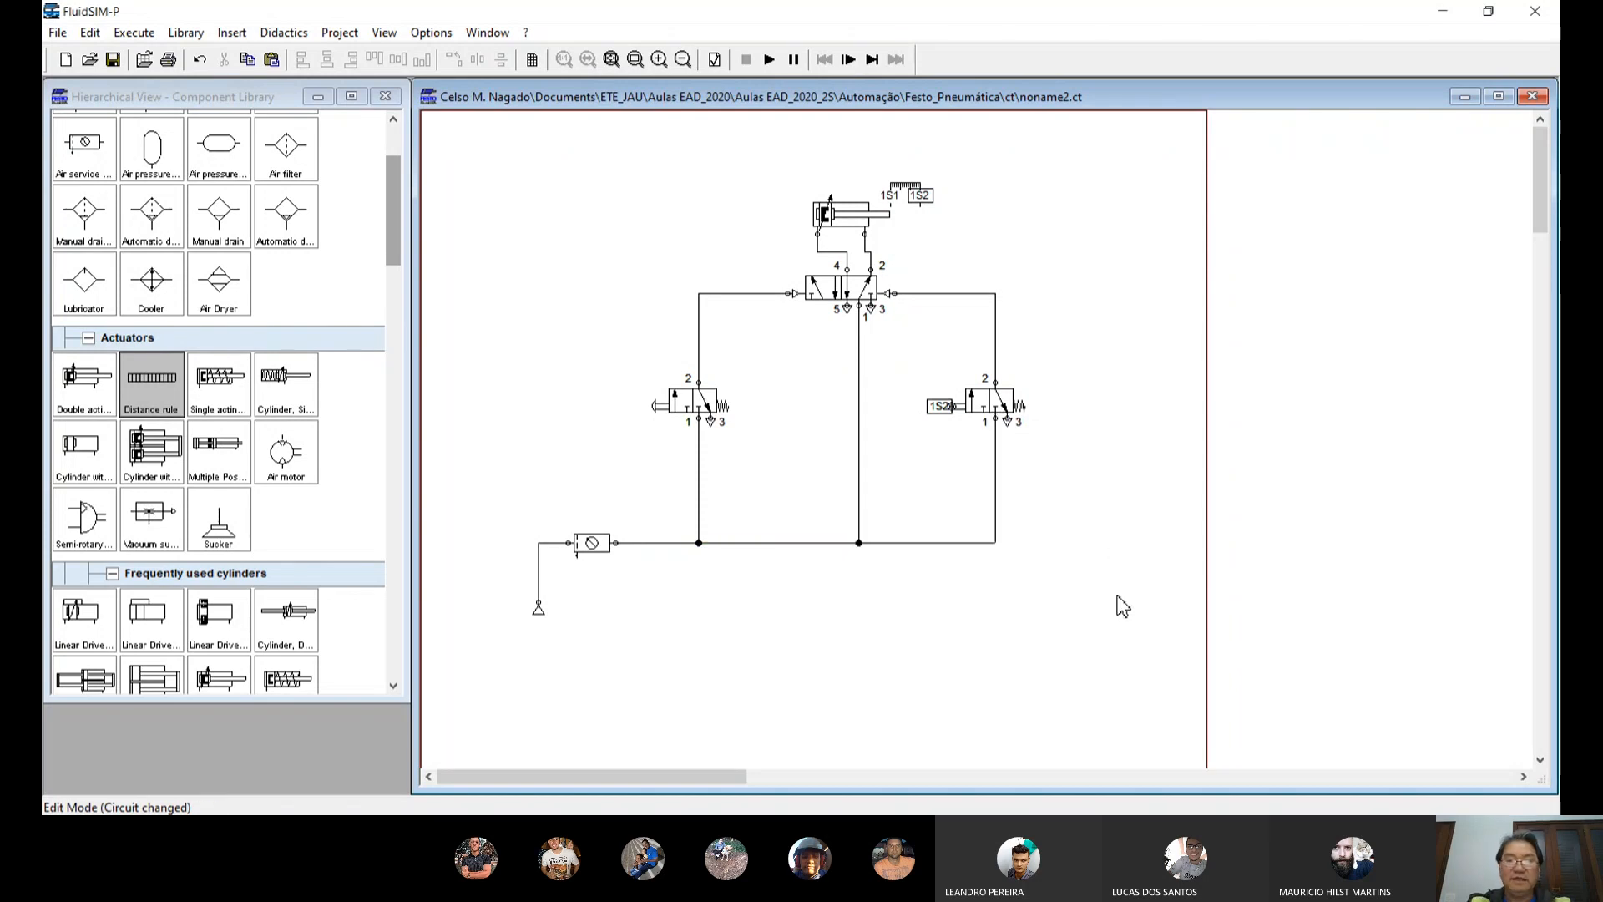
Step: Simulate the circuit, actuate the left push-button valve several times to cycle the cylinder, and stop the simulation
left_click(769, 61)
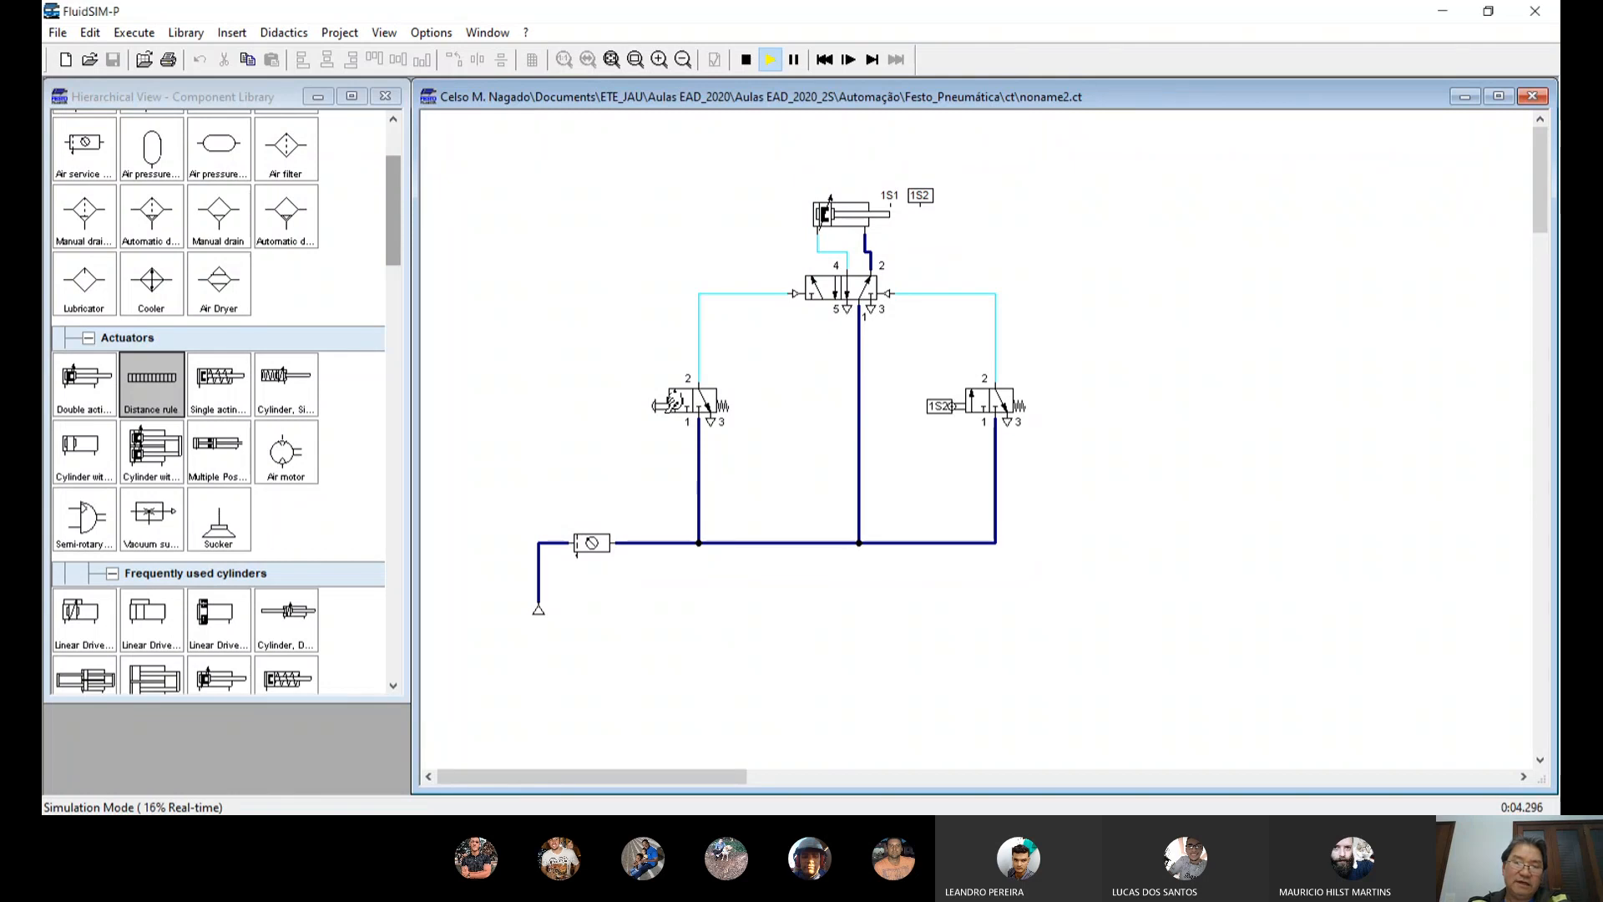
left_click(672, 406)
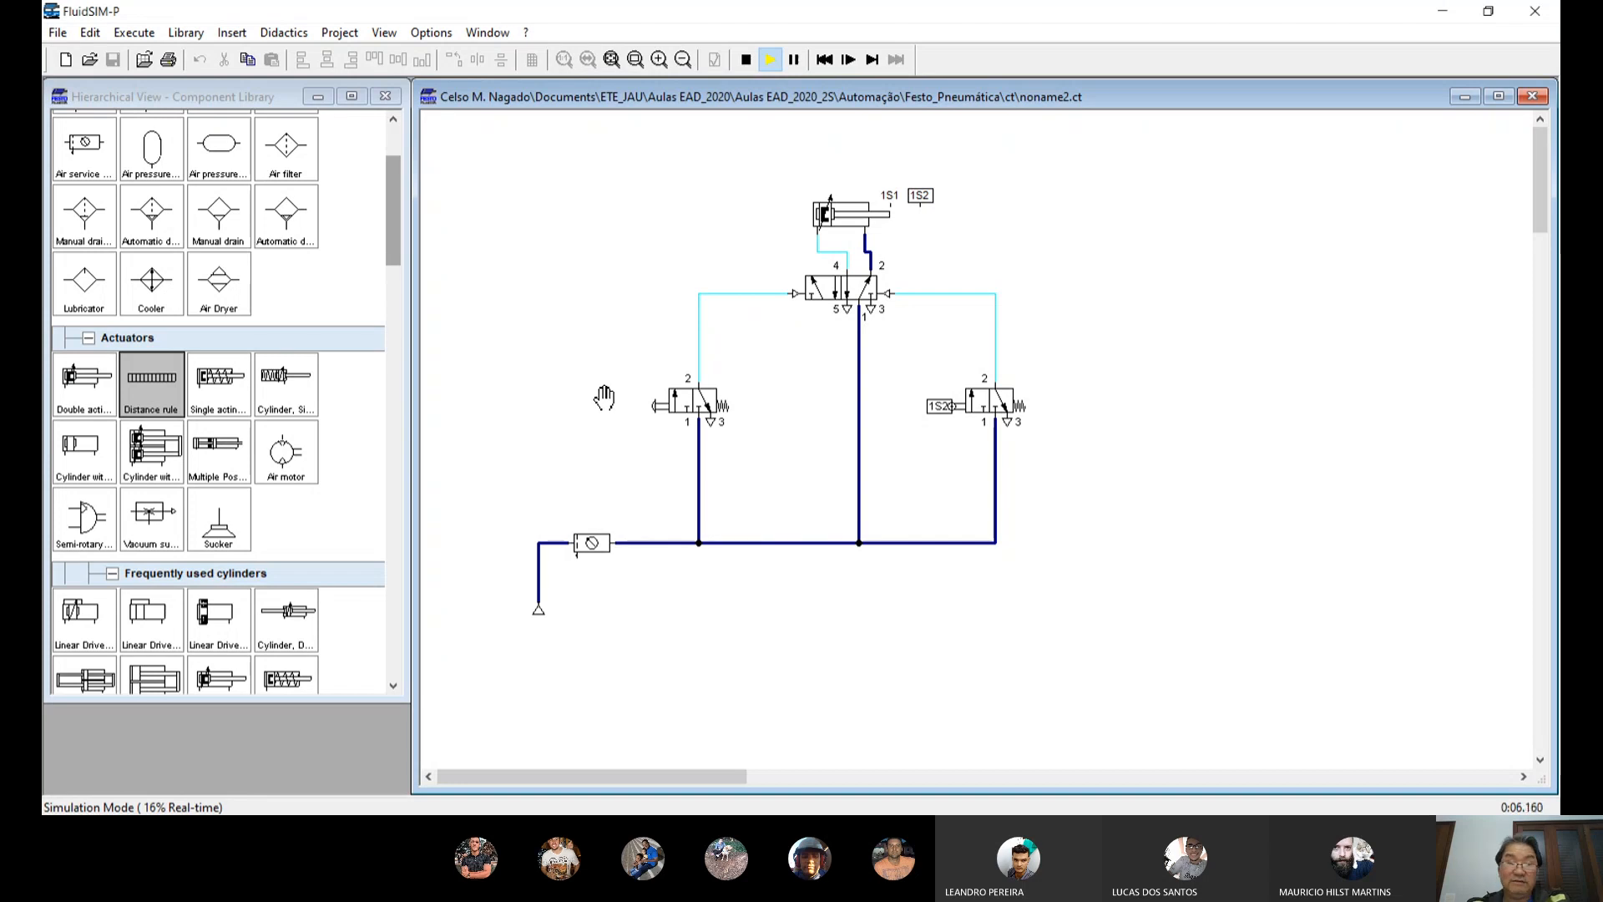
left_click(673, 405)
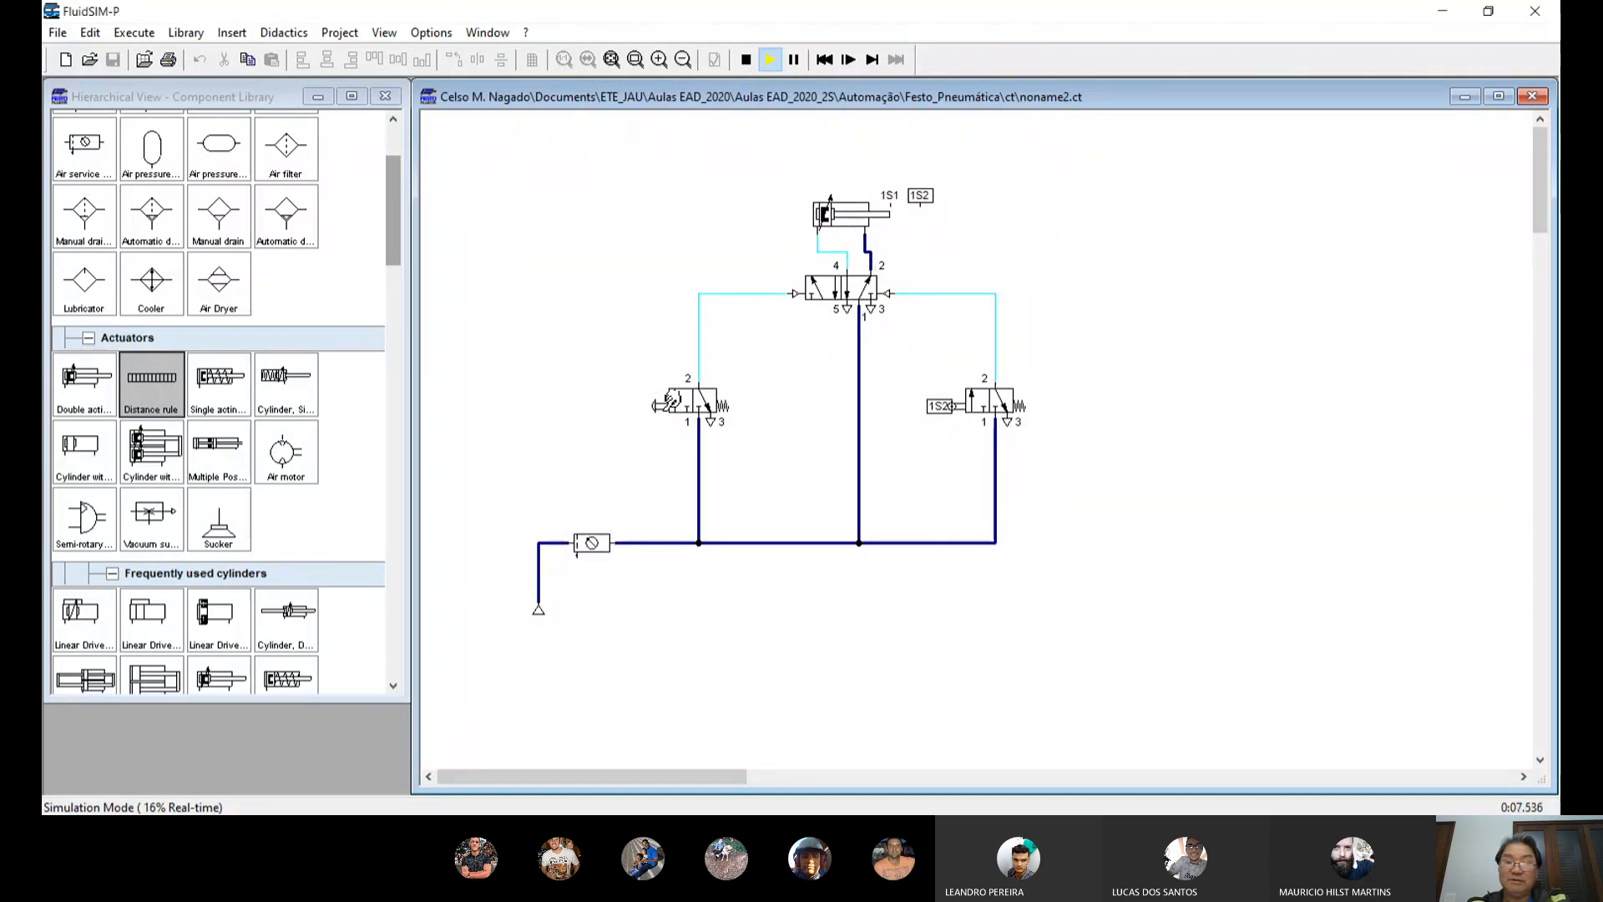
left_click(673, 402)
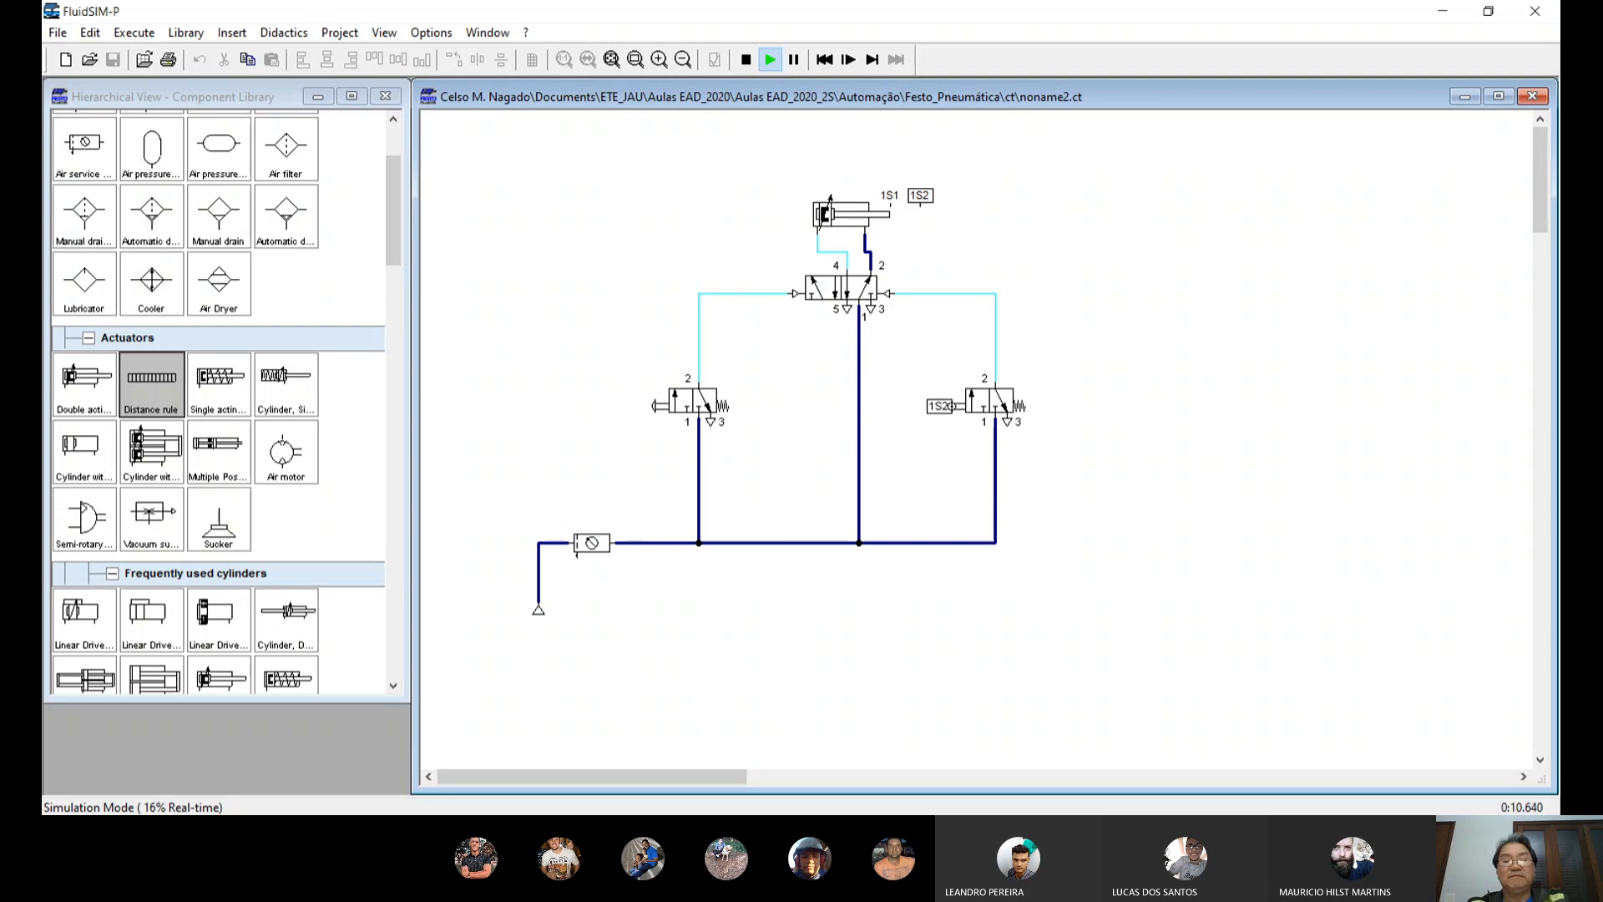
left_click(681, 406)
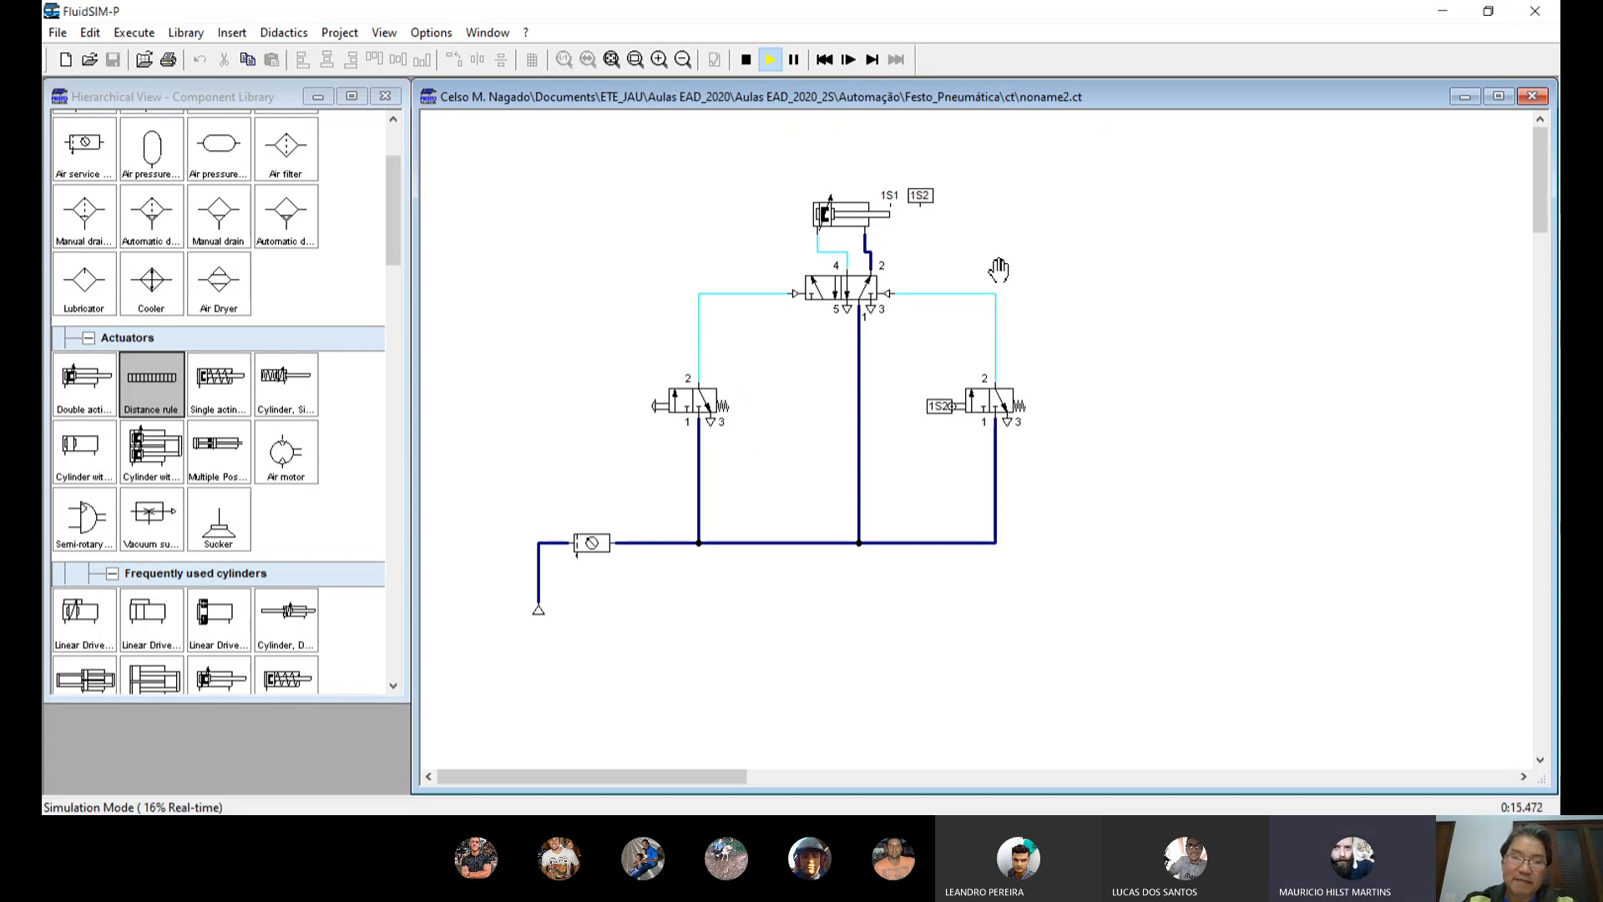
left_click(745, 59)
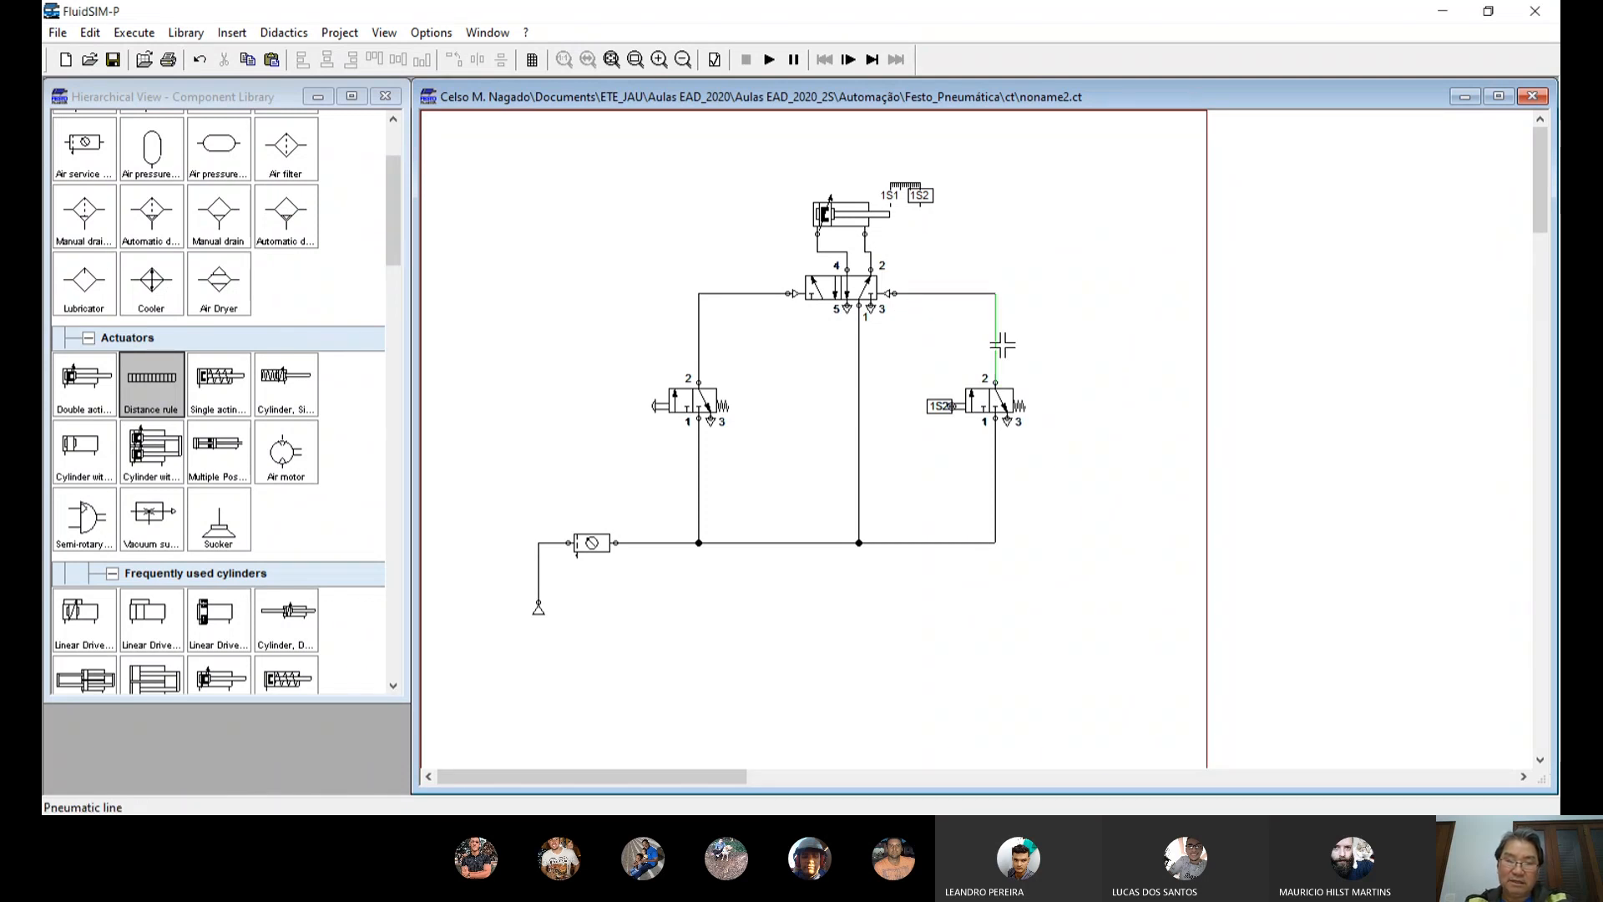
Step: Delete the pilot lines of both 3/n way valves and the left push-button valve's supply line
left_click(1003, 343)
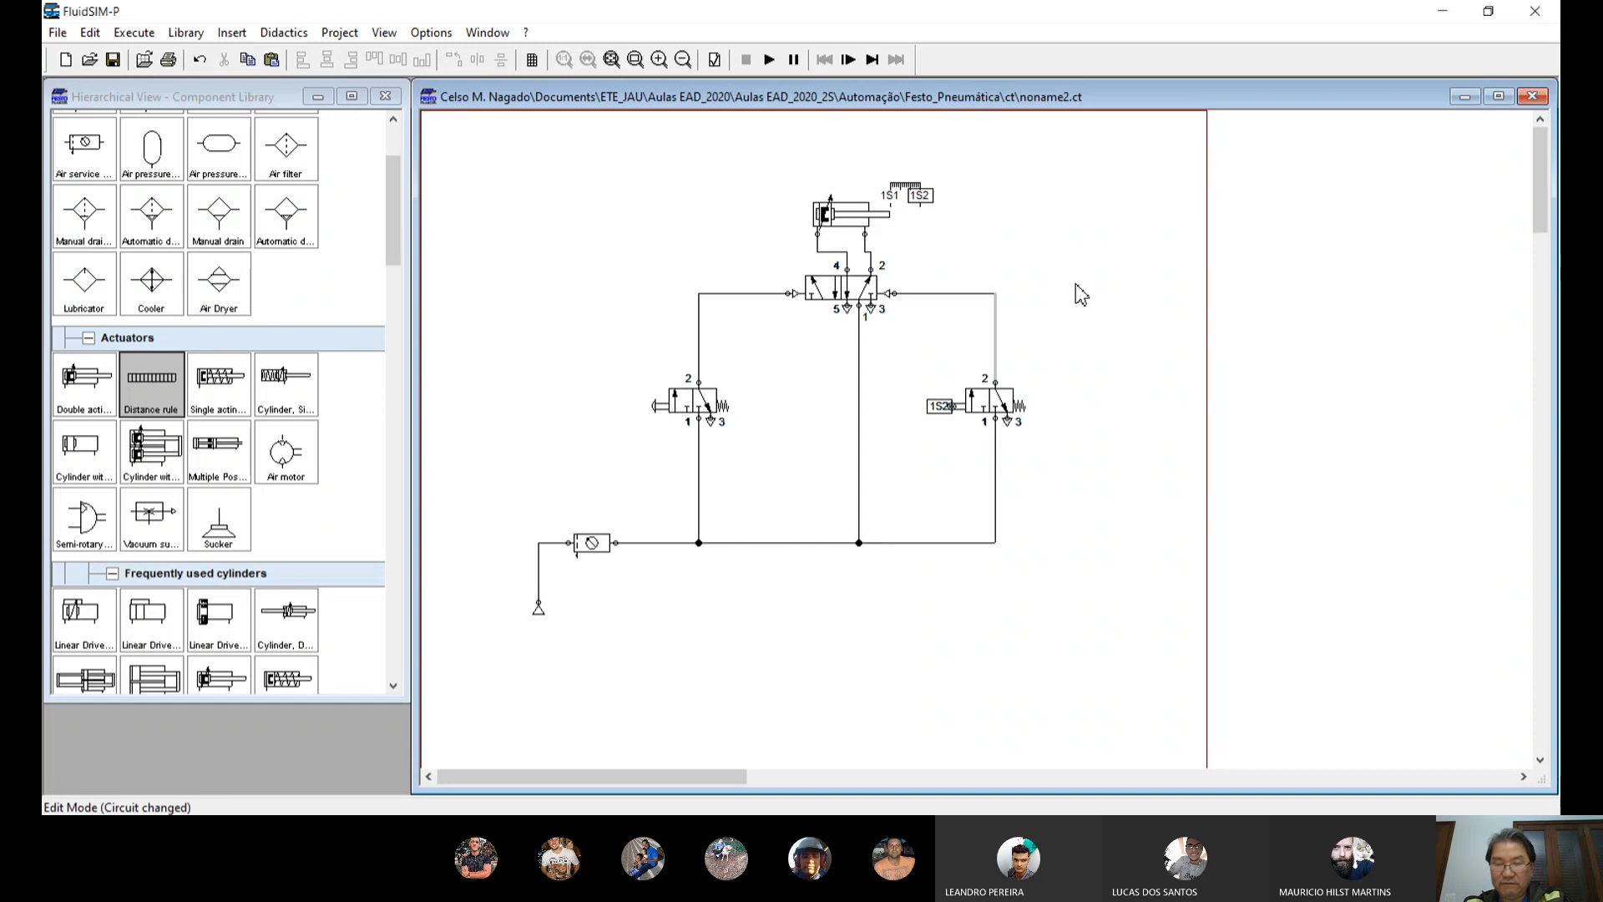
key("Delete")
left_click(707, 338)
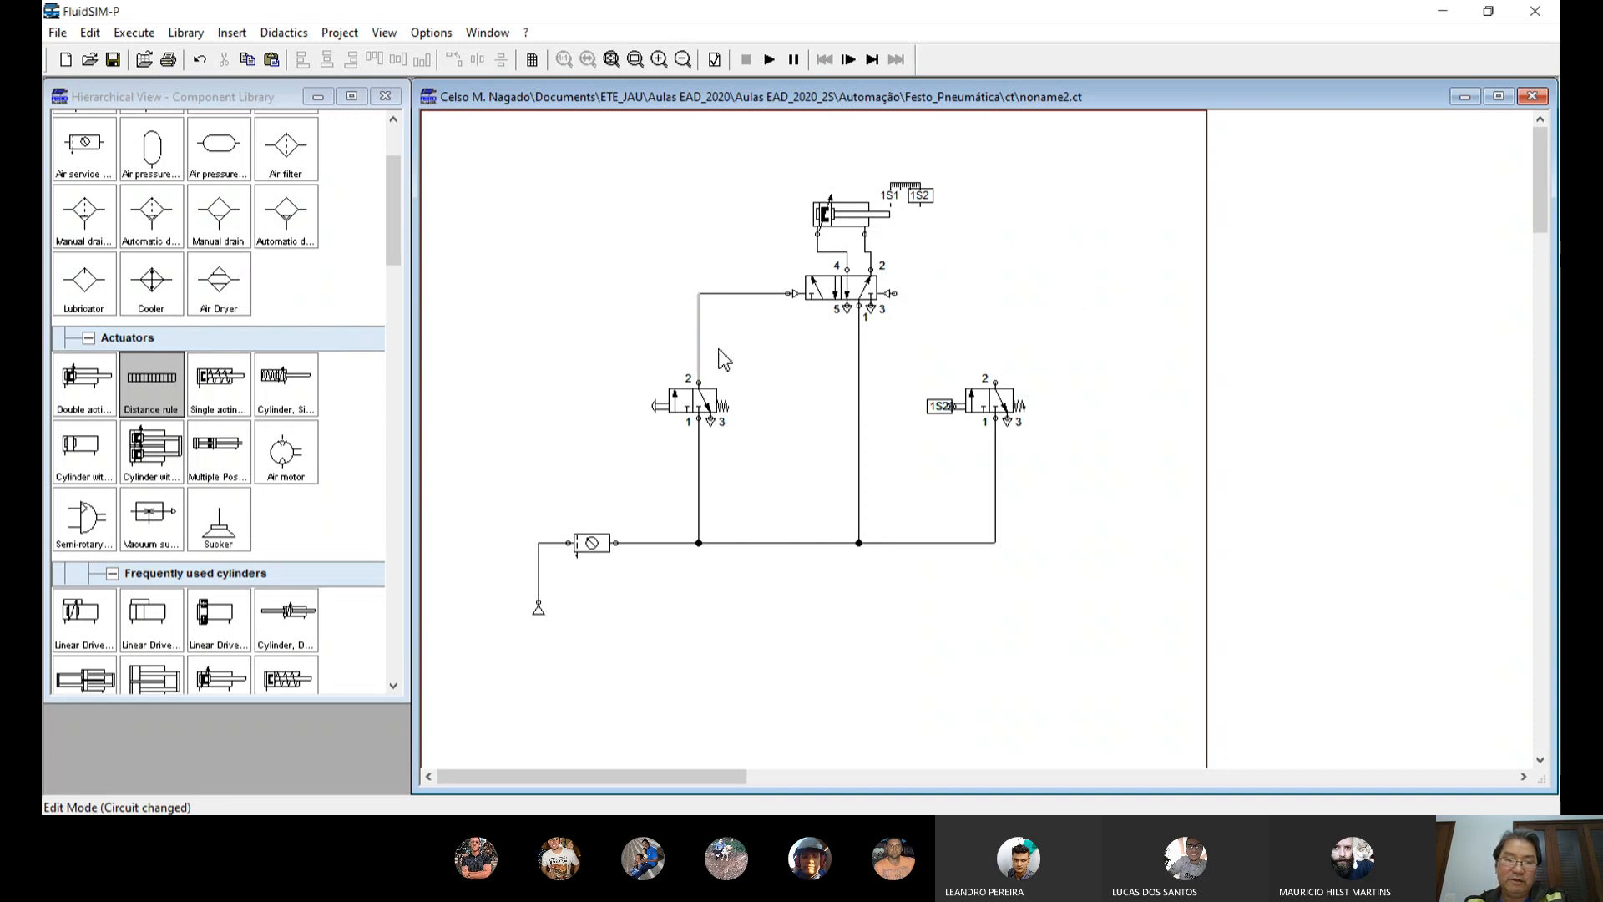
key("Delete")
left_click(706, 486)
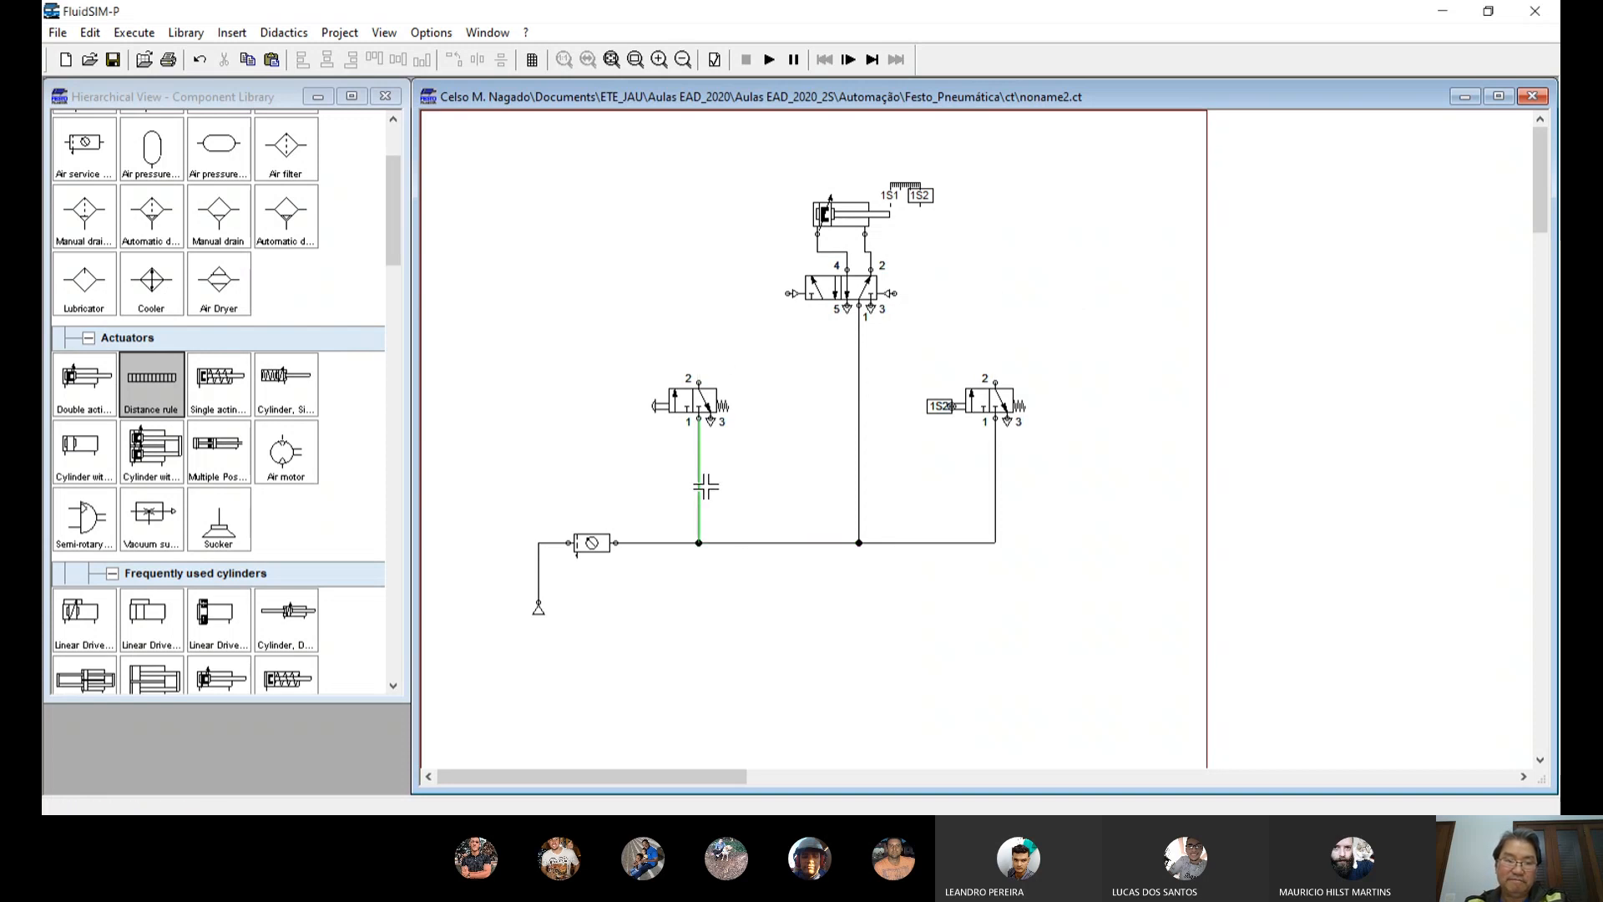
key("Delete")
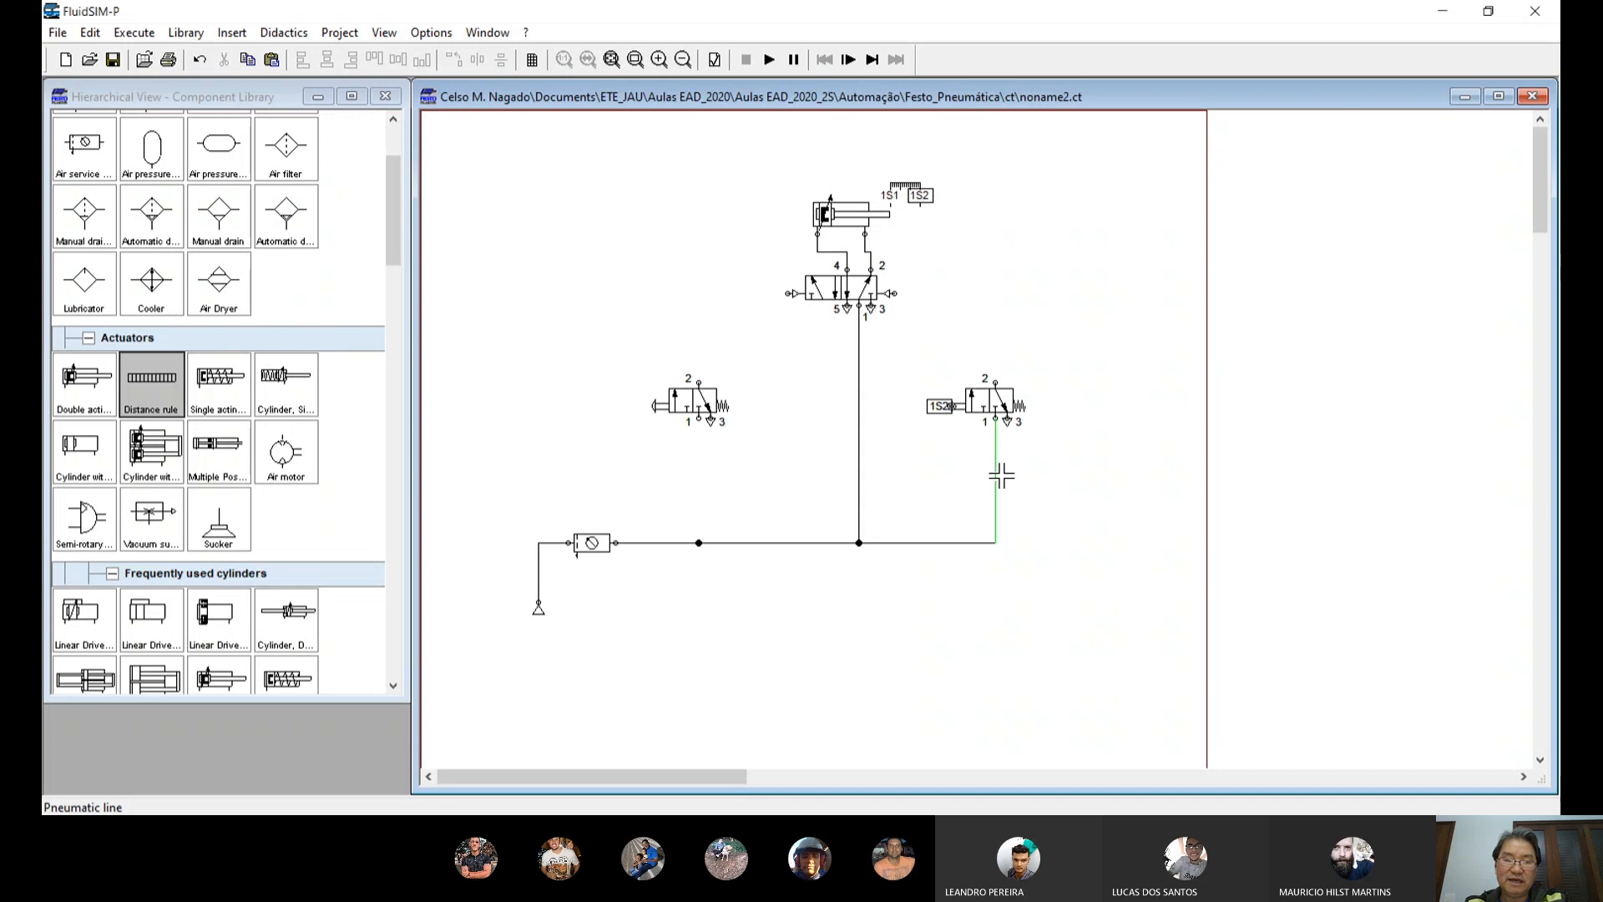
Step: Delete the supply line feeding port 1 of the 1S2 roller valve
left_click(1001, 476)
key("Delete")
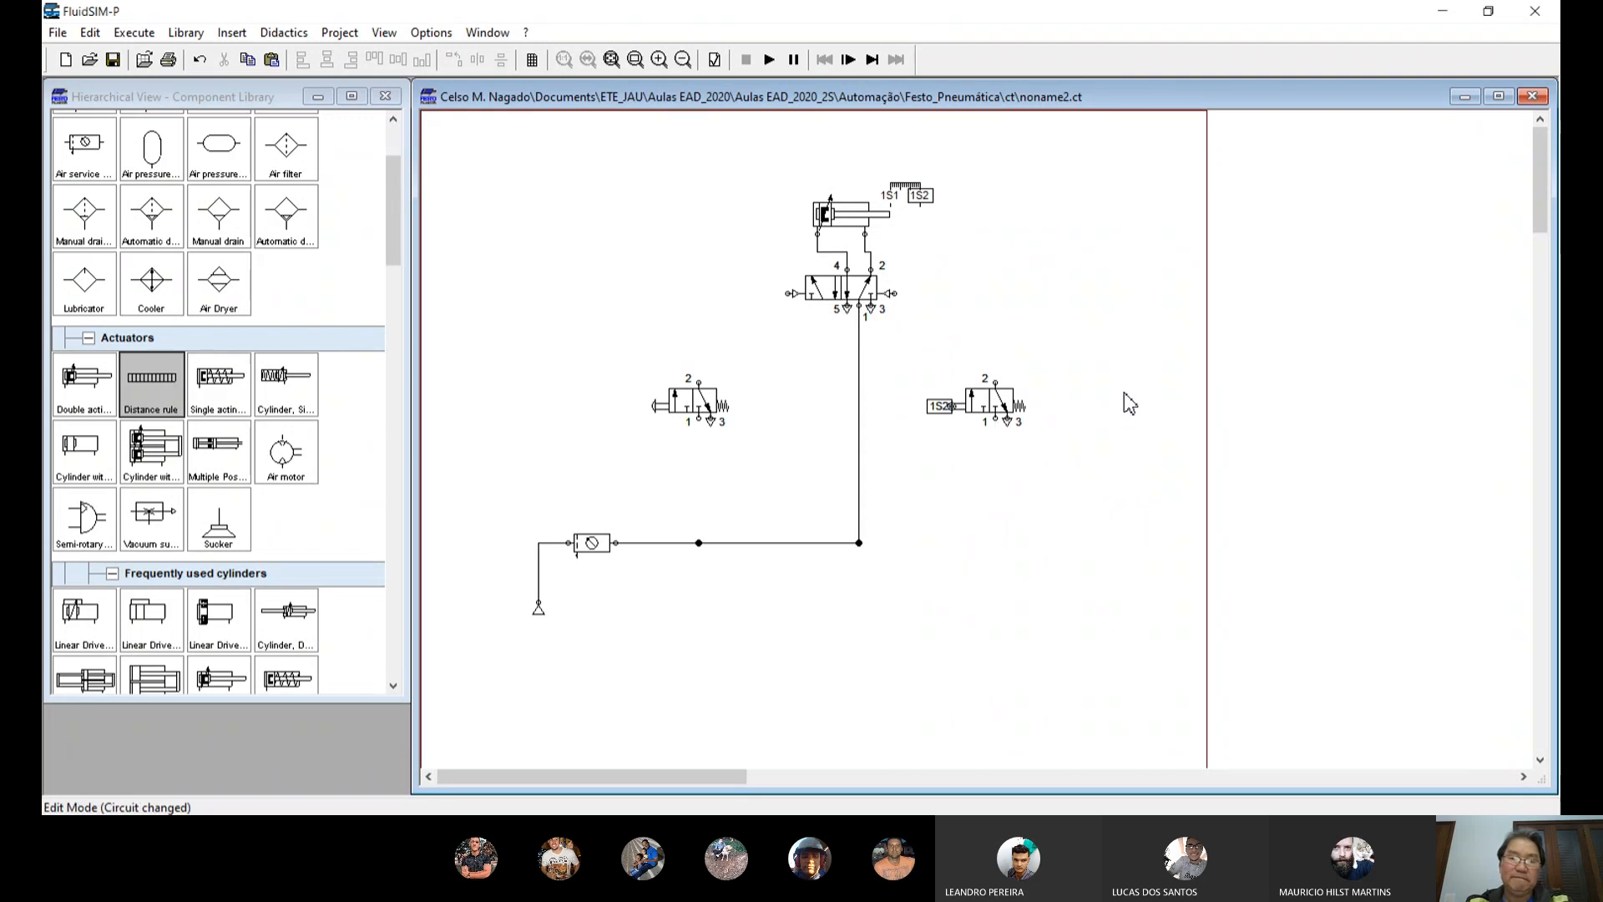
Step: Set the 5/n way valve's initial position to its first valve body position
left_click(839, 296)
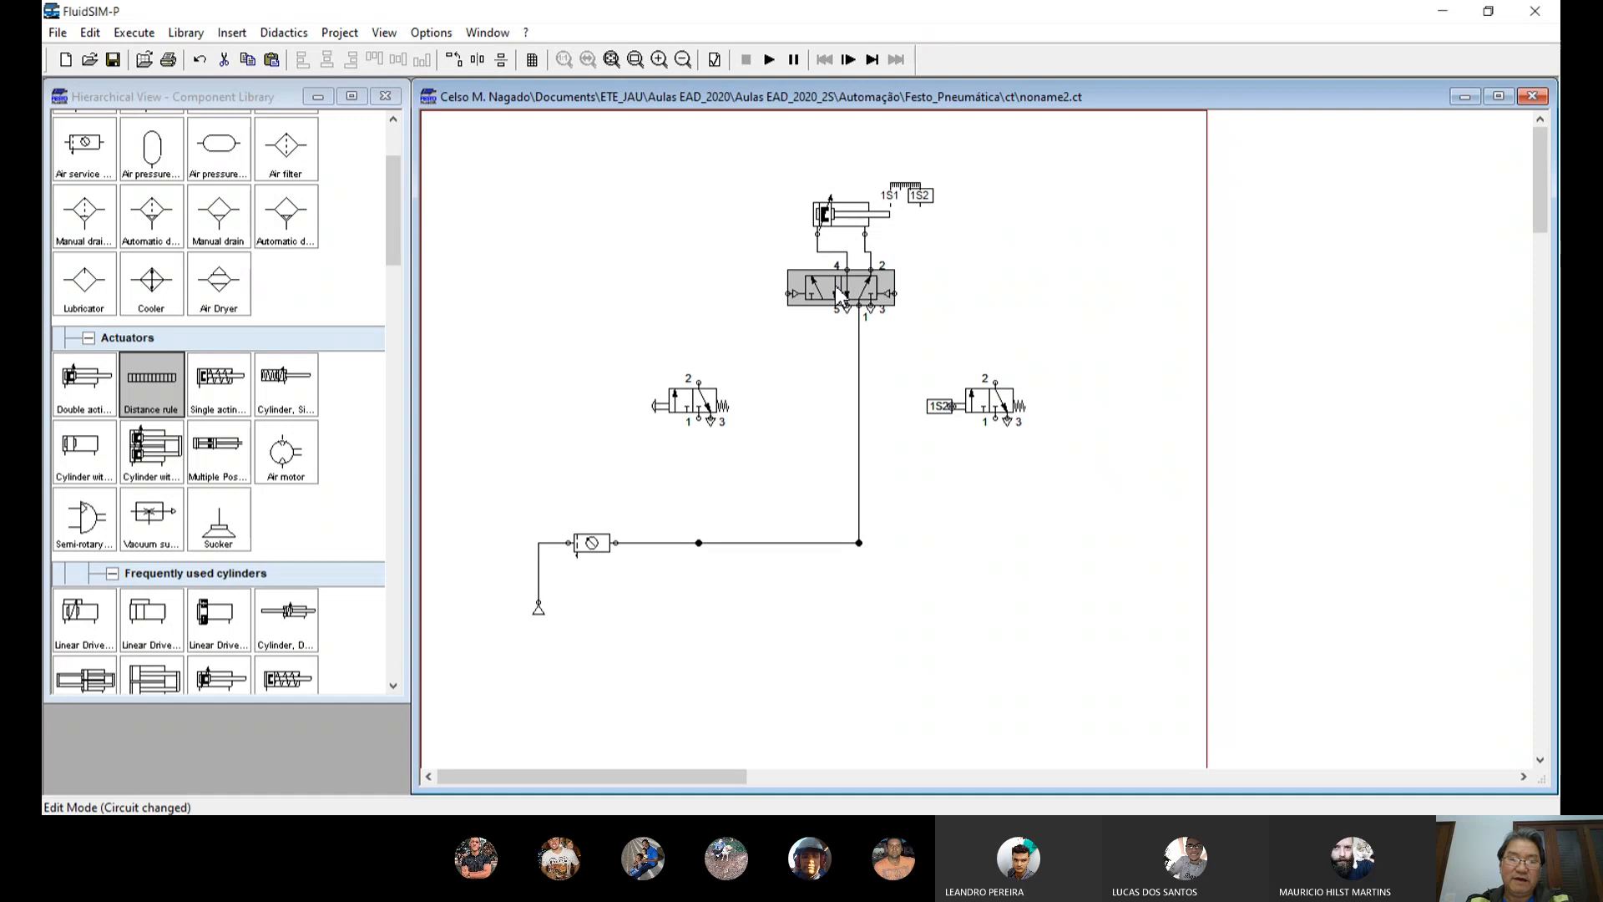
double_click(835, 285)
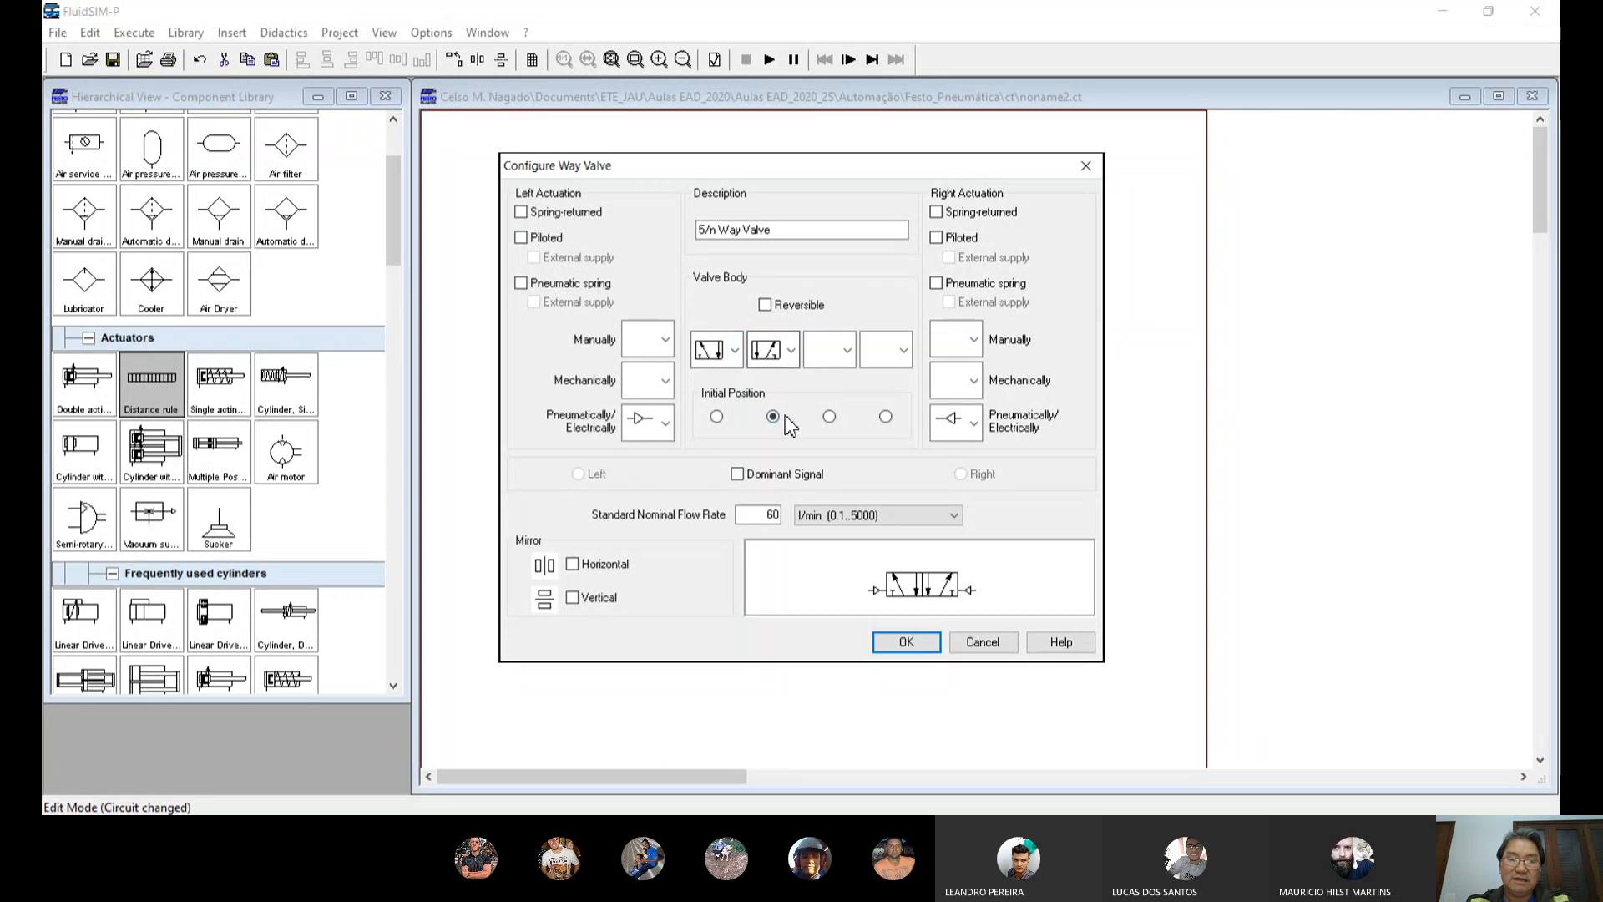
left_click(717, 416)
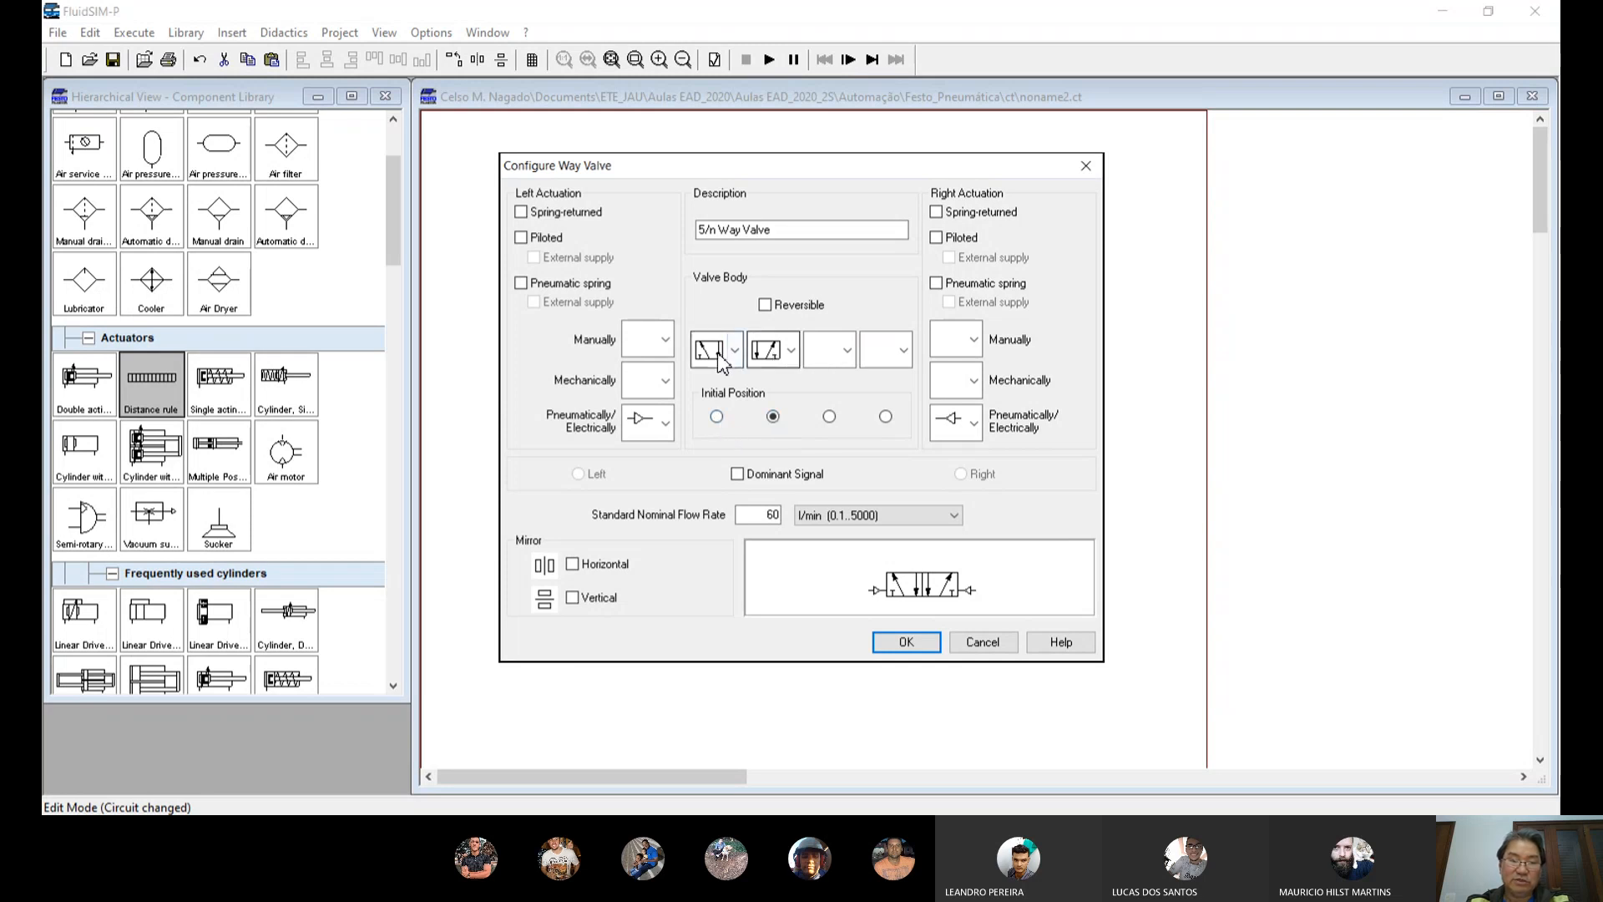
left_click(717, 417)
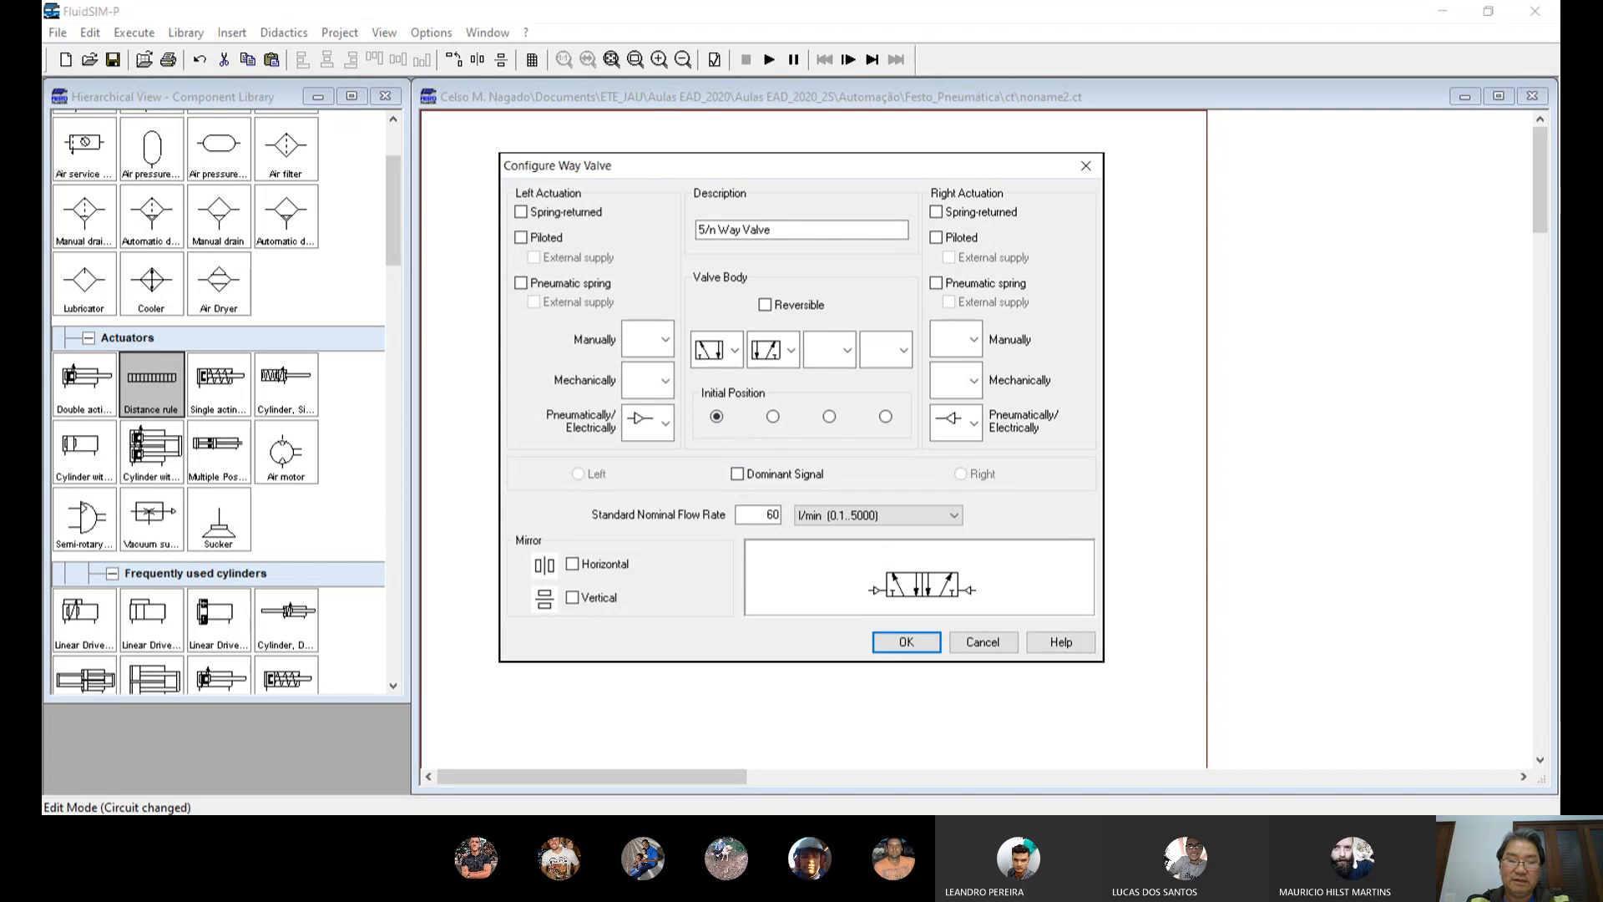
left_click(910, 643)
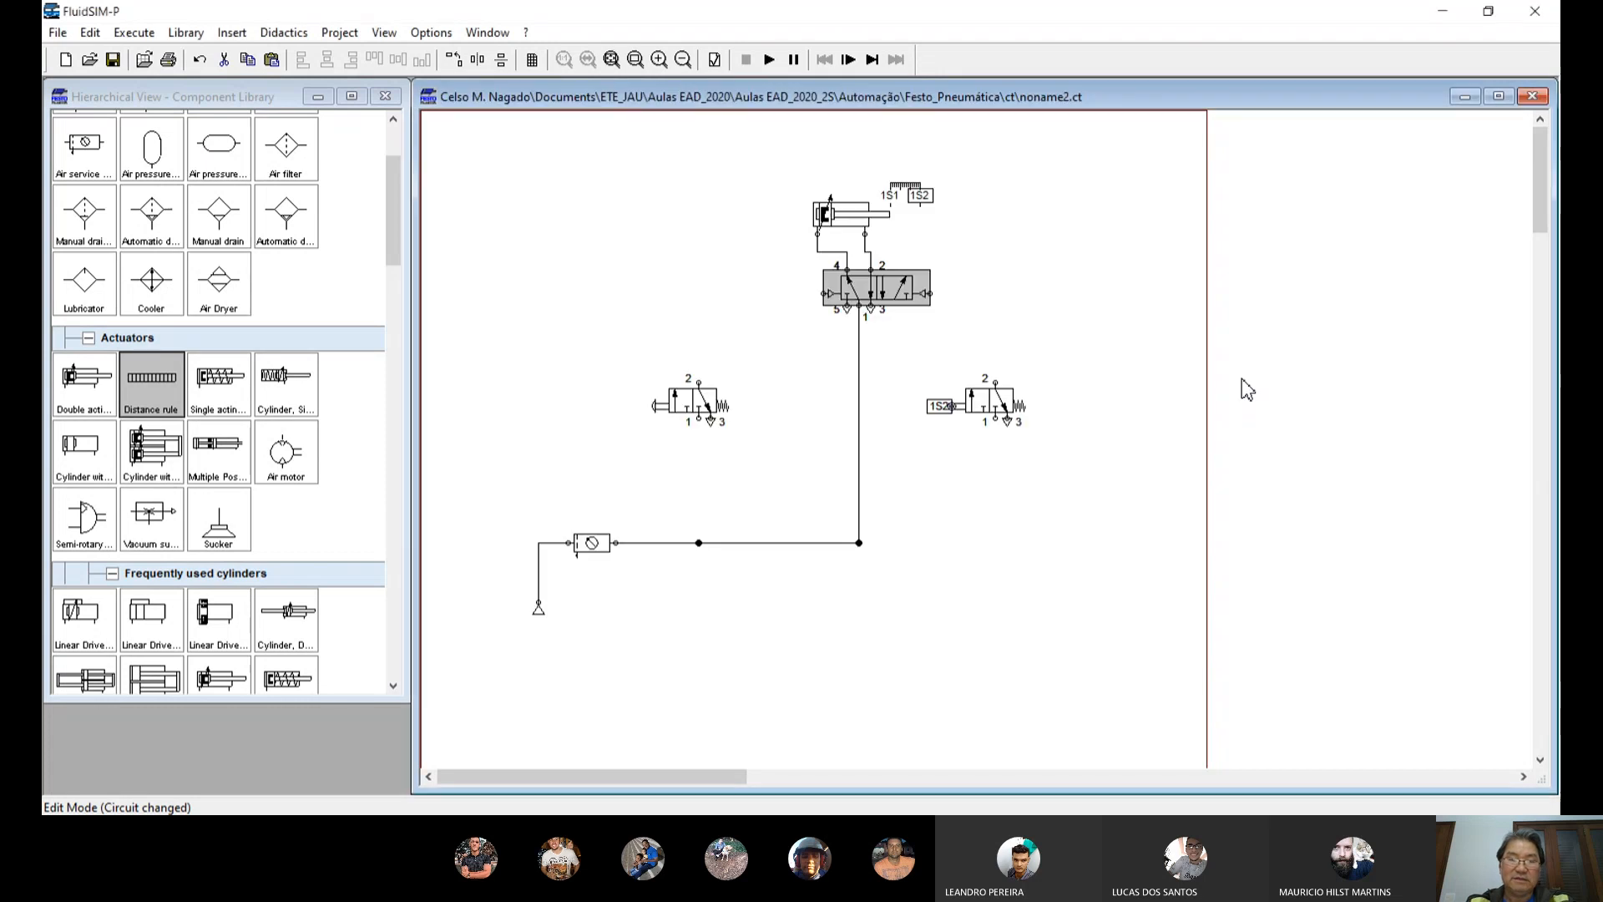
Step: Swap the two 3/n way valves, placing the roller valve left and the push-button valve right of the main supply line
left_click_drag(877, 271, 872, 269)
left_click_drag(972, 375, 1005, 431)
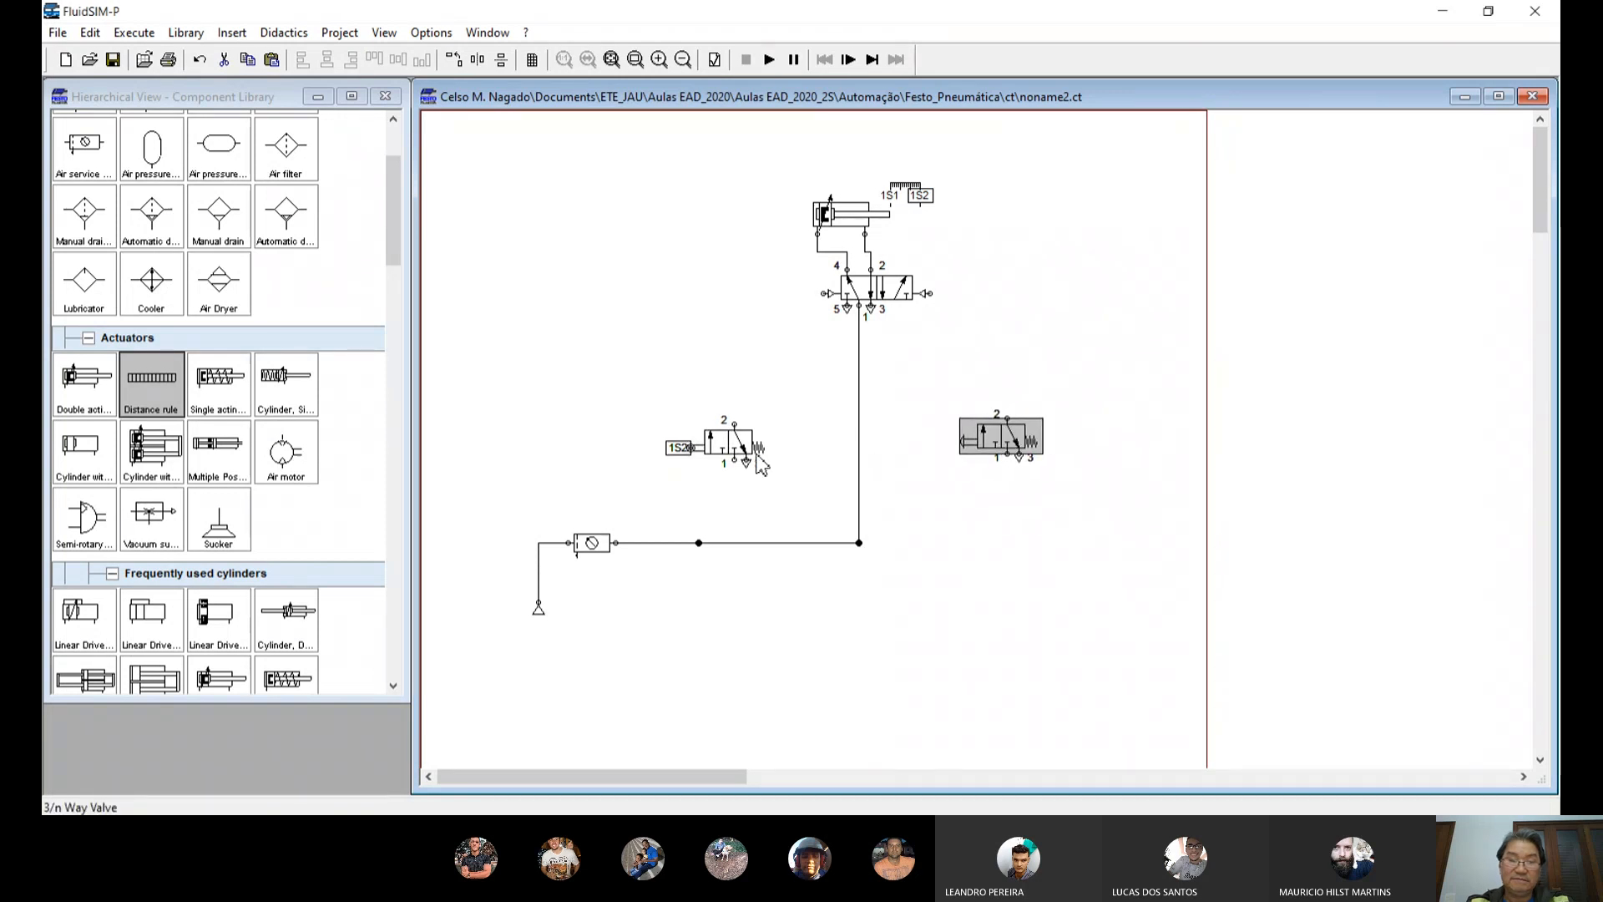
left_click_drag(752, 455, 780, 432)
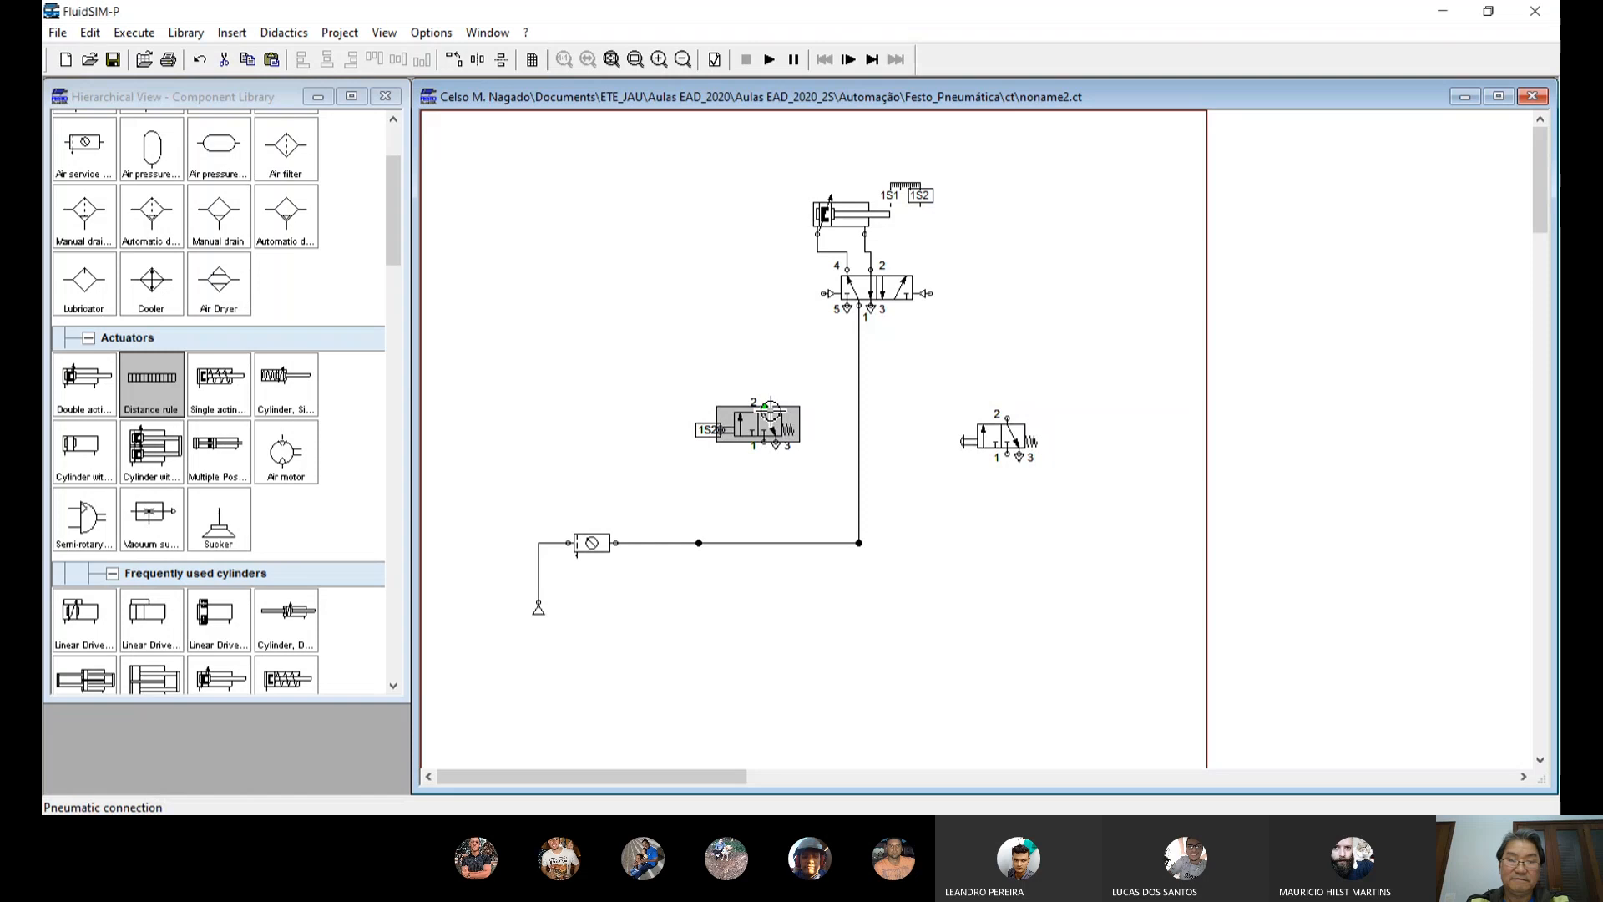
Step: Connect each 3/n valve's port 2 to its side's 5/n pilot and port 1 to the supply line, and briefly simulate the circuit
left_click_drag(824, 293, 765, 406)
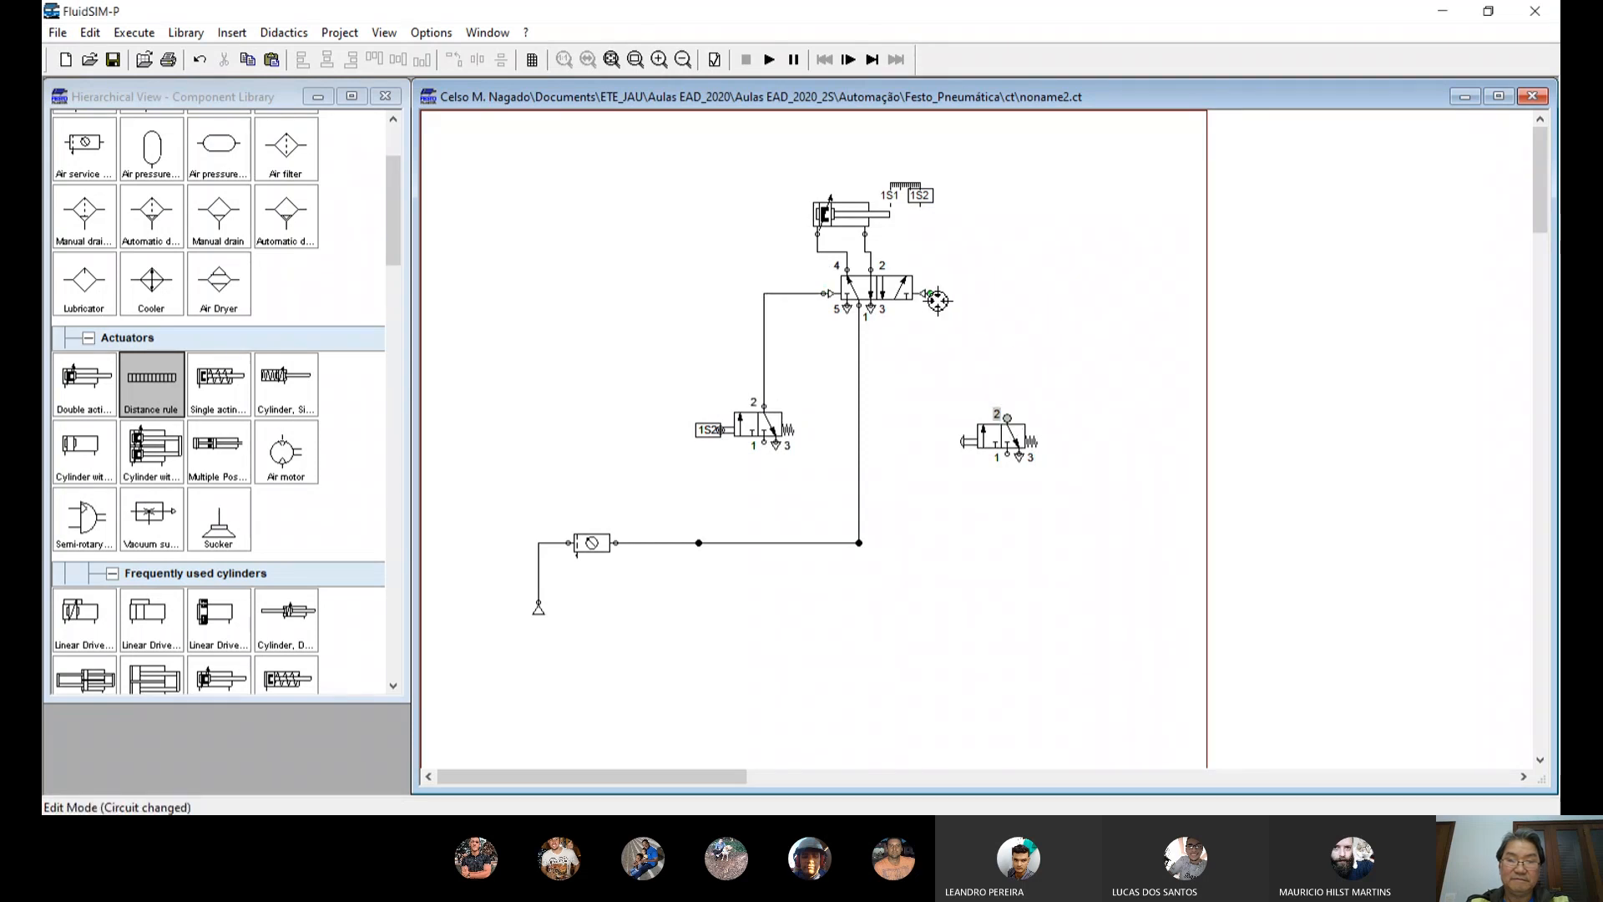
left_click_drag(938, 301, 1007, 418)
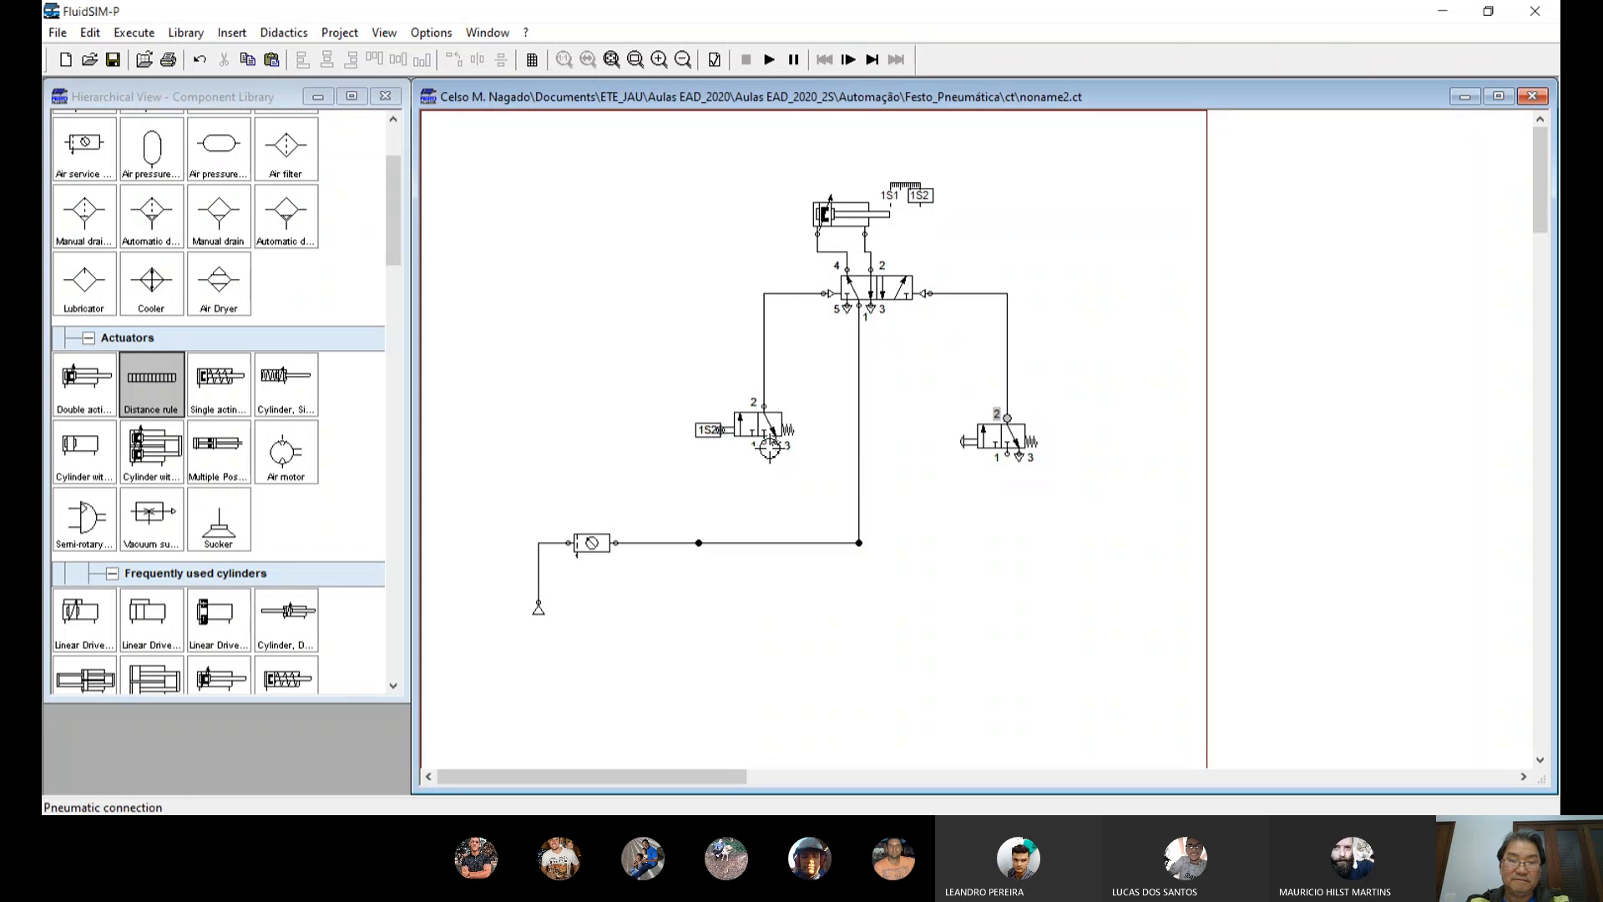
left_click_drag(699, 543, 764, 443)
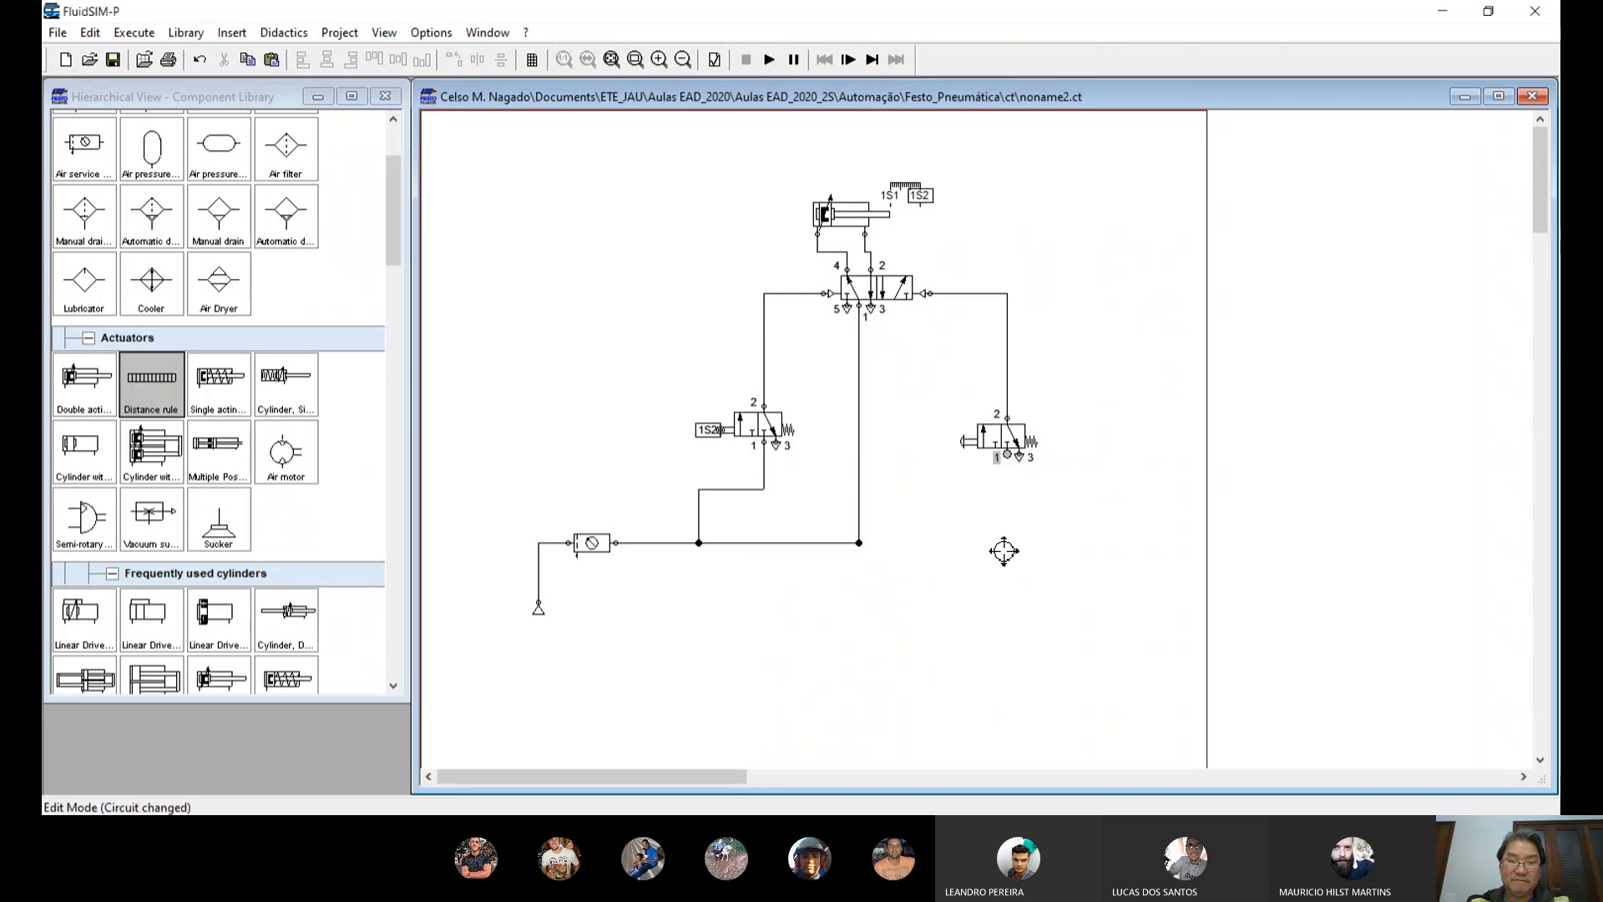
left_click_drag(860, 543, 1007, 455)
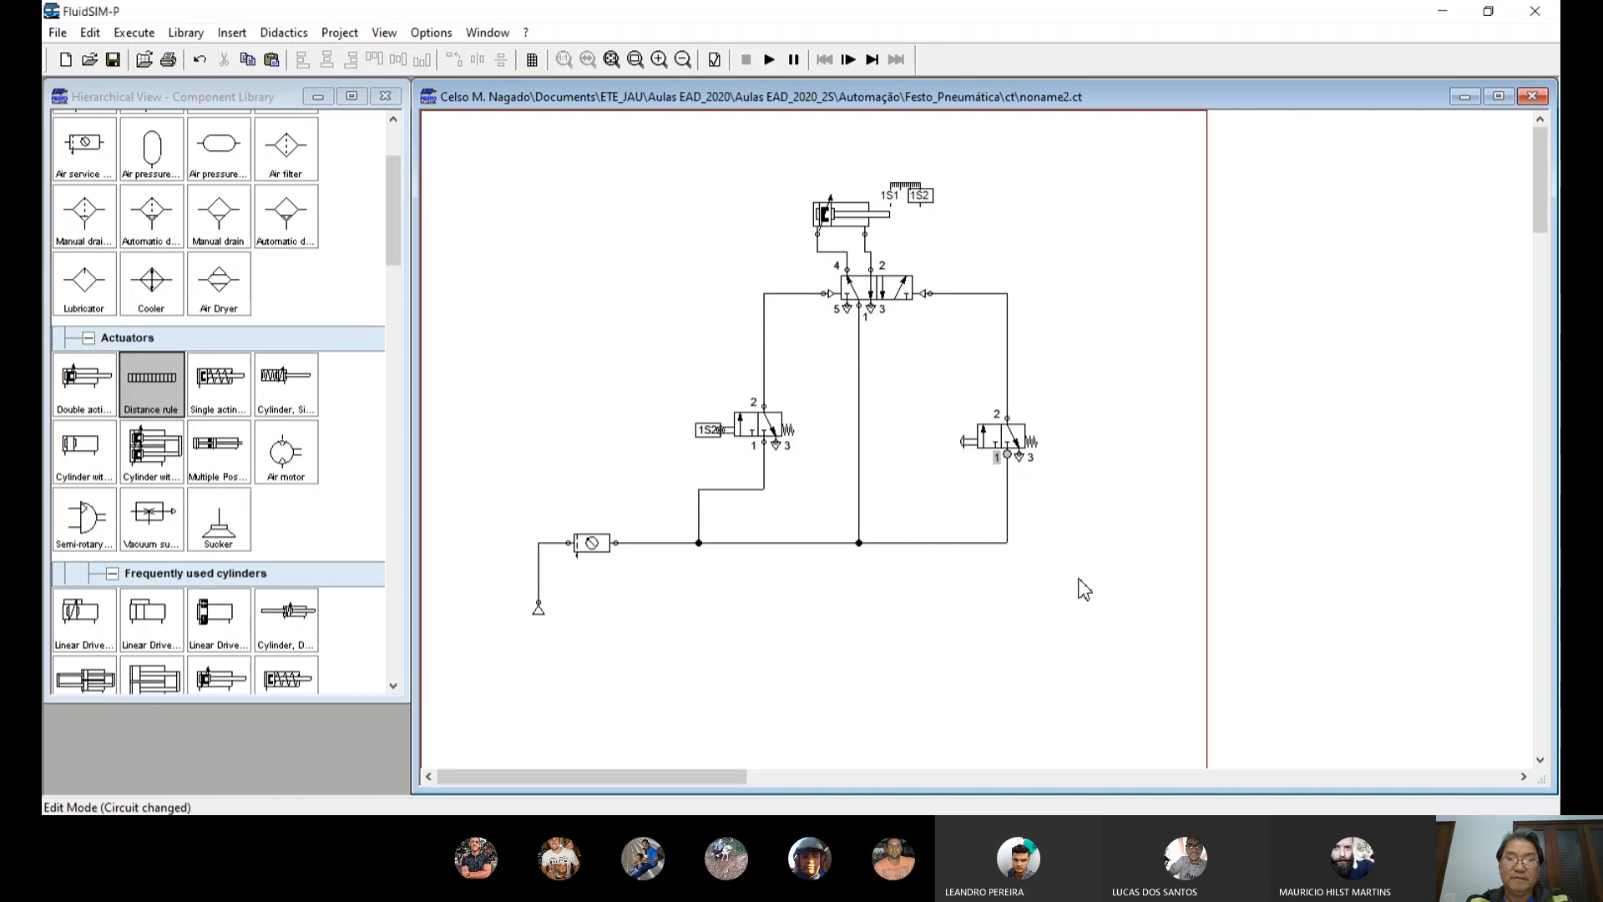
left_click(769, 59)
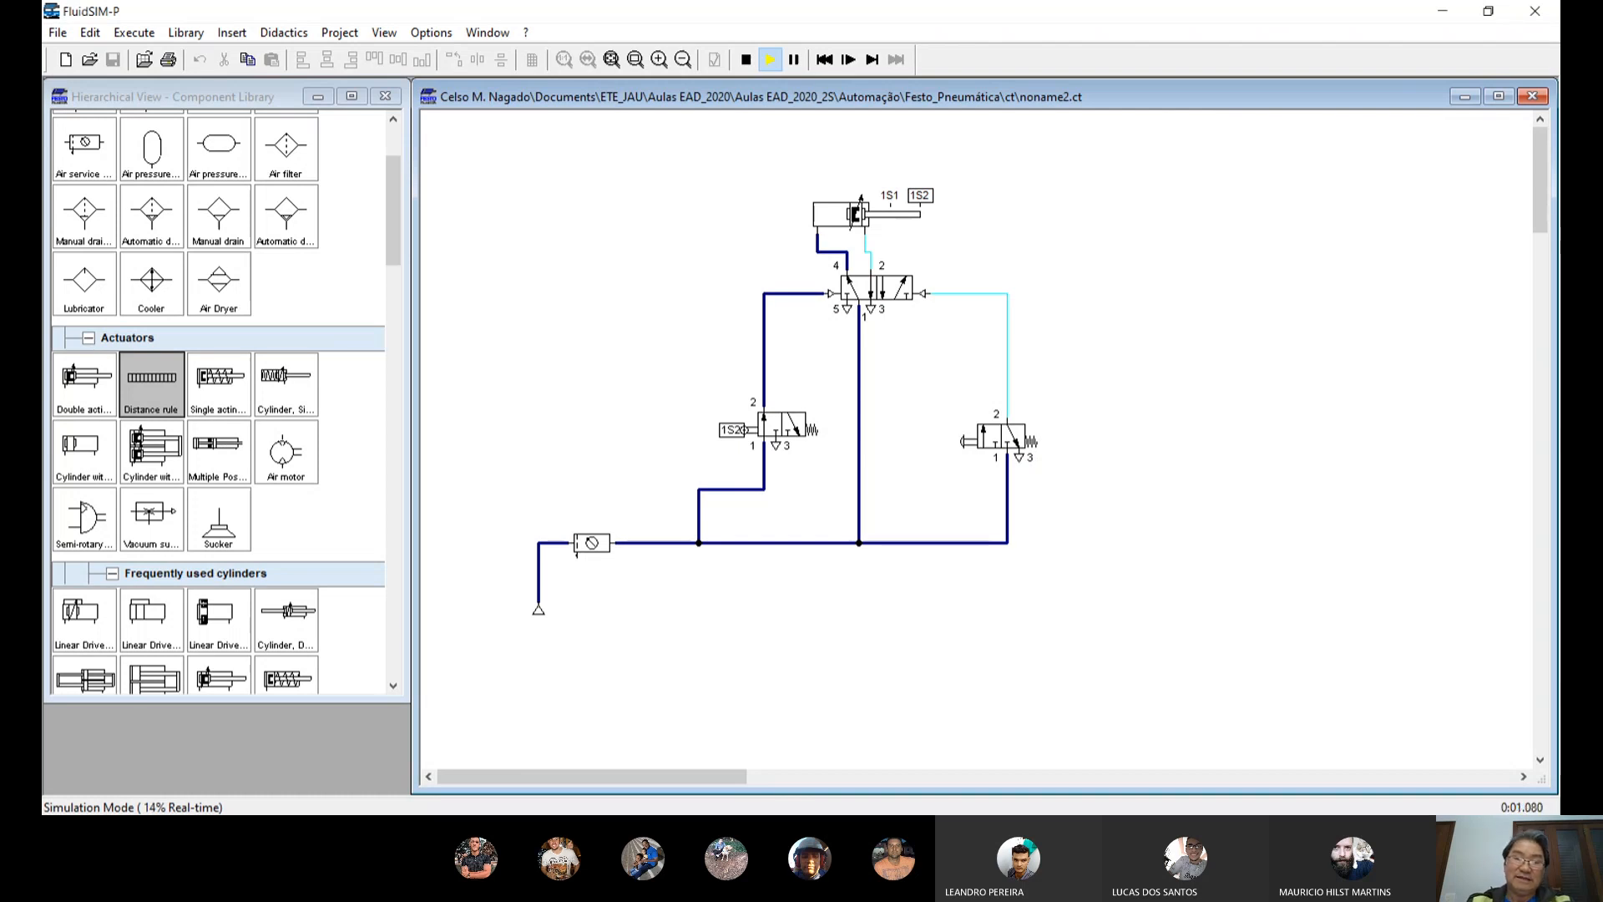
left_click(747, 60)
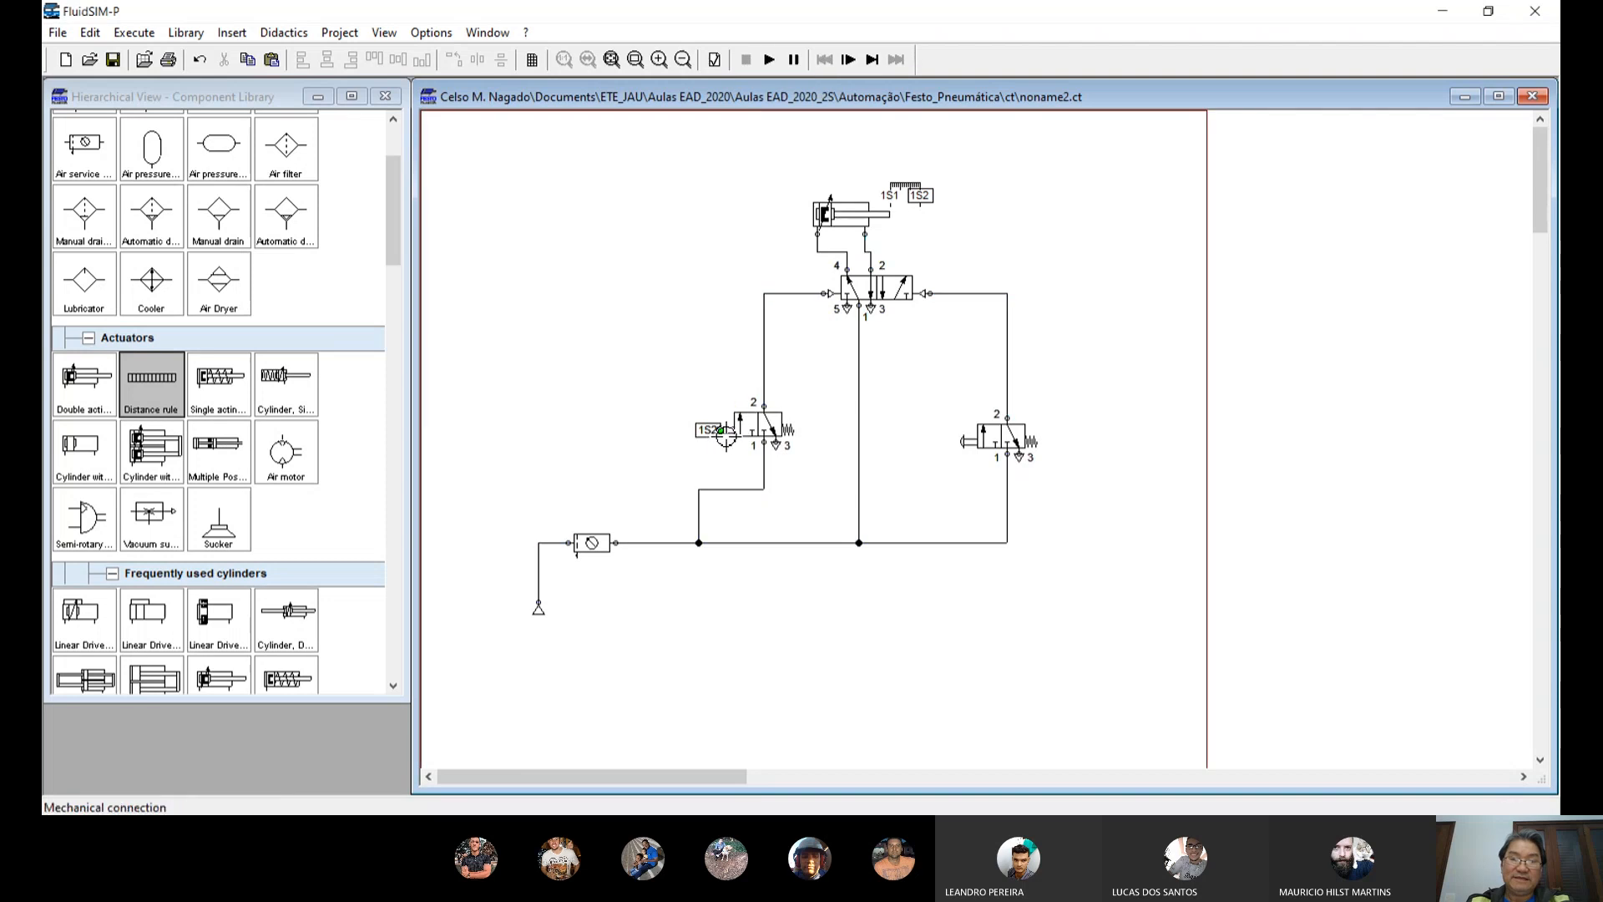
Step: Change the label of the roller valve's mechanical connection to 1S1
double_click(731, 434)
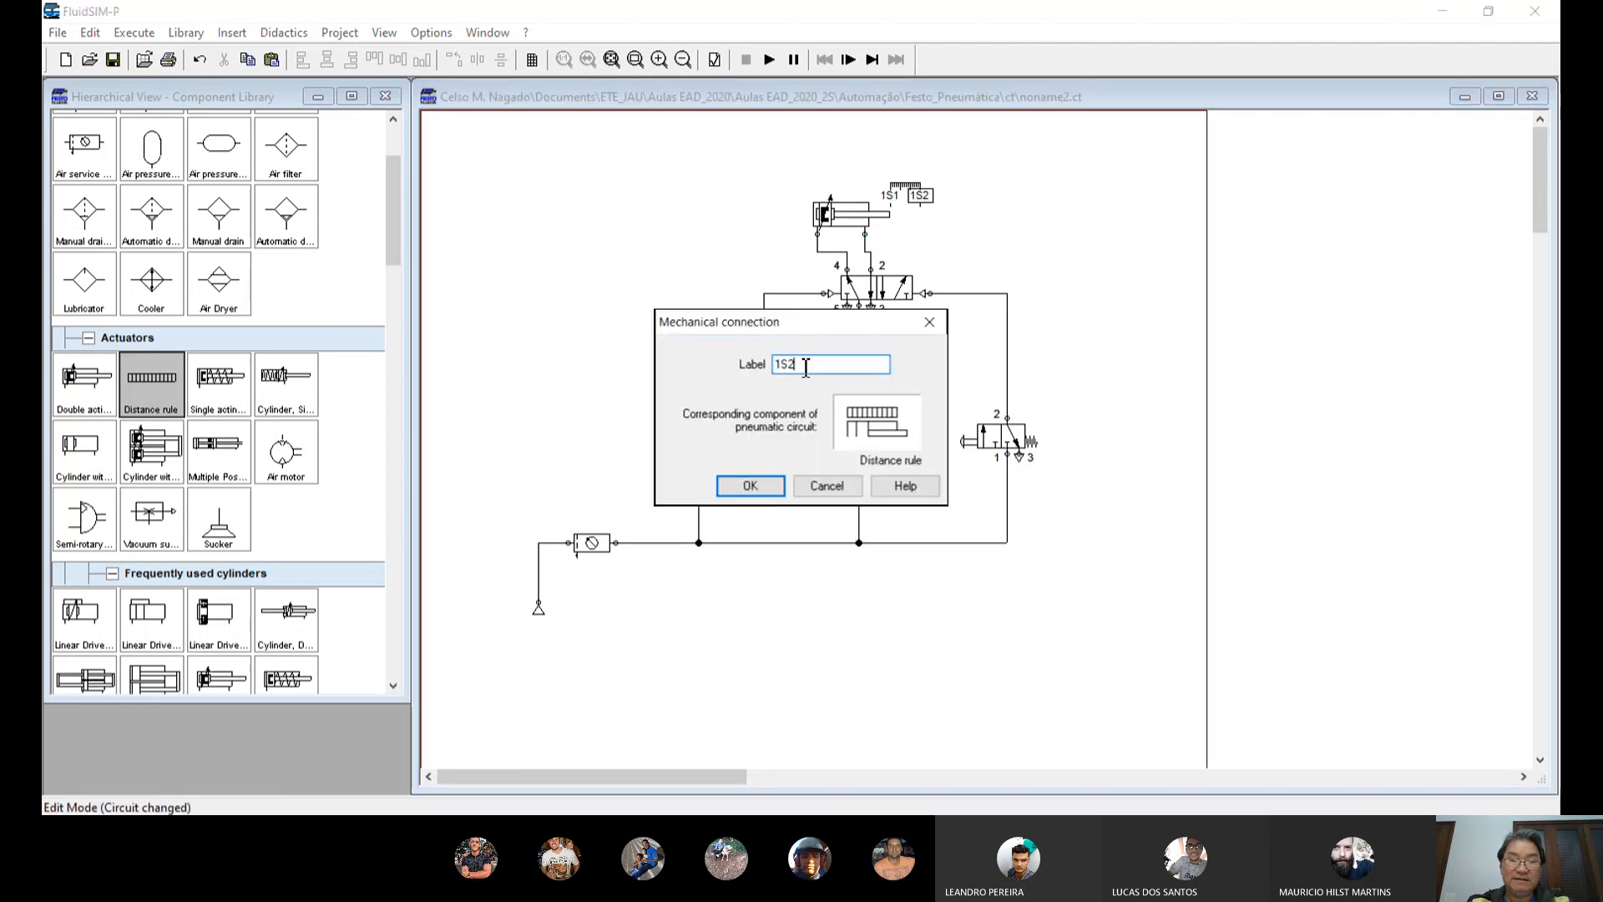
key("BackSpace")
type("1")
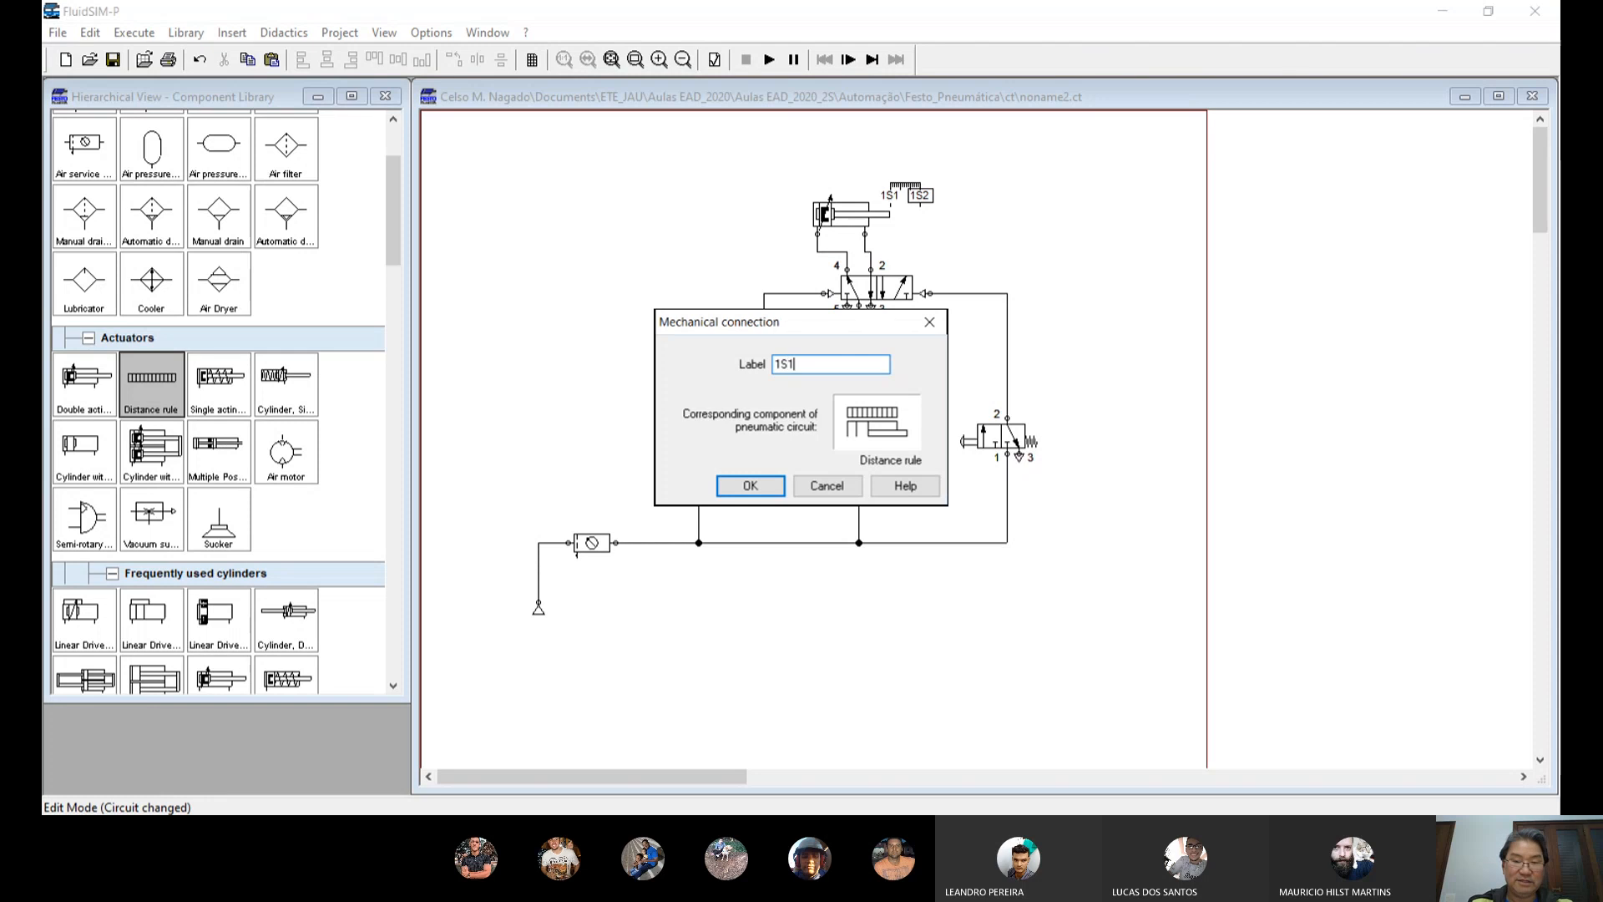
left_click(751, 485)
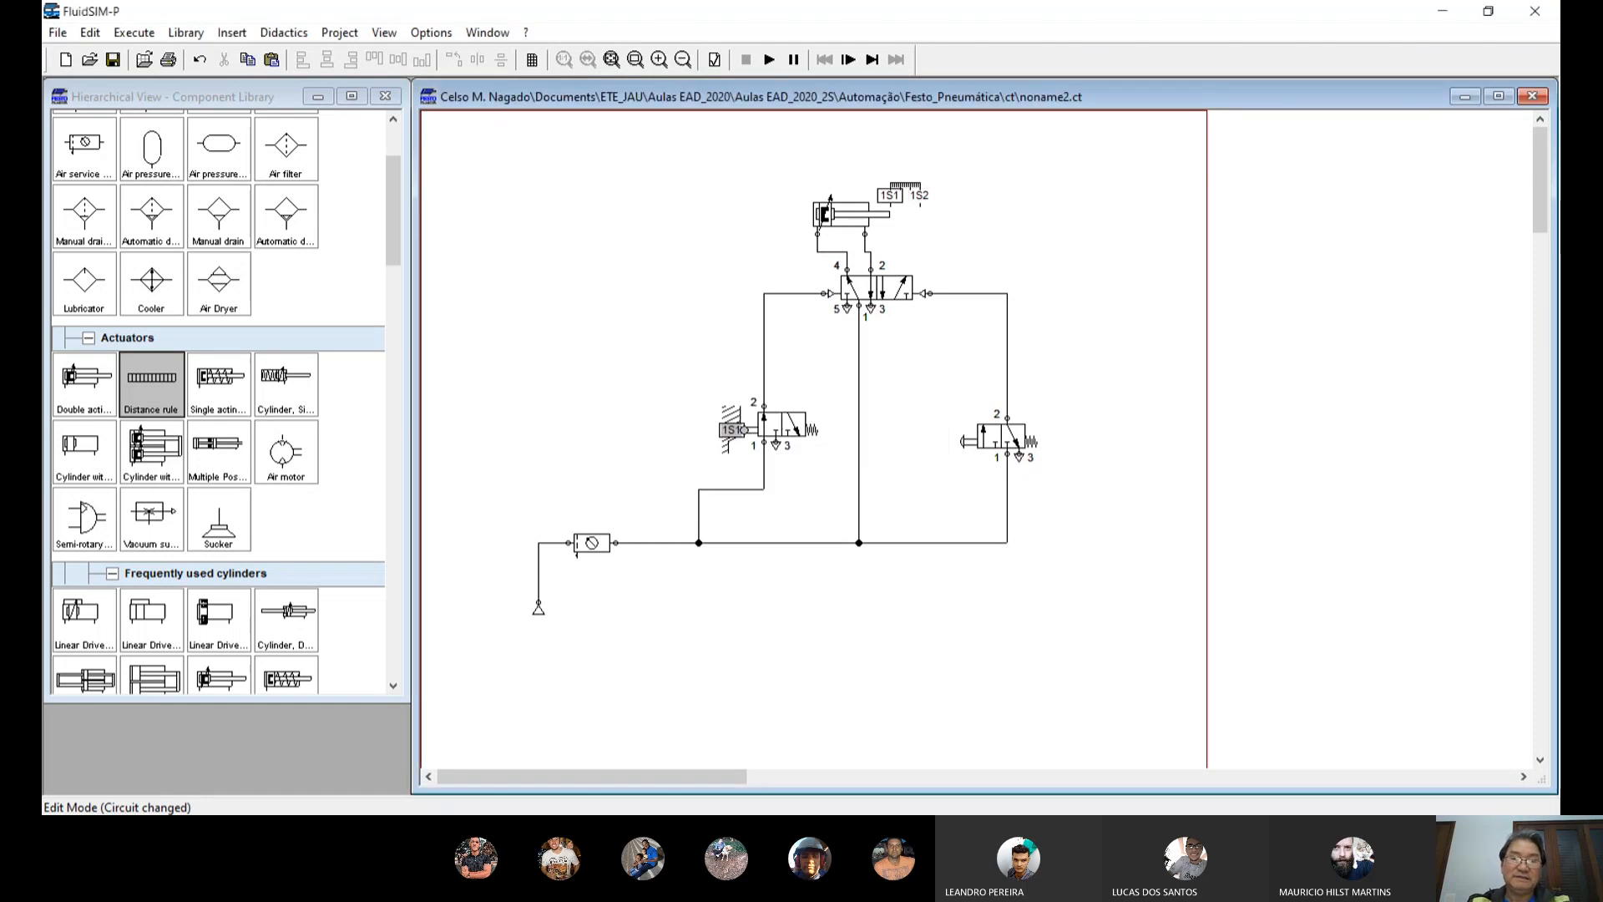
Step: Simulate the circuit with the 1S1 roller valve, actuate the push-button valve once, and stop the simulation
left_click(769, 60)
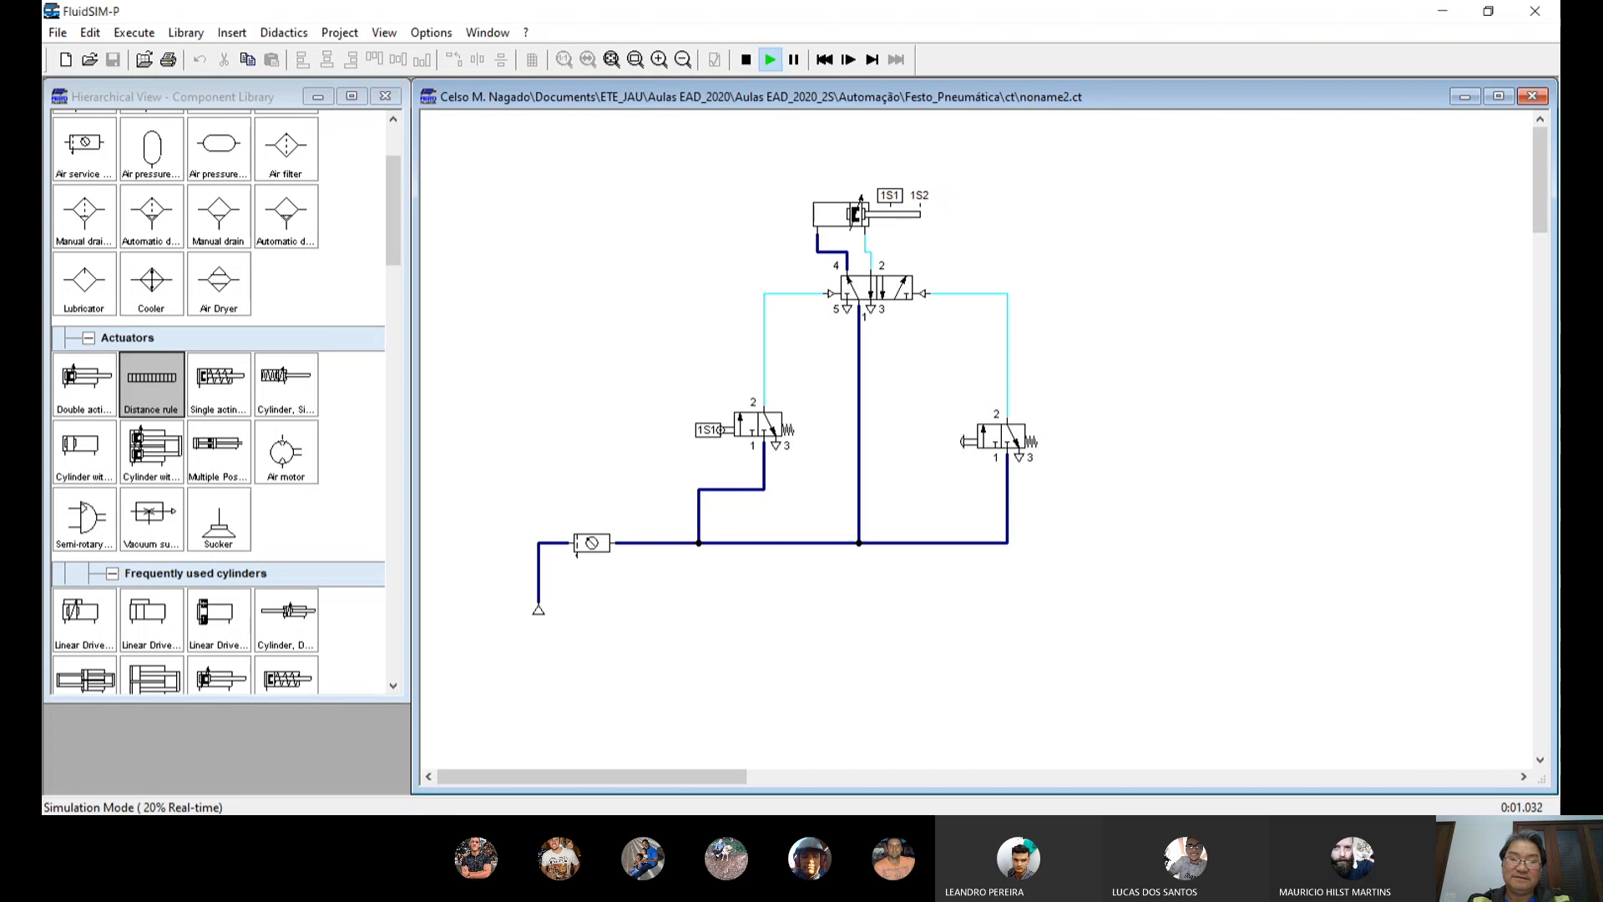
left_click(986, 439)
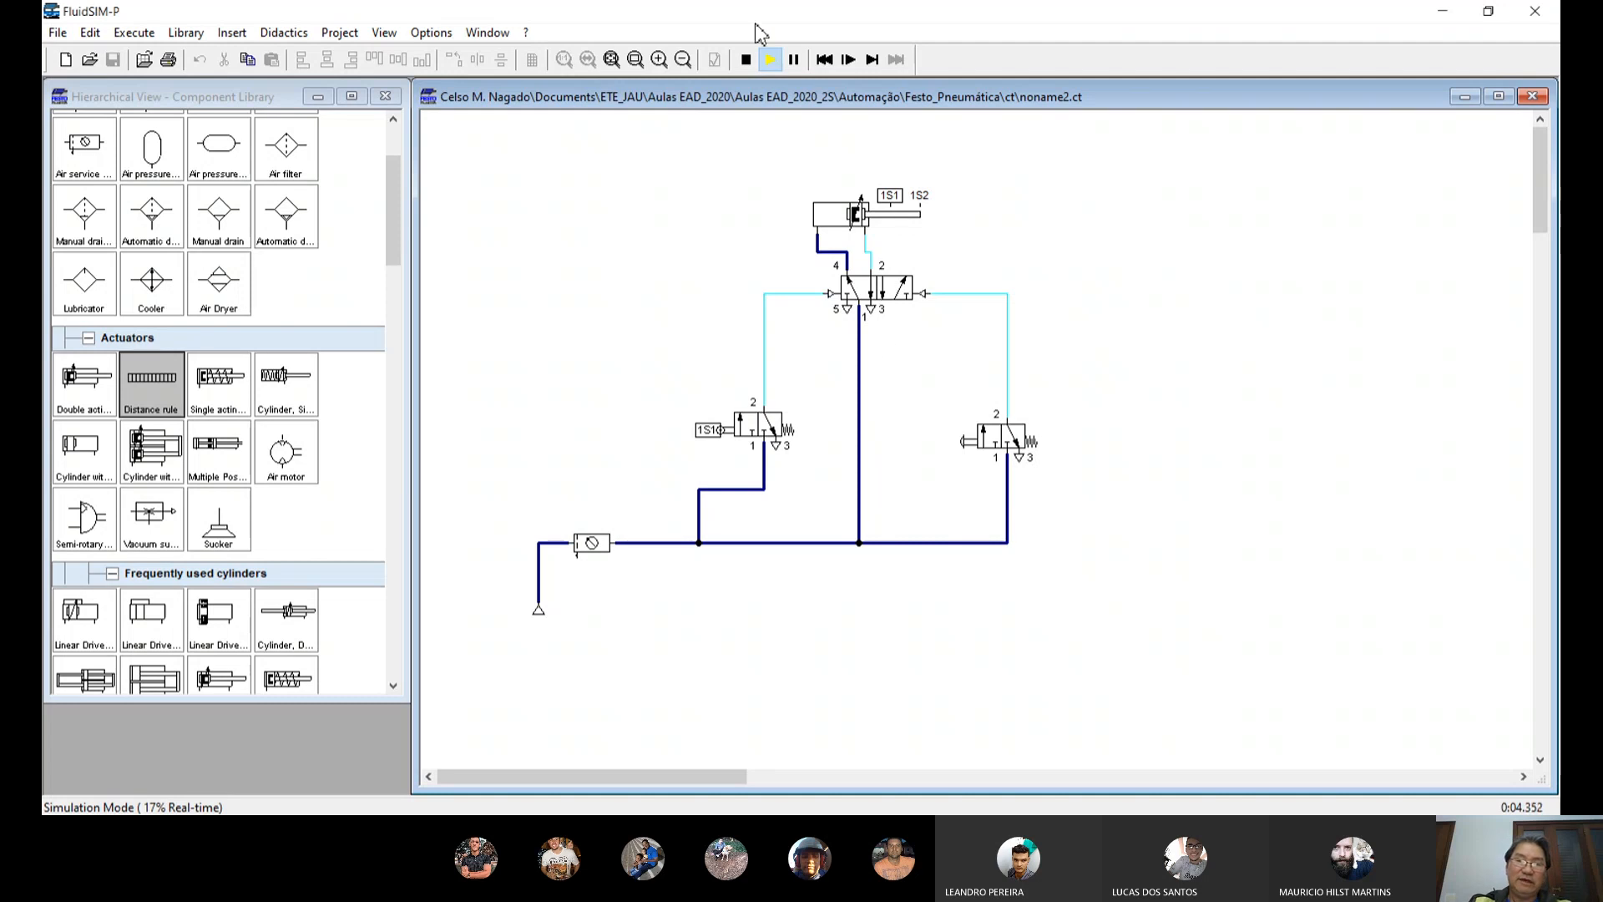
left_click(744, 61)
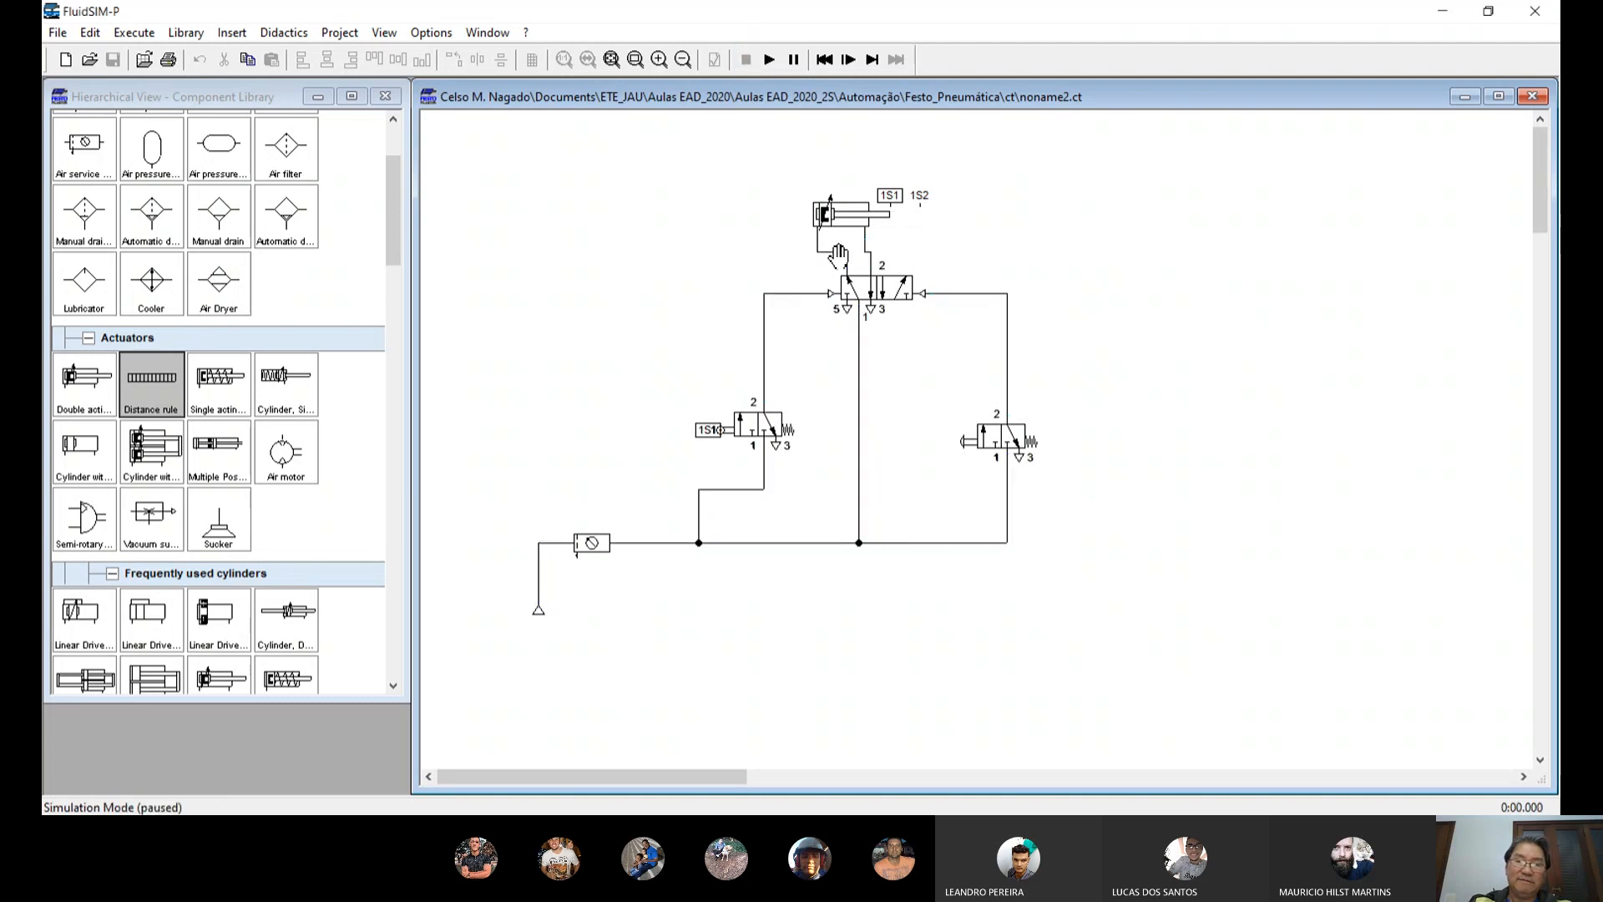
Step: Review the 5/n way valve's configuration, including its initial position, and close it
left_click(878, 292)
double_click(878, 292)
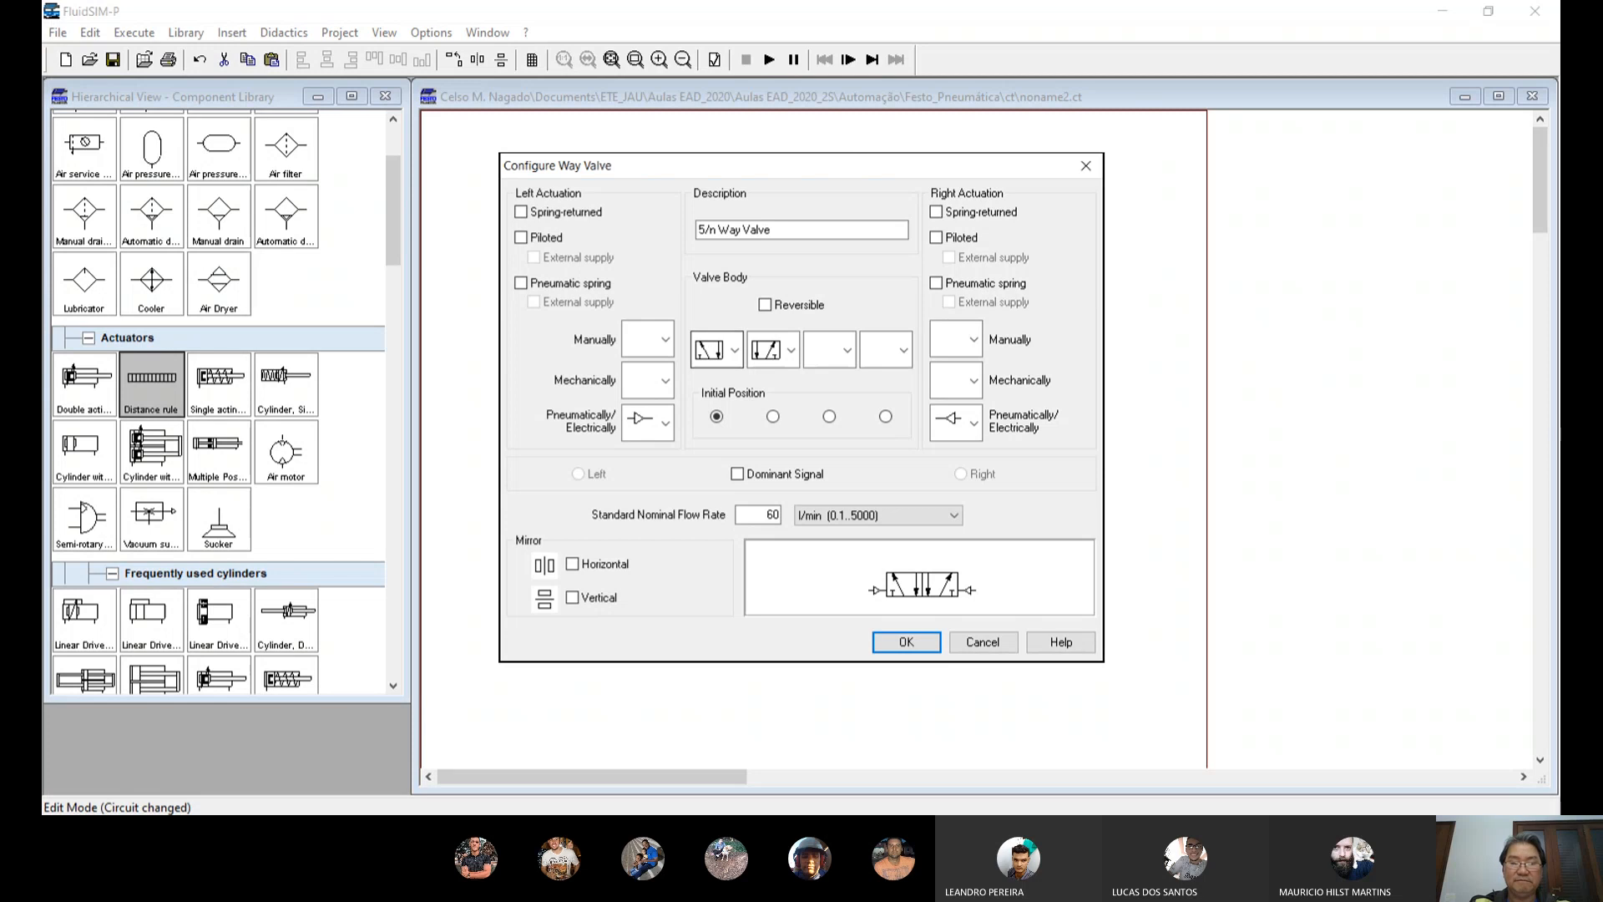
left_click(925, 647)
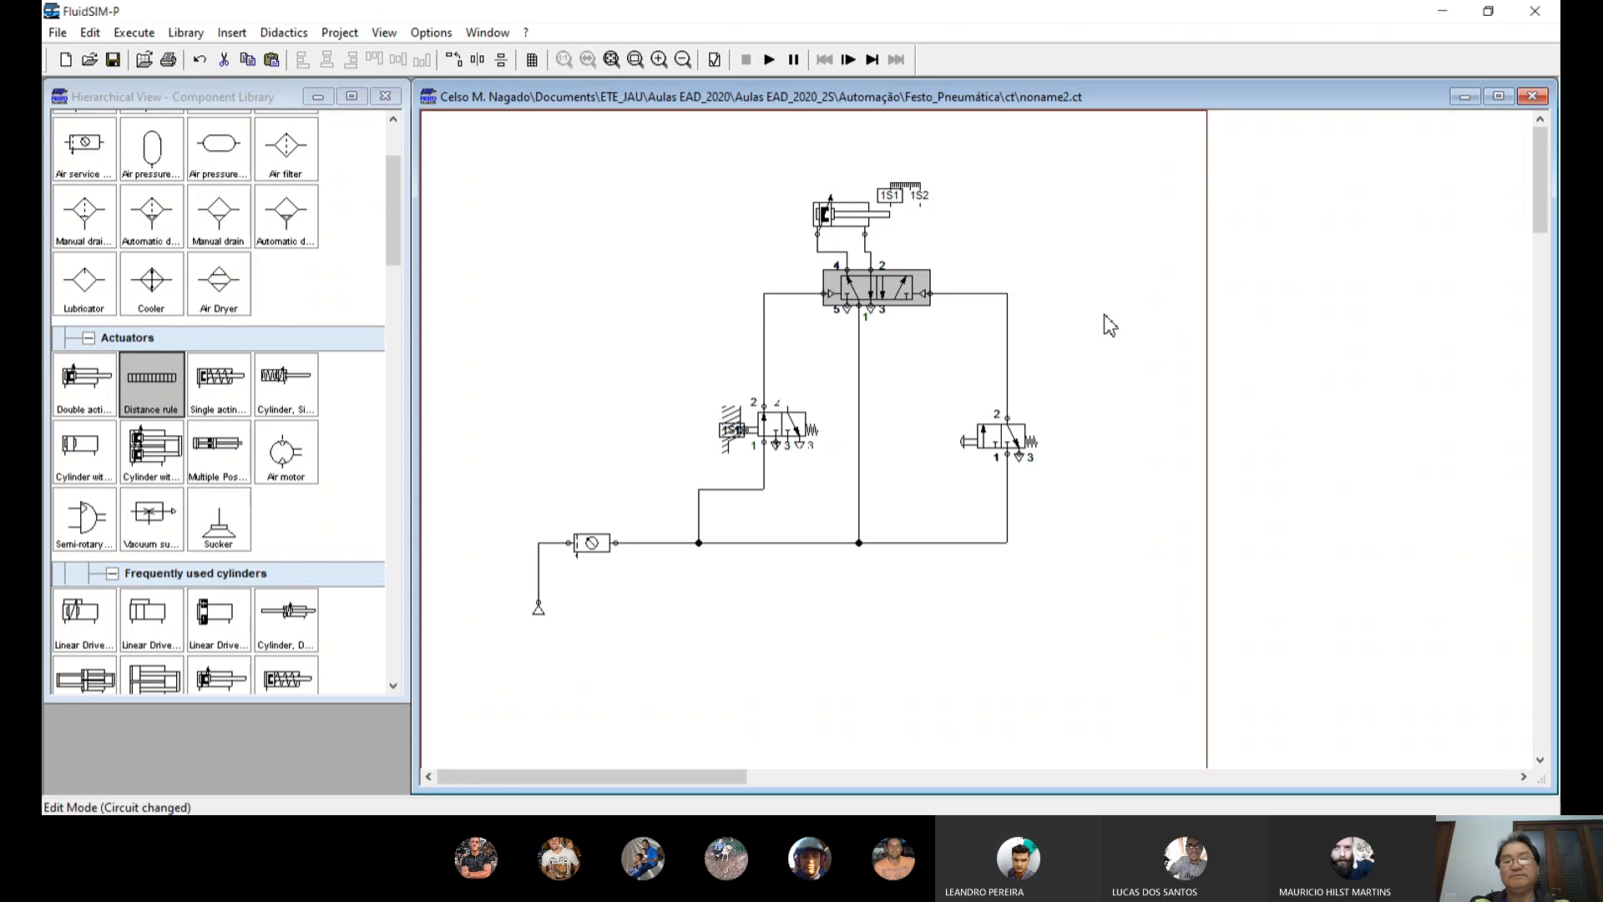
Step: Run the simulation again, actuate the push-button valve twice to cycle the cylinder, and stop the simulation
left_click(769, 60)
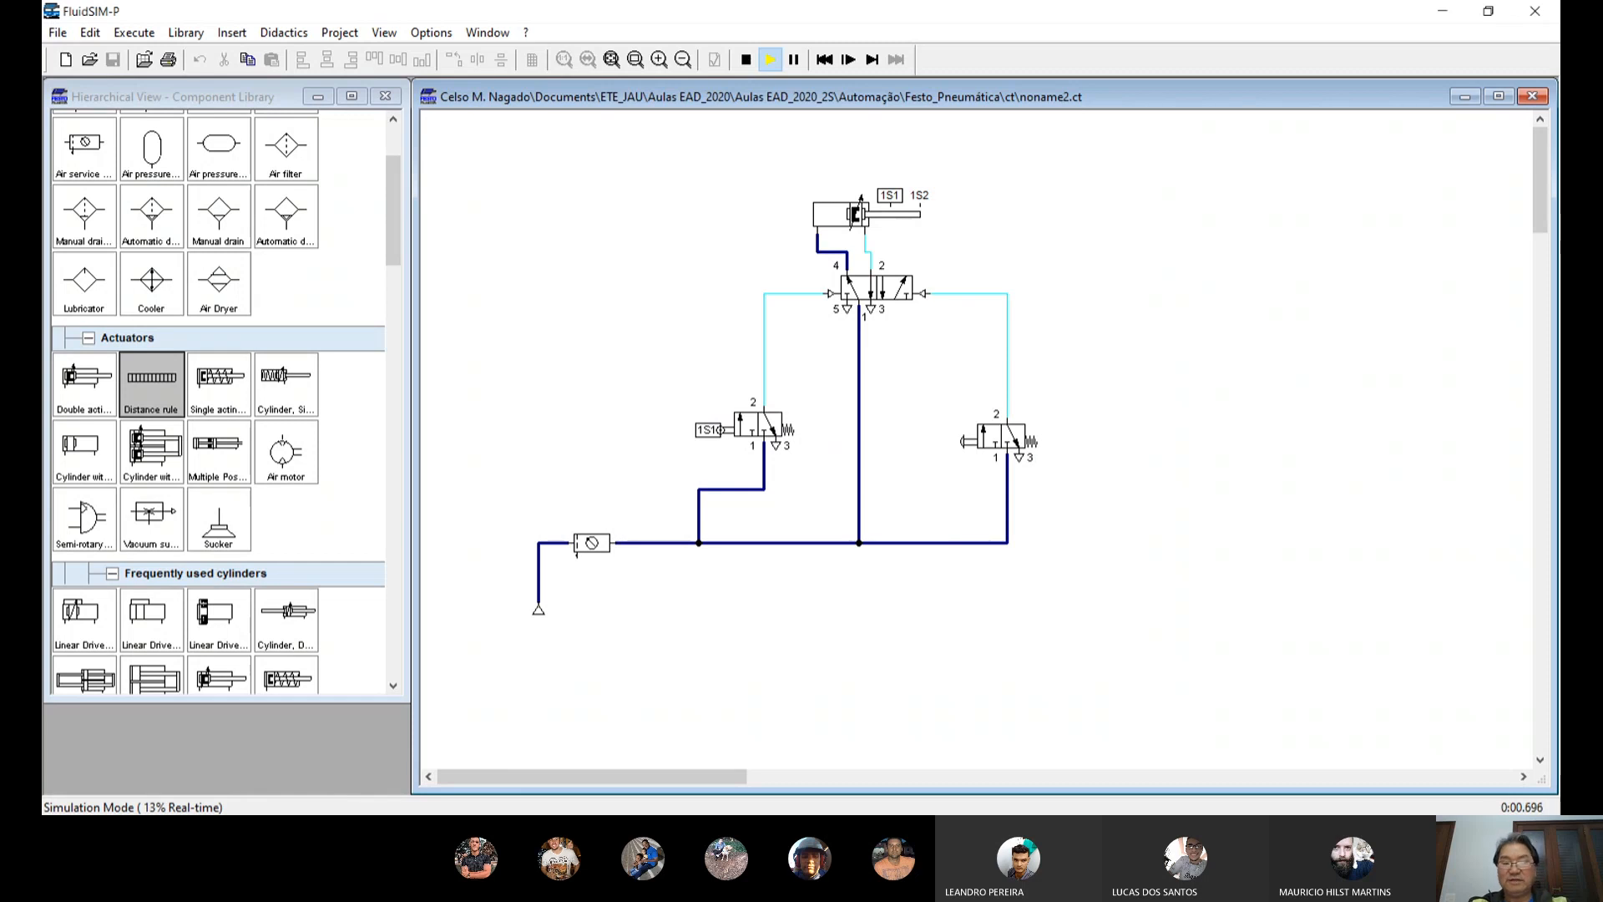
left_click(970, 441)
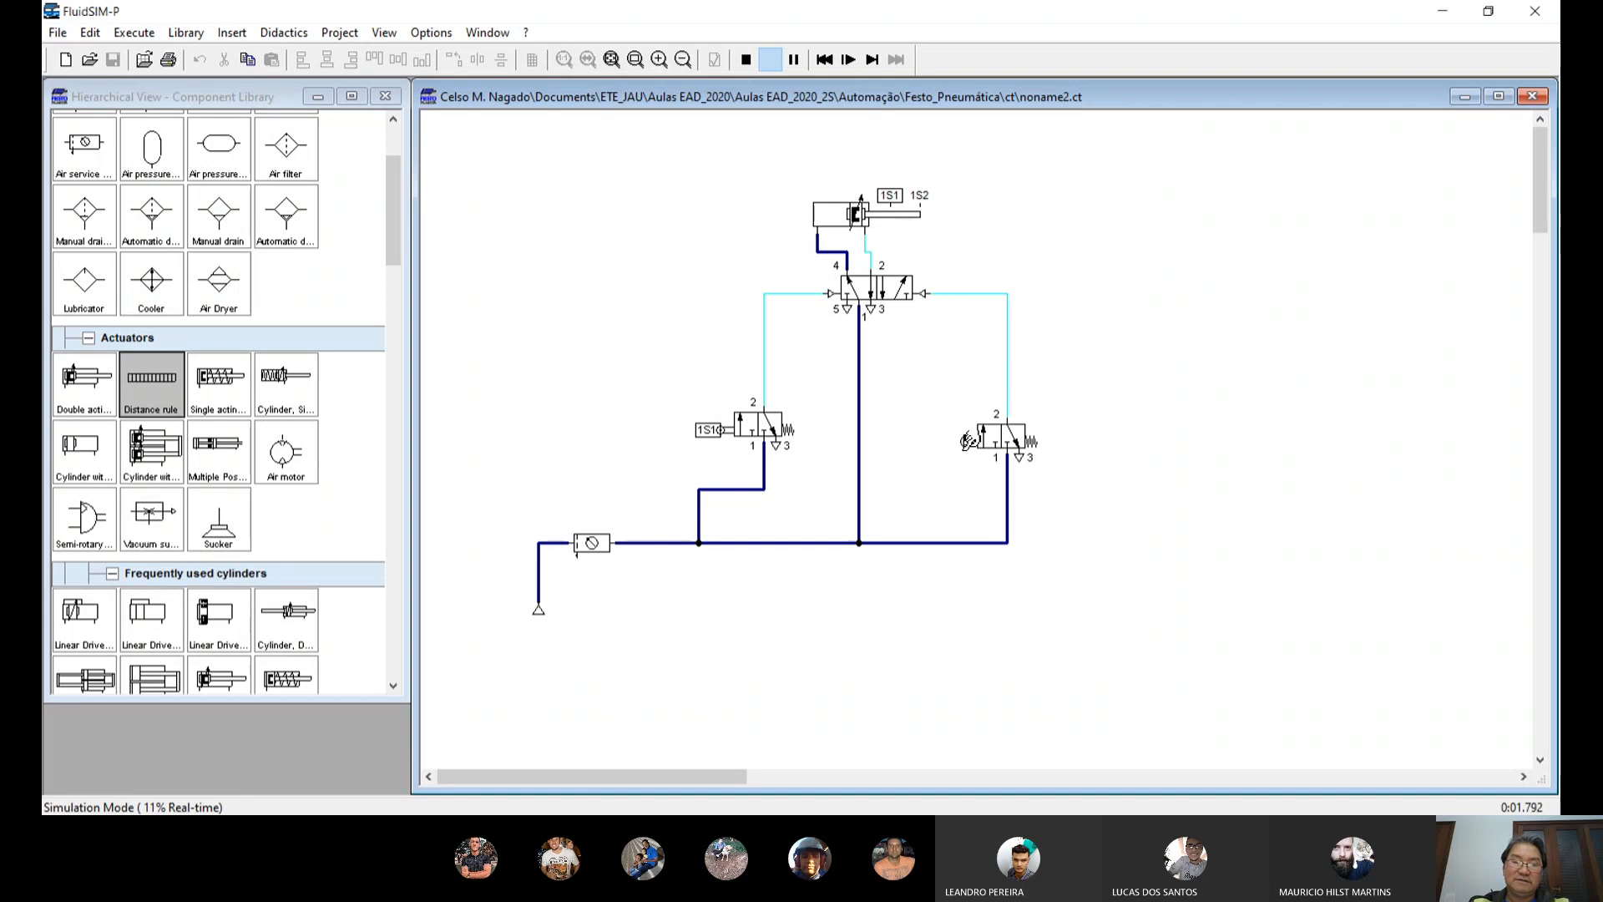
left_click(985, 440)
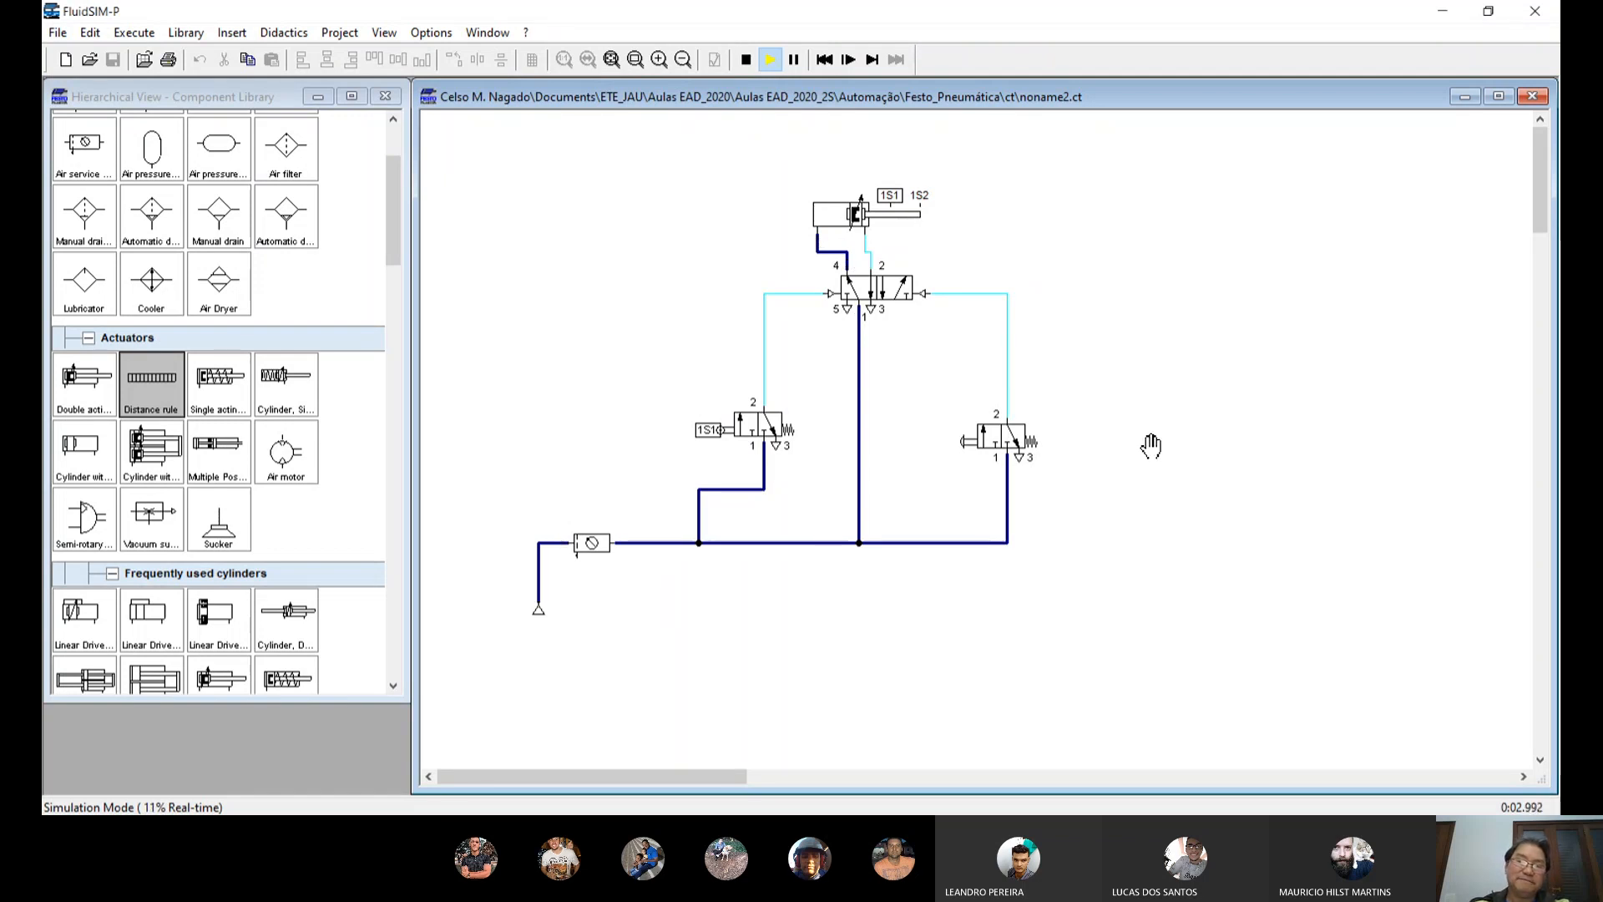
left_click(745, 59)
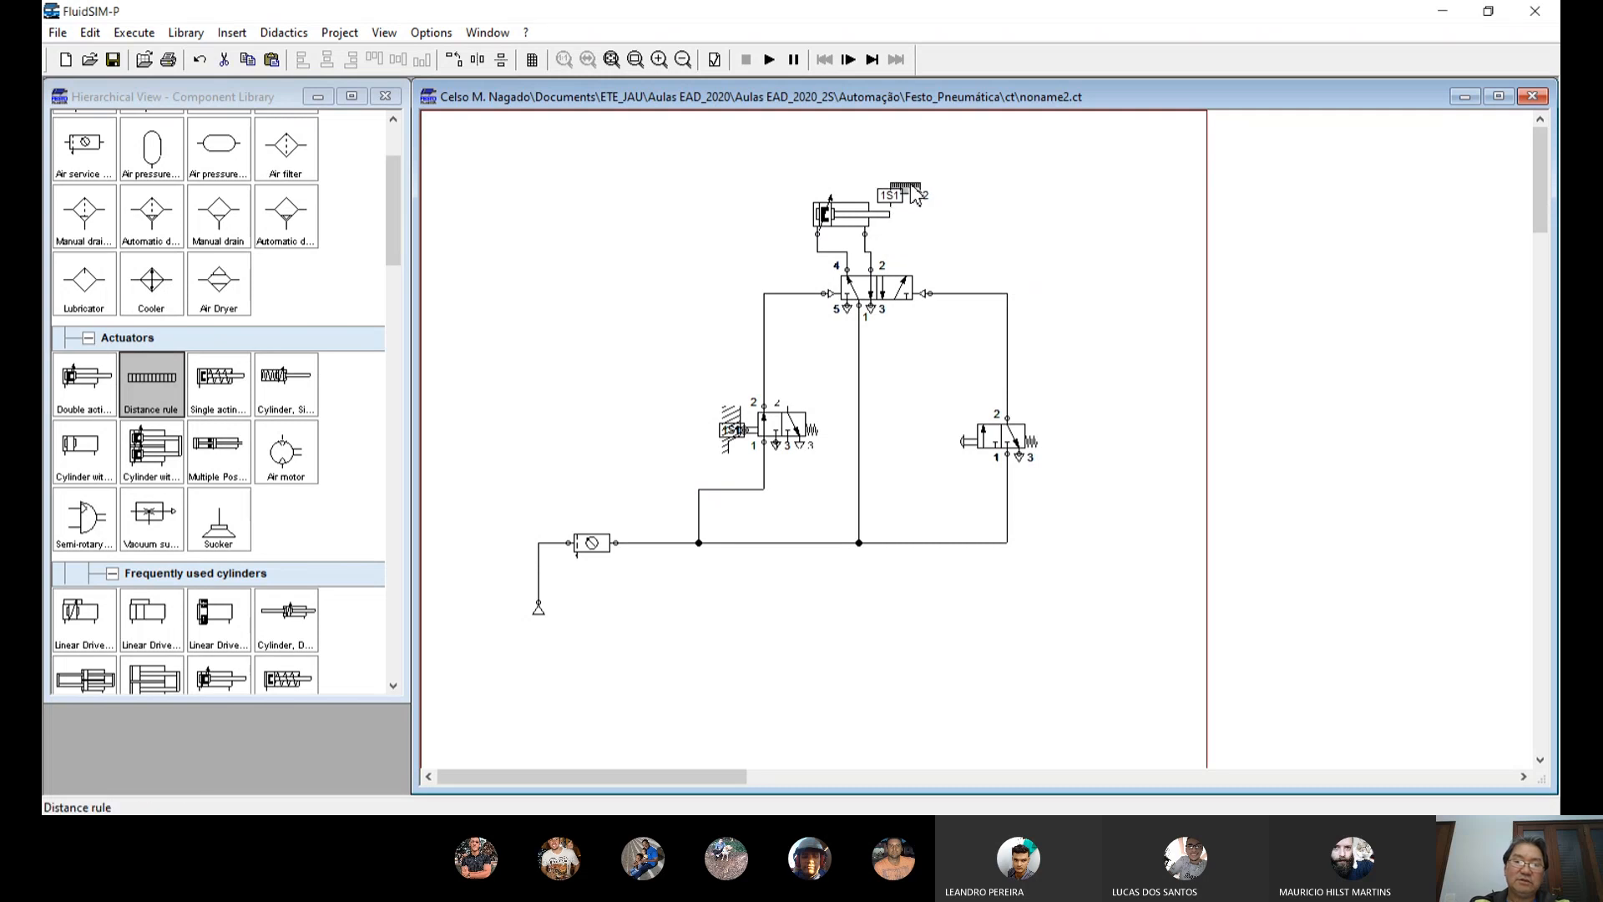
Step: Set the begin and end positions of switch 1S1 to 50 mm in the cylinder's distance rule
double_click(906, 201)
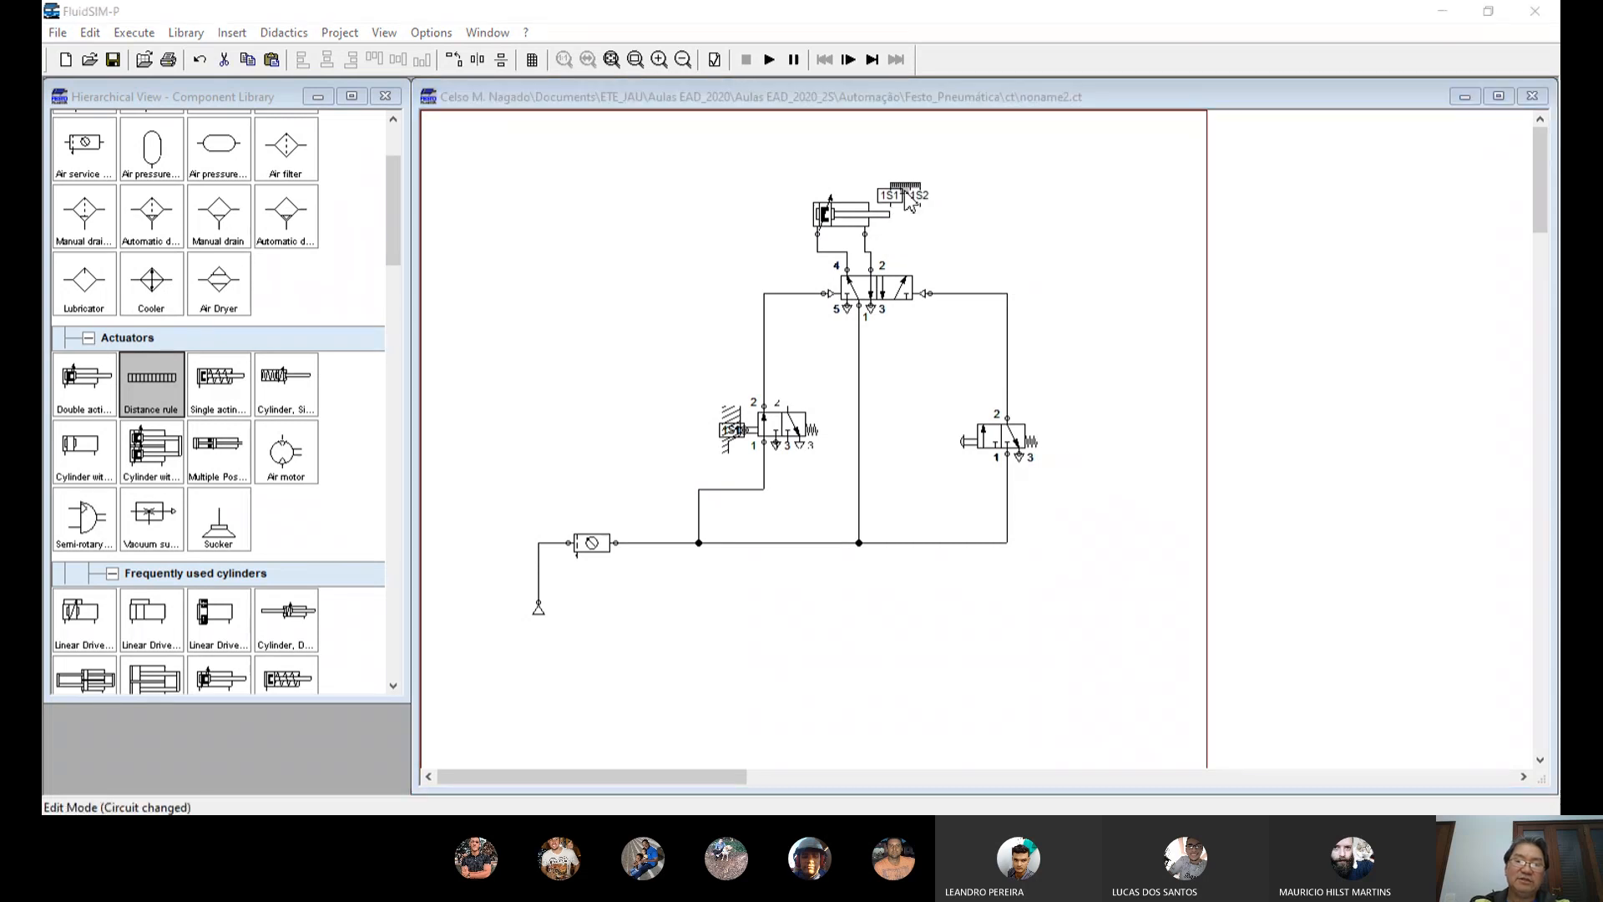
left_click(795, 301)
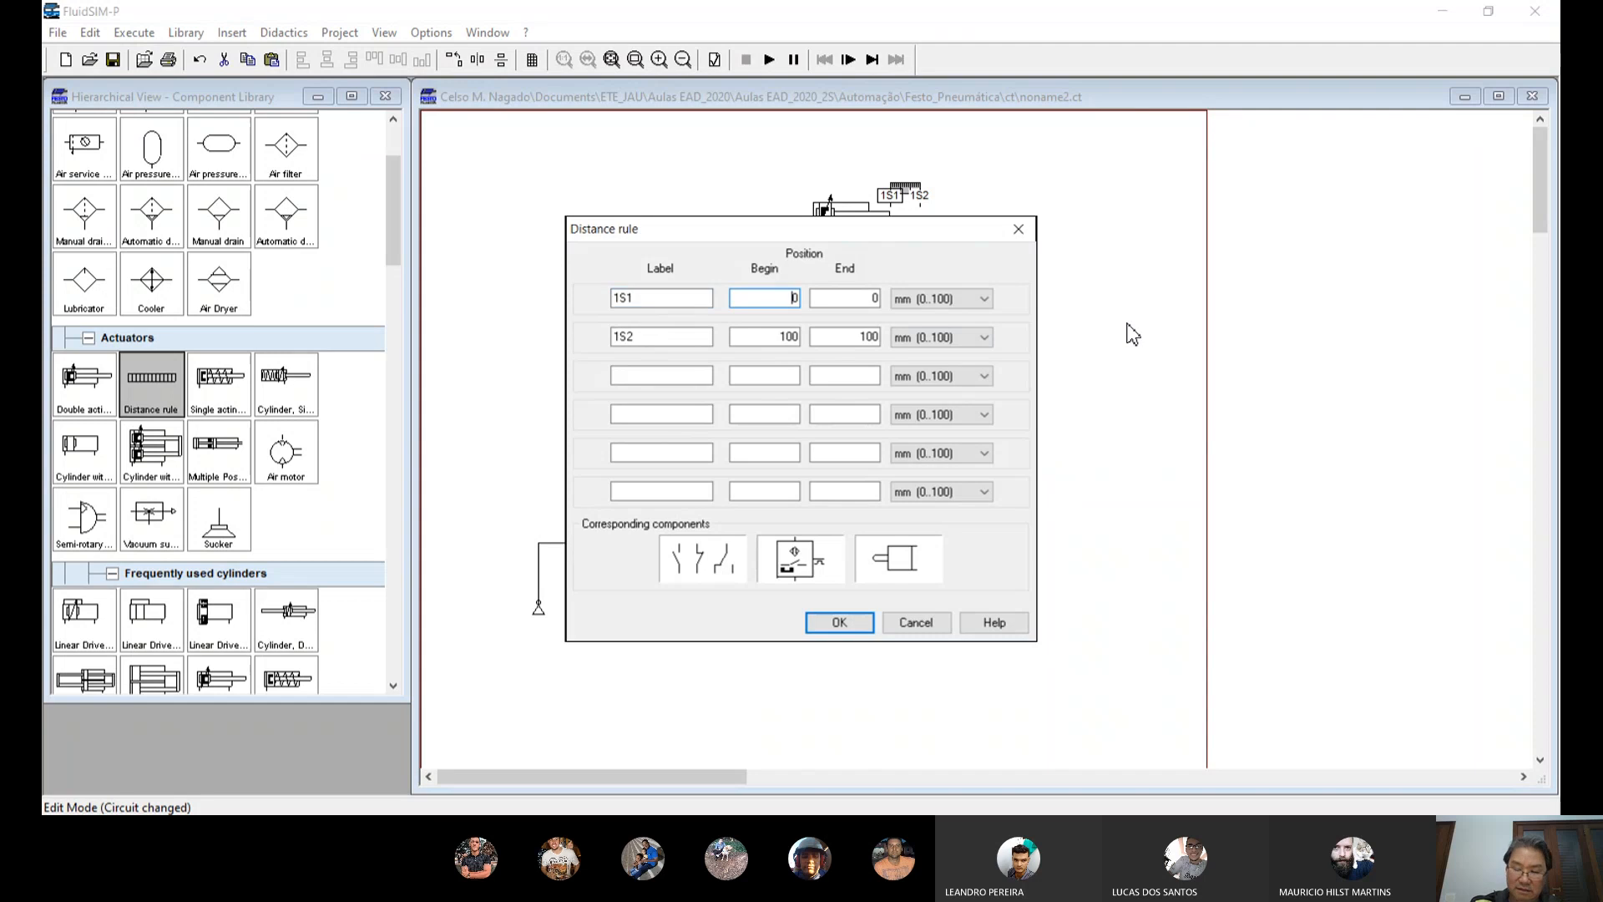
type("50")
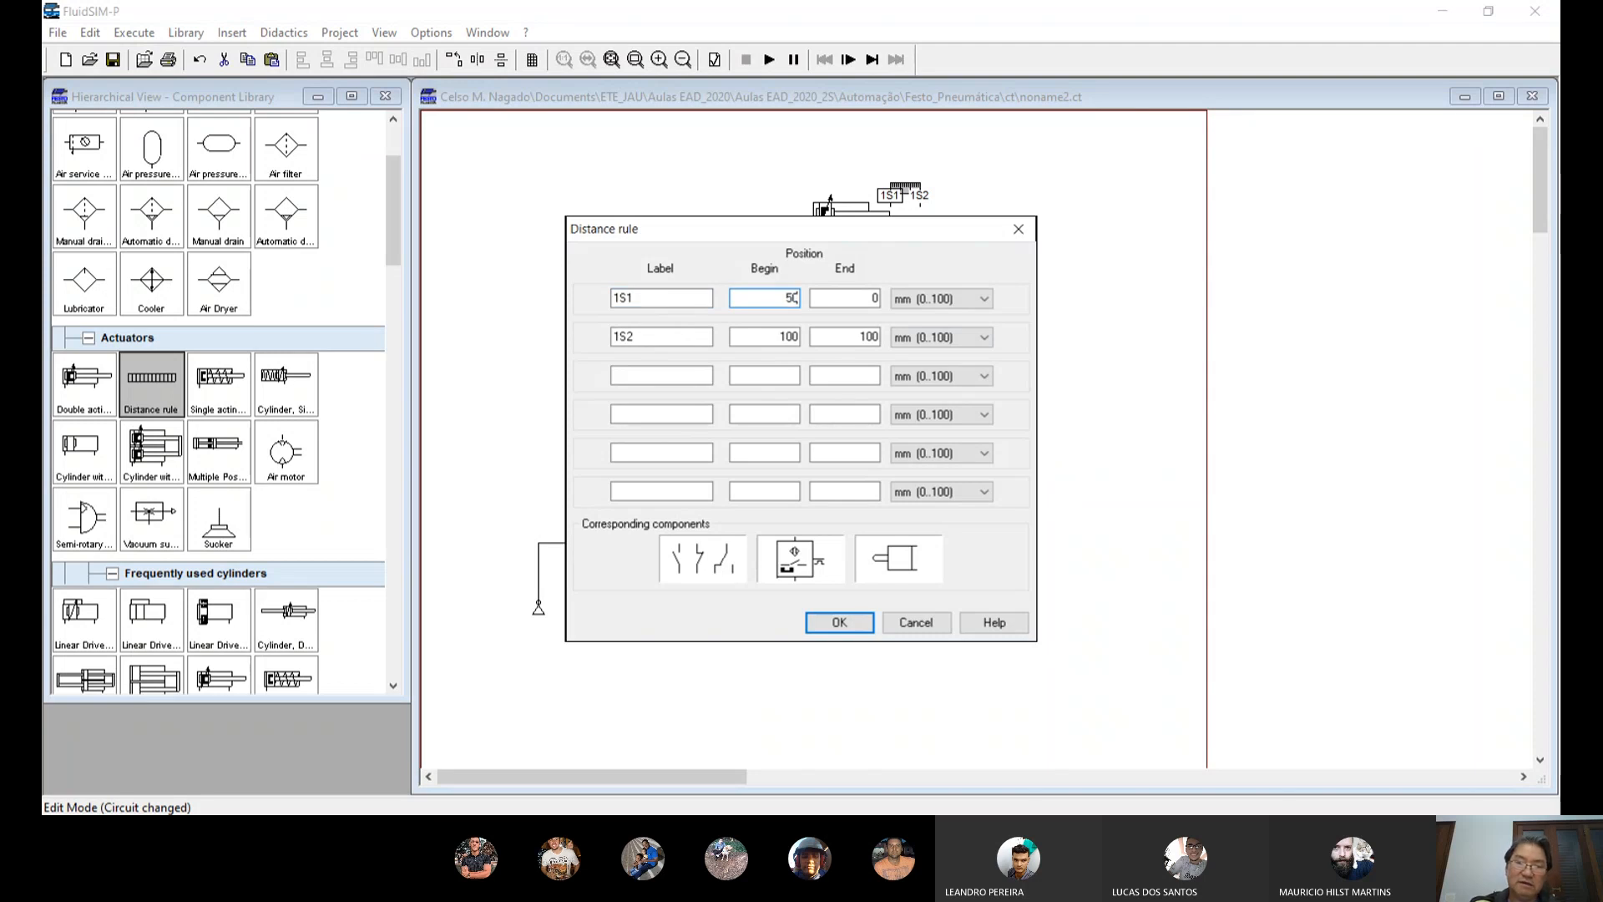
left_click(866, 293)
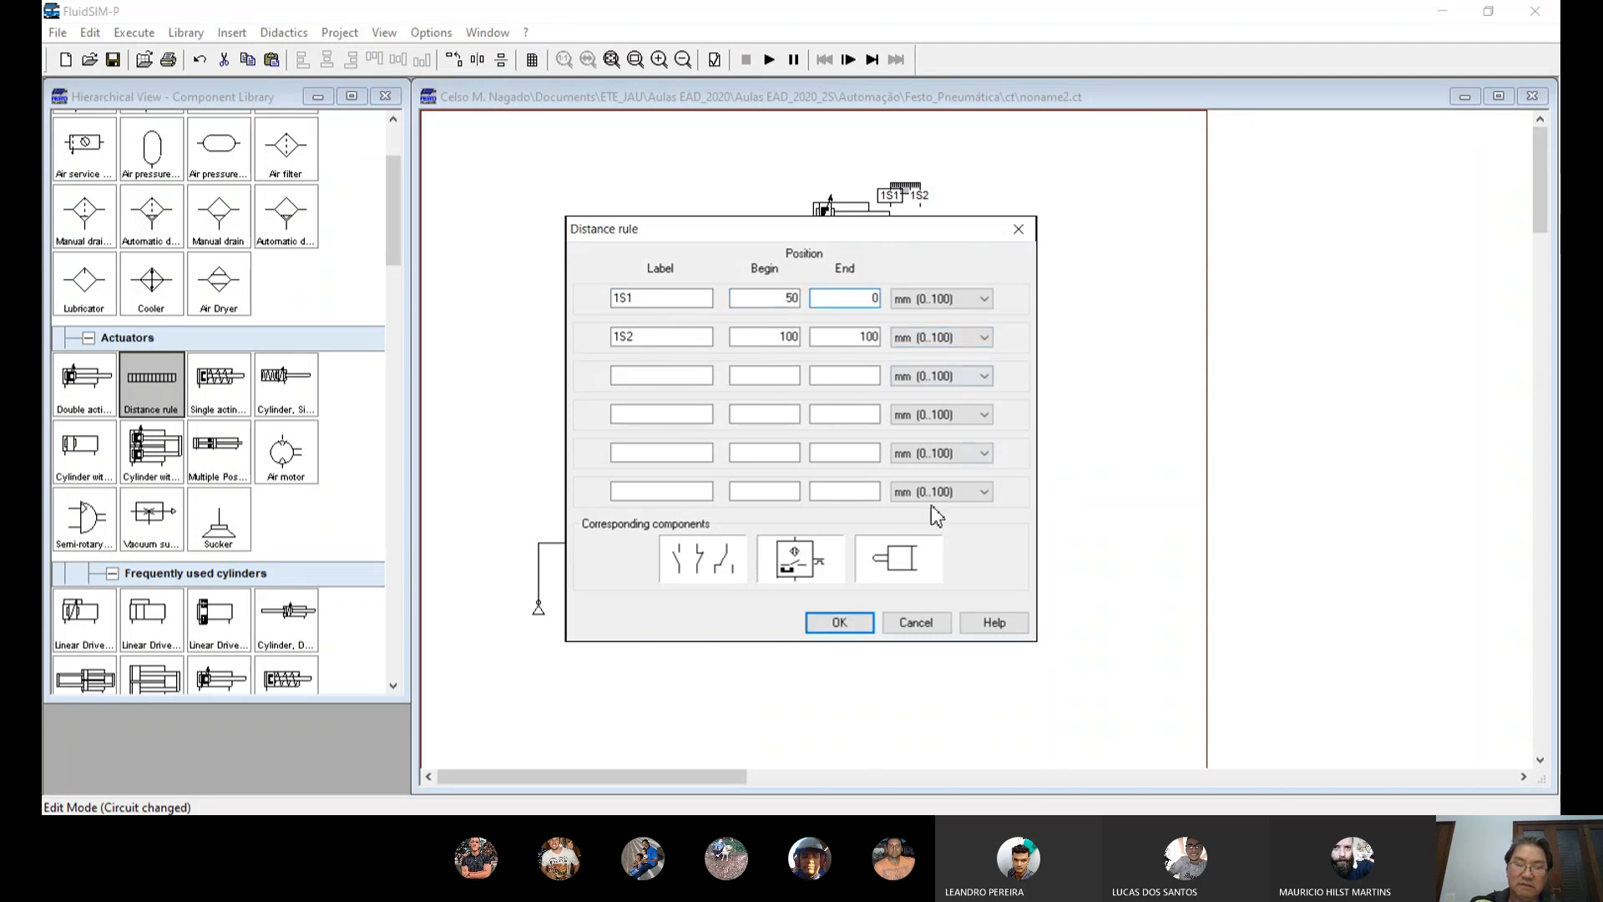
type("50")
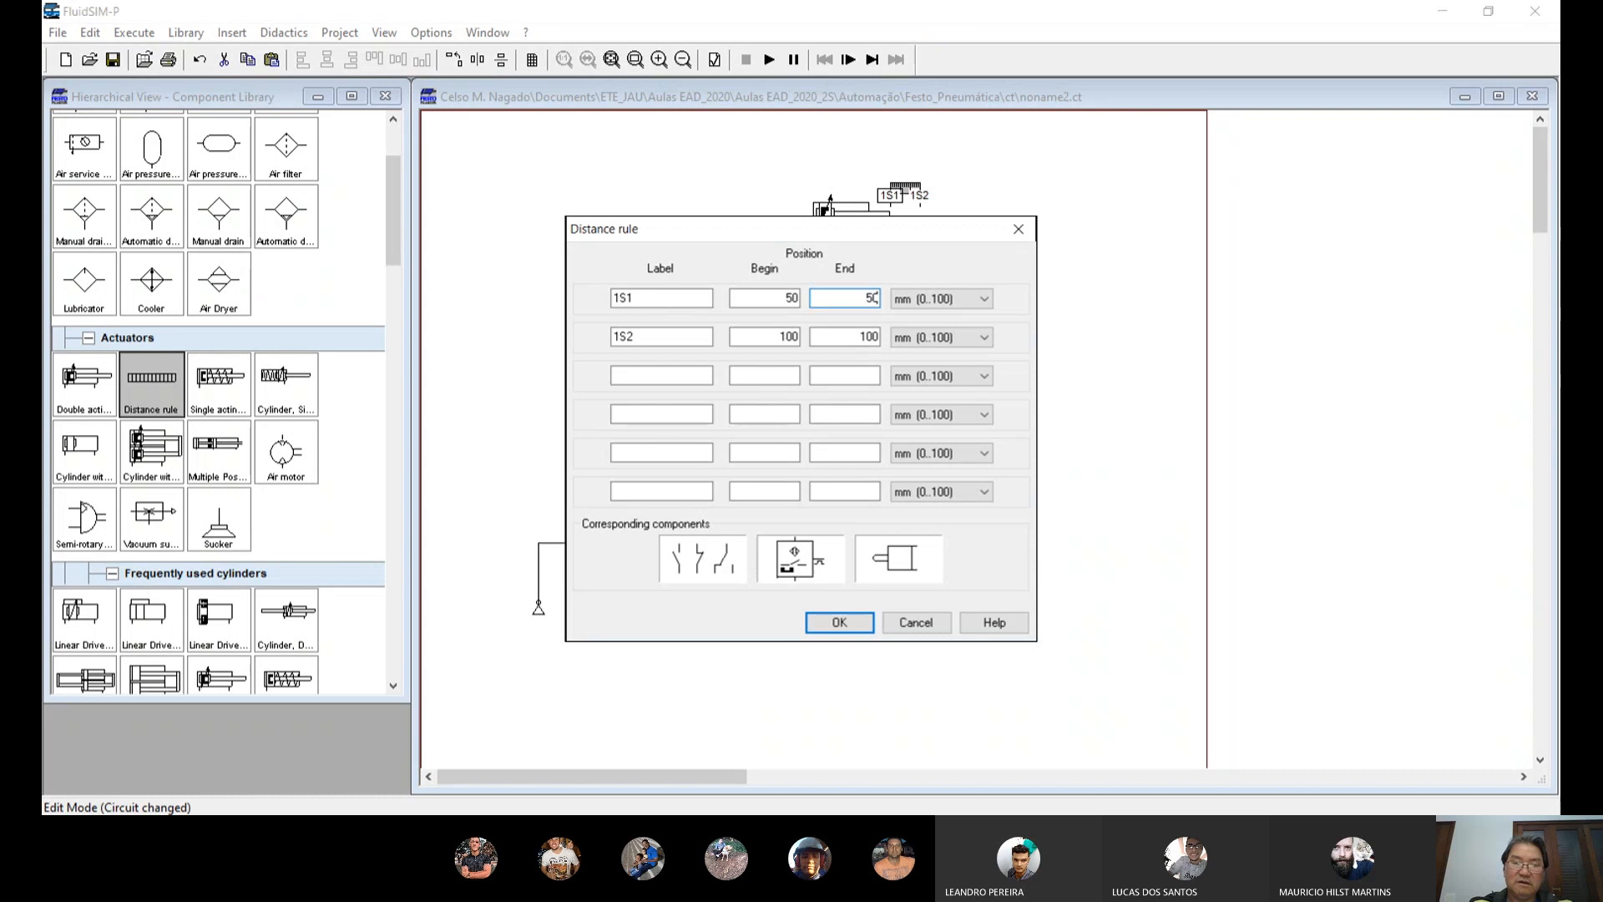
left_click(833, 624)
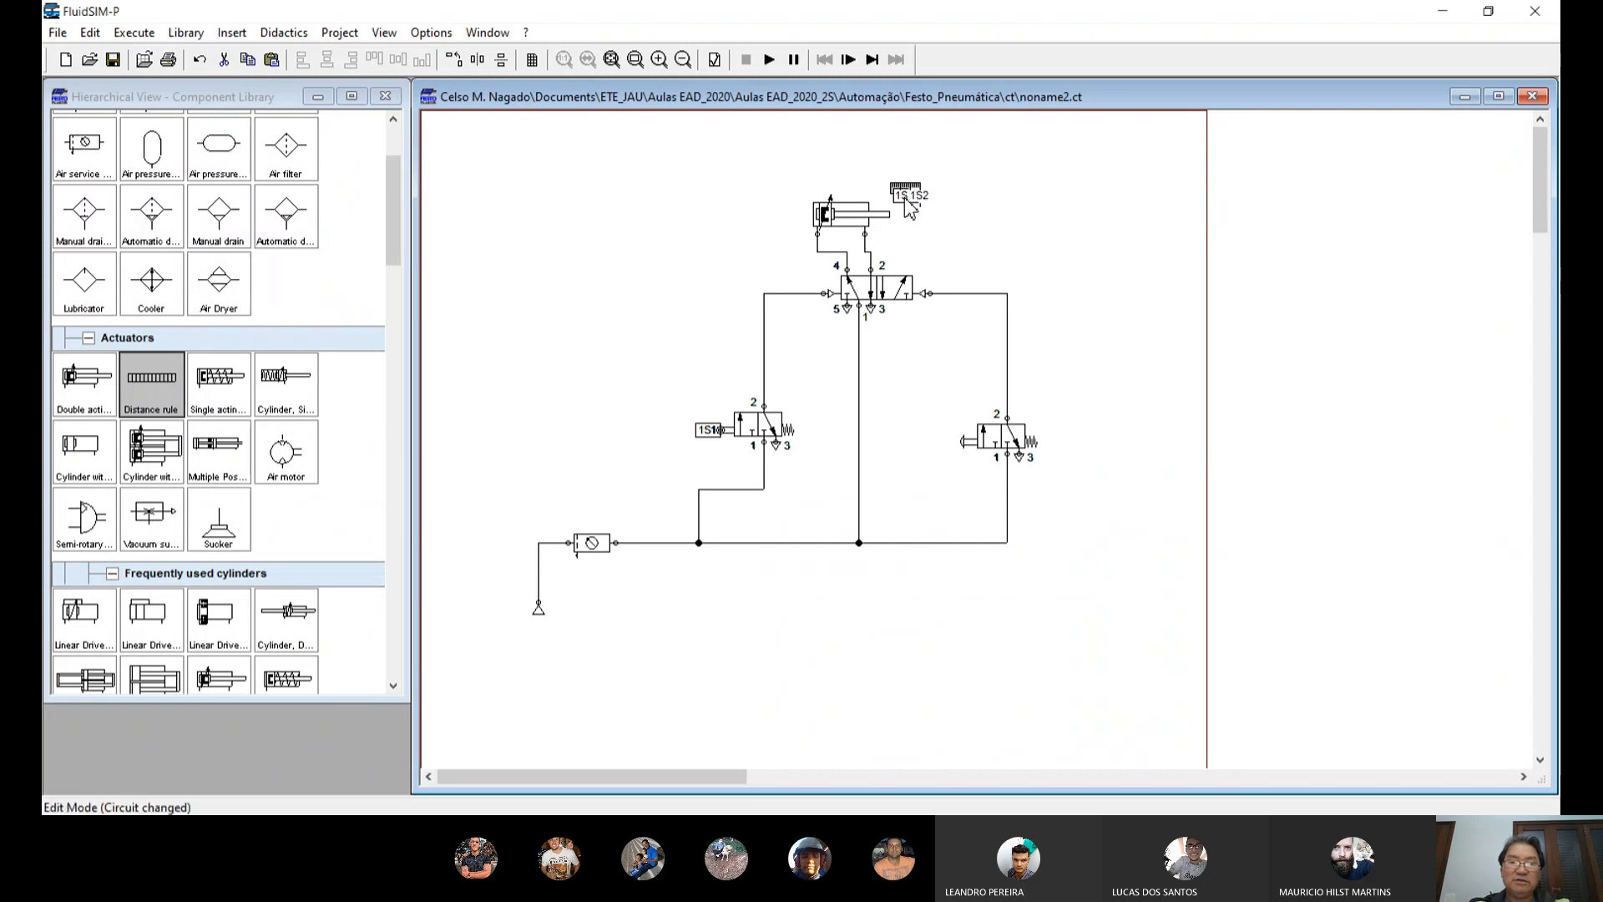
Step: Simulate the circuit with 1S1 at mid-stroke and actuate the push-button valve twice
left_click(770, 62)
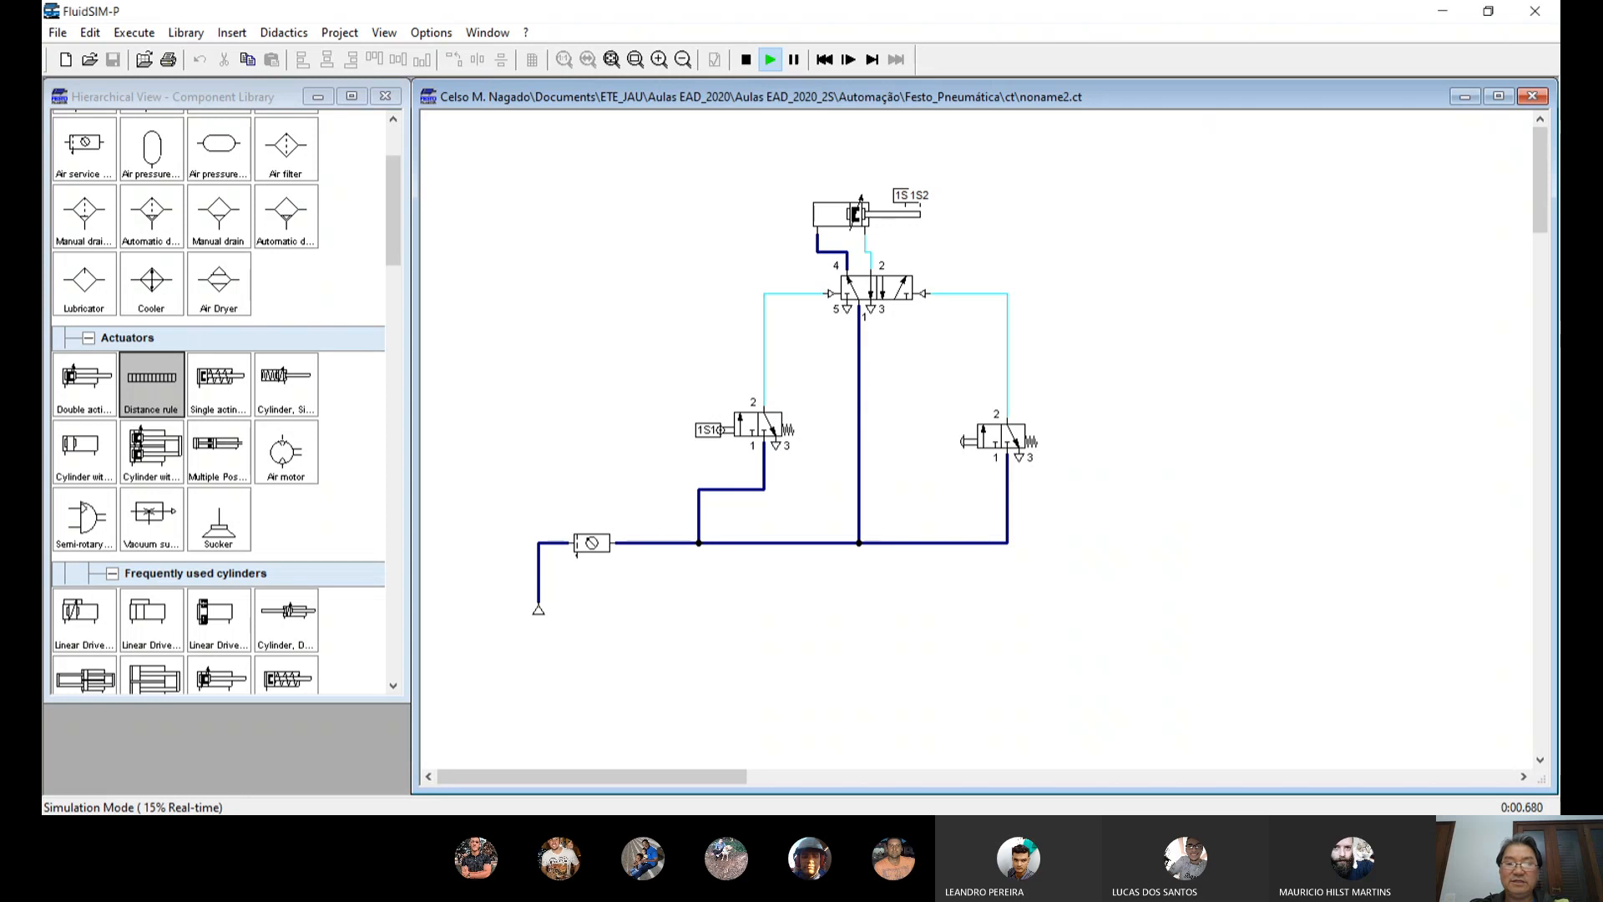
left_click(986, 443)
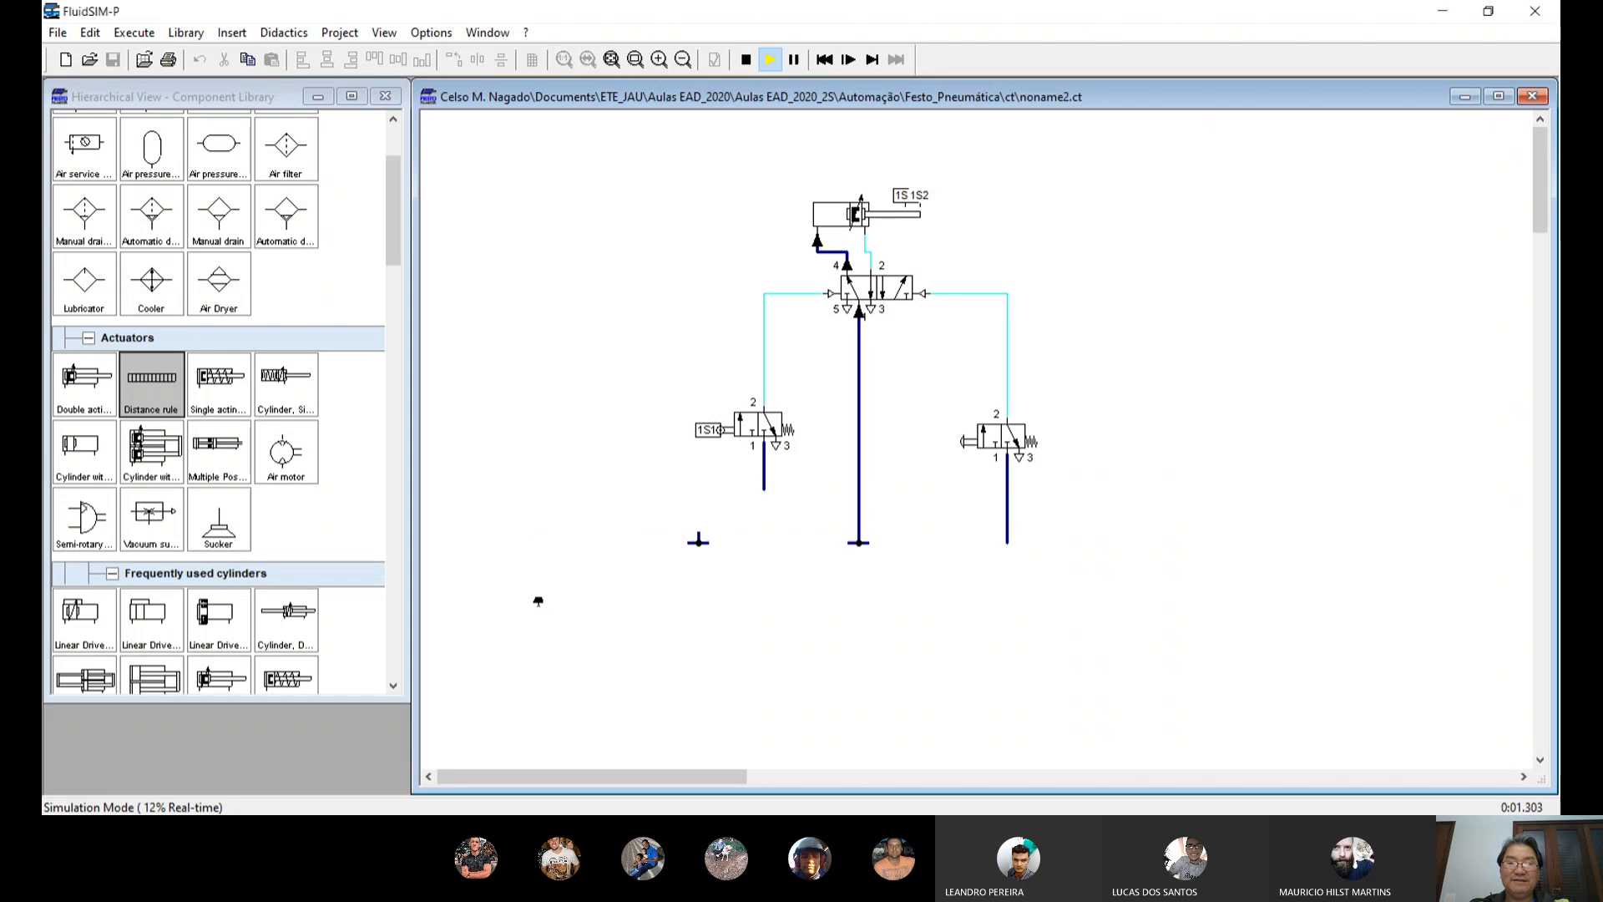
left_click(985, 437)
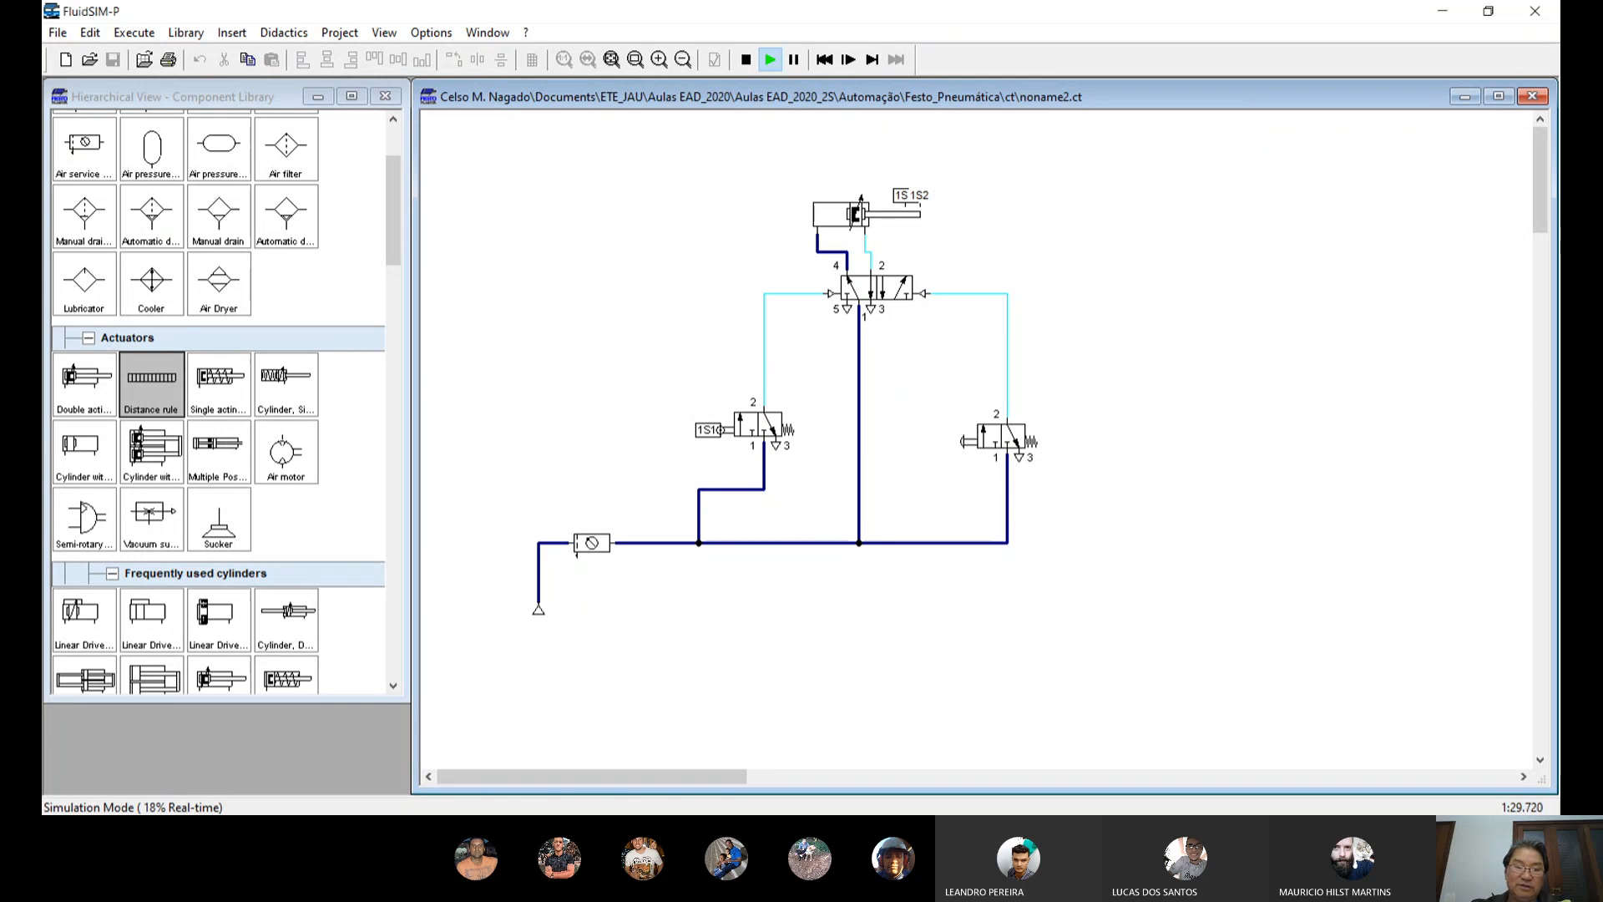
Step: Create a new blank circuit and stop the simulation still running in noname2.ct
left_click(65, 60)
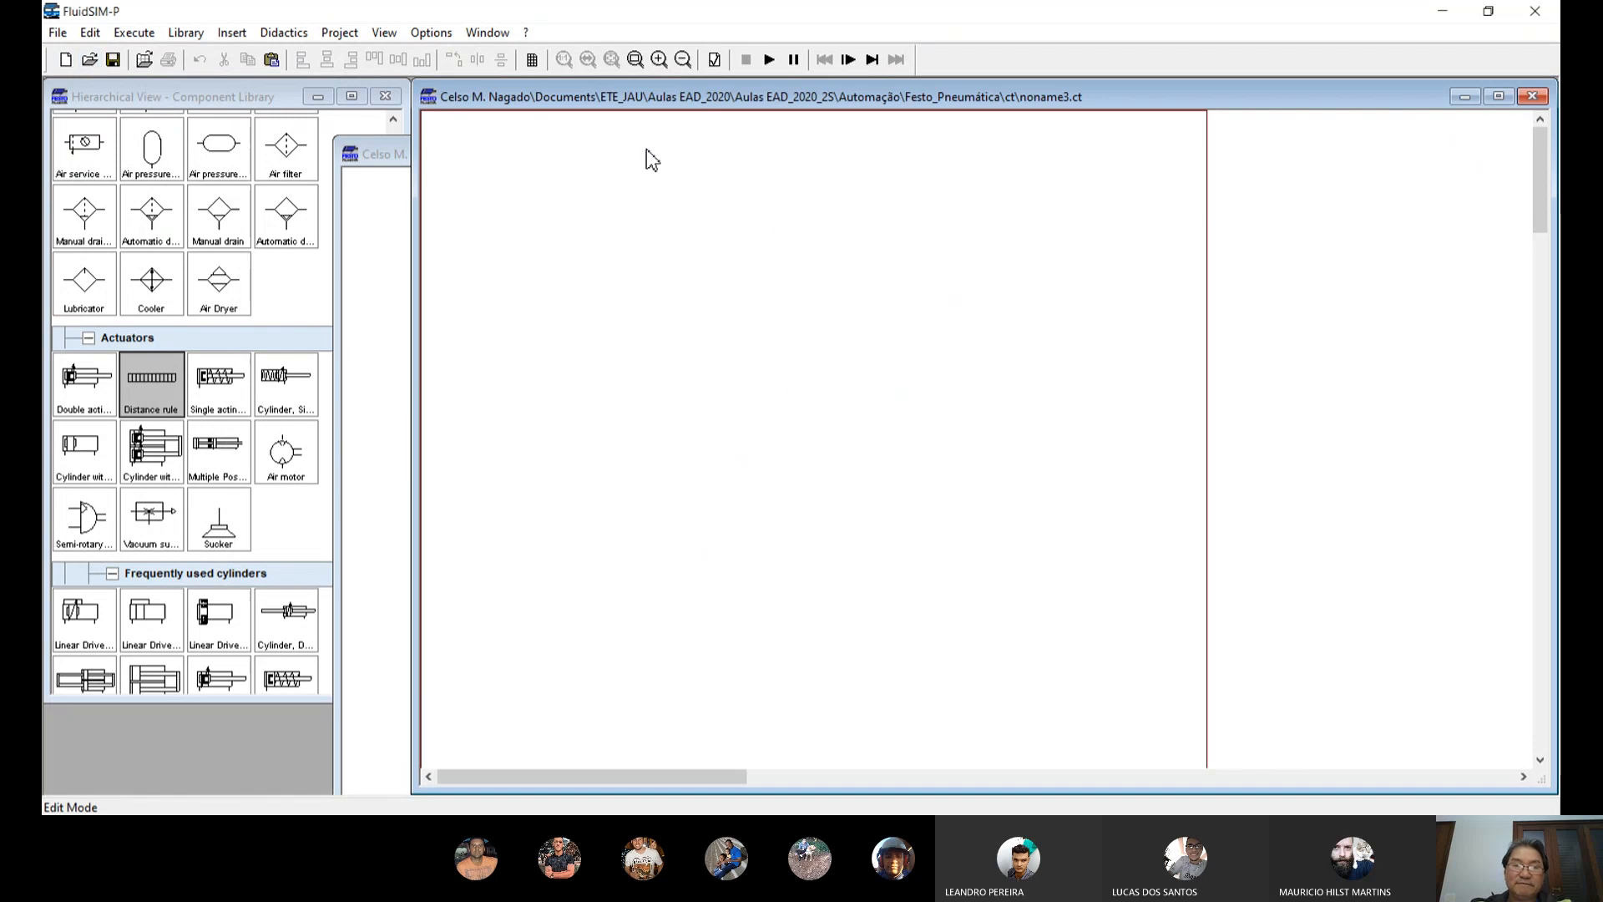
left_click(372, 161)
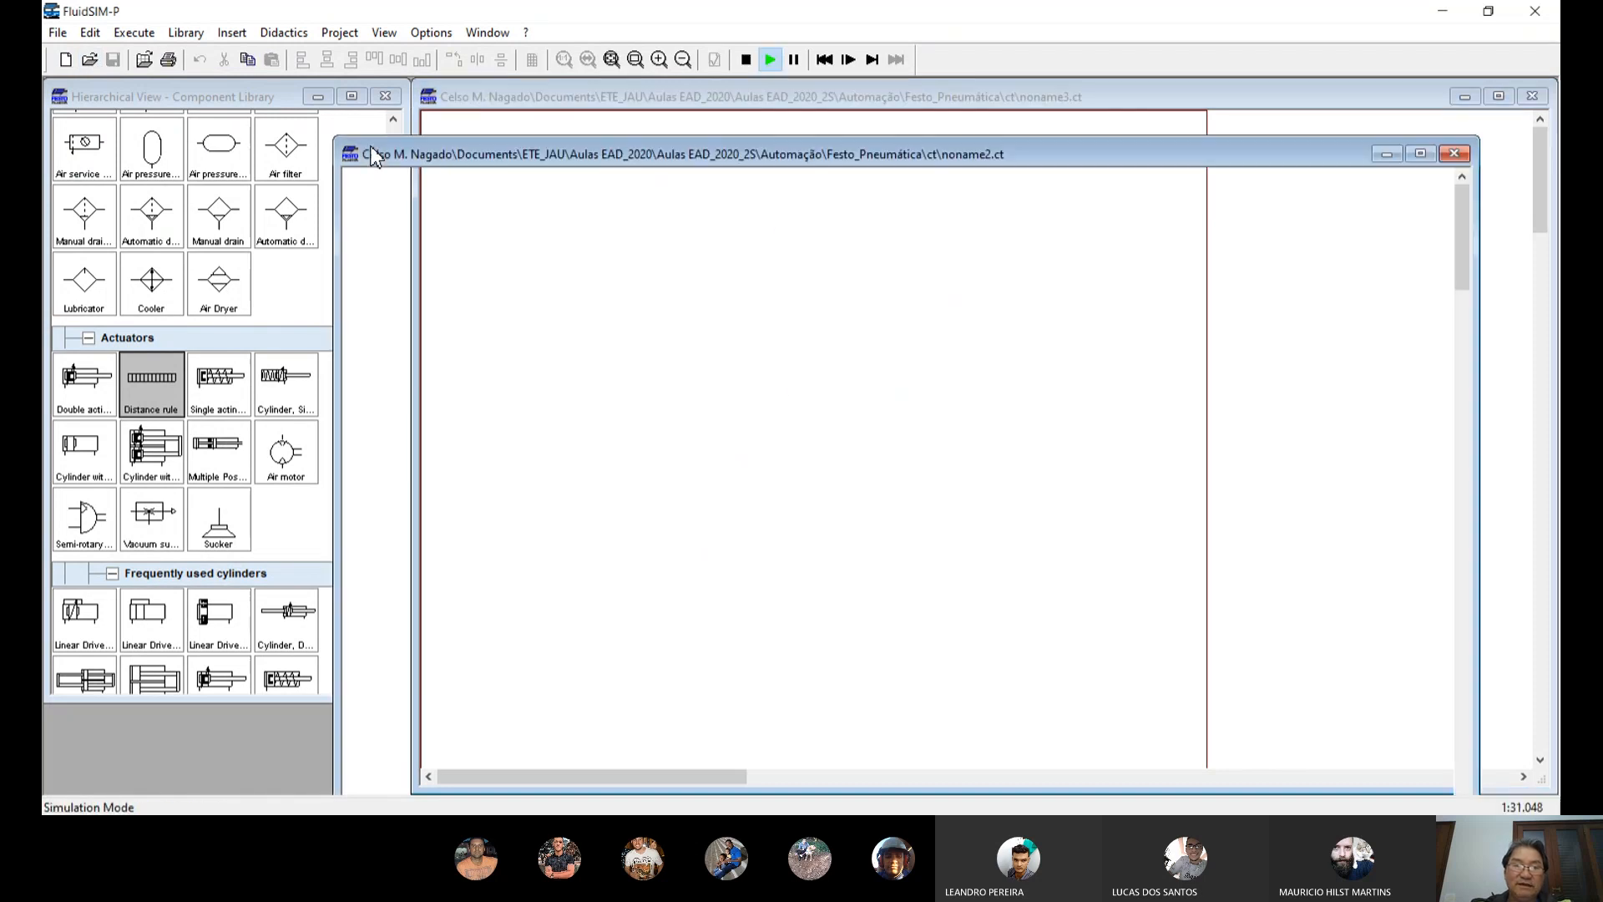
left_click(746, 59)
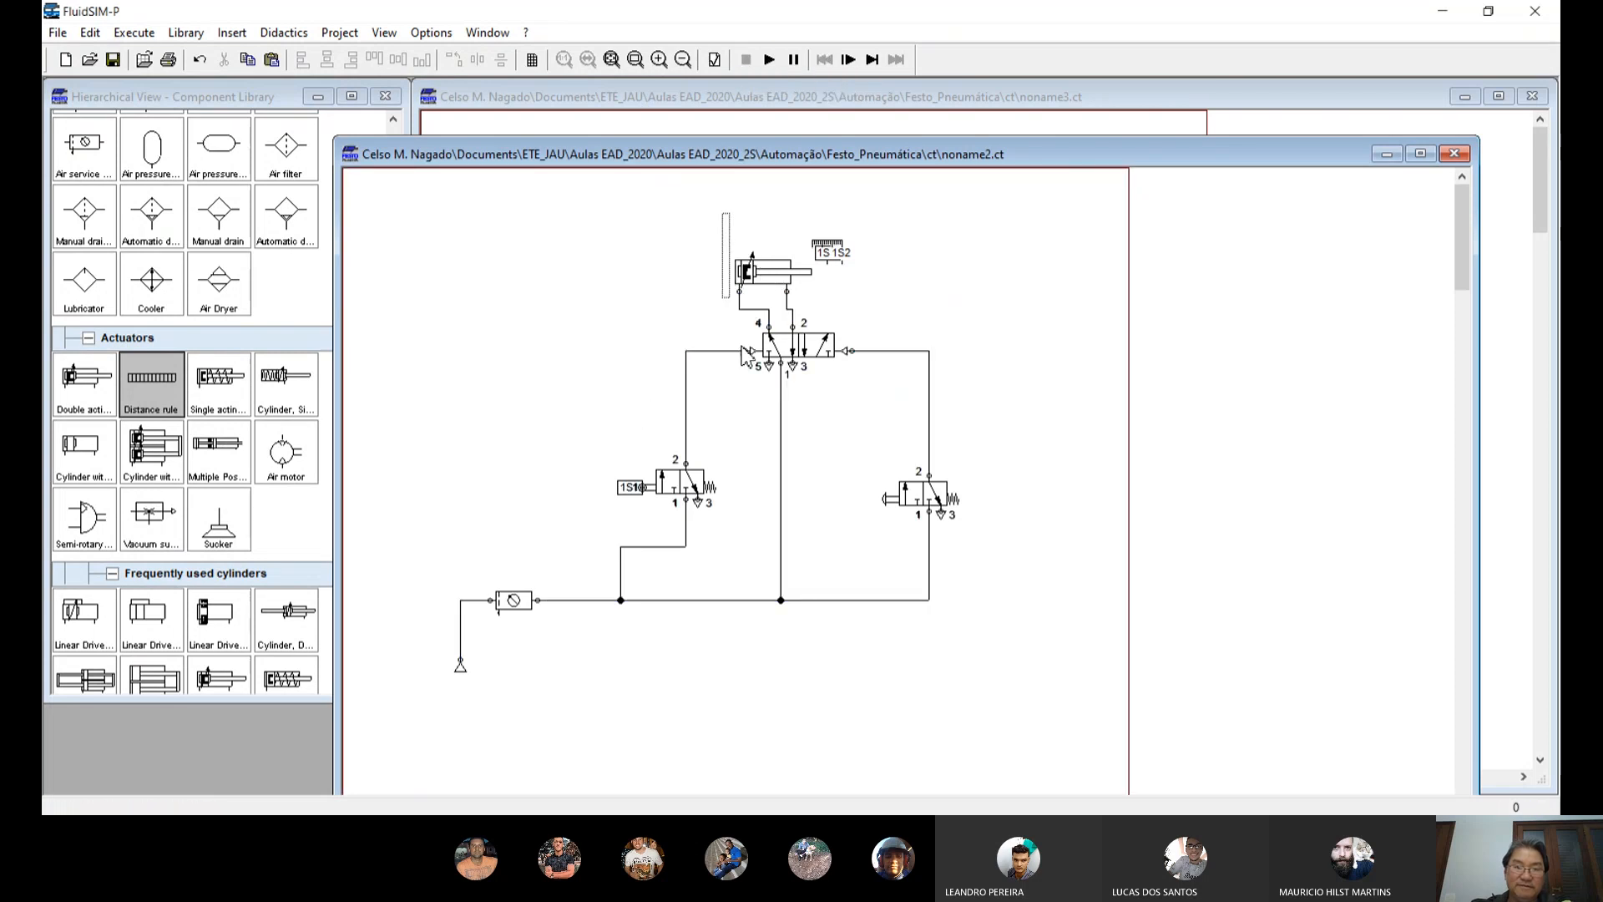
Step: Copy the double acting cylinder, its distance rule and the 5/n way valve from noname2.ct into noname3.ct, placing them near the sheet's upper middle
left_click_drag(723, 219, 871, 389)
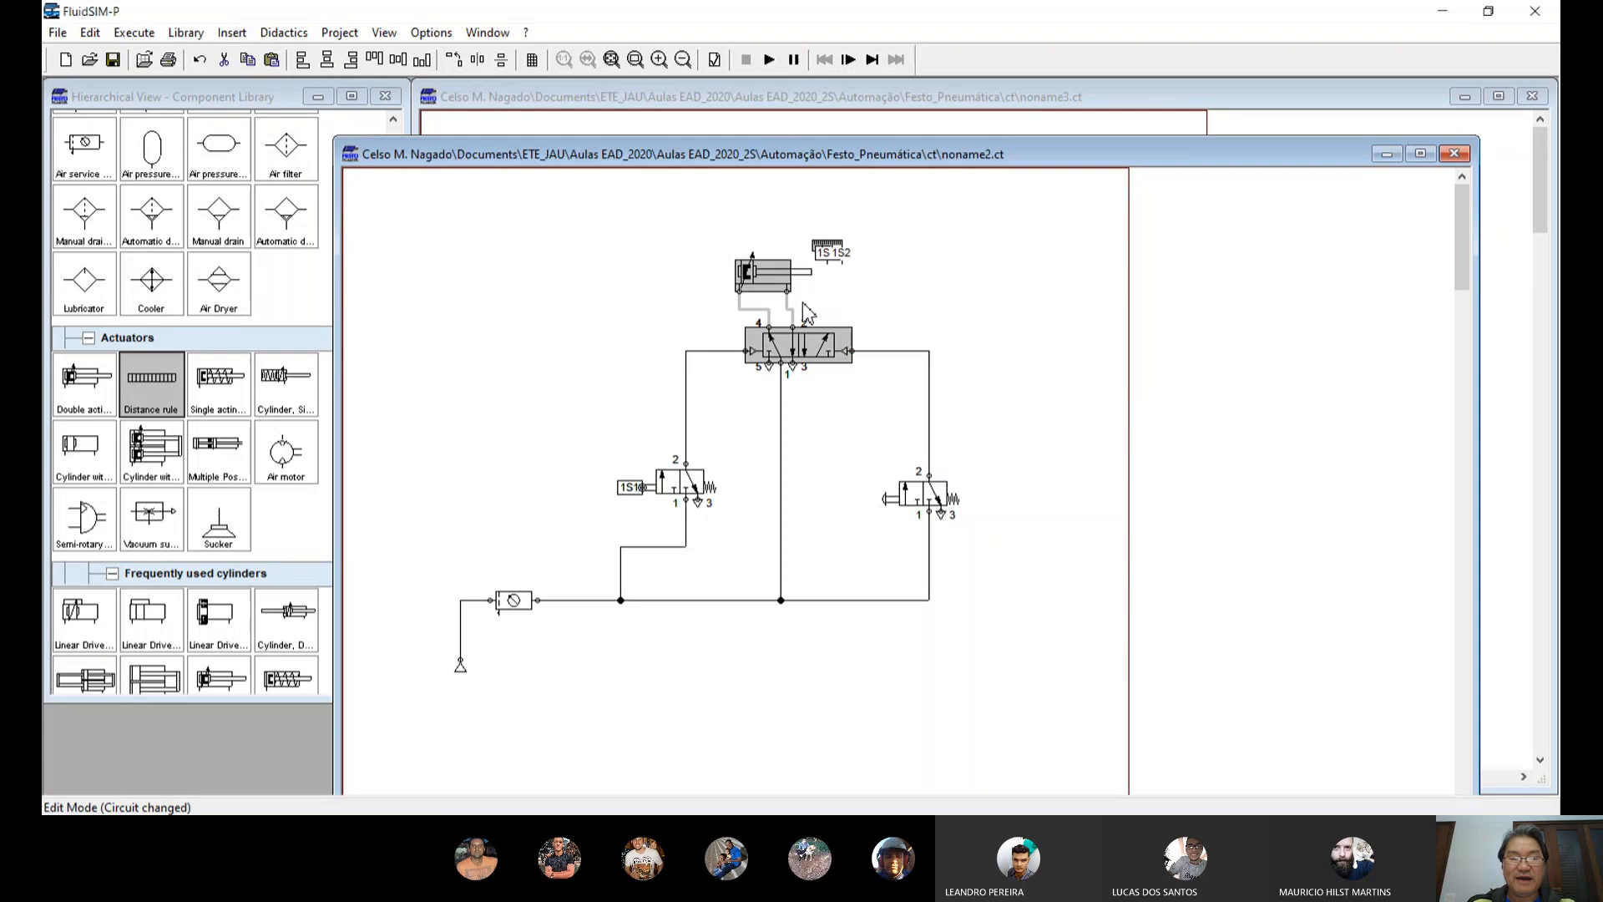
left_click(845, 98)
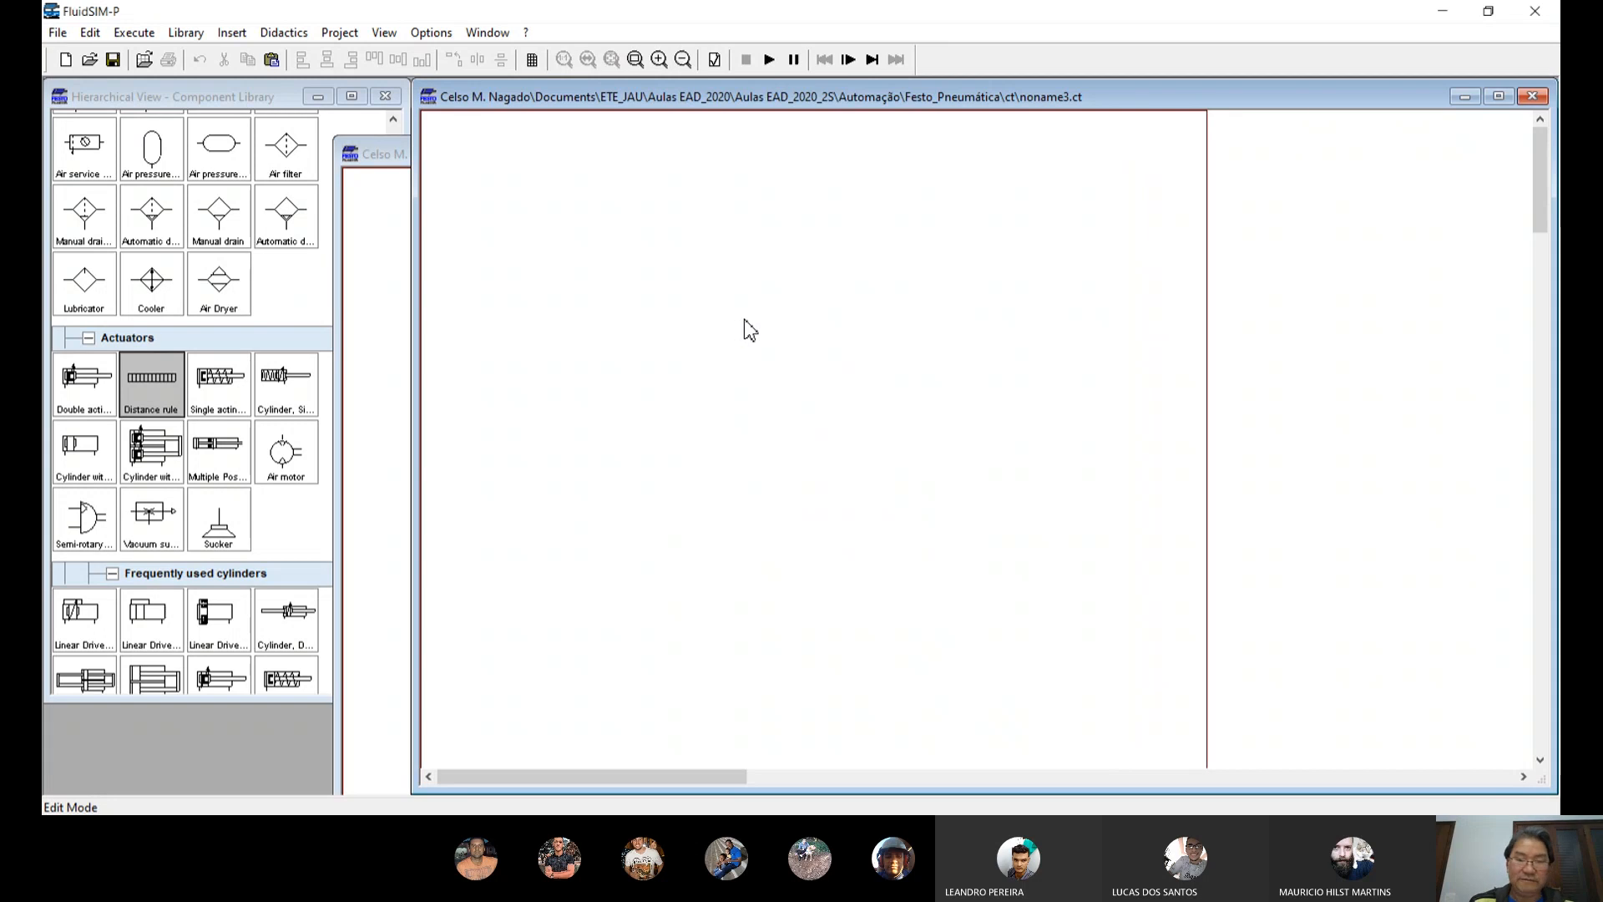
key("ctrl+v")
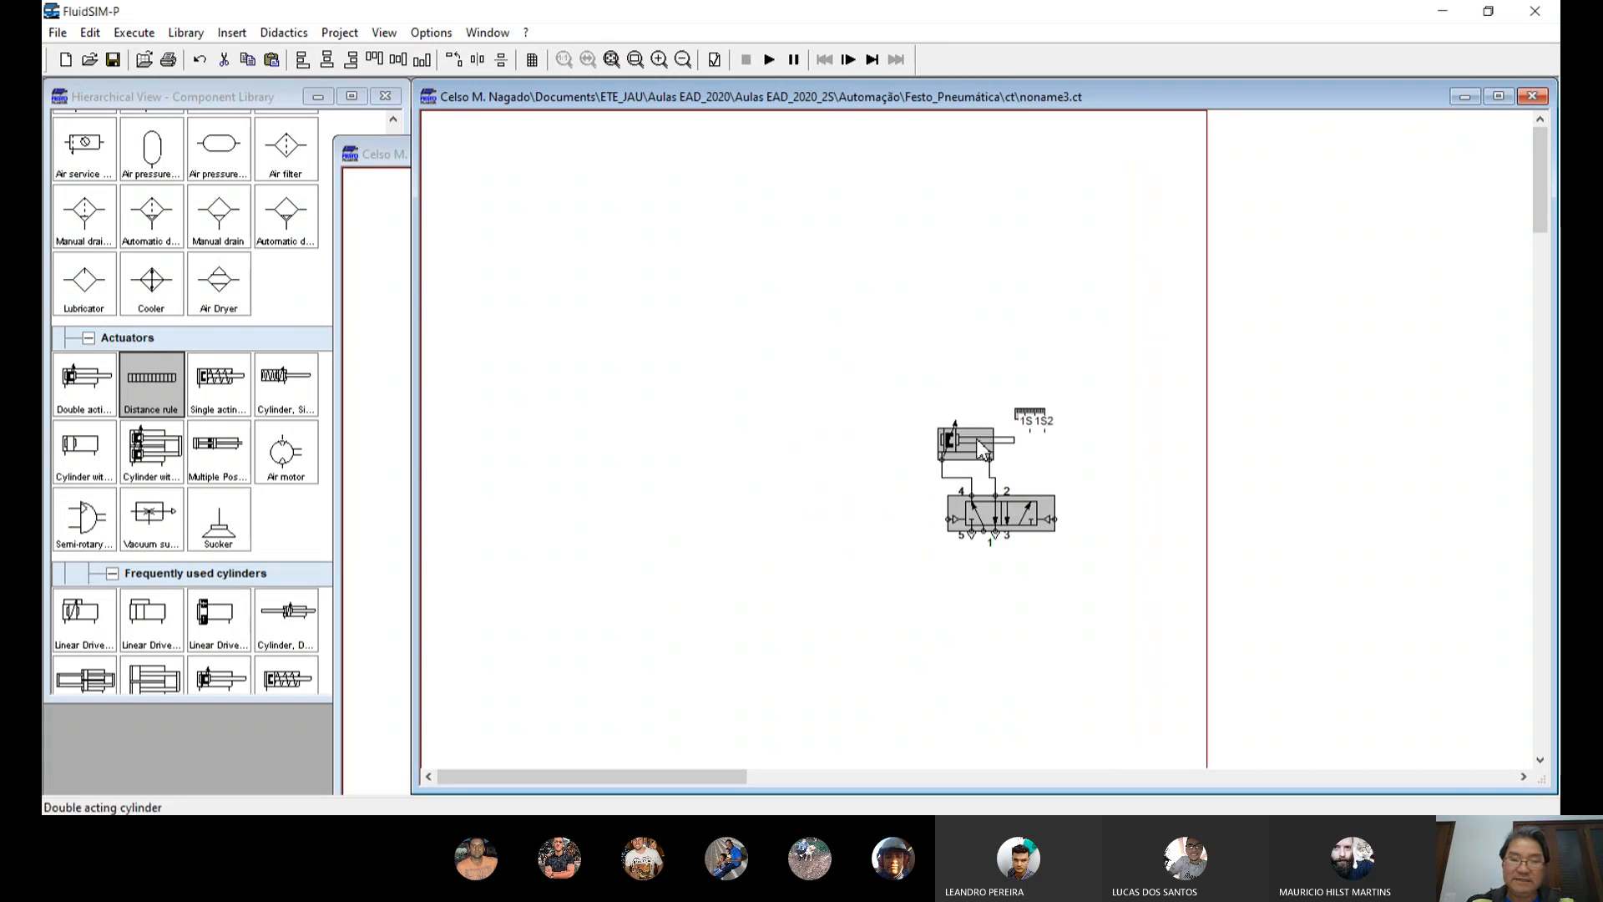
left_click_drag(989, 451, 766, 205)
left_click(980, 283)
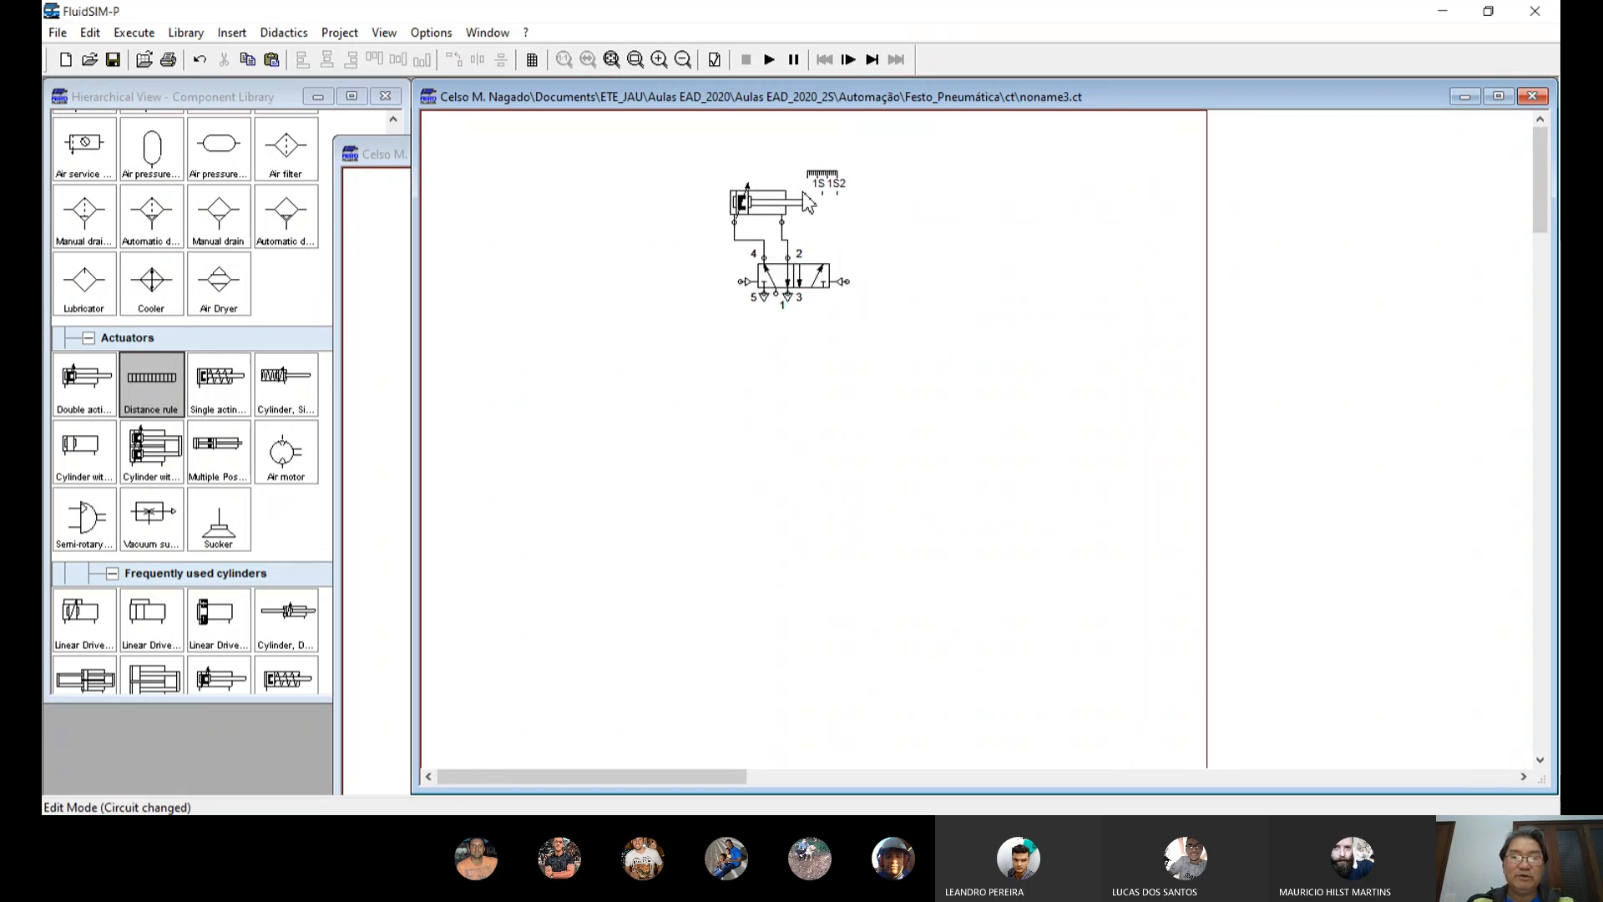
Step: Set the begin and end positions of switch 1S1 to 0 mm in the copied cylinder's distance rule
double_click(827, 176)
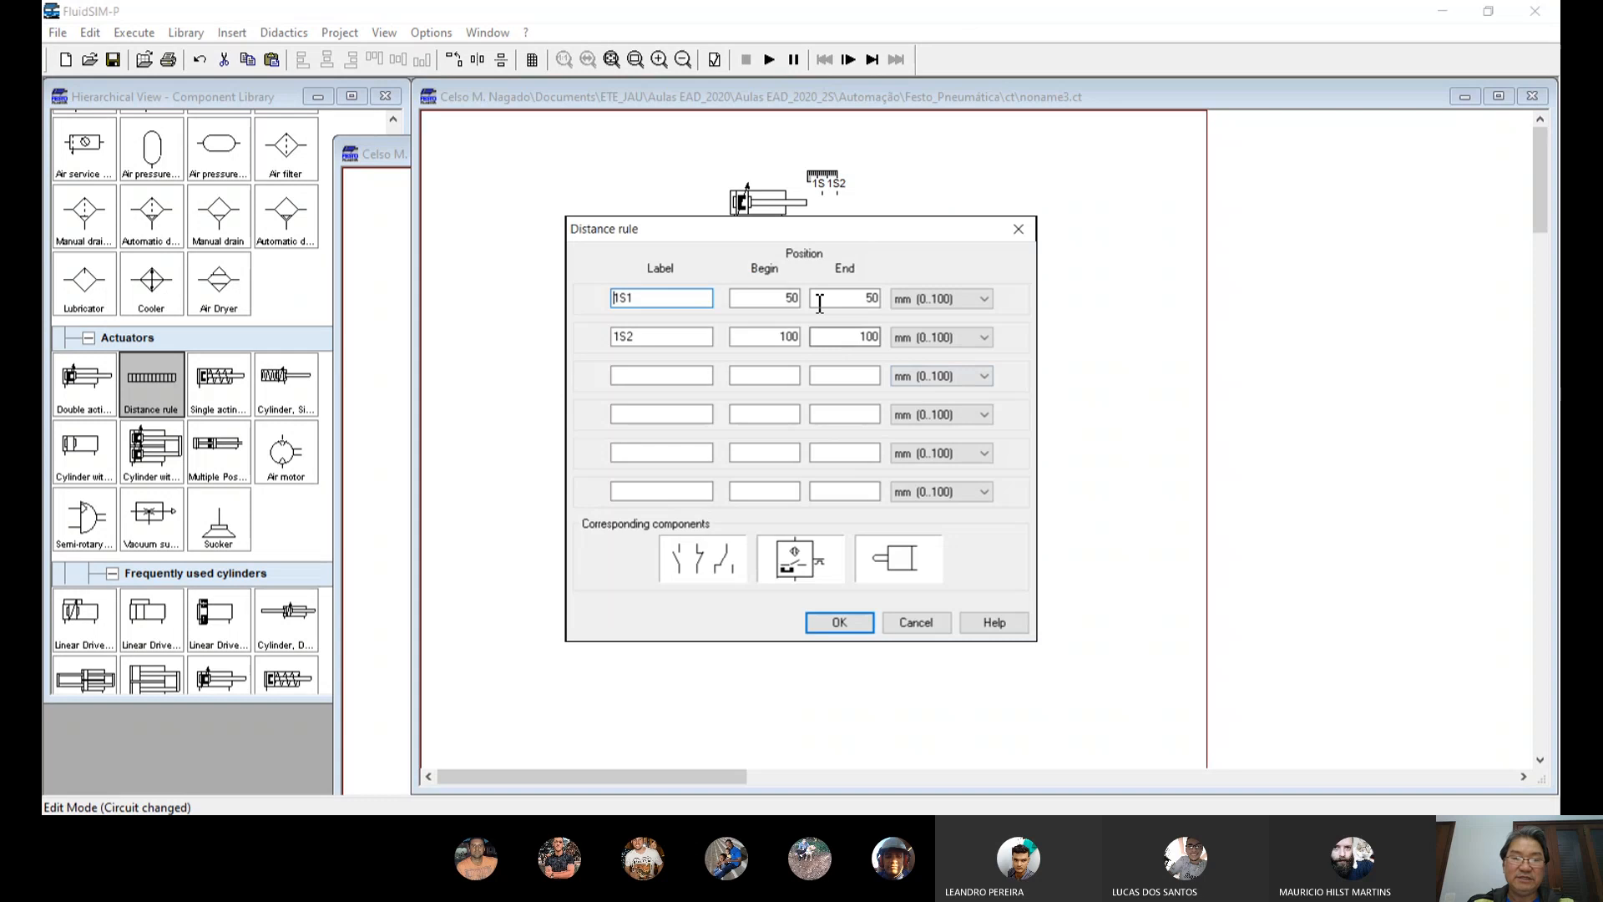
left_click(792, 299)
key("Delete")
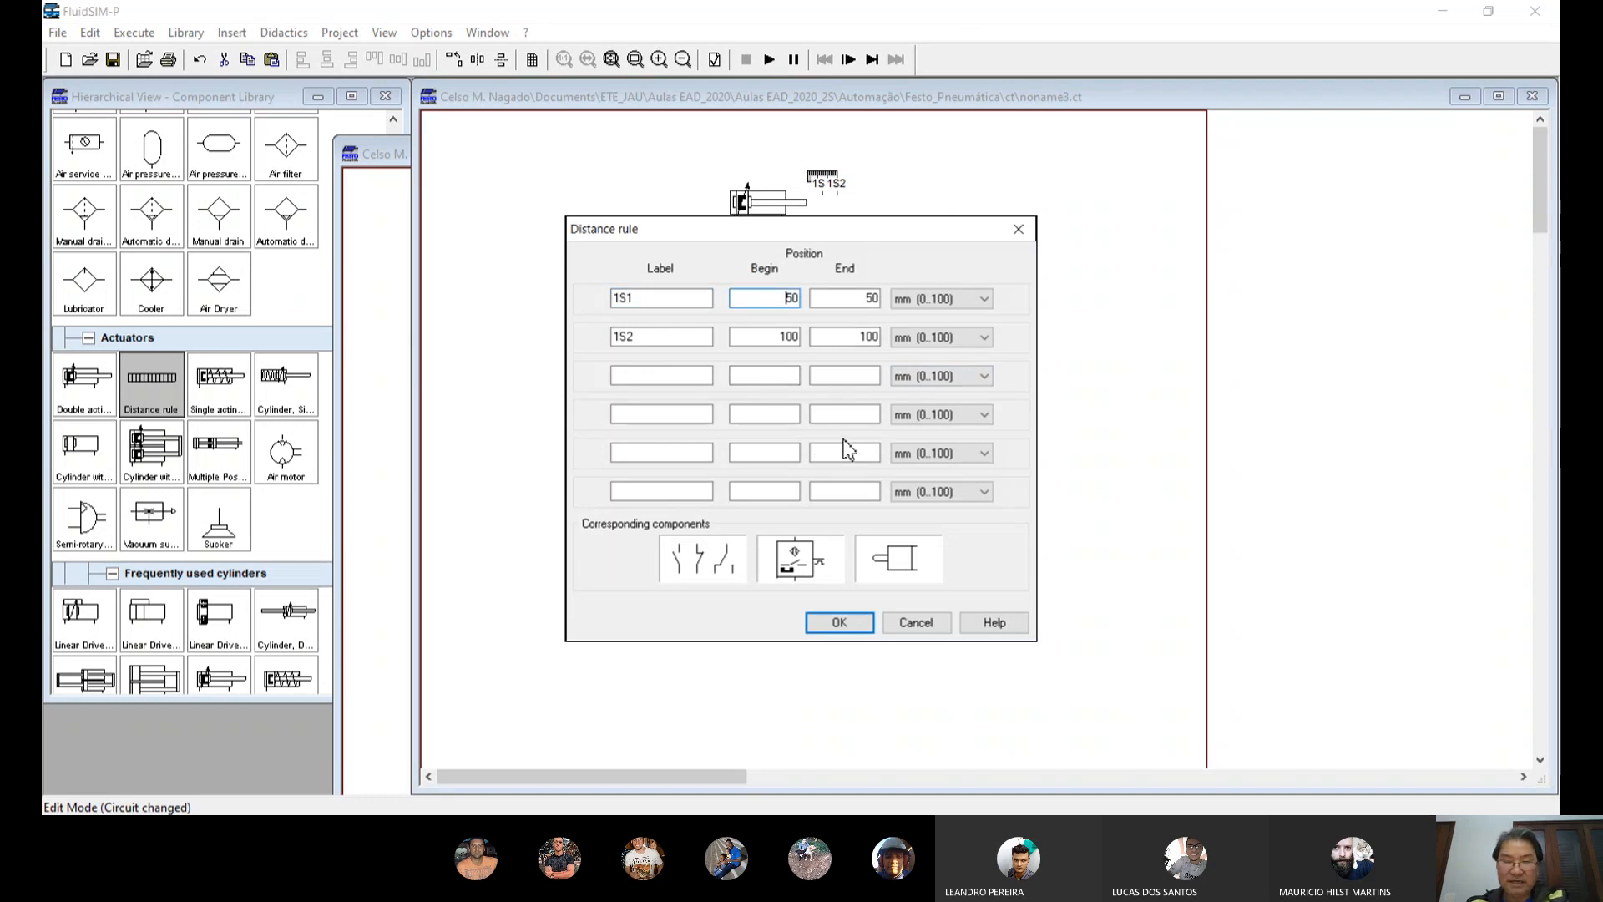
left_click(870, 301)
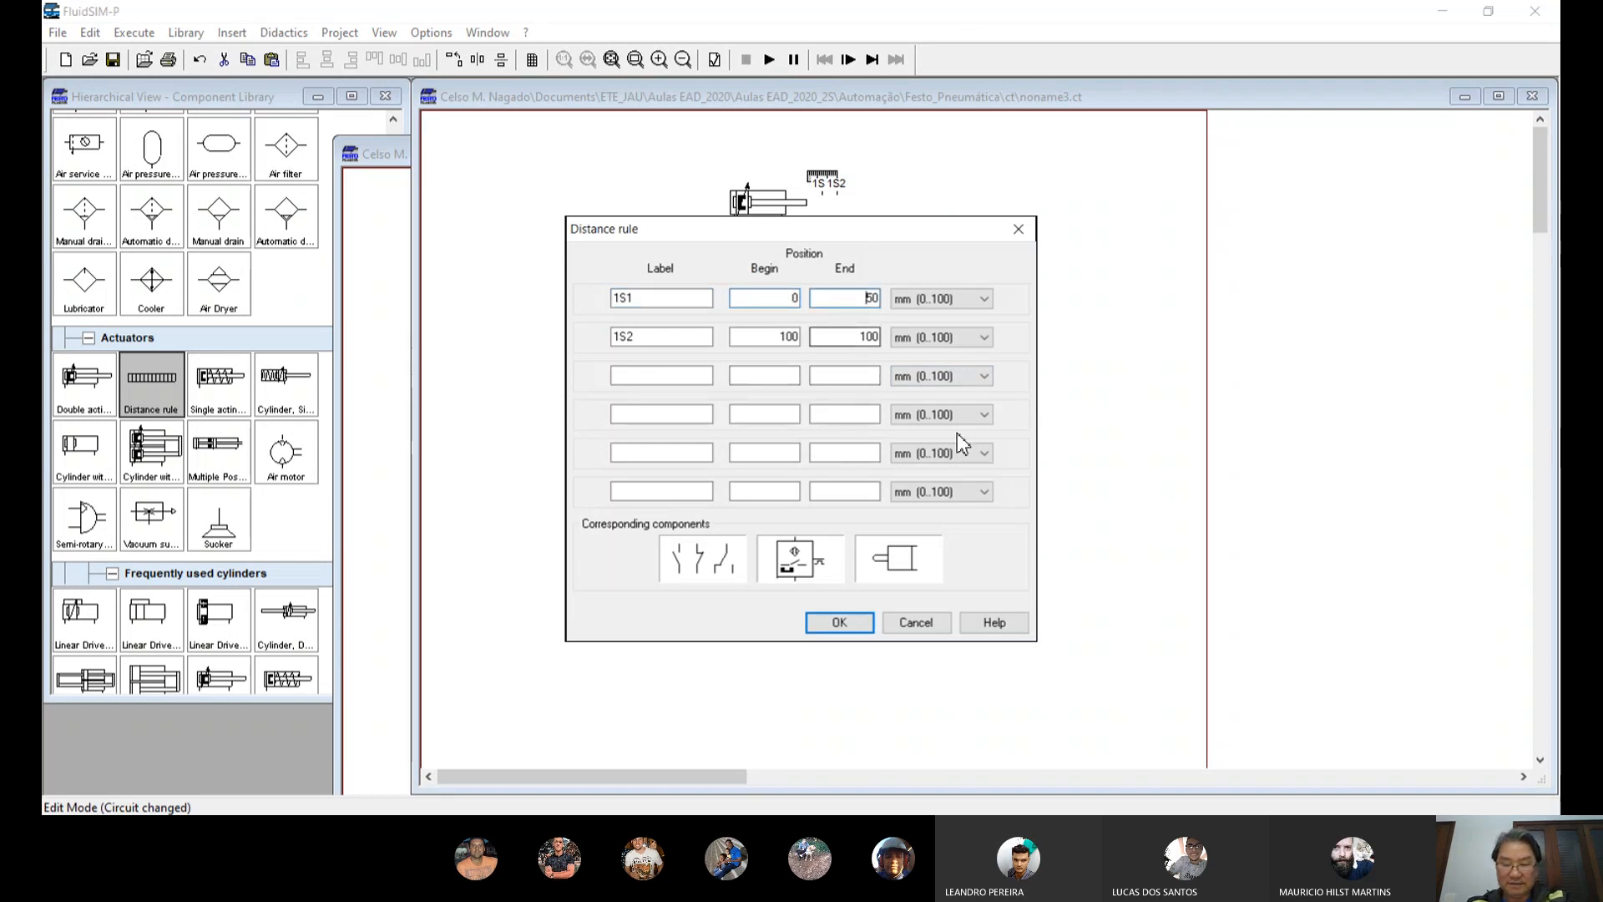
key("Delete")
left_click(833, 622)
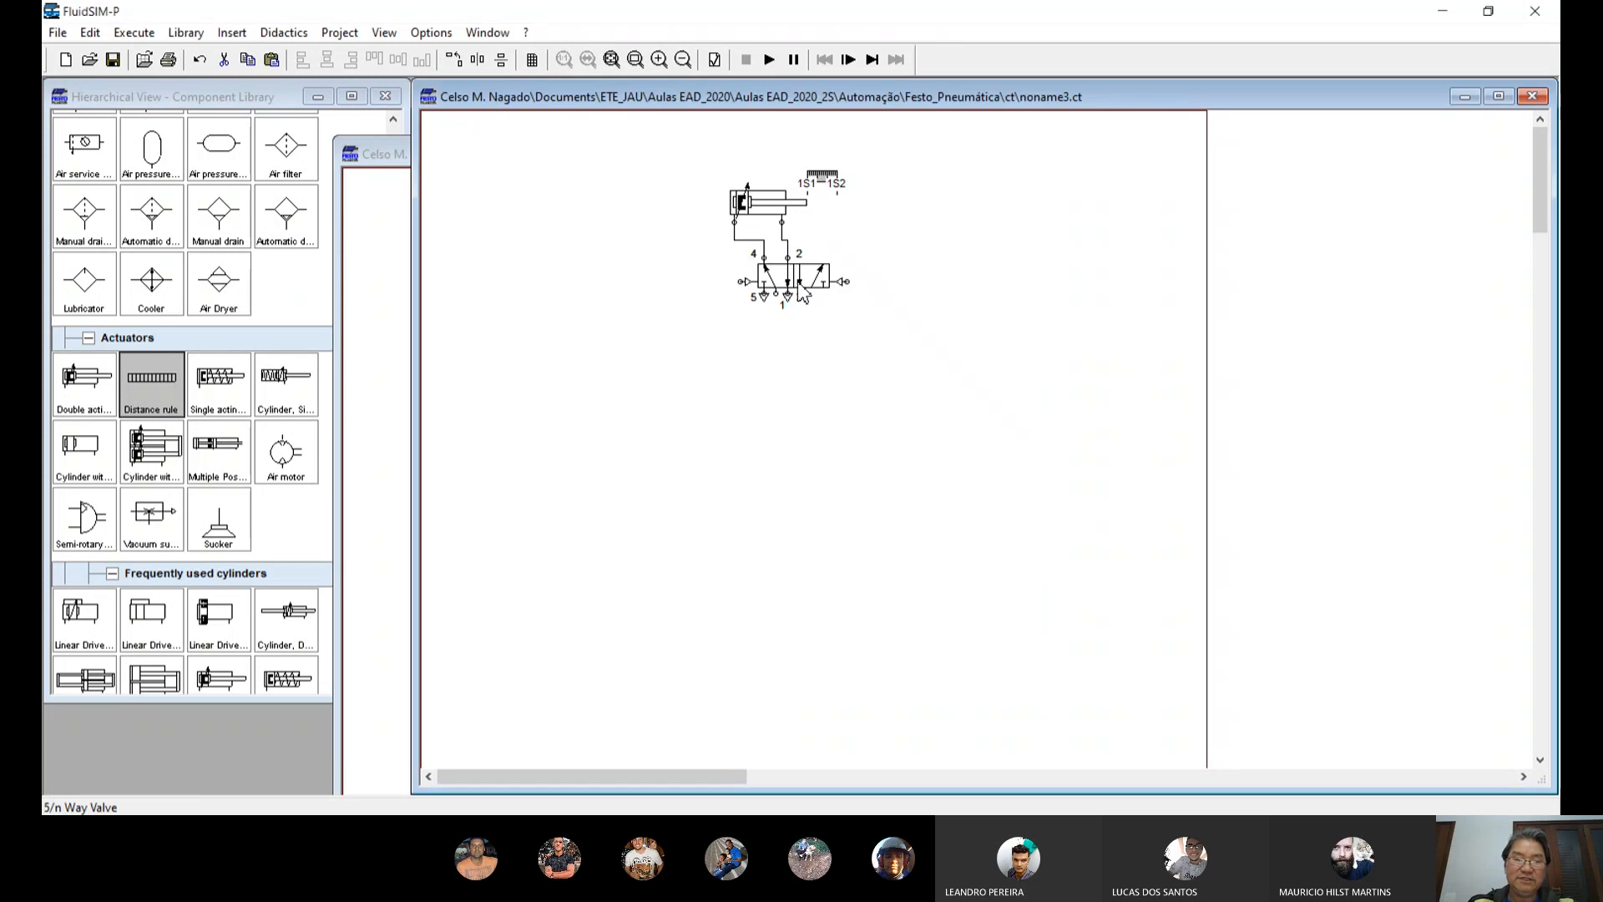
Step: Set the copied 5/n way valve's initial position to its second switching position
double_click(799, 286)
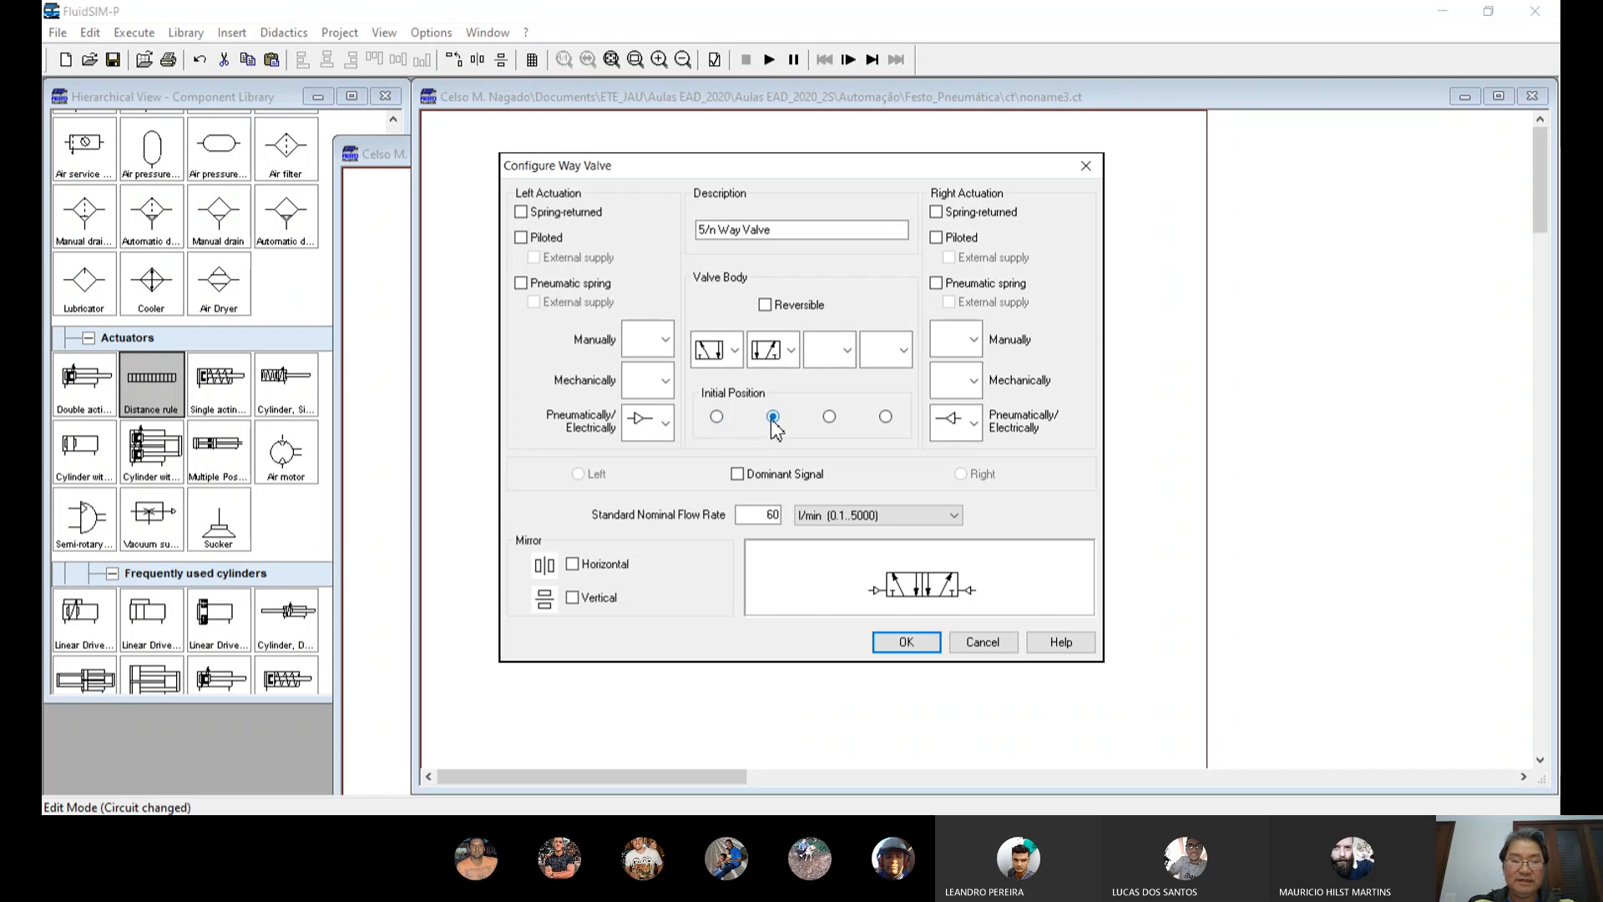
left_click(906, 641)
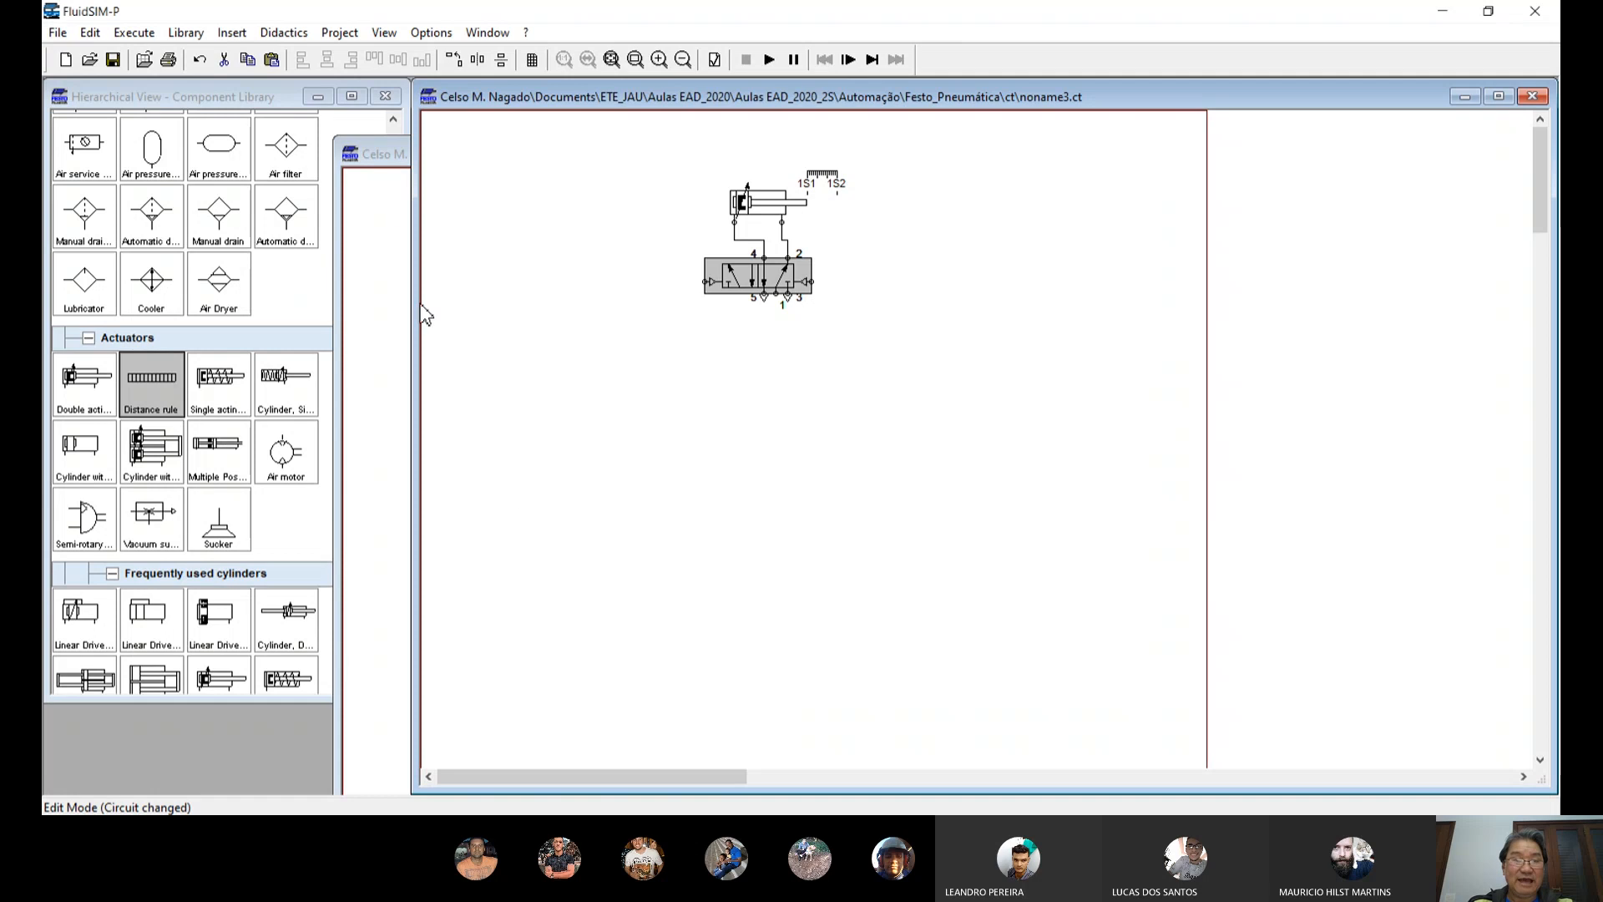
Step: Copy the compressed air supply and air service unit from noname2.ct into noname3.ct, placing them at the sheet's lower left
left_click(378, 160)
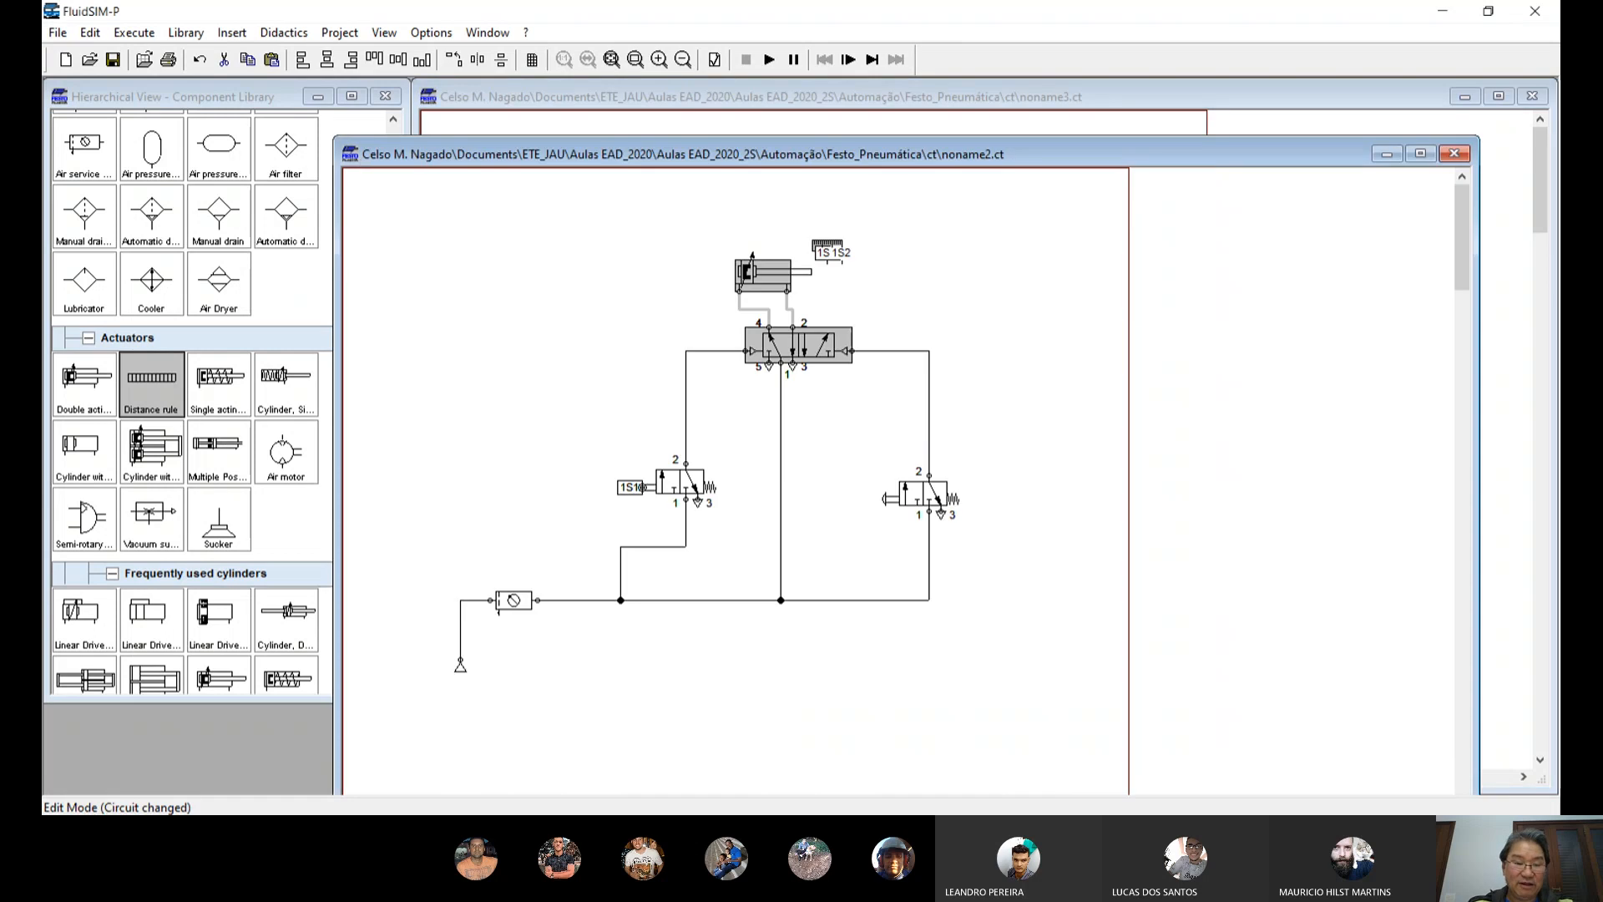
left_click_drag(428, 555, 543, 692)
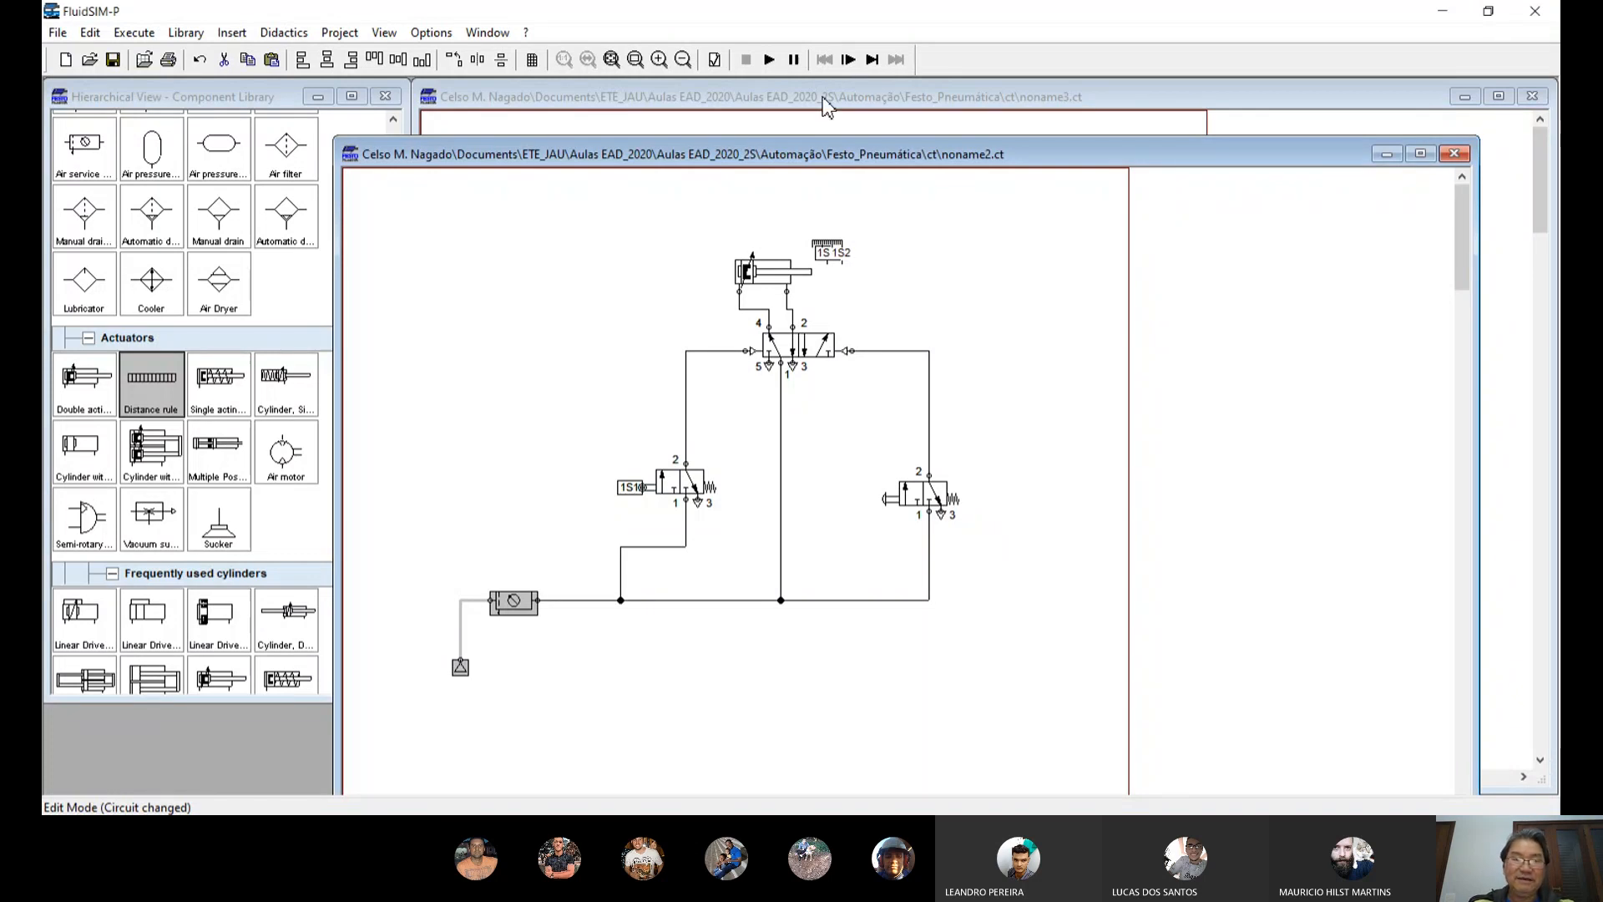
left_click(825, 106)
key("ctrl+v")
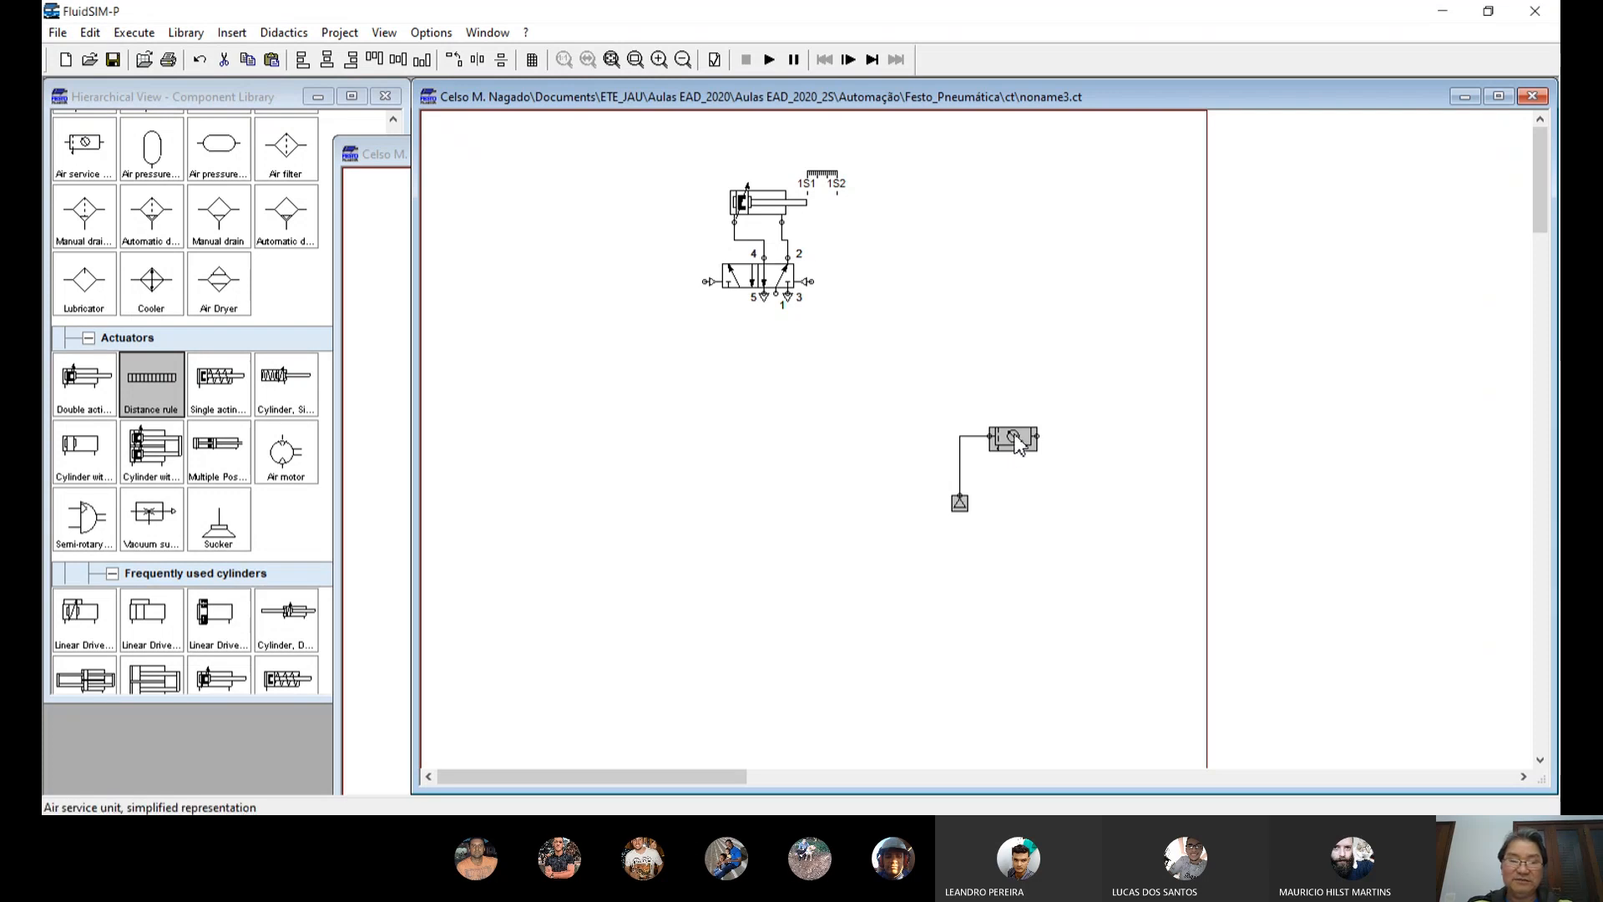
left_click_drag(1019, 444, 595, 603)
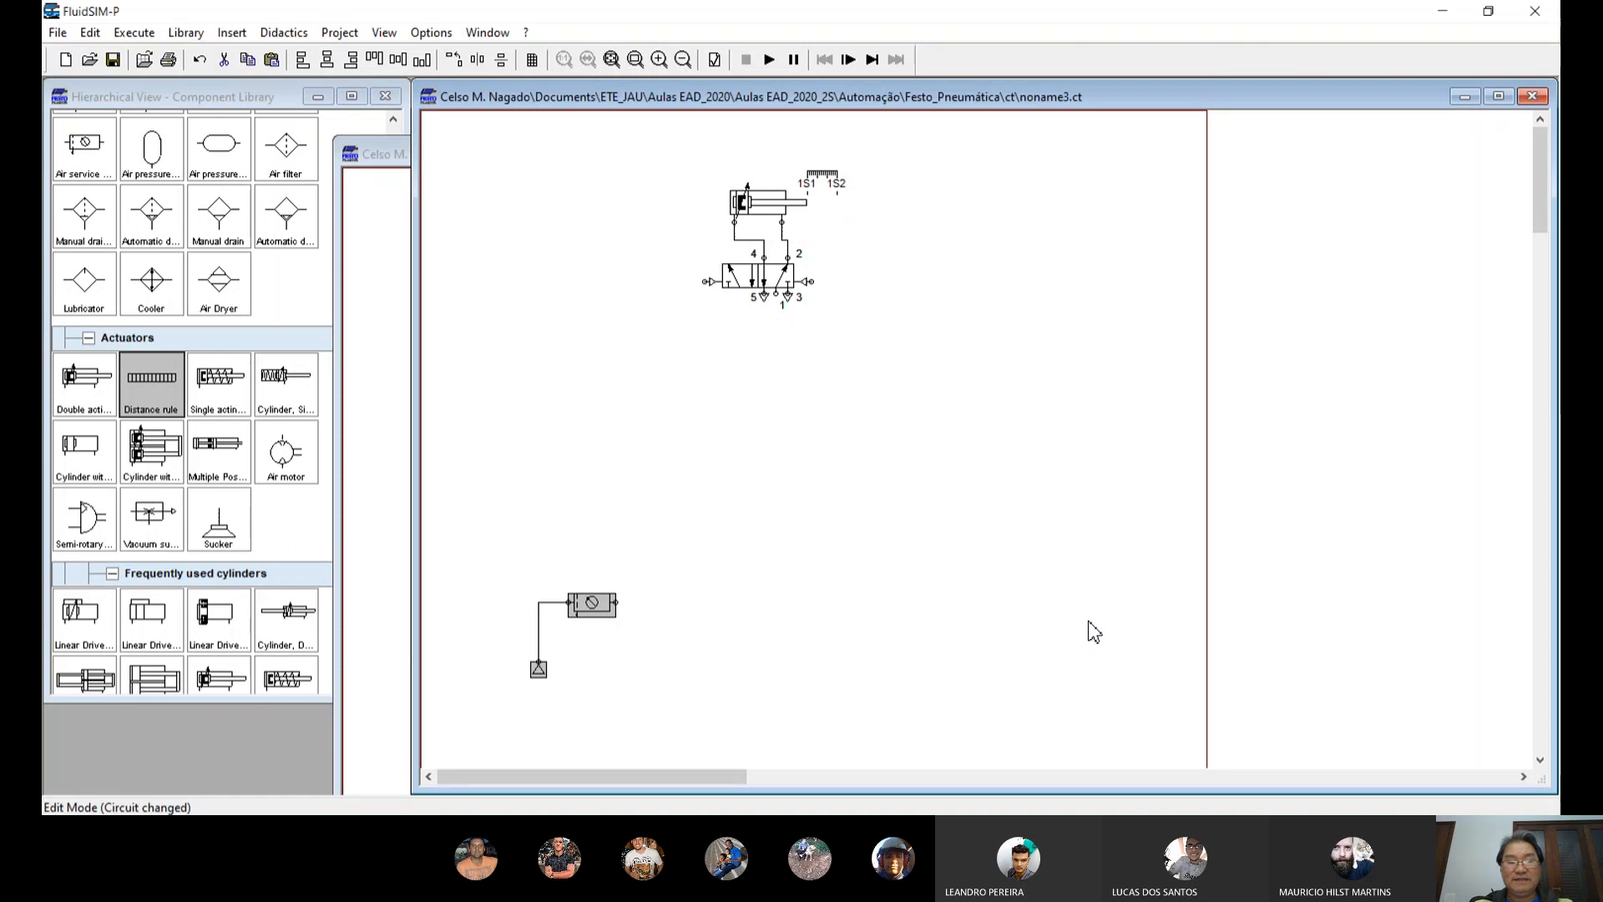
Step: Copy the push-button 3/n way valve from noname2.ct and paste three copies of it into noname3.ct
left_click(396, 161)
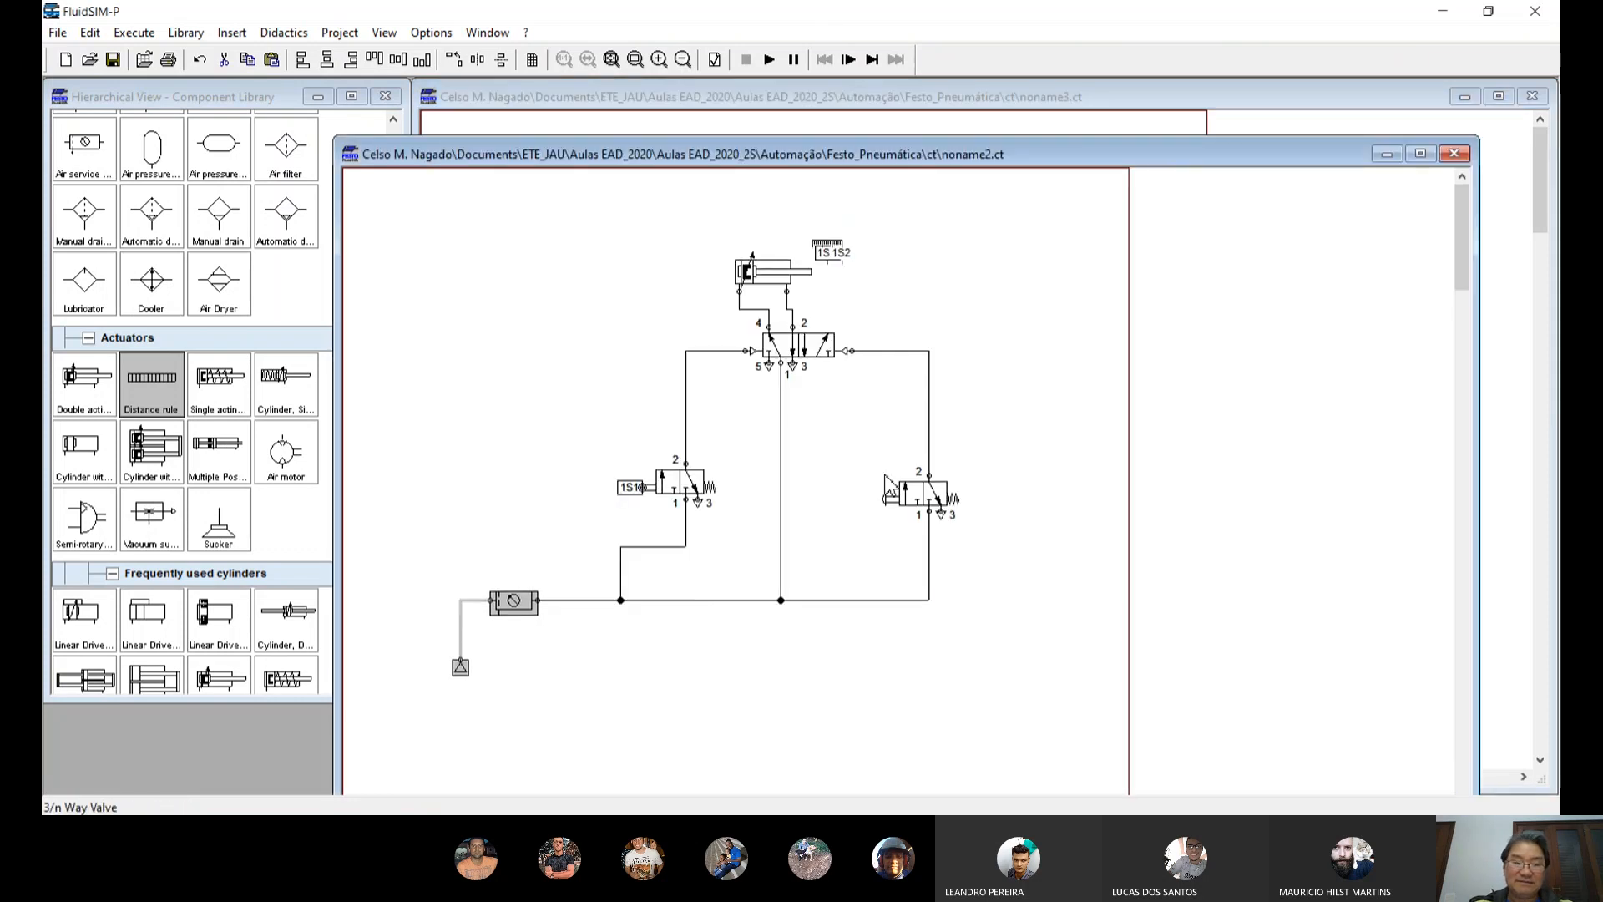
left_click_drag(887, 472, 987, 553)
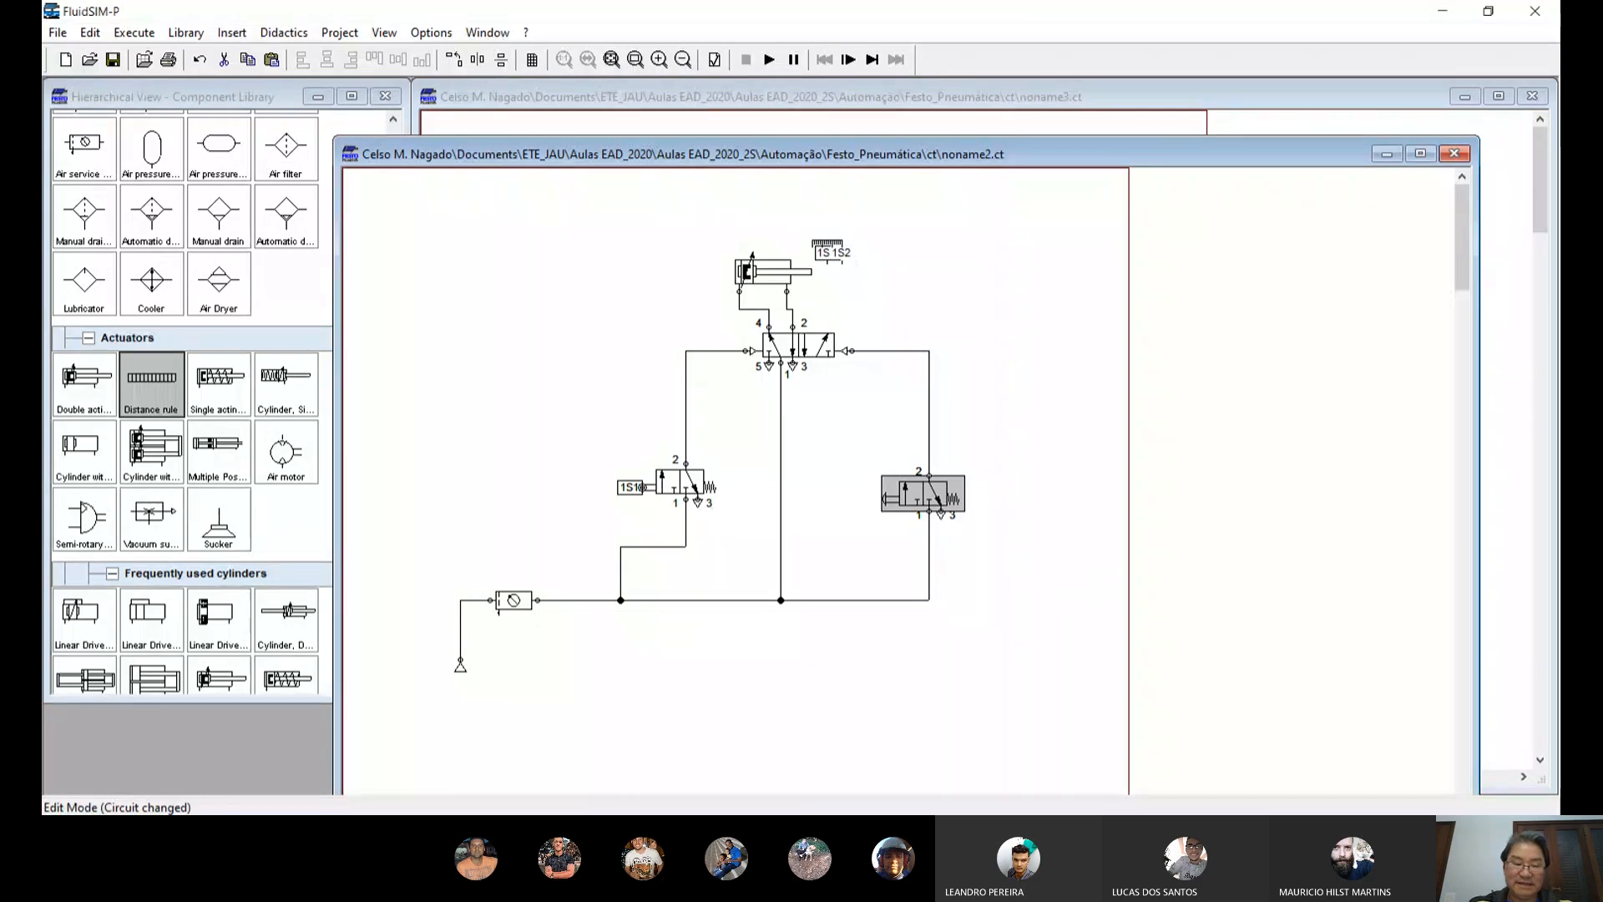
left_click(875, 119)
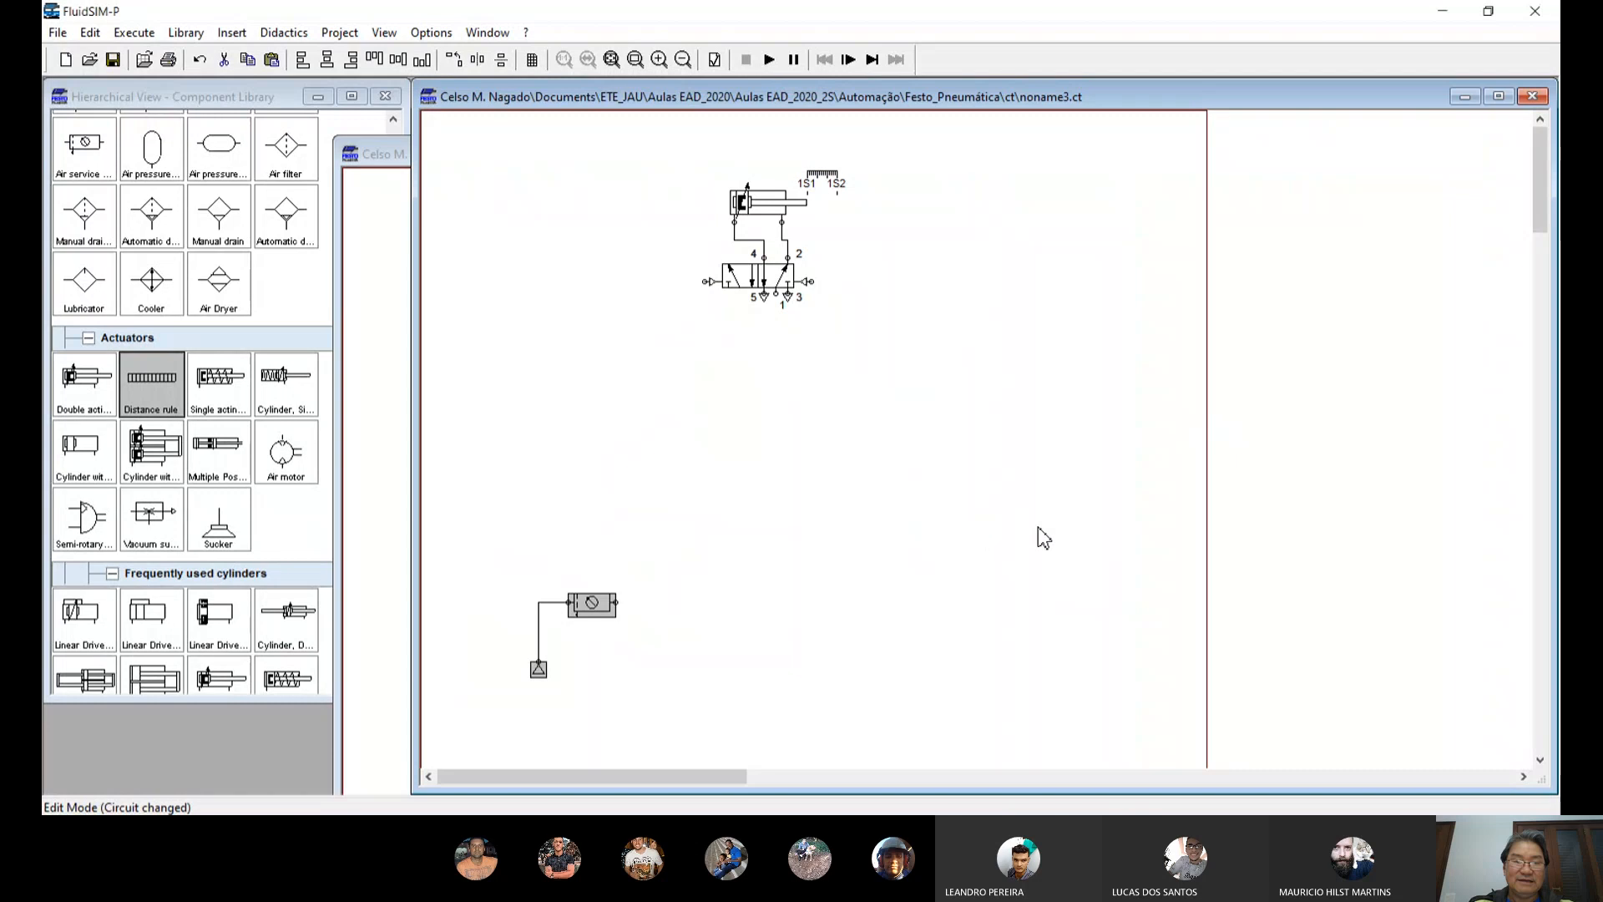
key("ctrl+v")
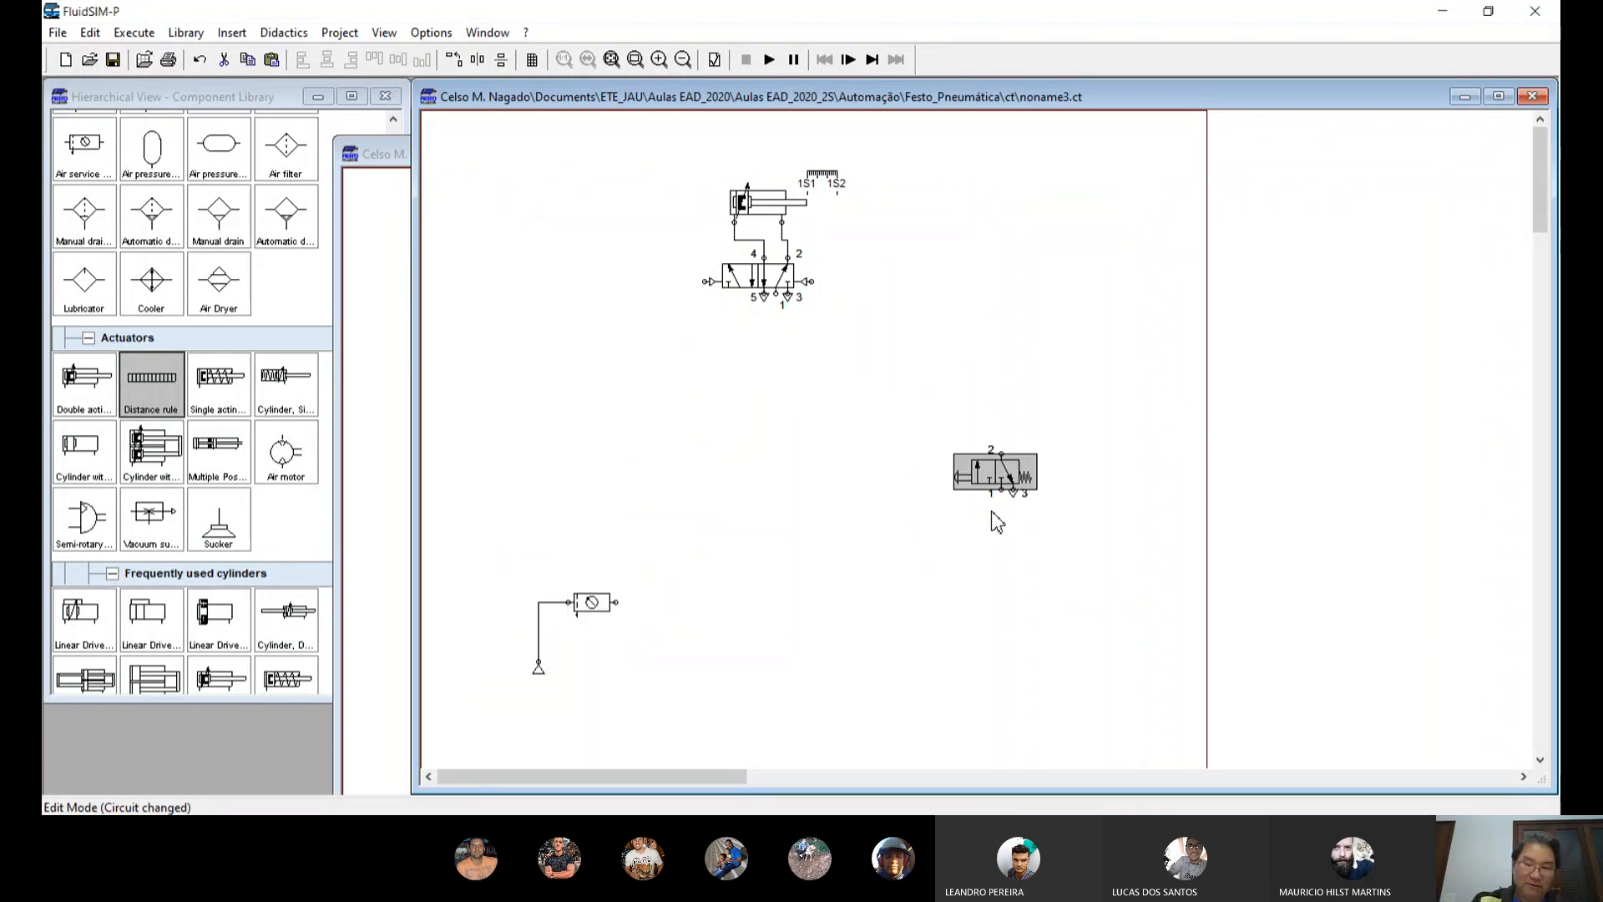
key("ctrl+v")
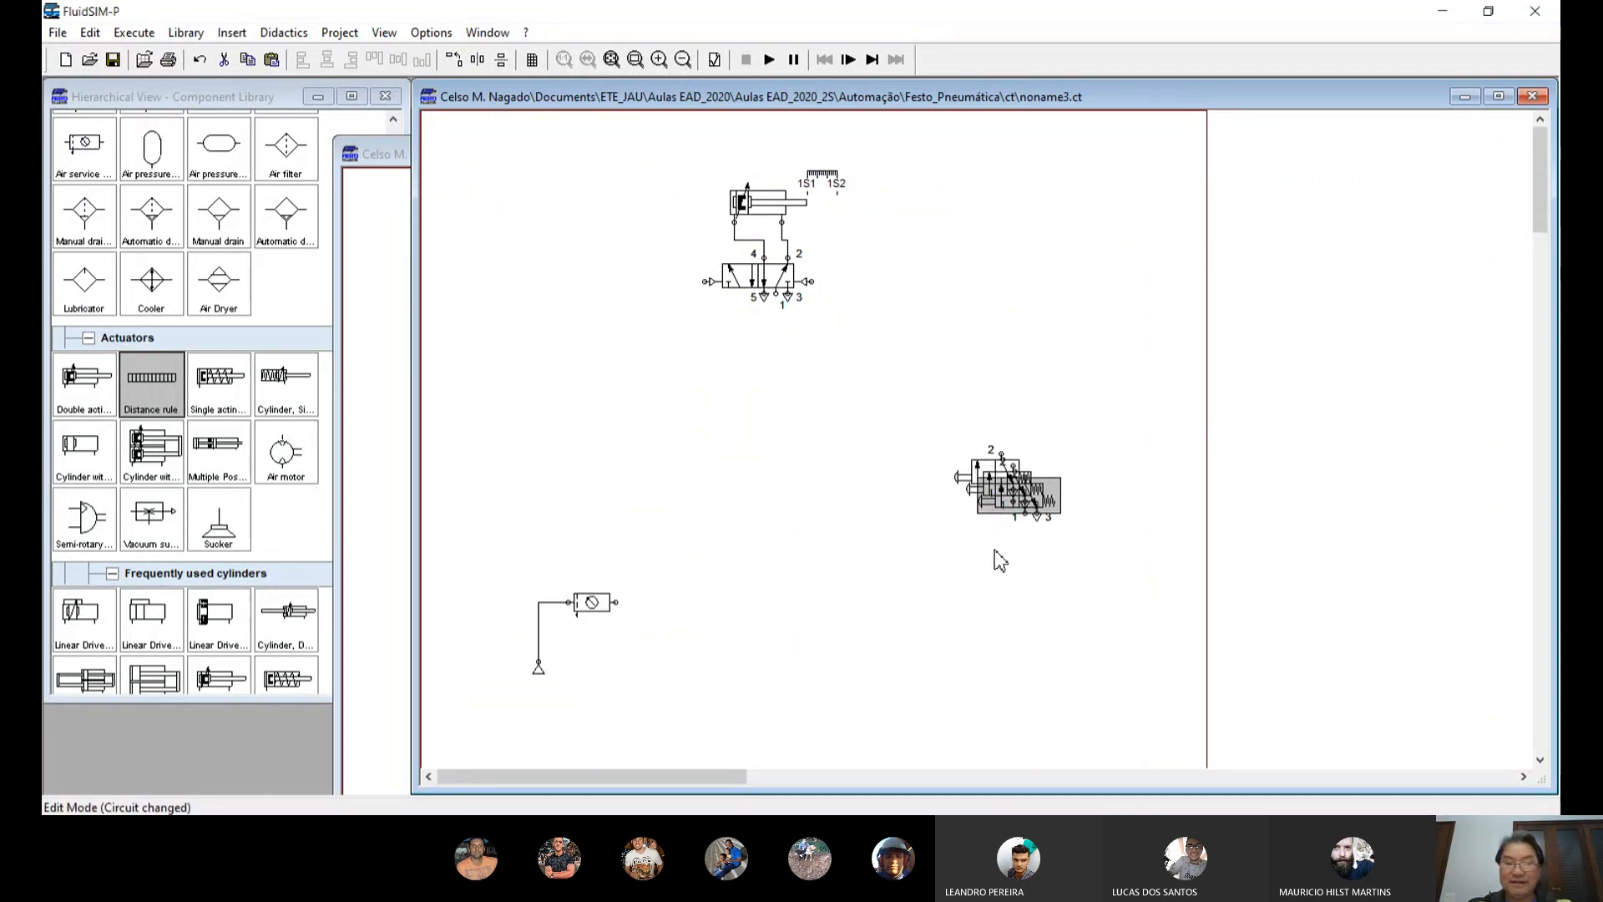
Step: Separate the three overlapping push-button valves, spreading them from left to right below the 5/n way valve
left_click_drag(1025, 500, 642, 451)
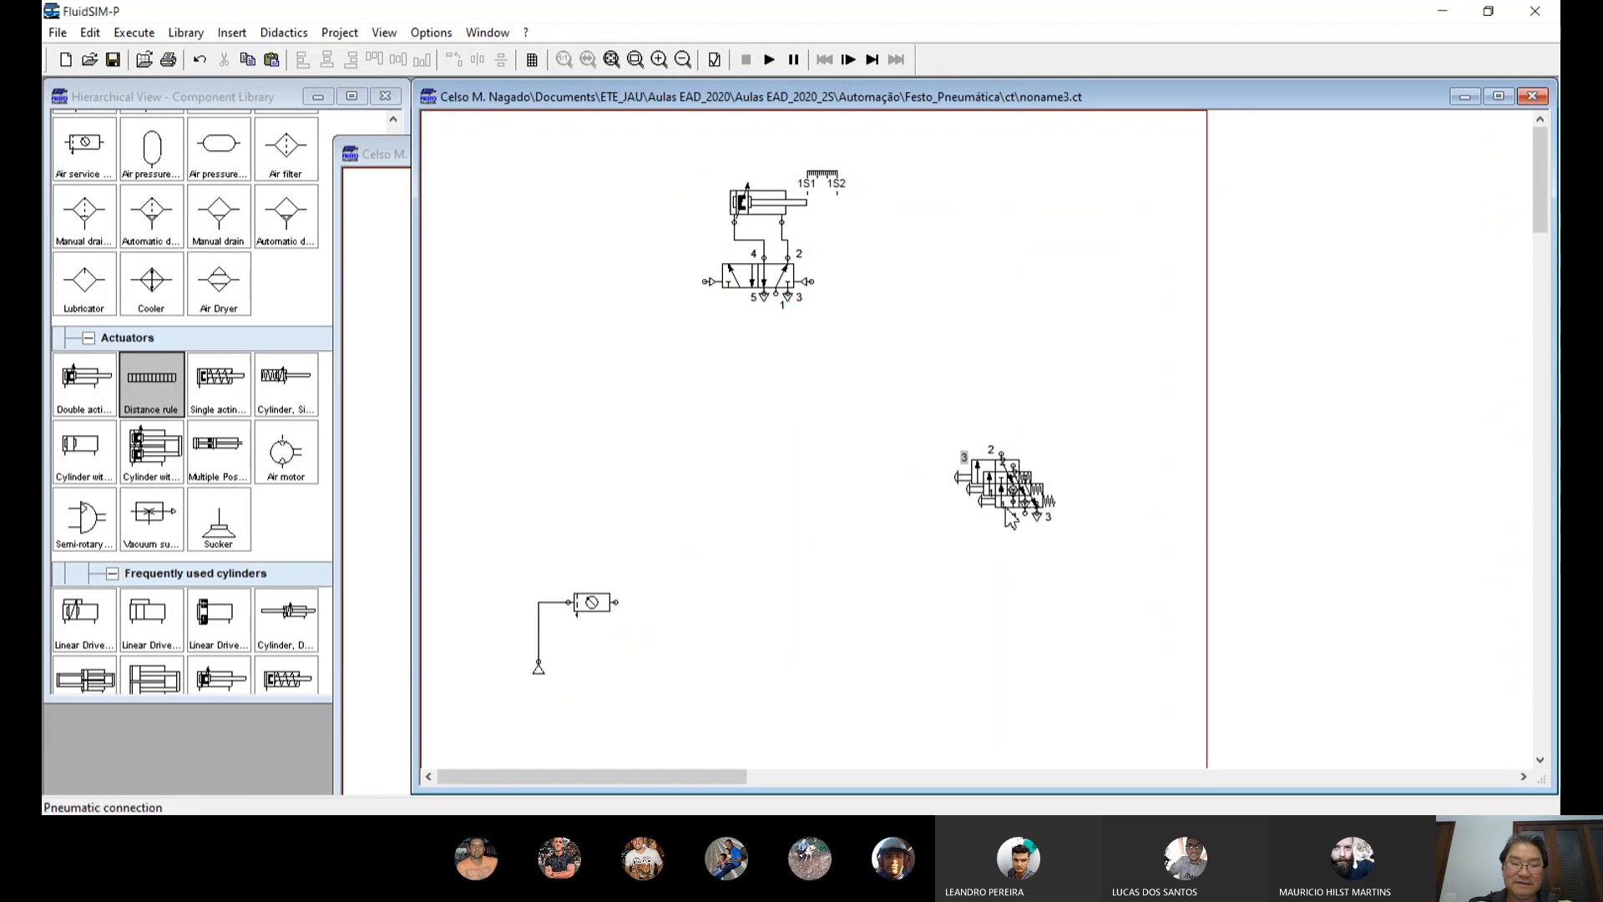
left_click(1003, 506)
left_click_drag(973, 514, 557, 441)
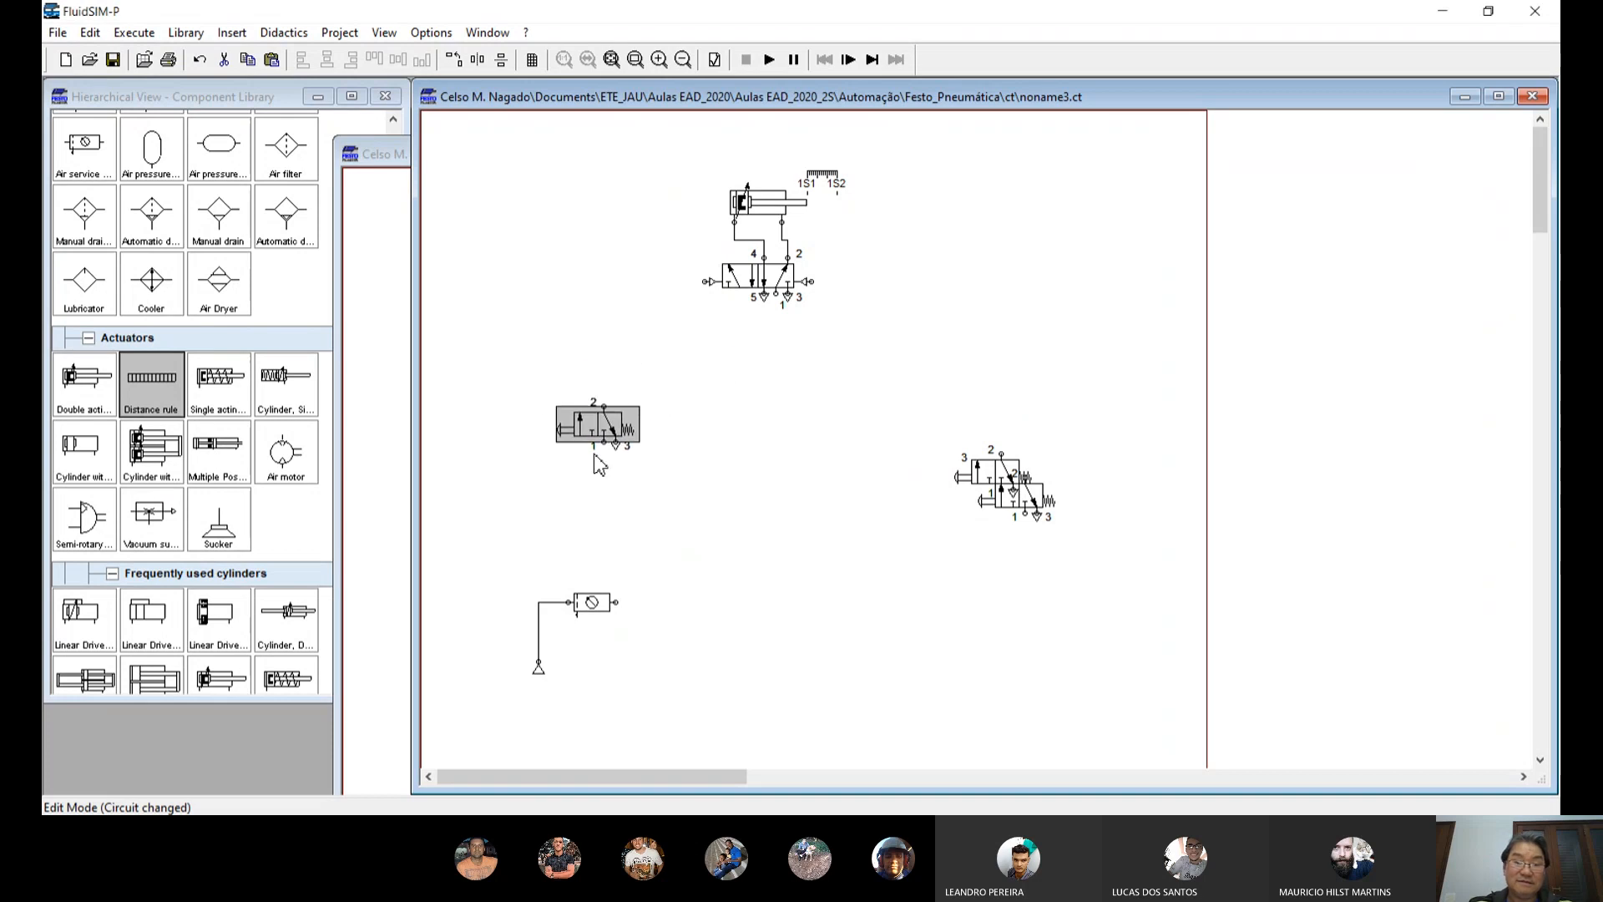
left_click(1023, 488)
left_click_drag(1024, 489, 763, 422)
left_click(1002, 481)
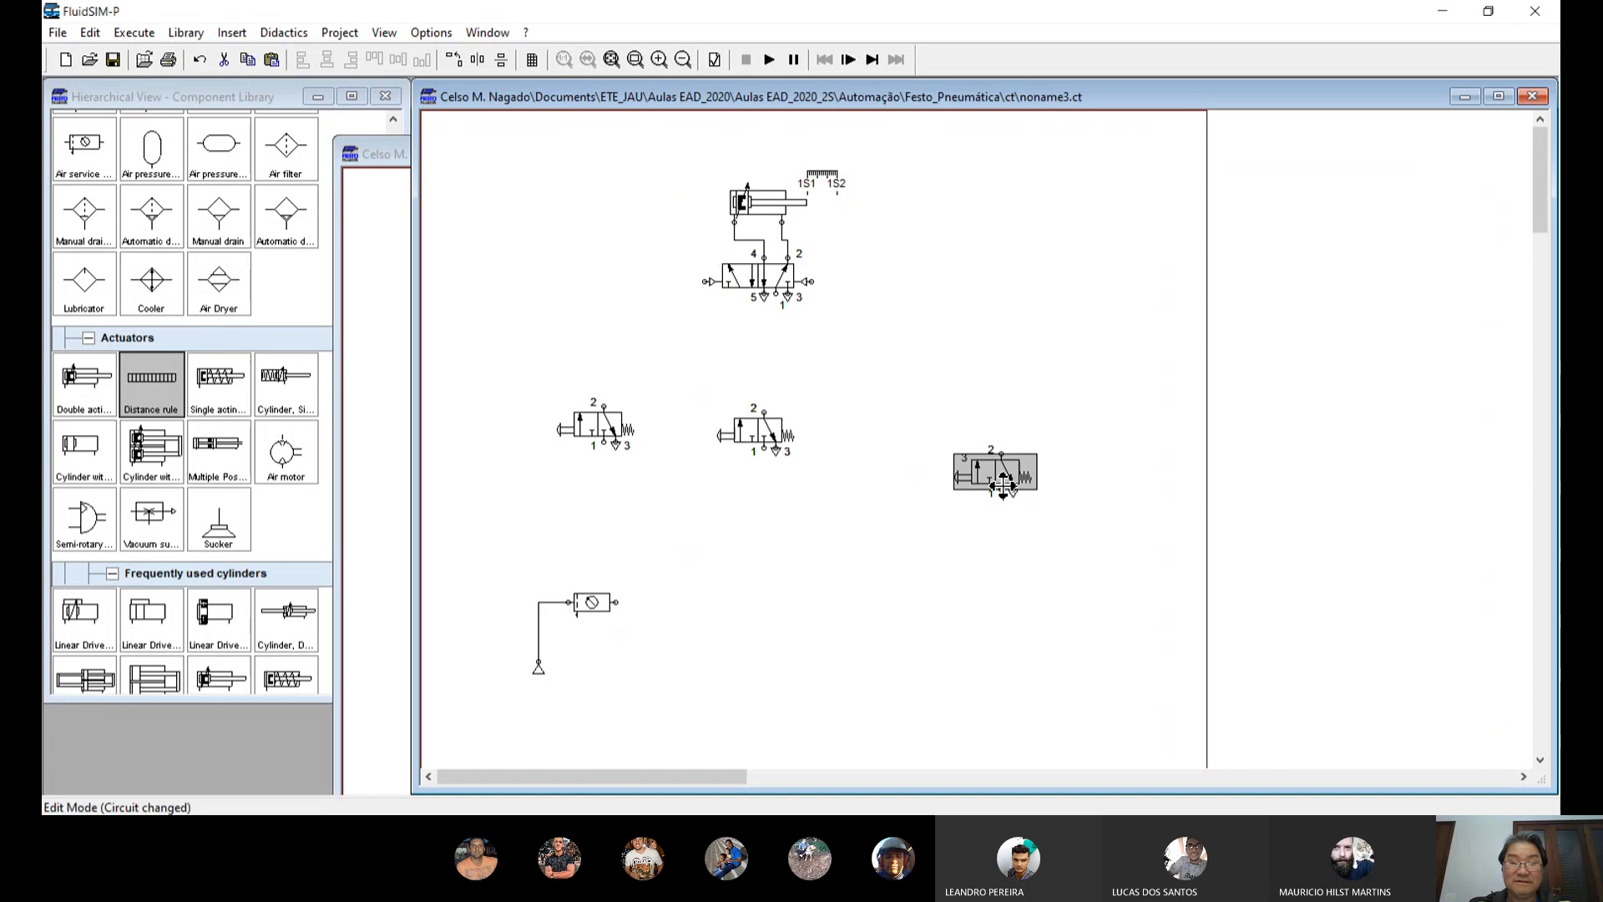
left_click_drag(1003, 484, 1009, 448)
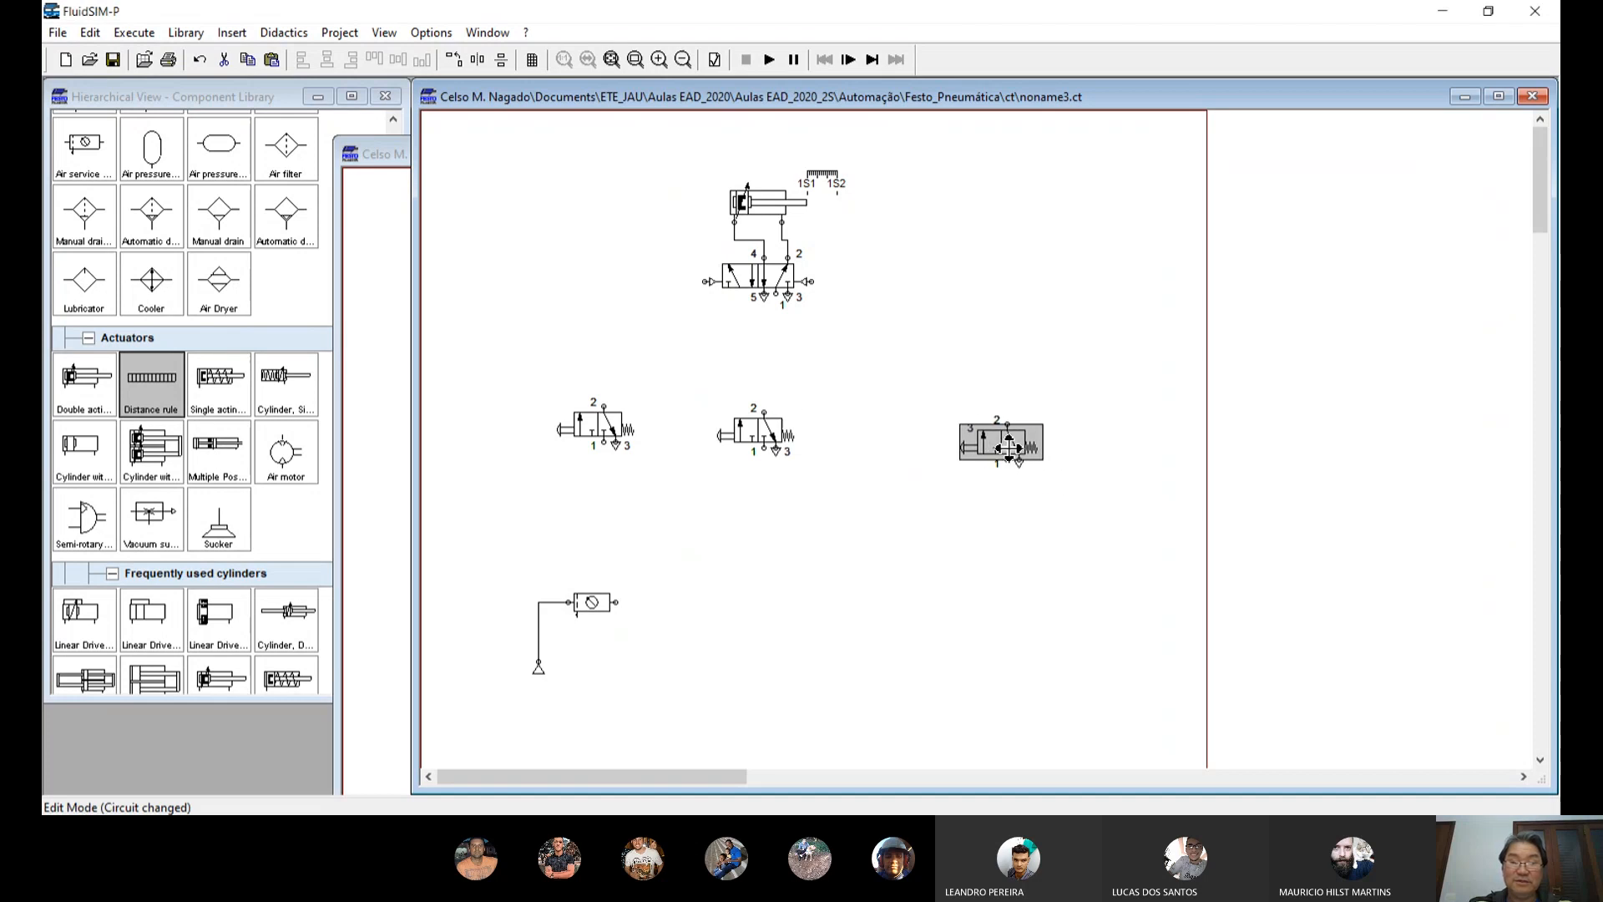
left_click(990, 590)
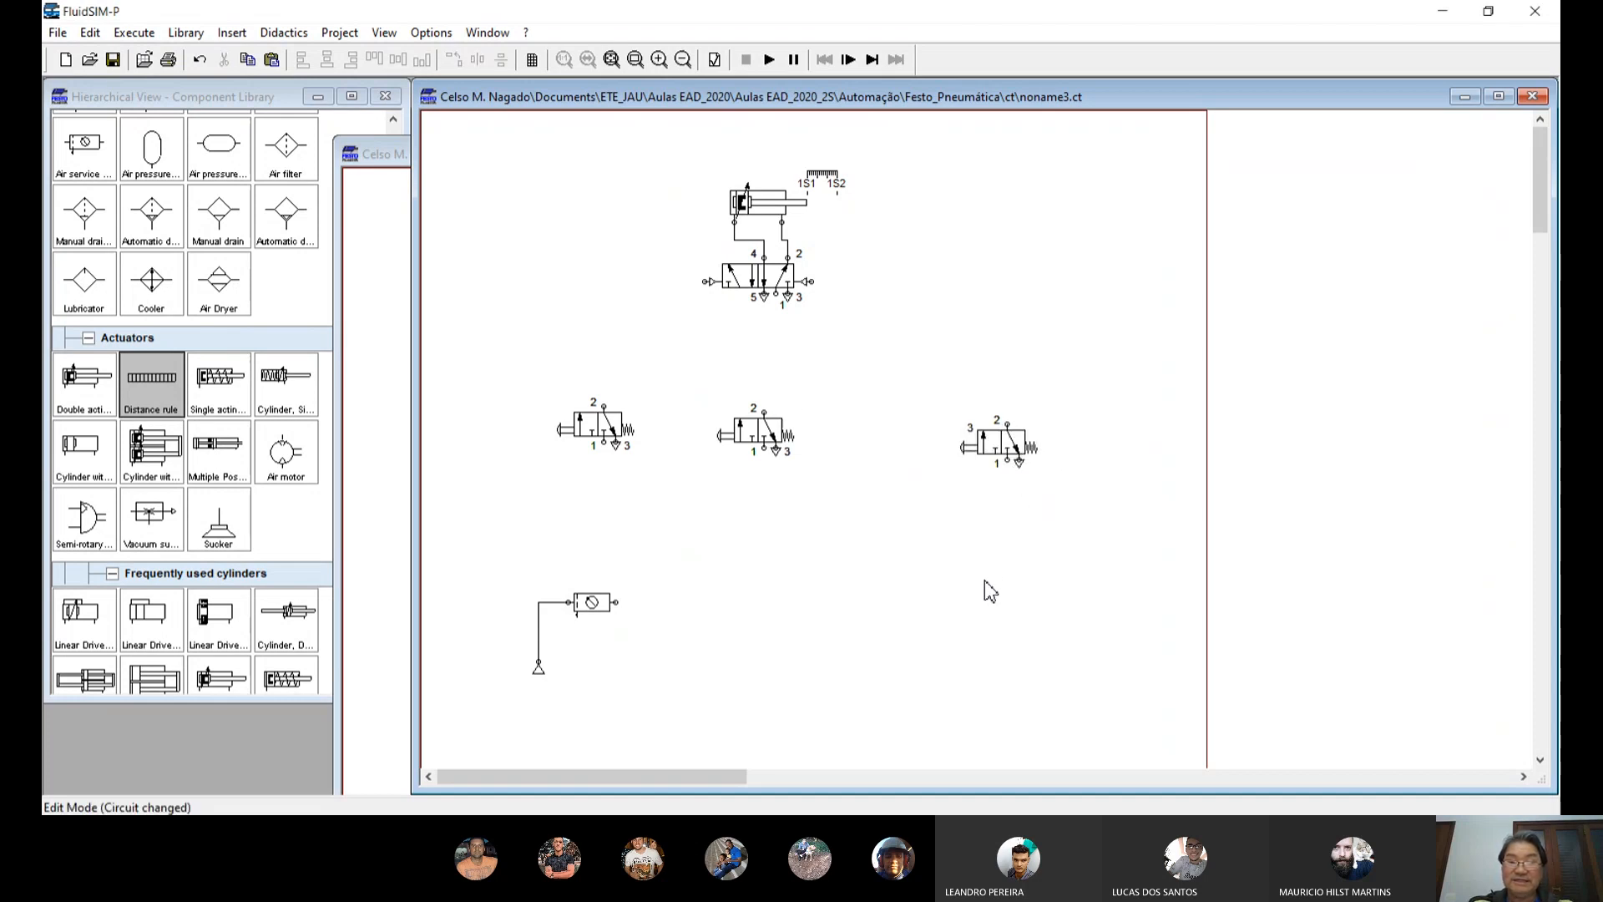
Step: Align the three push-button valves at the same height, shifting the first two left and the third slightly right
left_click(601, 432)
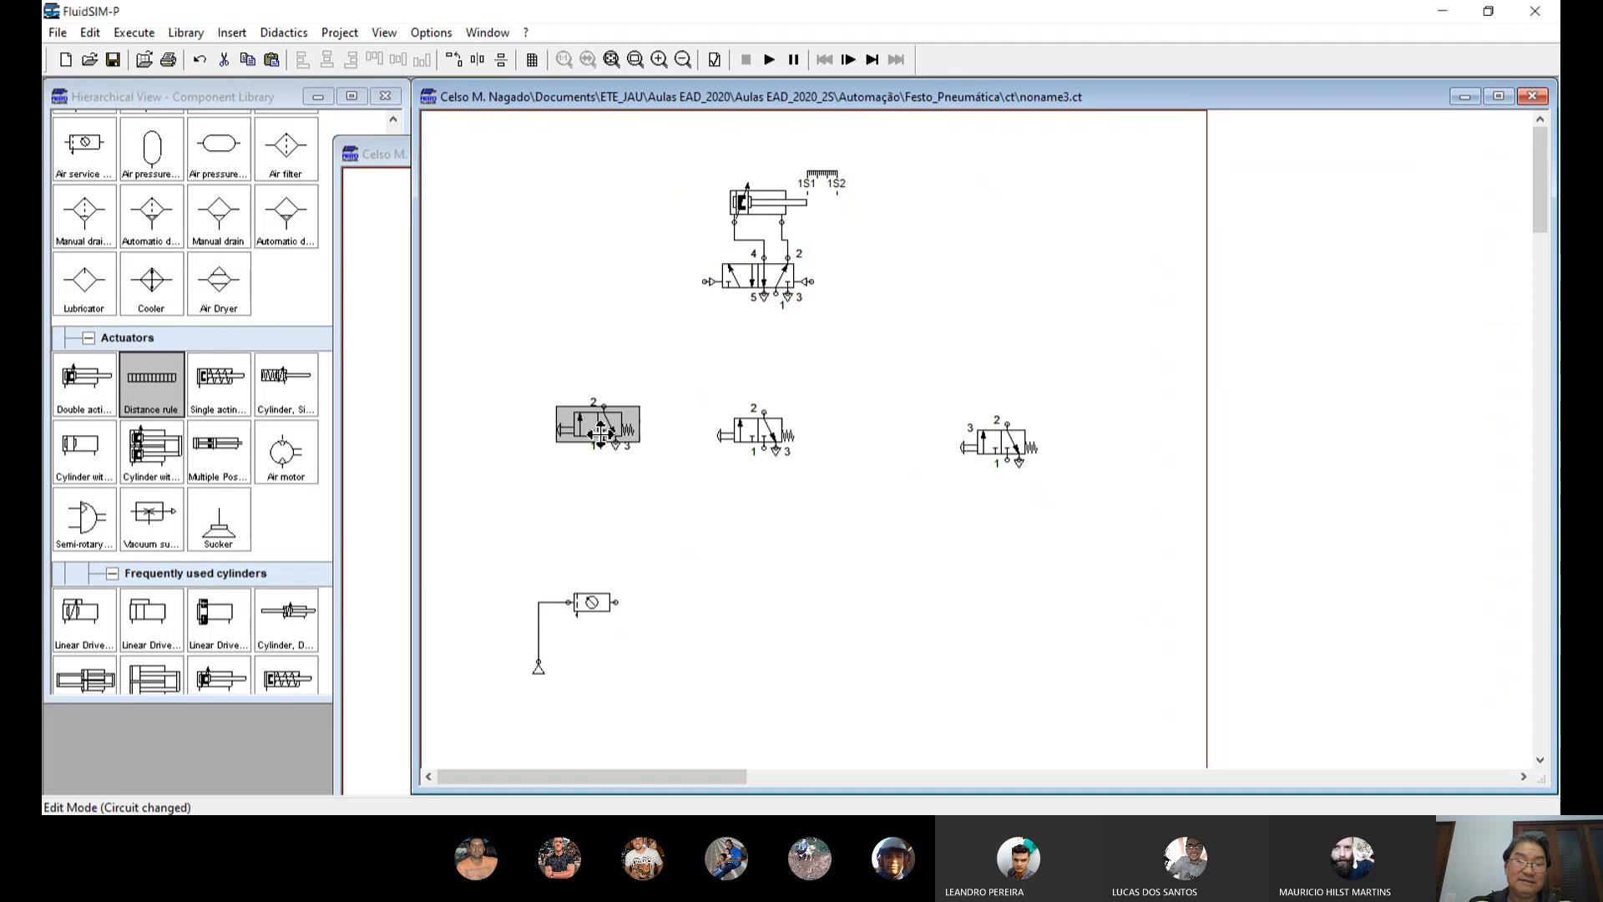
left_click_drag(602, 432, 572, 443)
left_click(770, 437)
left_click_drag(770, 437, 747, 442)
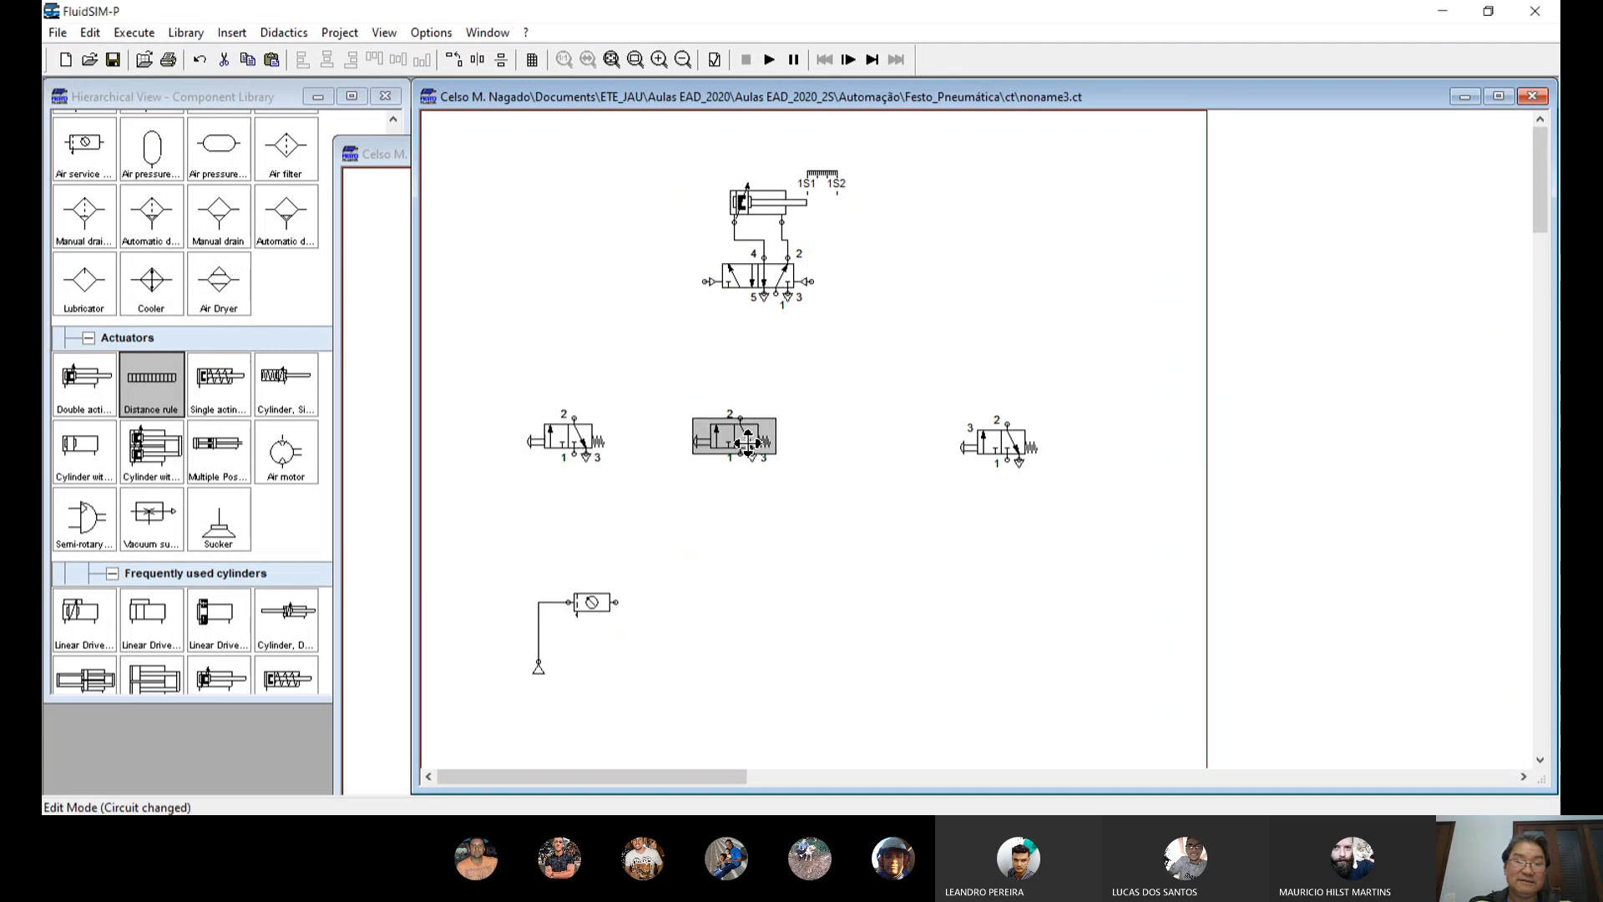
left_click(1014, 445)
left_click_drag(1014, 445, 1021, 438)
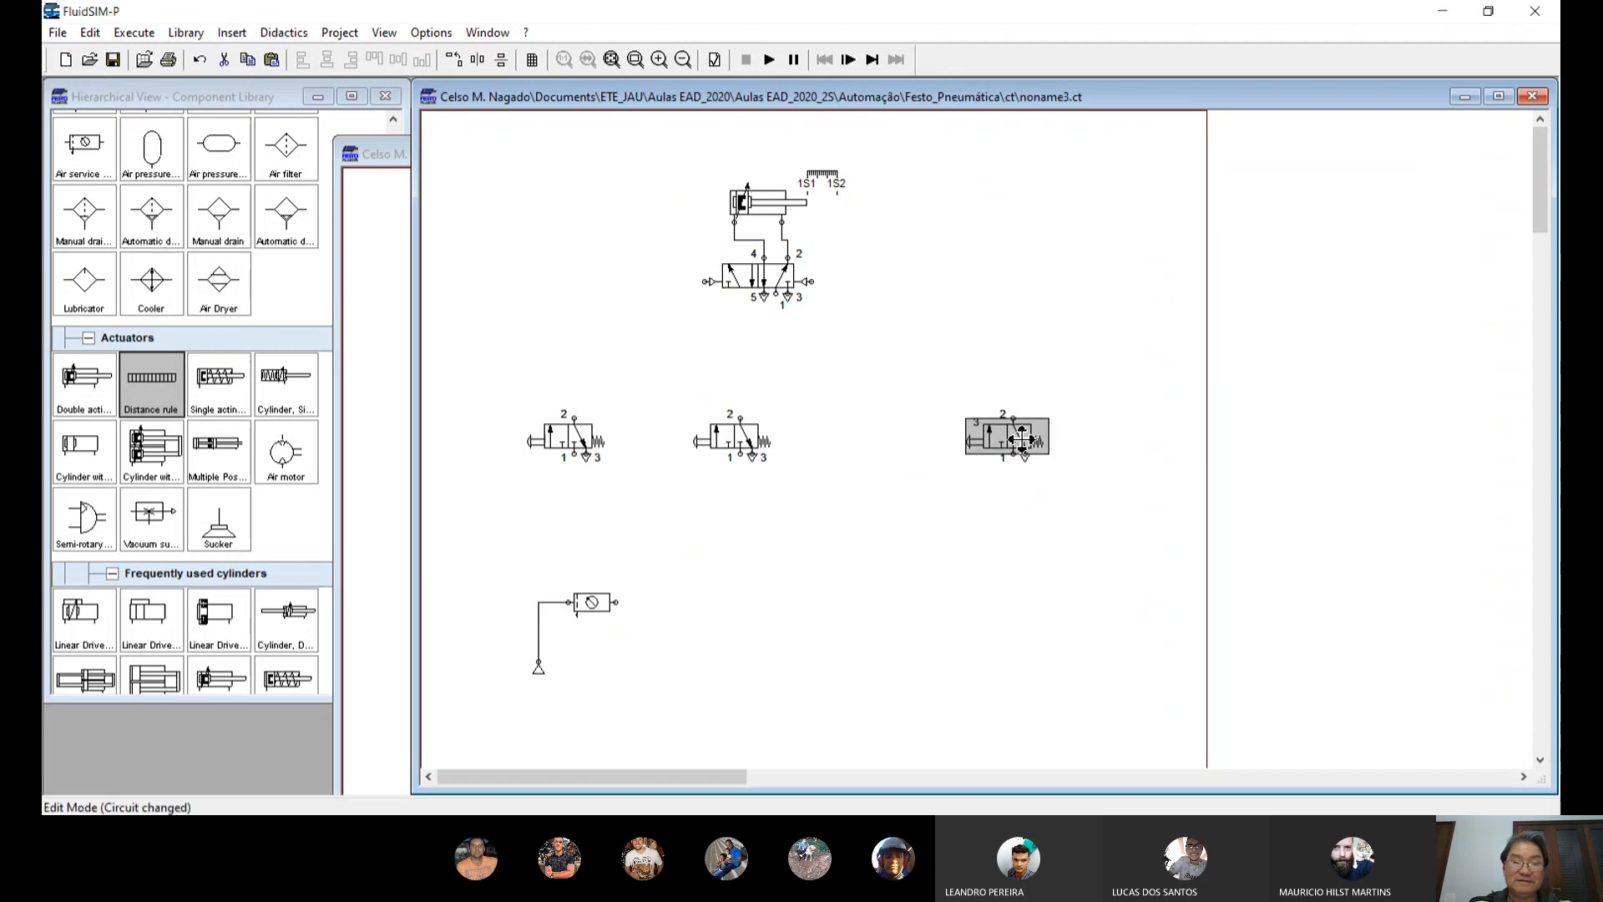
left_click(1050, 630)
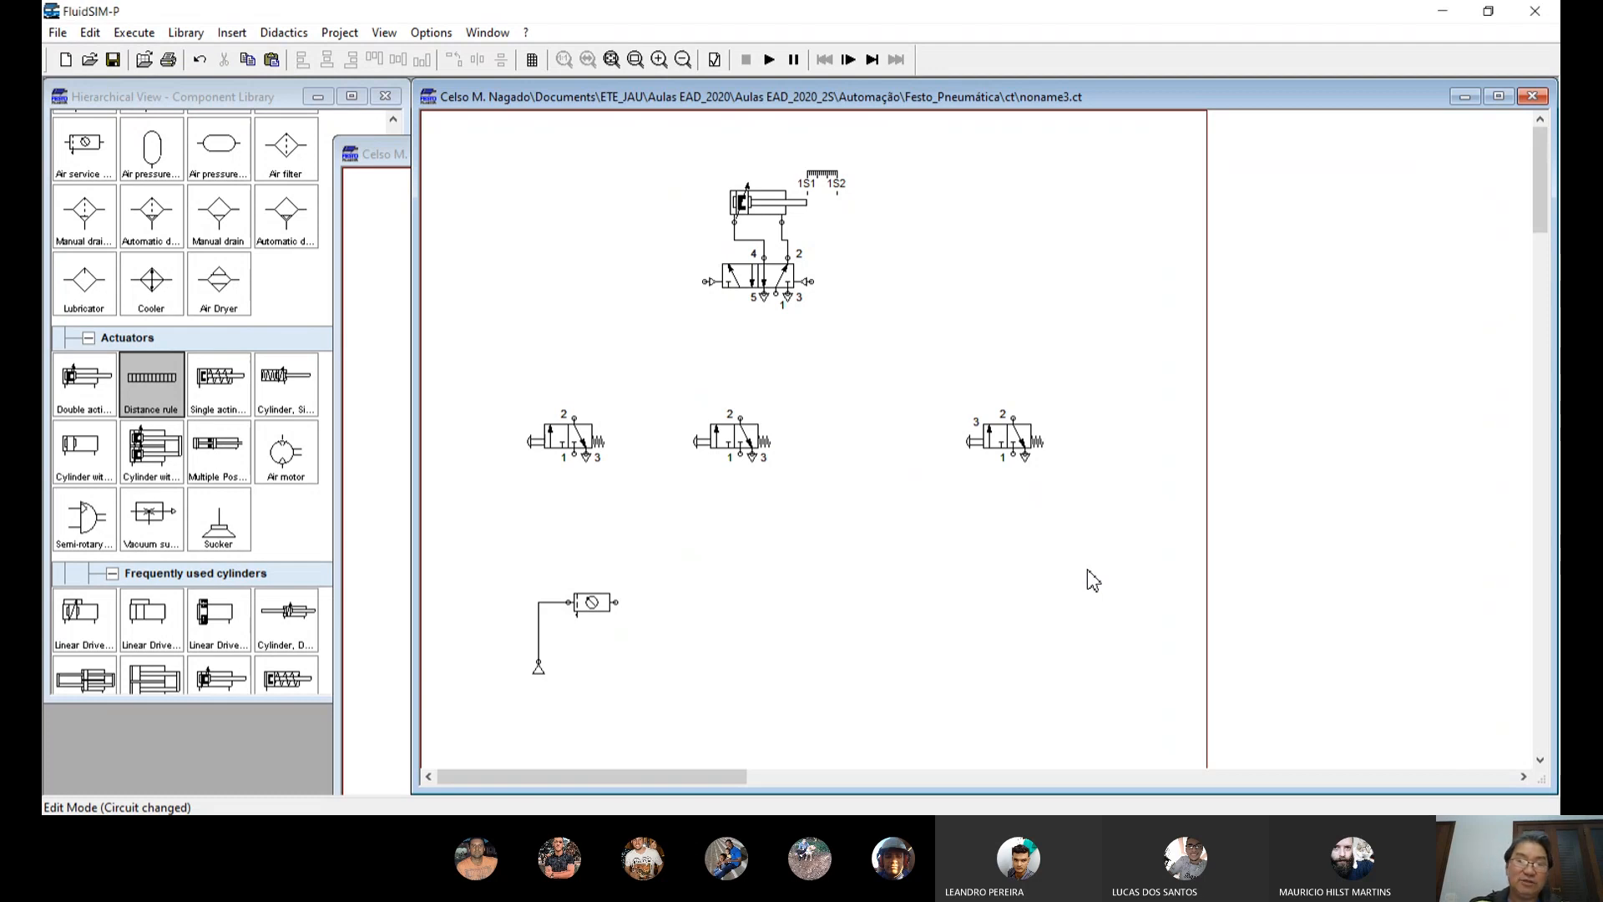
Step: Copy the 1S1 roller-actuated 3/n way valve from noname2.ct into noname3.ct, placing it below the rightmost push-button valve
left_click(372, 159)
left_click(610, 501)
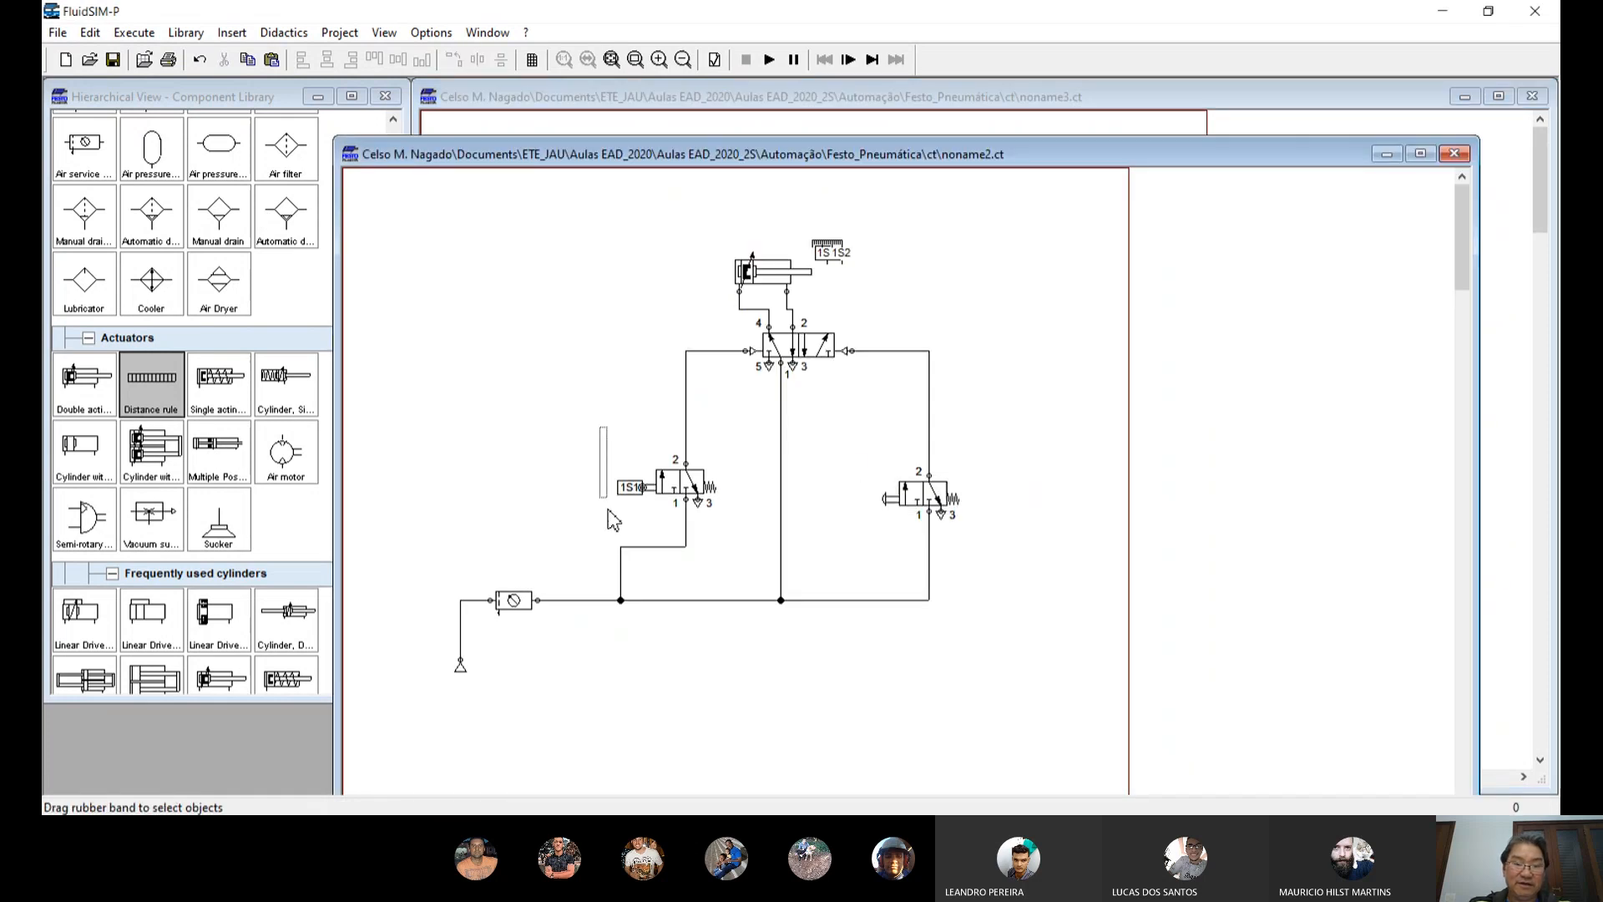
left_click_drag(614, 520, 743, 532)
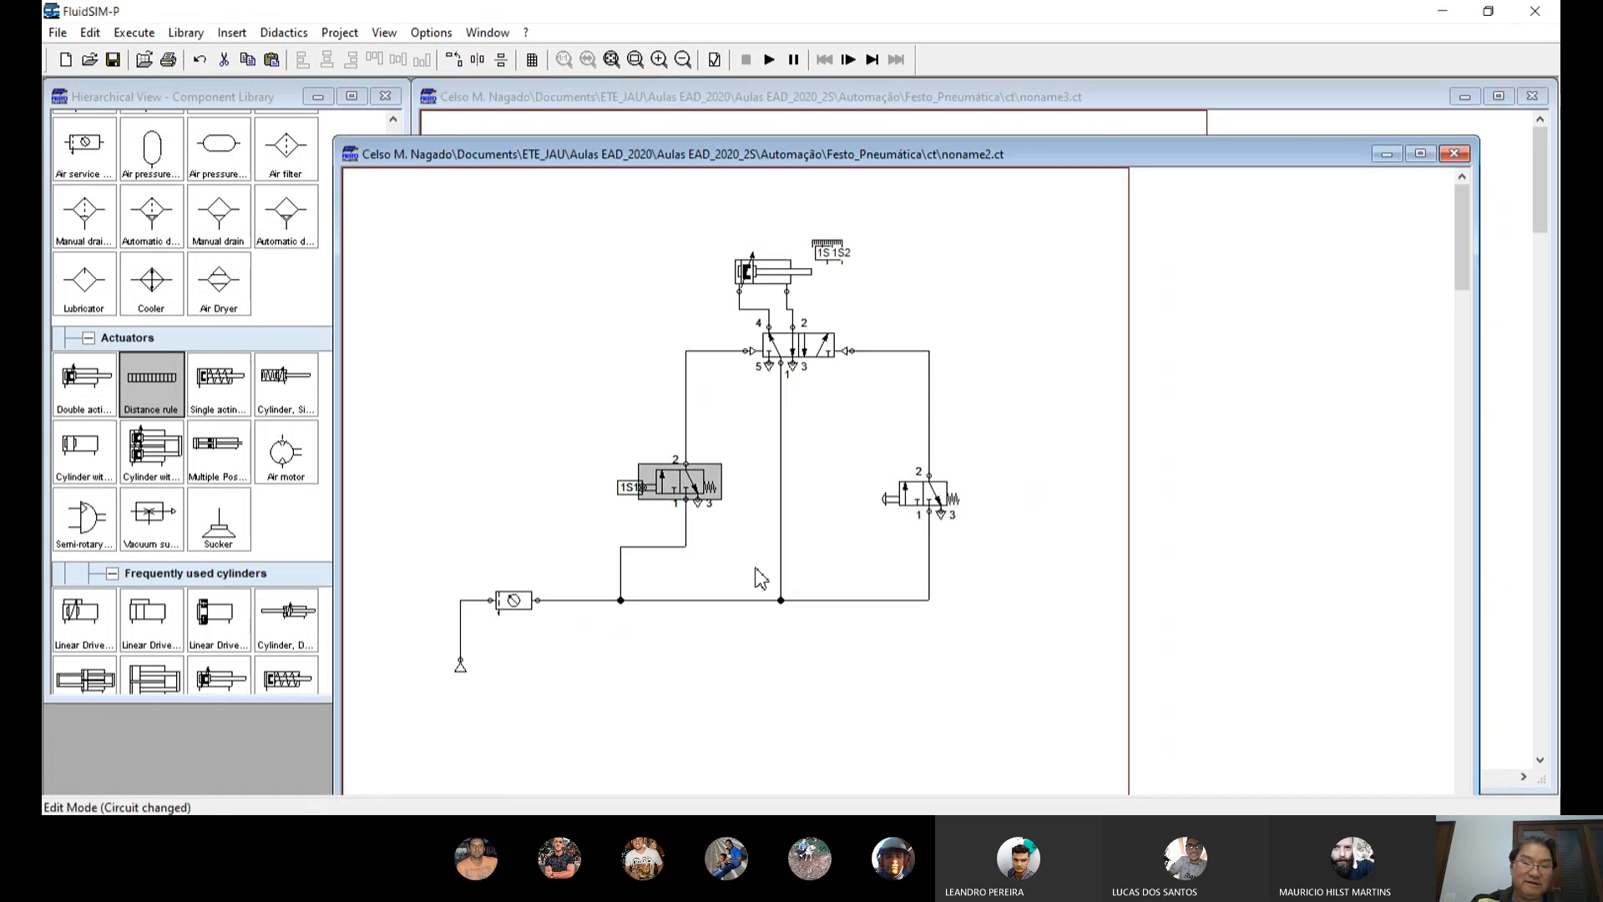
left_click(944, 102)
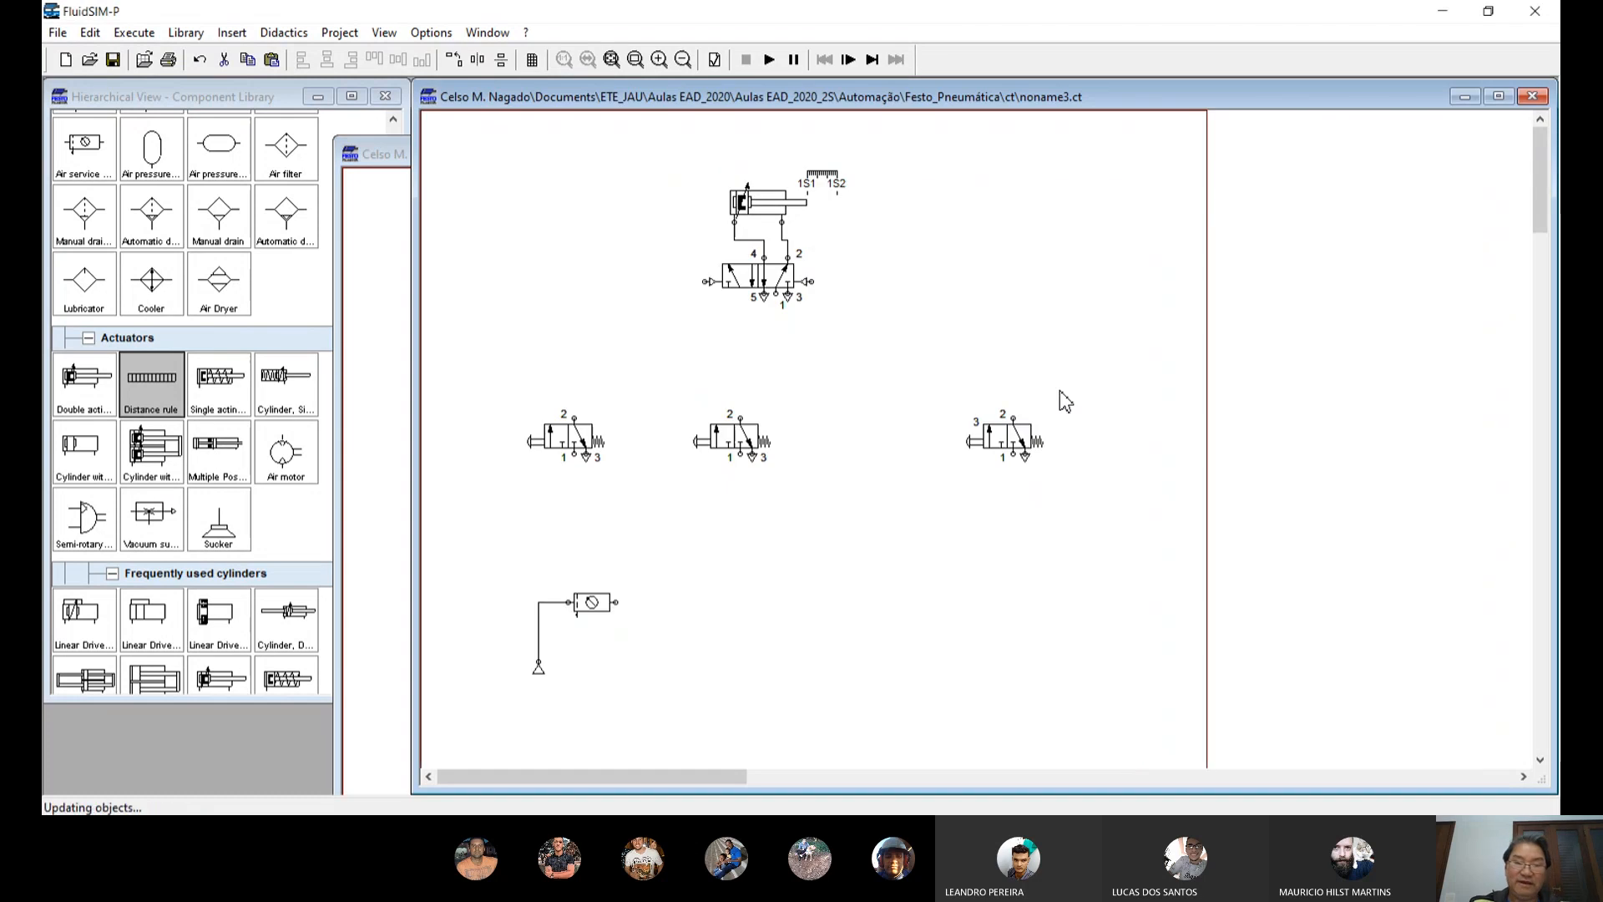
key("ctrl+v")
left_click_drag(1046, 477, 985, 559)
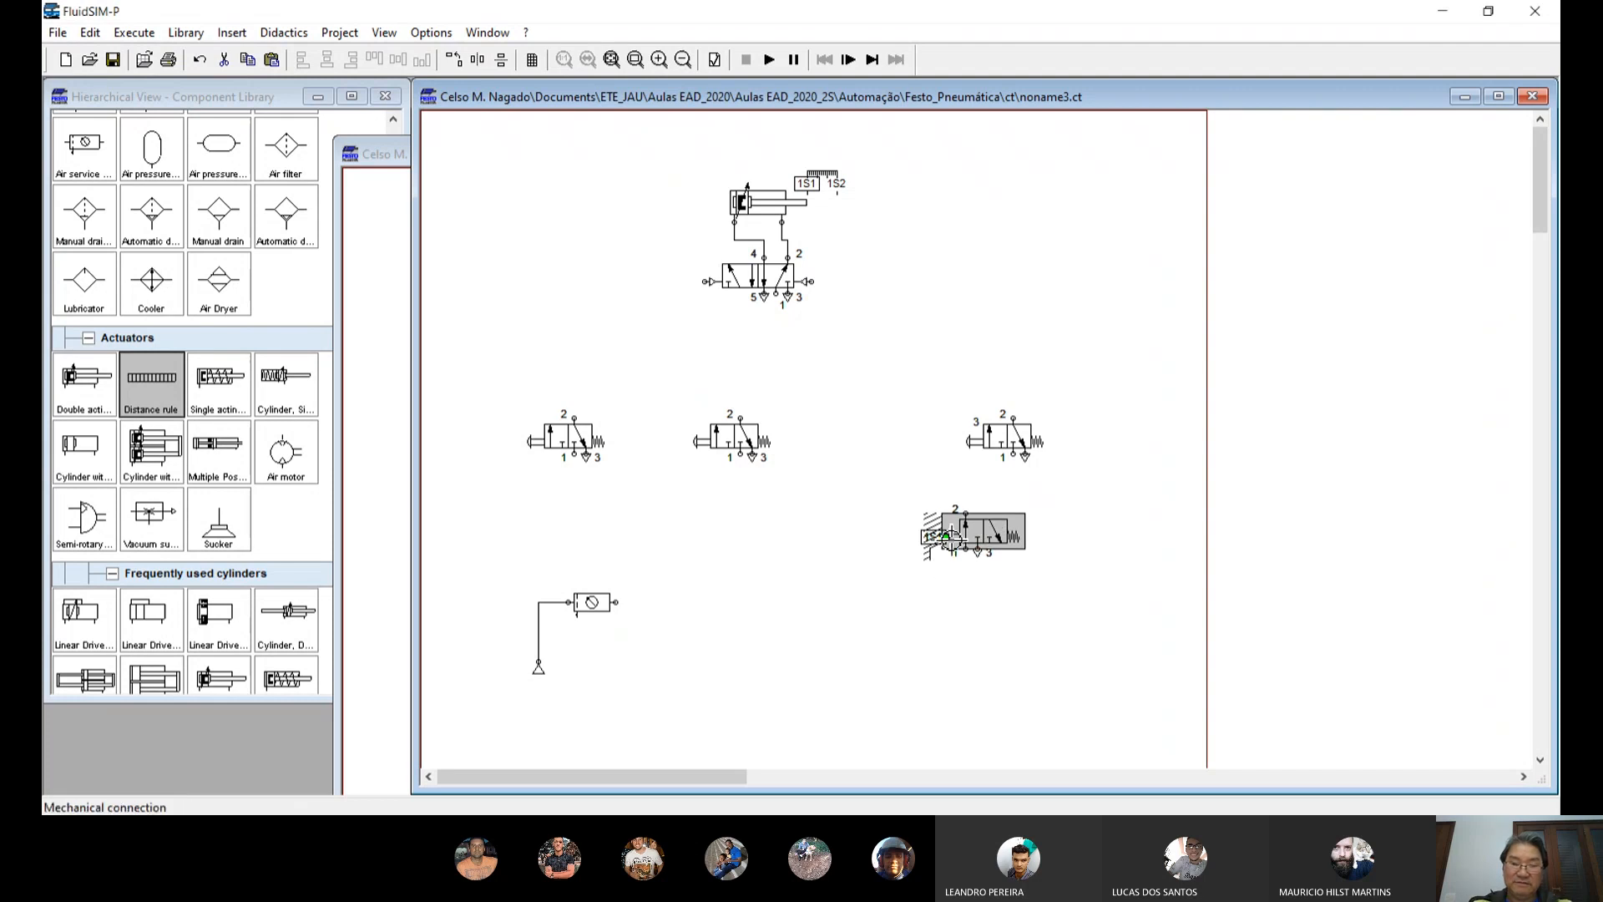
Step: Change the mechanical connection label of the copied roller-actuated valve to 1S2
double_click(951, 538)
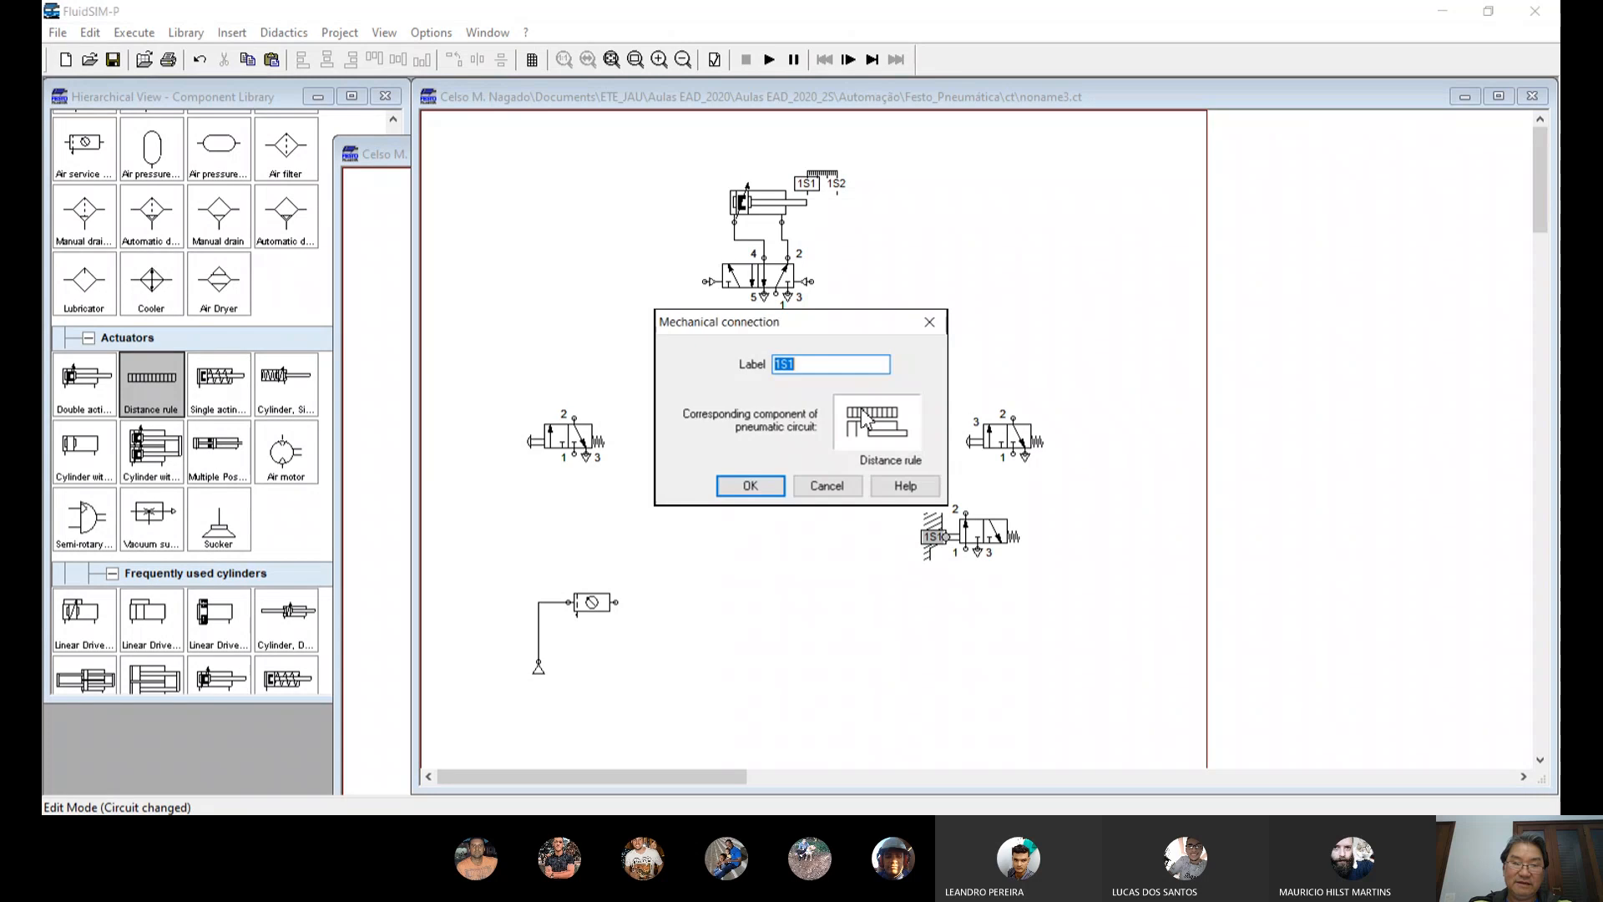
key("BackSpace")
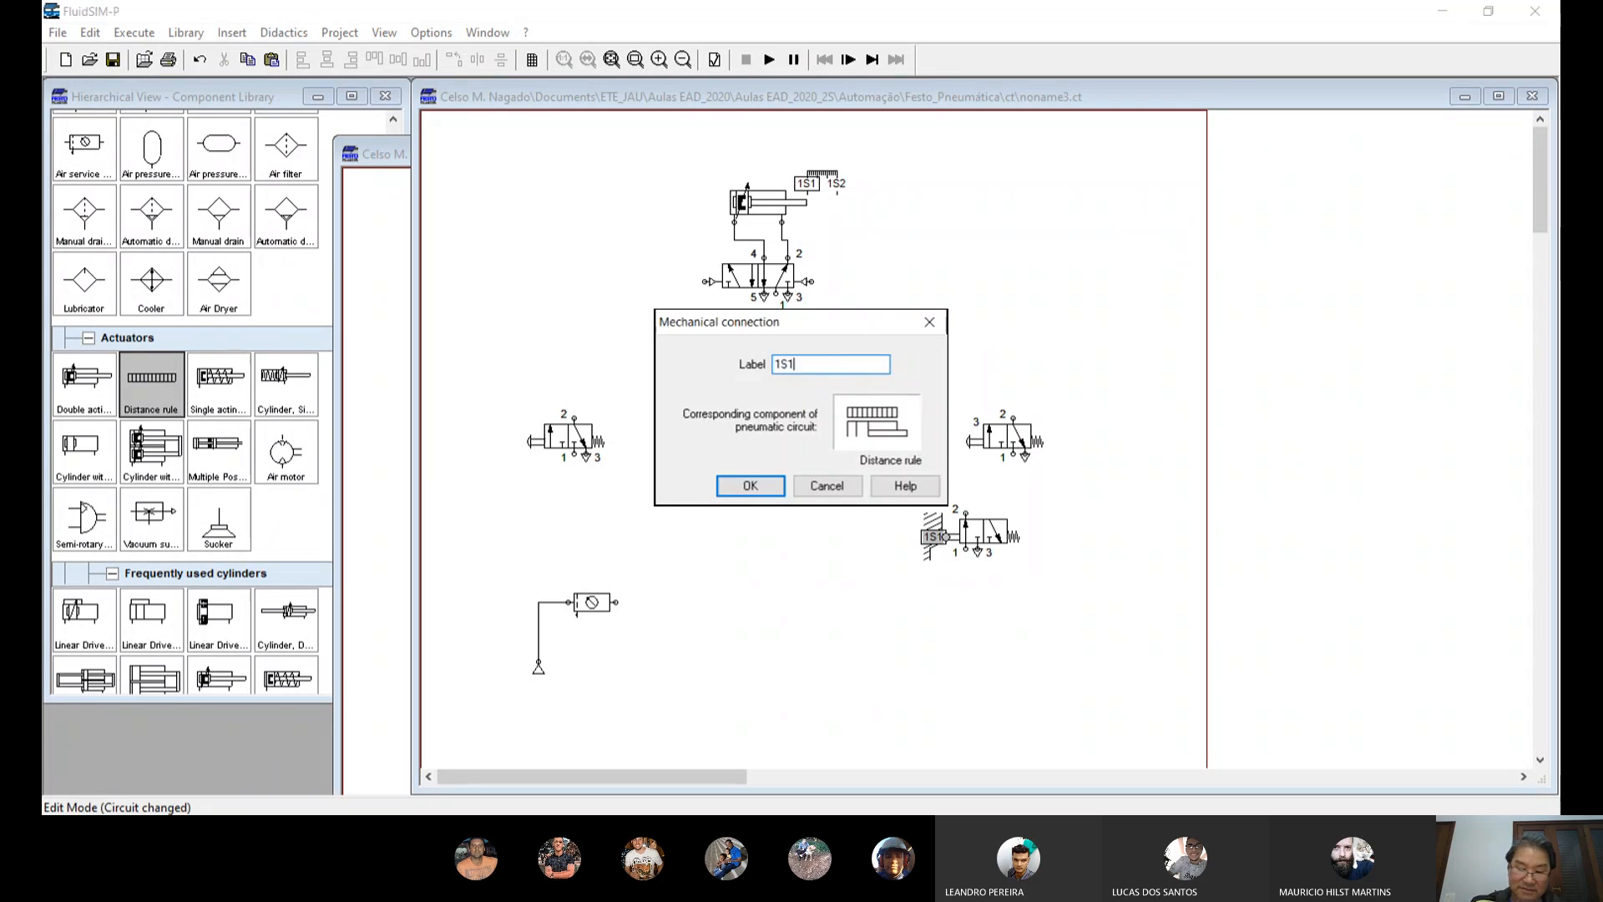
key("Return")
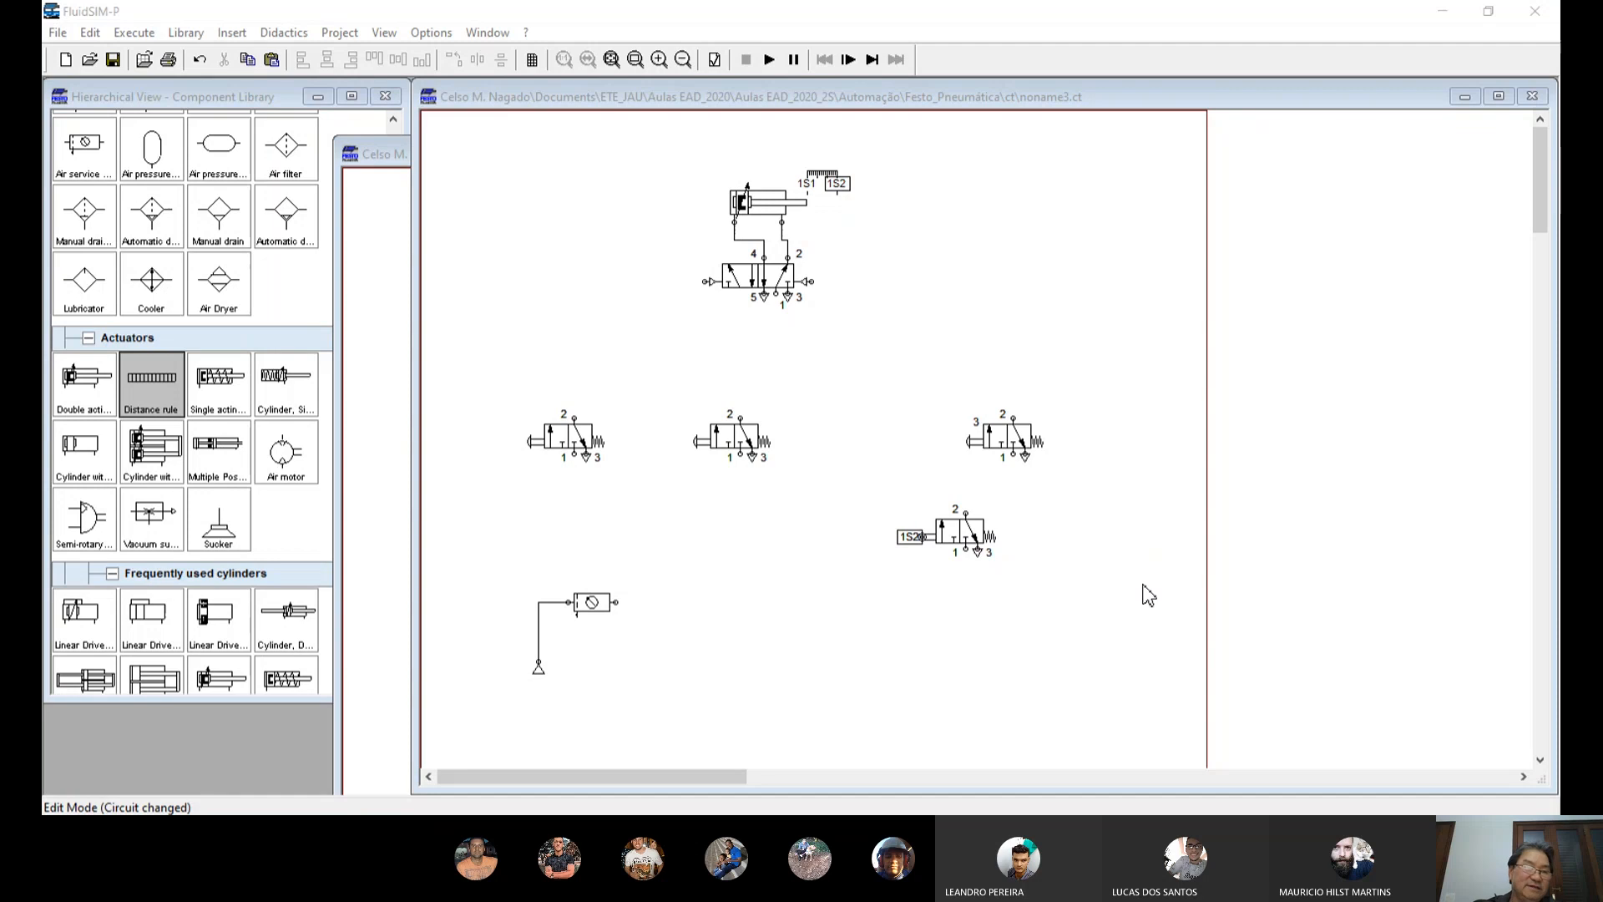
Step: Move the noname2.ct window clear of the component library and bring noname3.ct back to the front
double_click(359, 155)
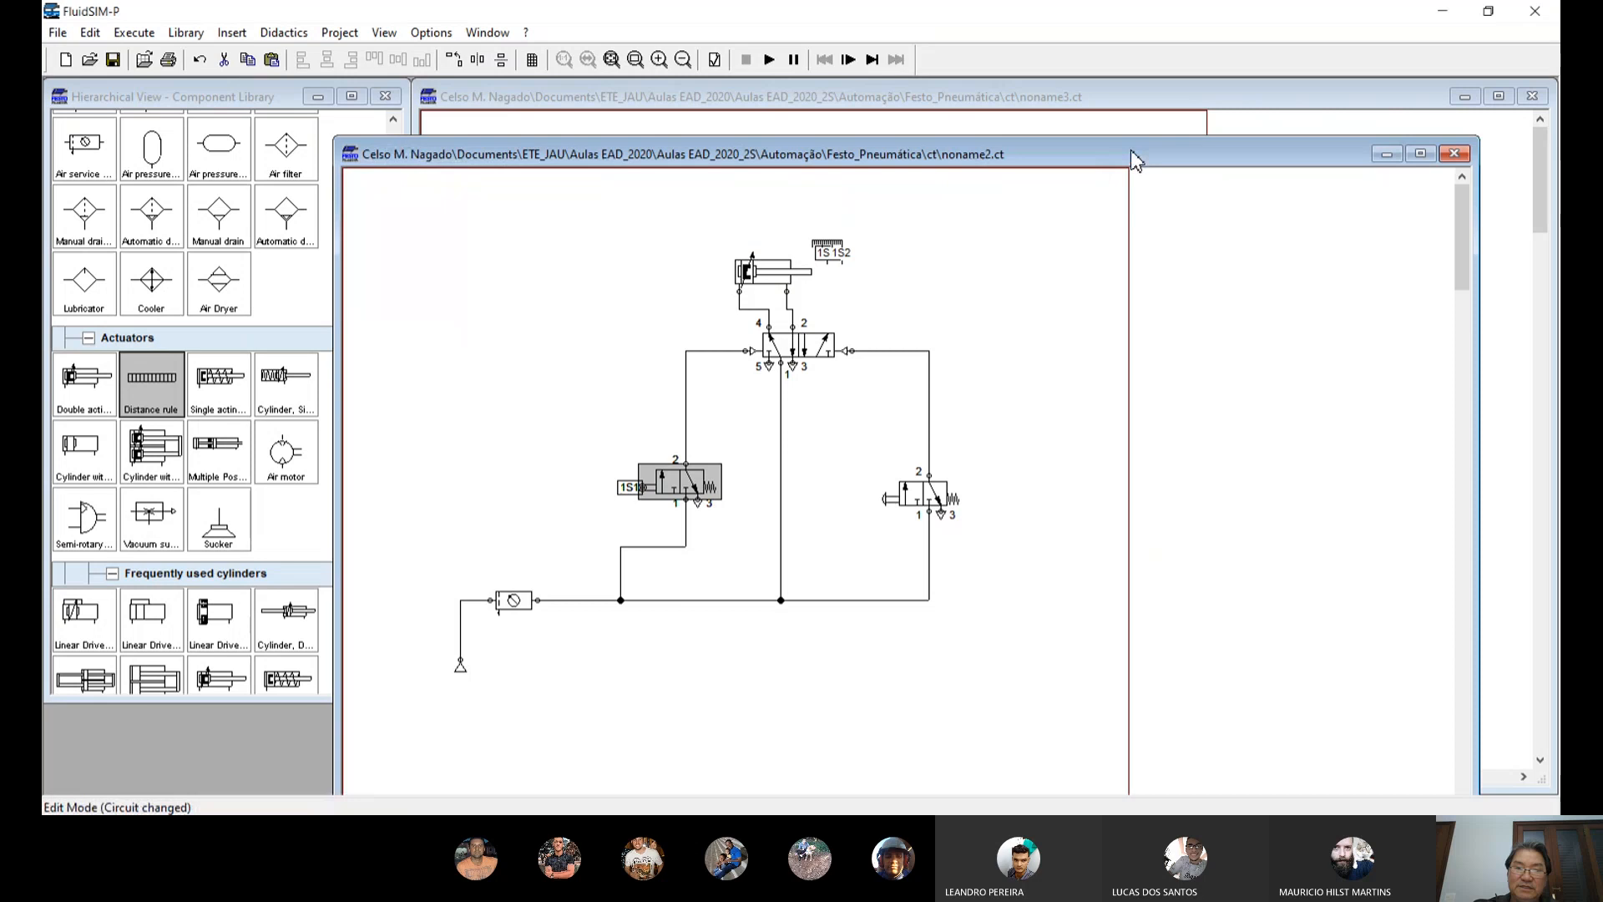
left_click_drag(1133, 155, 1241, 161)
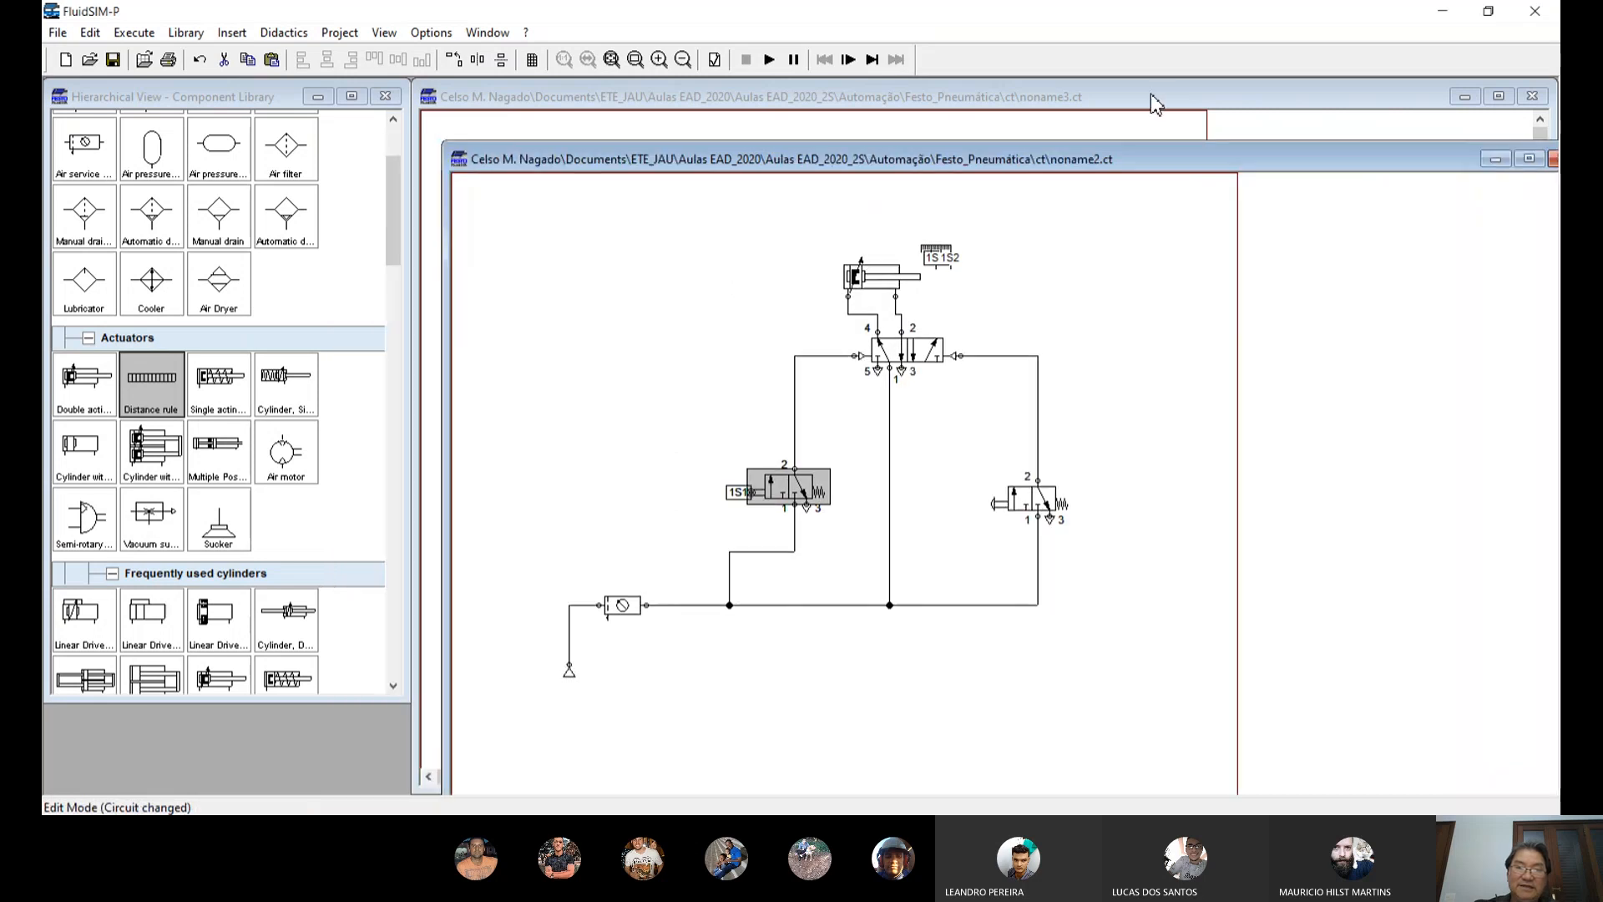
left_click(1151, 95)
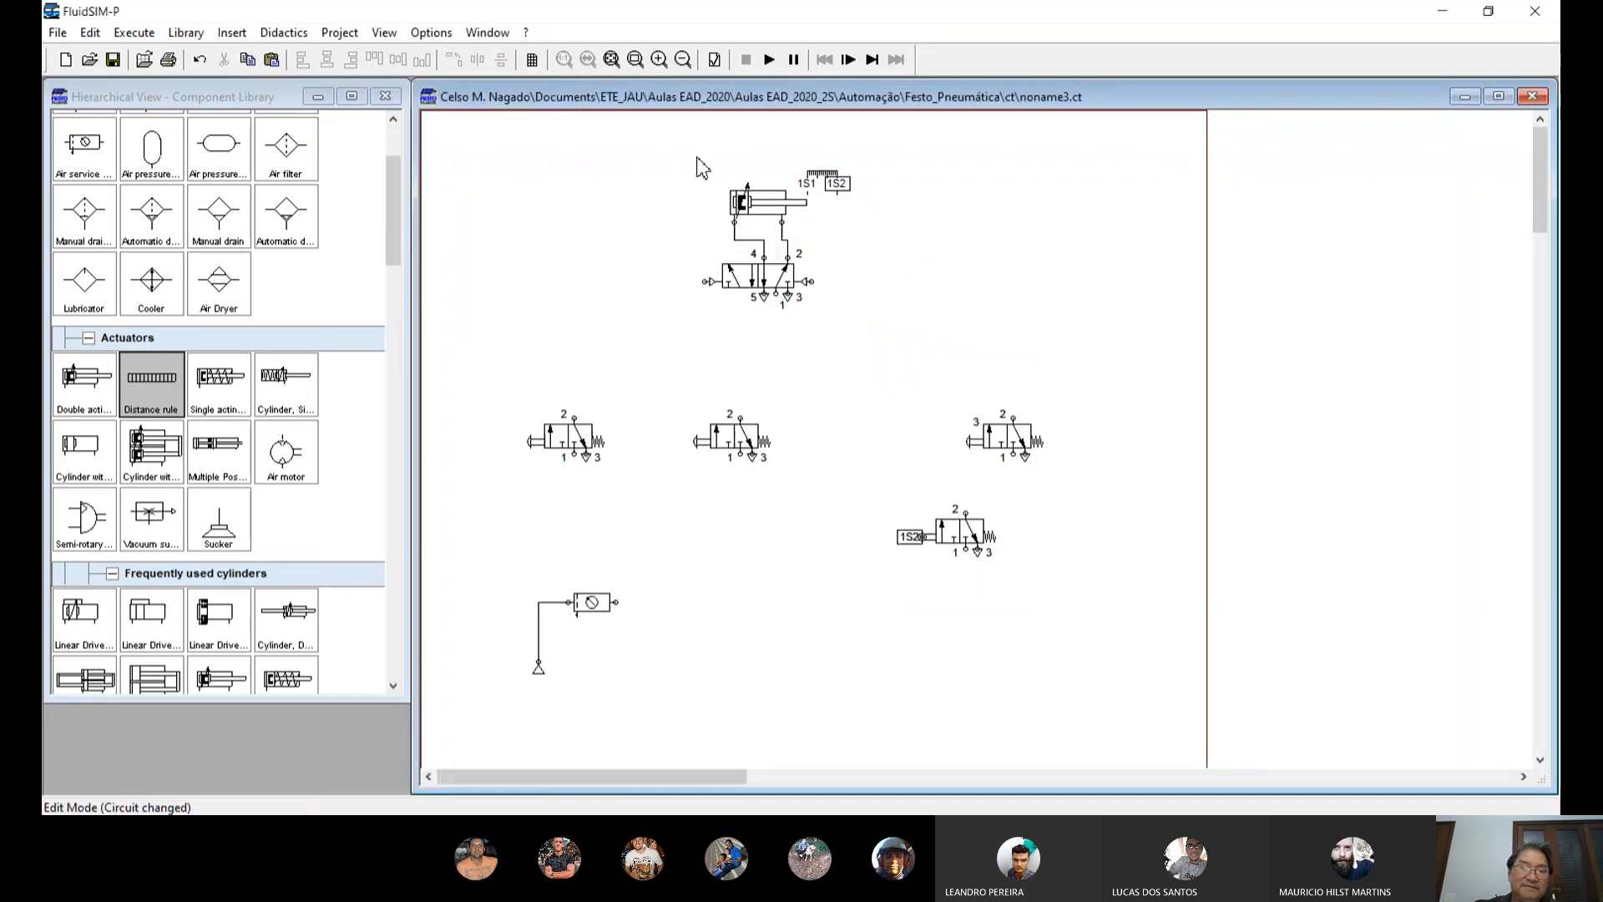
Step: Add a shuttle valve above the rightmost push-button valve and a two pressure valve above the leftmost one
left_click(402, 171)
scroll(400, 169, "up", 4)
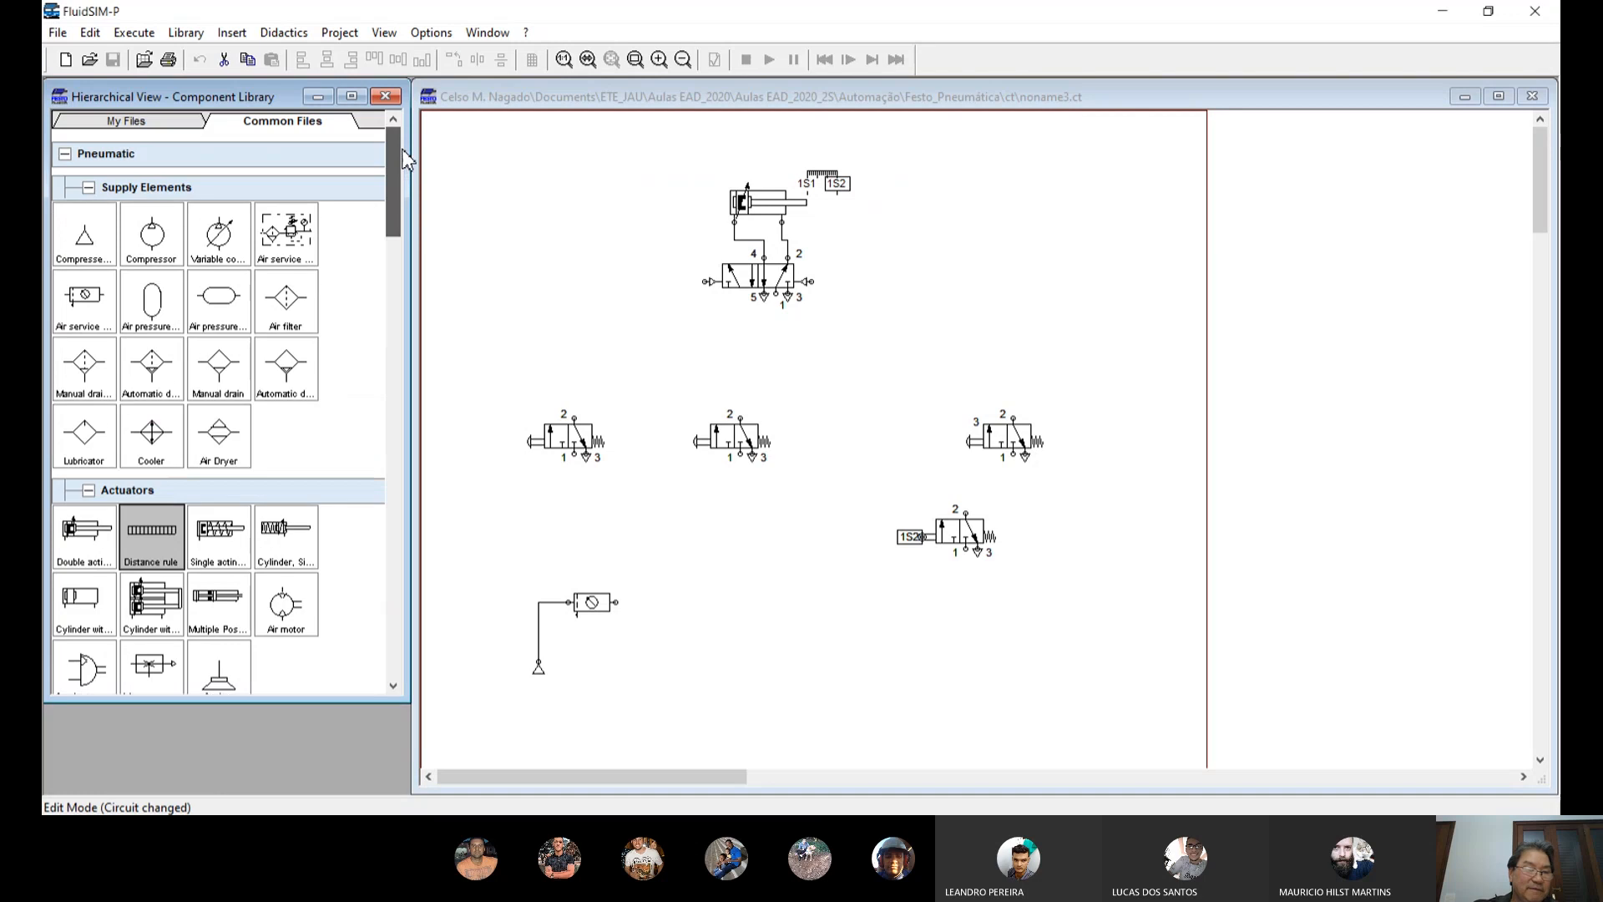
left_click_drag(399, 162, 474, 398)
scroll(470, 389, "down", 5)
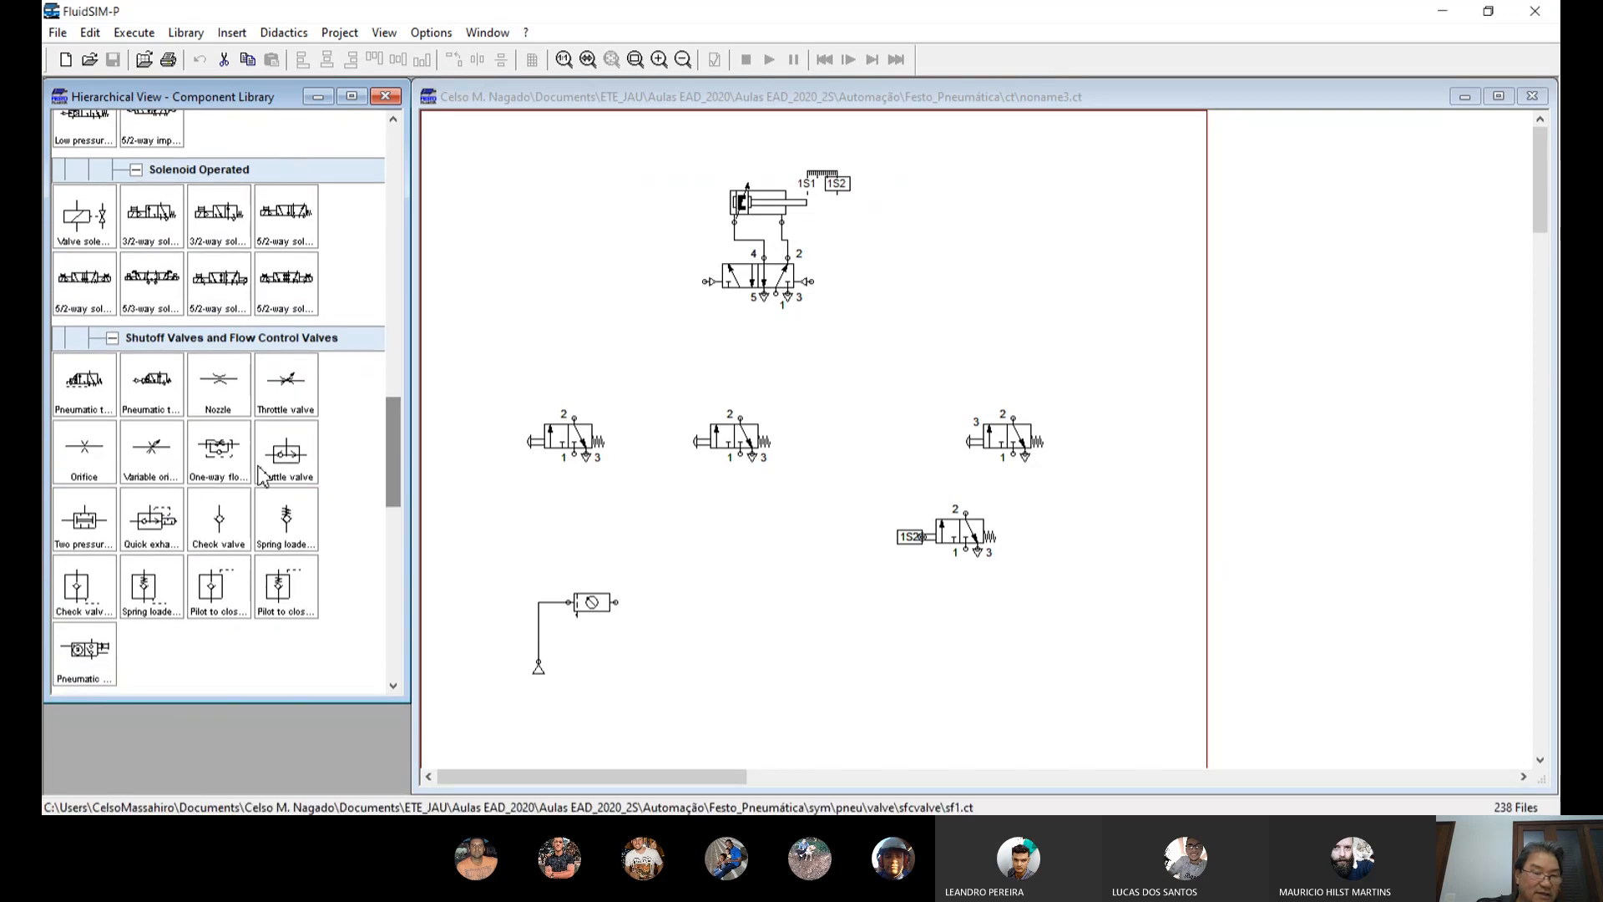
left_click_drag(259, 467, 1027, 317)
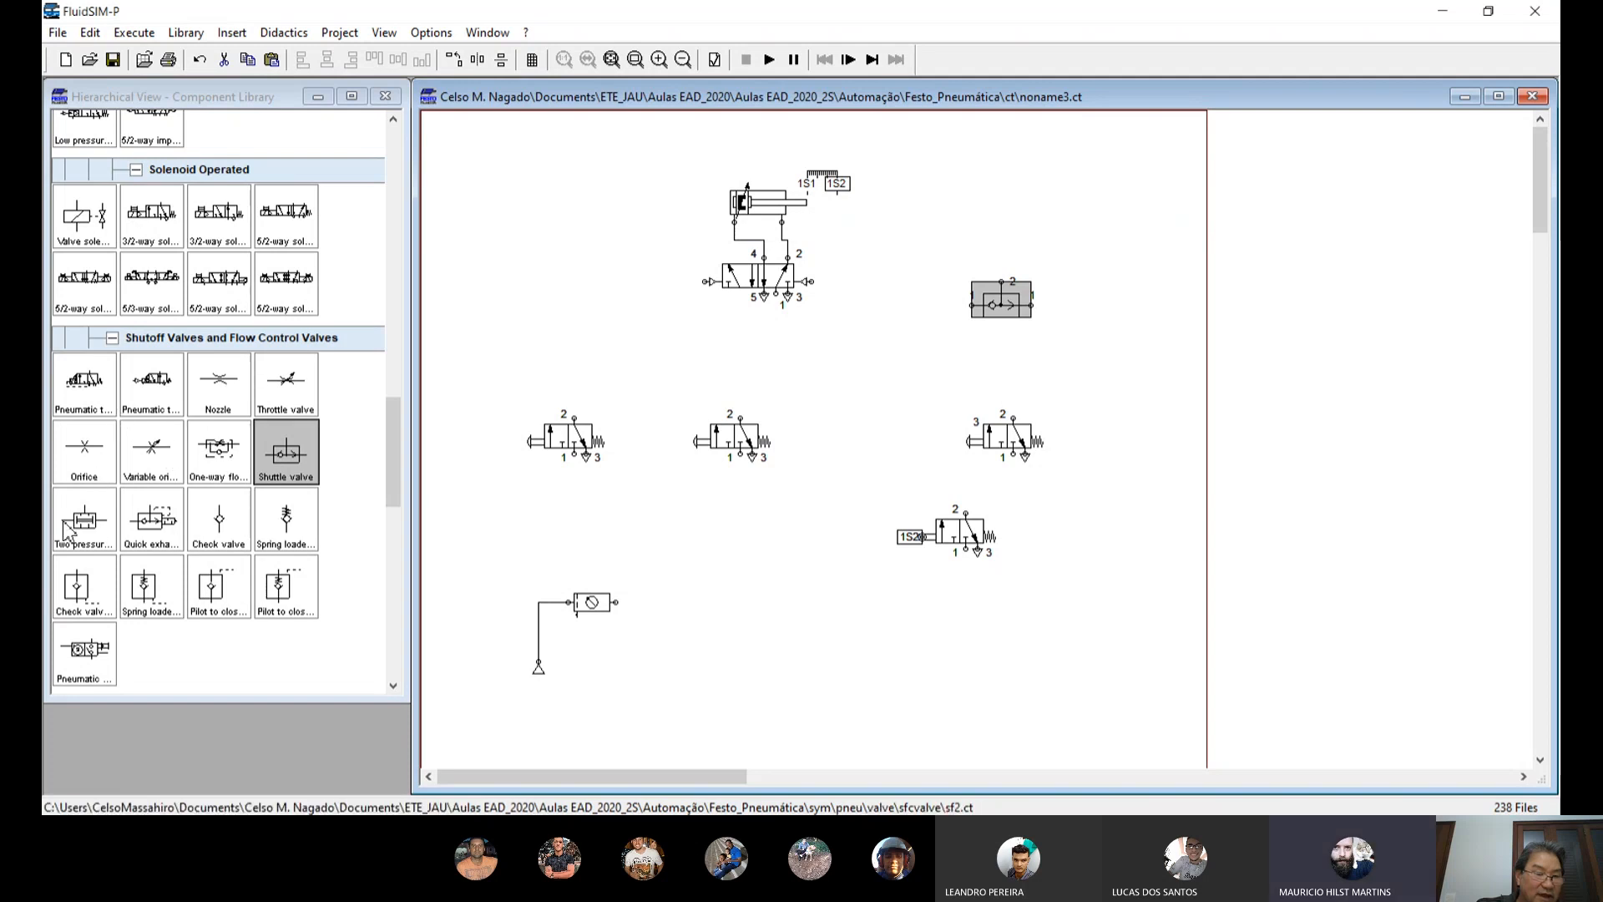
left_click_drag(84, 520, 598, 343)
left_click(639, 348)
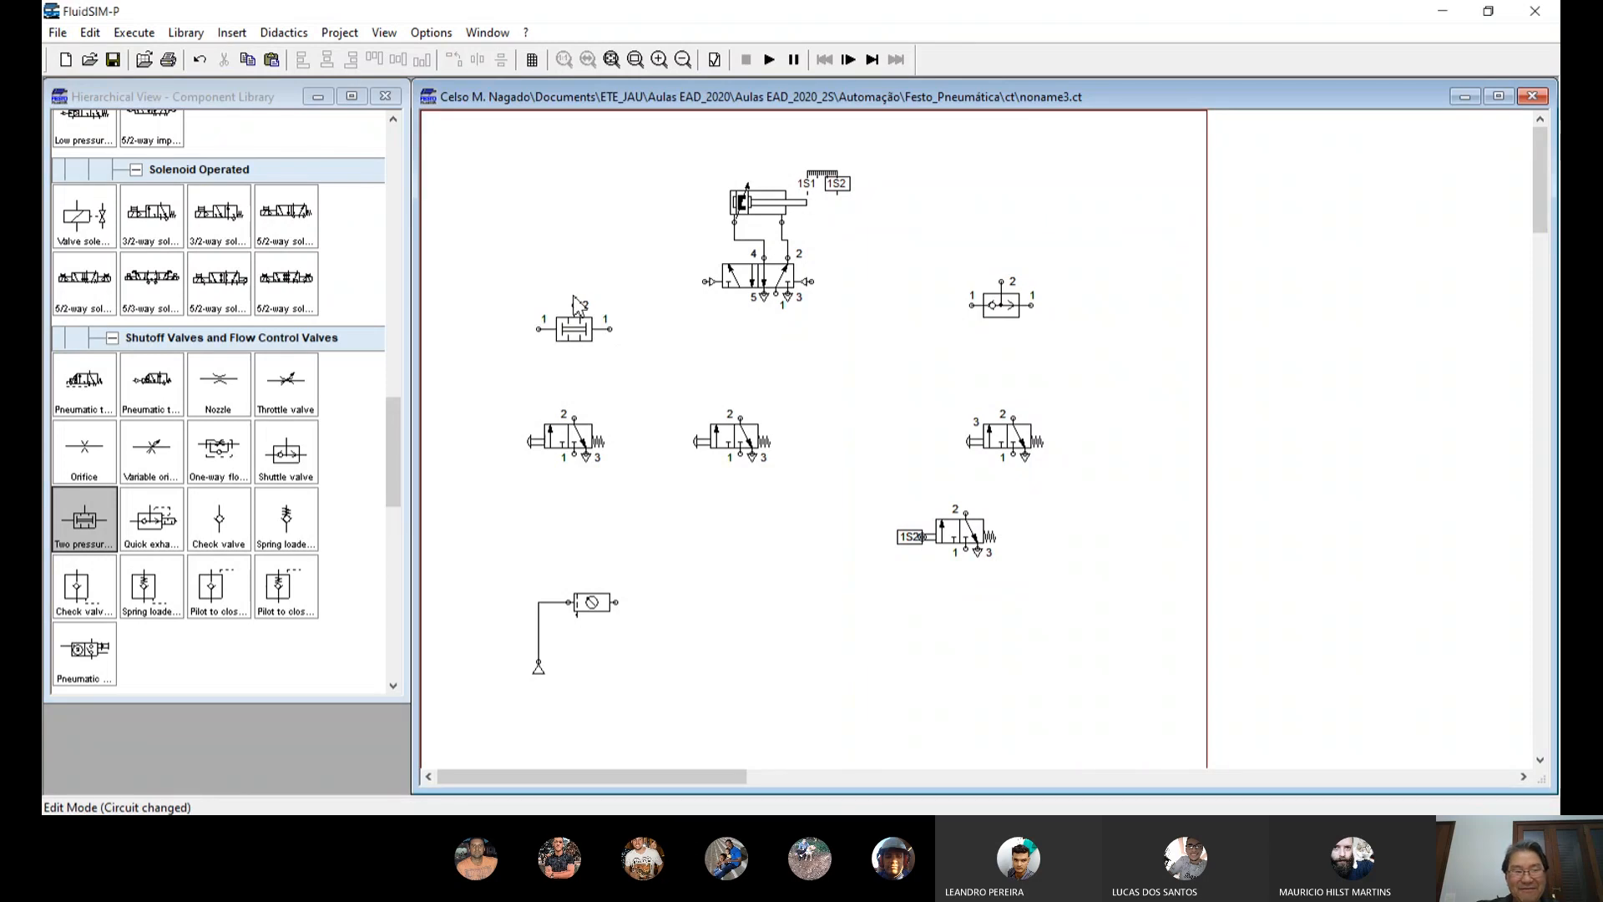
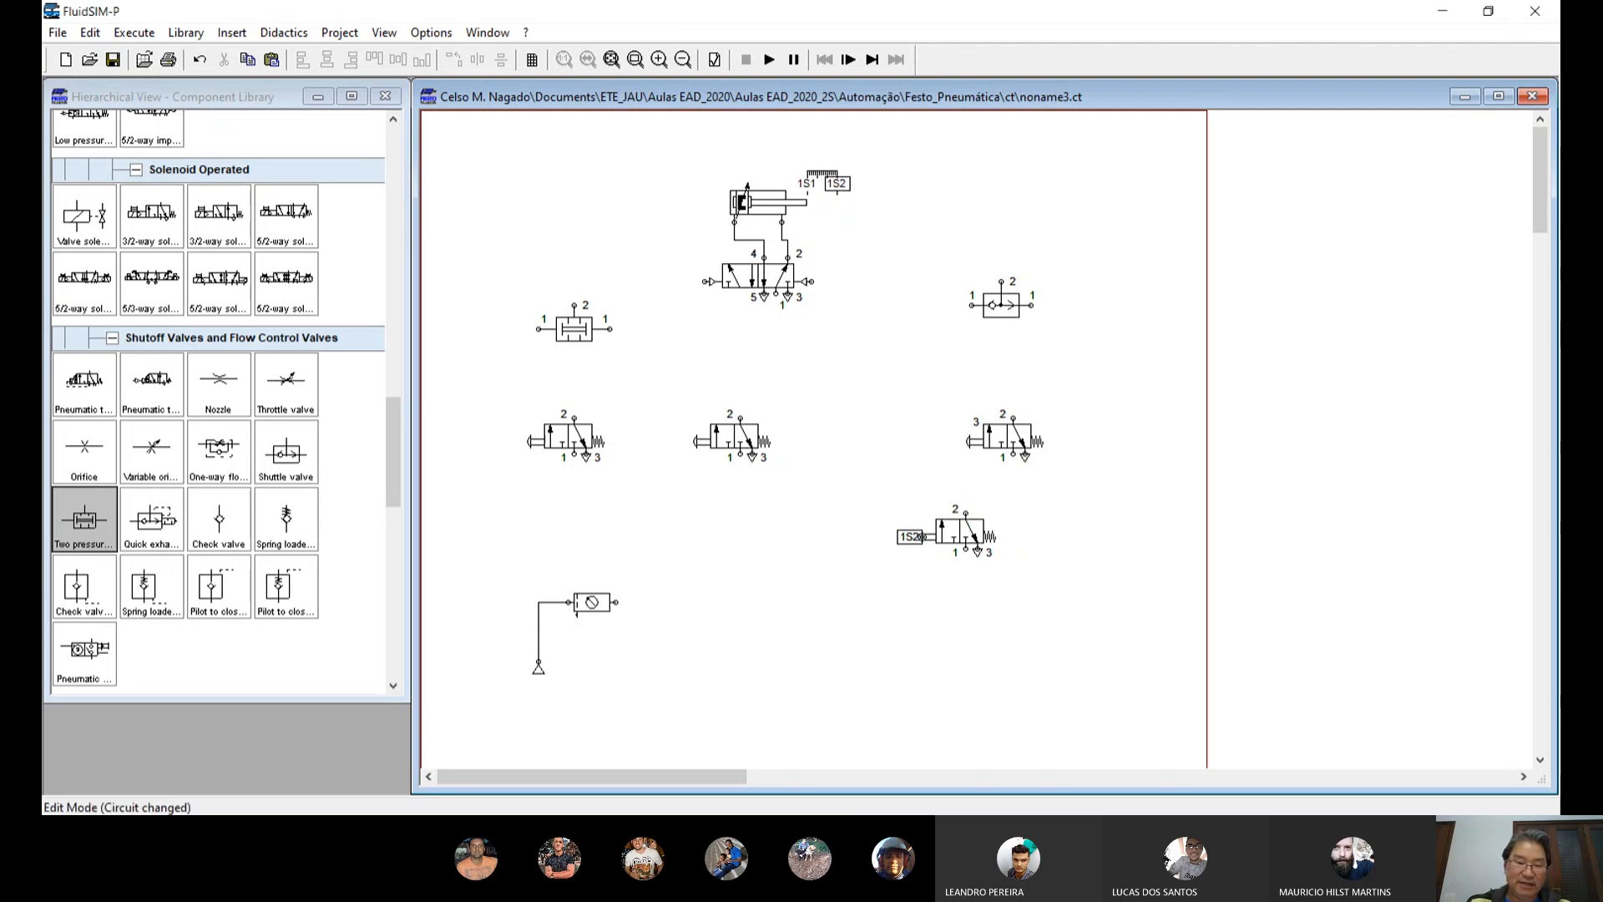
Step: Shift the air supply and service unit slightly left, then swap the sides of the shuttle and two pressure valves, lowering the leftmost push-button valve
left_click_drag(518, 568, 688, 741)
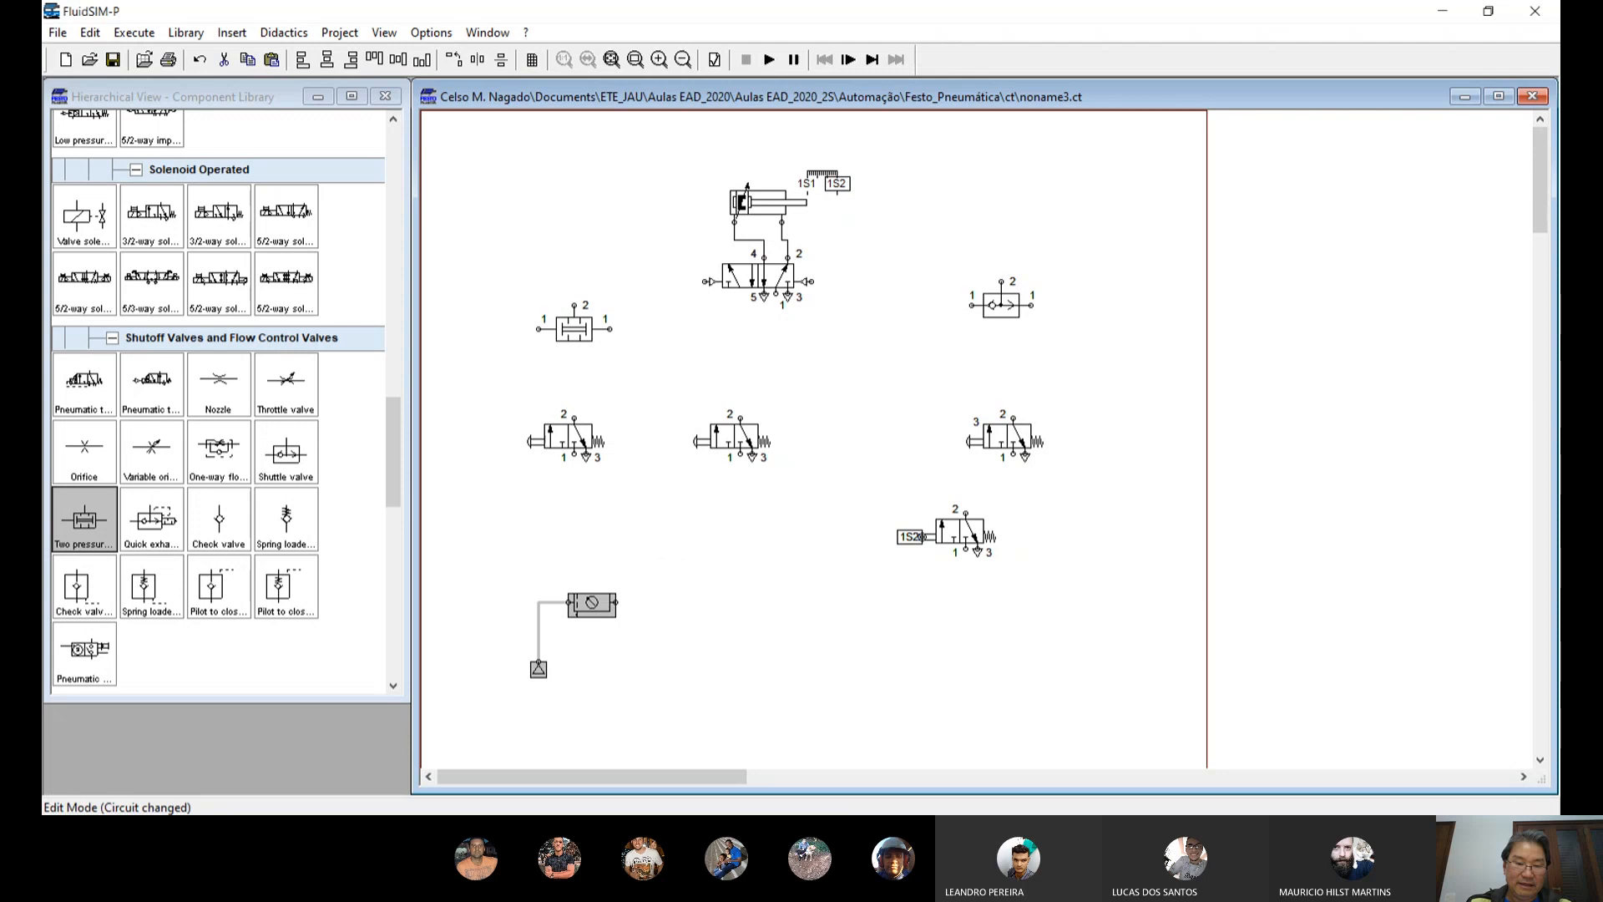
mouse_move(597, 607)
left_mouse_down()
mouse_move(558, 622)
mouse_move(575, 615)
left_mouse_up()
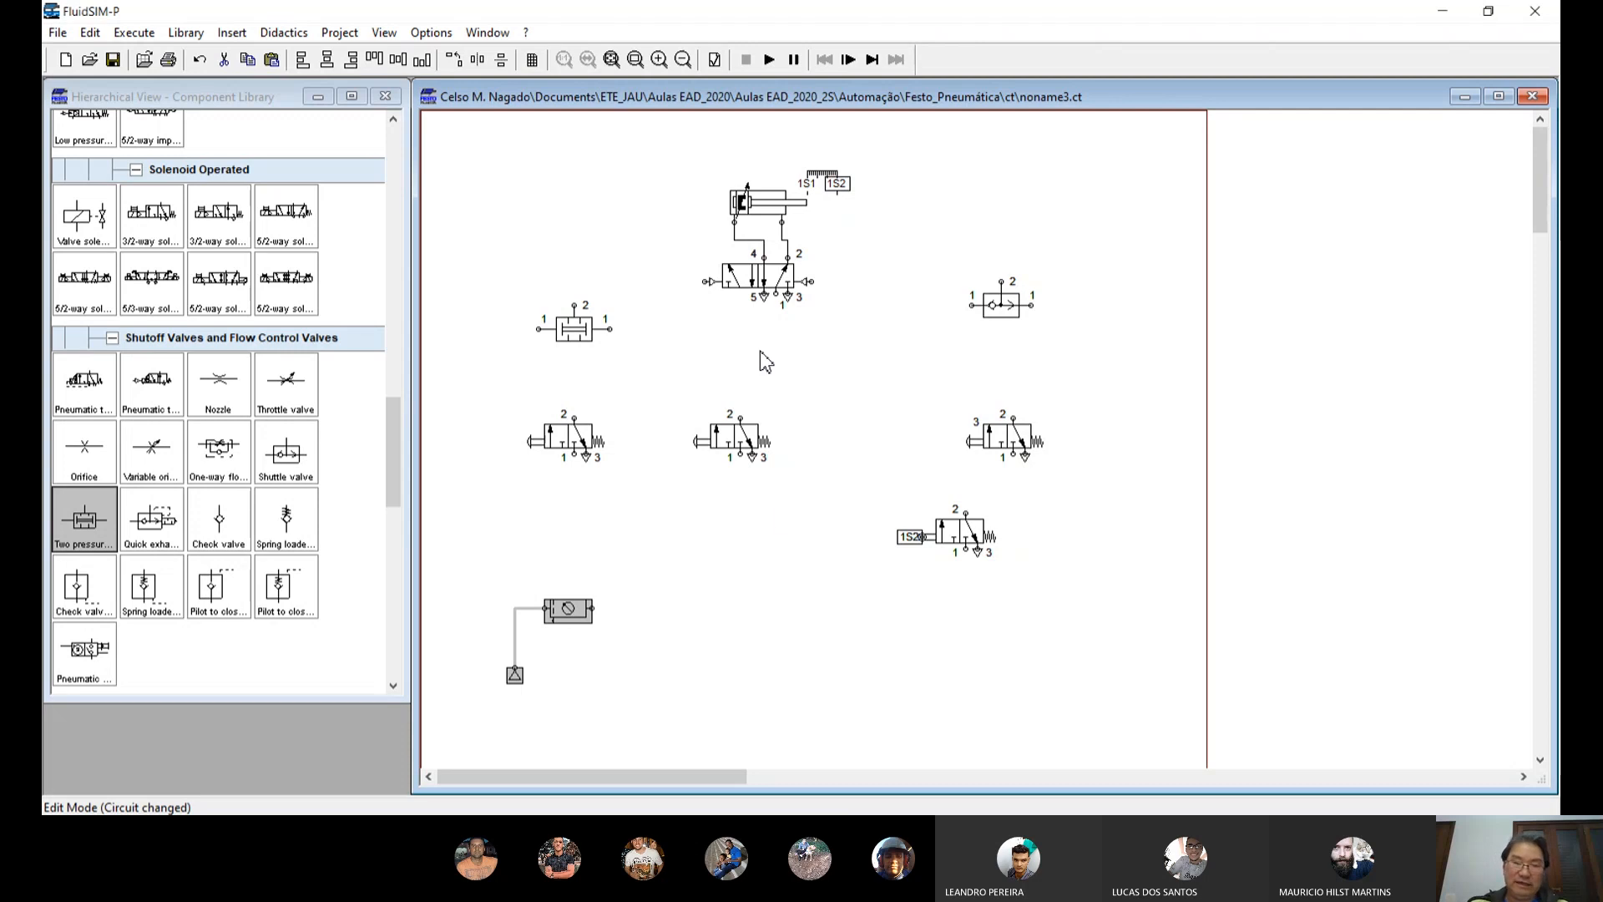
left_click_drag(574, 330, 1109, 375)
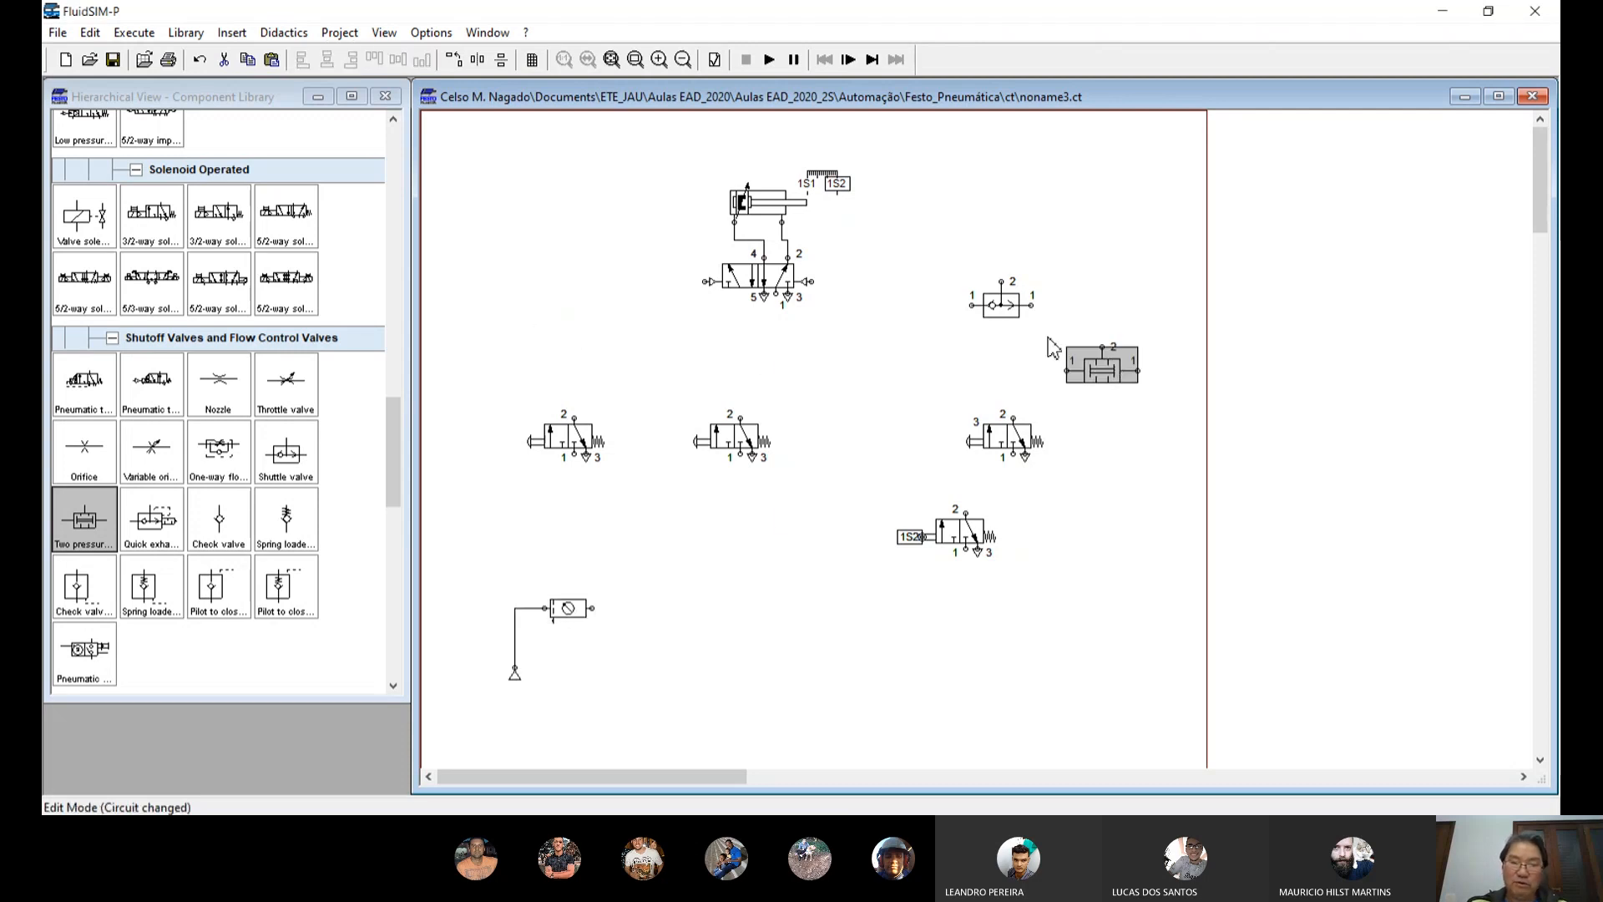
left_click_drag(995, 310, 605, 376)
left_click_drag(572, 442, 558, 477)
left_click(640, 376)
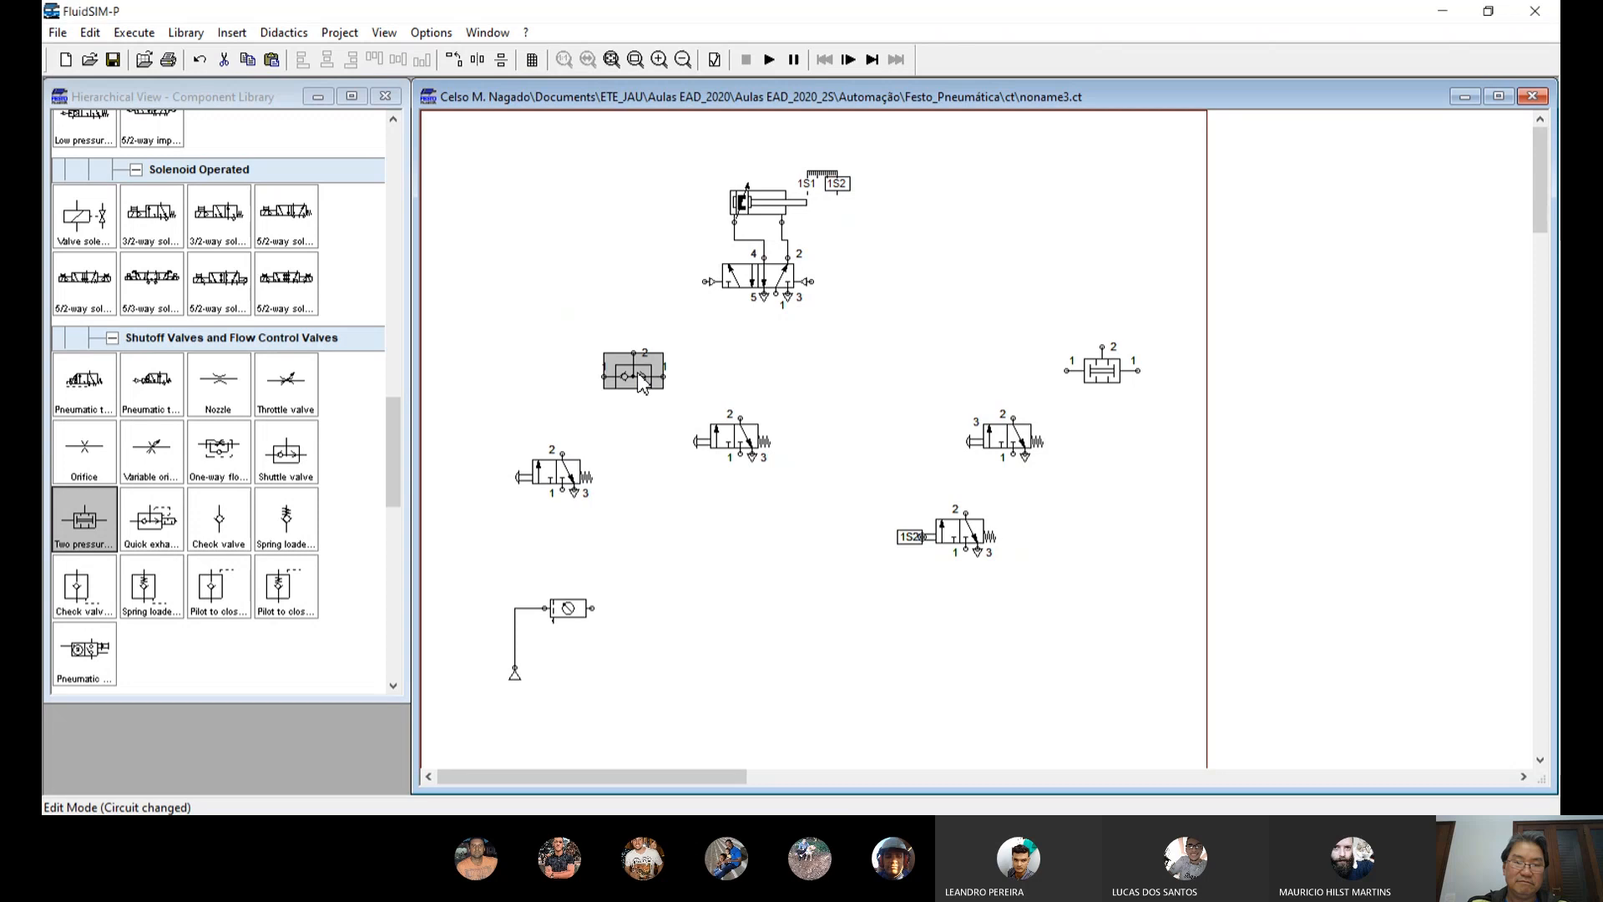
Step: Move the cylinder and 5/n way valve right, and place the shuttle valve centrally above the two left push-button valves
mouse_move(699, 148)
left_mouse_down()
mouse_move(754, 320)
mouse_move(872, 349)
left_mouse_up()
left_click_drag(773, 280, 863, 281)
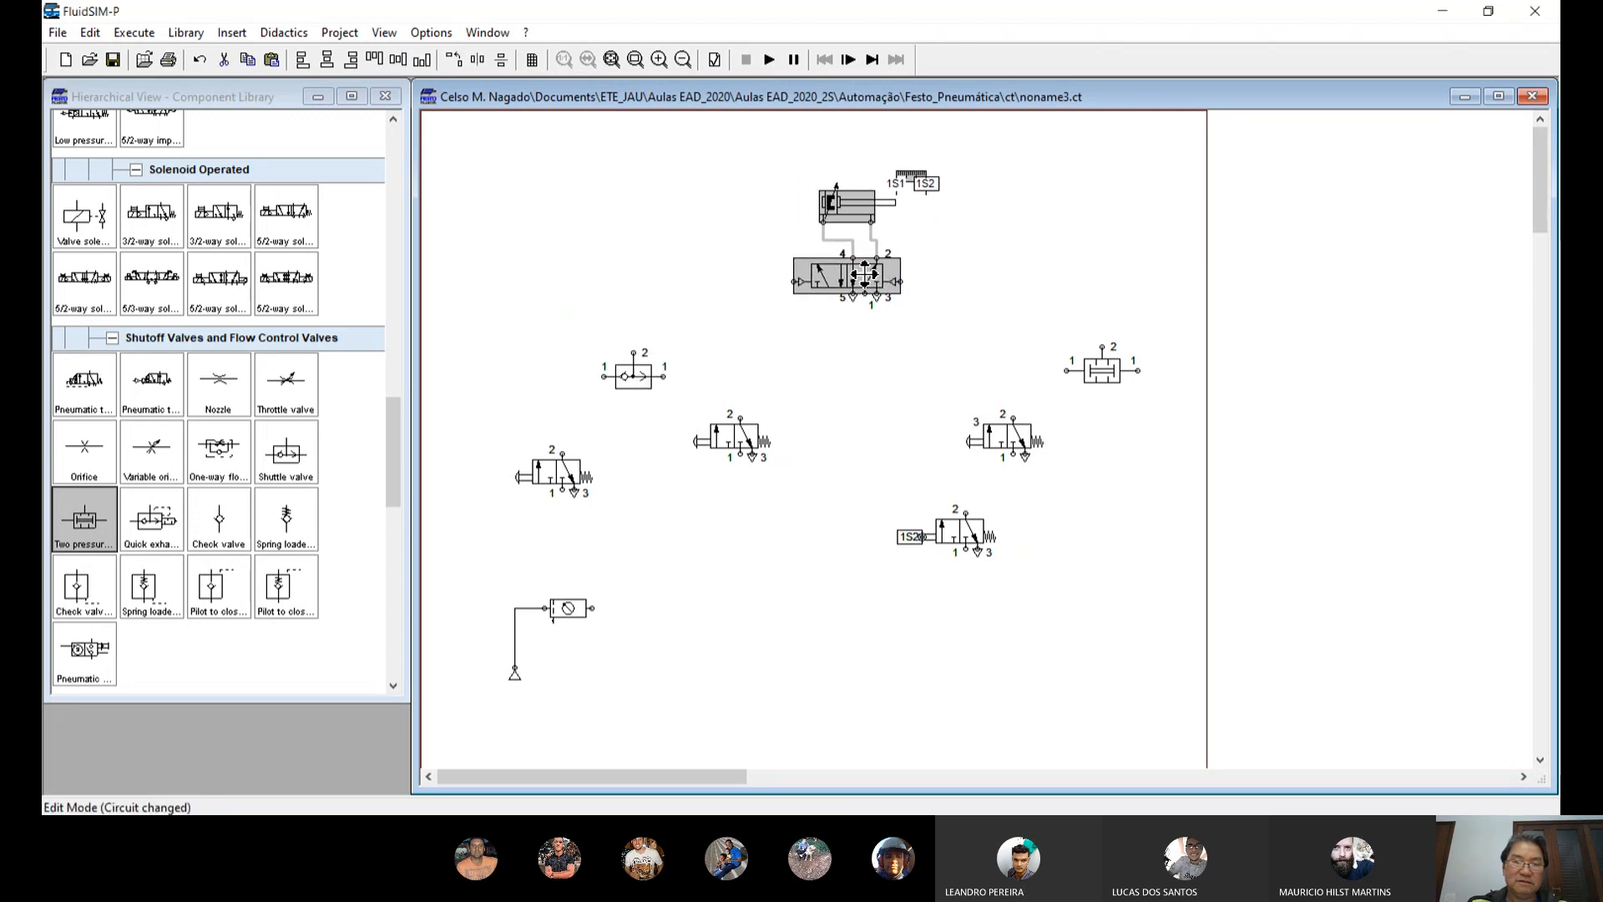
left_click_drag(650, 377, 721, 352)
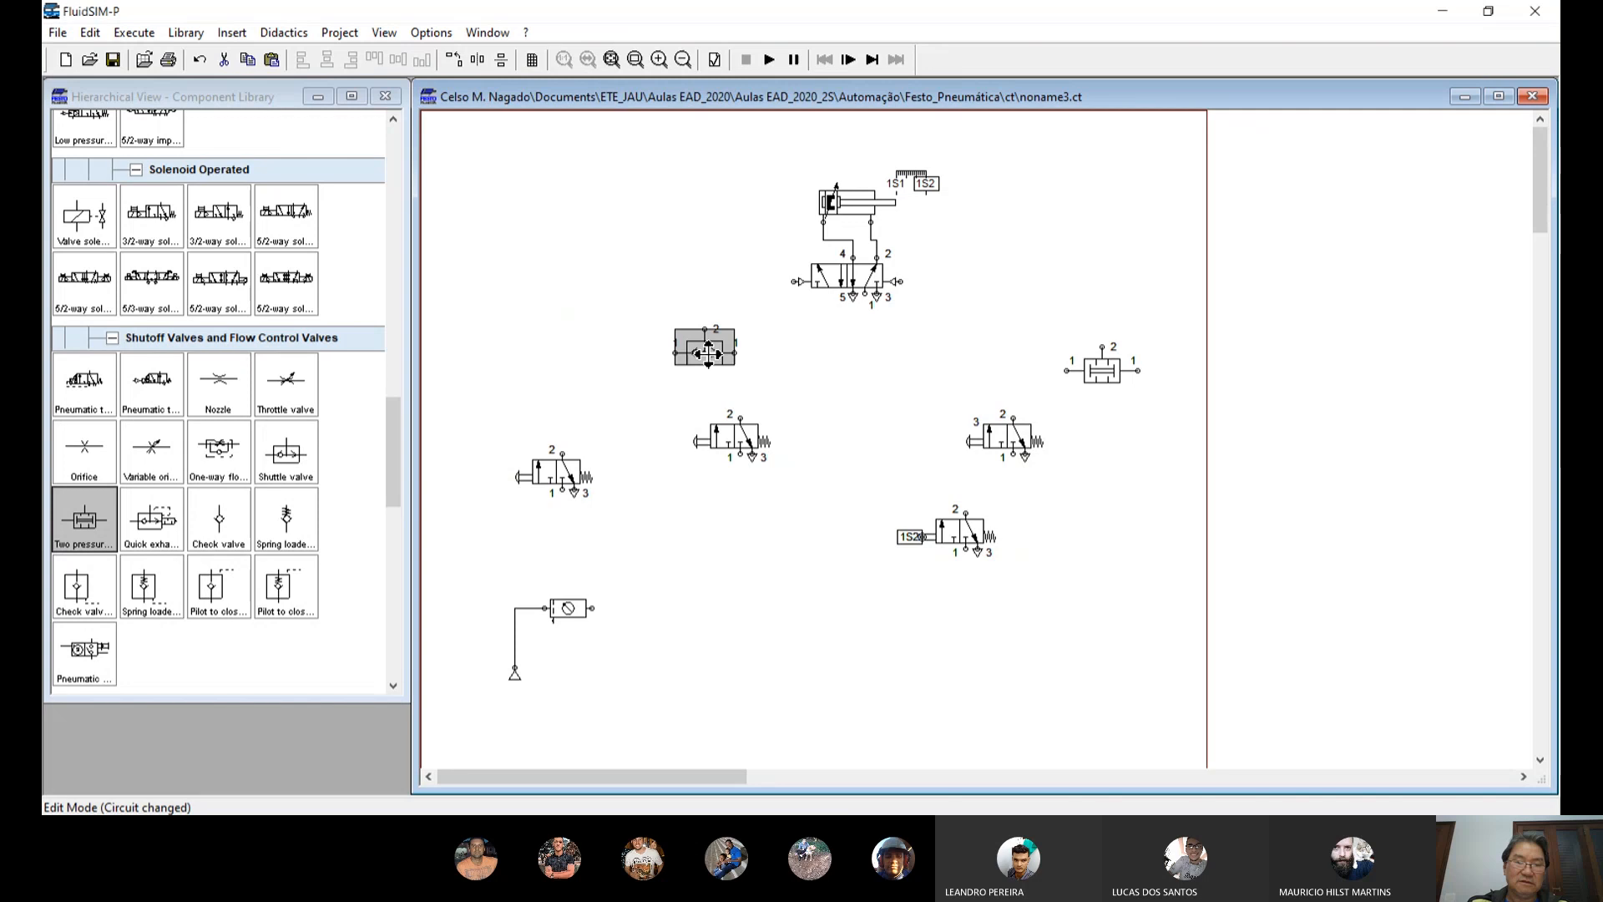
left_click_drag(742, 449, 775, 486)
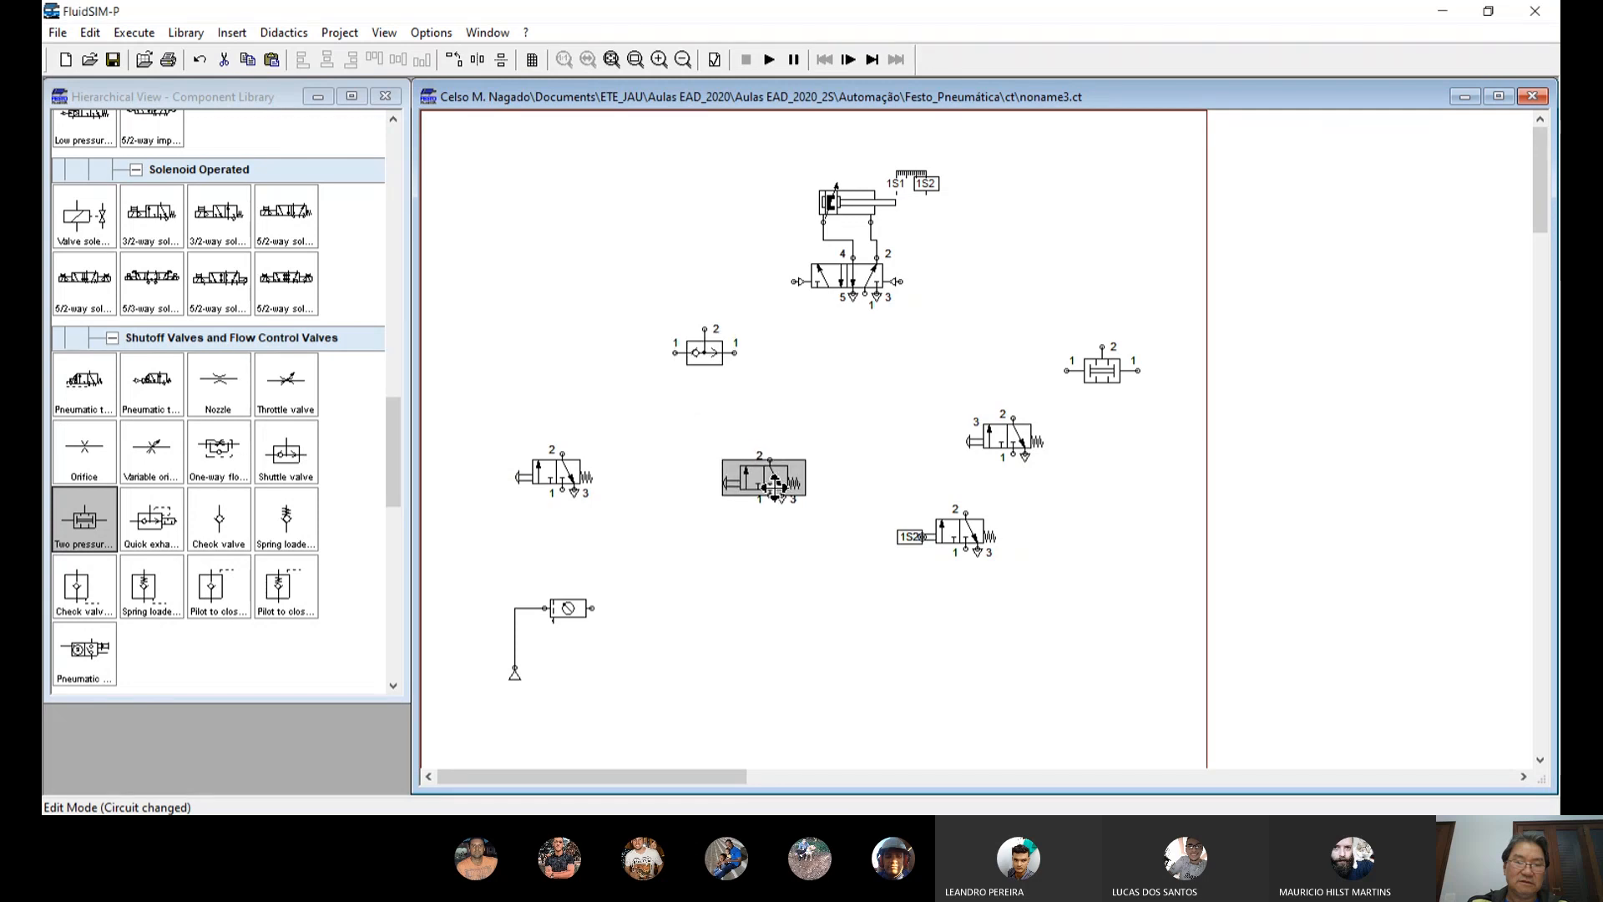
left_click_drag(560, 480, 632, 468)
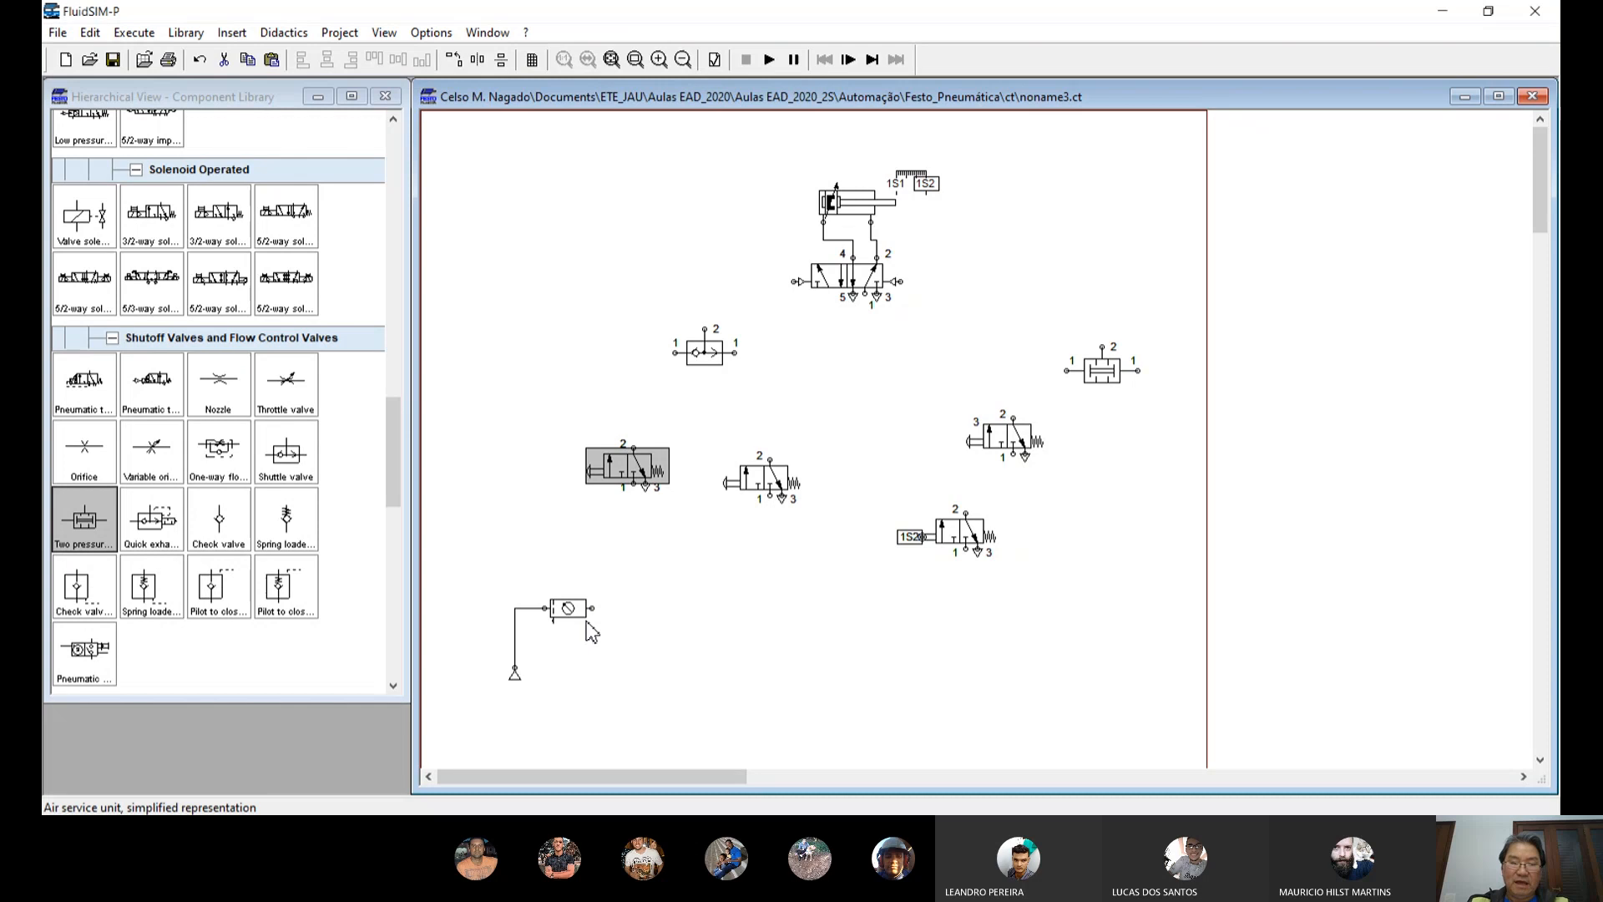
Step: Place the third push-button valve and the 1S2 roller valve side by side beneath the two pressure valve
left_click_drag(1096, 374, 990, 355)
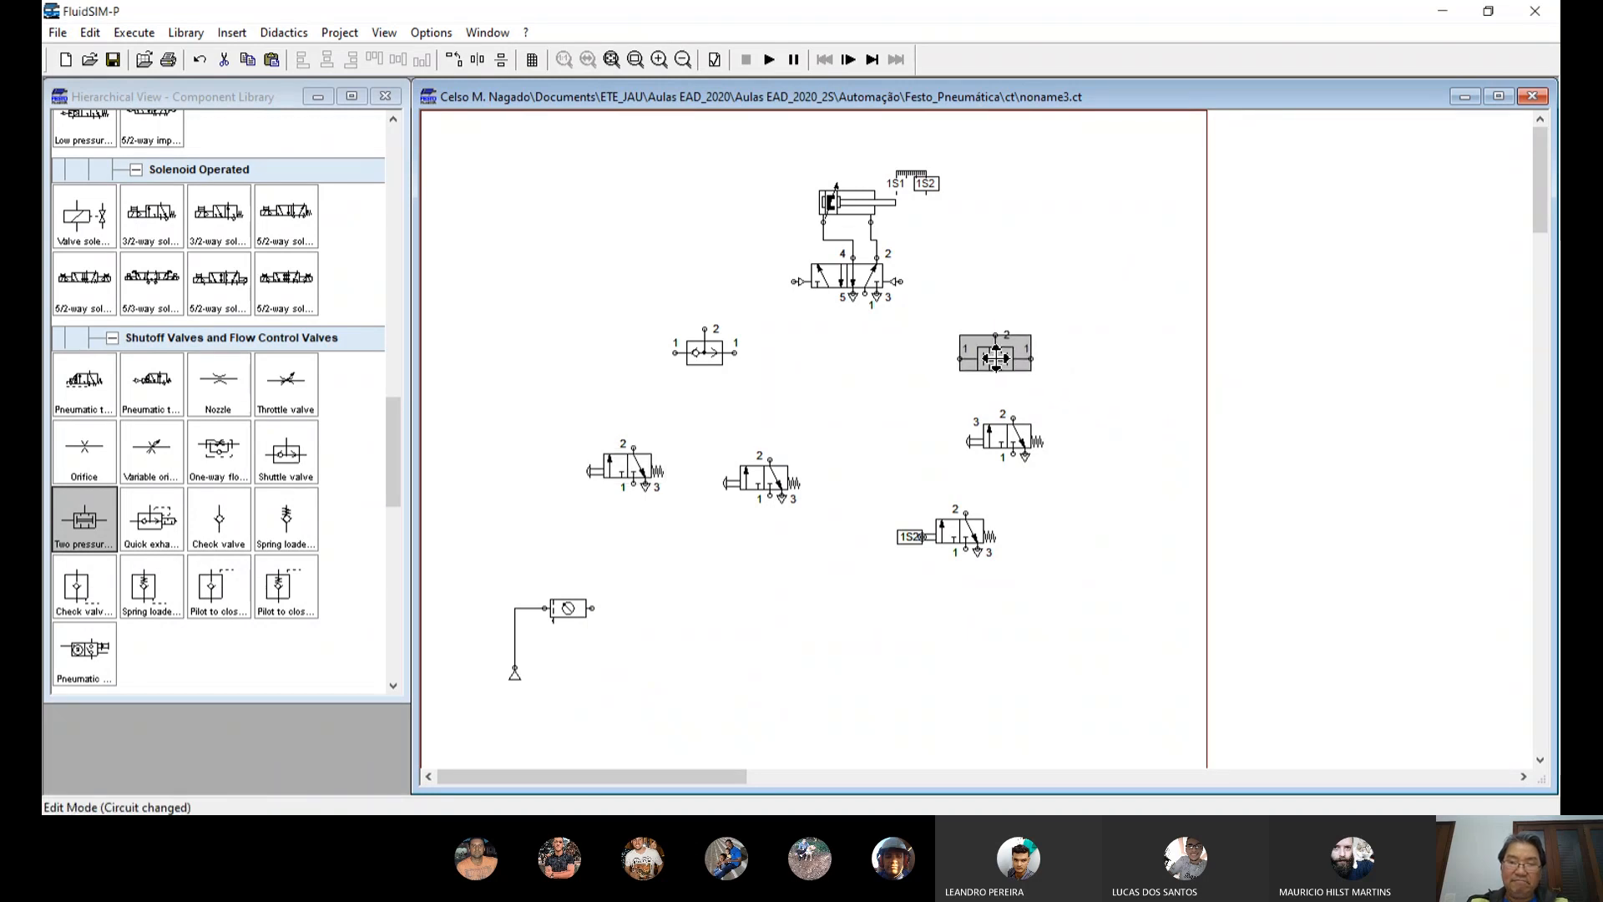
left_click_drag(1008, 441, 939, 460)
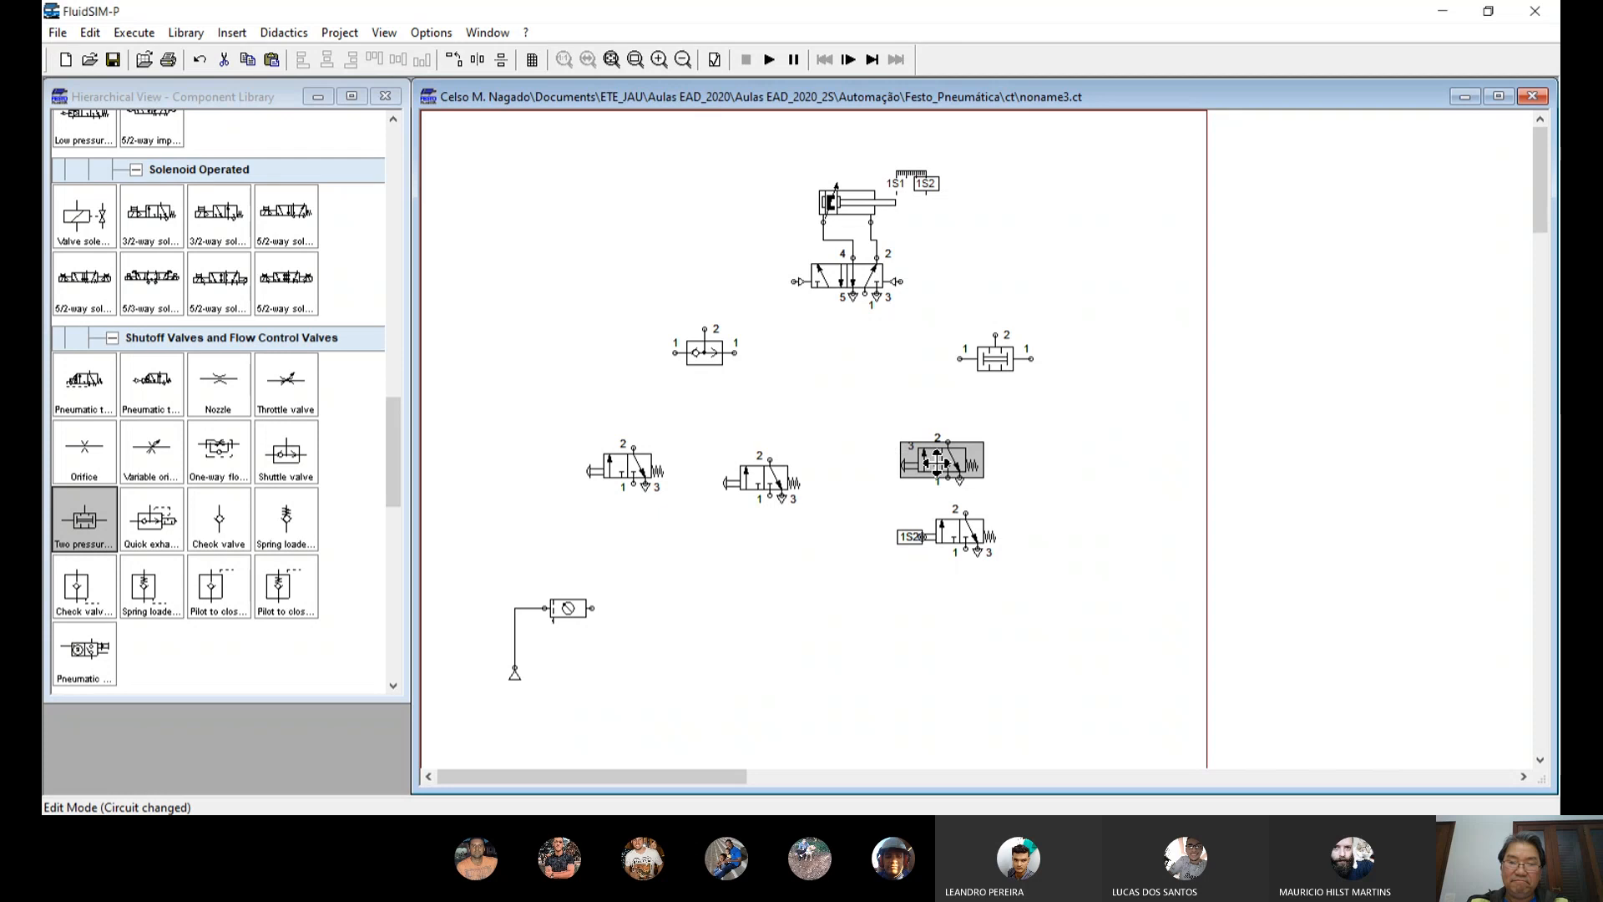
left_click_drag(979, 531, 1105, 466)
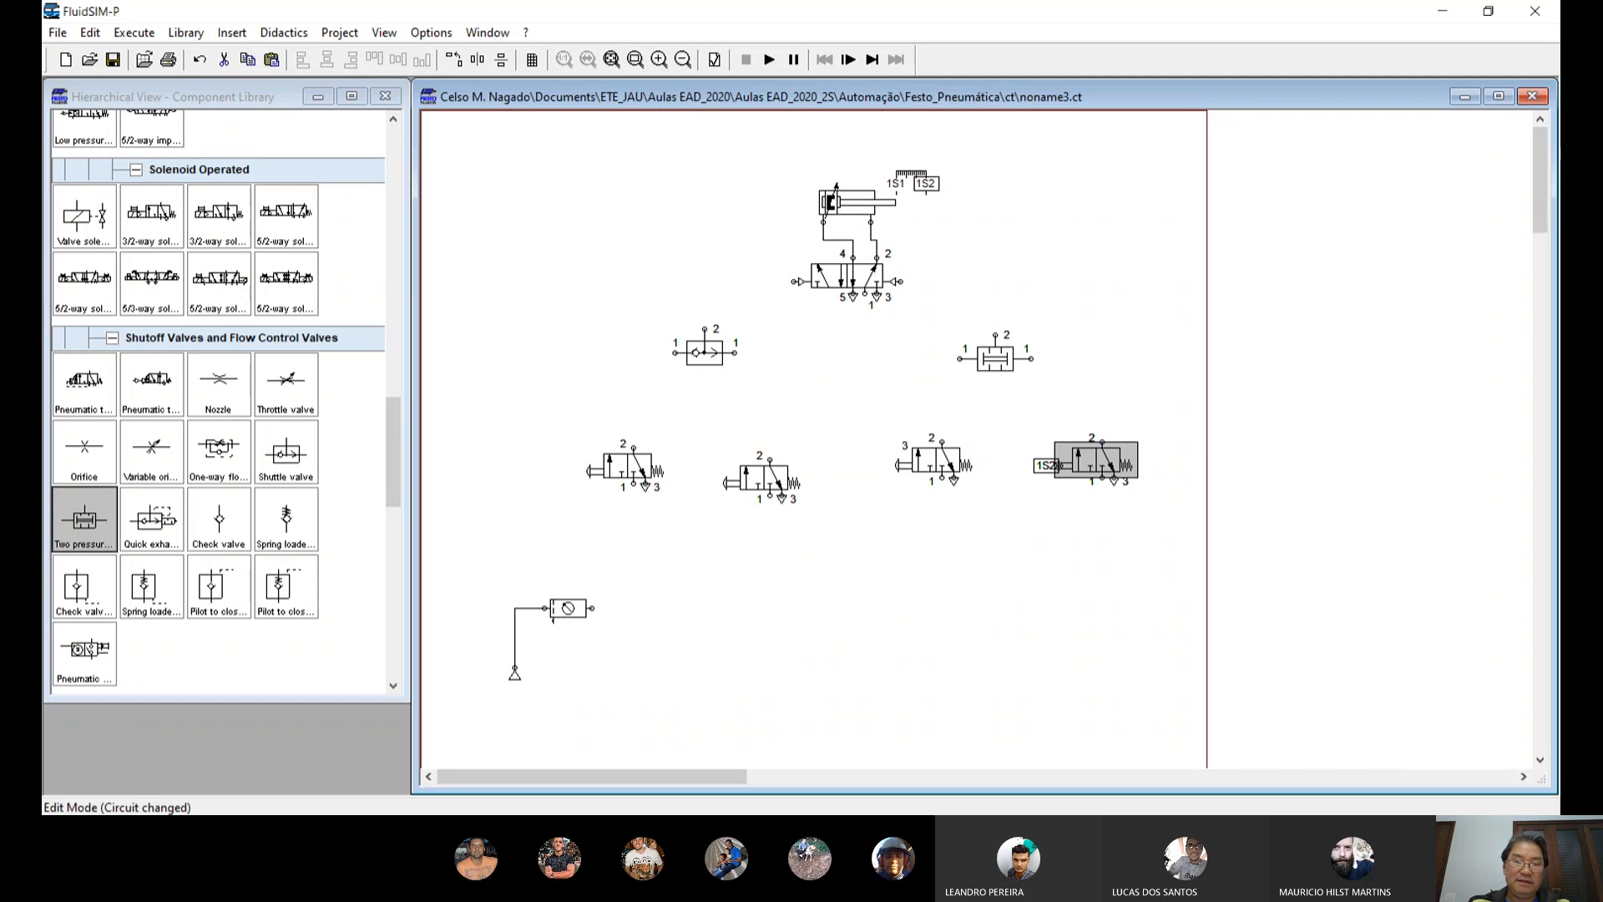
Step: Connect port 1 of all four 3/n way valves and of the 5/n way valve to the air service unit's supply line
left_click_drag(634, 485, 592, 608)
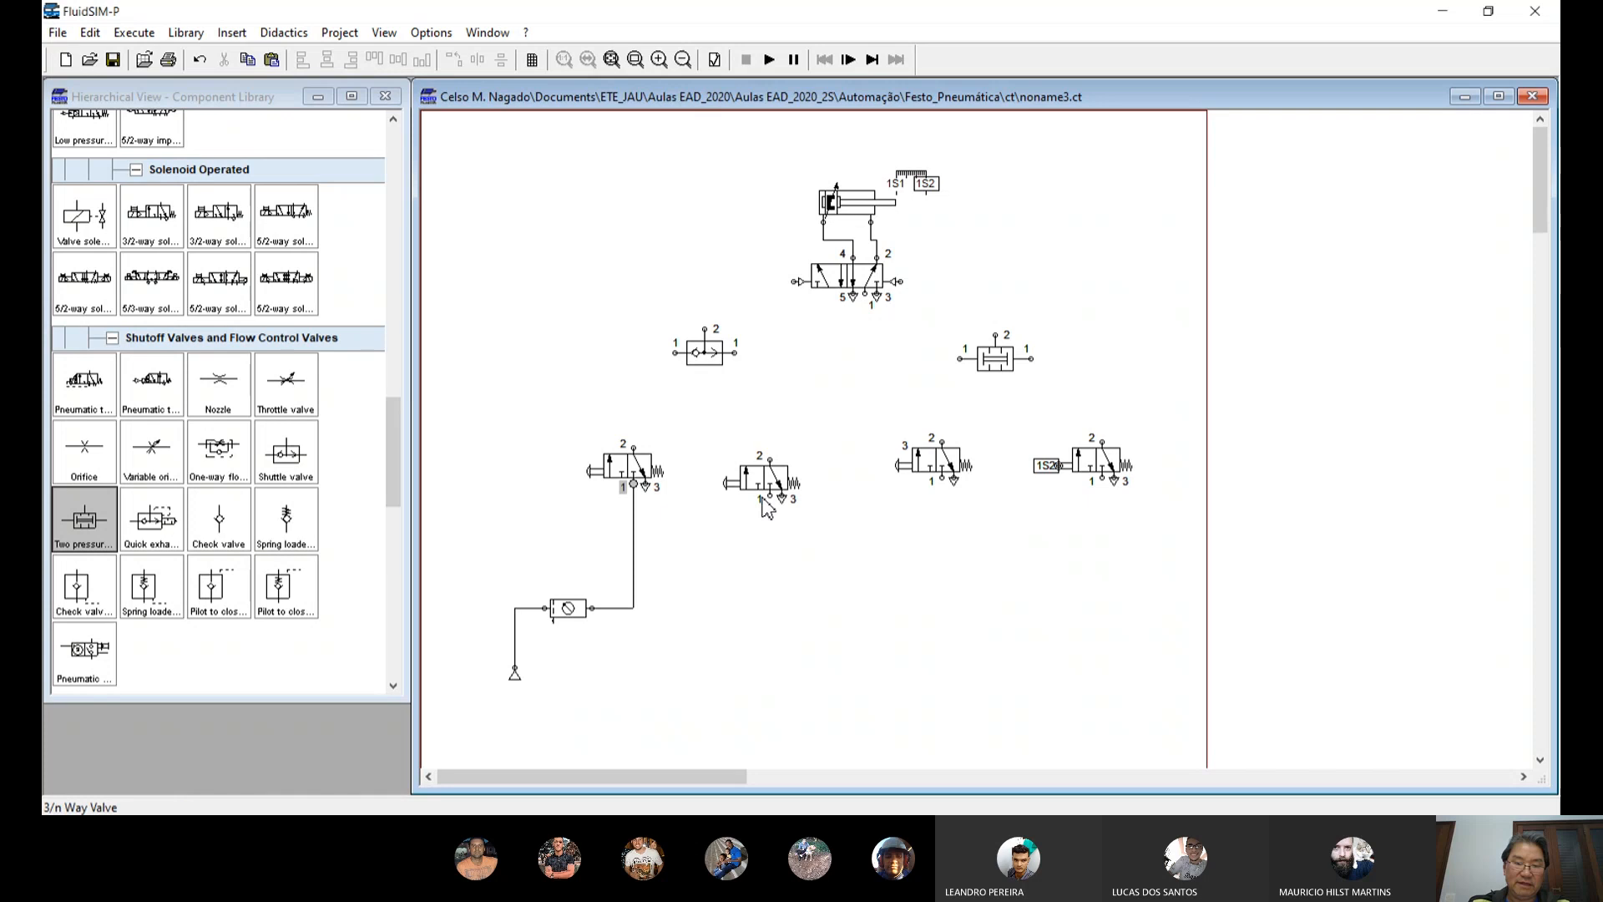
left_click_drag(769, 496, 641, 614)
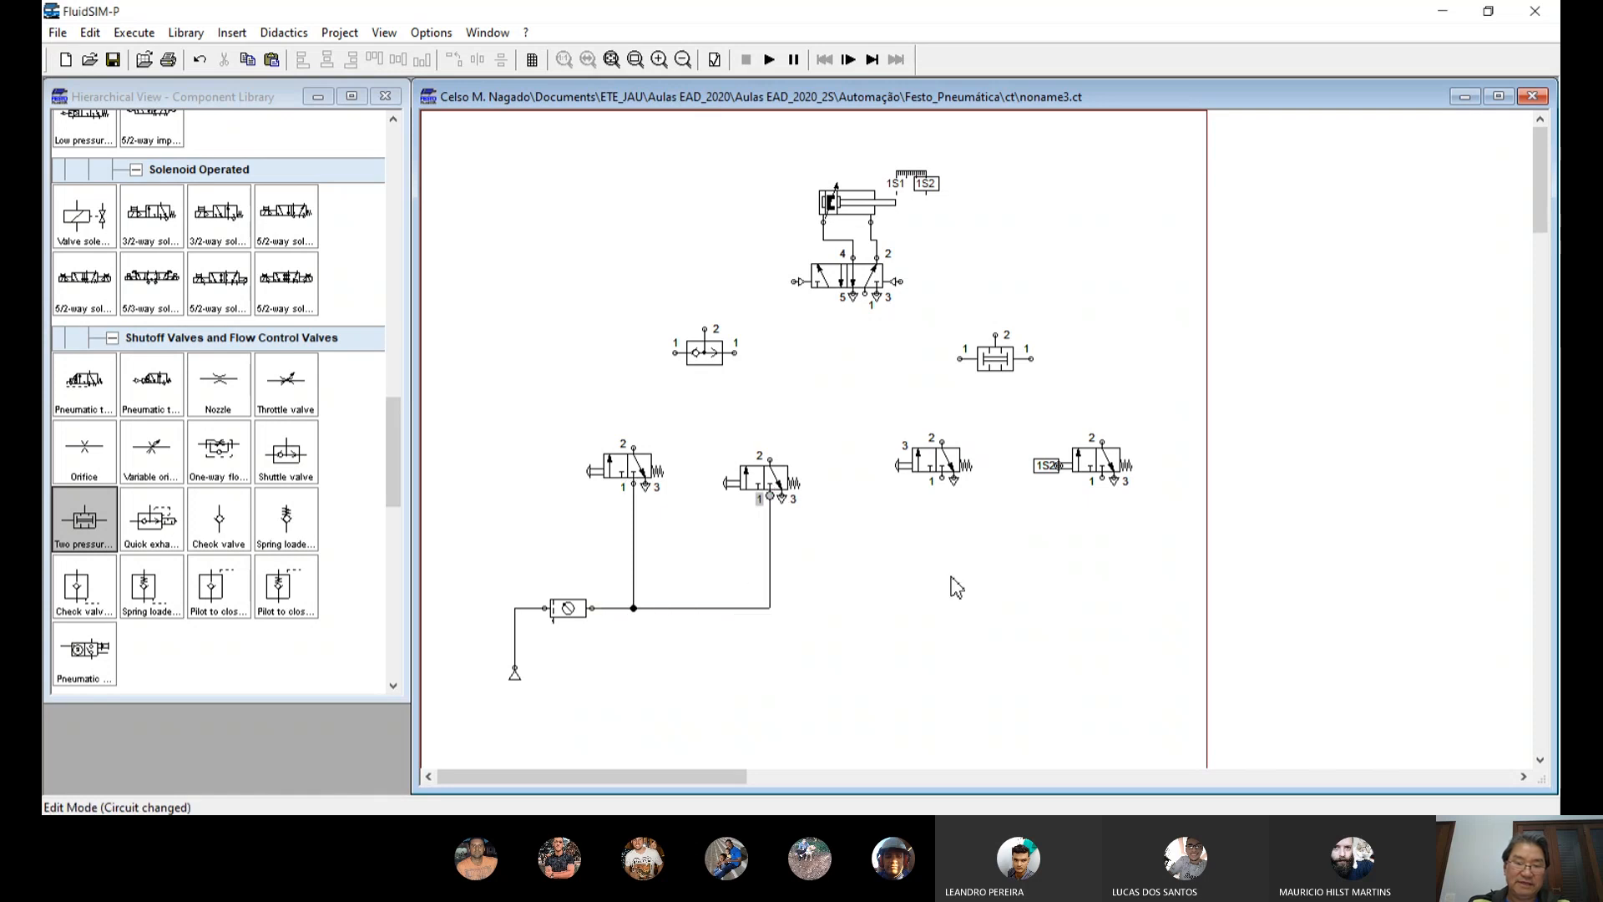
left_click_drag(945, 484, 770, 610)
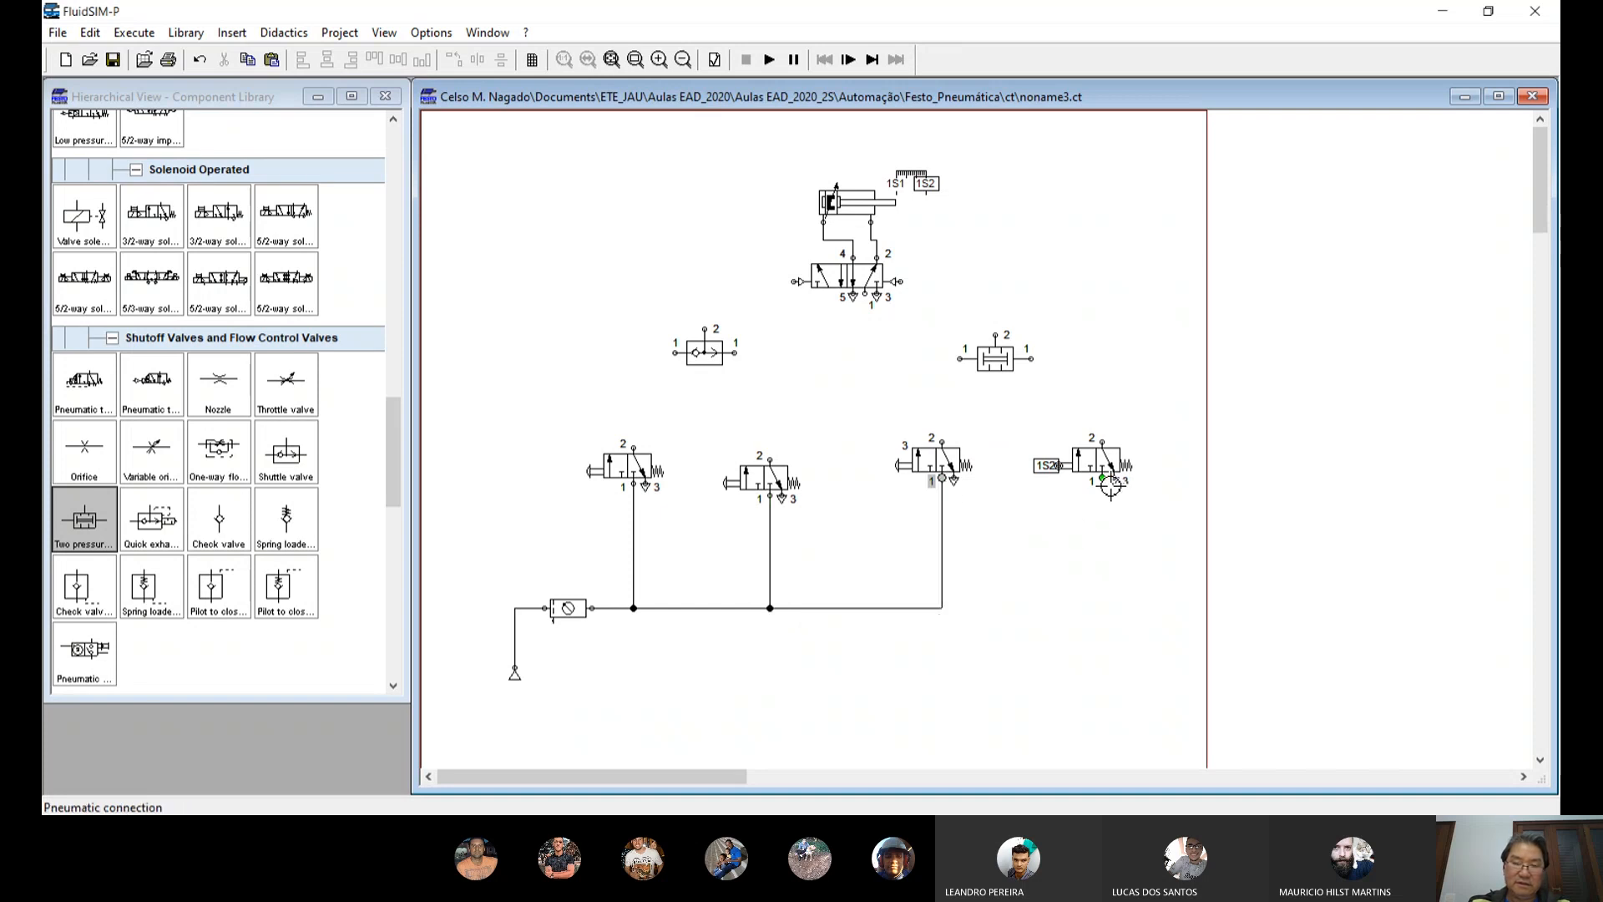
left_click_drag(1110, 484, 949, 613)
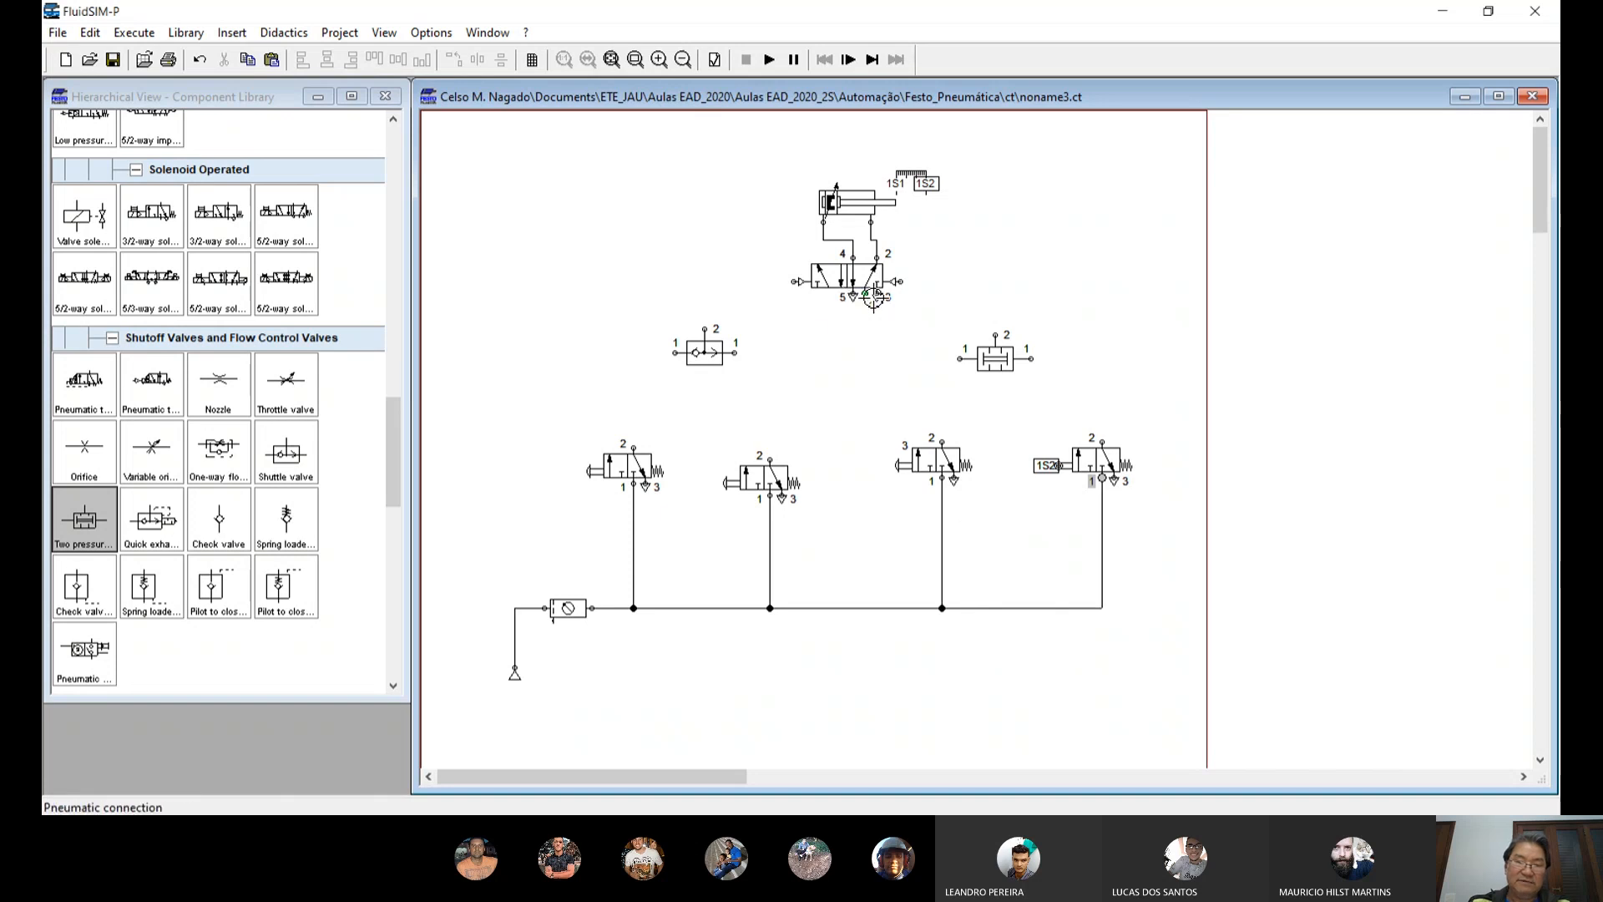
left_click_drag(872, 301, 869, 612)
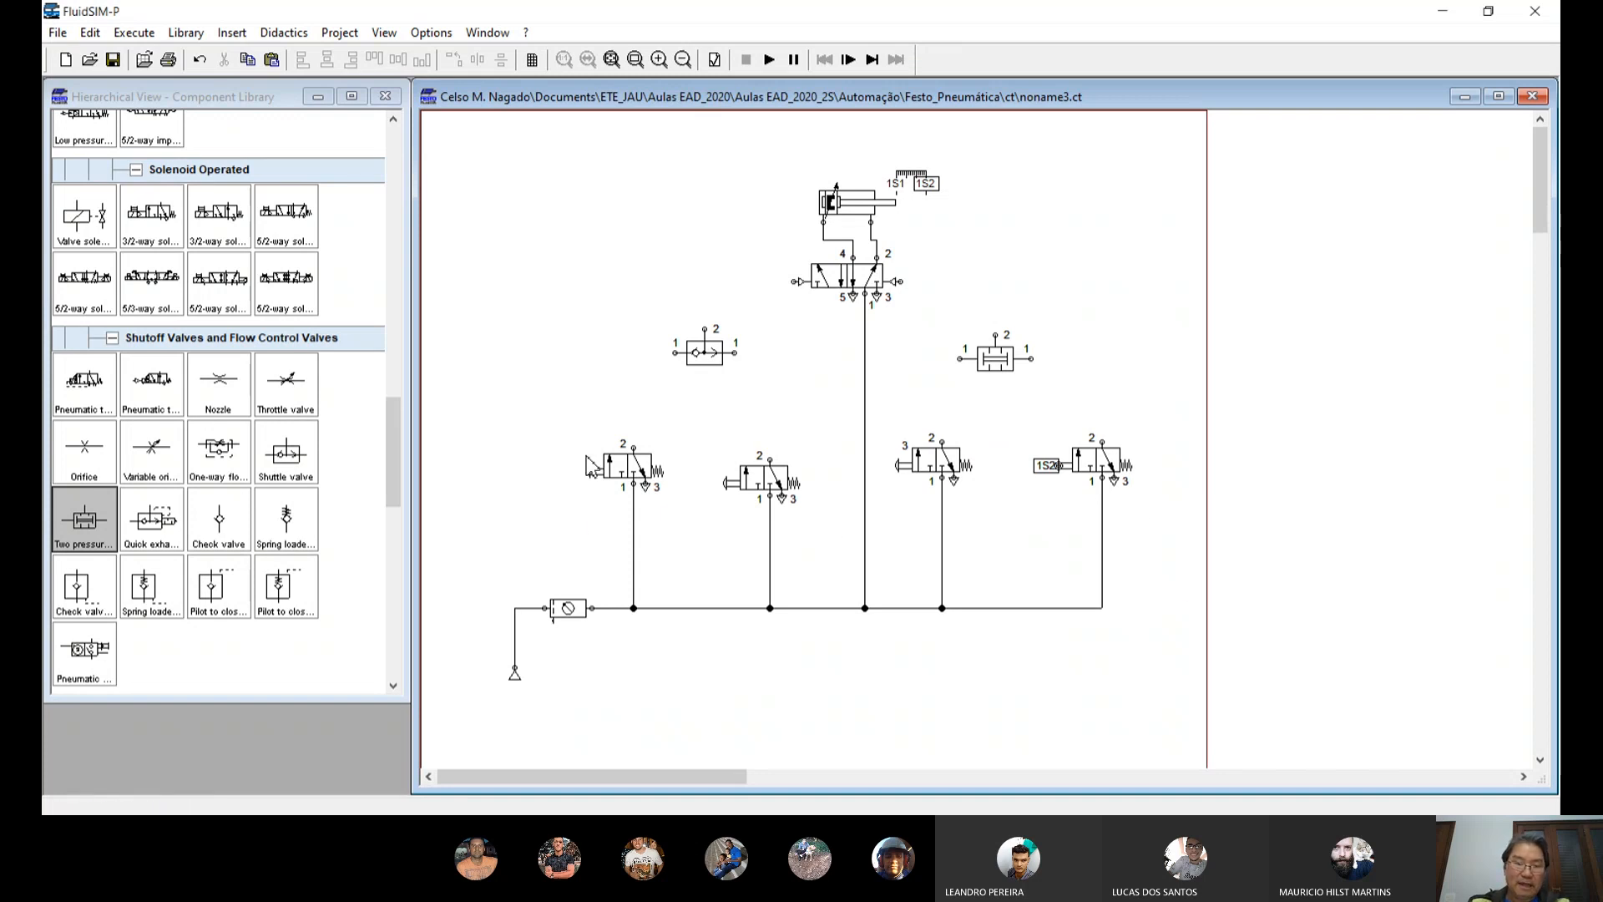
Step: Raise the second push-button valve slightly and connect port 2 of the two left push-button valves to the shuttle valve's inputs
left_click_drag(769, 479, 776, 455)
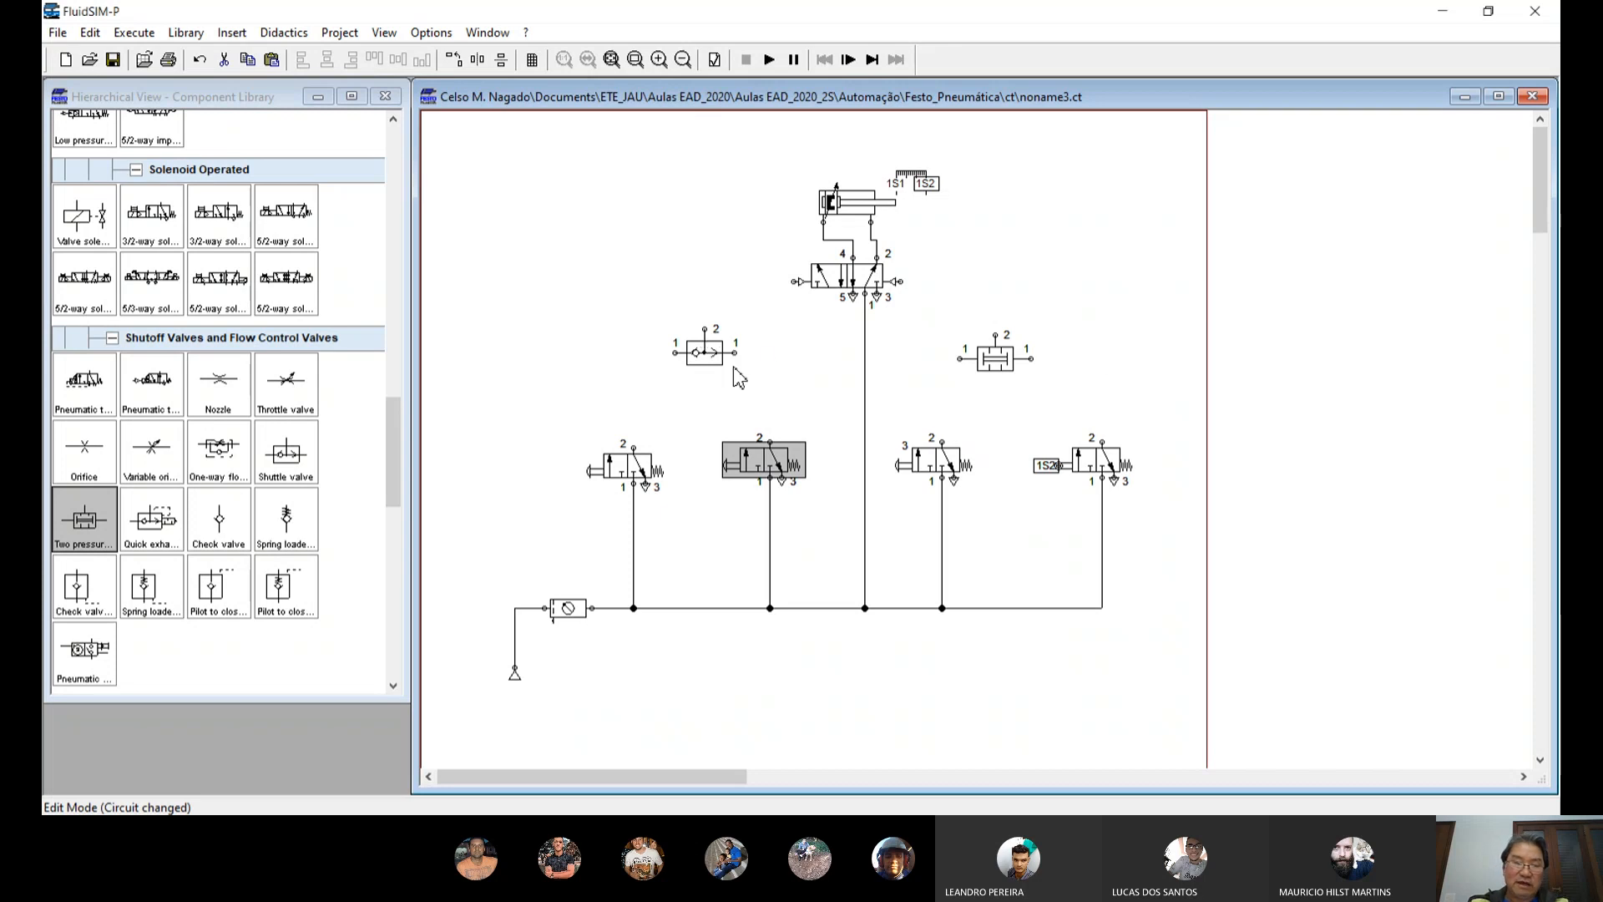
mouse_move(711, 358)
mouse_move(634, 444)
left_mouse_down()
mouse_move(640, 392)
mouse_move(676, 354)
left_mouse_up()
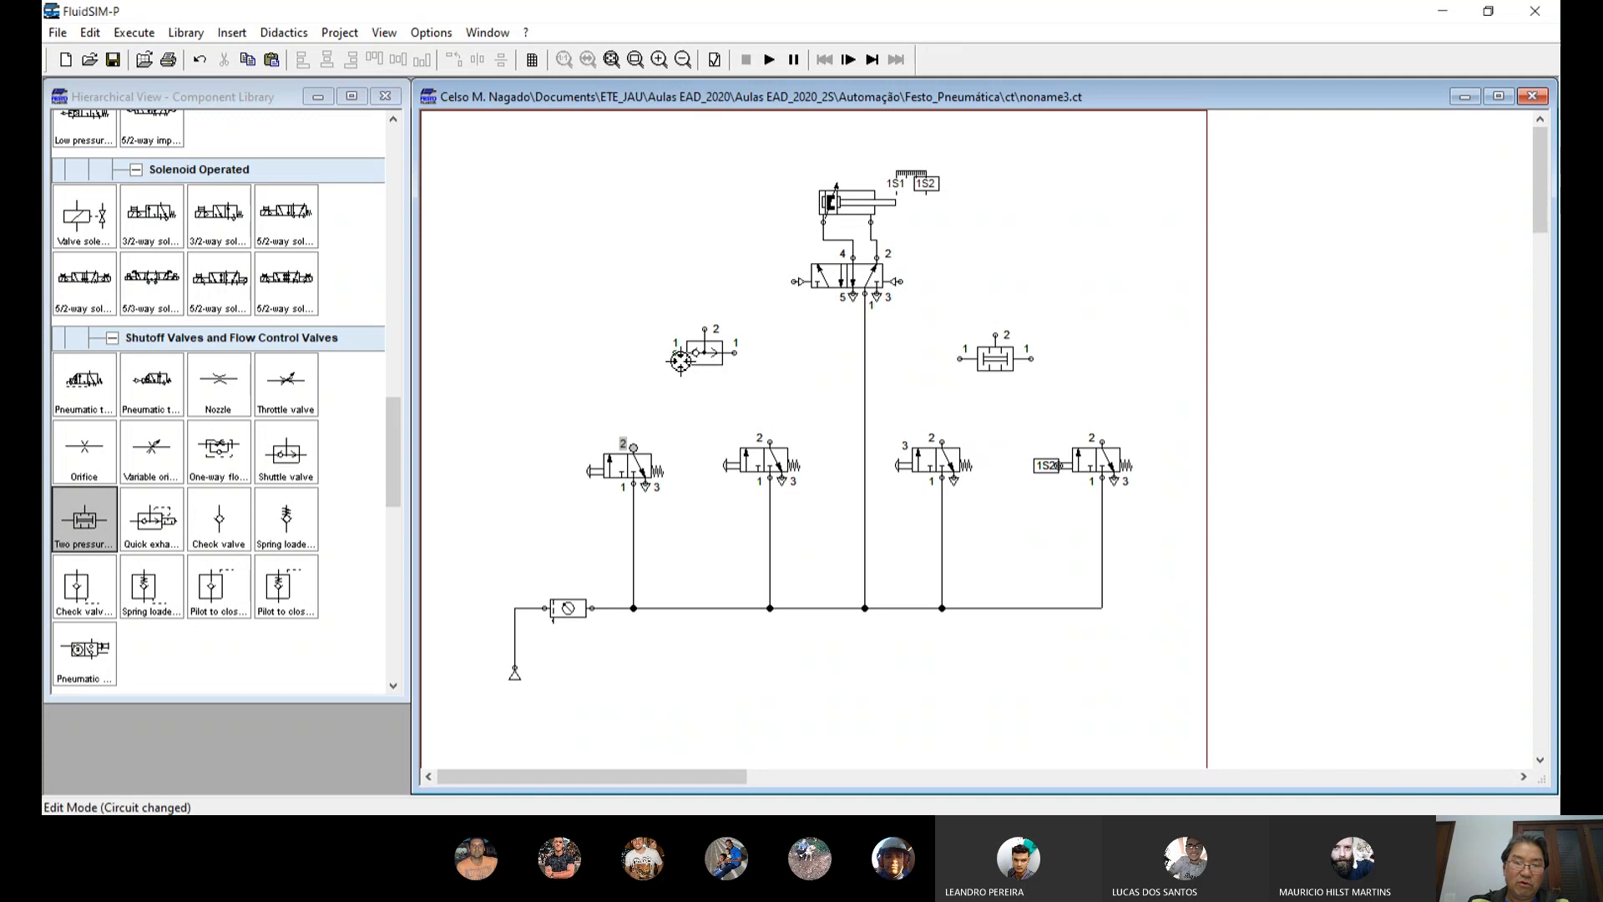
left_click_drag(771, 440, 735, 353)
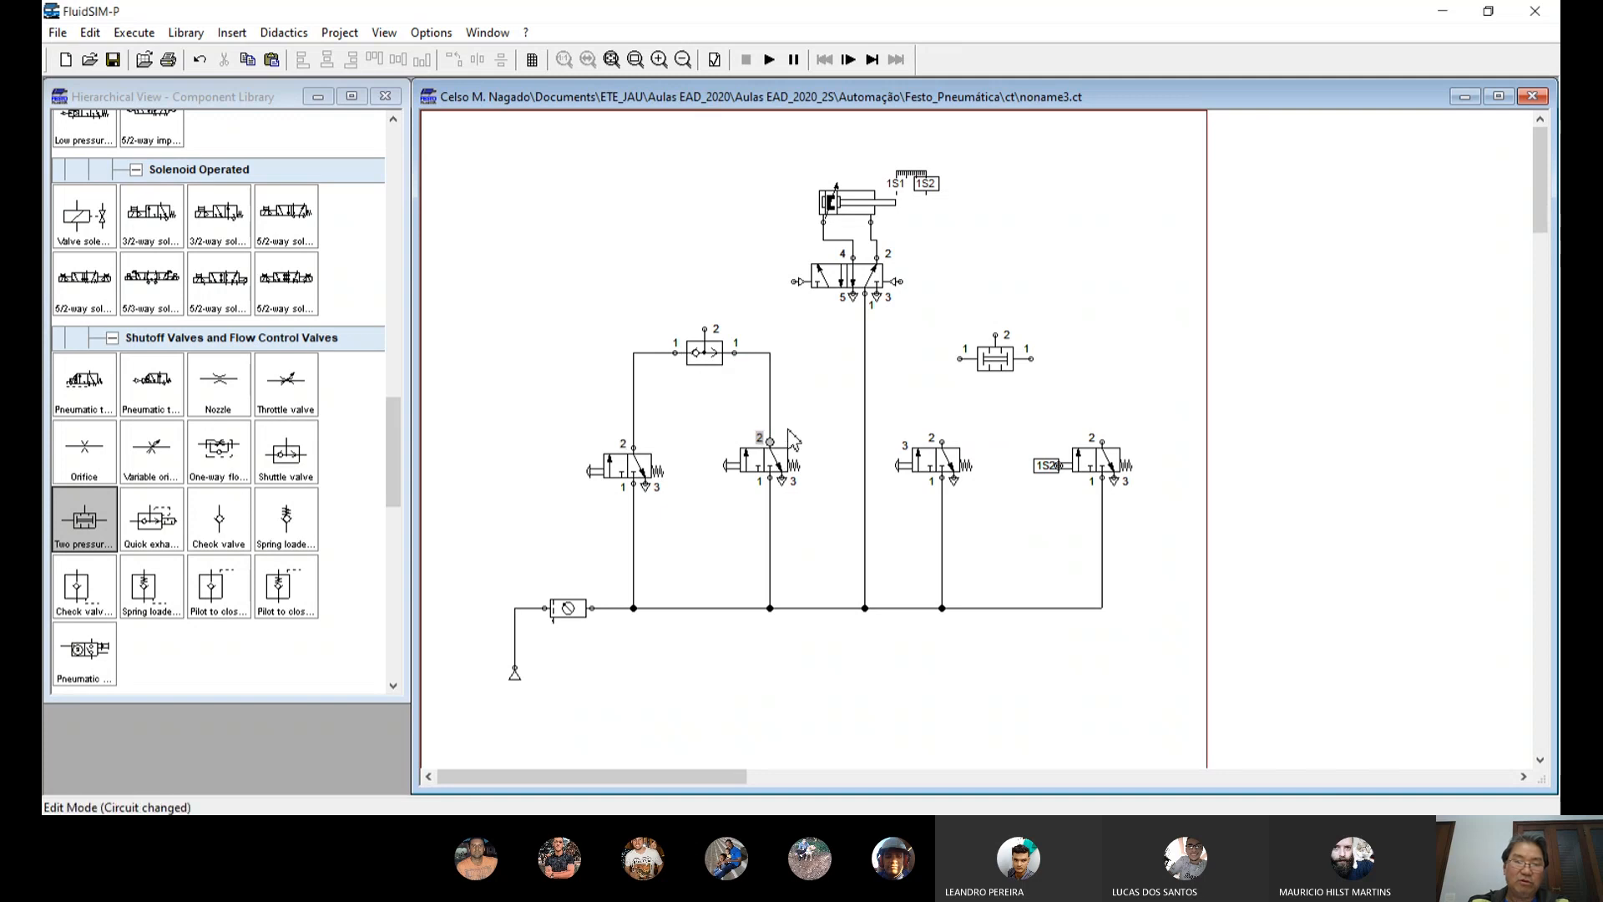
left_click(636, 480)
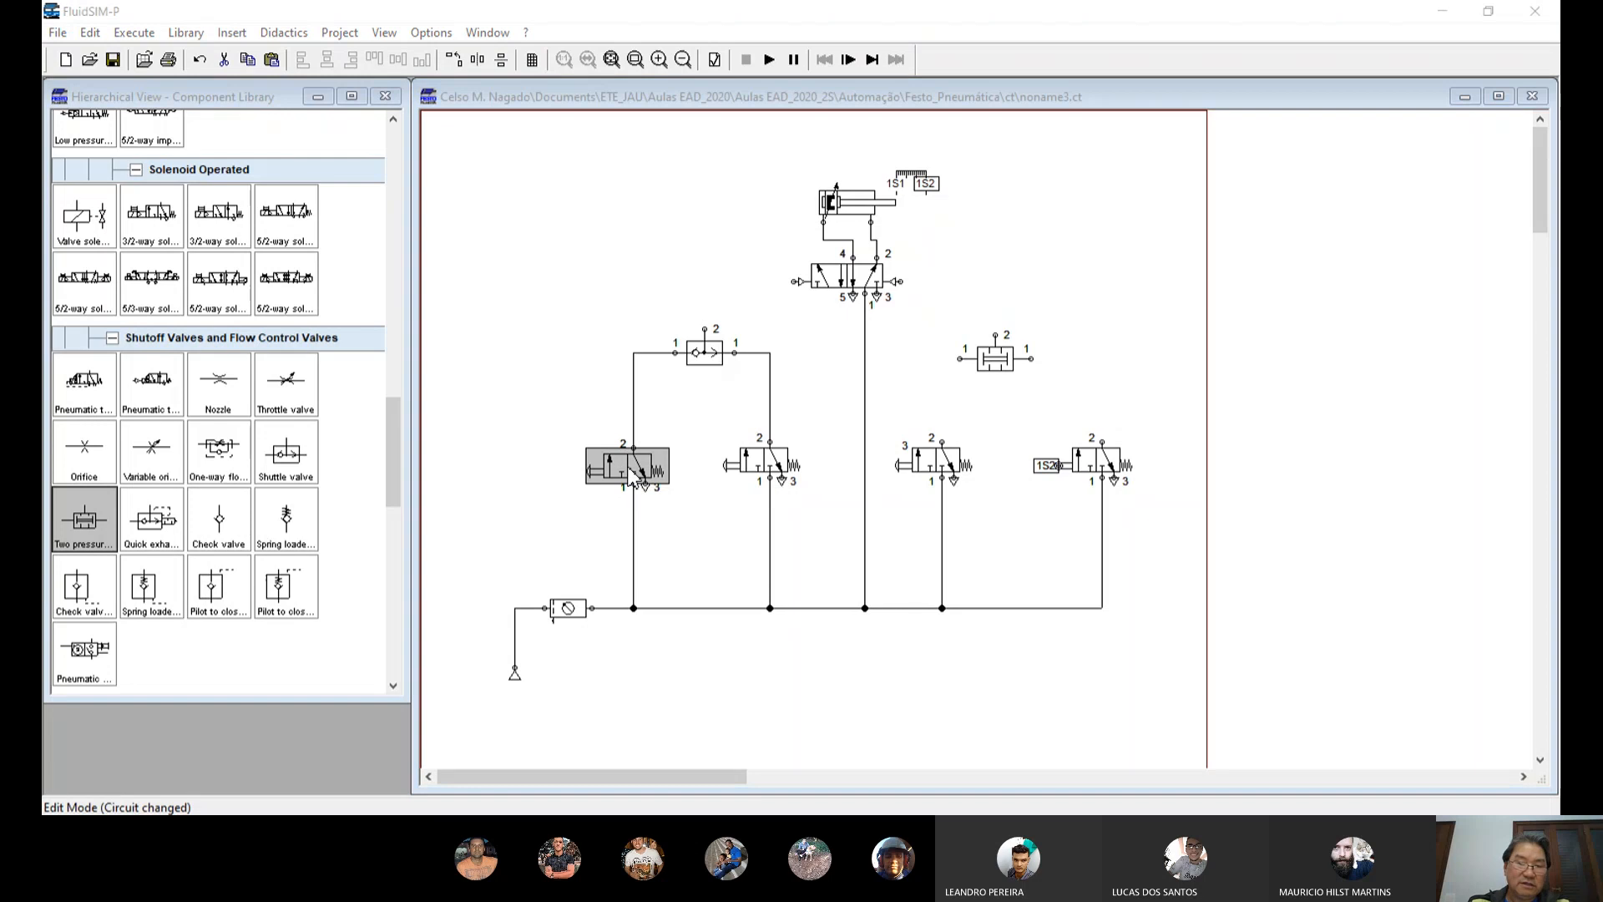
double_click(632, 477)
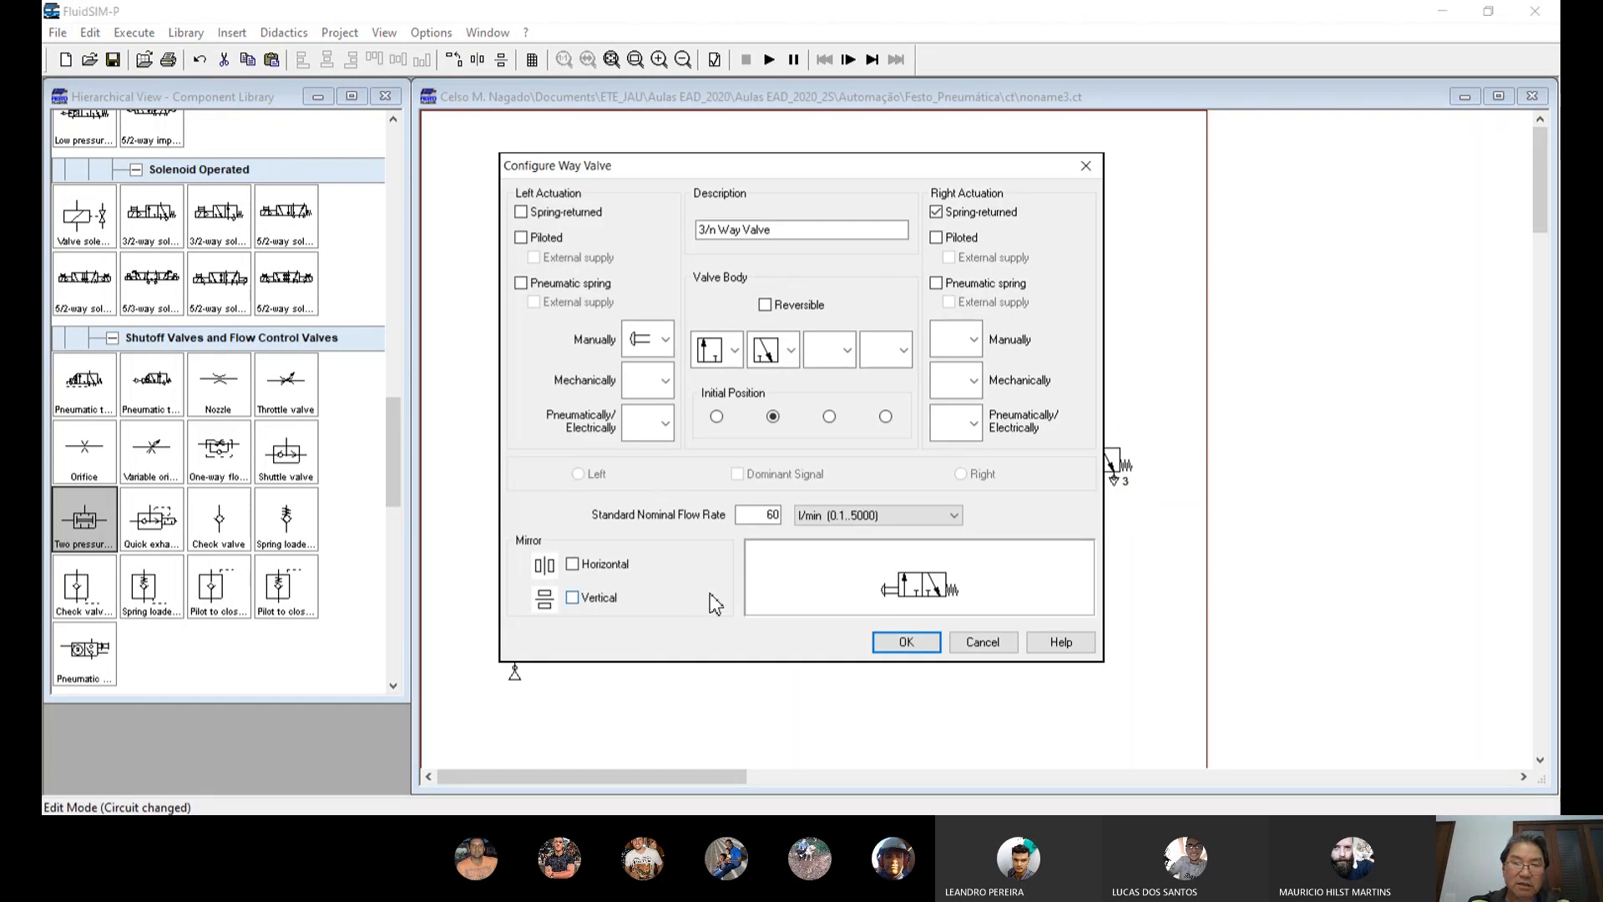
left_click(987, 648)
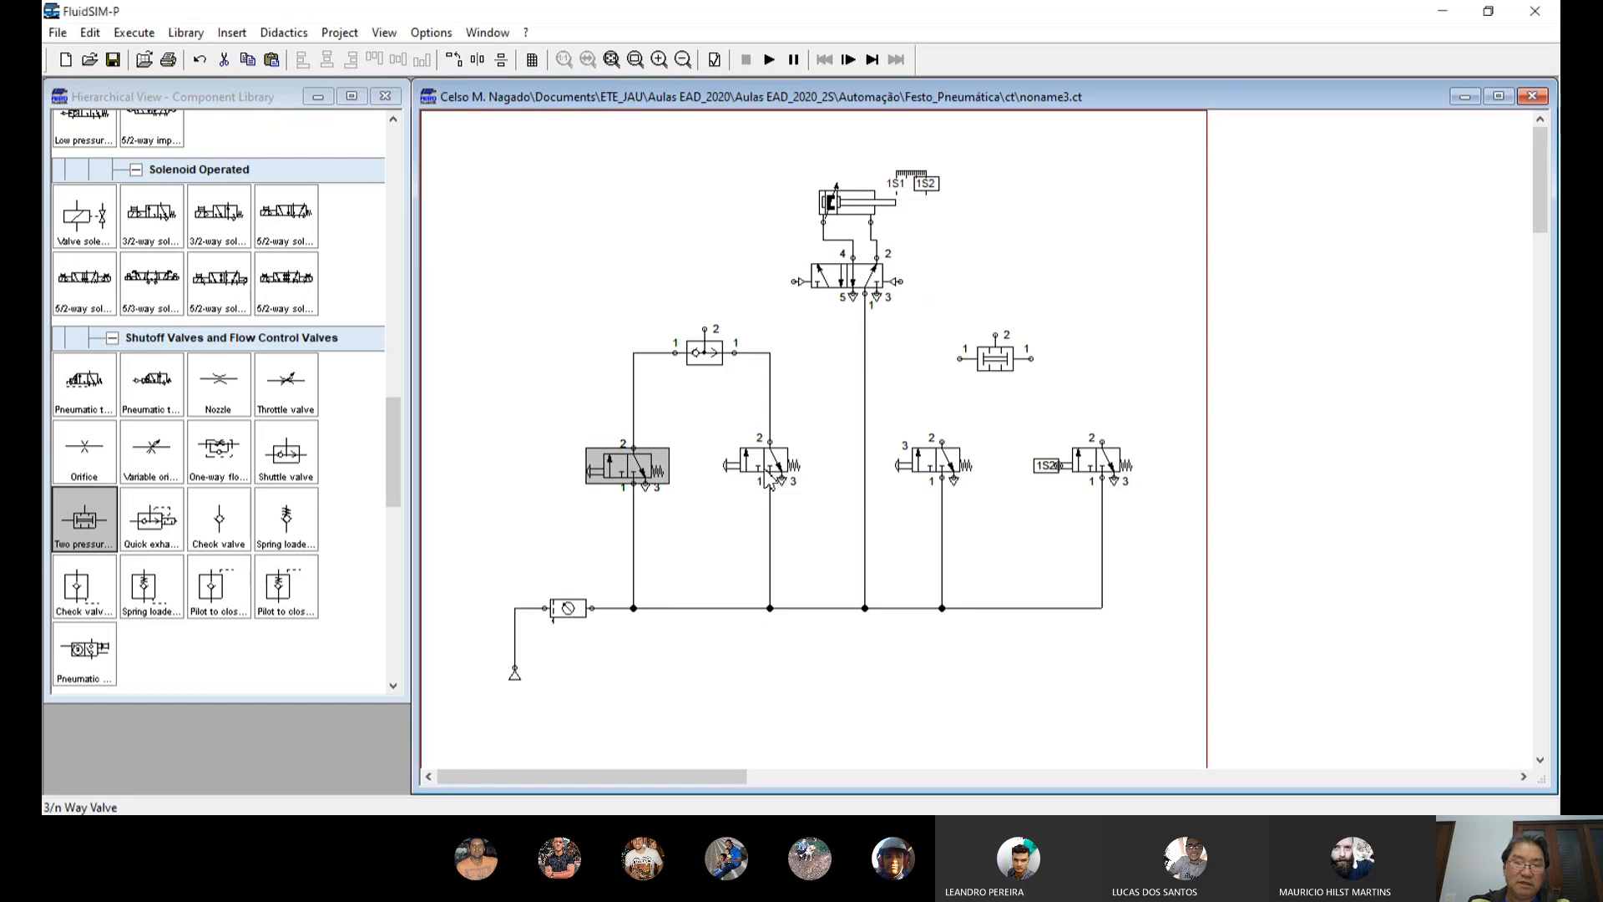
Step: Connect the shuttle valve's port 2 to the 5/n way valve's left pilot port and shift the two pressure valve slightly right
left_click_drag(705, 329, 798, 302)
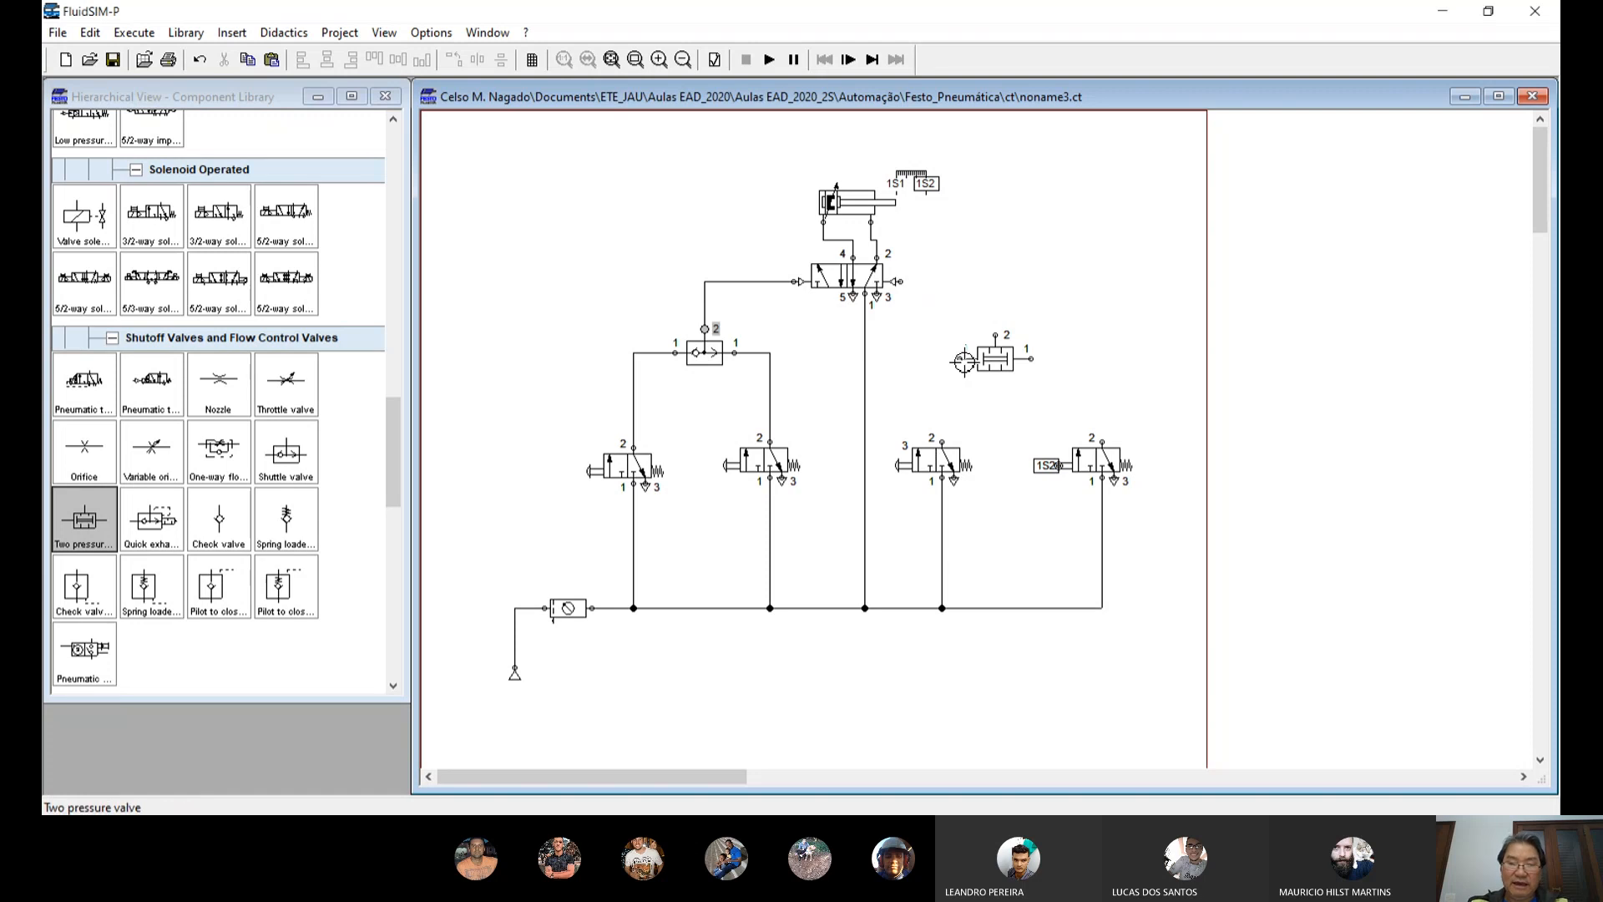
left_click_drag(981, 363, 994, 357)
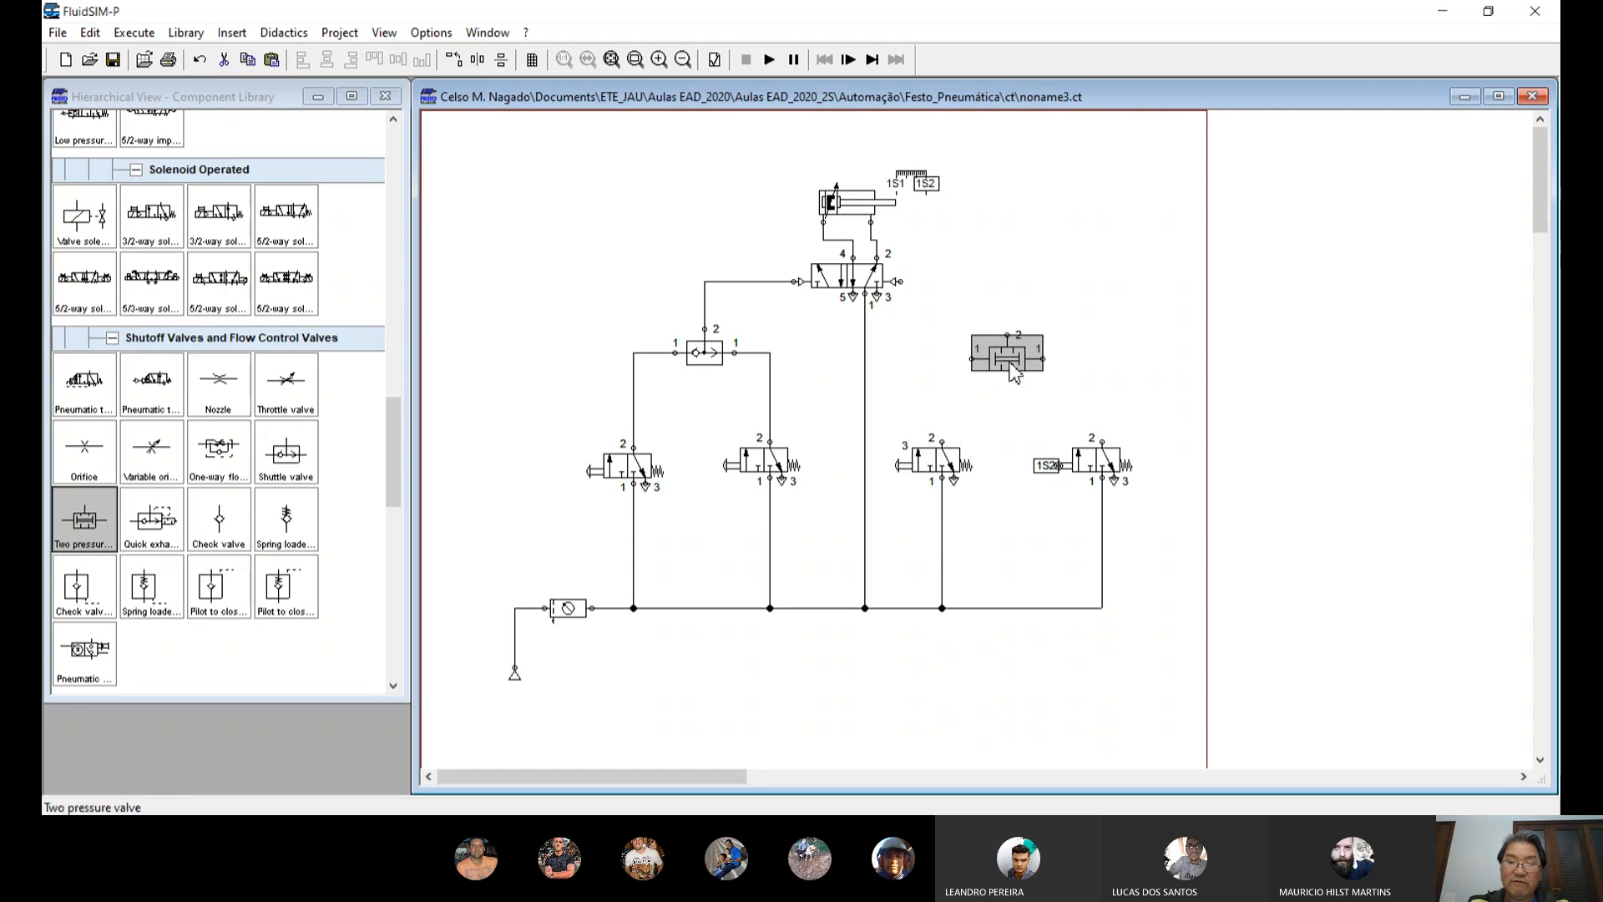
Step: Connect port 2 of the third push-button valve and the 1S2 roller valve to the two pressure valve, and its output to the 5/n way valve's right pilot port
left_click_drag(942, 441, 973, 361)
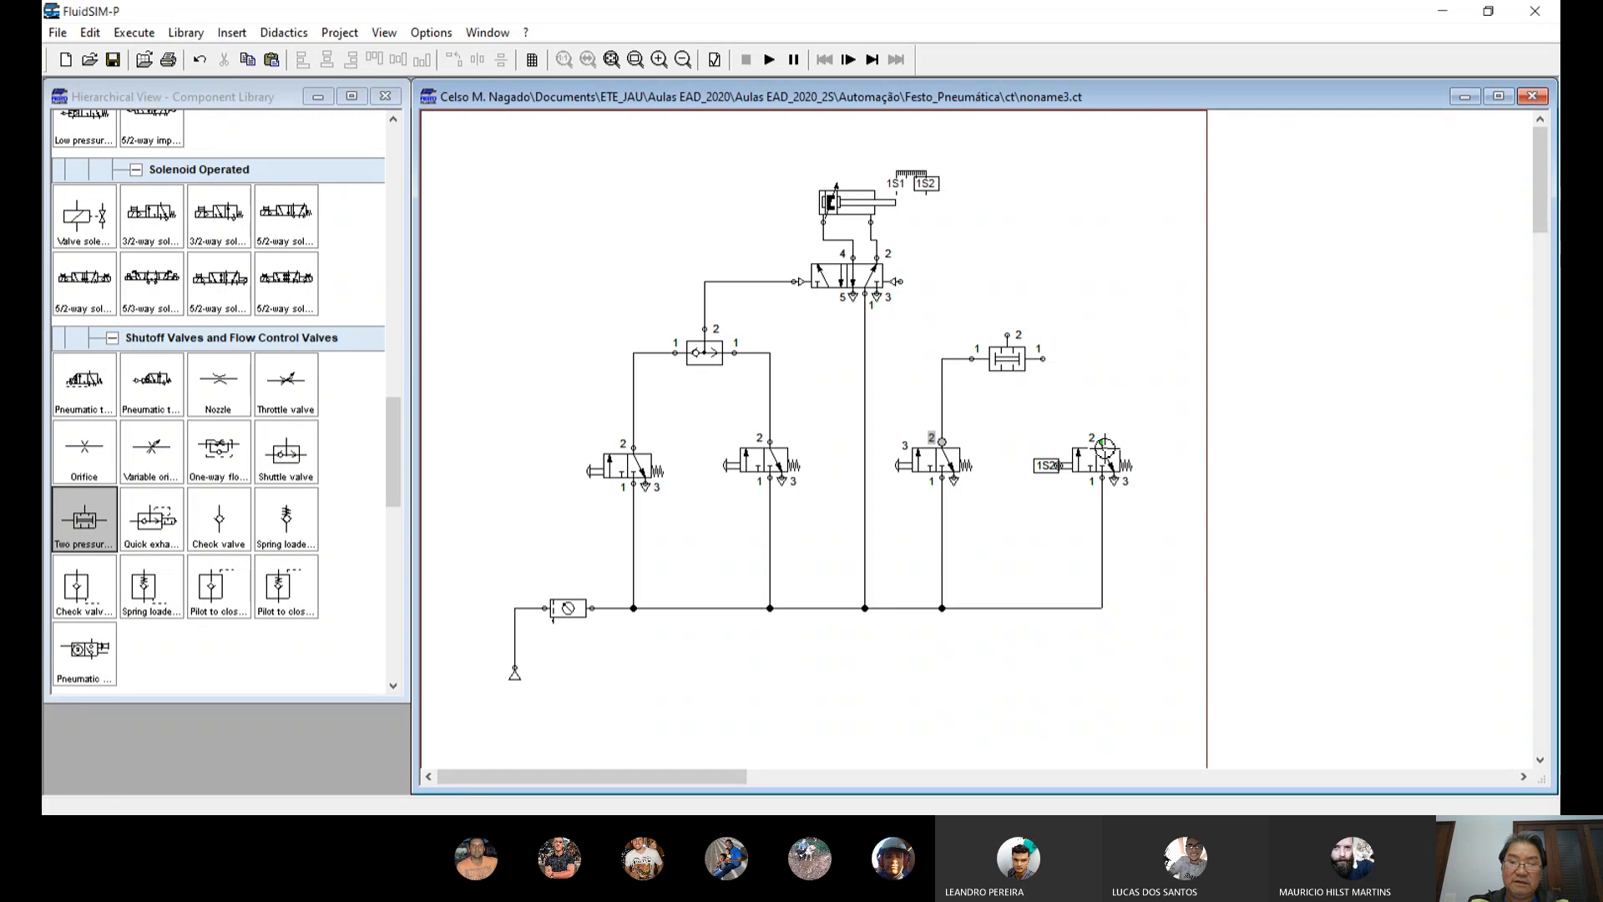
left_click_drag(1107, 447, 901, 281)
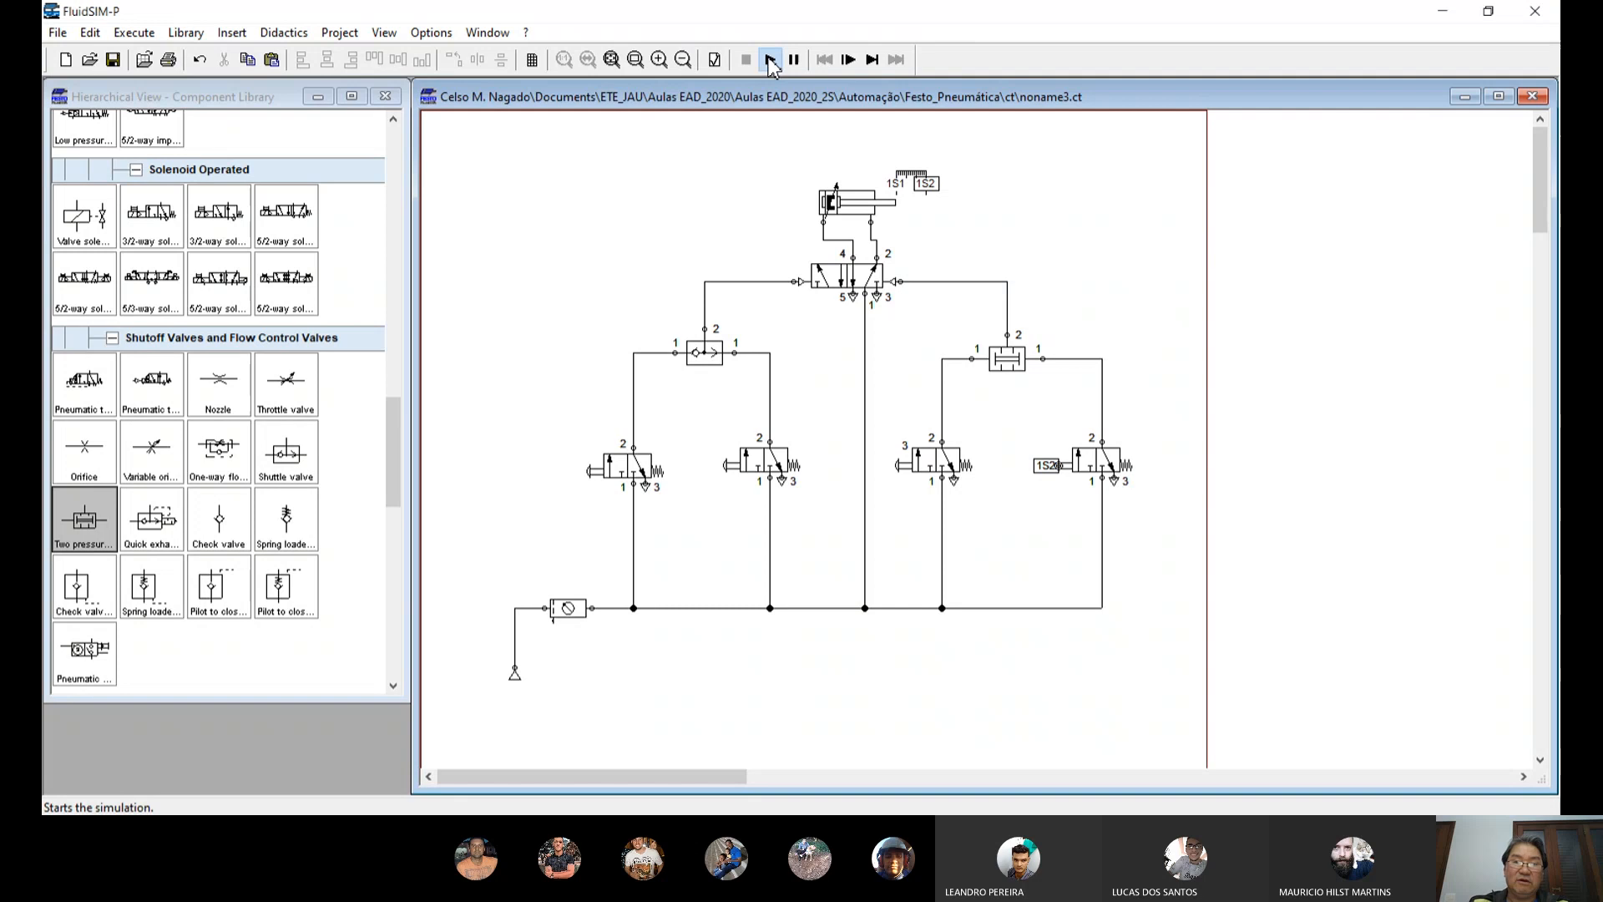
Step: Simulate the circuit, actuating the first, third and second push-button valves in turn, and stop the simulation
left_click(768, 60)
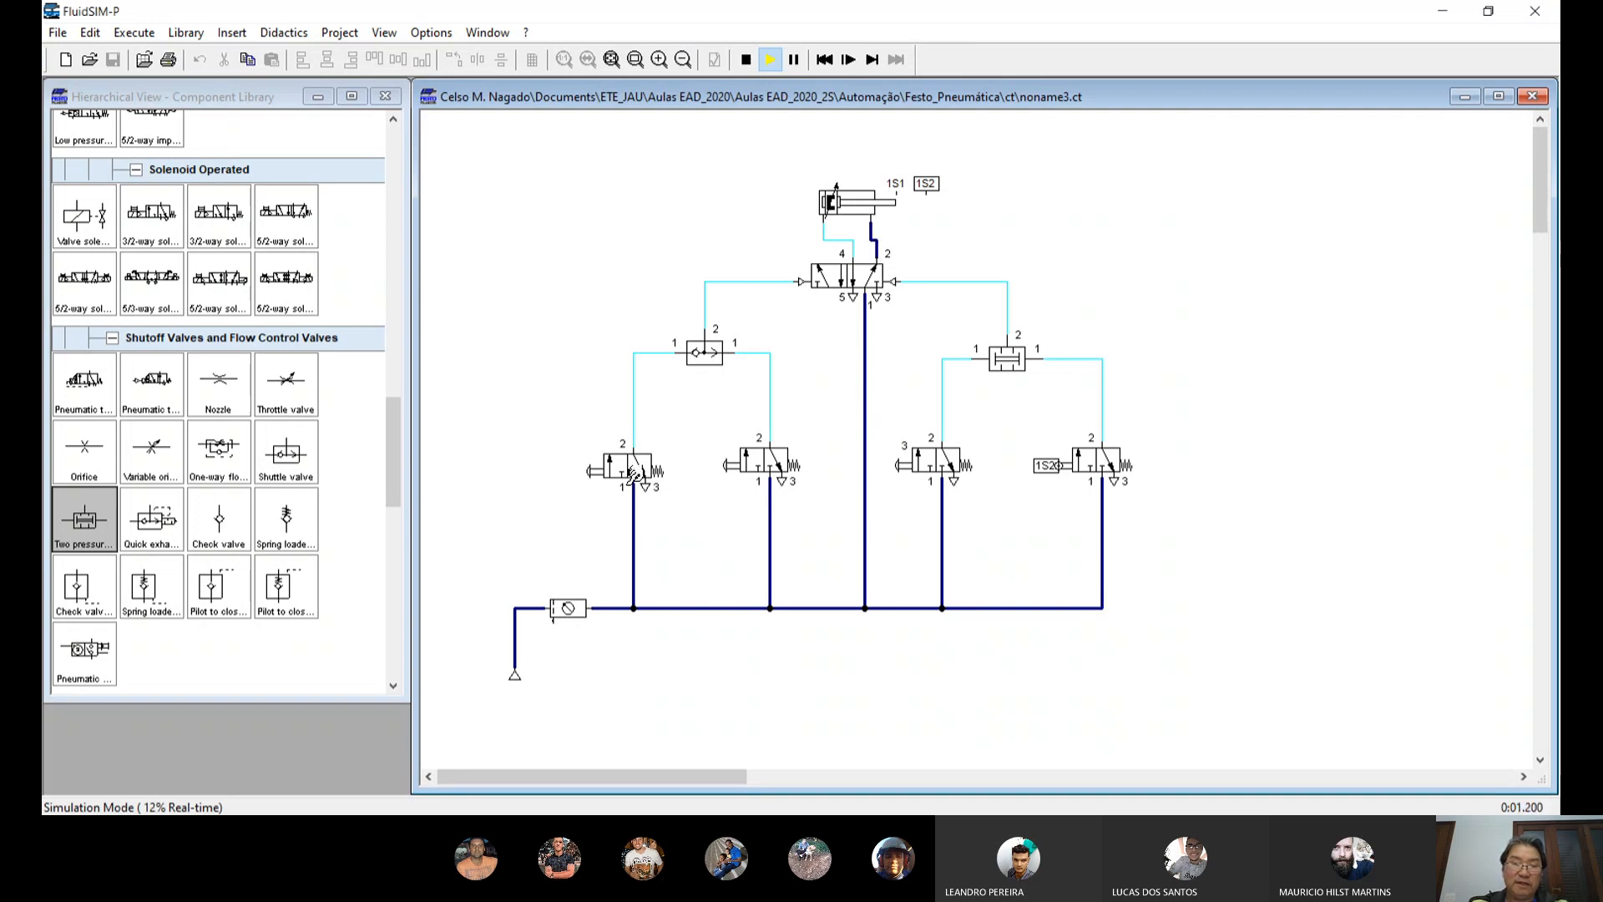
left_click(607, 467)
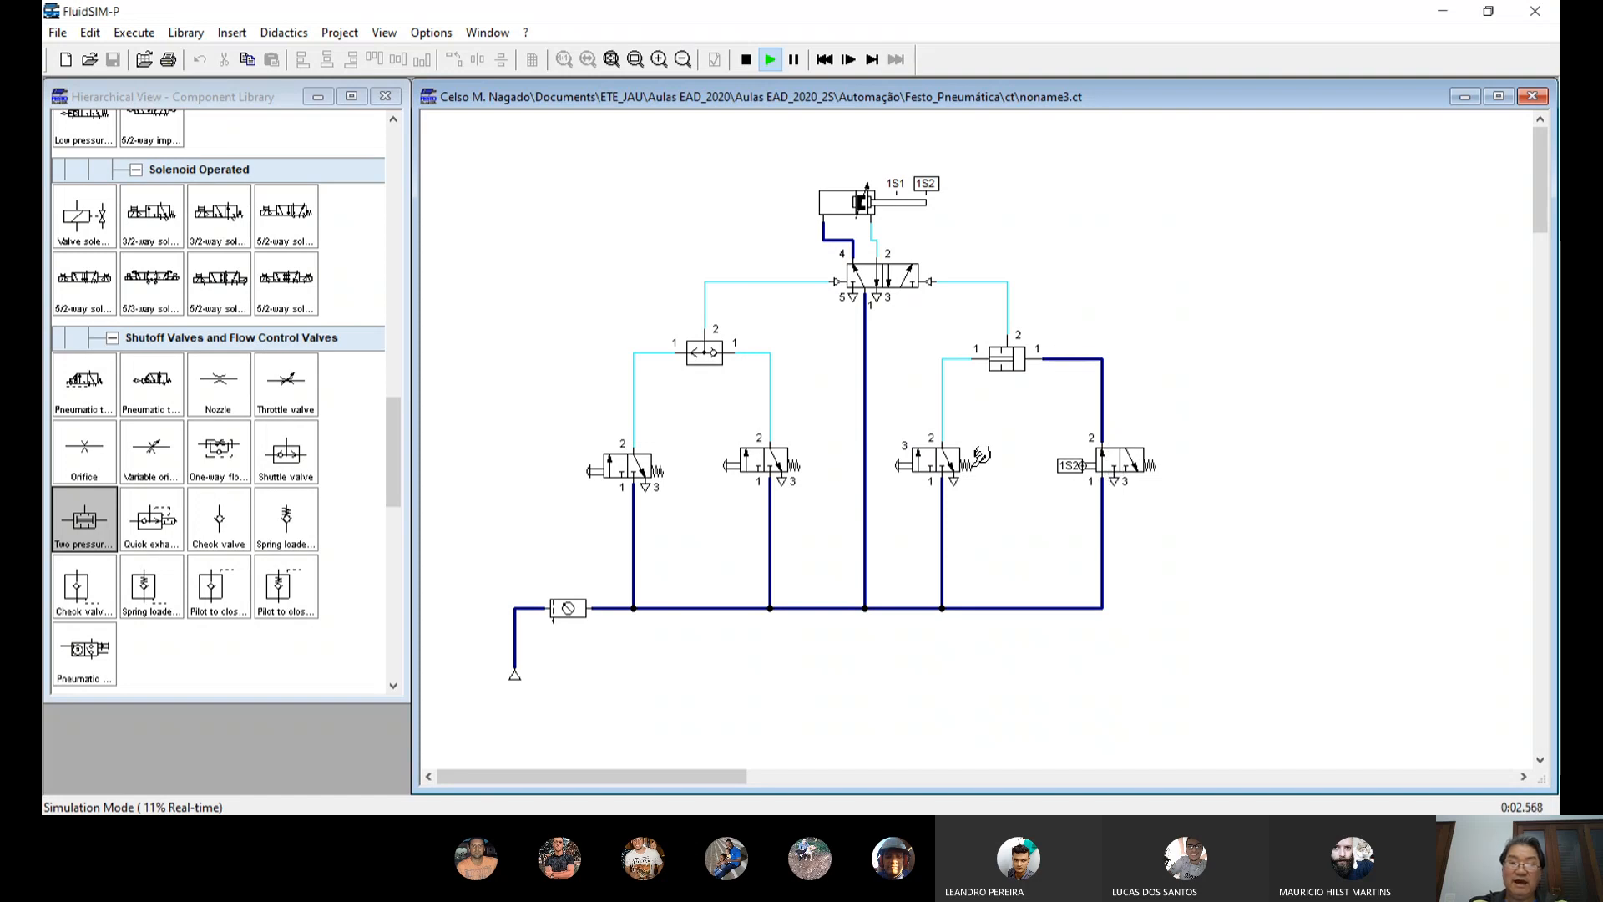
left_click(921, 464)
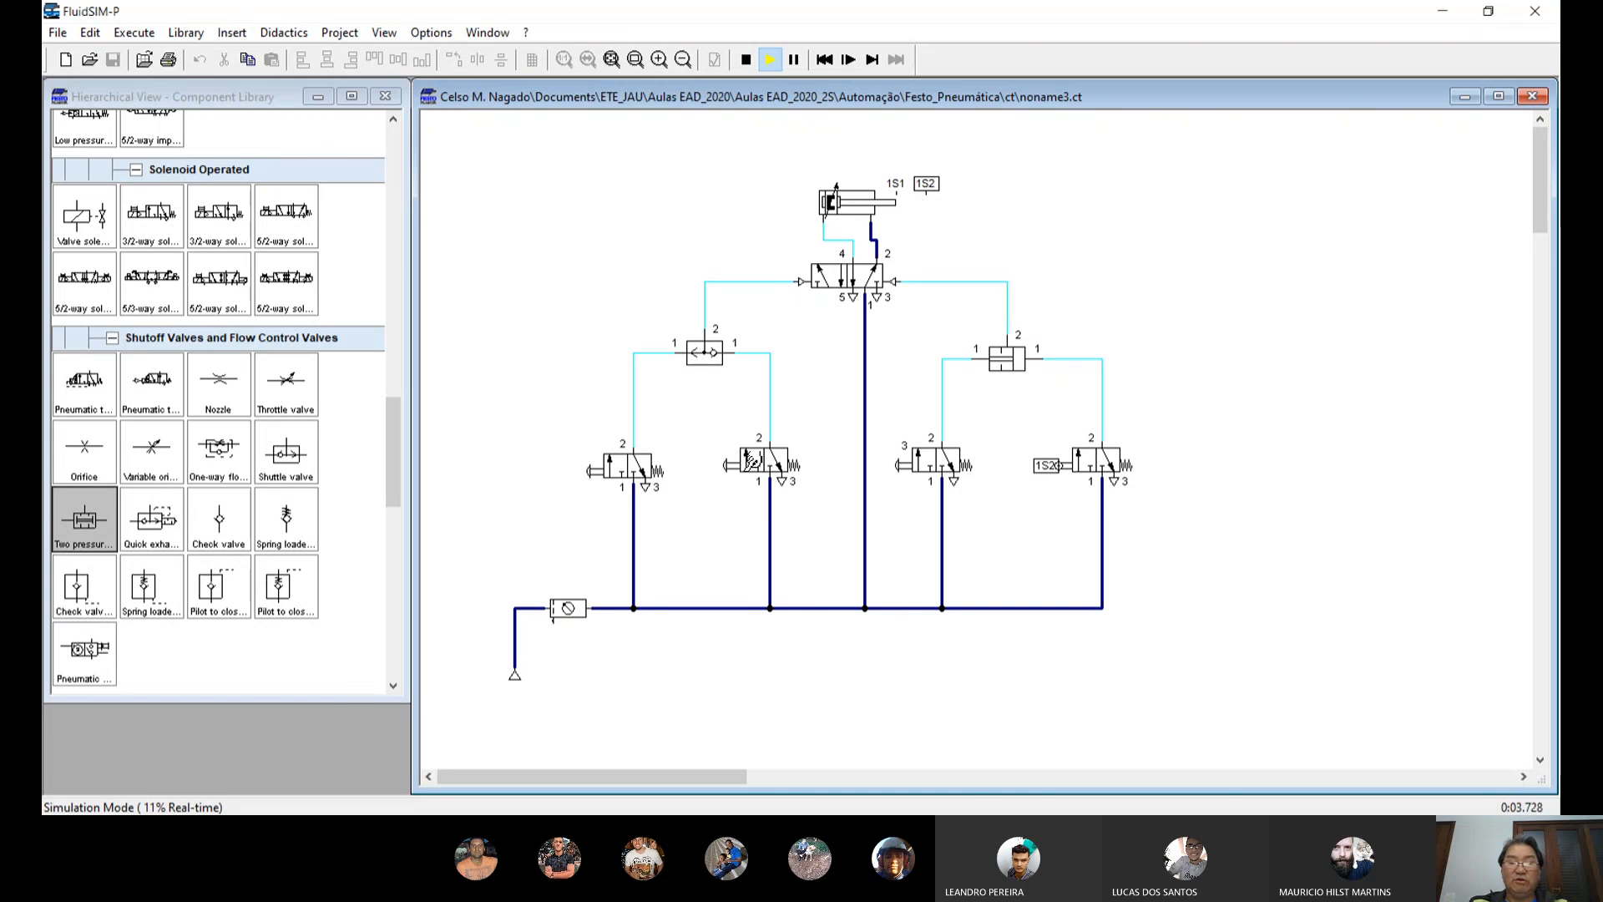
left_click(746, 462)
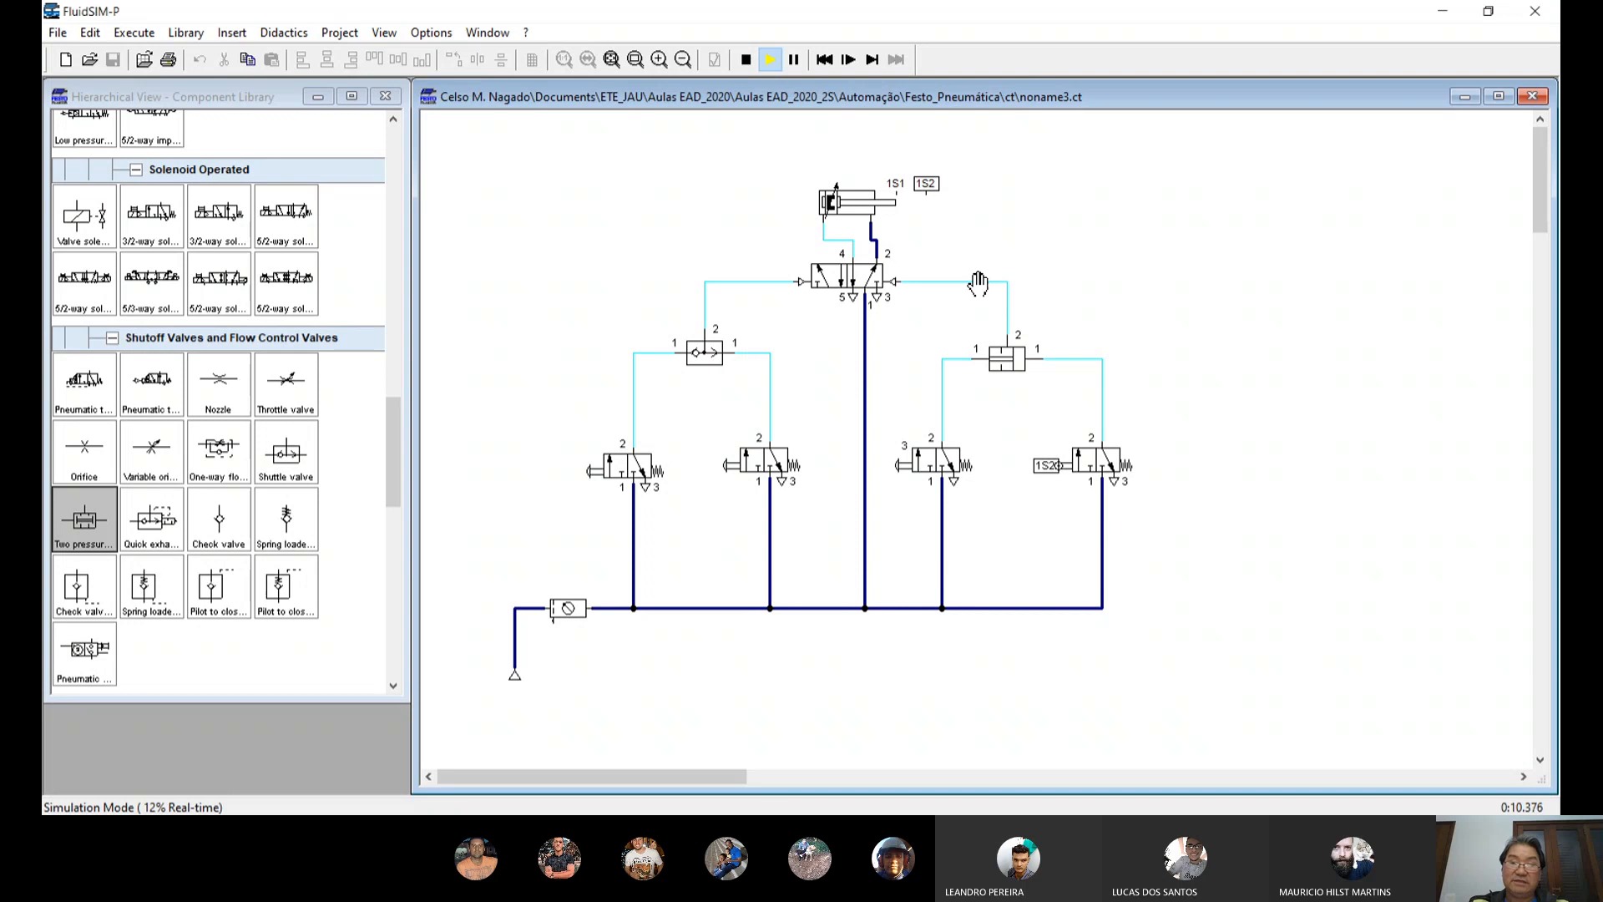
left_click(746, 60)
Step: Set the 1S2 switching position on the cylinder's distance rule to begin and end at 99 mm
double_click(918, 179)
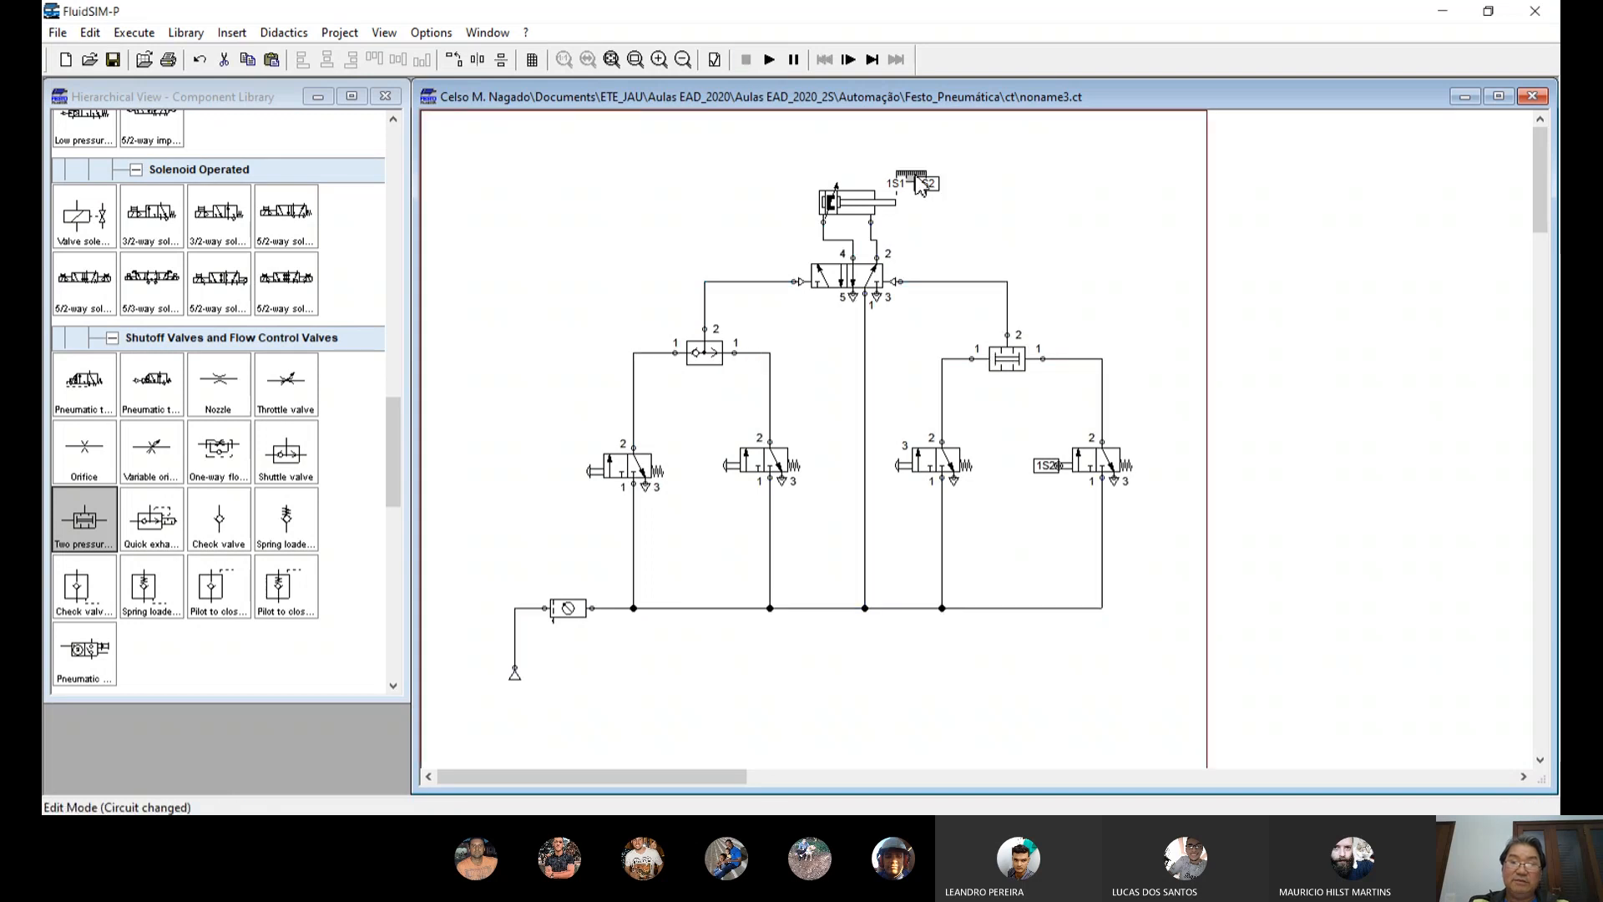
left_click(782, 337)
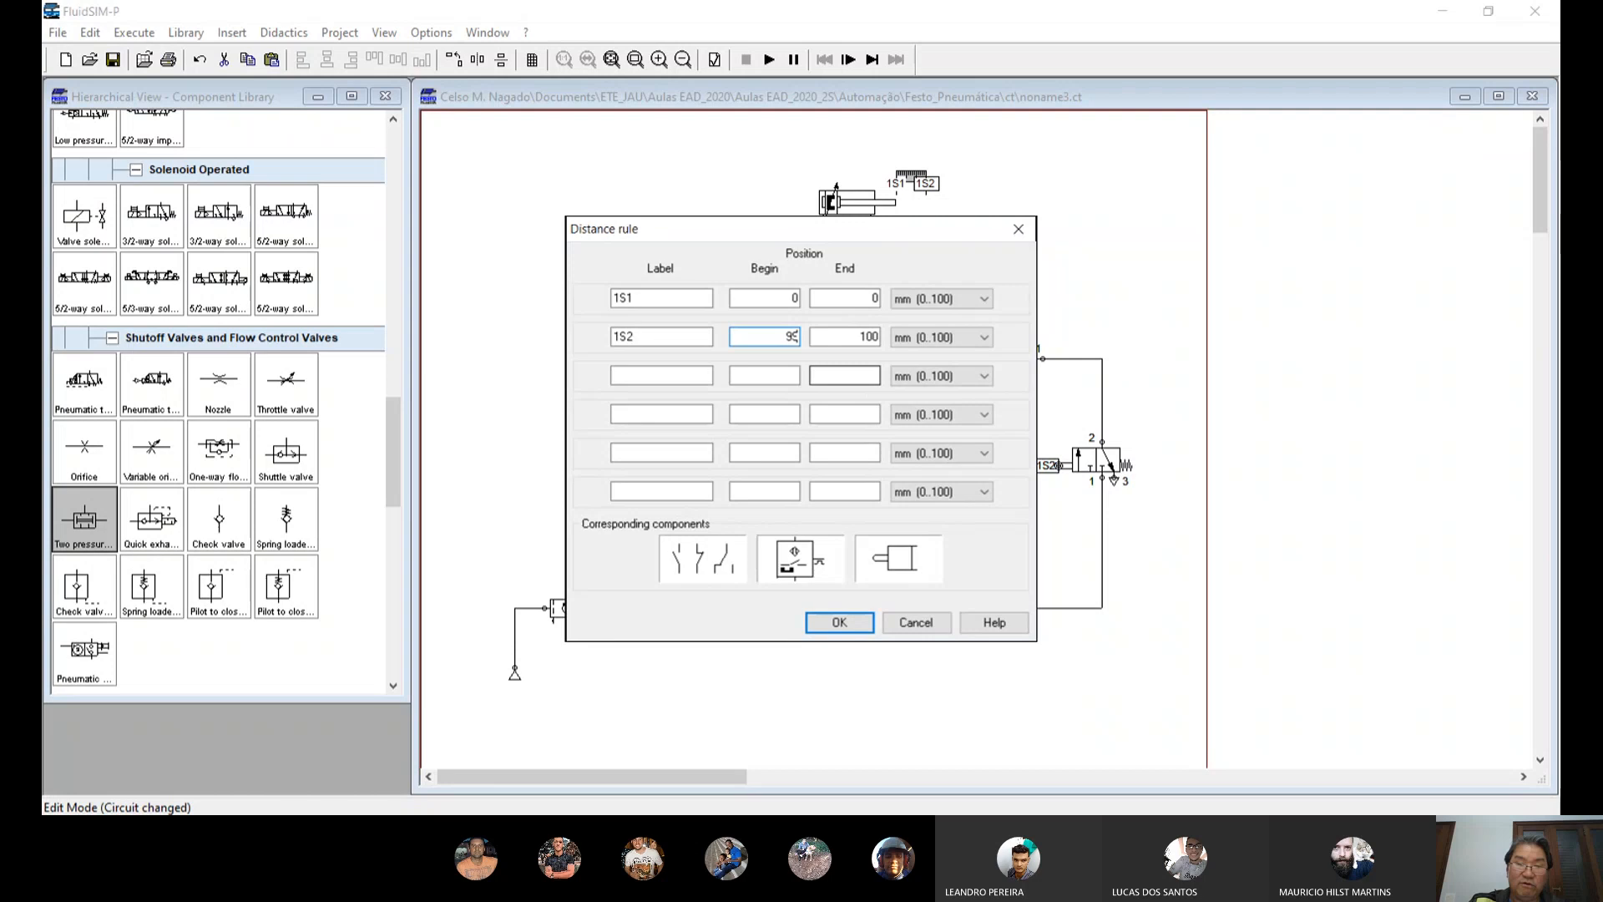
left_click(868, 341)
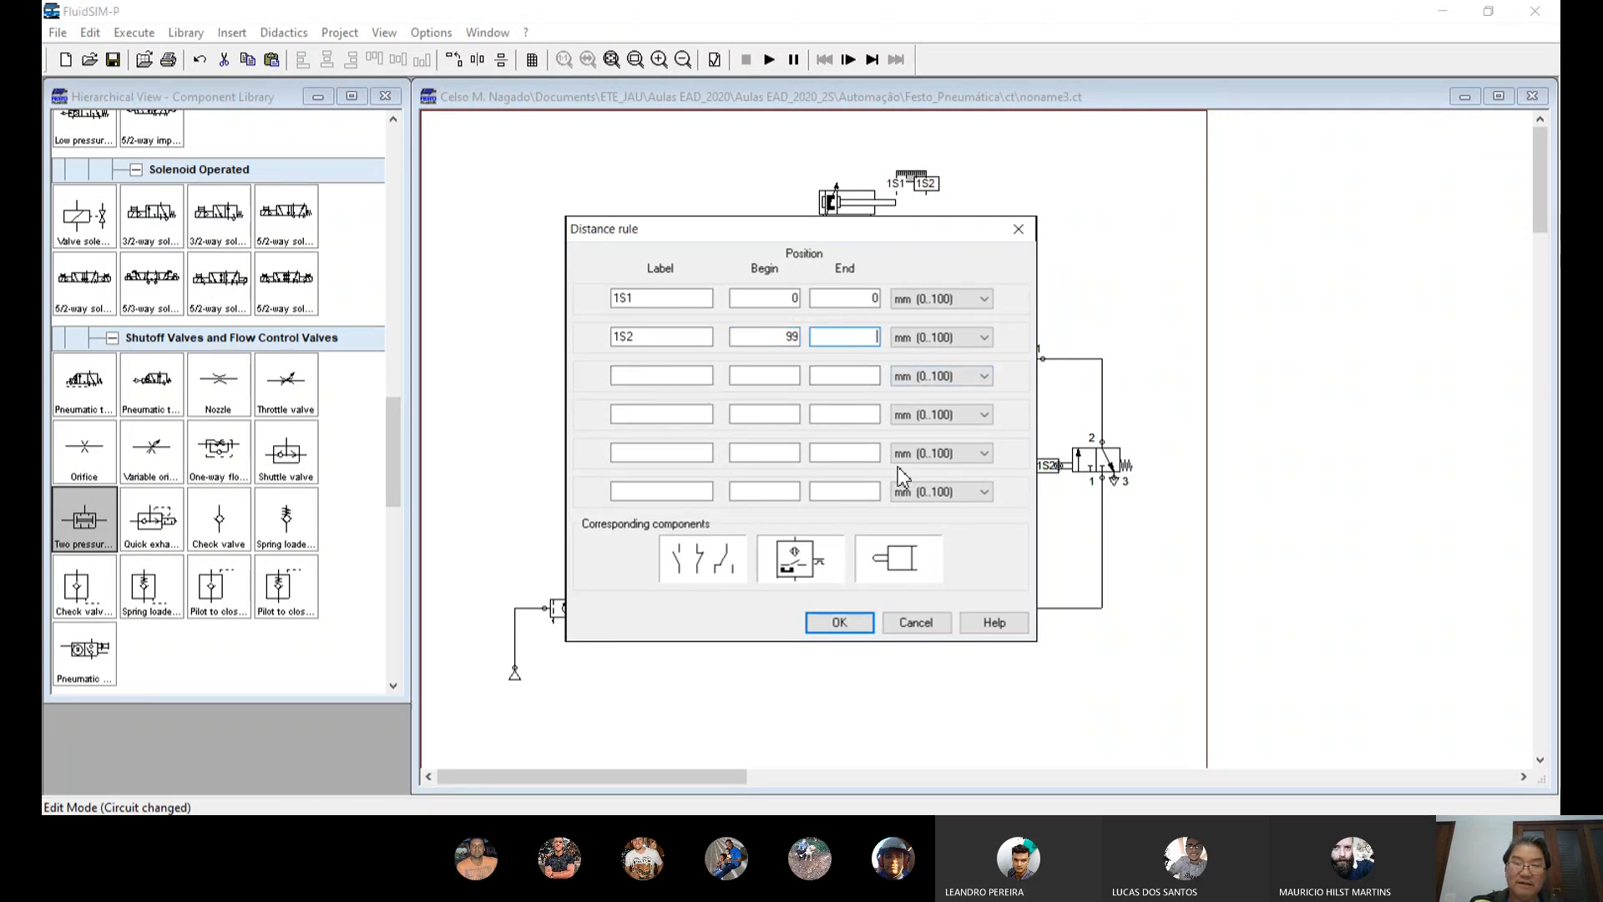
type("99")
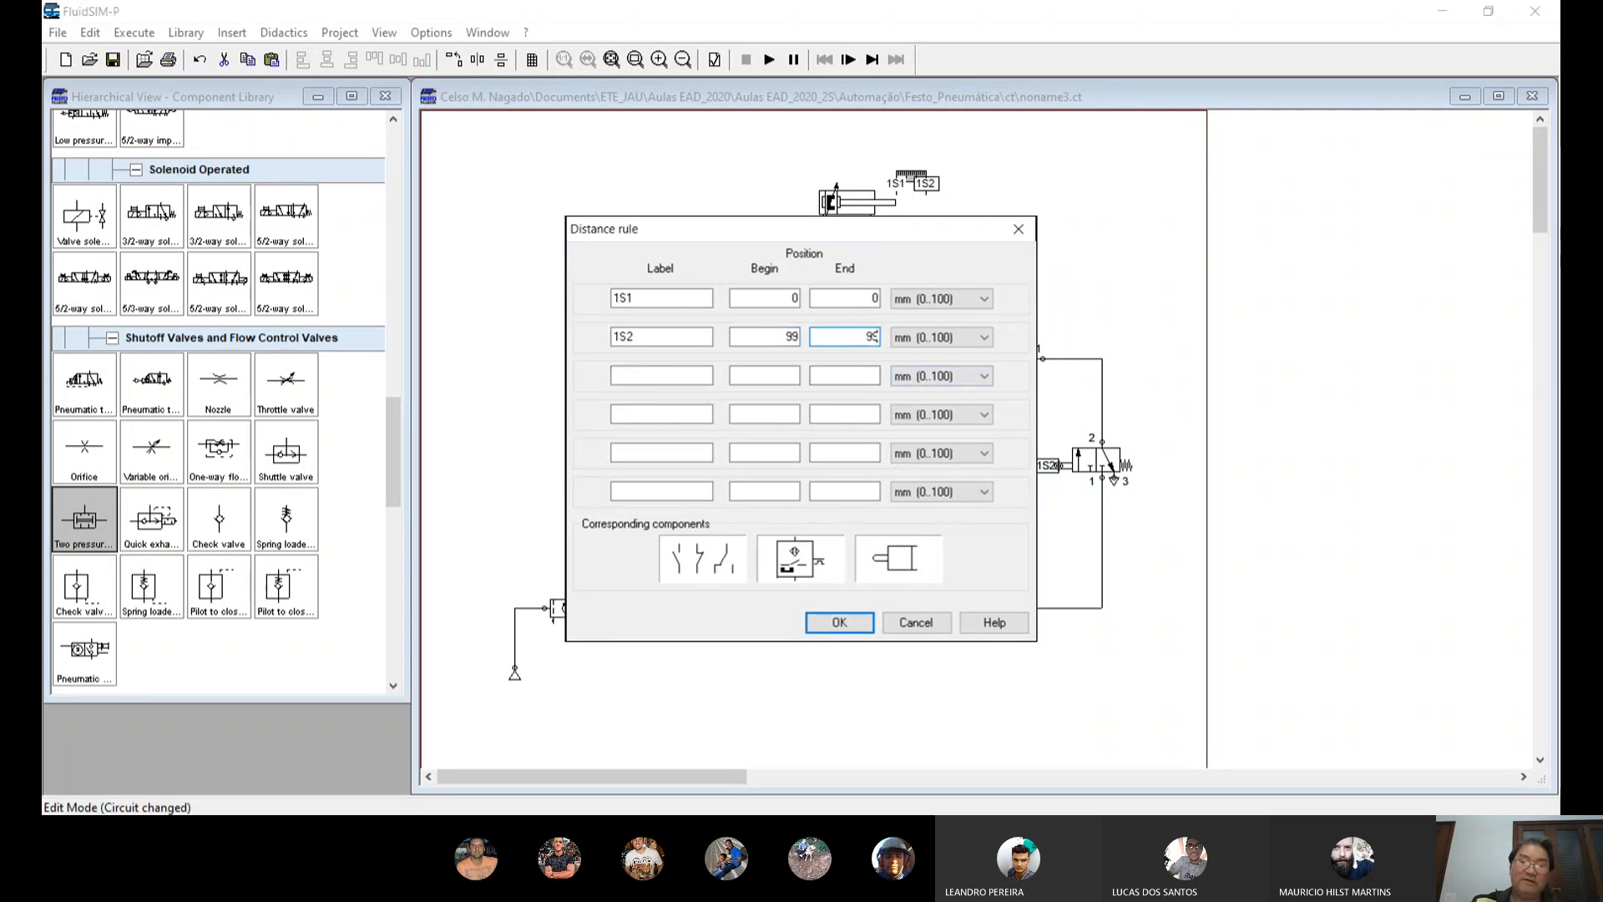
left_click(868, 626)
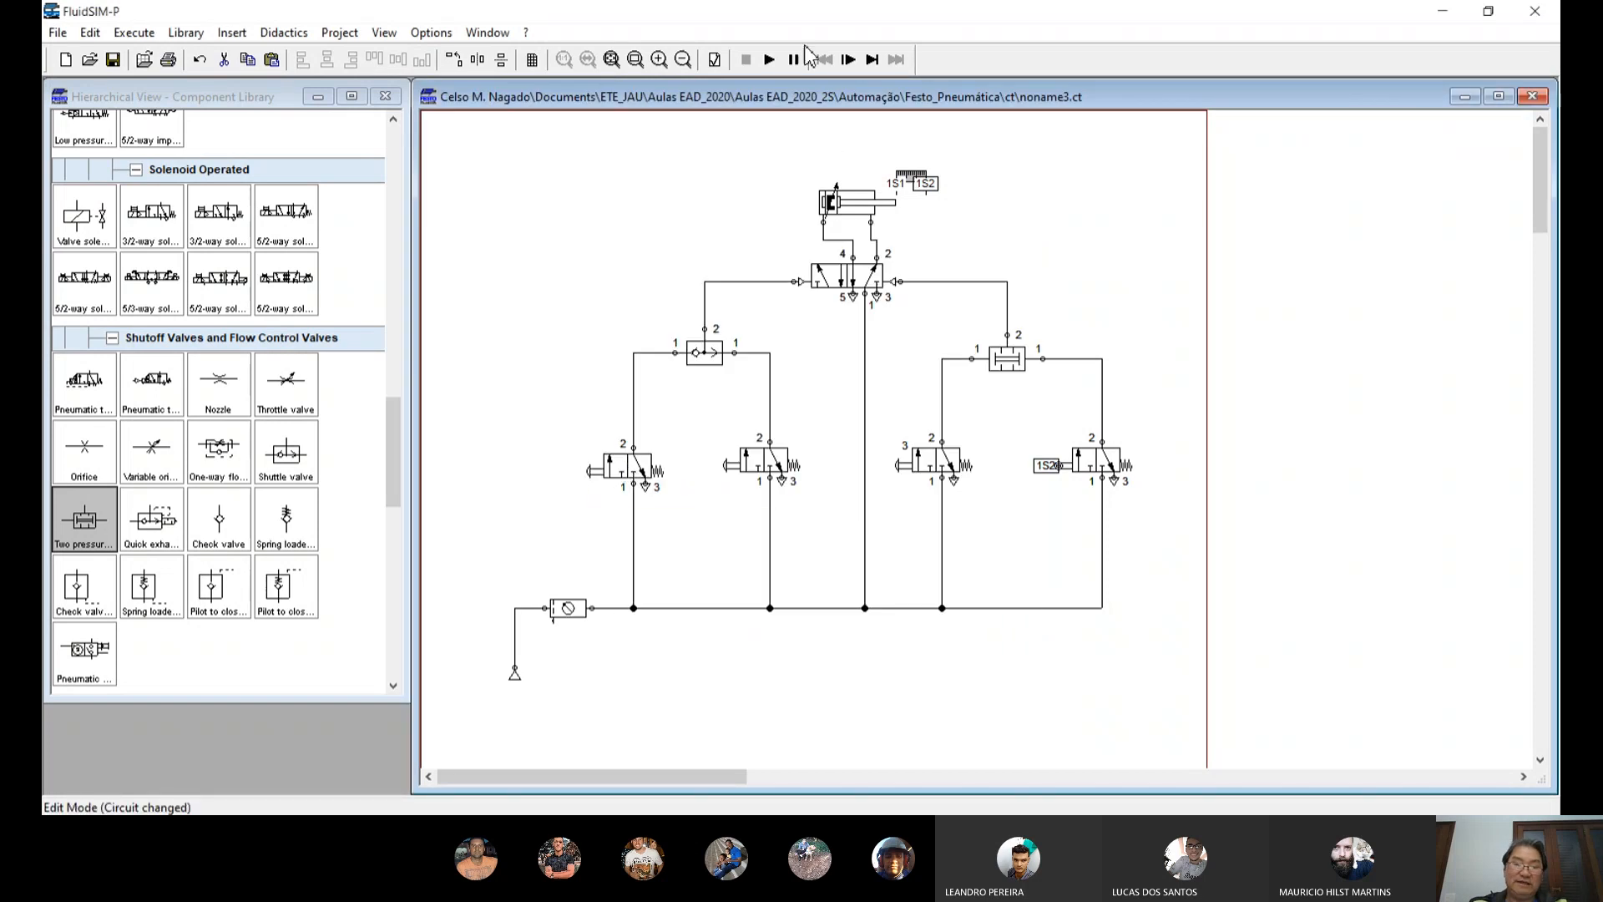
Step: Rerun the simulation, actuating the first push-button valve and repeatedly the third one to test the cylinder's return, and stop it
left_click(770, 59)
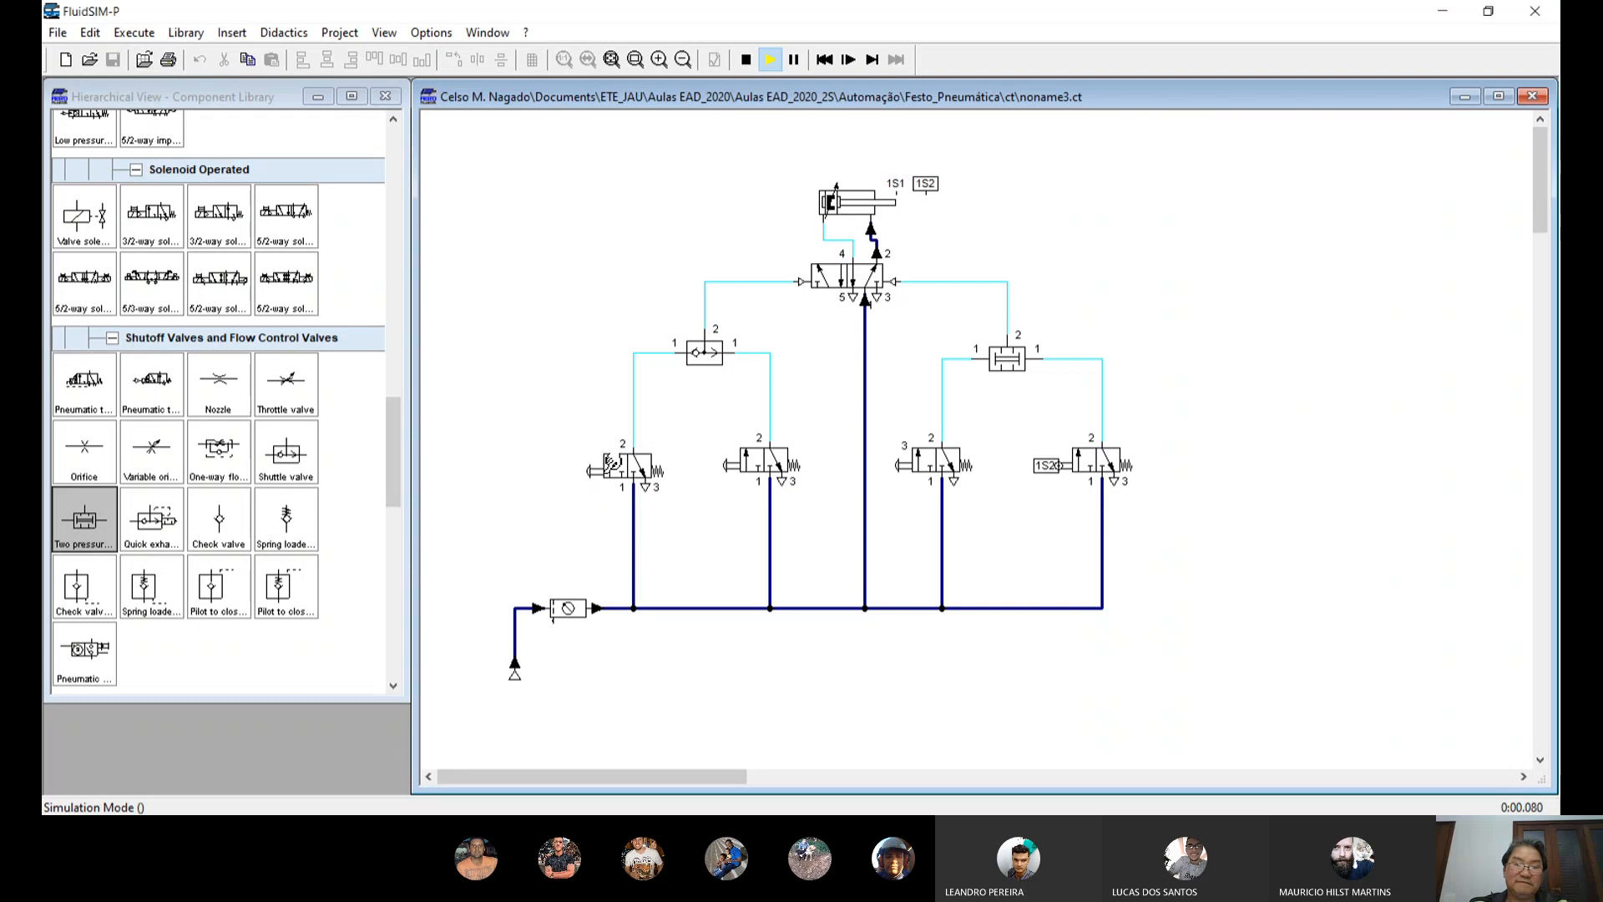
left_click(614, 462)
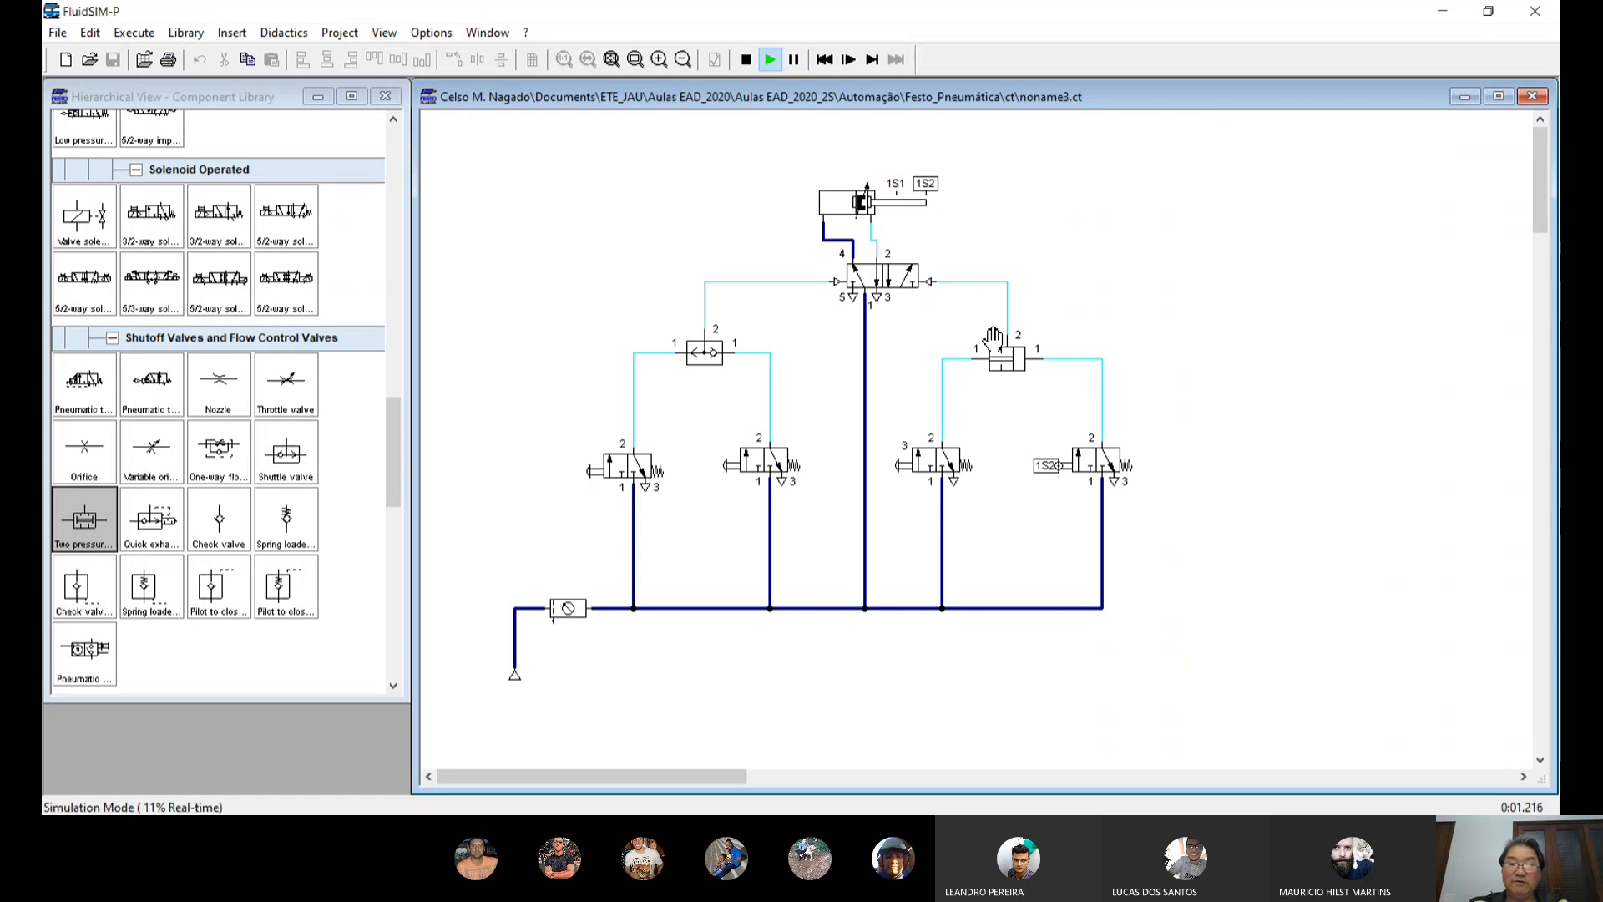
left_click(910, 465)
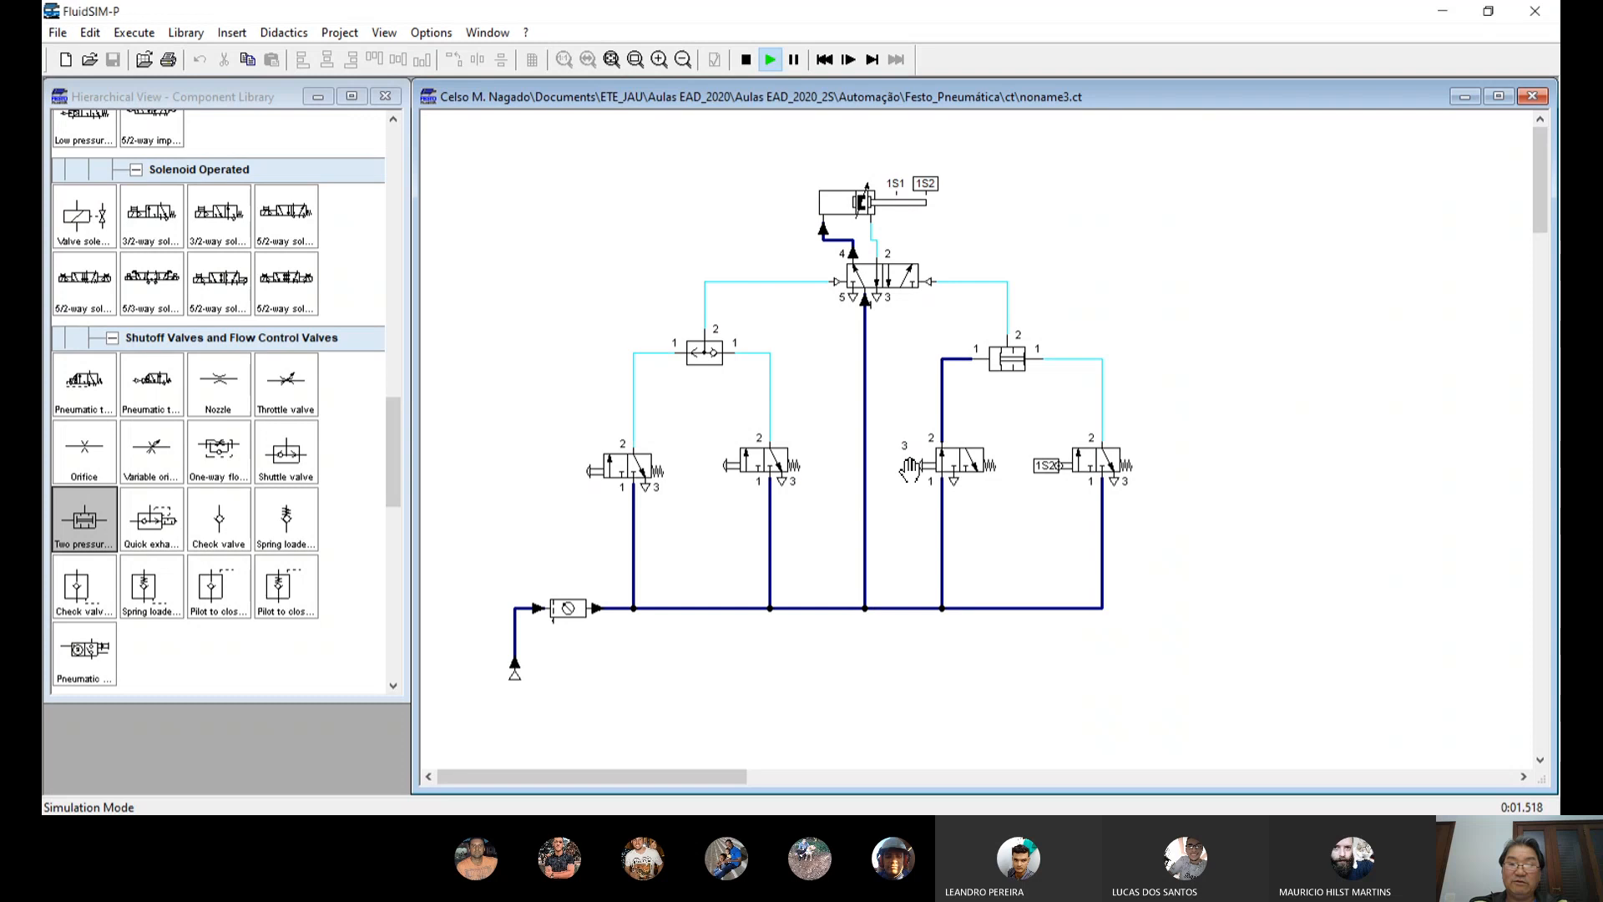
left_click(911, 466)
left_click(915, 464)
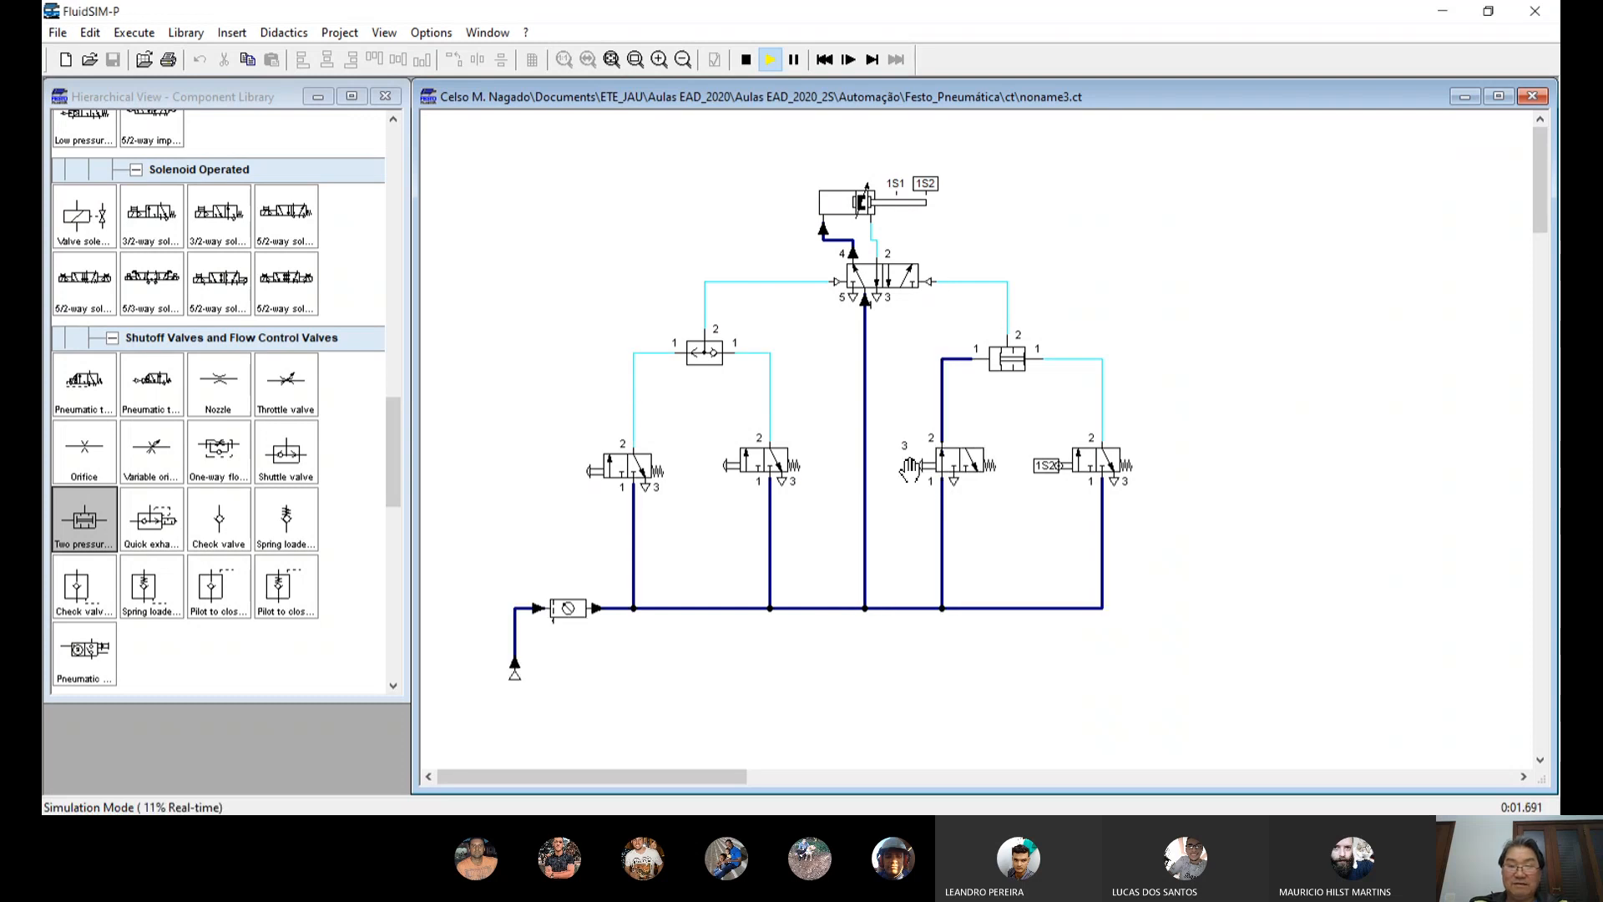
left_click(912, 466)
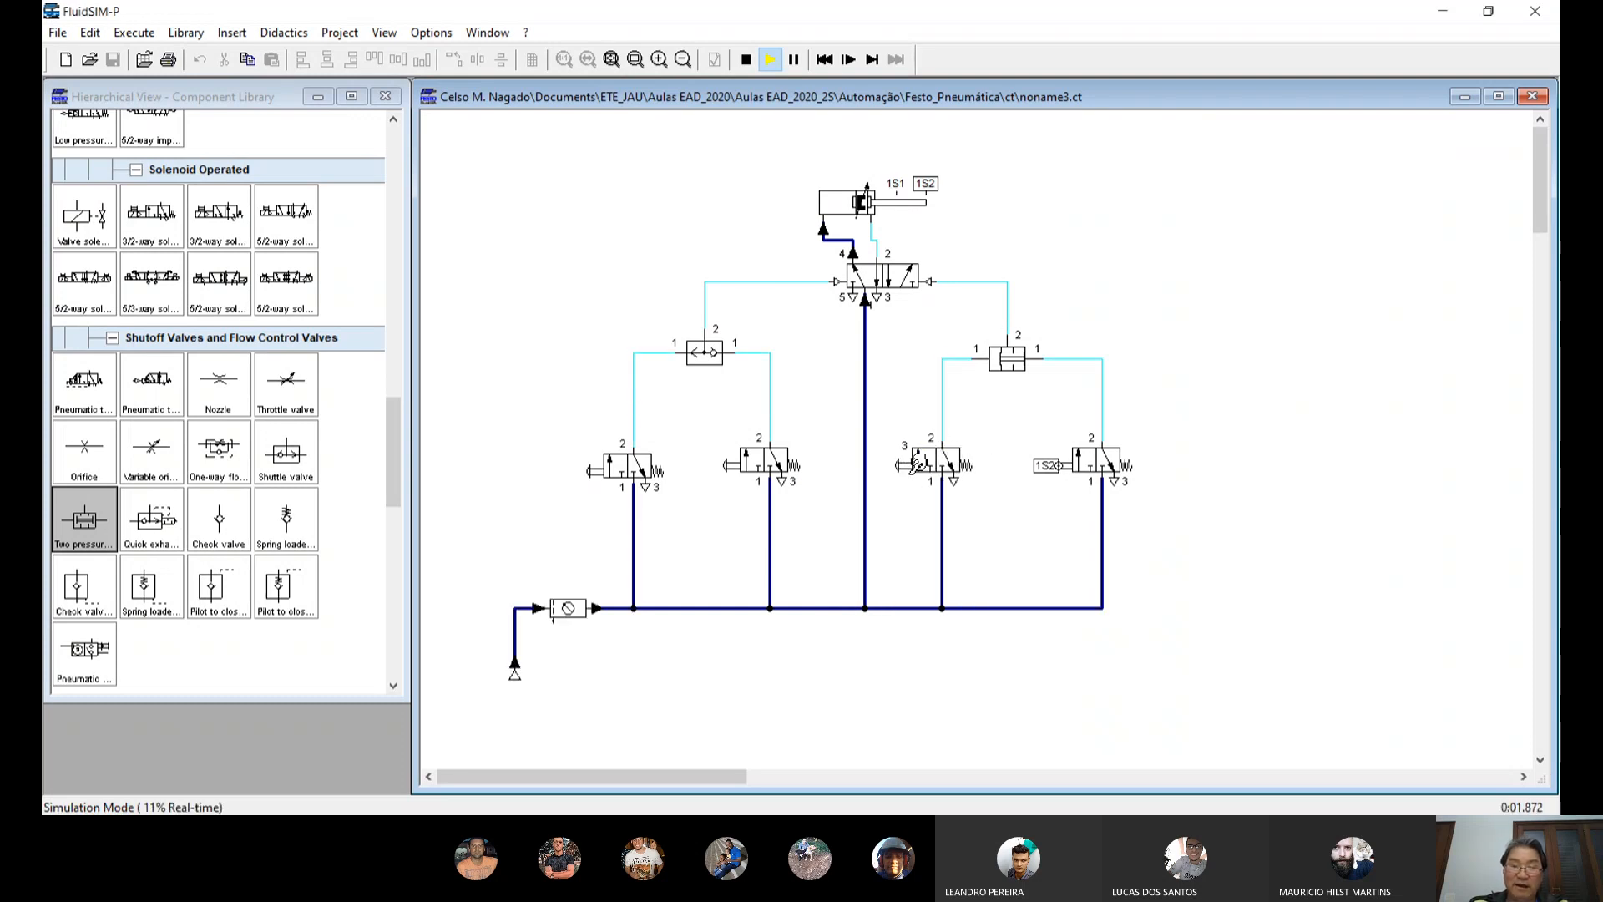
left_click(913, 466)
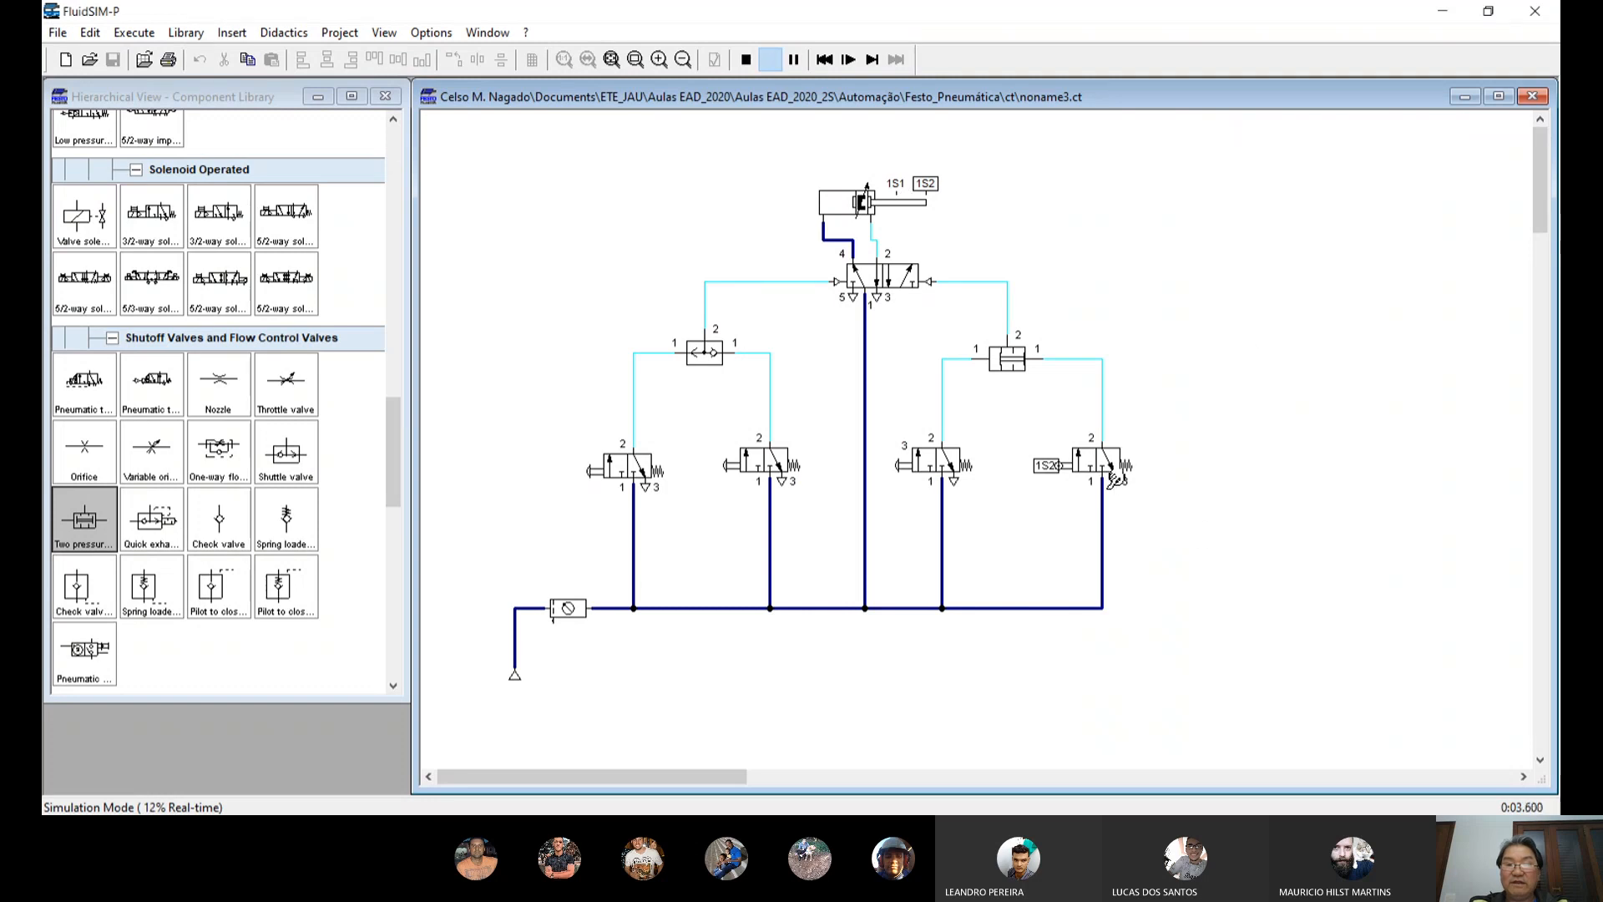
left_click(924, 466)
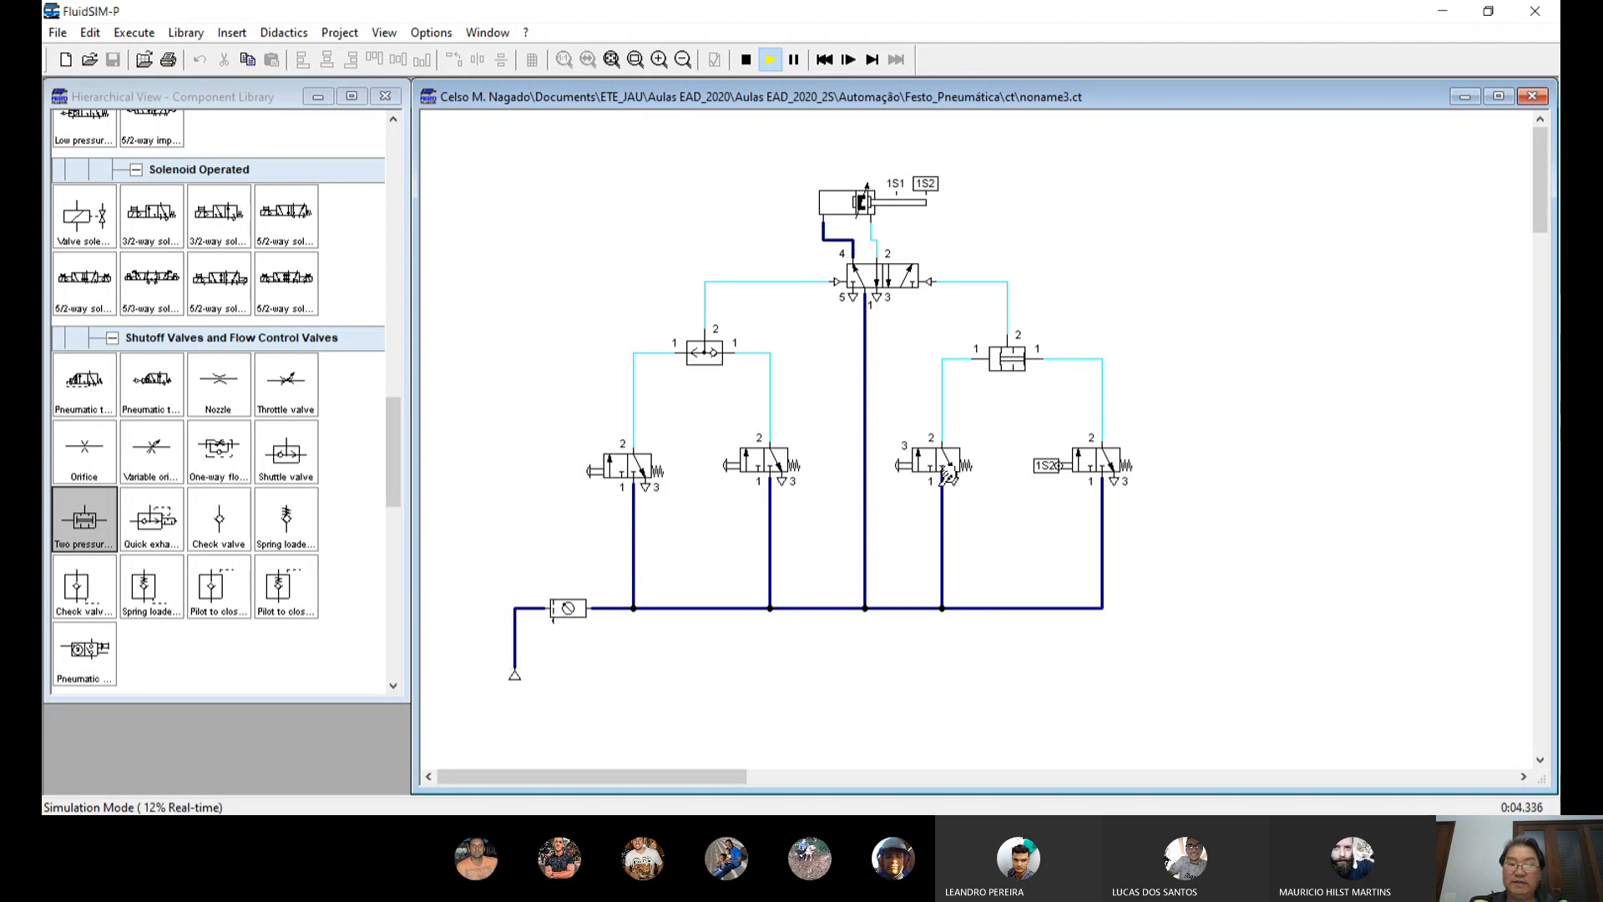
left_click(928, 465)
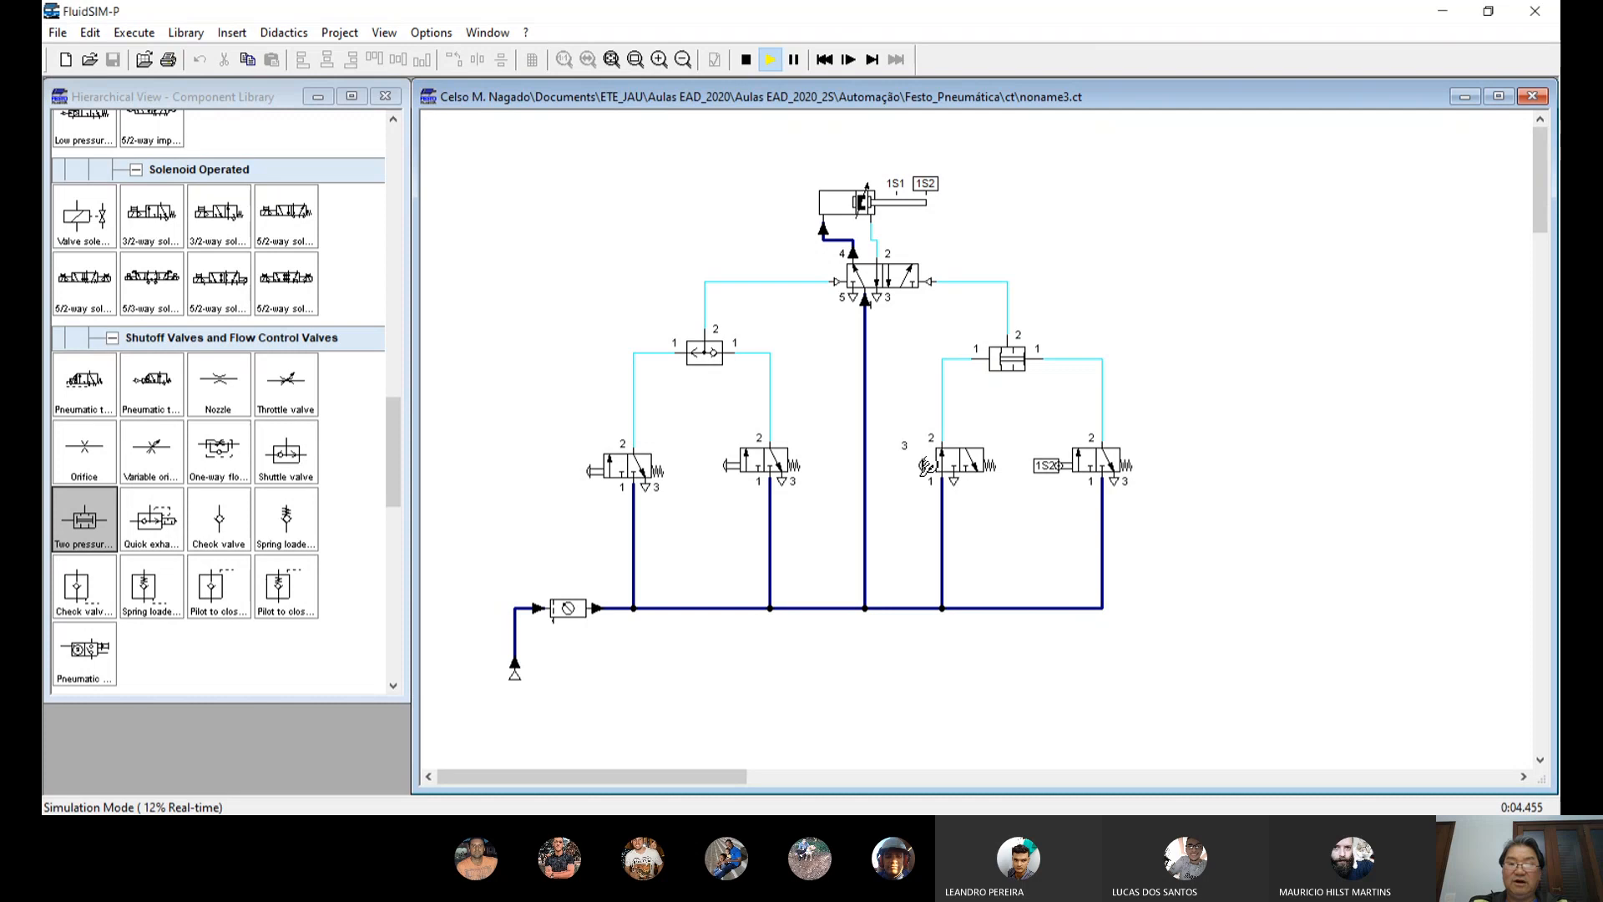
left_click(928, 465)
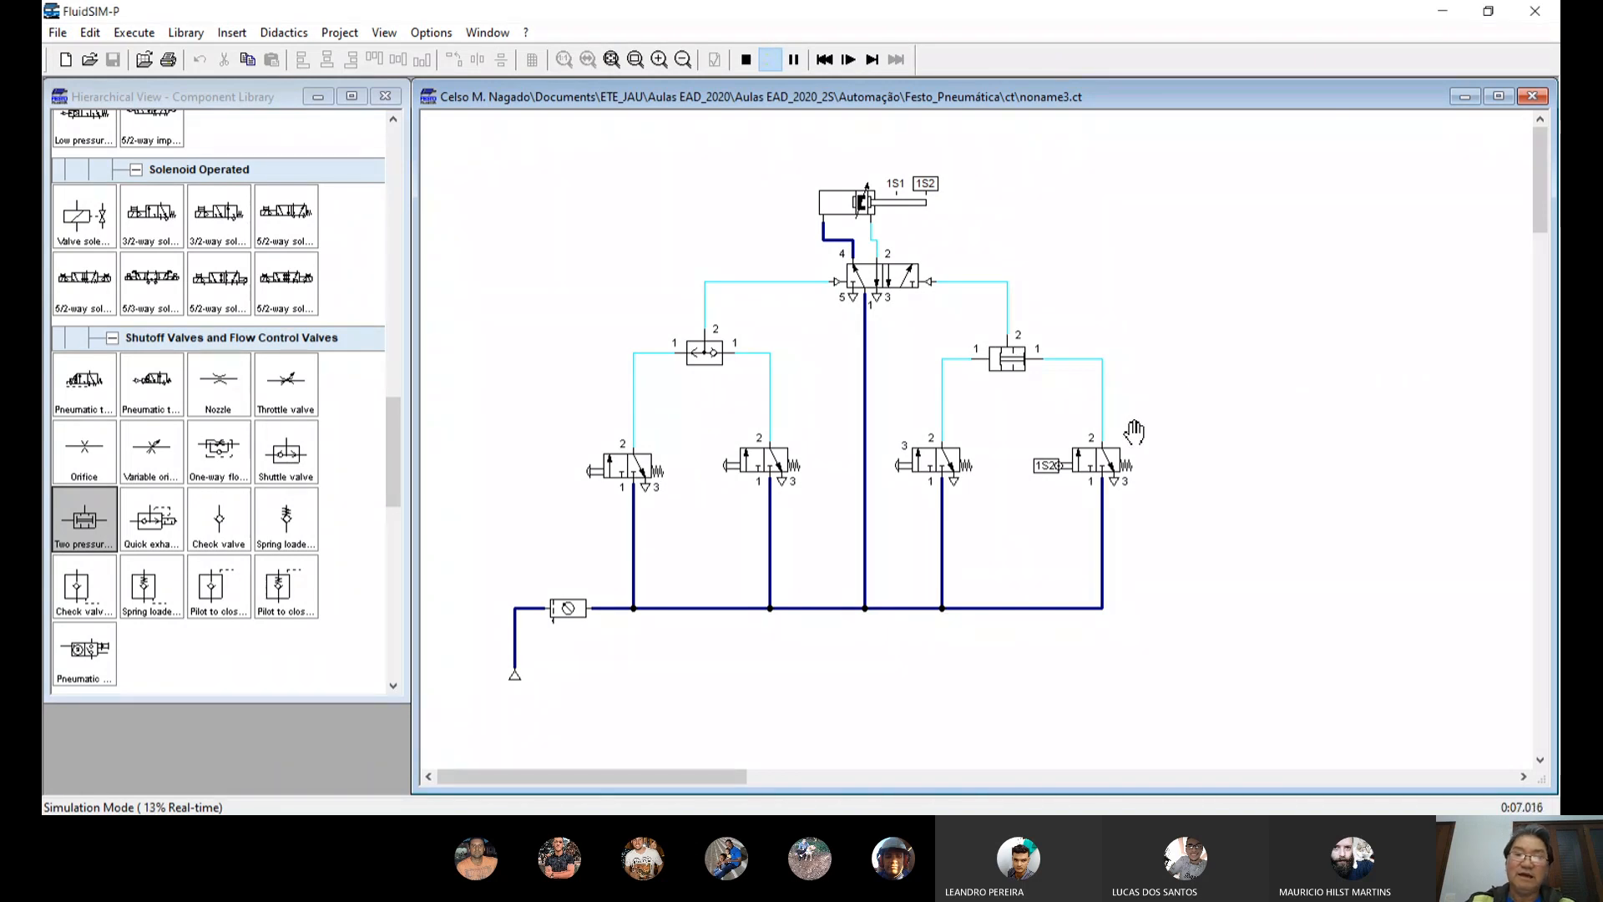
left_click(746, 59)
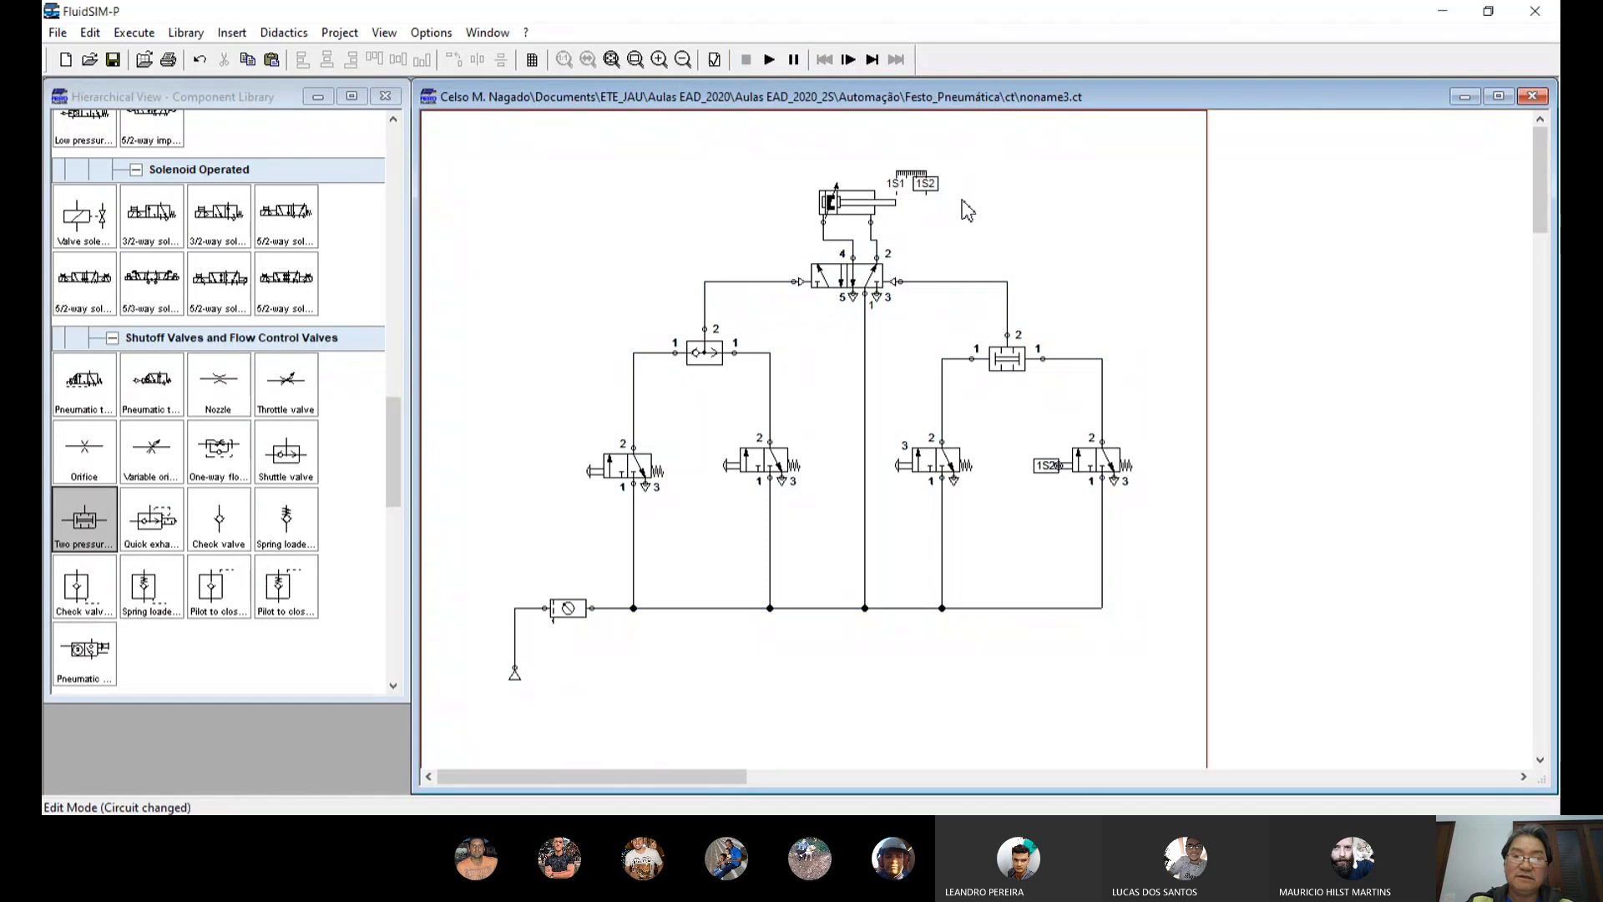
Step: Set both the begin and end positions of 1S2 on the cylinder's distance rule to 100 mm
double_click(925, 186)
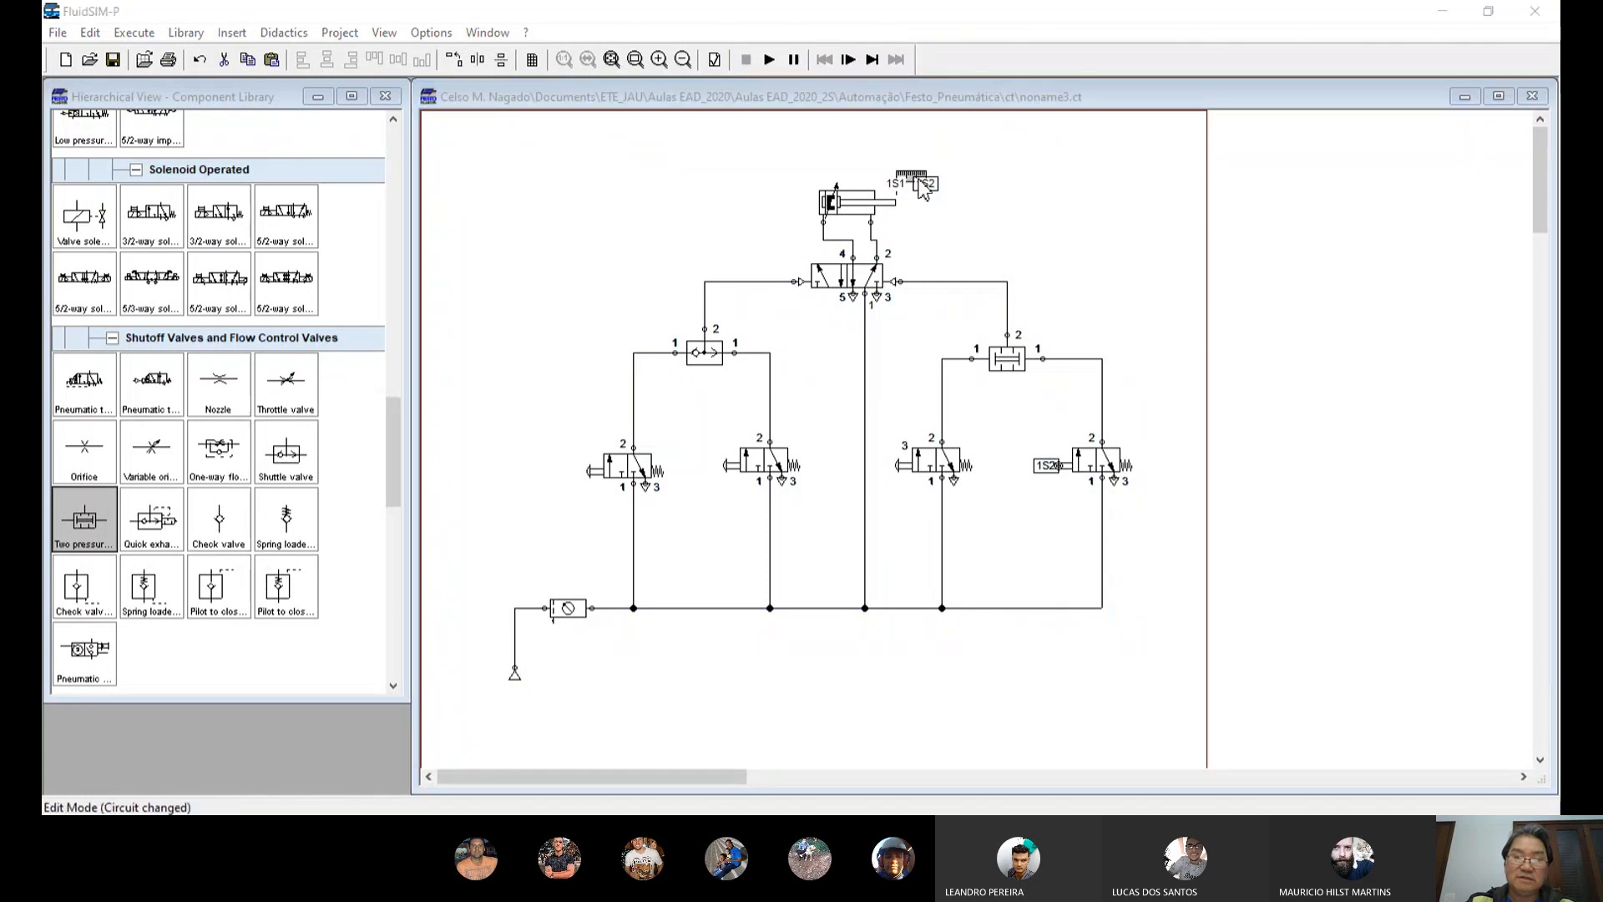
left_click_drag(793, 339, 788, 339)
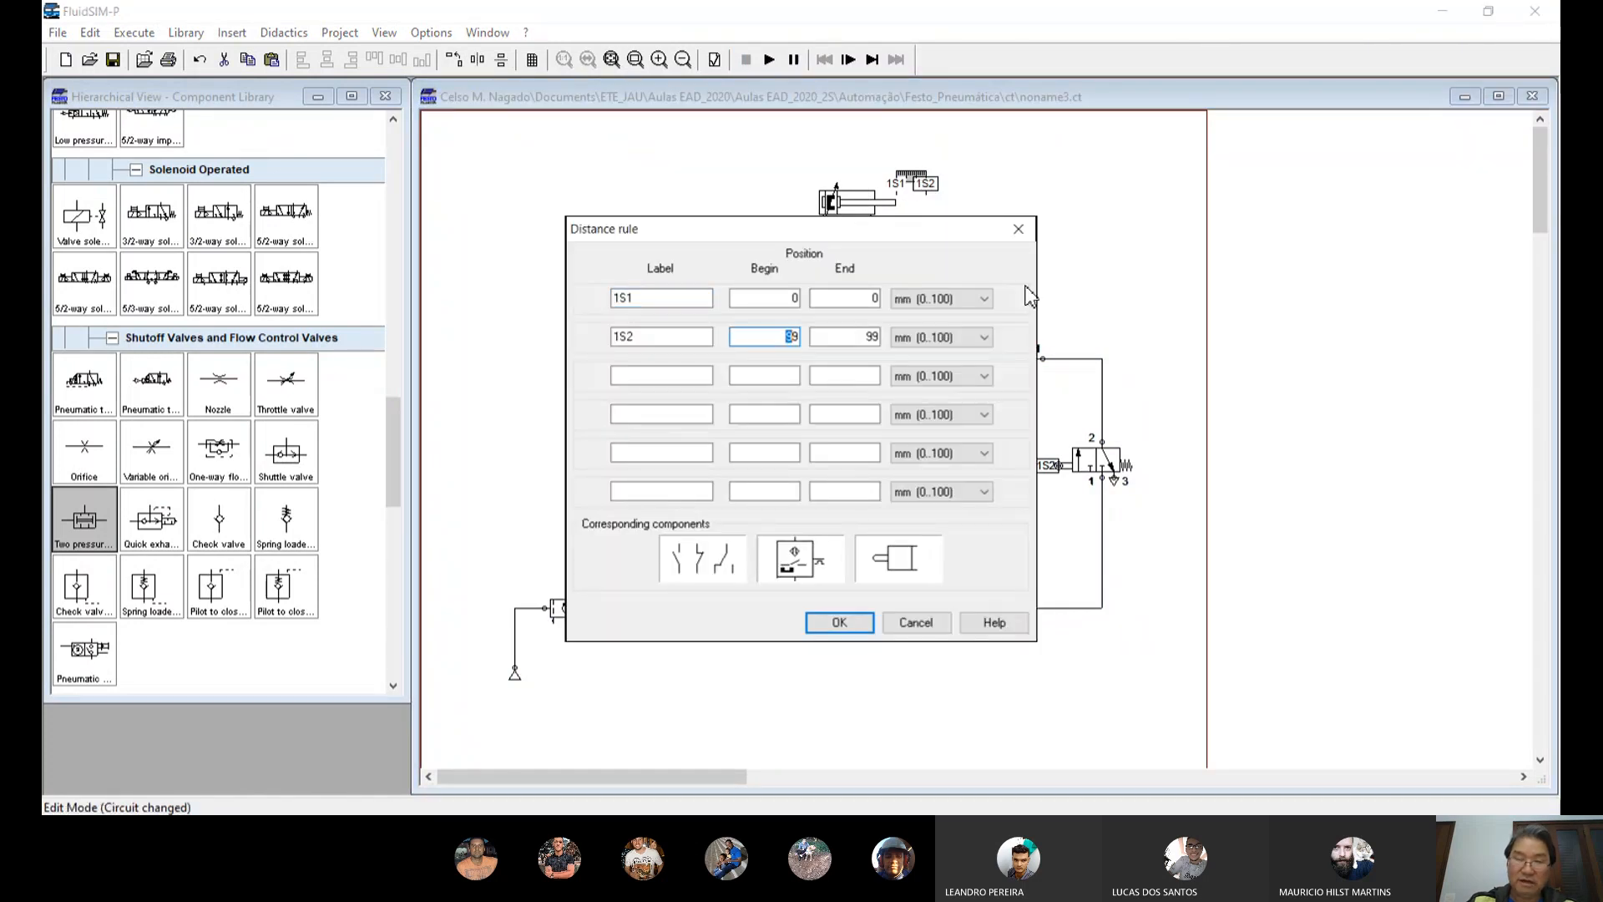
type("100")
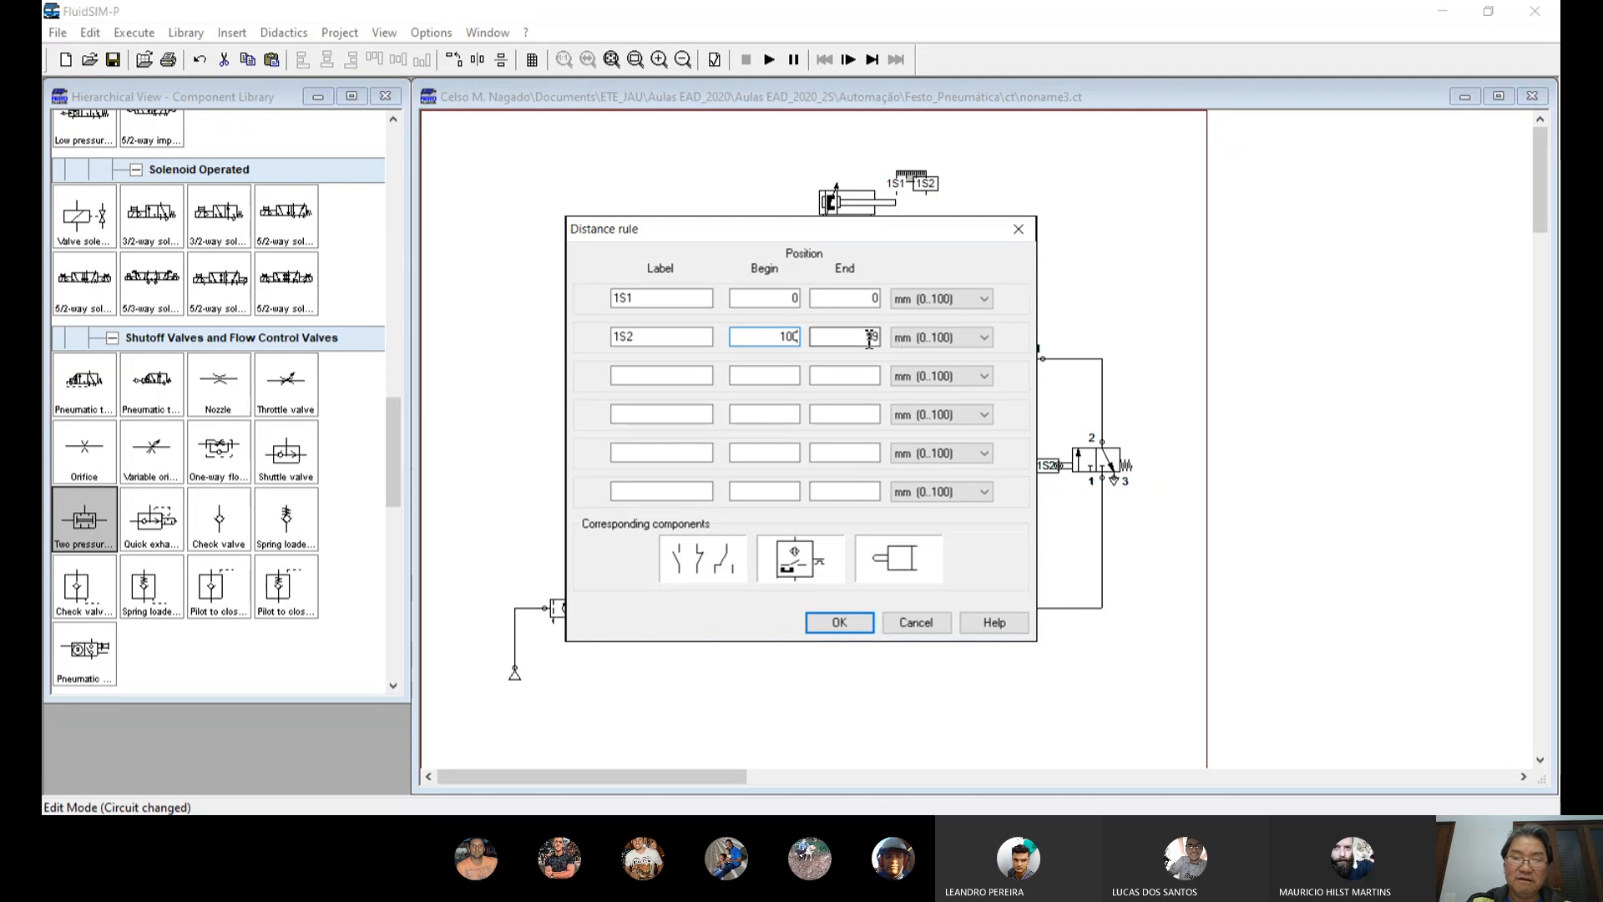
left_click(870, 340)
type("100")
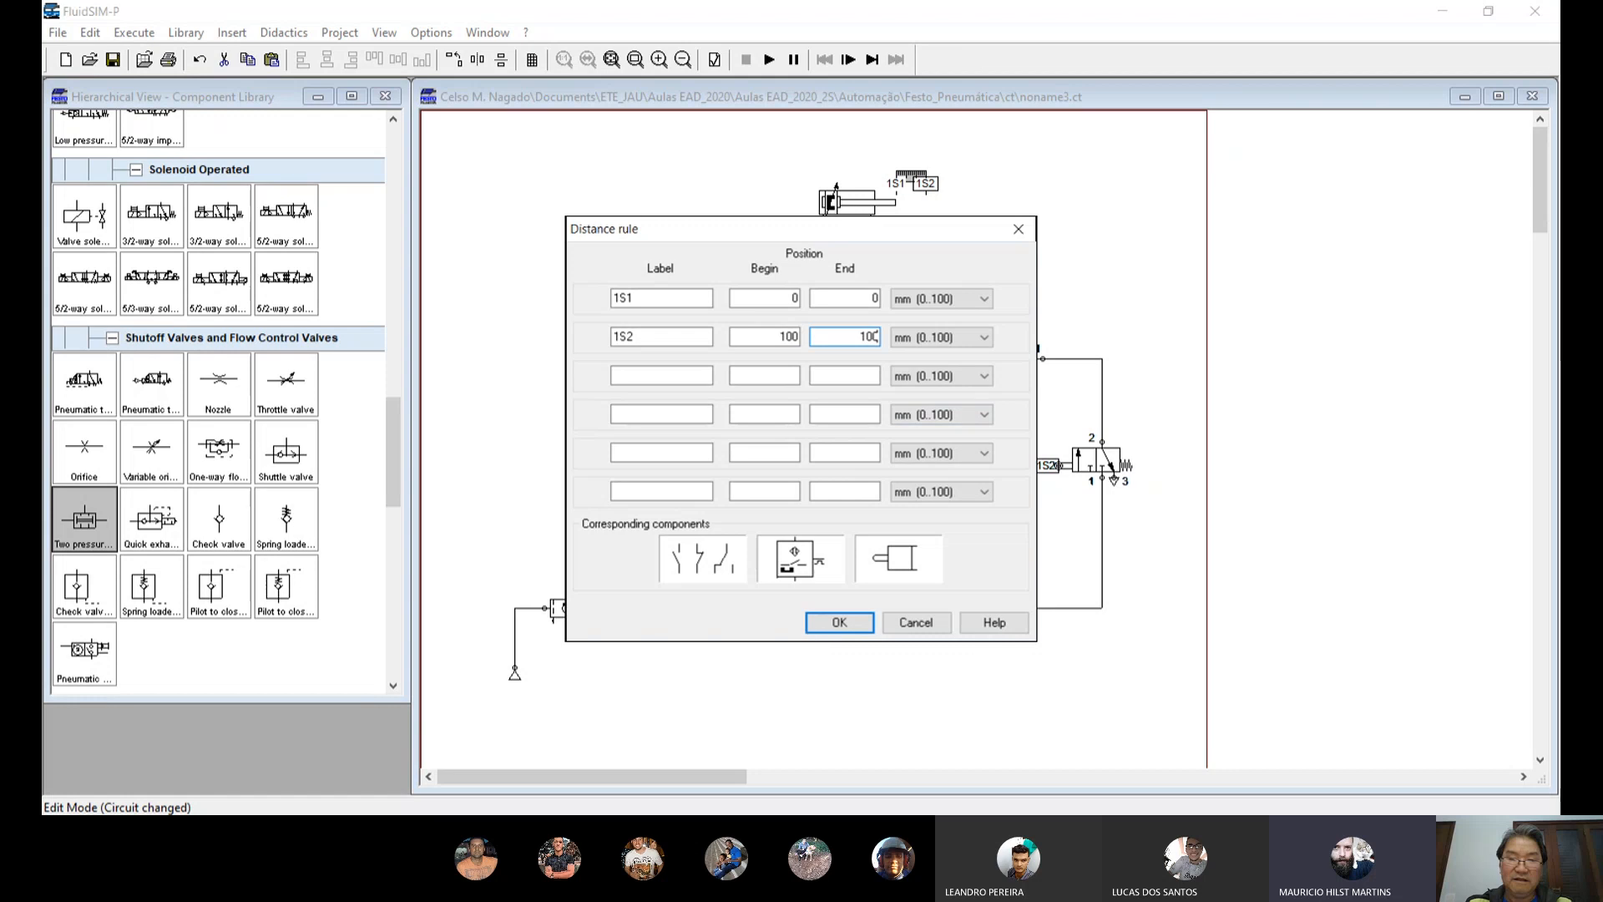
left_click(858, 628)
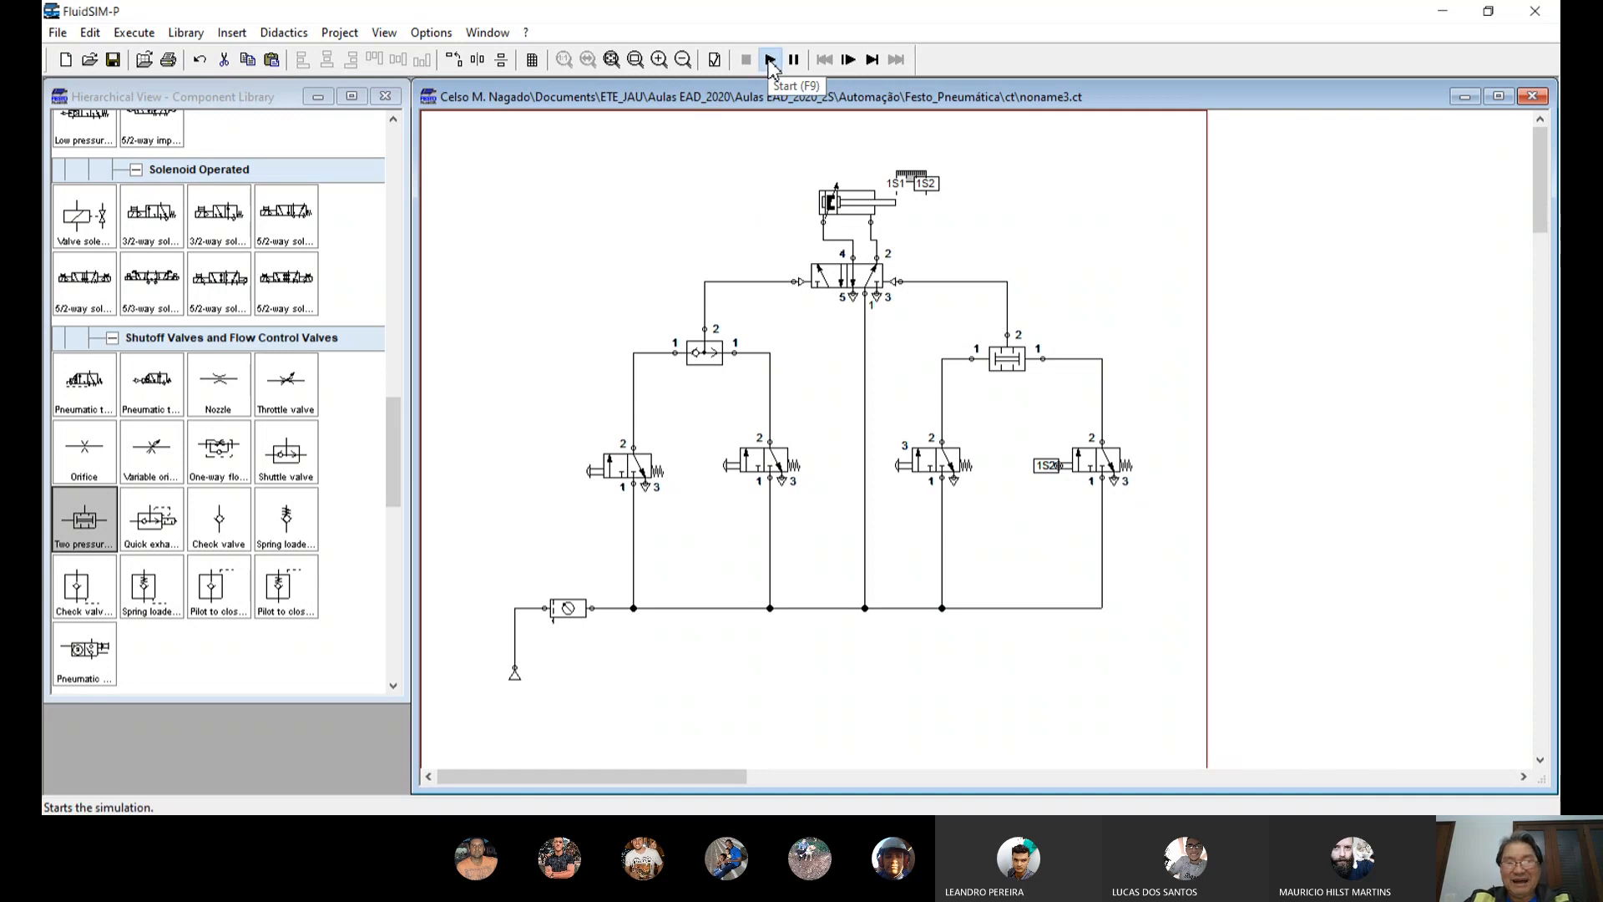
Step: Simulate the circuit with the corrected 1S2 position, actuating the first and third push-button valves, and stop the simulation
left_click(770, 60)
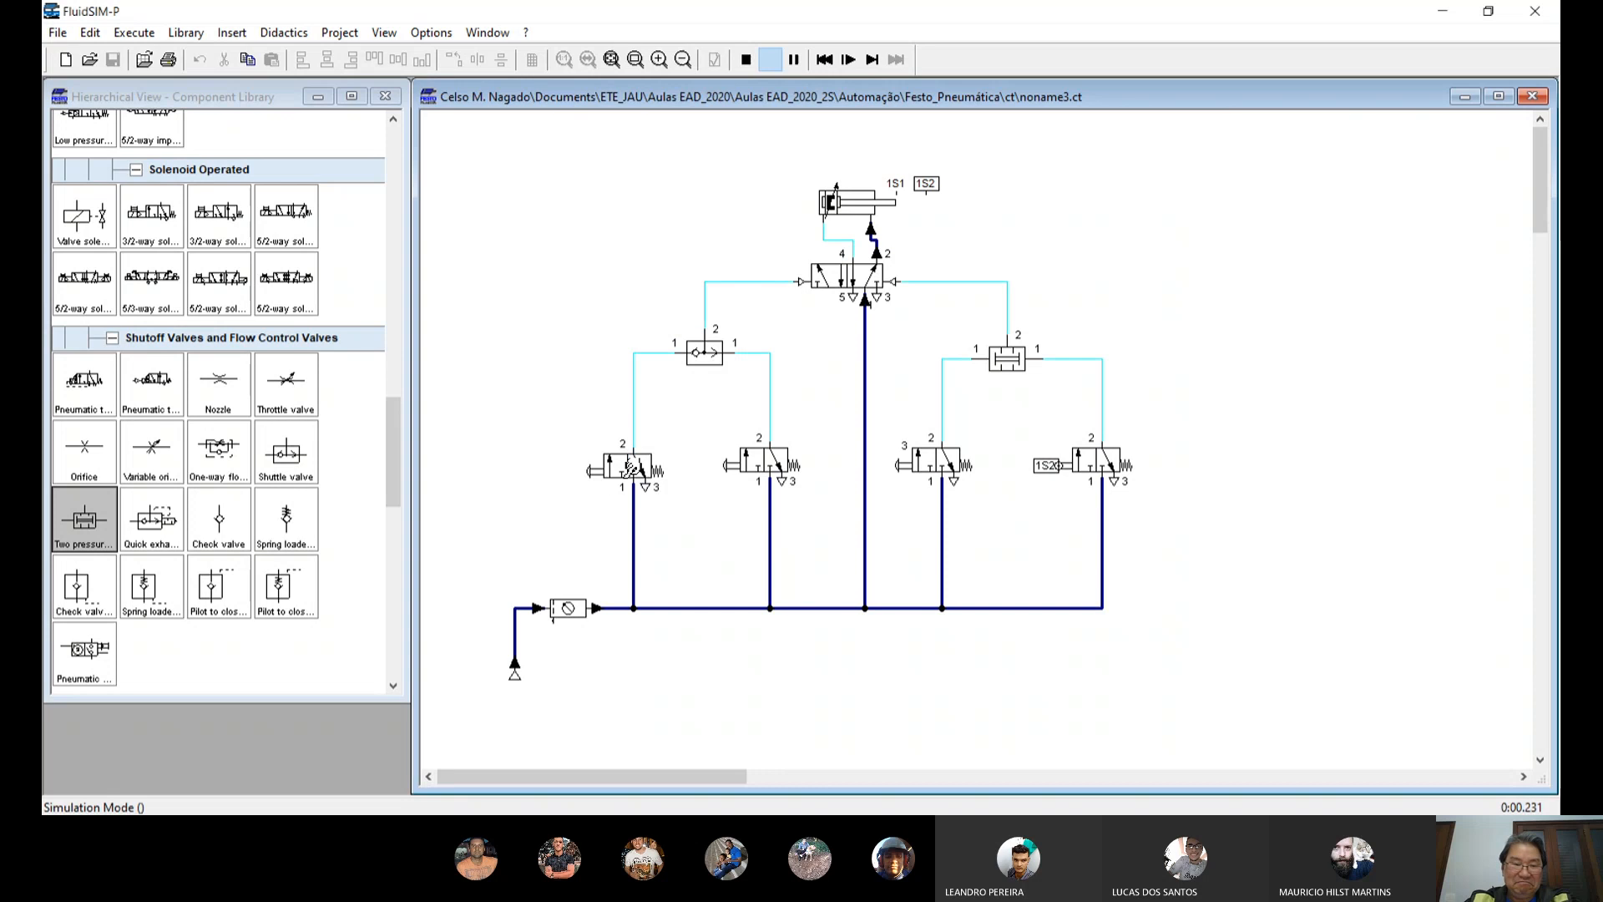
left_click(632, 469)
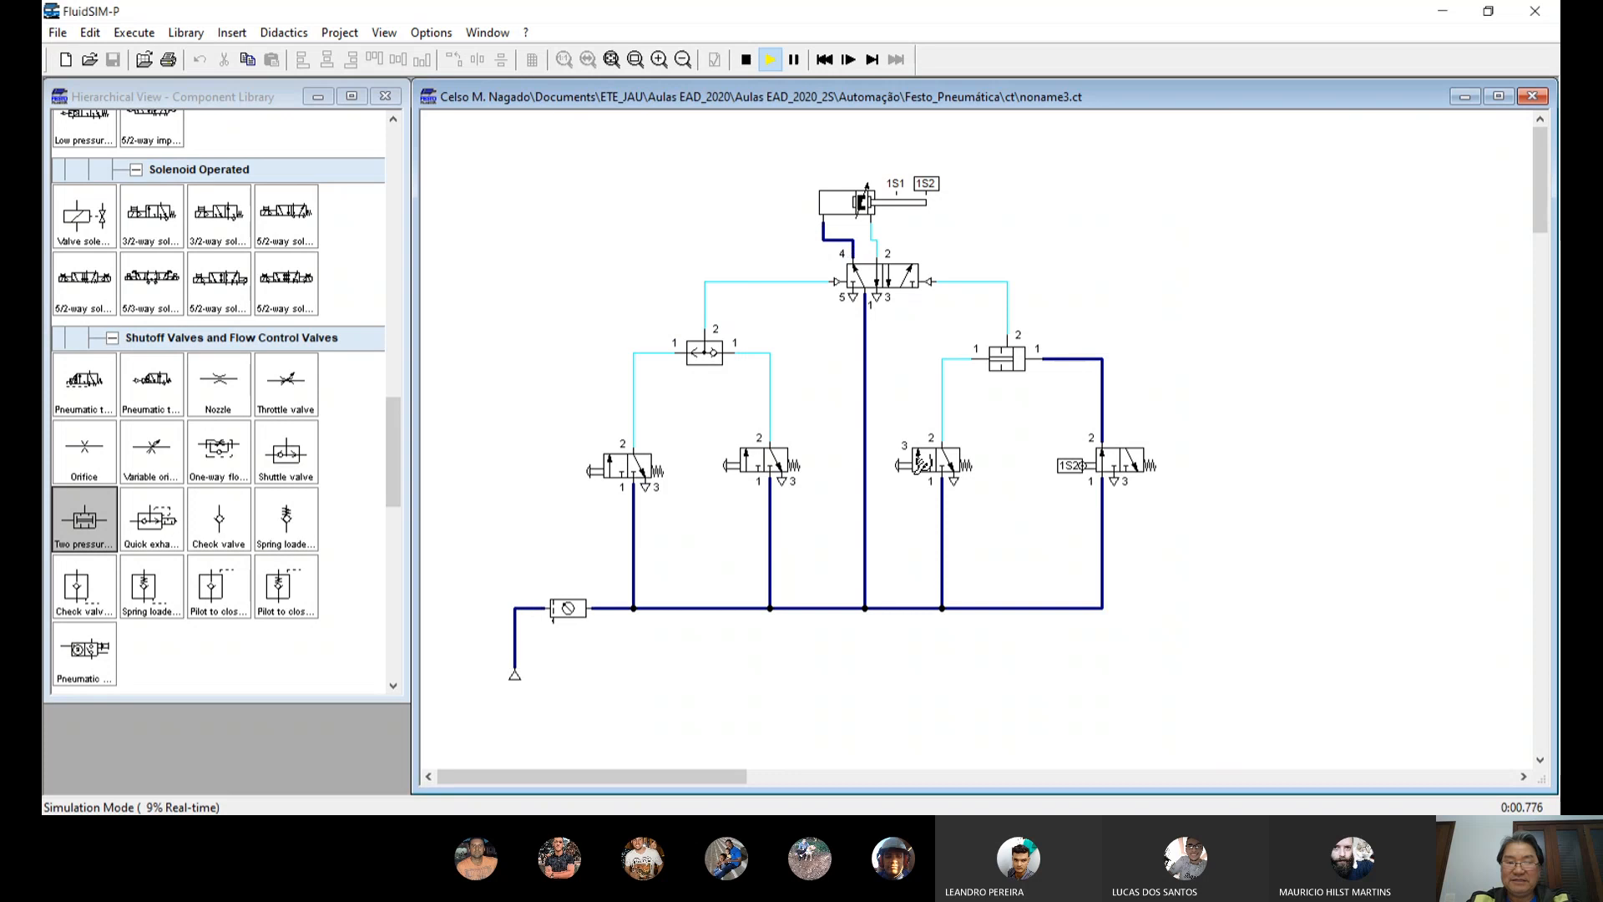
left_click(920, 462)
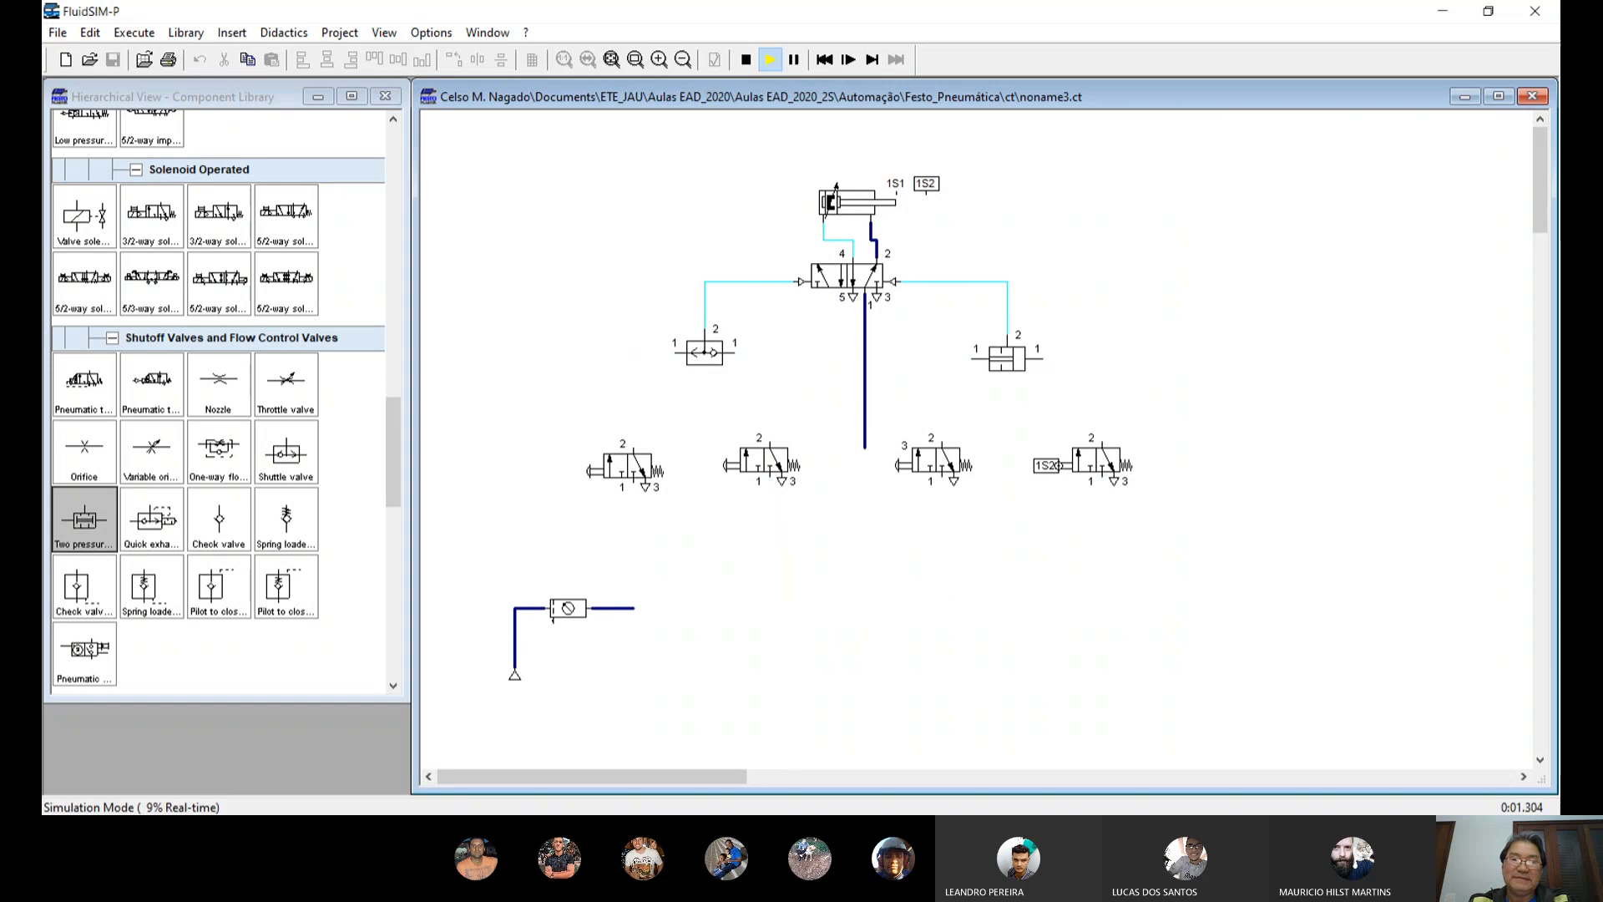
left_click(745, 60)
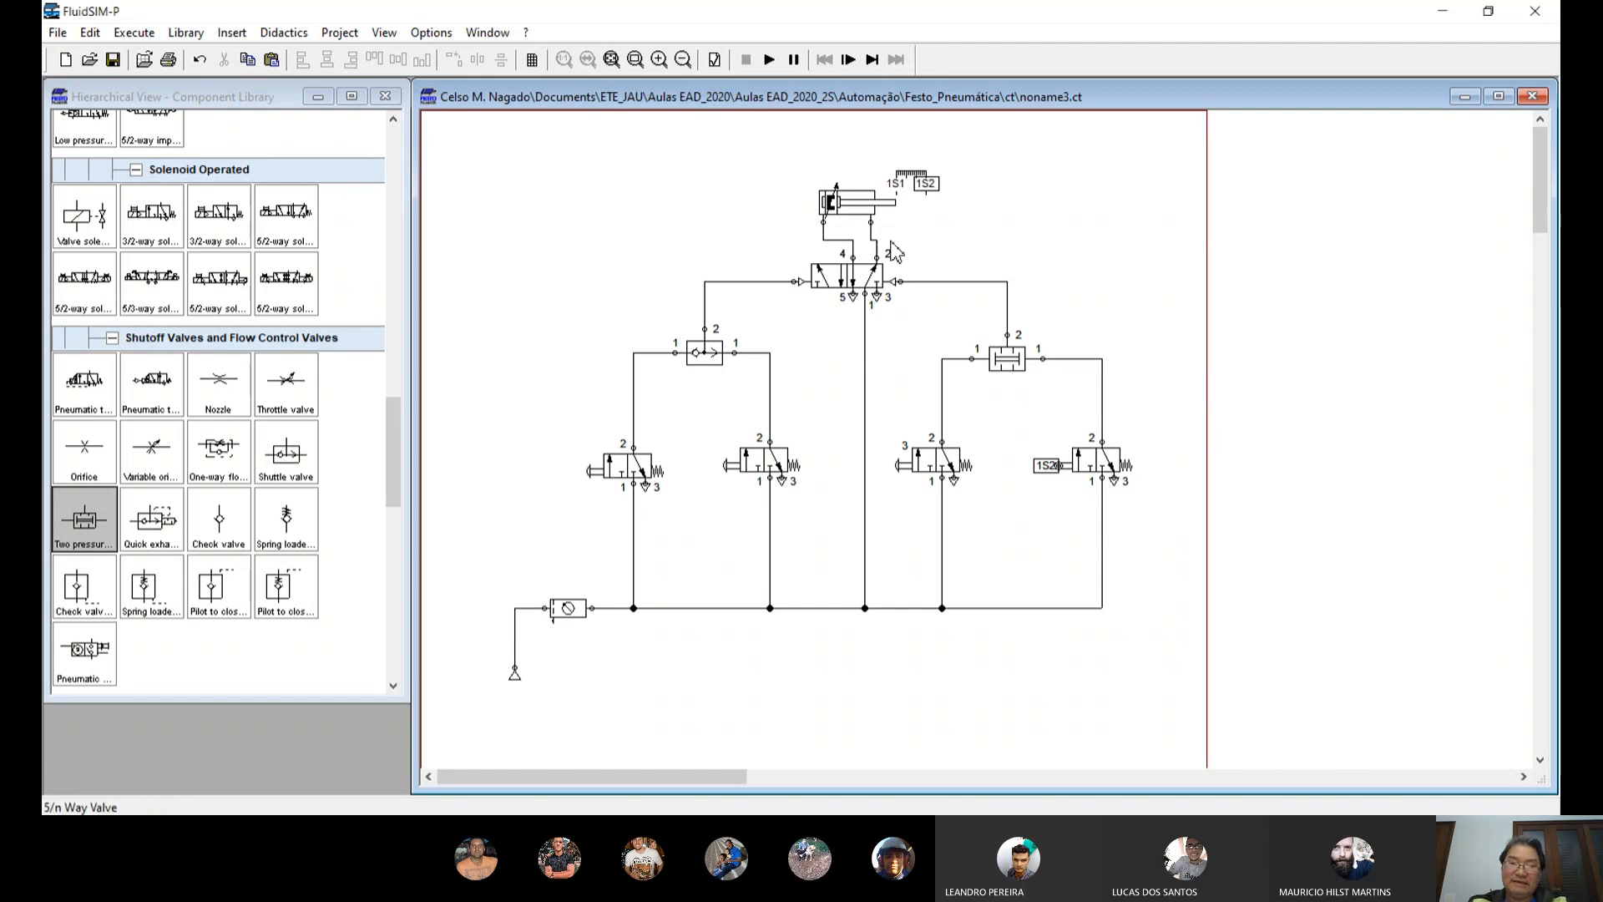
Step: Delete the two pressure valve with its connected lines and the supply line of the 1S2 roller valve
left_click_drag(929, 236, 1126, 427)
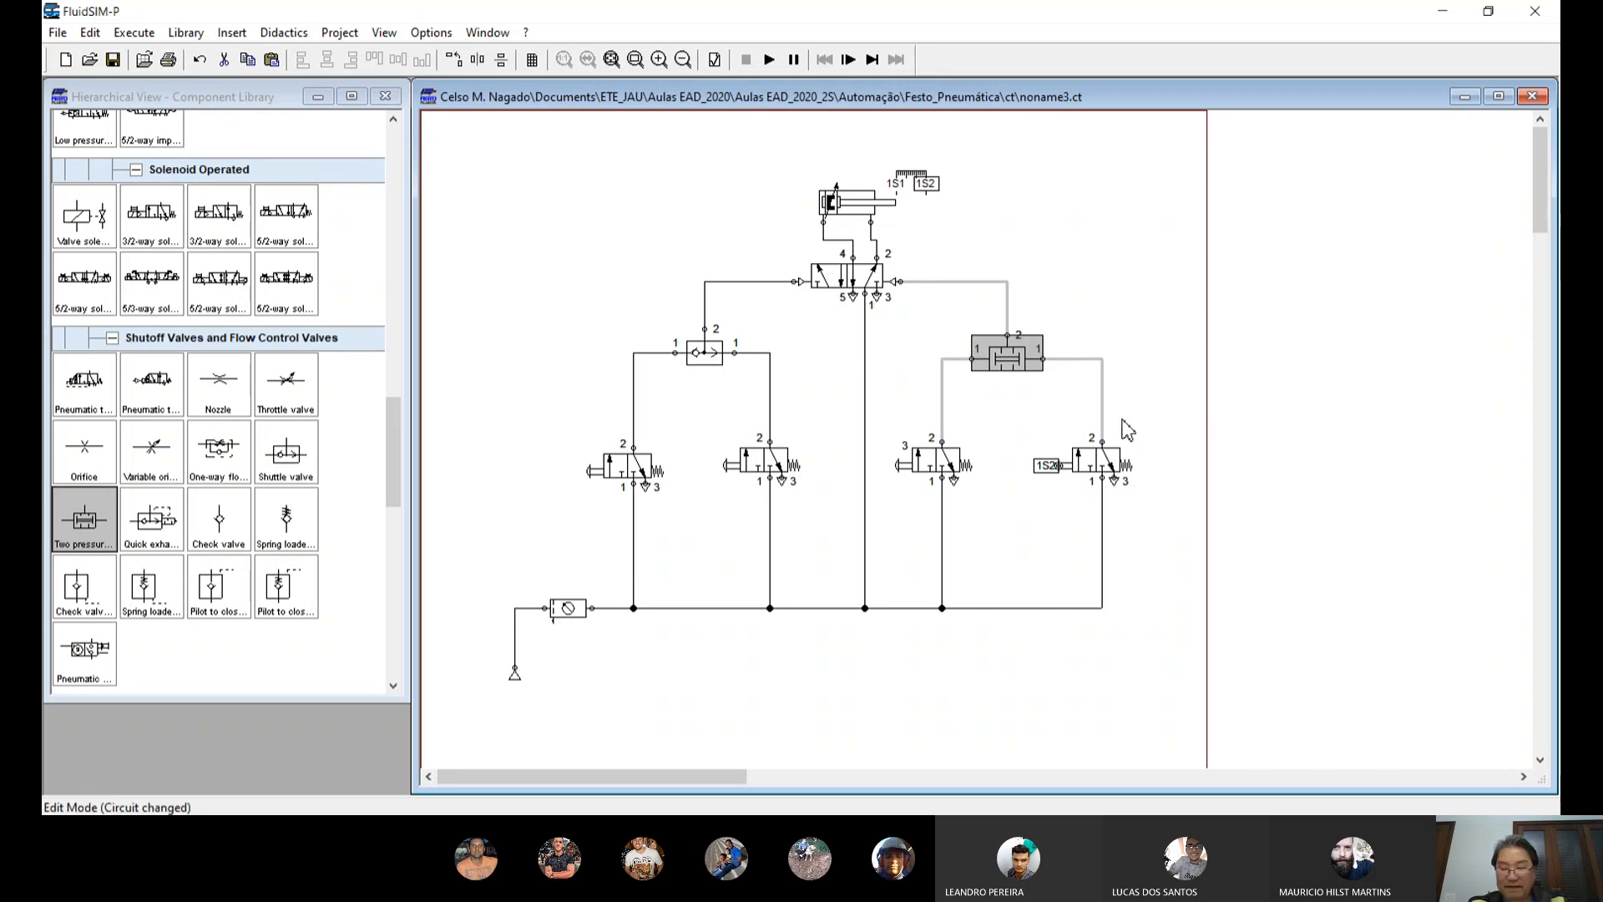
key("Delete")
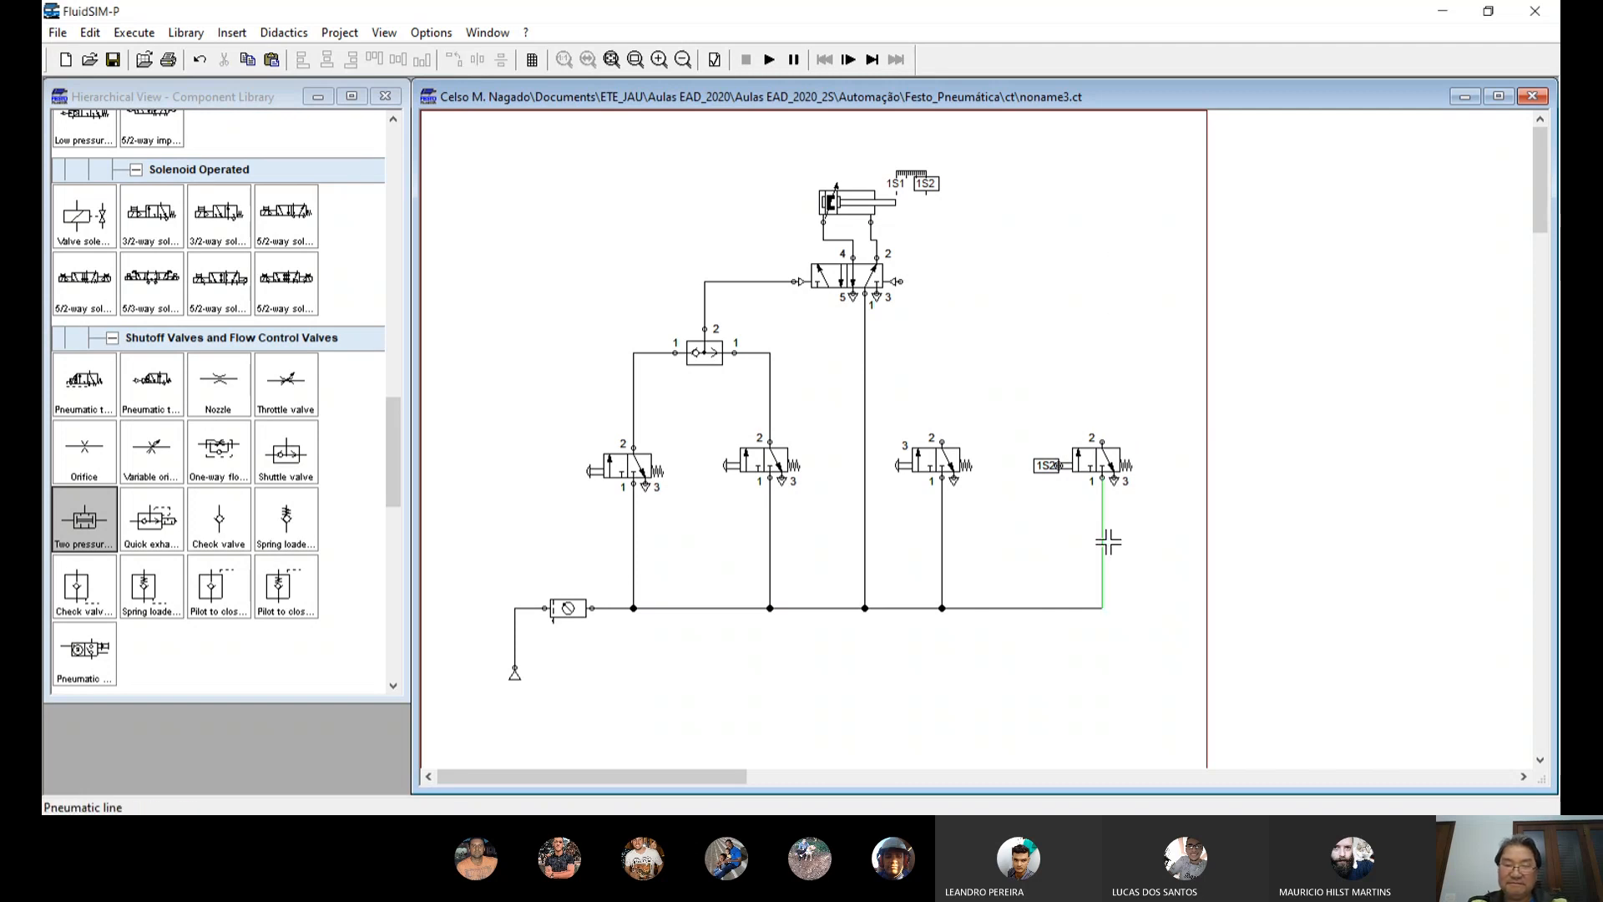
left_click(1107, 543)
key("Delete")
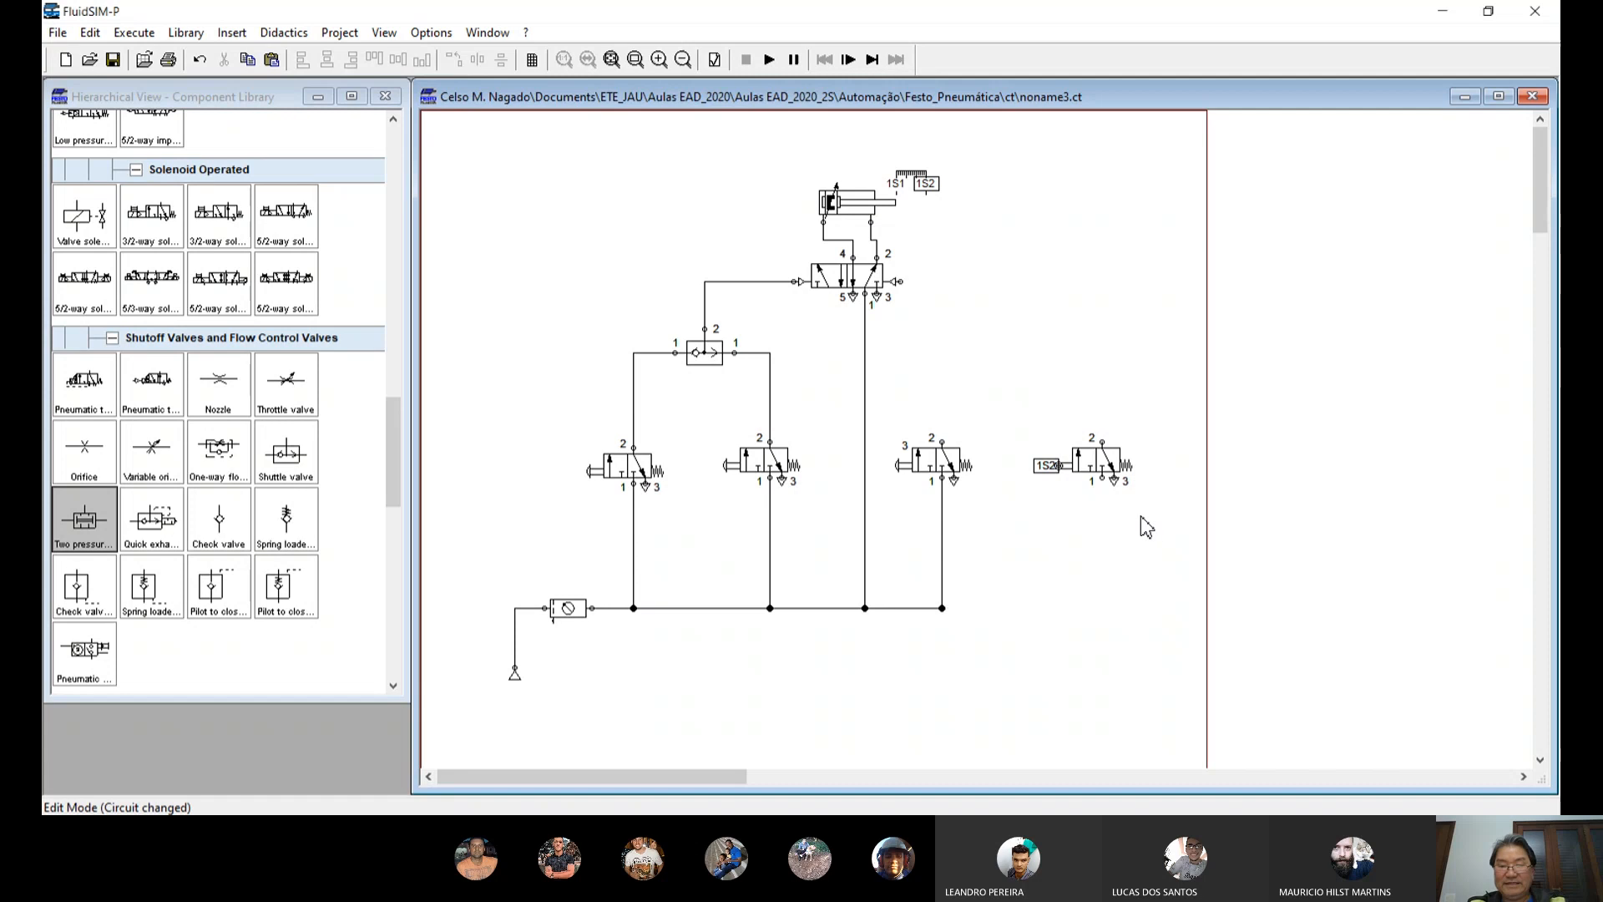
Step: Shift the third push-button valve with its supply branch outward and place the 1S2 roller valve directly above it
left_click_drag(902, 407, 989, 646)
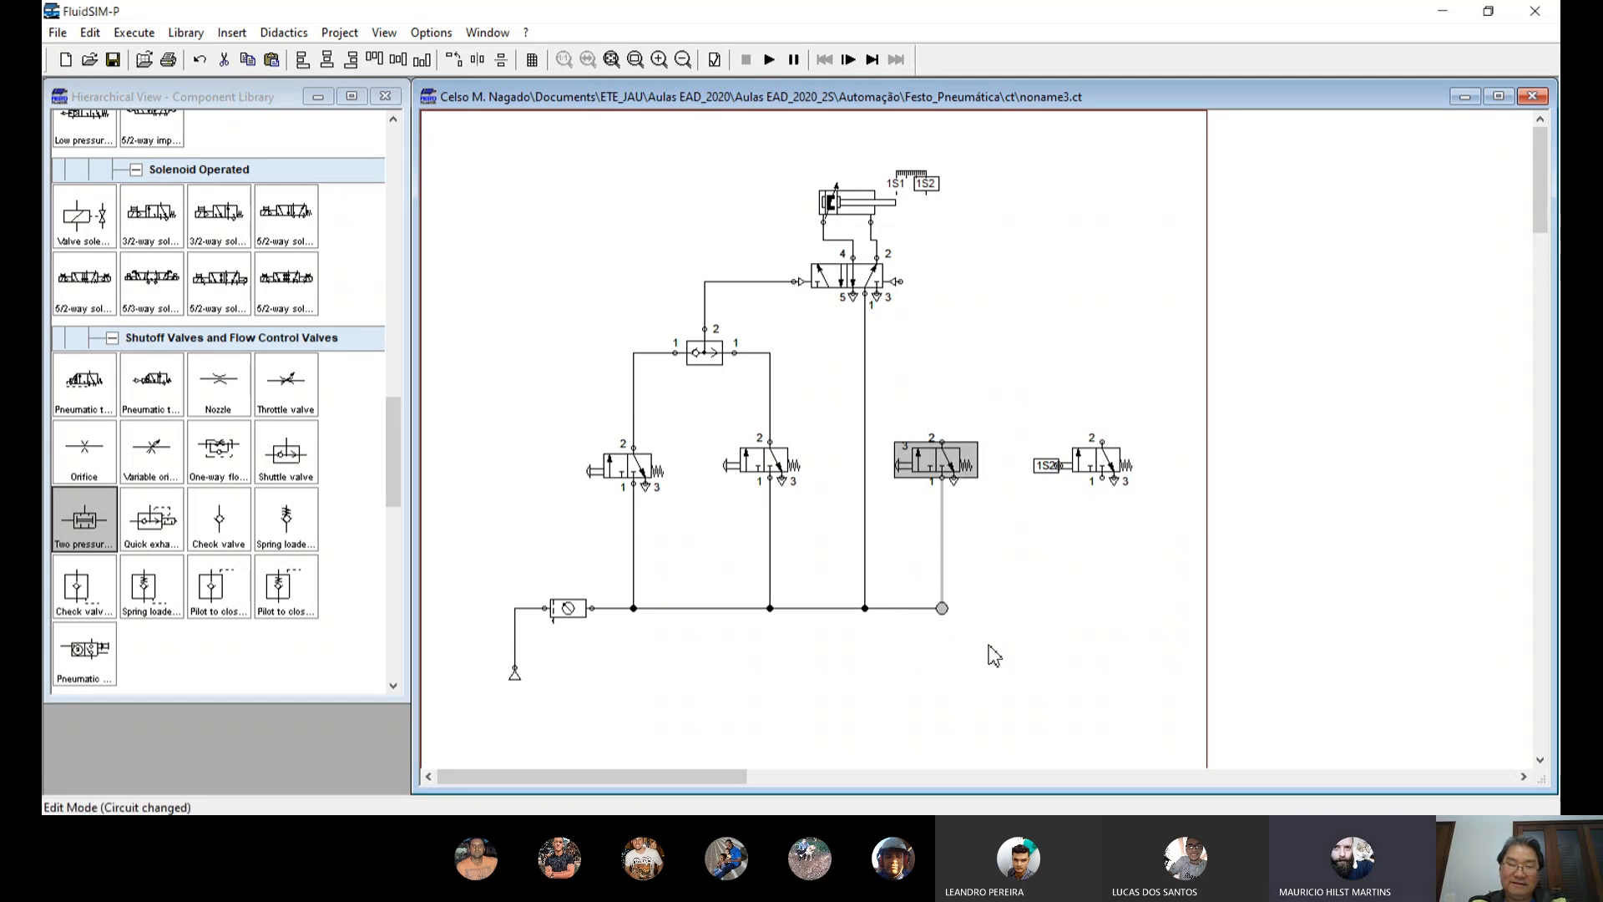
left_click_drag(937, 460, 984, 460)
left_click(1090, 457)
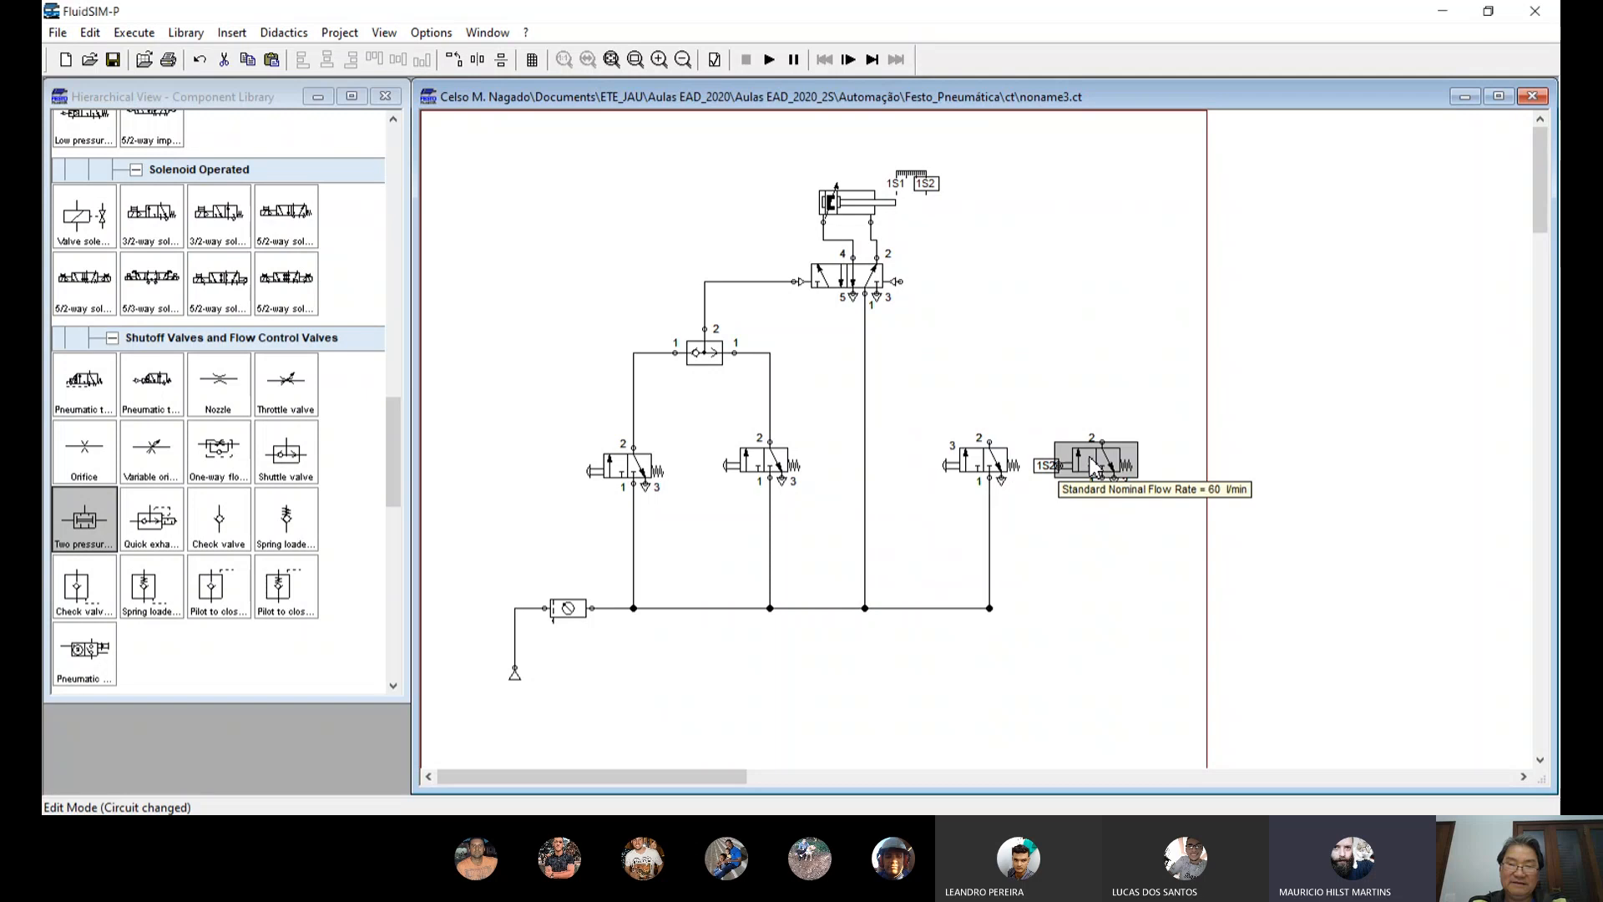
left_click_drag(1090, 459, 978, 368)
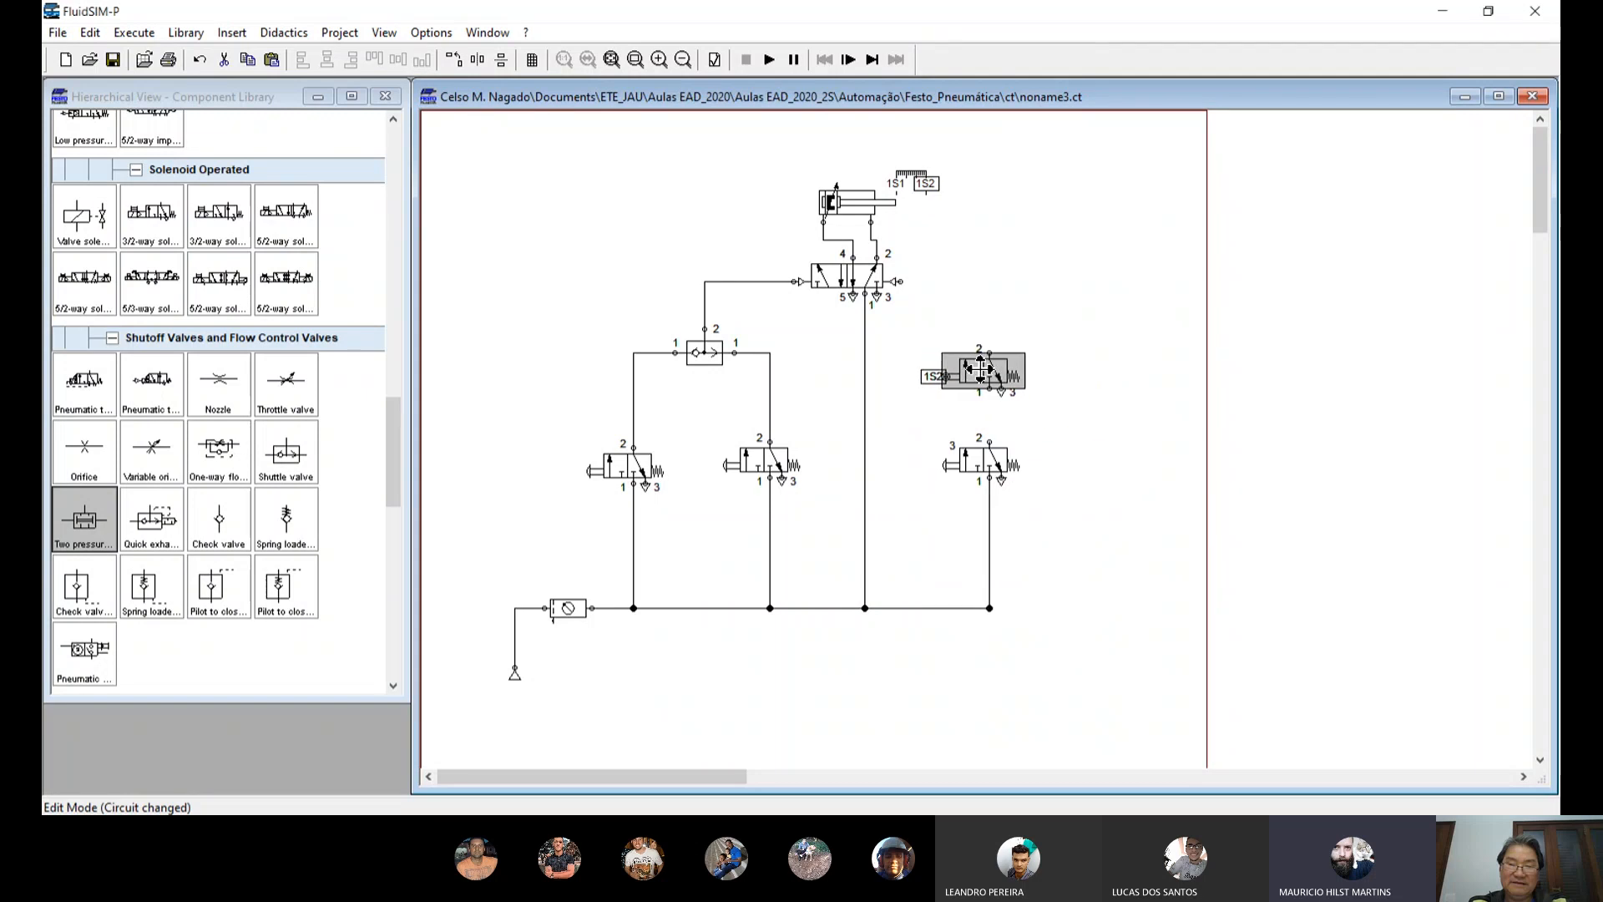
Step: Connect the push-button valve through the 1S2 roller valve to the 5/2-way valve's free pilot port, and delete the leftover junction on the supply corner
left_click_drag(990, 442, 990, 388)
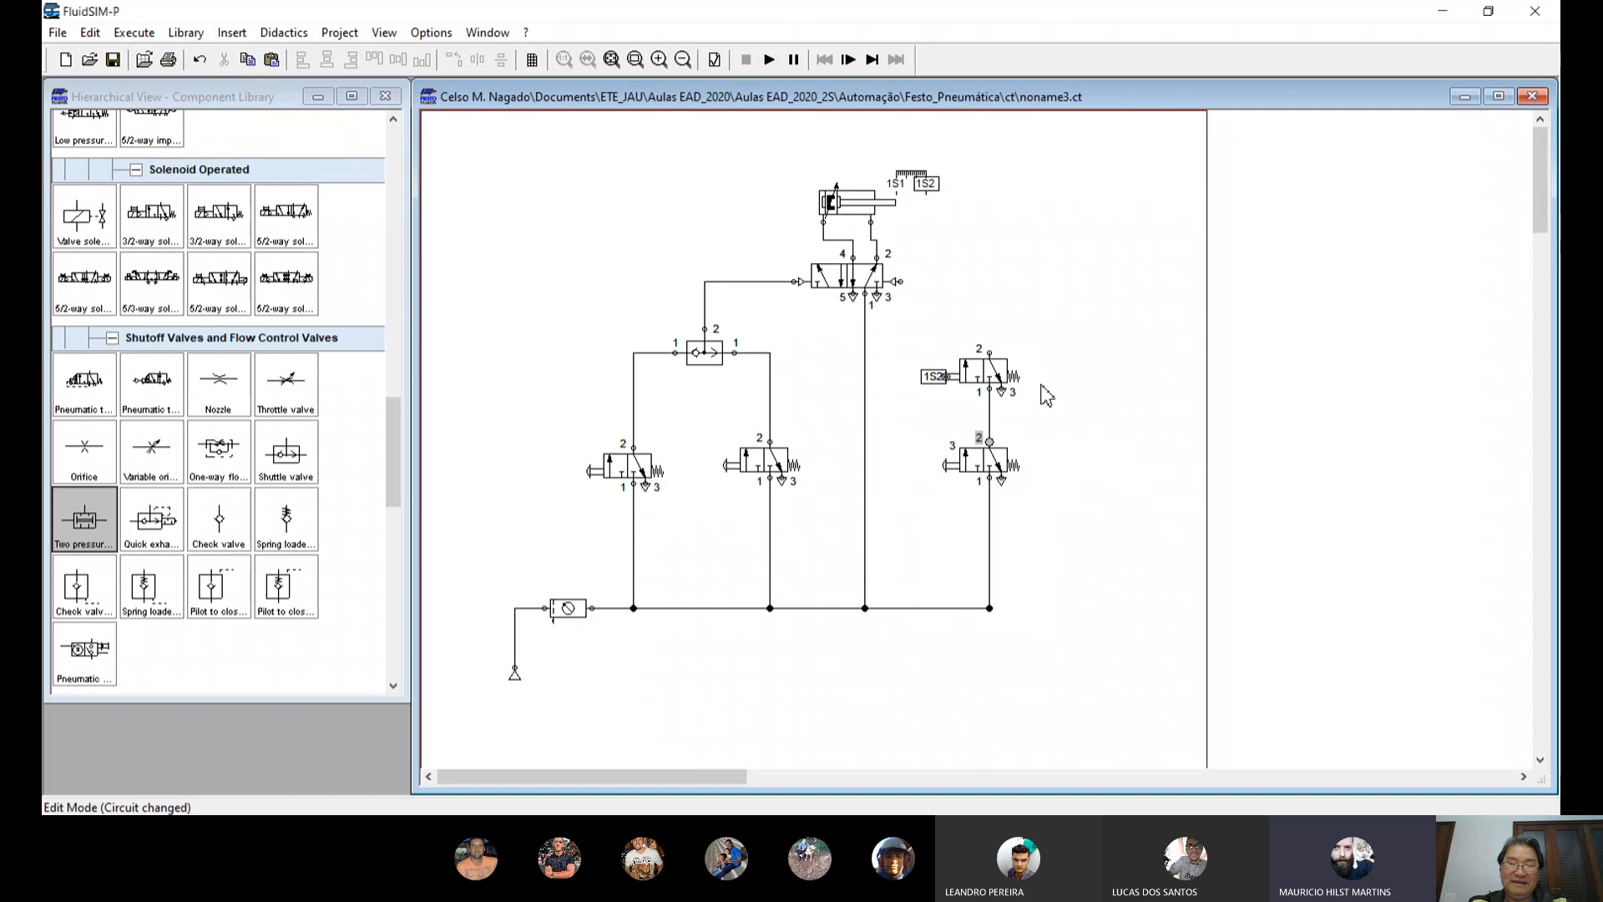
mouse_move(990, 354)
left_mouse_down()
mouse_move(1001, 323)
mouse_move(900, 281)
left_mouse_up()
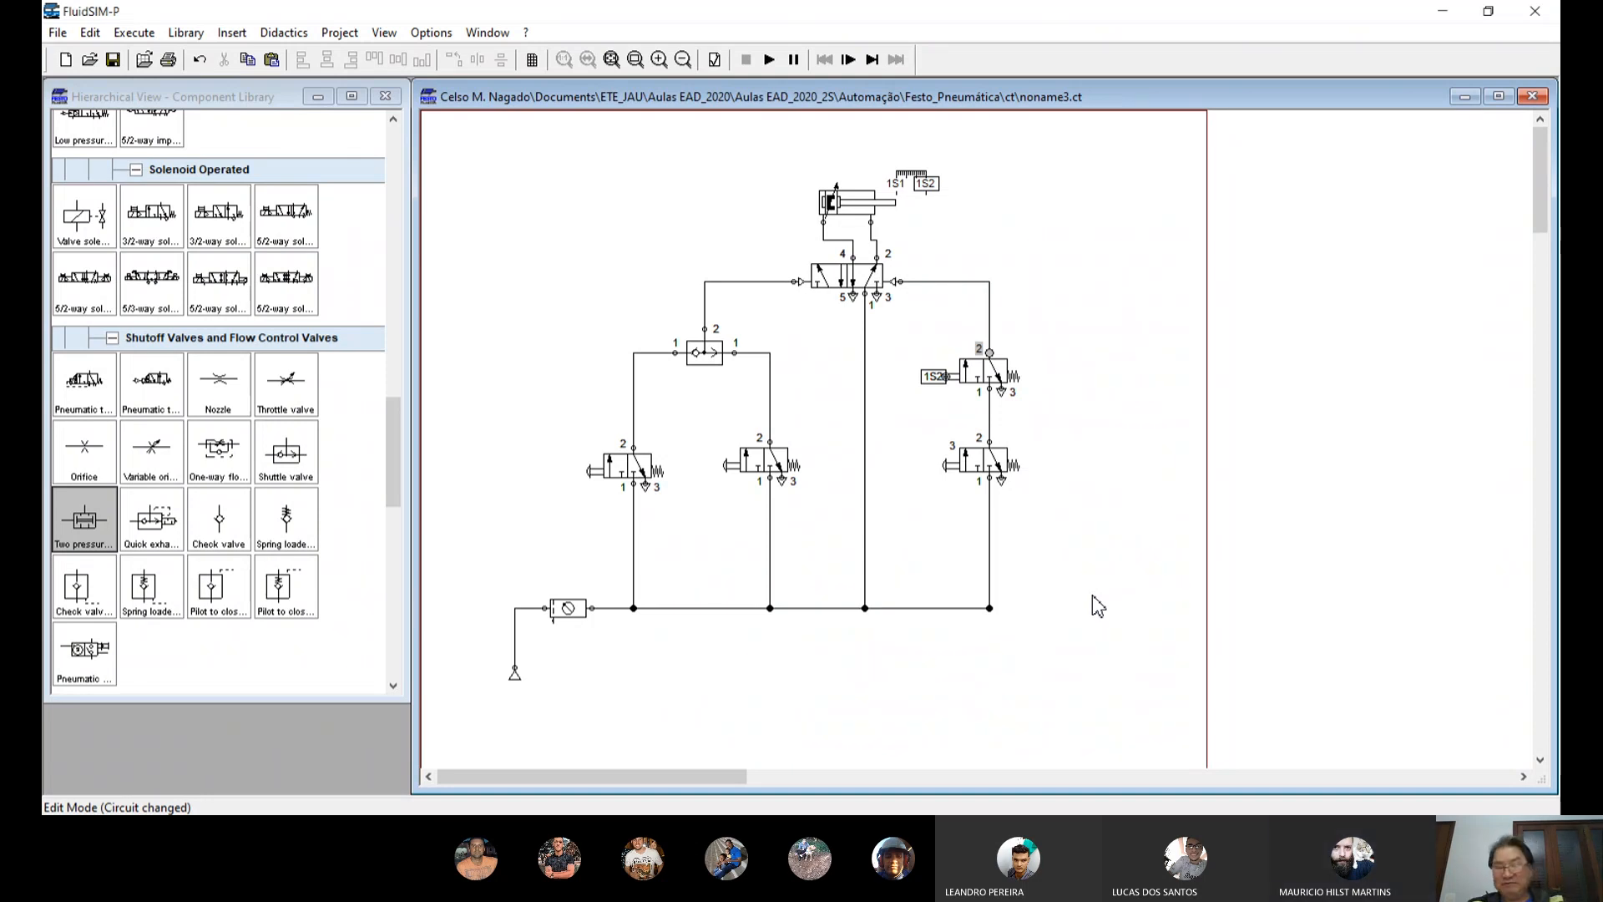
left_click(991, 612)
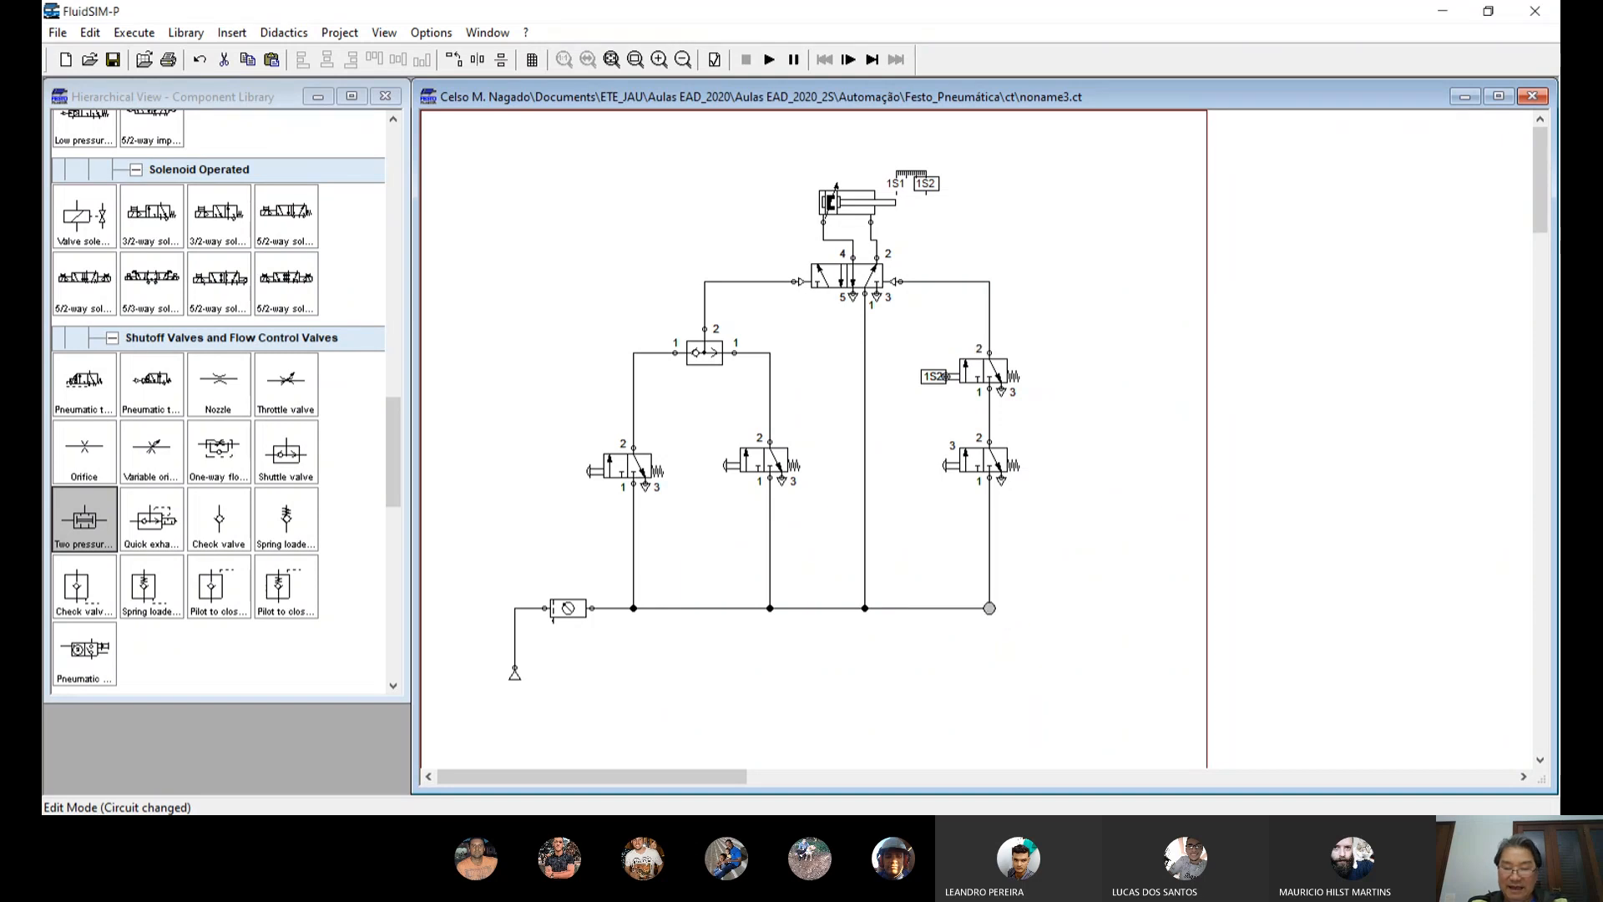
key("Delete")
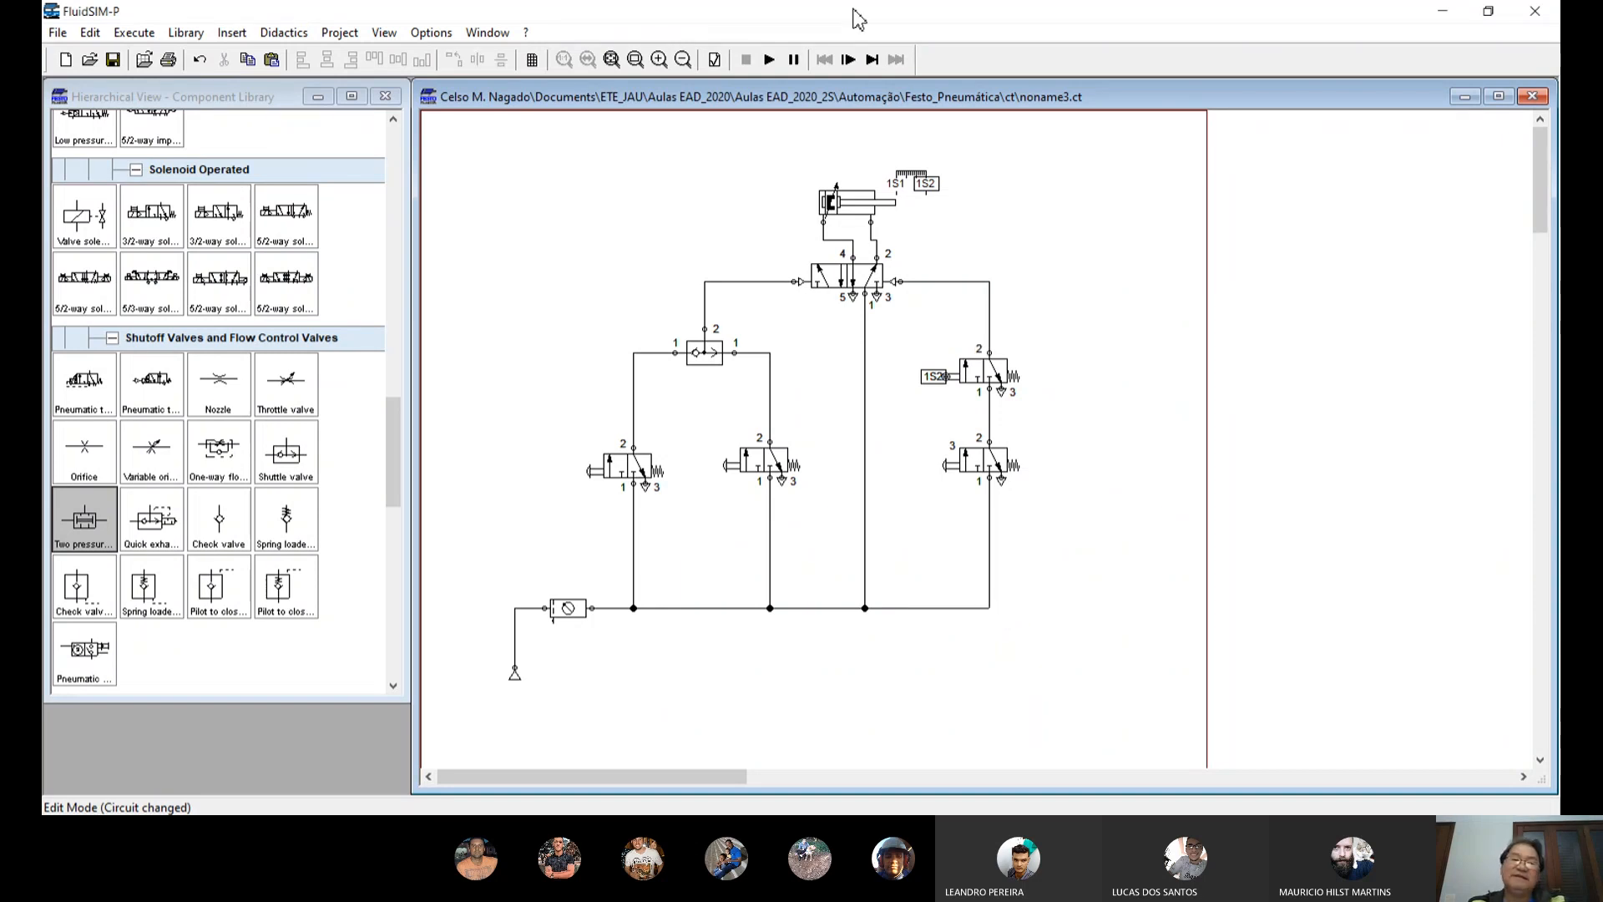
Step: Simulate the series return branch, actuating the first and third push-button valves, and stop the simulation
left_click(769, 60)
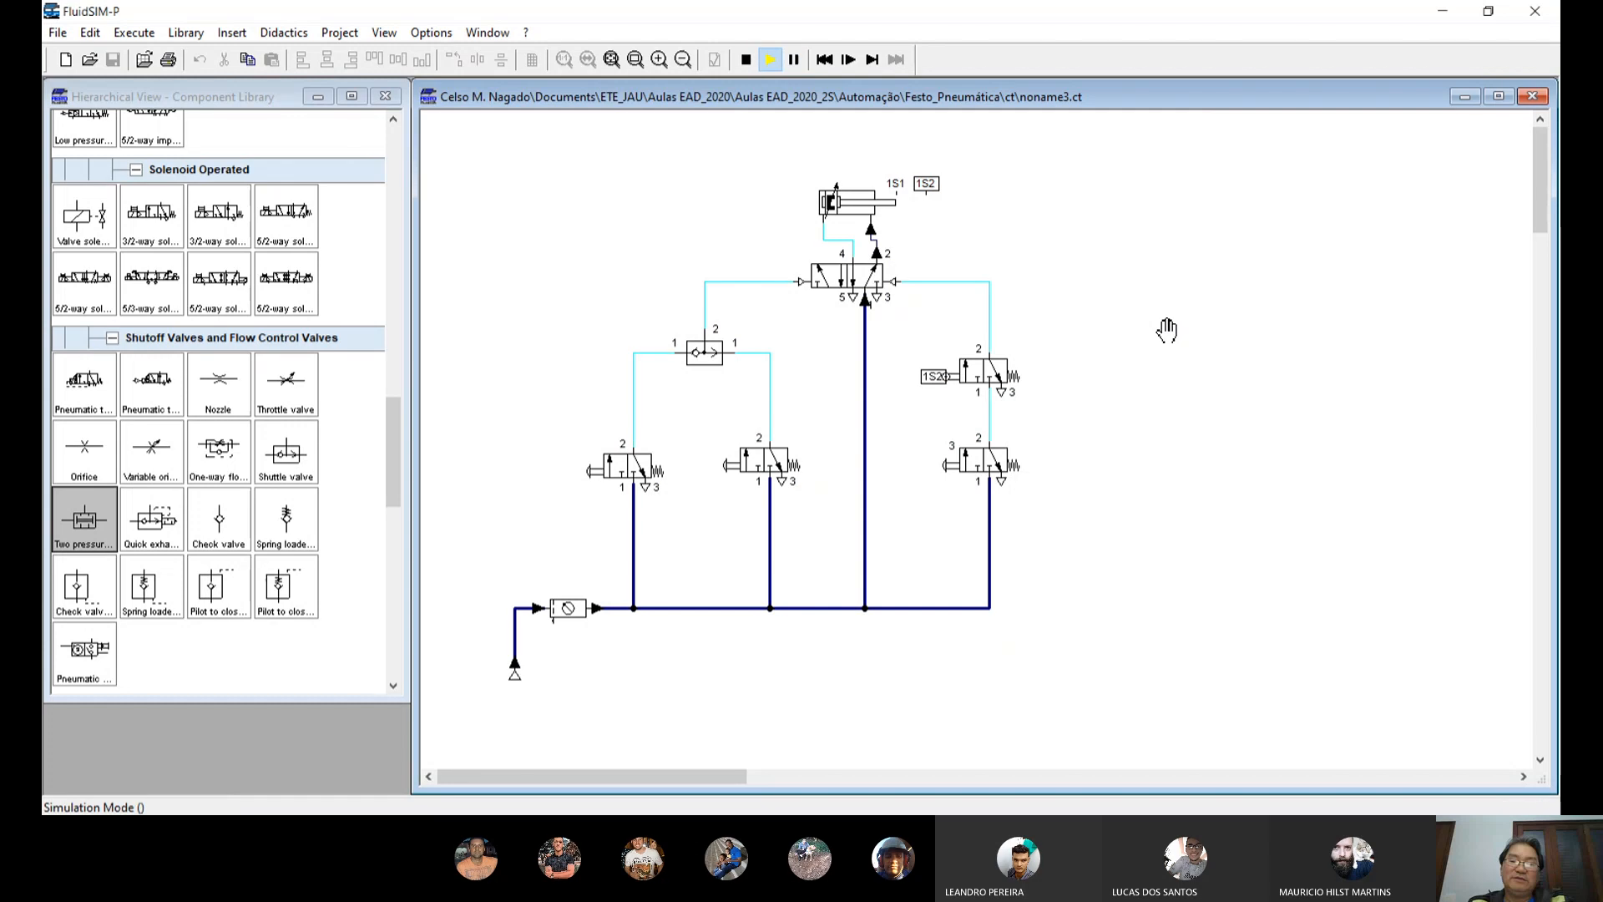
left_click(634, 462)
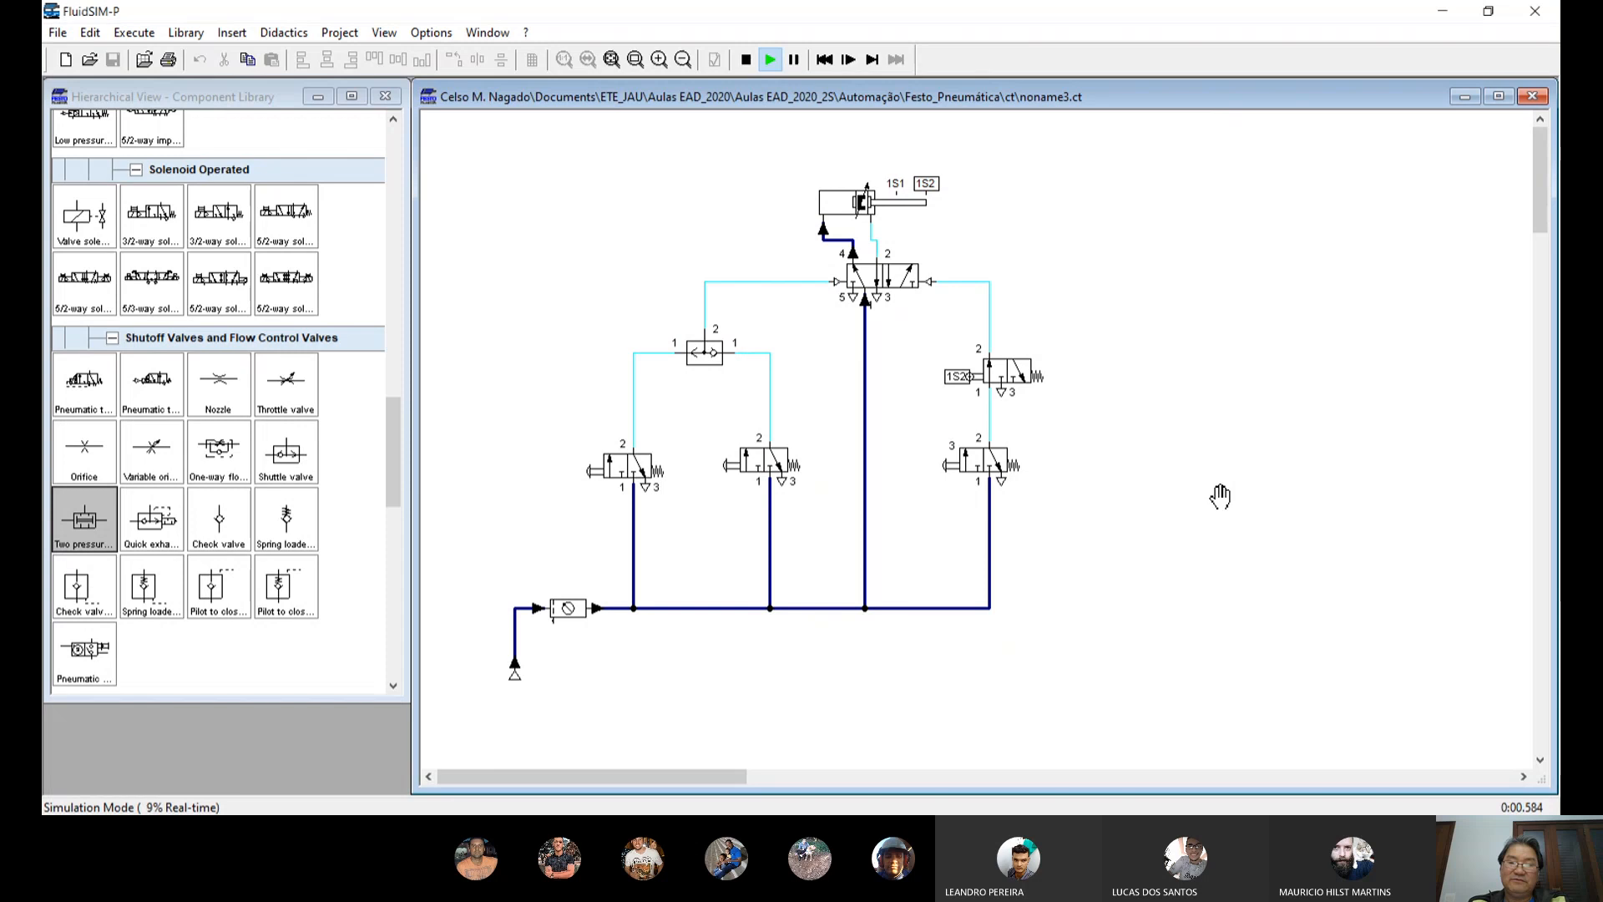
left_click(990, 462)
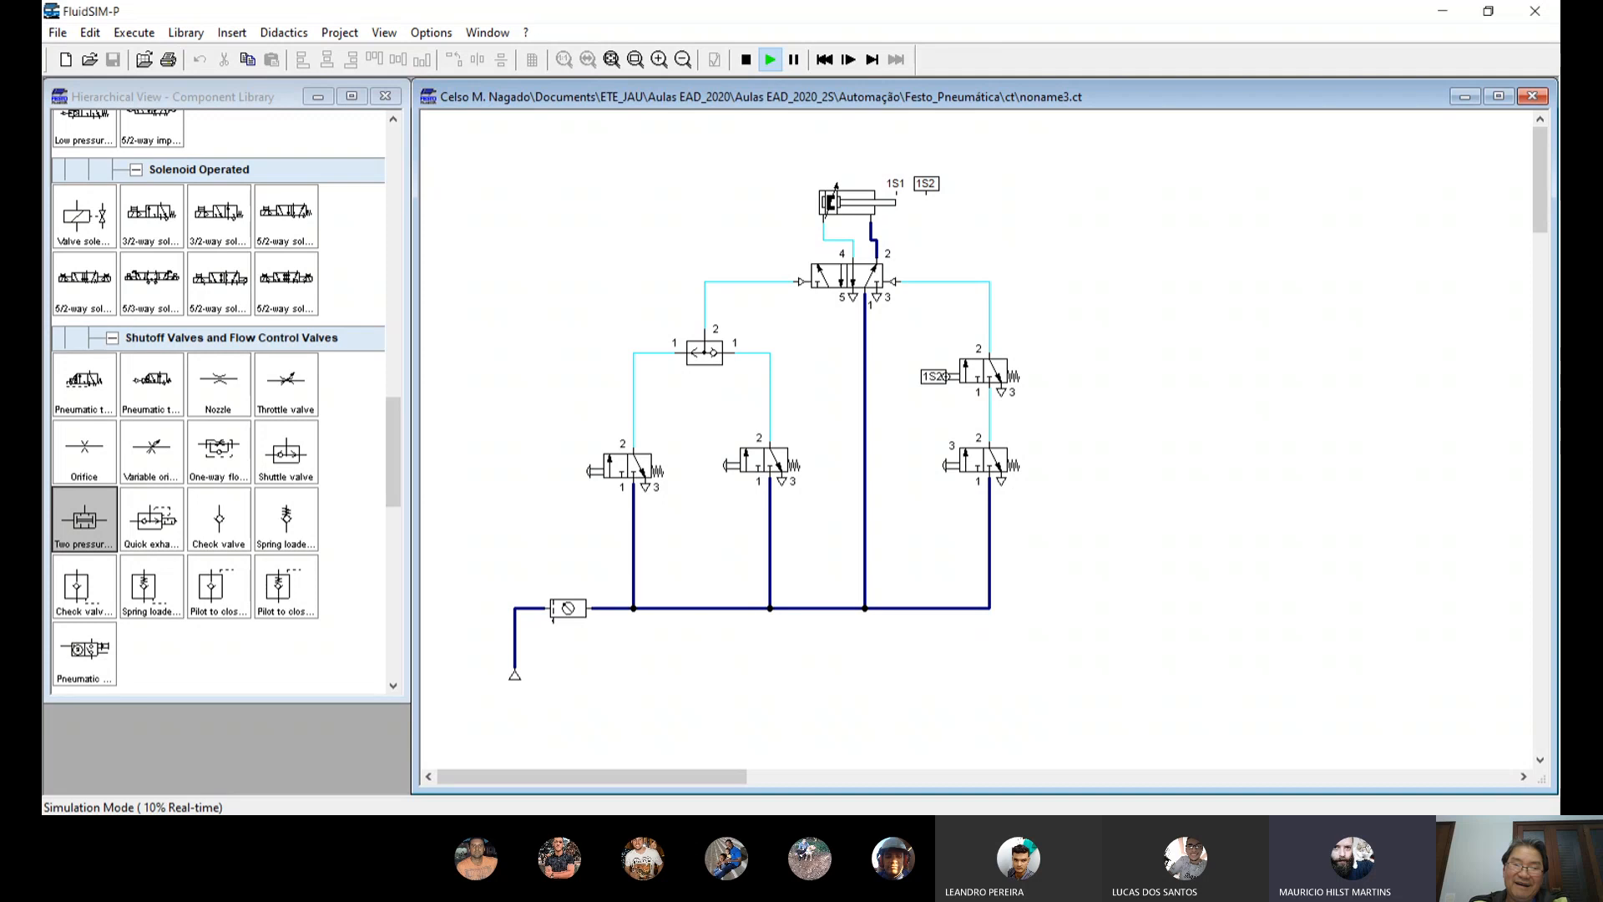
left_click(746, 60)
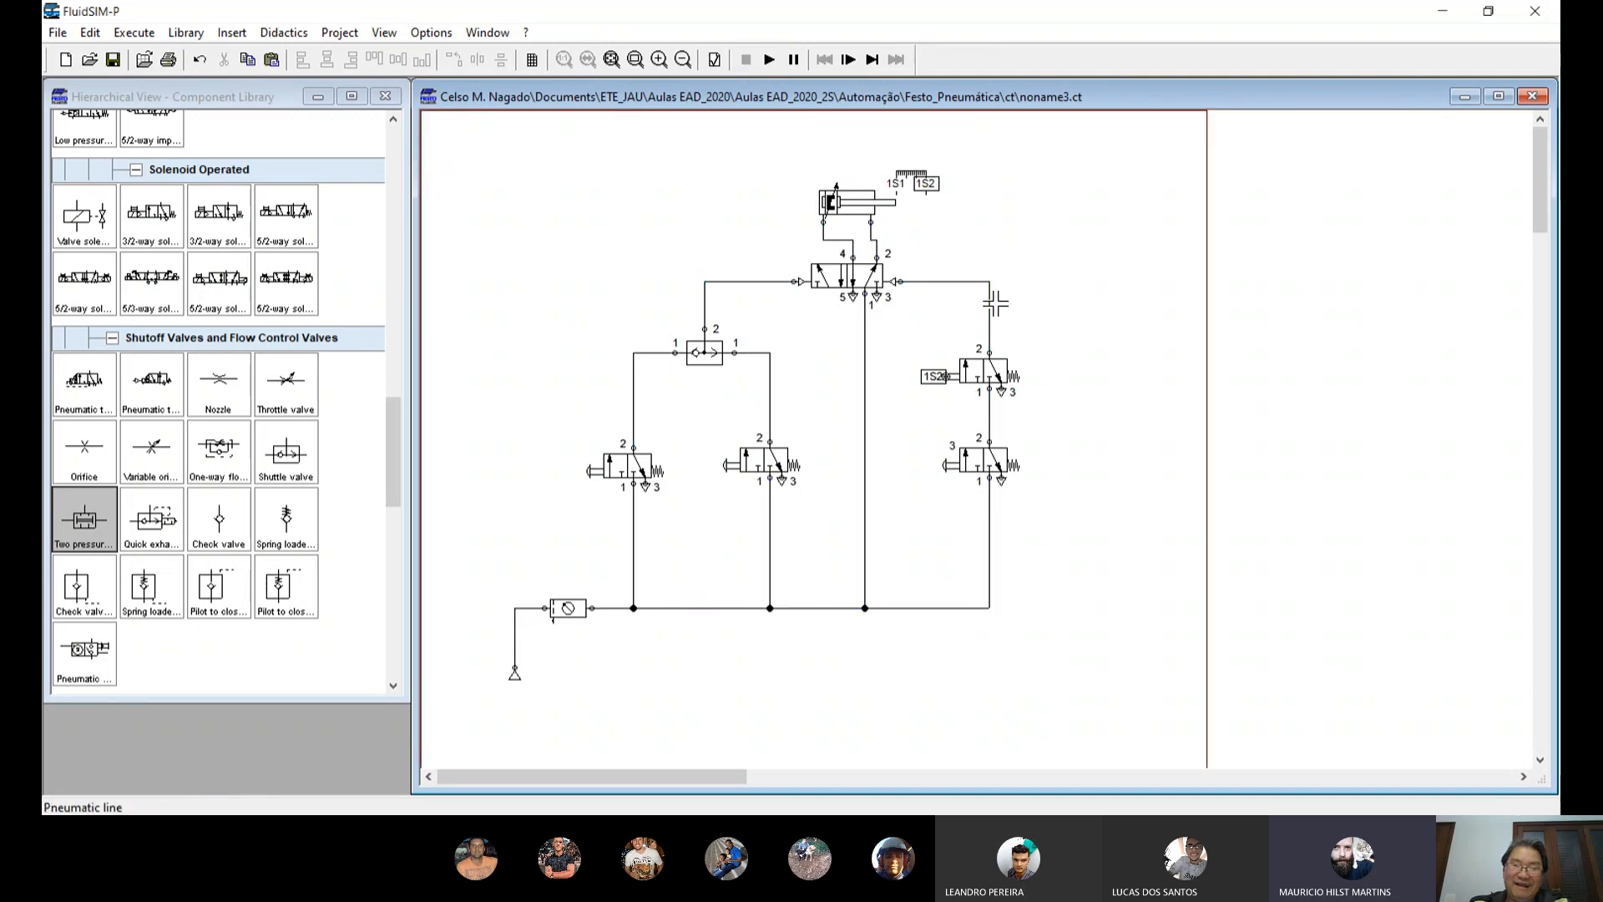
Step: Delete the return branch's pilot line, the line between its two valves and its supply line
left_click(995, 304)
key("Delete")
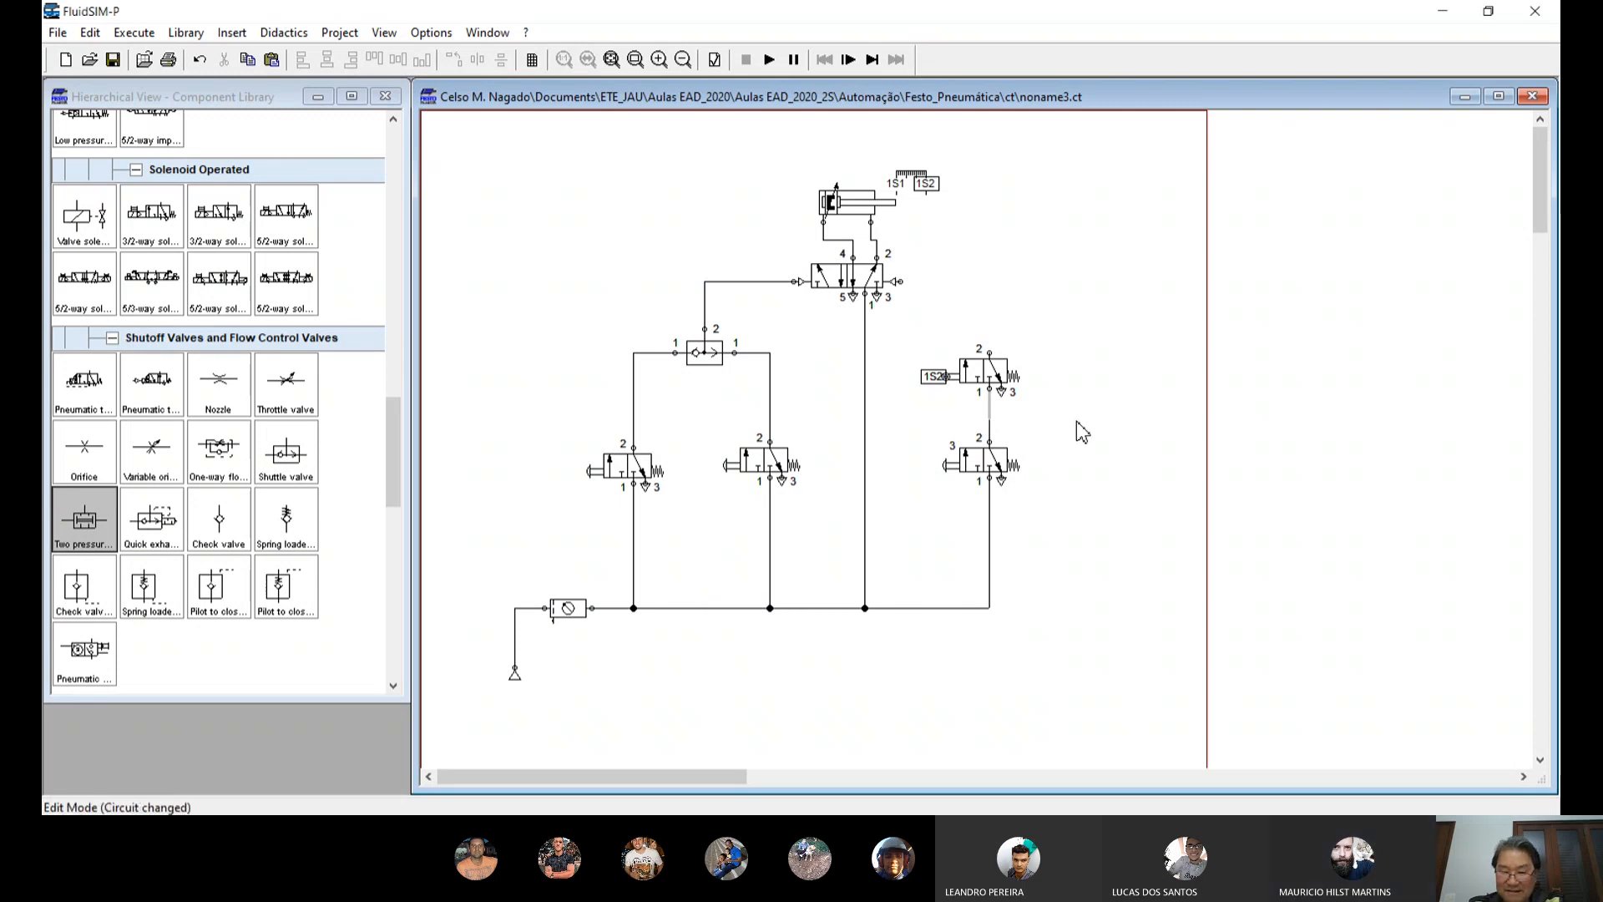
key("Delete")
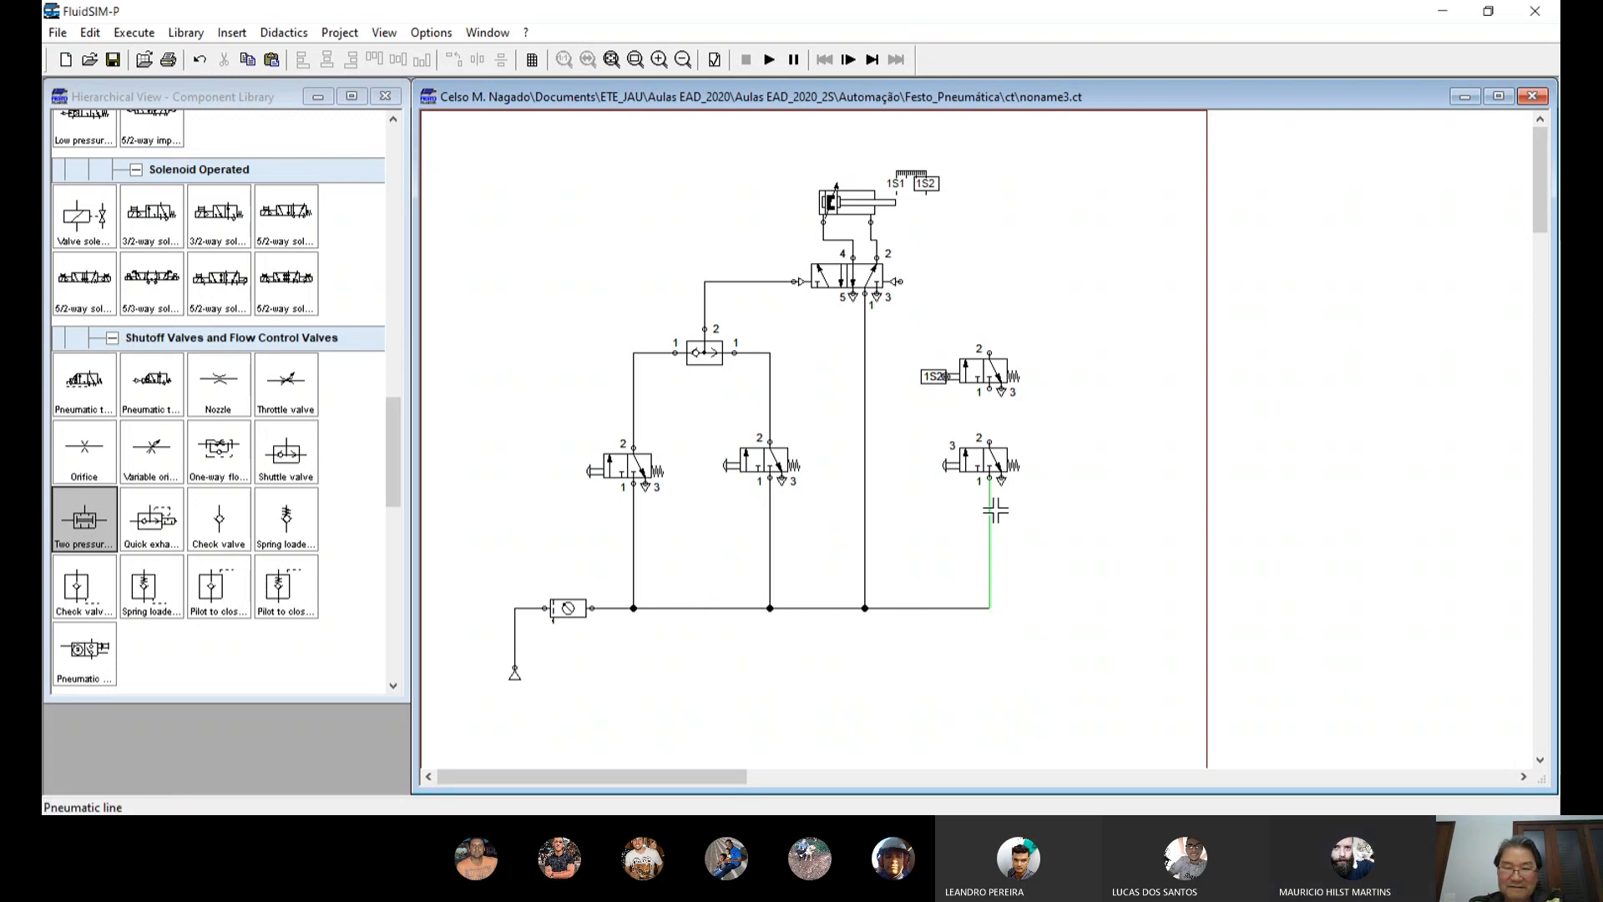
left_click(994, 511)
key("Delete")
Step: Swap the return branch valves, placing the 1S2 roller valve below the third push-button valve
left_click(1000, 400)
left_click_drag(999, 400, 1000, 582)
left_click_drag(979, 458, 979, 398)
Step: Connect the swapped valves in series, from the supply junction through the 1S2 roller and push-button valves to the 5/2-way valve's free pilot port
left_click_drag(990, 507, 989, 420)
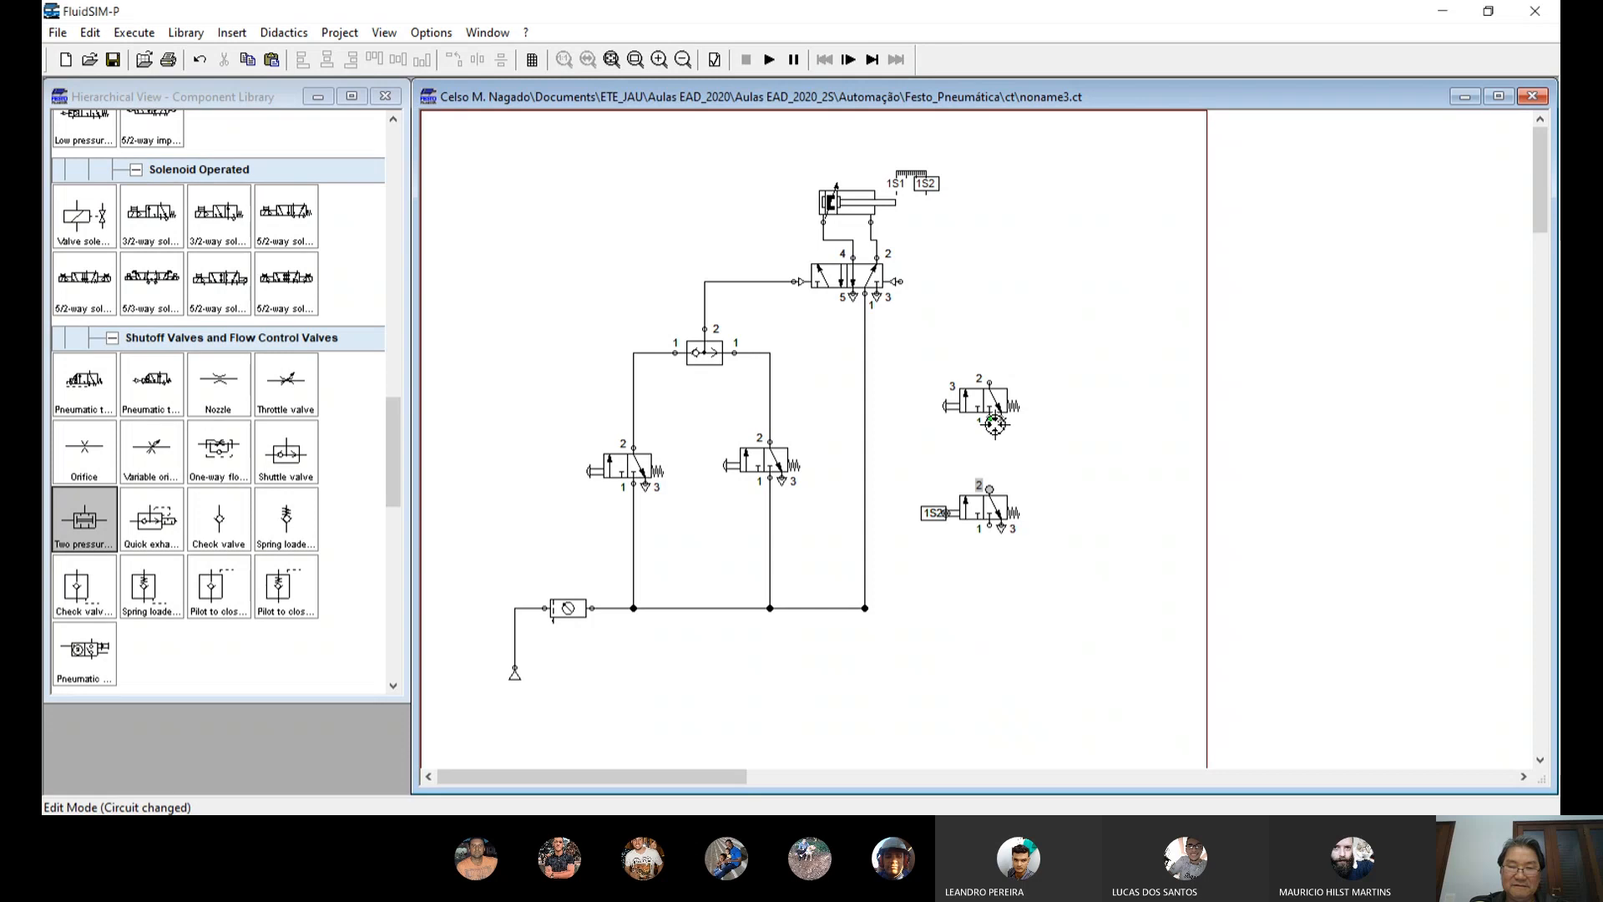
left_click_drag(992, 527, 866, 608)
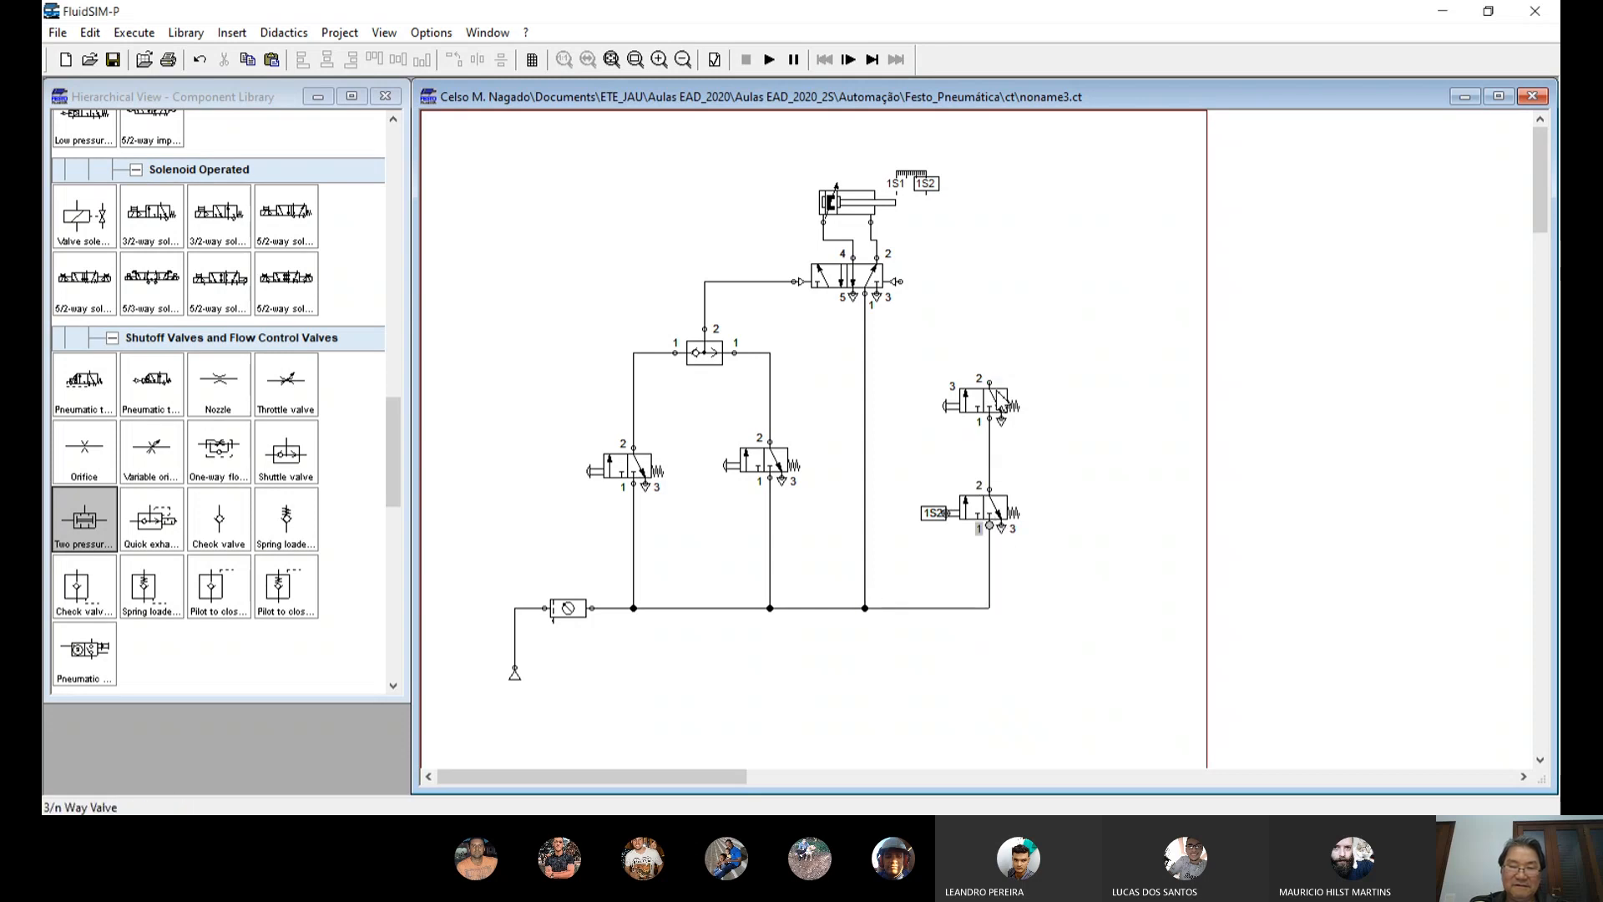
left_click_drag(990, 381, 900, 282)
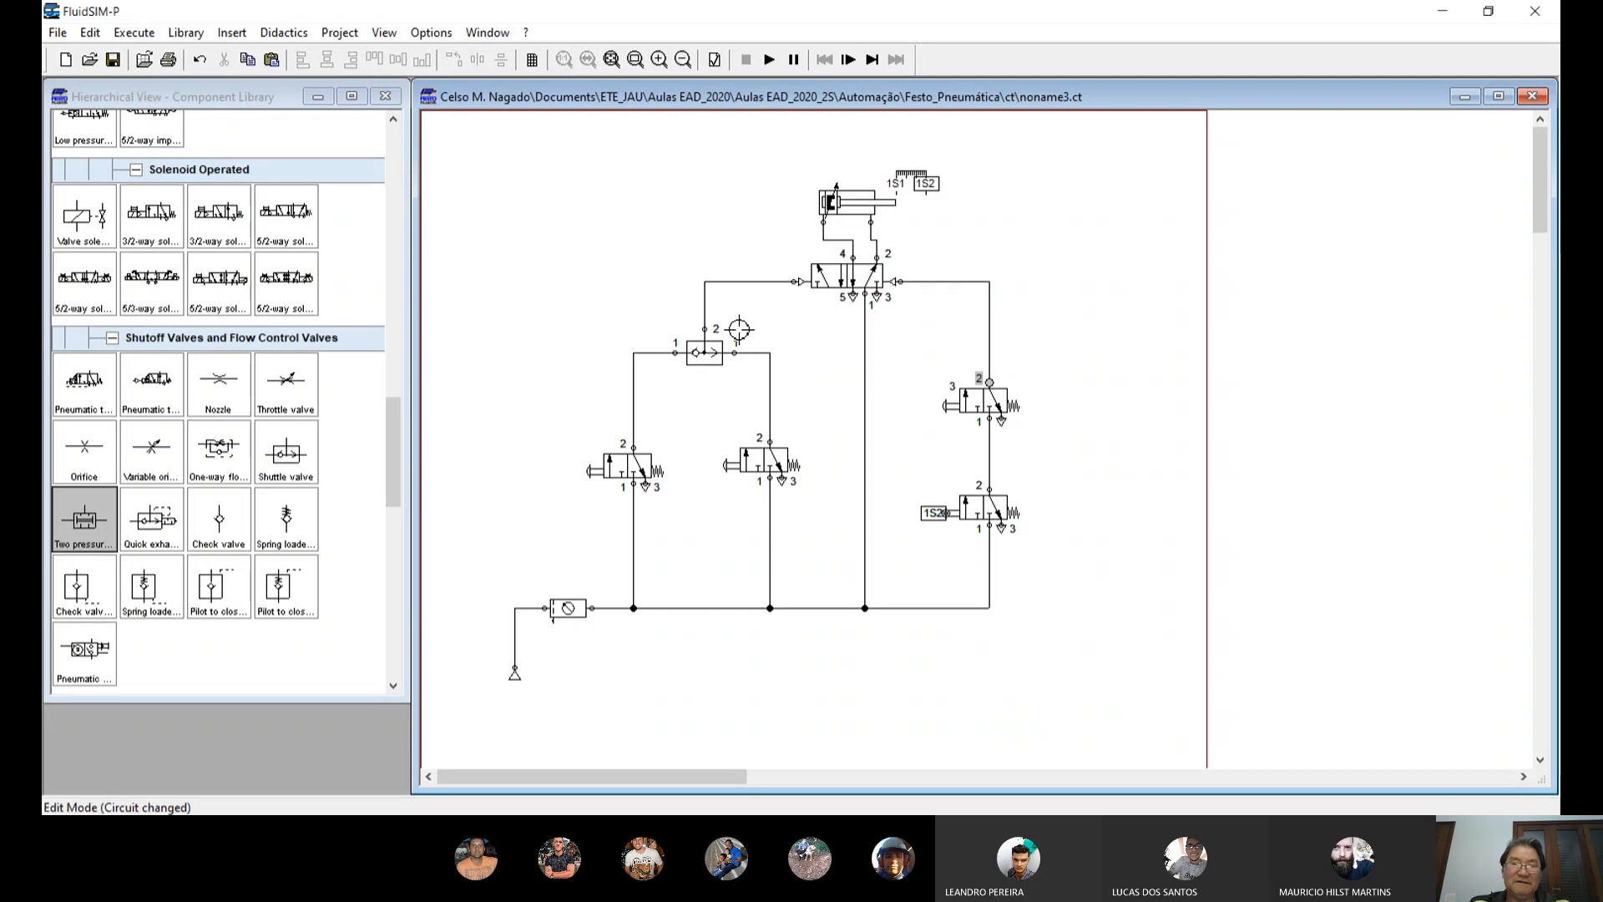
Step: Simulate the swapped series circuit, actuating the first push-button valve to extend the cylinder and the third one to return it
left_click(770, 63)
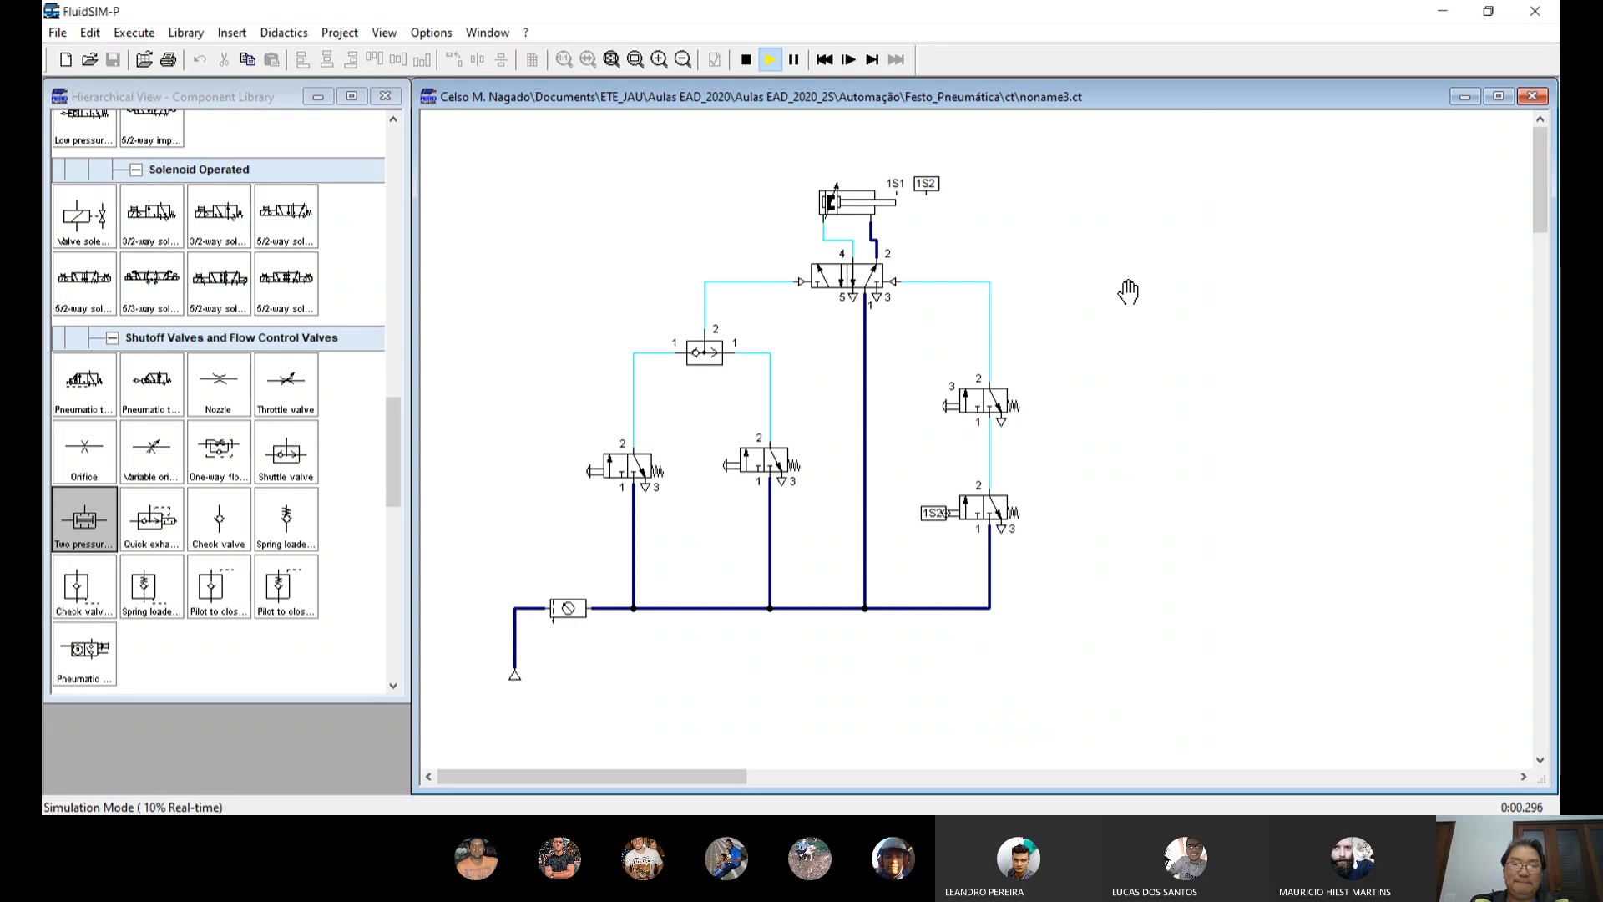
left_click(619, 461)
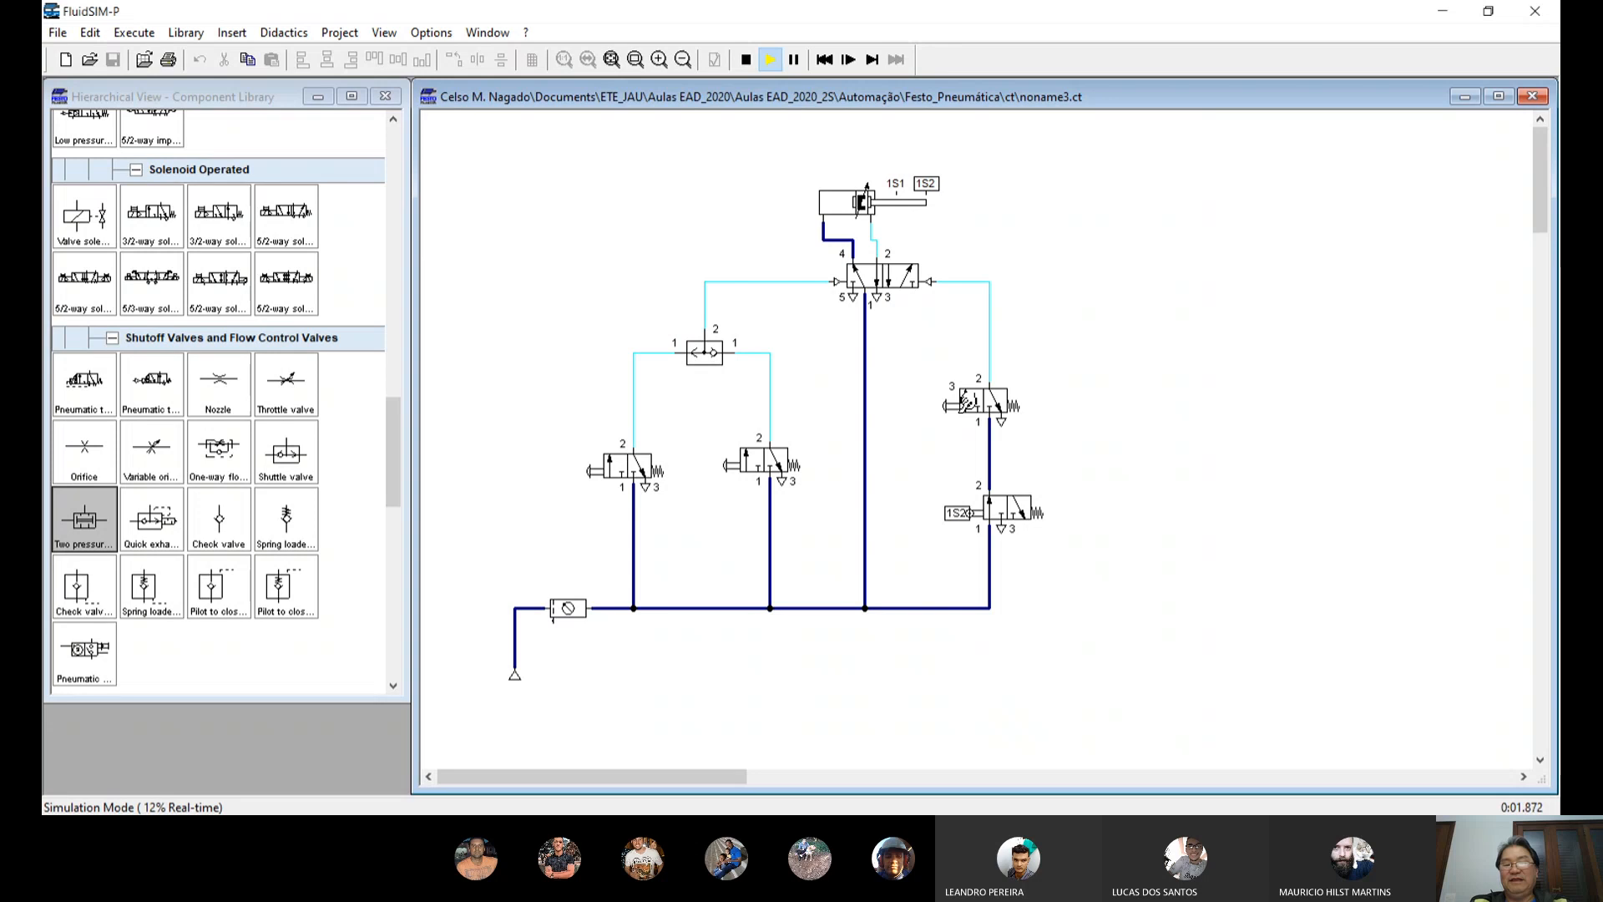
left_click(969, 403)
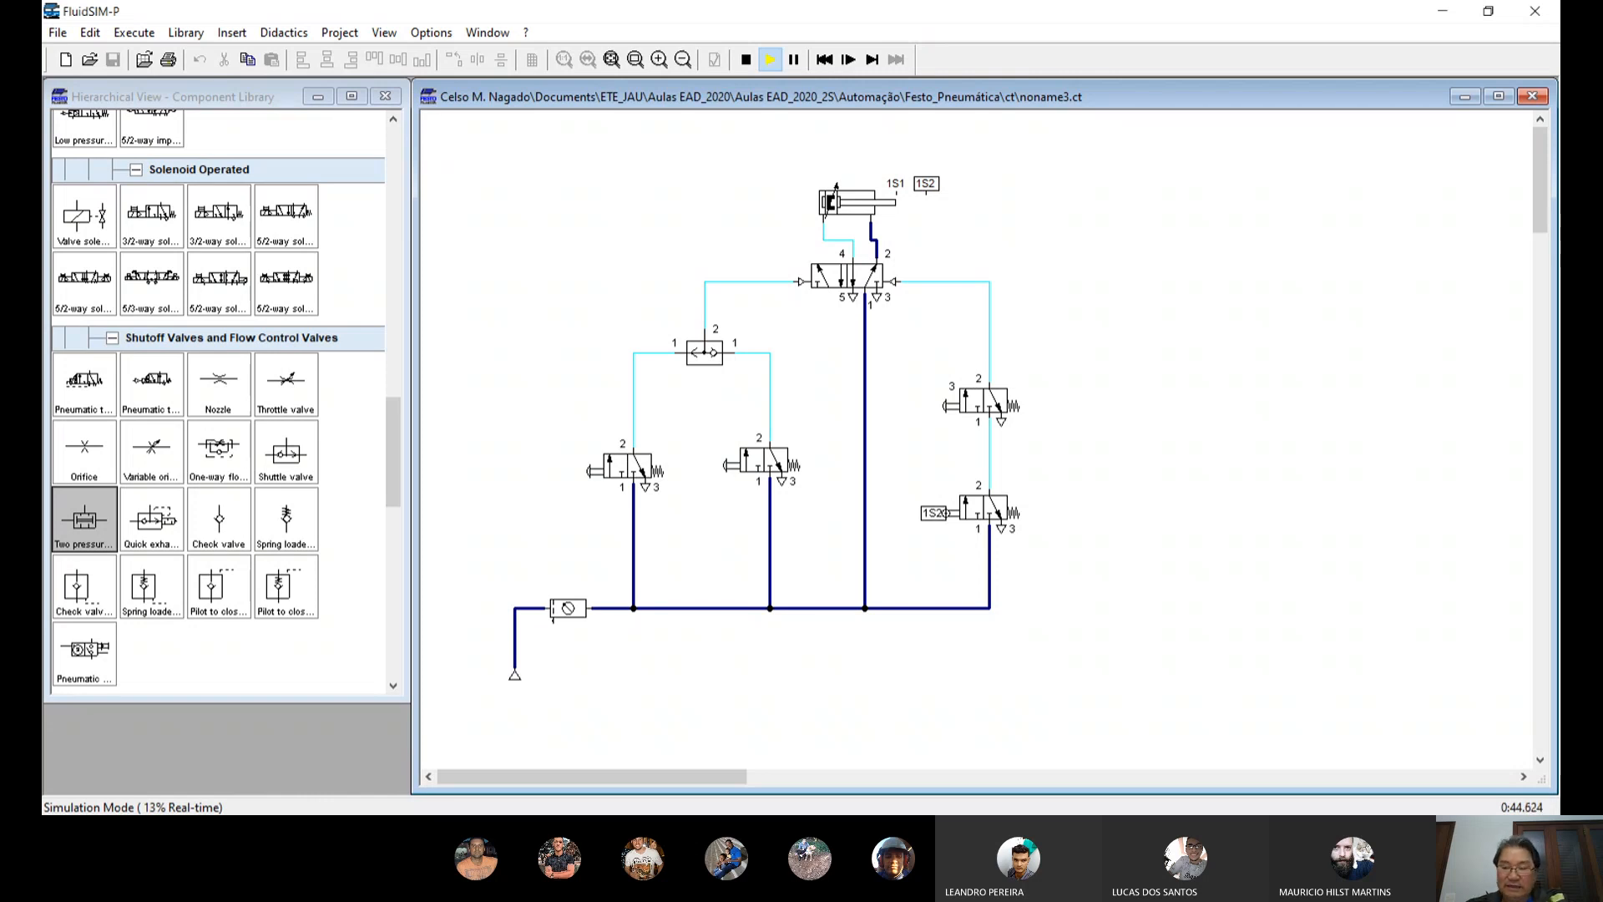
key("alt+Tab")
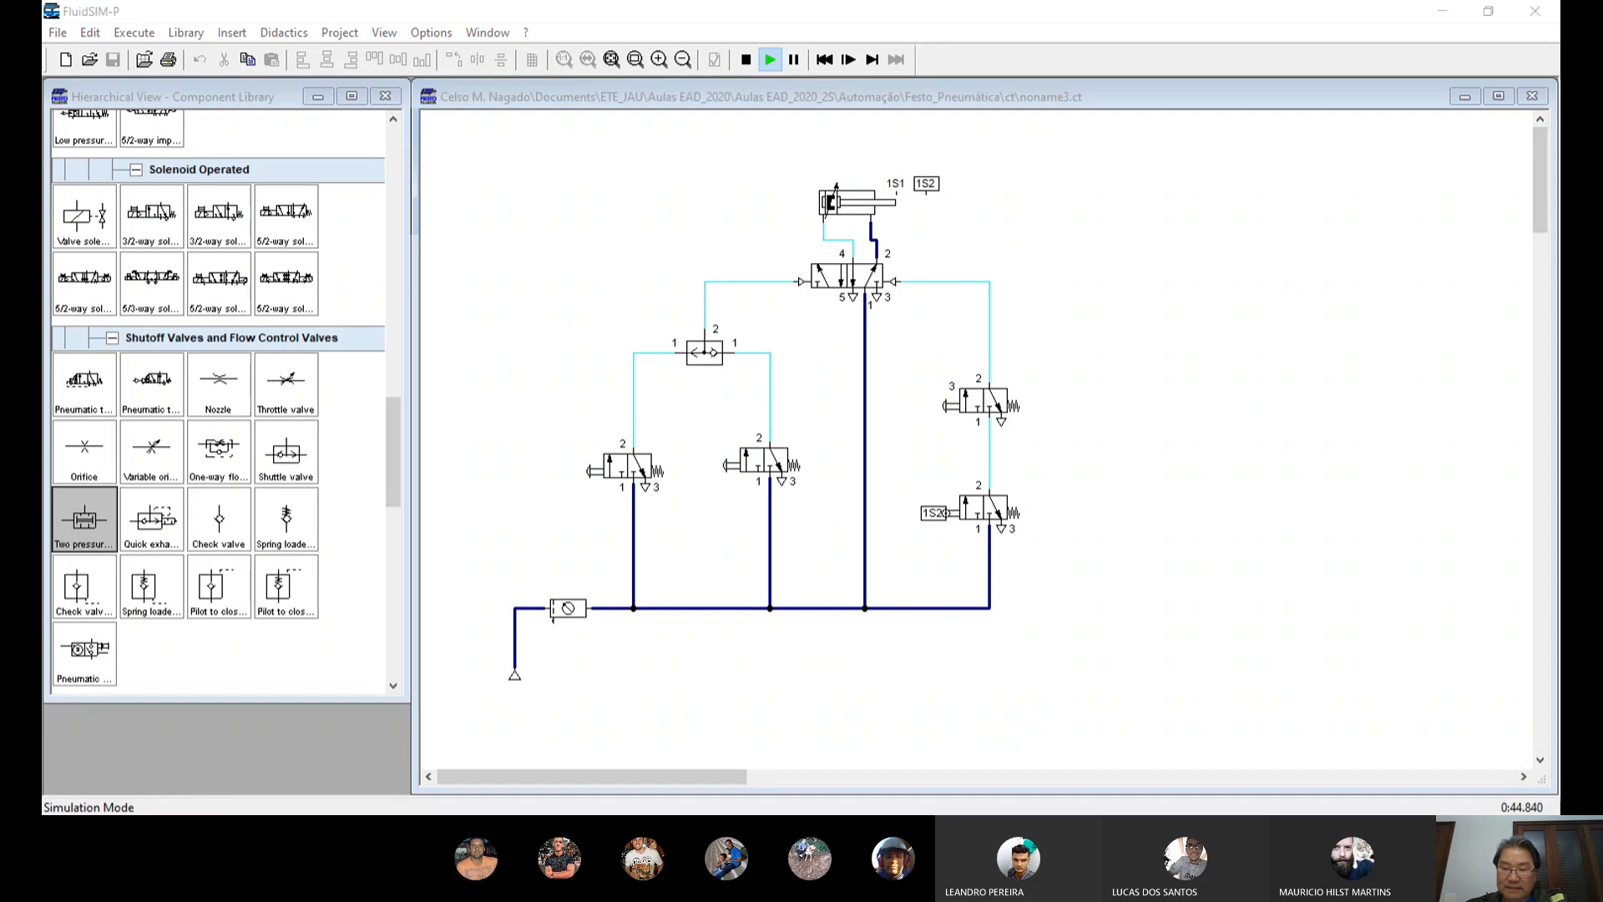